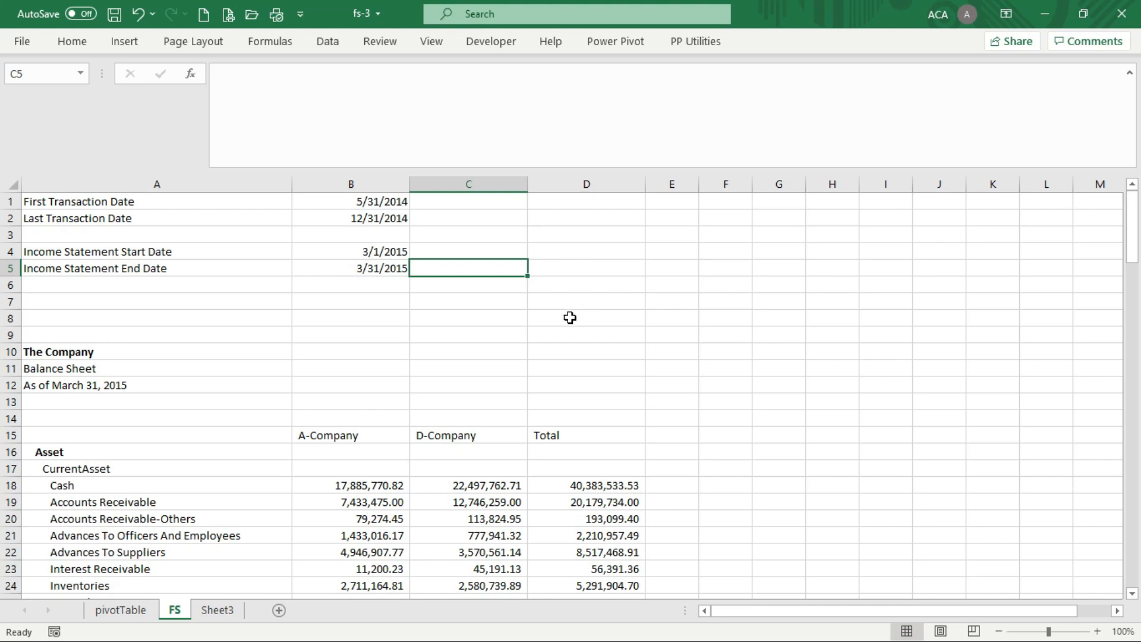
# Step: Inspect the cube formula behind A-Company's Cash amount in the FS sheet's balance sheet
pyautogui.click(377, 489)
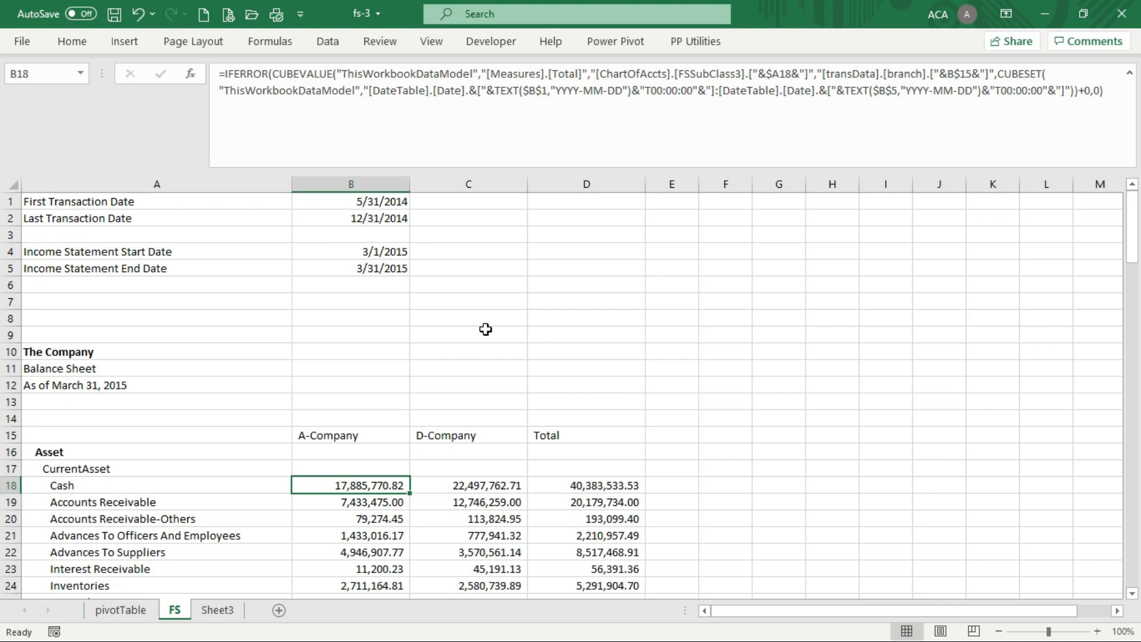
pyautogui.moveTo(321, 74); pyautogui.dragTo(255, 76)
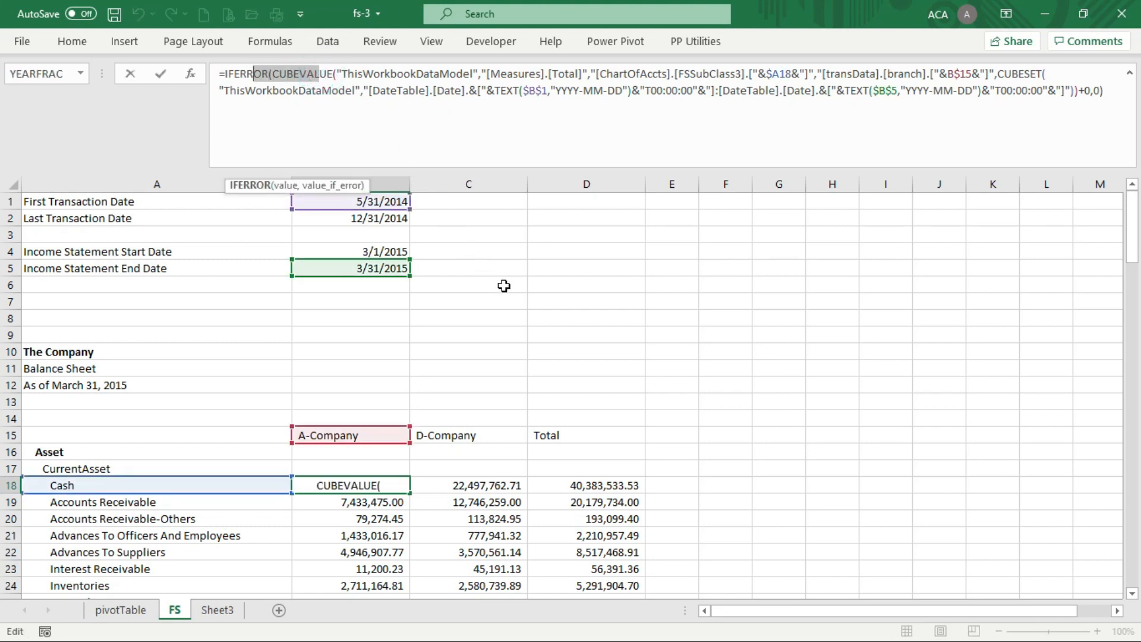
pyautogui.click(499, 319)
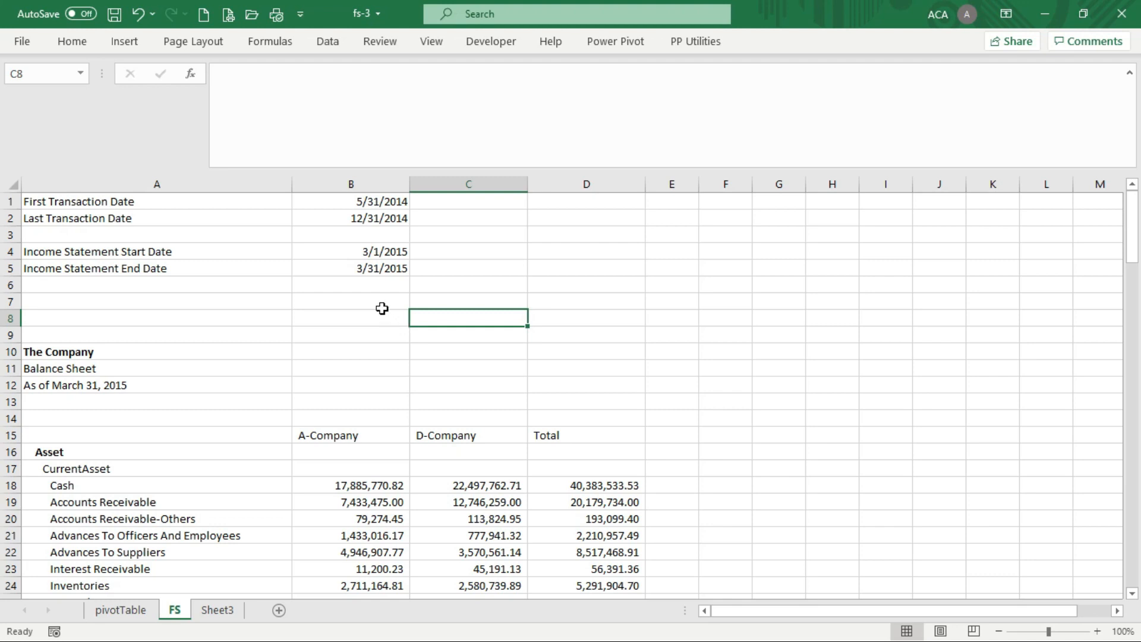
# Step: Set the Income Statement Start Date on the FS sheet to 6/1/2014
pyautogui.click(381, 272)
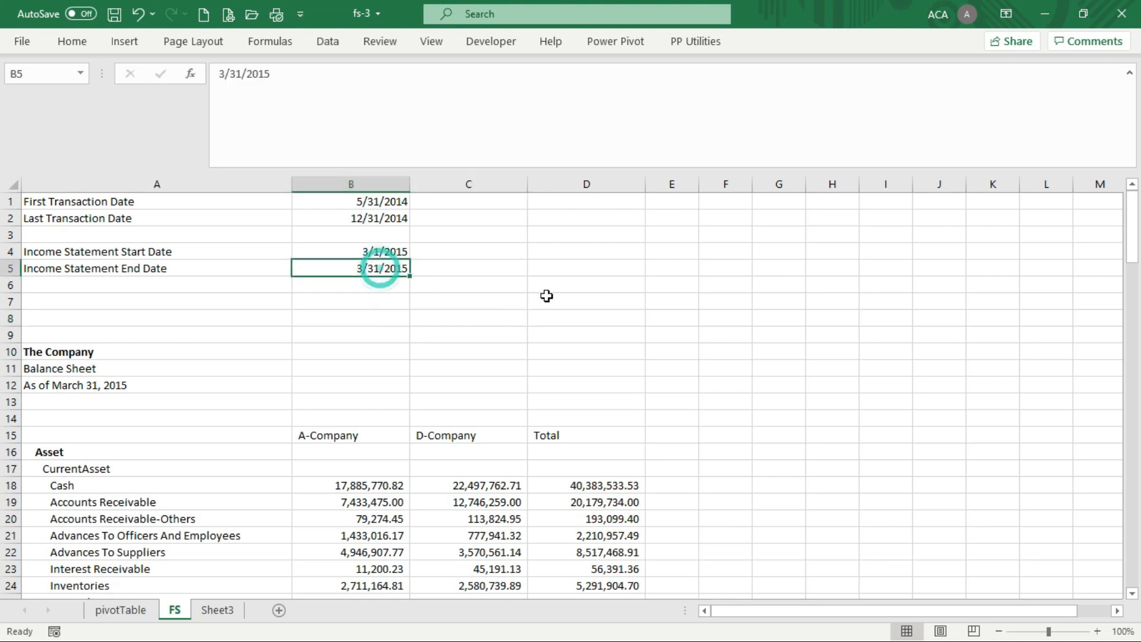
pyautogui.click(367, 249)
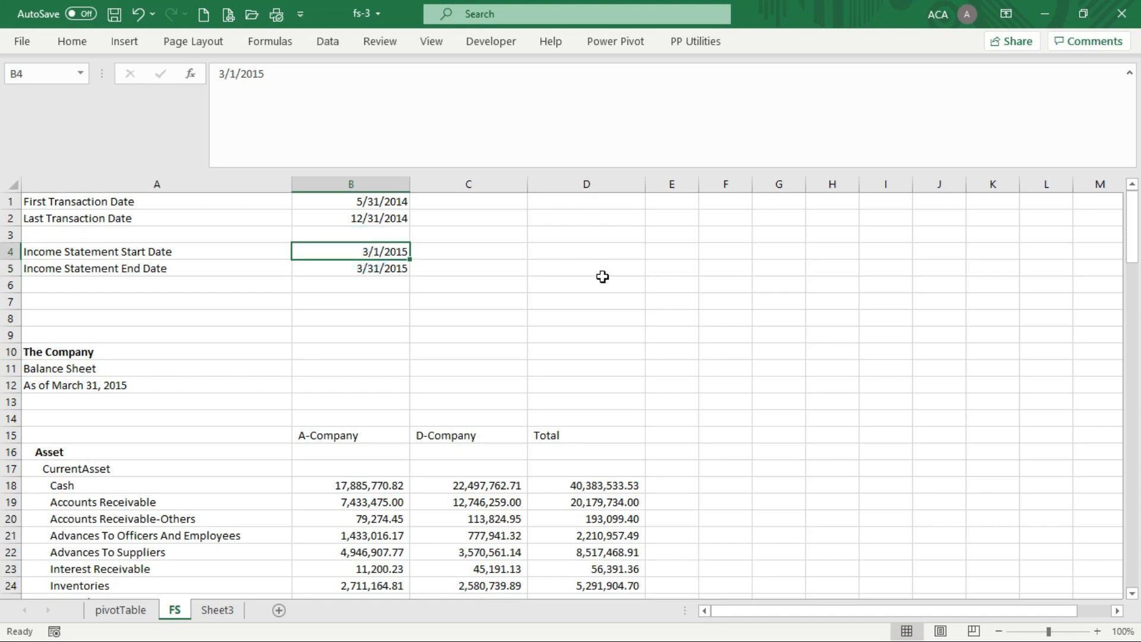
pyautogui.write('6/1')
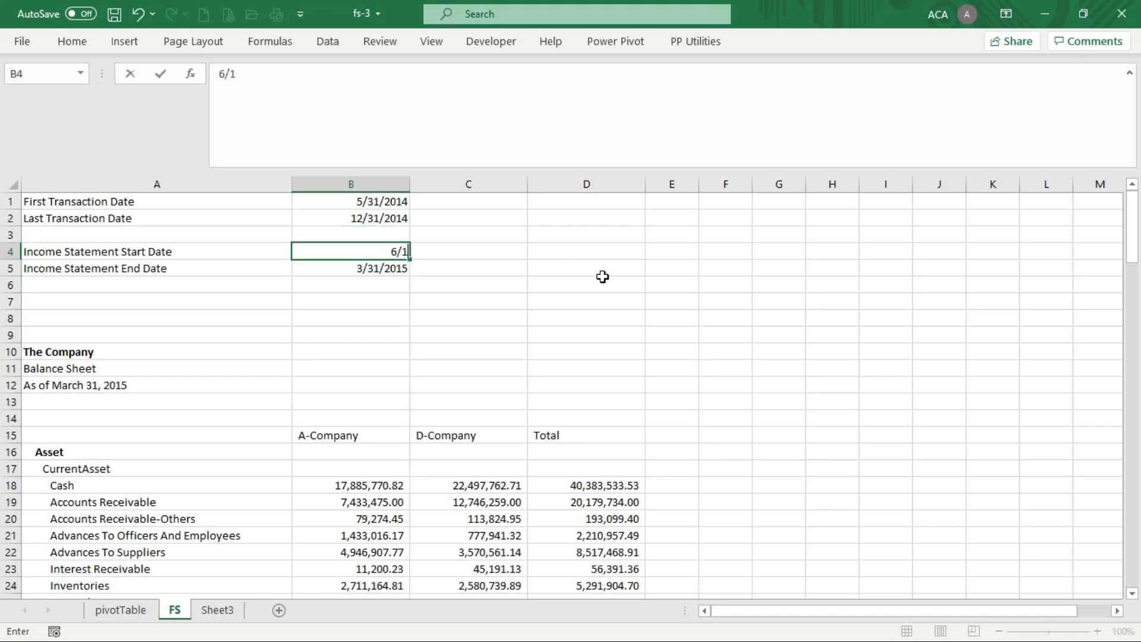
pyautogui.write('/2014')
pyautogui.hotkey('ctrl', 'Return')
# Step: Set the Income Statement End Date on the FS sheet to 6/30/2014
pyautogui.press('Down')
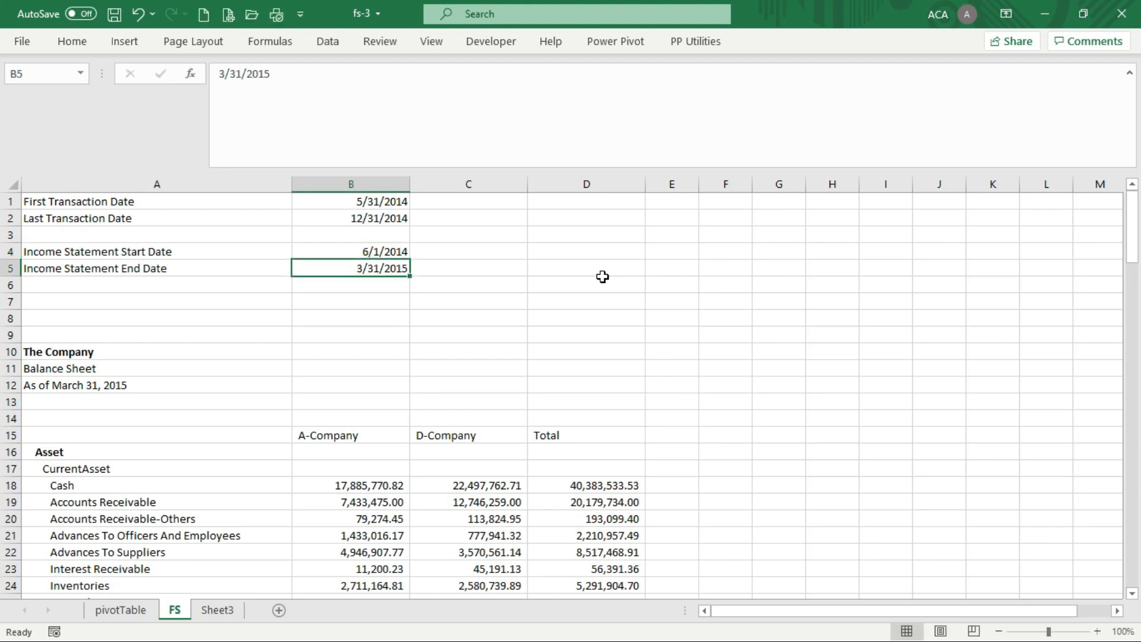
pyautogui.write('12/314')
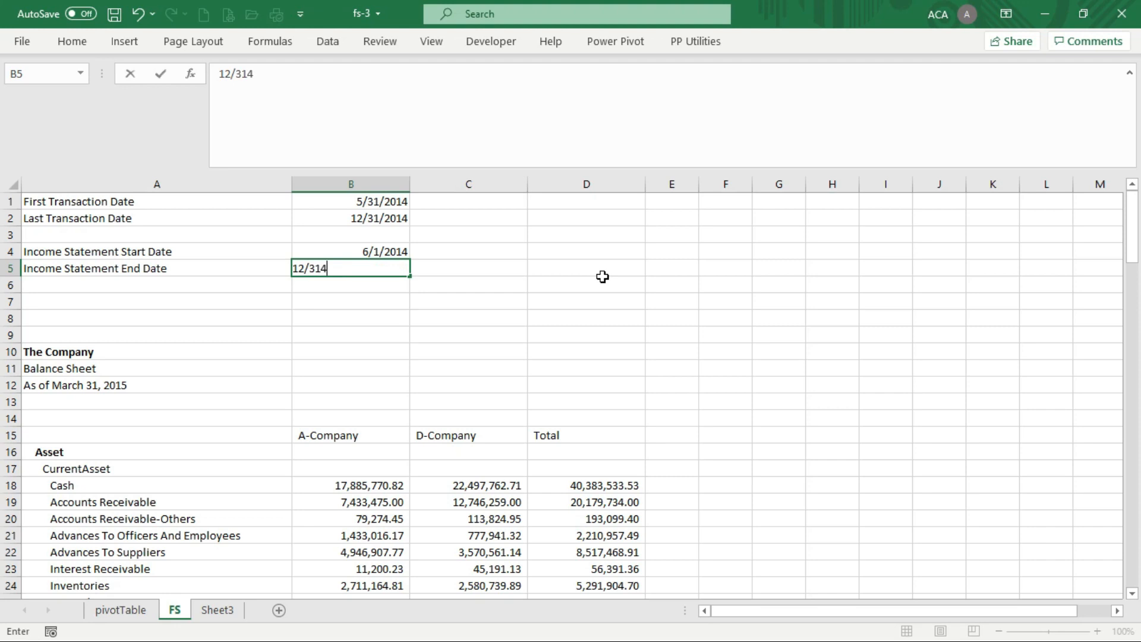
pyautogui.press('BackSpace')
pyautogui.press('BackSpace')
pyautogui.press('BackSpace')
pyautogui.press('BackSpace')
pyautogui.press('BackSpace')
pyautogui.press('BackSpace')
pyautogui.write('6/30/2014')
pyautogui.press('Return')
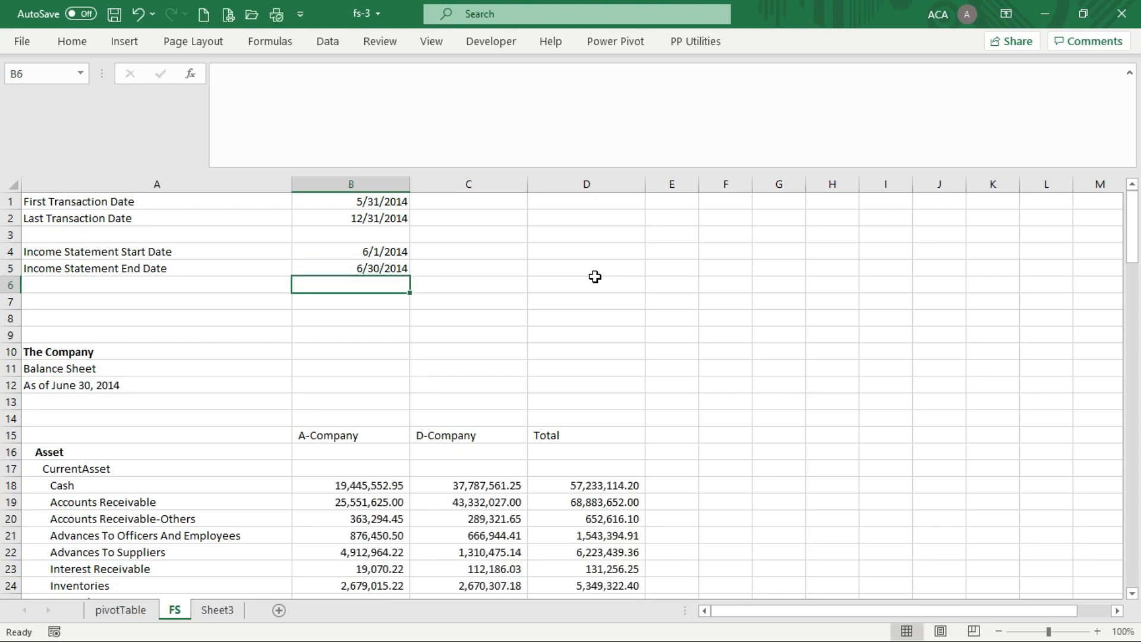
# Step: Examine the balance sheet formulas on the FS sheet and view the workbook's Sheet3 and pivotTable sheets
pyautogui.click(466, 514)
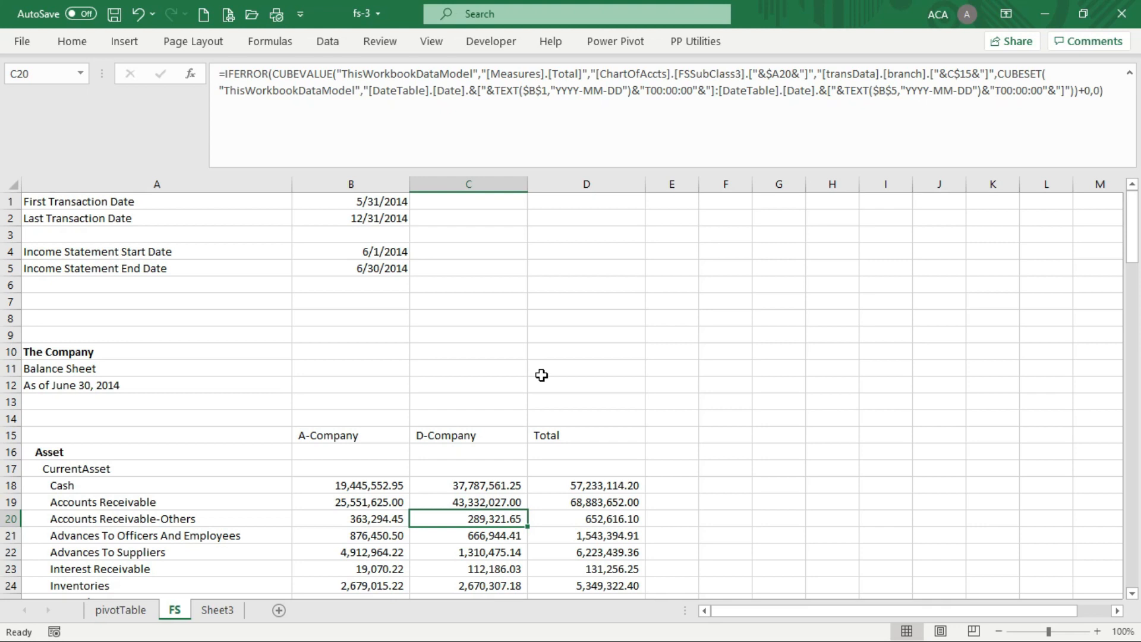
pyautogui.scroll(-2, 545, 400)
pyautogui.scroll(2, 546, 401)
pyautogui.click(229, 611)
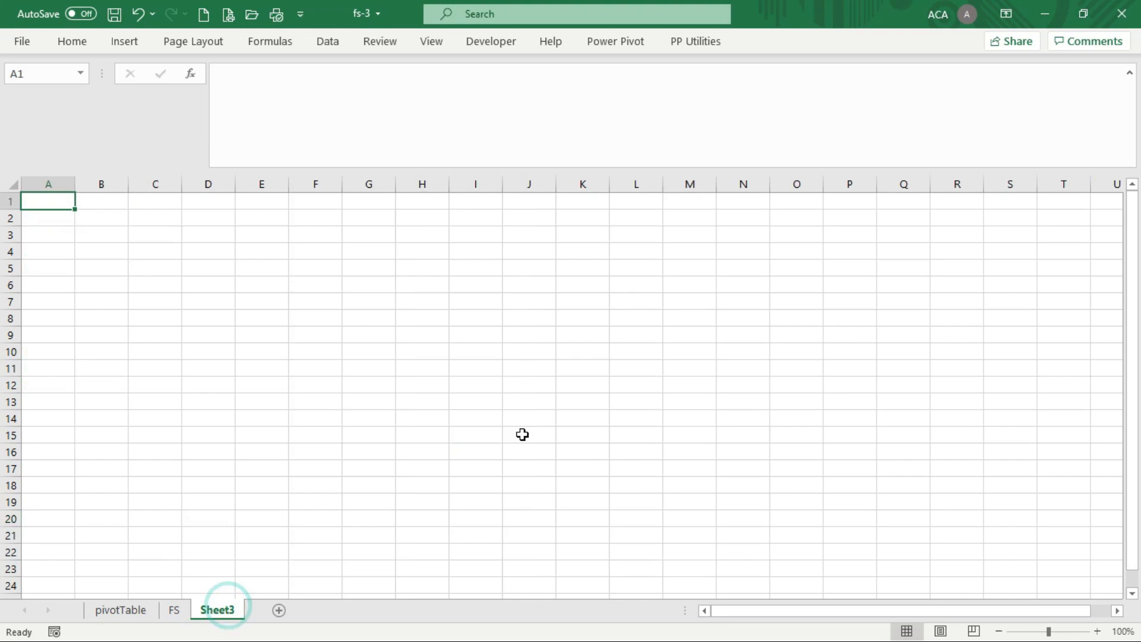
pyautogui.click(176, 612)
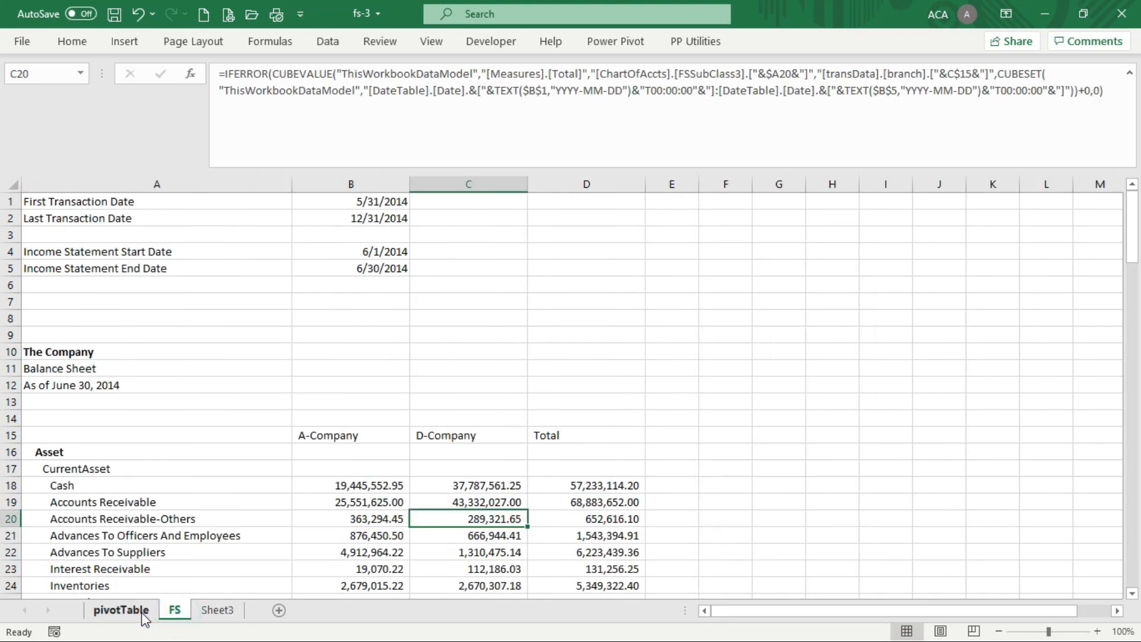
pyautogui.click(217, 612)
pyautogui.click(136, 615)
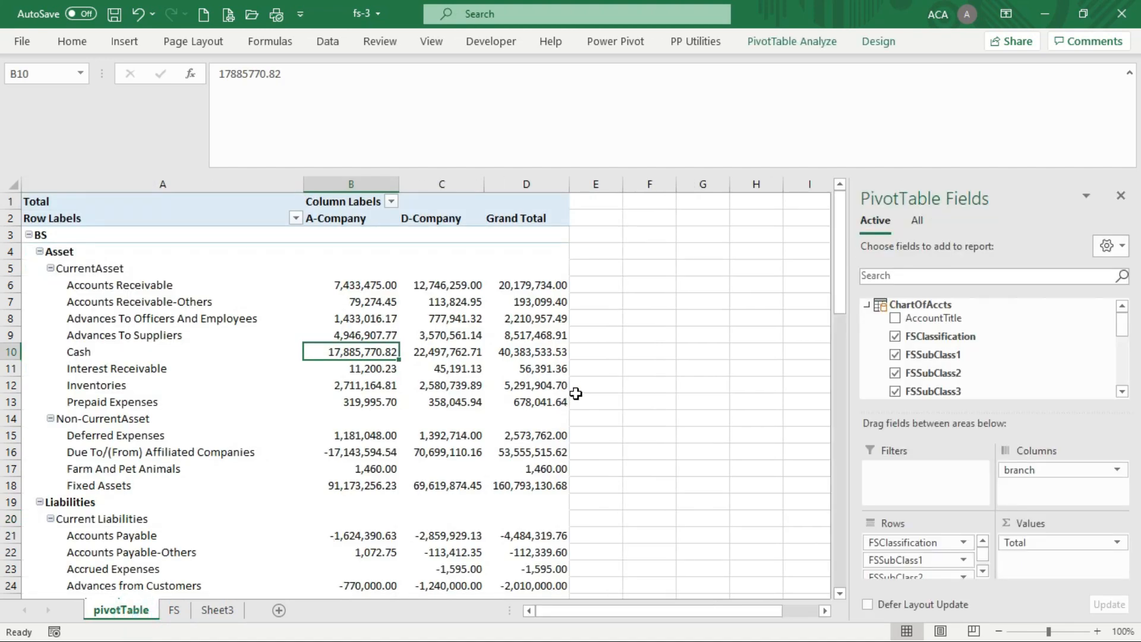
pyautogui.click(174, 612)
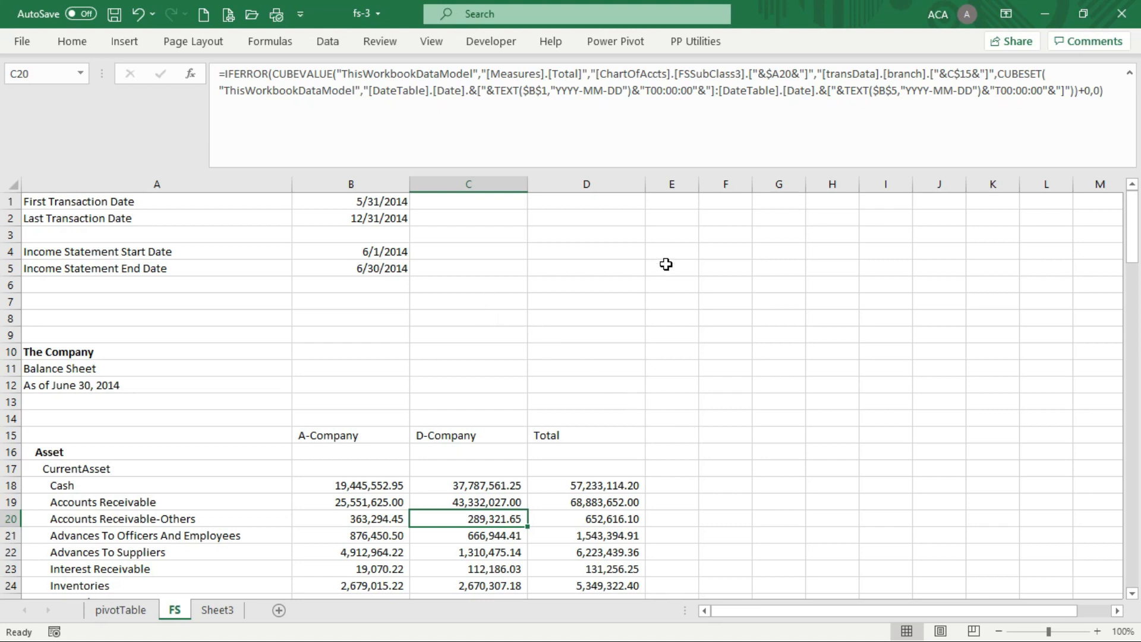
# Step: Close the fs-3 workbook without saving its changes and minimize the blank workbook to reach the folder back-up directory
pyautogui.click(1122, 15)
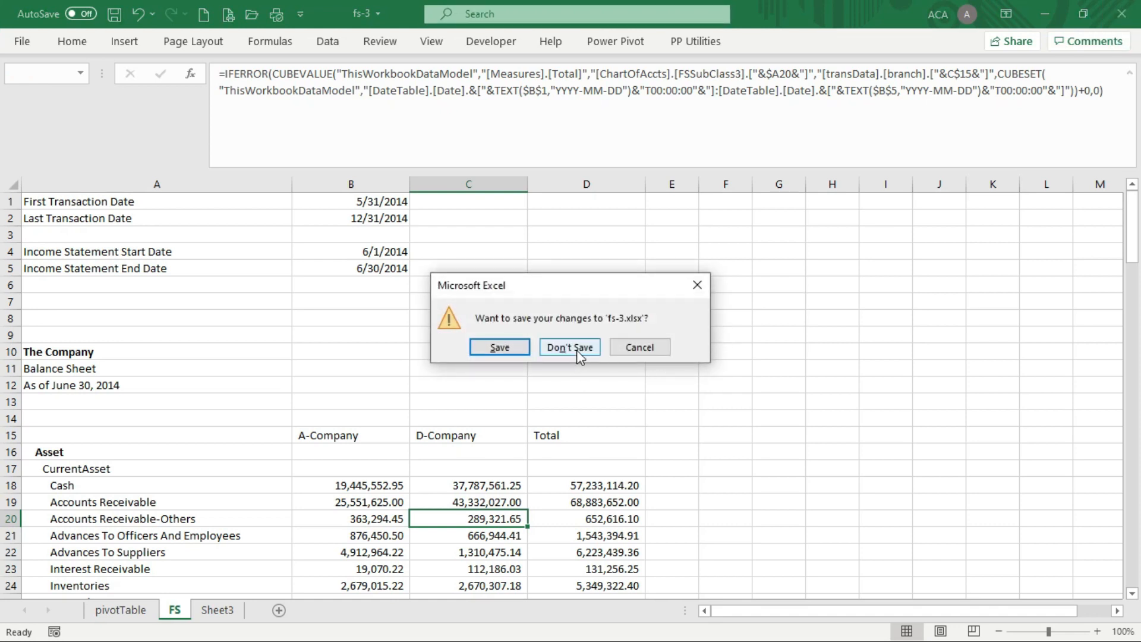
pyautogui.click(576, 348)
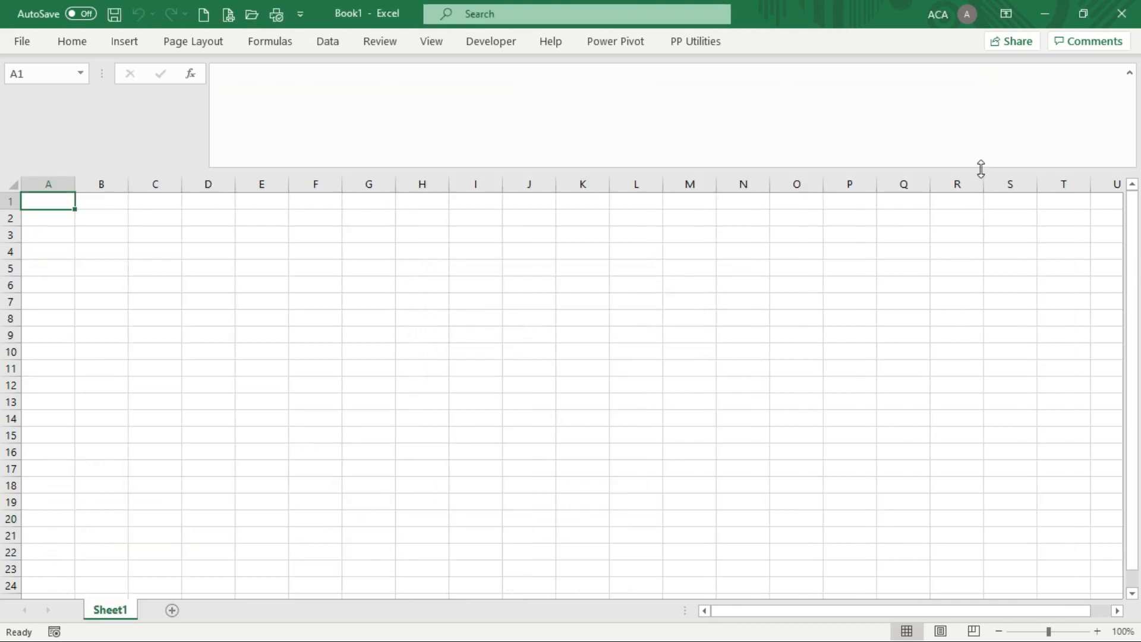
pyautogui.click(1045, 16)
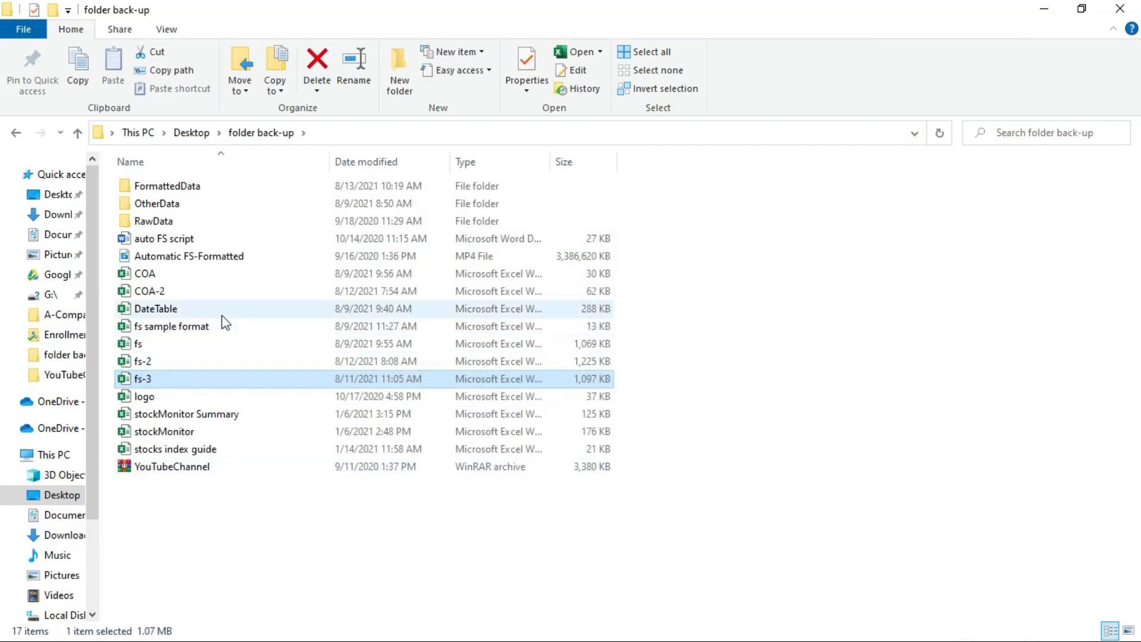
# Step: Look through the monthly workbooks stored in the A-Company and D-Company 2014 folders inside FormattedData
pyautogui.doubleClick(181, 186)
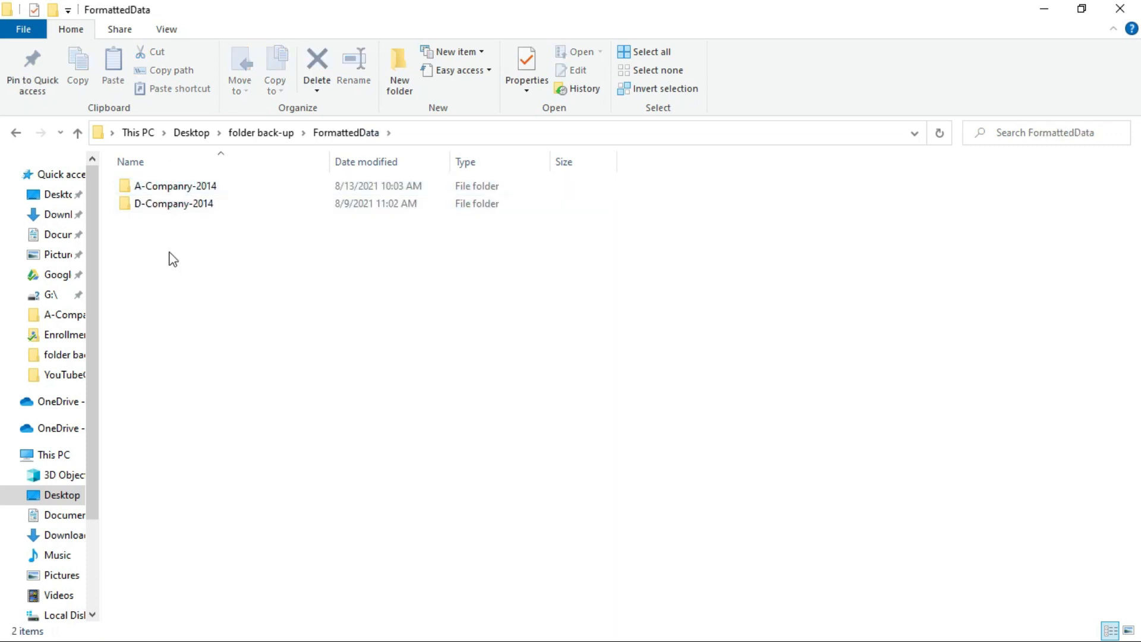
pyautogui.doubleClick(173, 193)
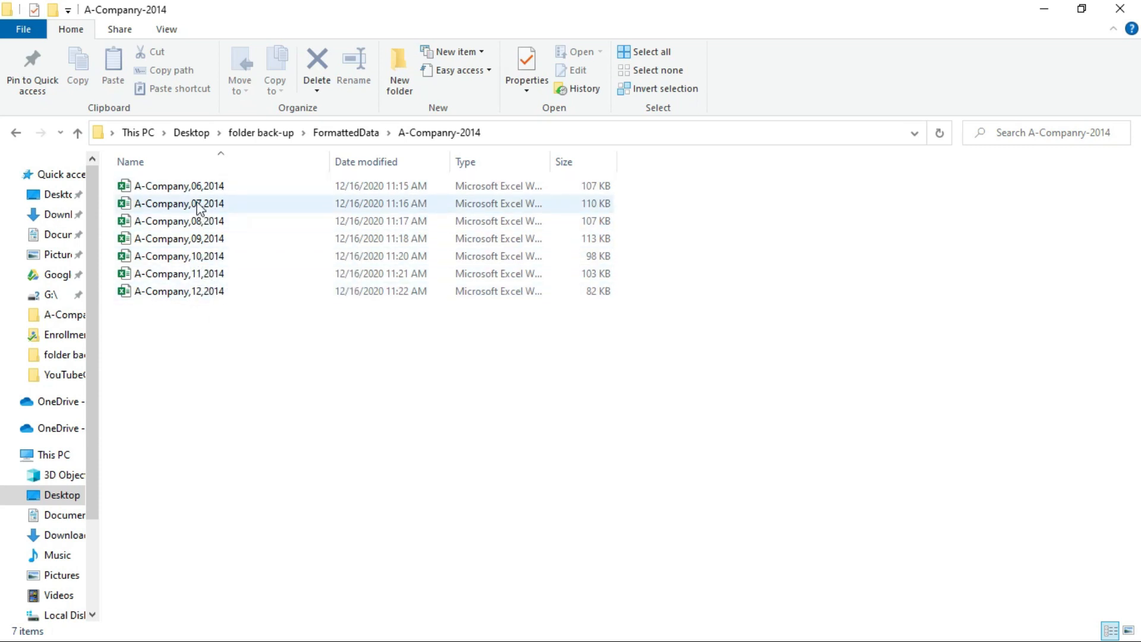
pyautogui.click(75, 132)
pyautogui.doubleClick(147, 206)
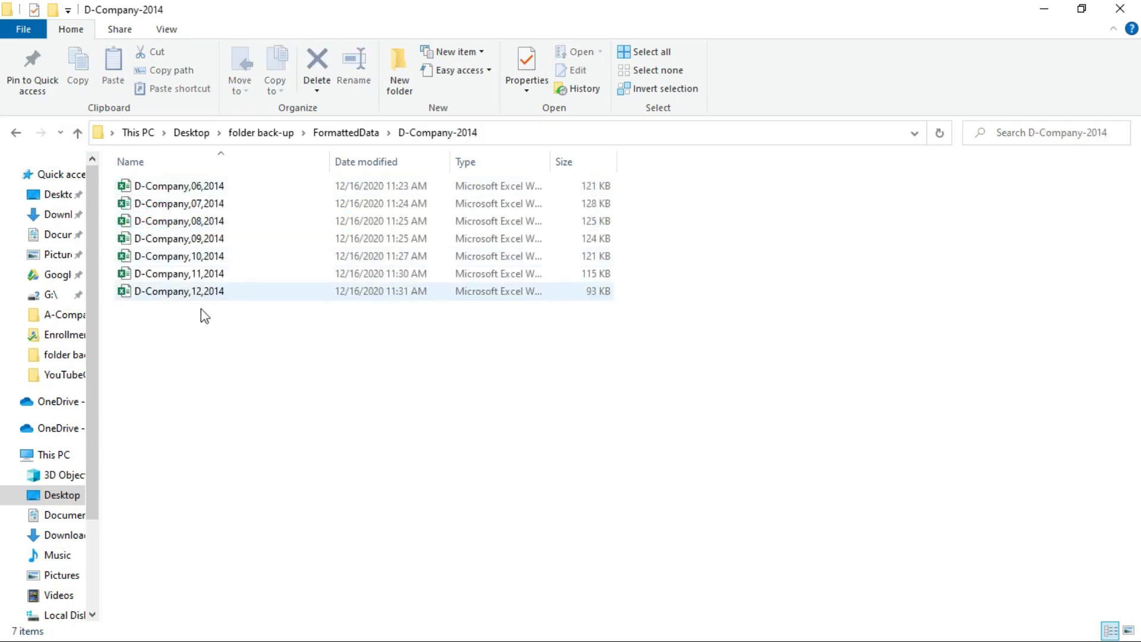
# Step: Open the D-Company,12,2014 workbook and examine its transaction table from the first row to the last
pyautogui.doubleClick(178, 292)
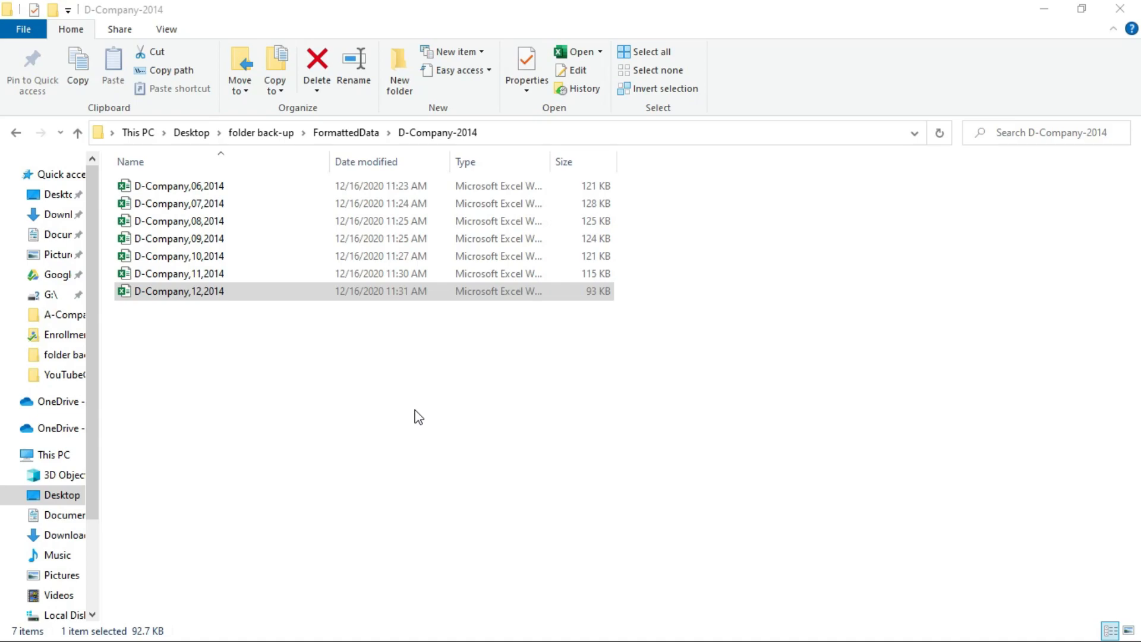
pyautogui.scroll(-12, 498, 415)
pyautogui.scroll(-10, 498, 415)
pyautogui.hotkey('ctrl', 'End')
pyautogui.scroll(-6, 474, 425)
pyautogui.scroll(8, 474, 425)
pyautogui.scroll(13, 473, 425)
pyautogui.hotkey('ctrl', 'Home')
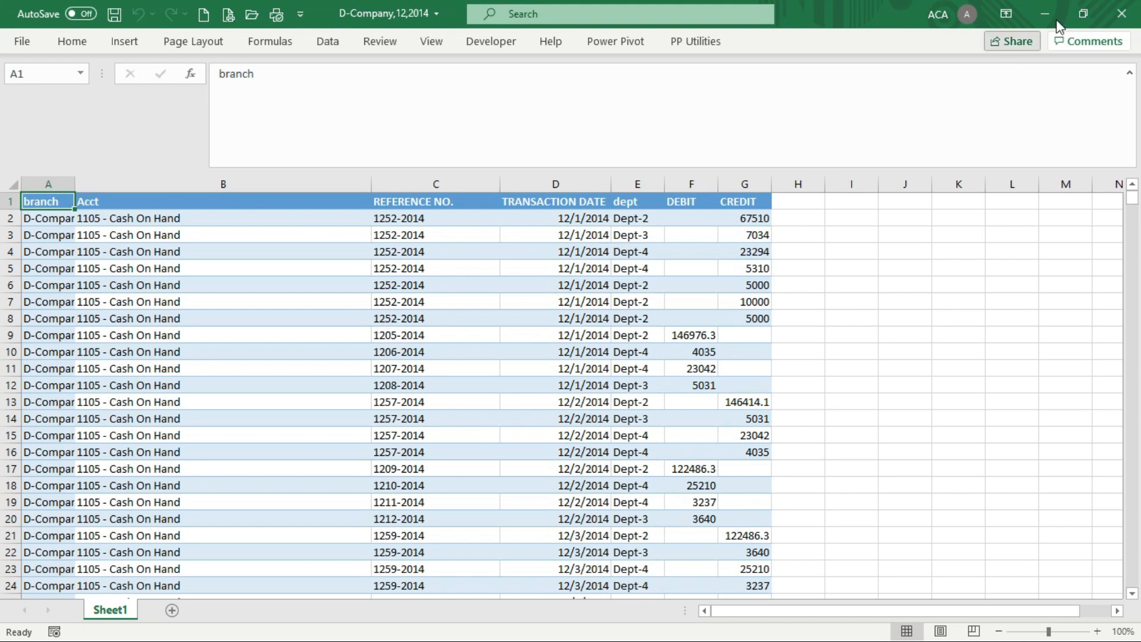
# Step: Close the D-Company,12,2014 workbook and open the COA workbook from the folder back-up directory
pyautogui.click(1123, 14)
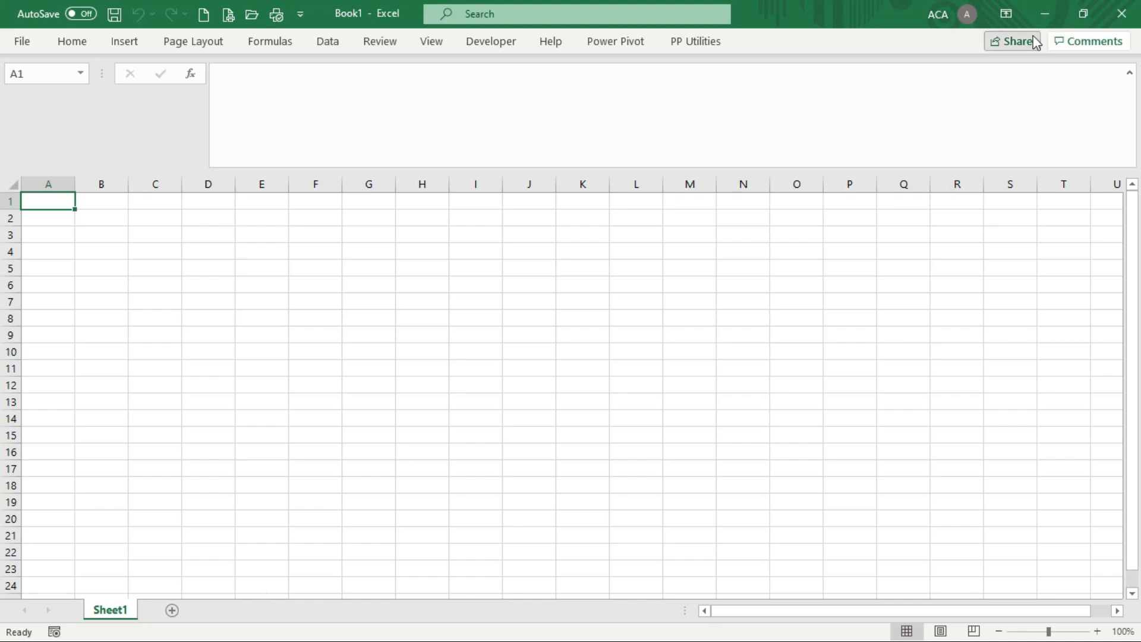
pyautogui.click(1045, 13)
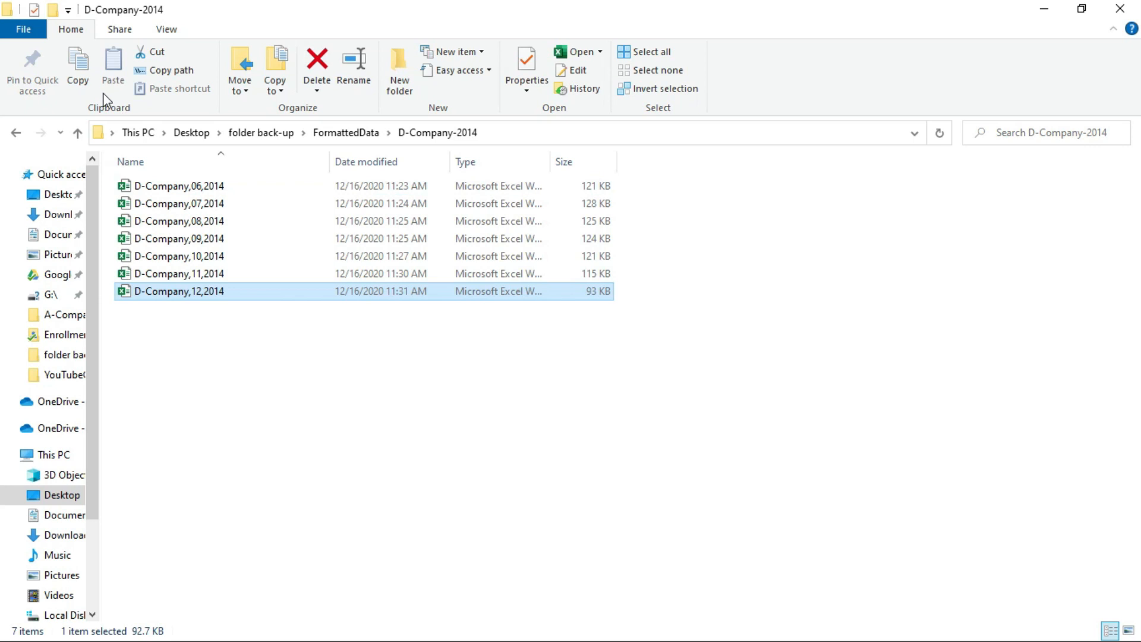
pyautogui.click(77, 132)
pyautogui.click(78, 132)
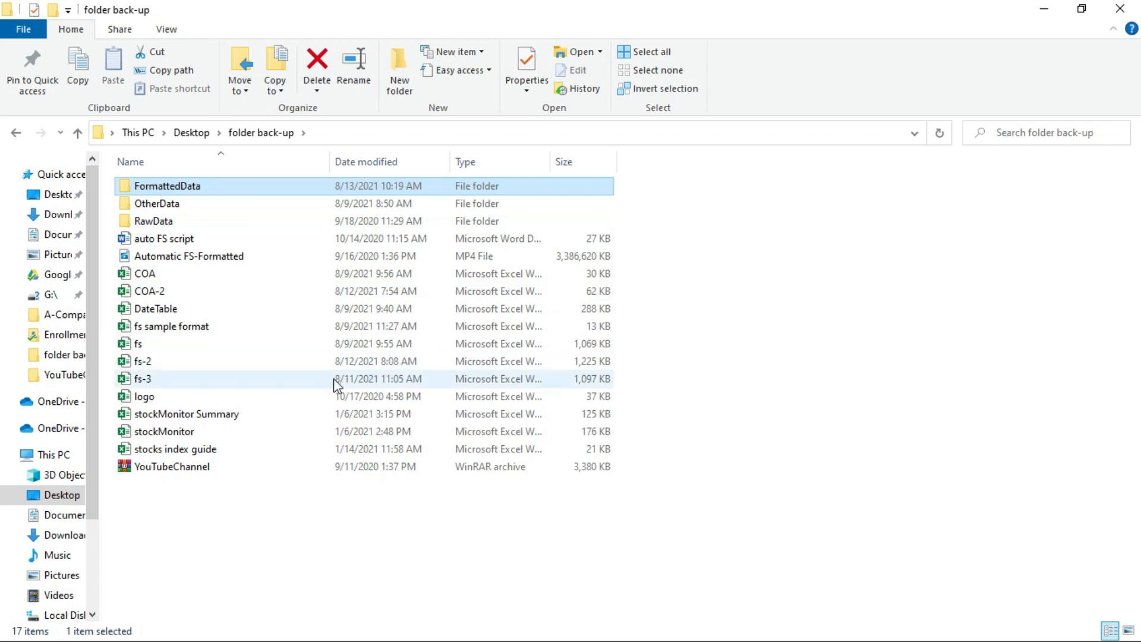
pyautogui.click(201, 276)
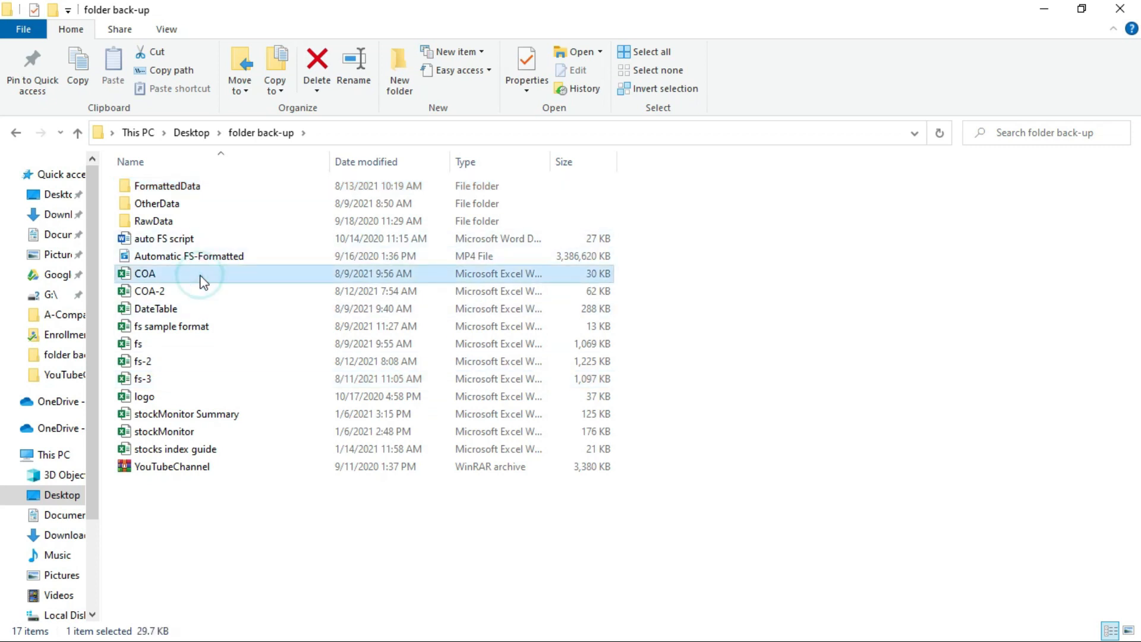
pyautogui.doubleClick(200, 276)
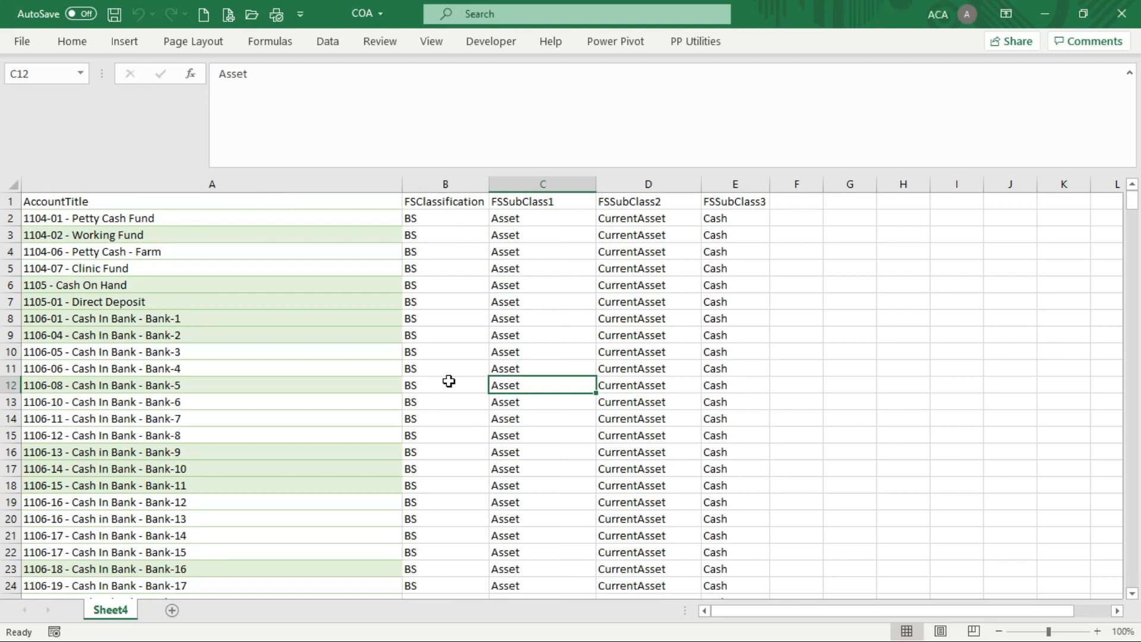
# Step: Examine the chart of accounts columns AccountTitle, FSClassification, FSSubClass1, FSSubClass2 and FSSubClass3
pyautogui.click(352, 315)
pyautogui.click(295, 182)
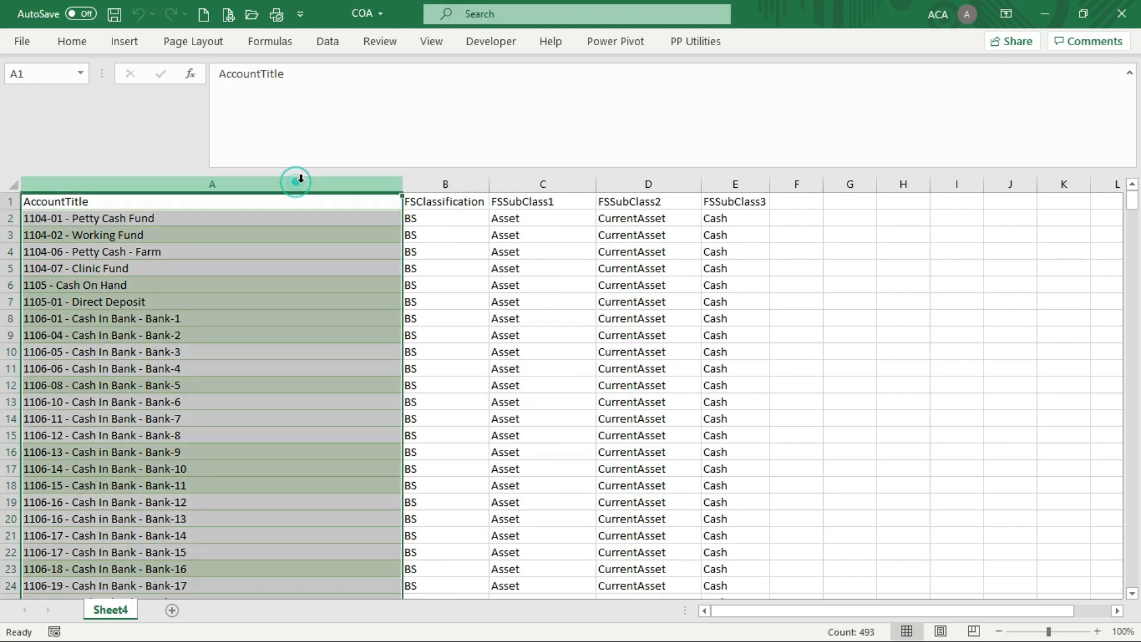
pyautogui.click(471, 252)
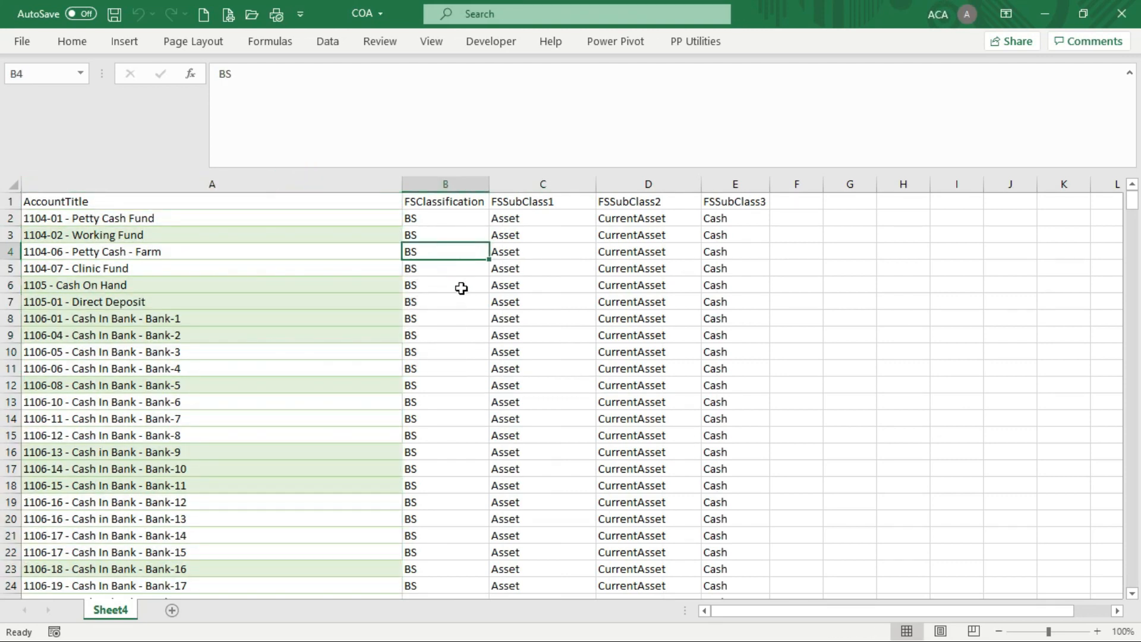
pyautogui.click(468, 184)
pyautogui.click(524, 185)
pyautogui.click(624, 184)
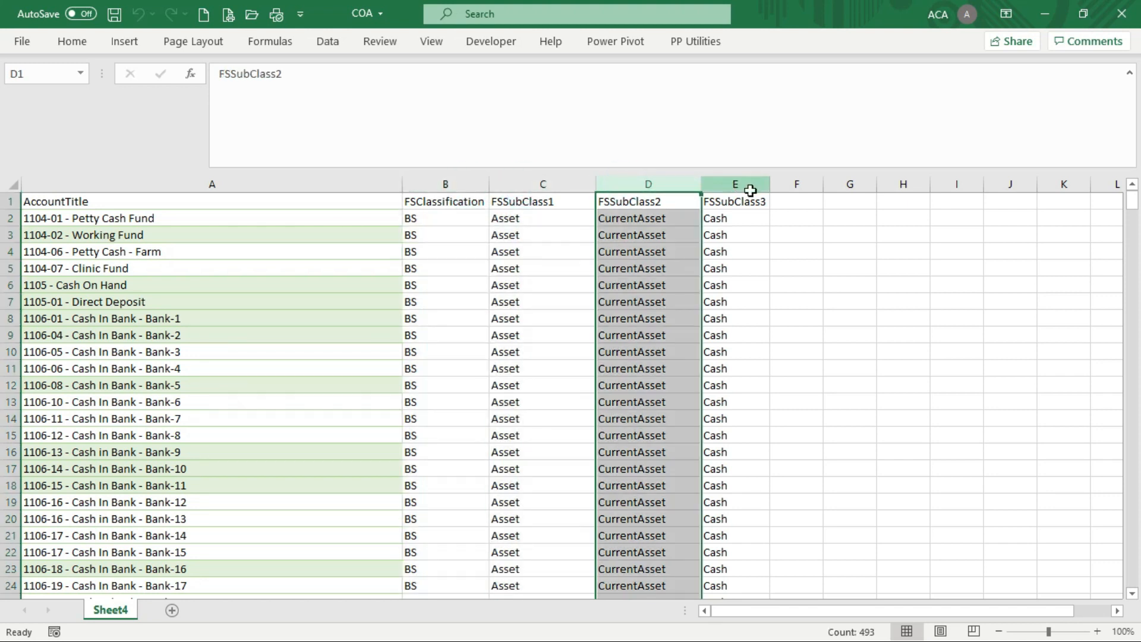
pyautogui.click(736, 185)
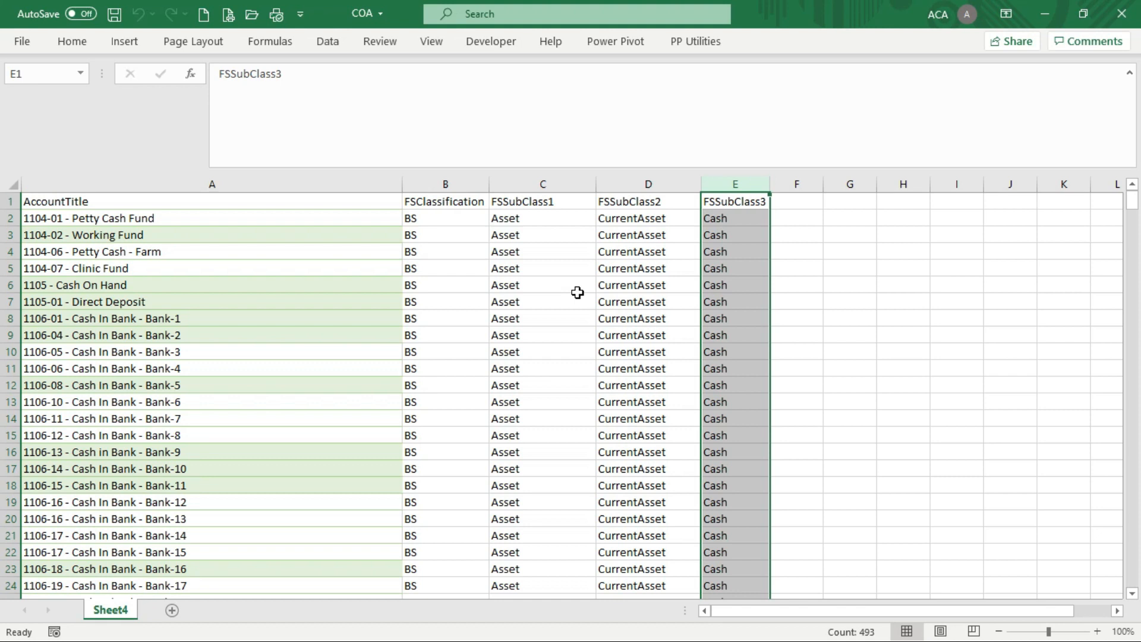
pyautogui.click(435, 284)
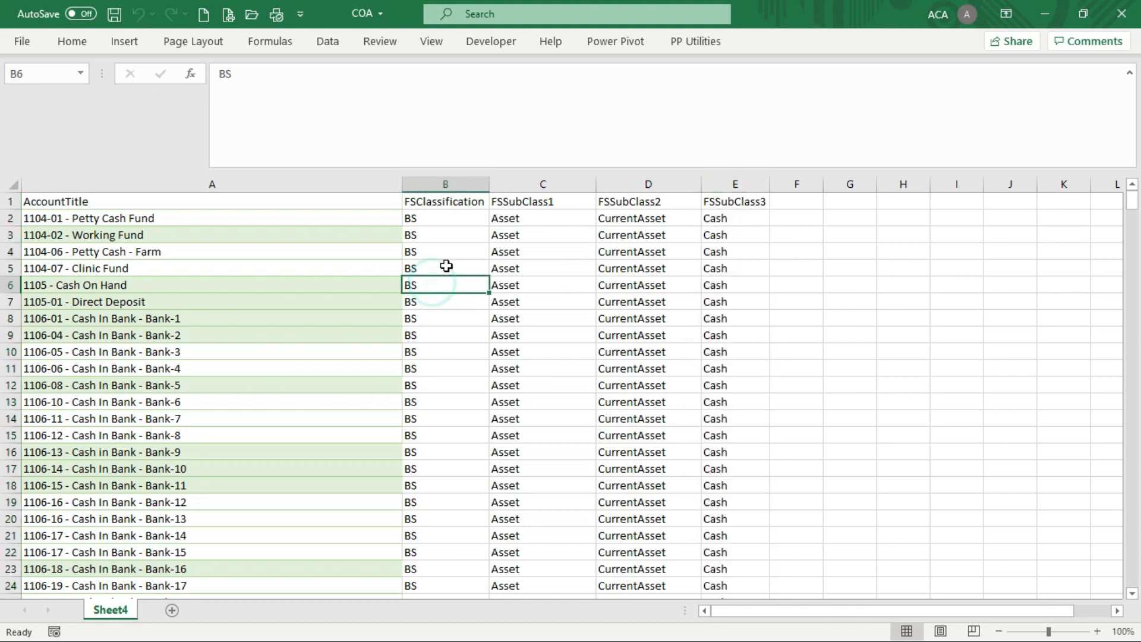
pyautogui.click(445, 221)
pyautogui.moveTo(452, 184); pyautogui.dragTo(745, 212)
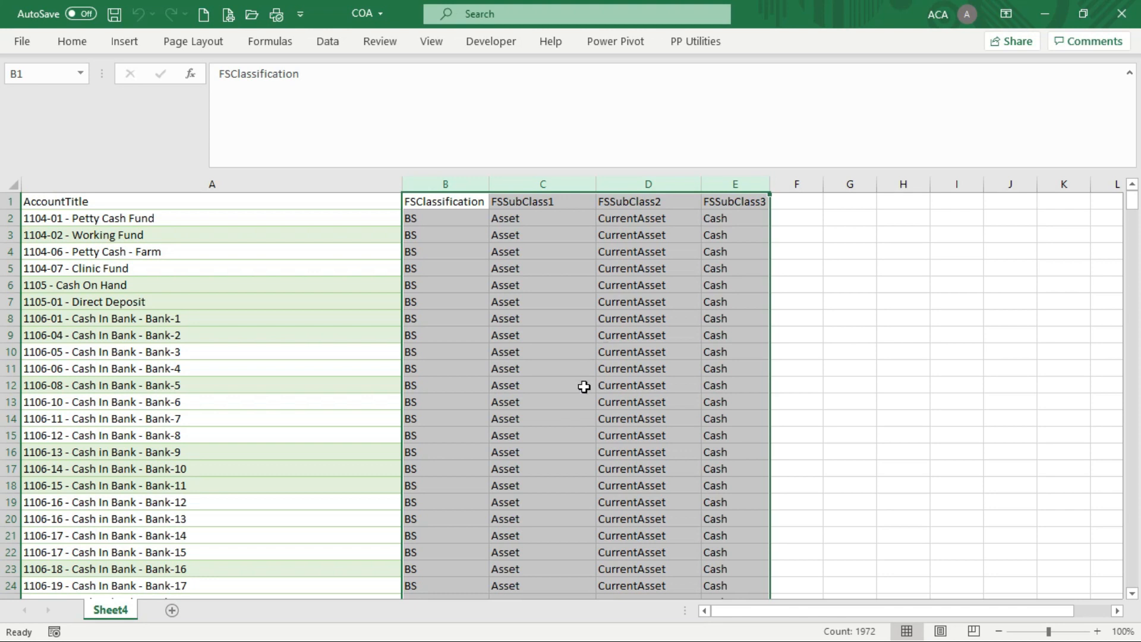
pyautogui.click(538, 354)
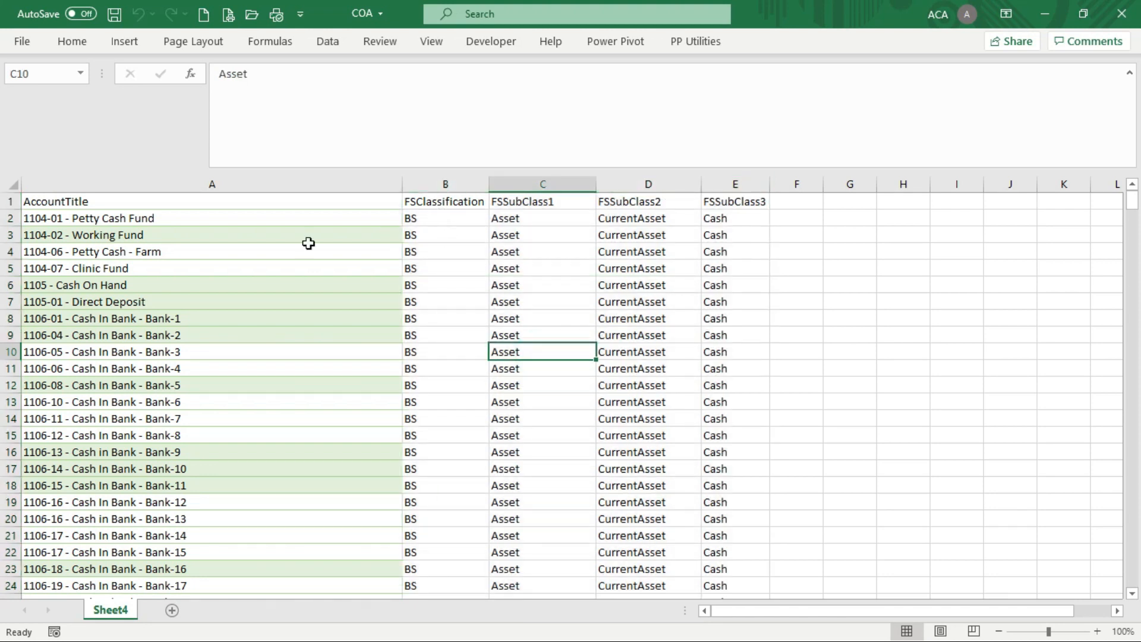
pyautogui.click(453, 188)
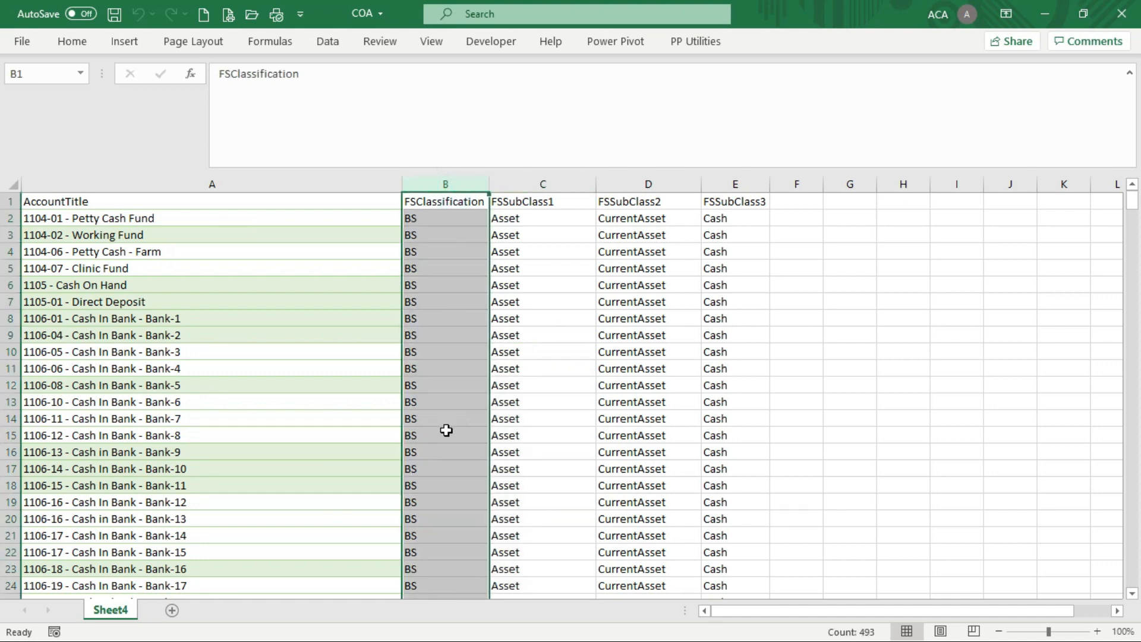
# Step: Close the COA workbook and open the DateTable workbook from the folder back-up directory
pyautogui.click(525, 237)
pyautogui.click(530, 219)
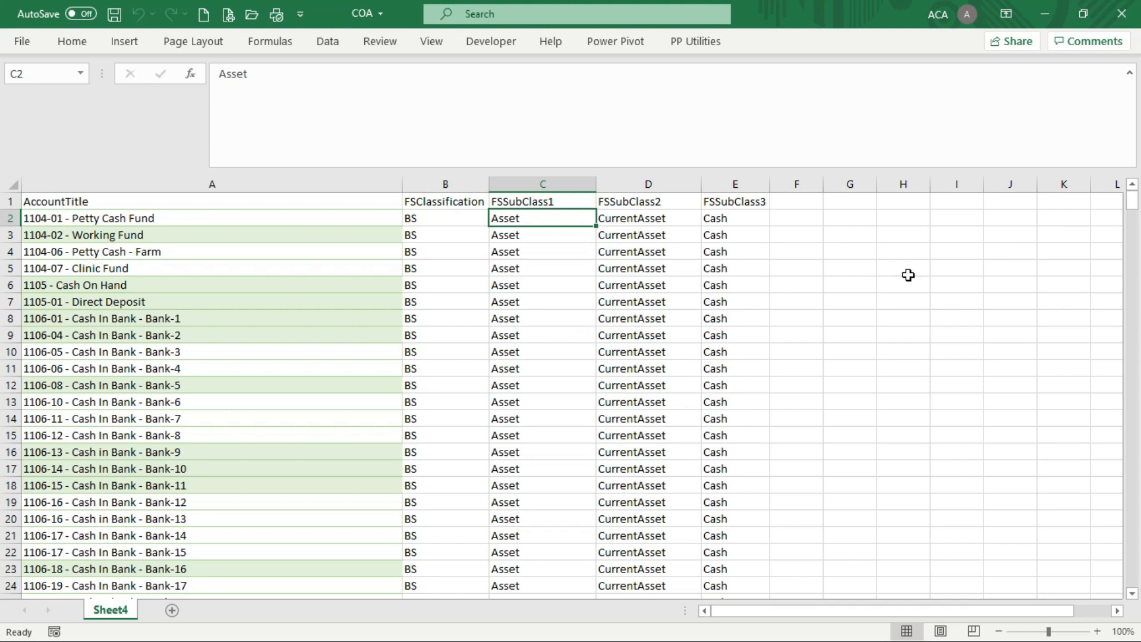
pyautogui.click(1122, 13)
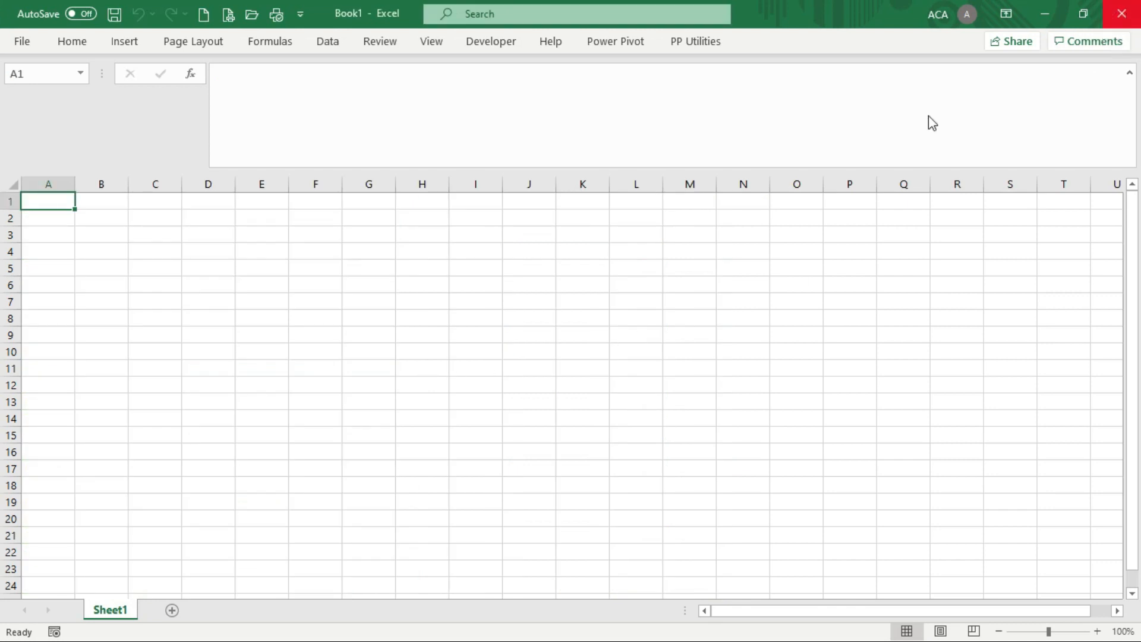
pyautogui.click(1039, 13)
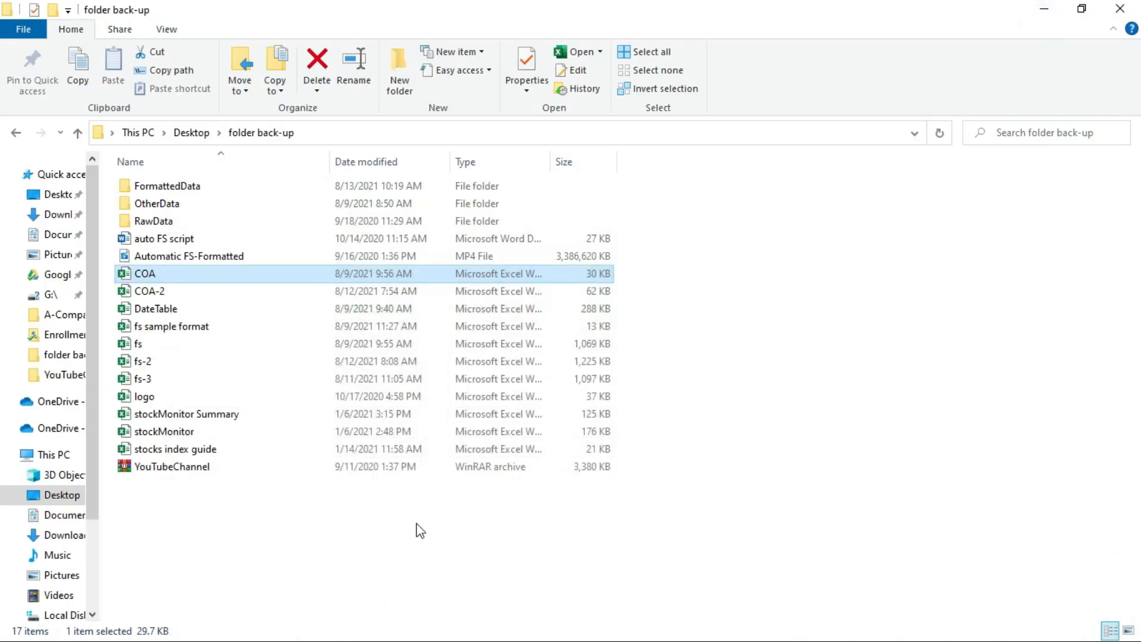
pyautogui.doubleClick(216, 310)
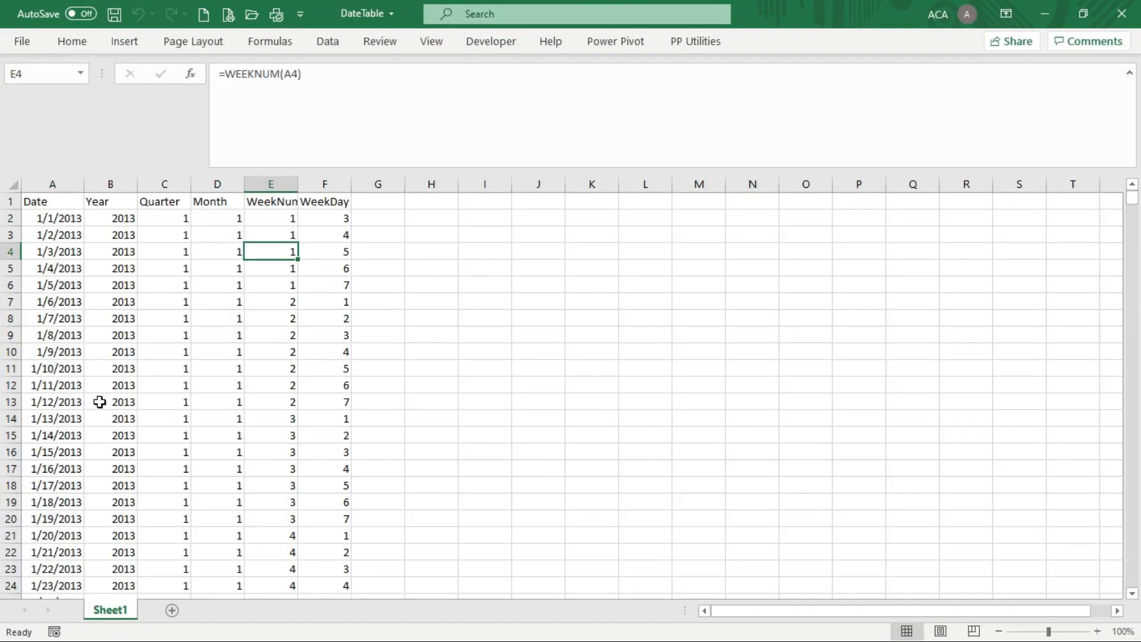
# Step: Review the Date column and the Year through WeekDay columns, widening the WeekNum column to fit its header
pyautogui.click(61, 178)
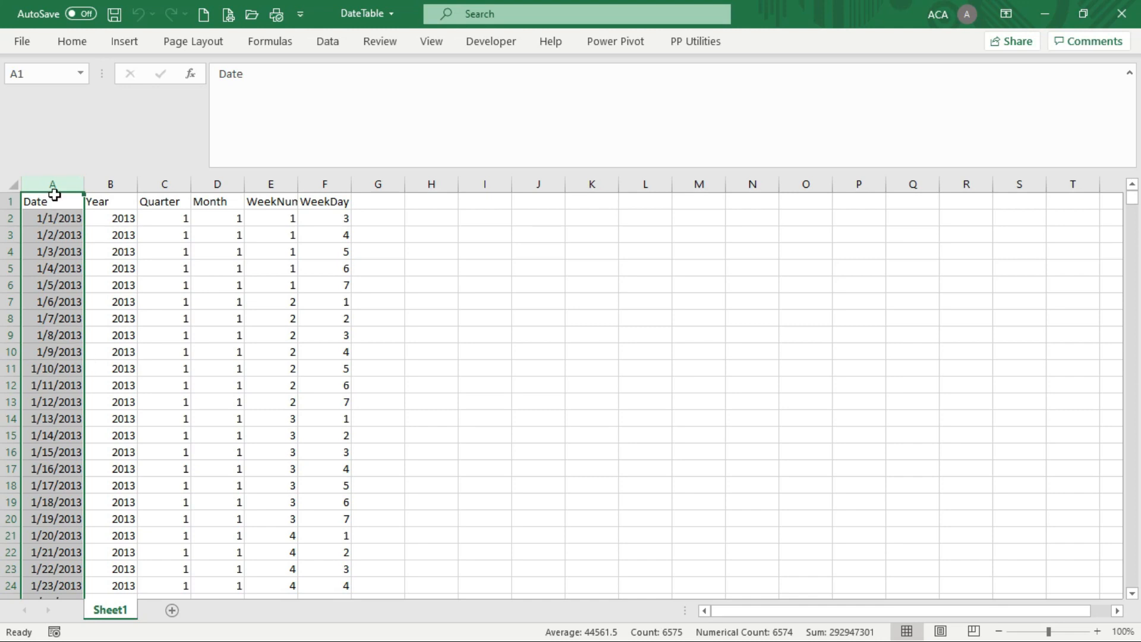
pyautogui.click(59, 332)
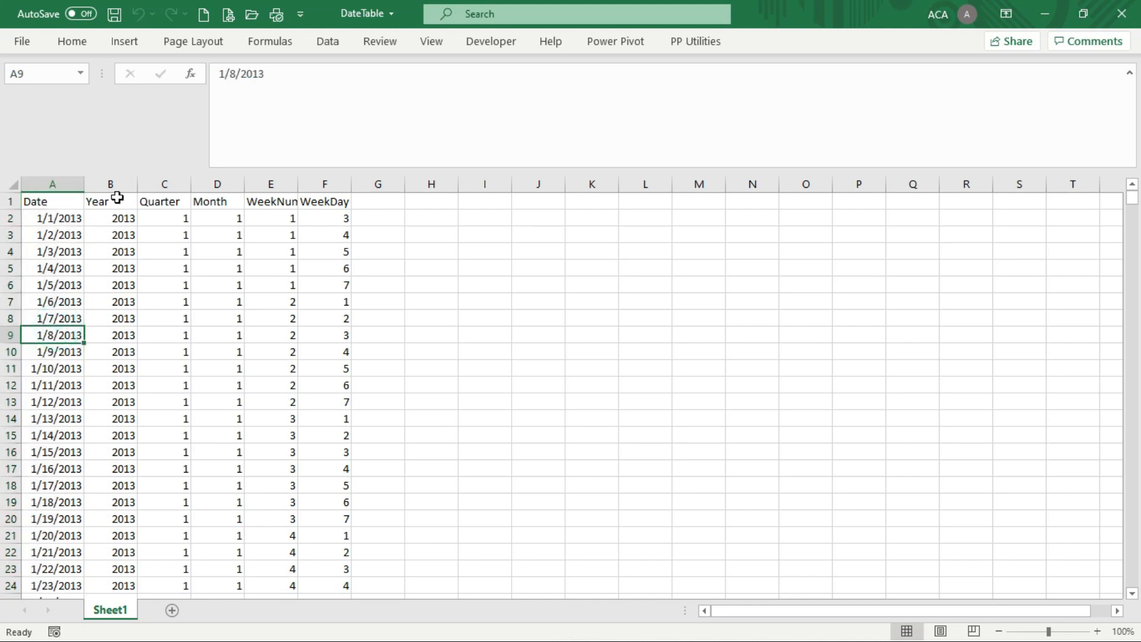
pyautogui.moveTo(107, 184); pyautogui.dragTo(315, 189)
pyautogui.click(201, 338)
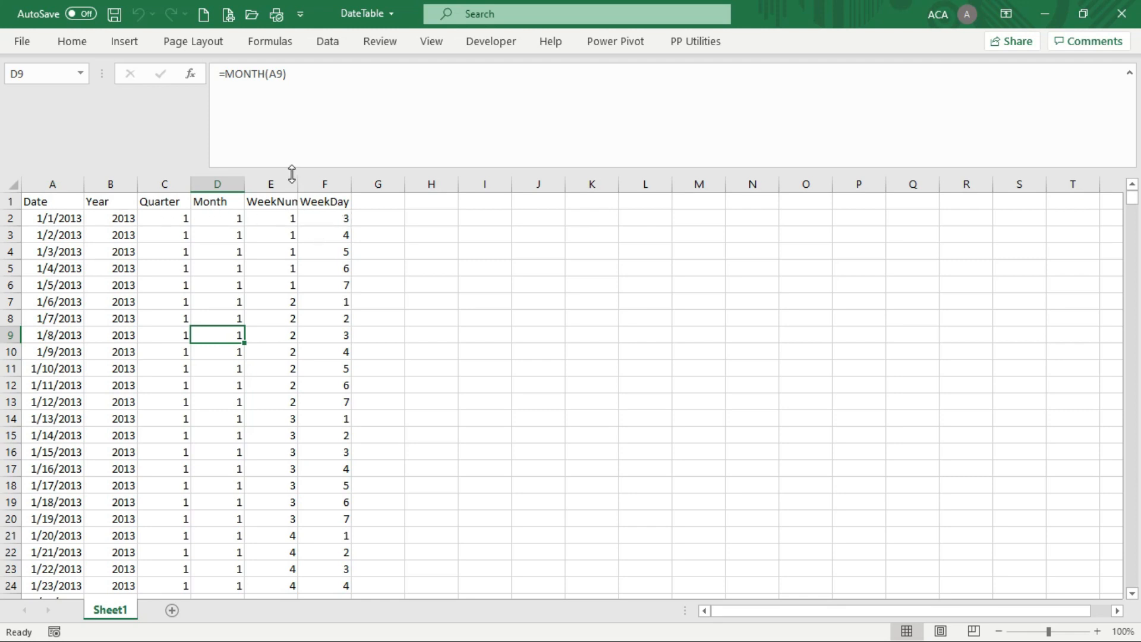
pyautogui.moveTo(297, 184); pyautogui.dragTo(322, 184)
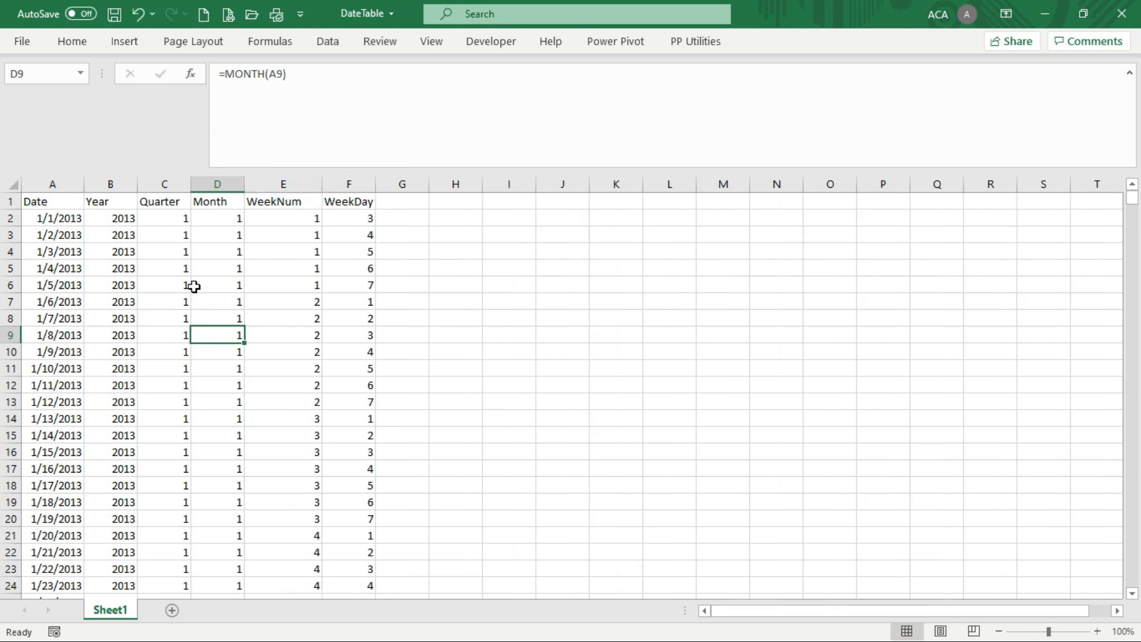
# Step: Inspect the row 2 formulas for Year, Month, WeekNum, WeekDay and Quarter, and the date in A2
pyautogui.click(95, 221)
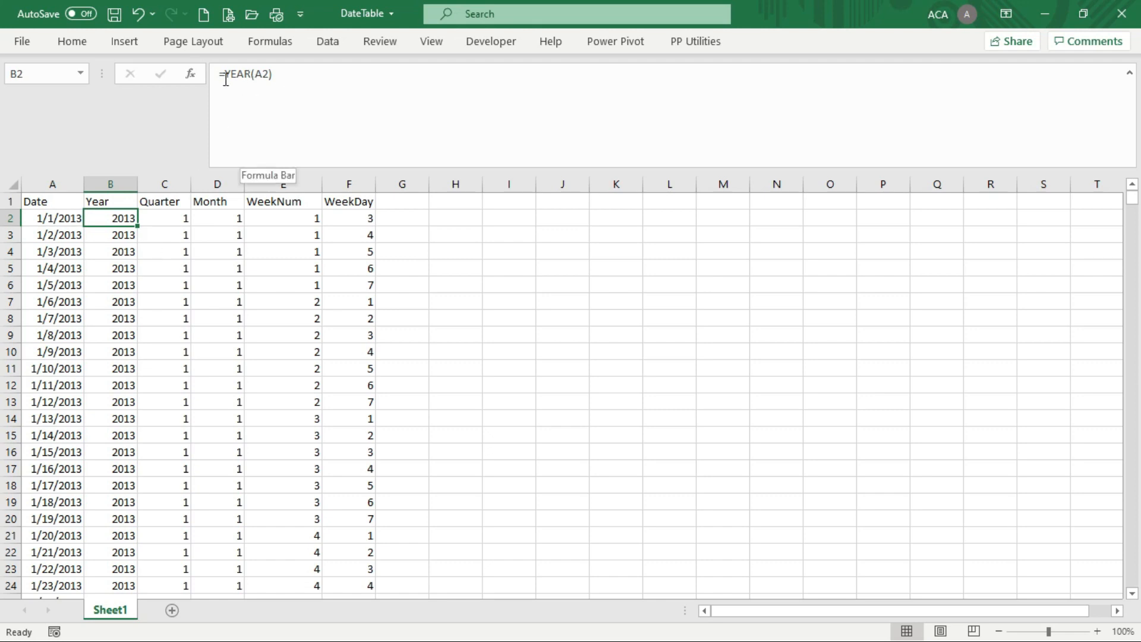
pyautogui.click(219, 218)
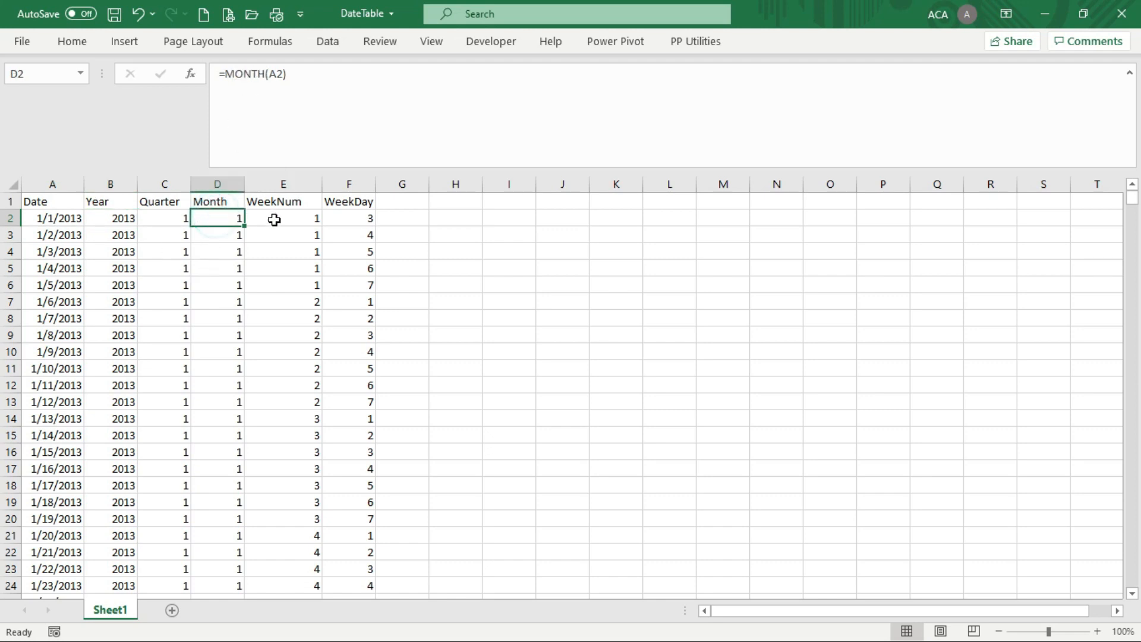
pyautogui.click(276, 219)
pyautogui.click(344, 220)
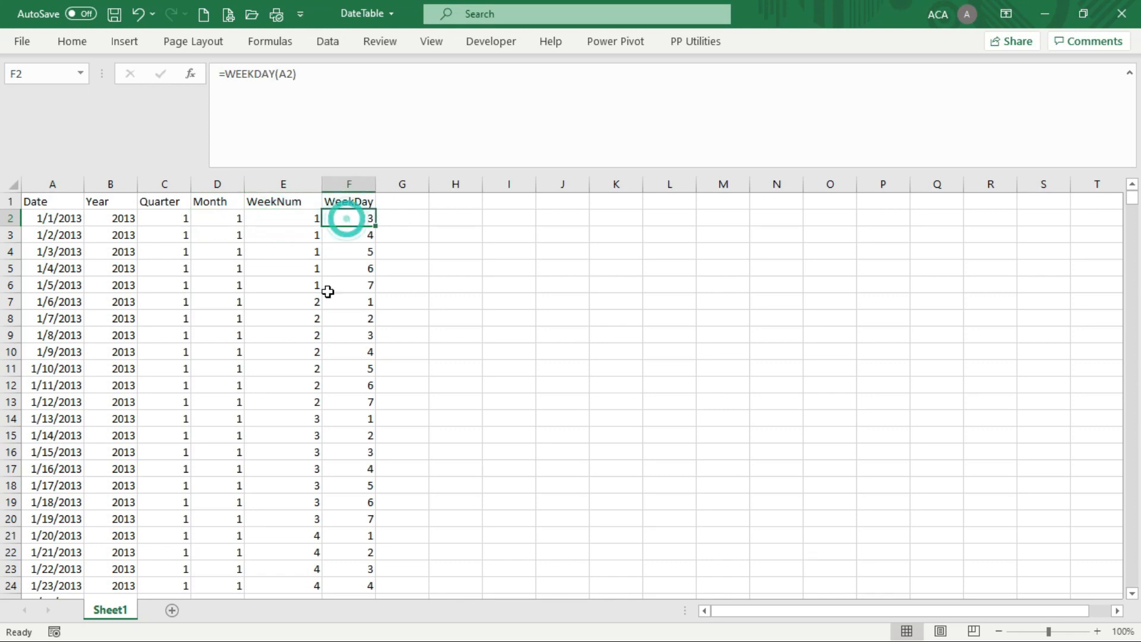
pyautogui.click(166, 219)
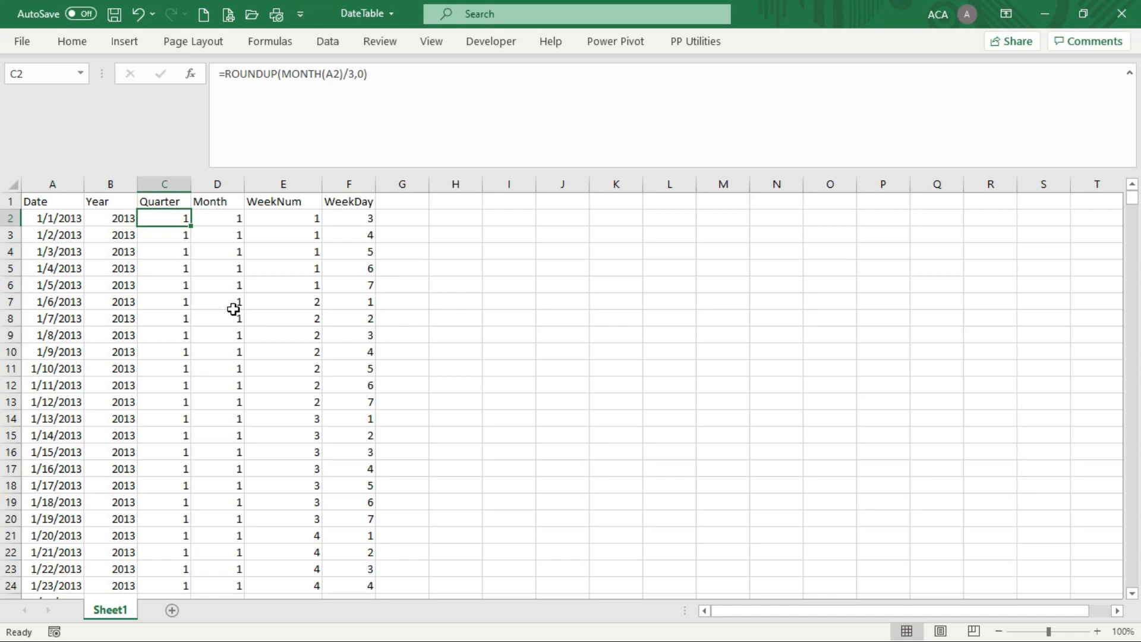
pyautogui.click(59, 215)
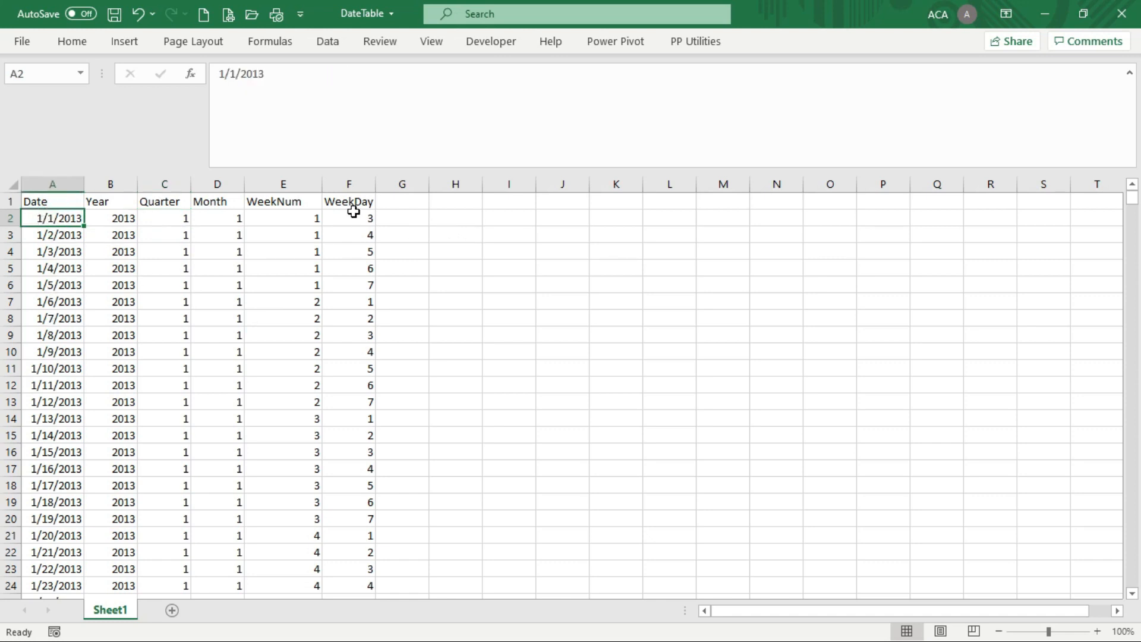
# Step: Copy the start date from A2 into cell H2
pyautogui.click(459, 219)
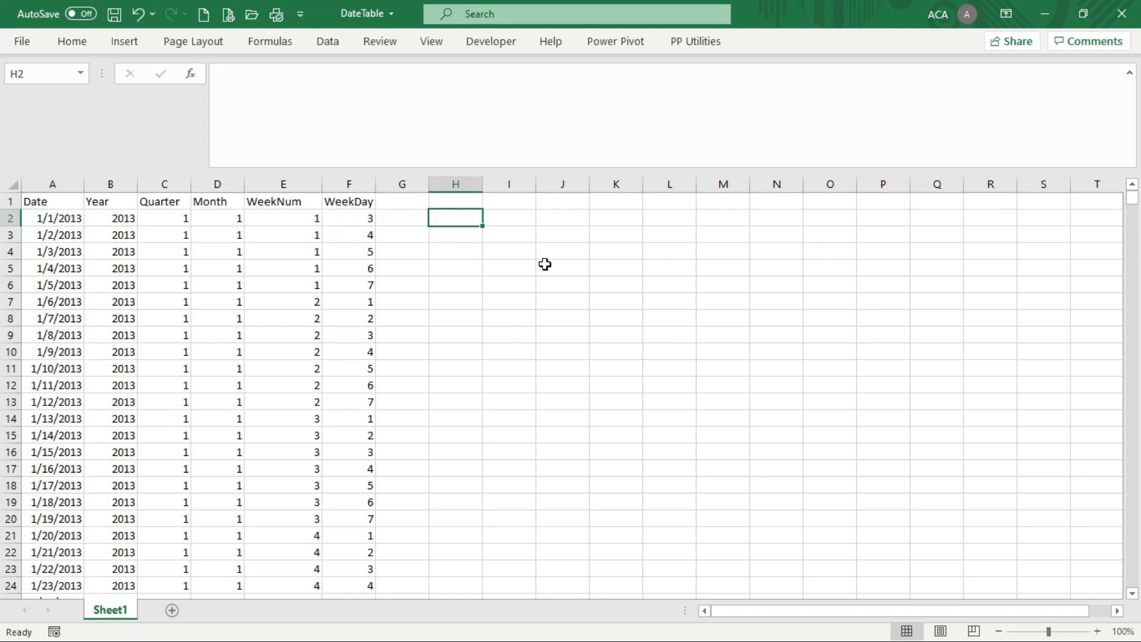
pyautogui.press('Left')
pyautogui.press('Left')
pyautogui.press('Left')
pyautogui.press('Left')
pyautogui.press('Left')
pyautogui.press('Left')
pyautogui.press('Left')
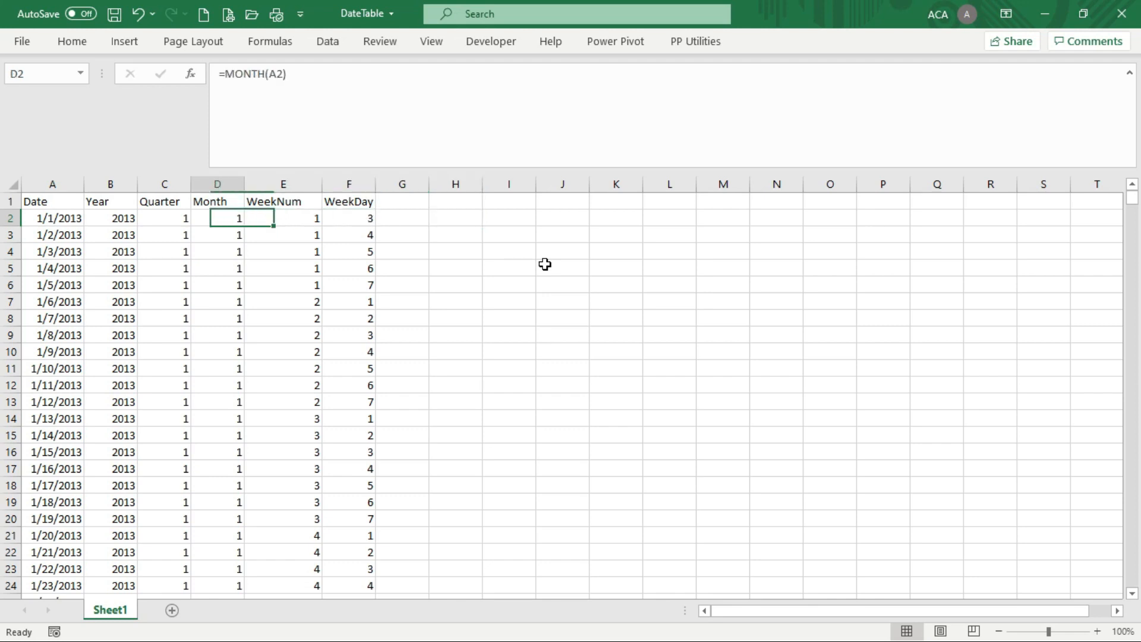
pyautogui.hotkey('ctrl', 'c')
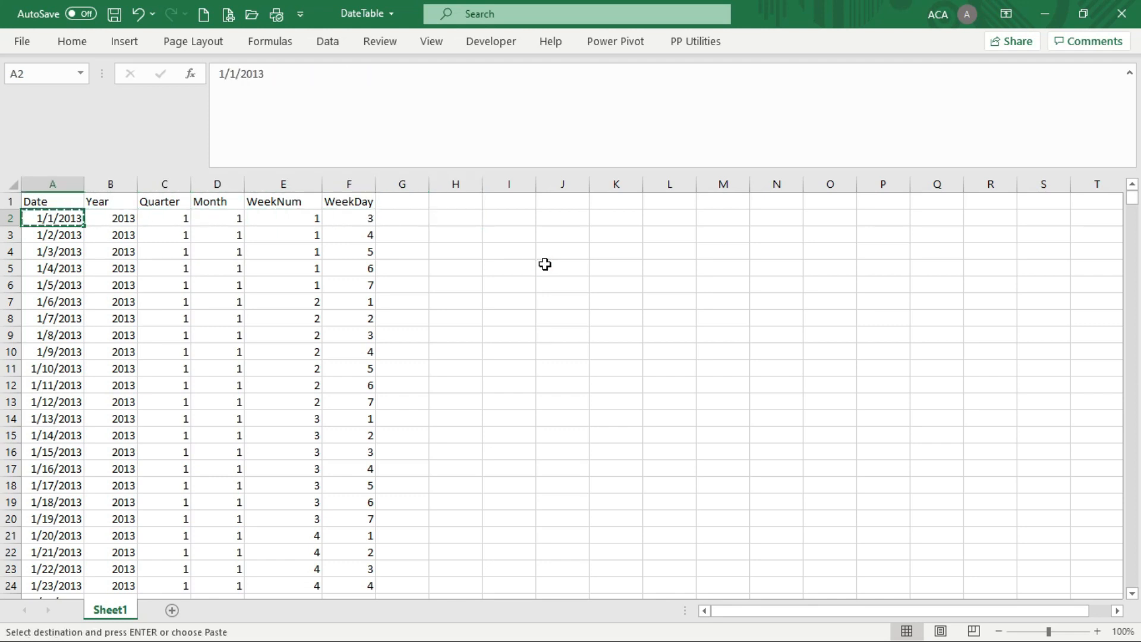
pyautogui.press('Right')
pyautogui.press('Right')
pyautogui.press('Right')
pyautogui.press('Right')
pyautogui.press('Right')
pyautogui.press('Right')
pyautogui.press('Right')
pyautogui.press('Return')
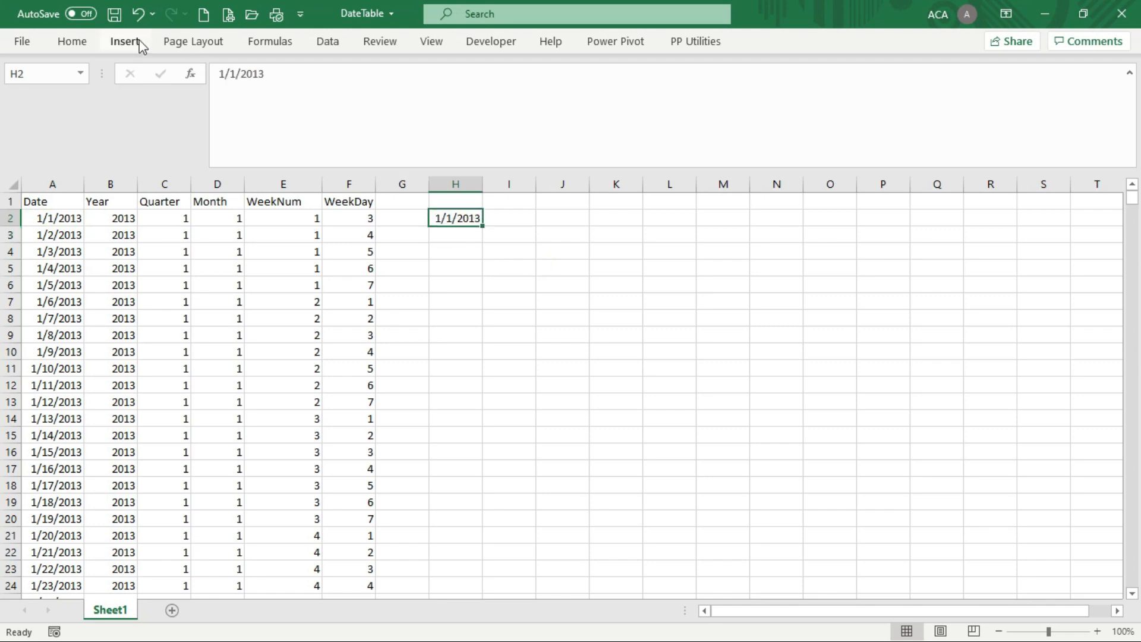
# Step: Fill column H down from H2 with a daily date series, step value 1, stop value 12/31/2025, and fit the column width
pyautogui.click(63, 42)
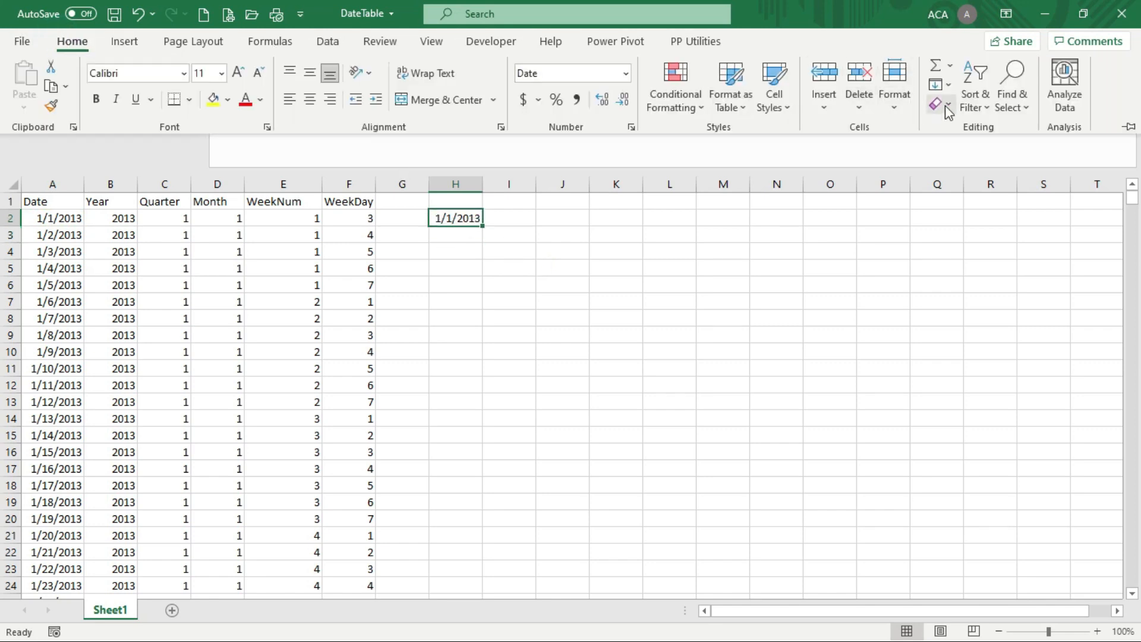
pyautogui.click(941, 84)
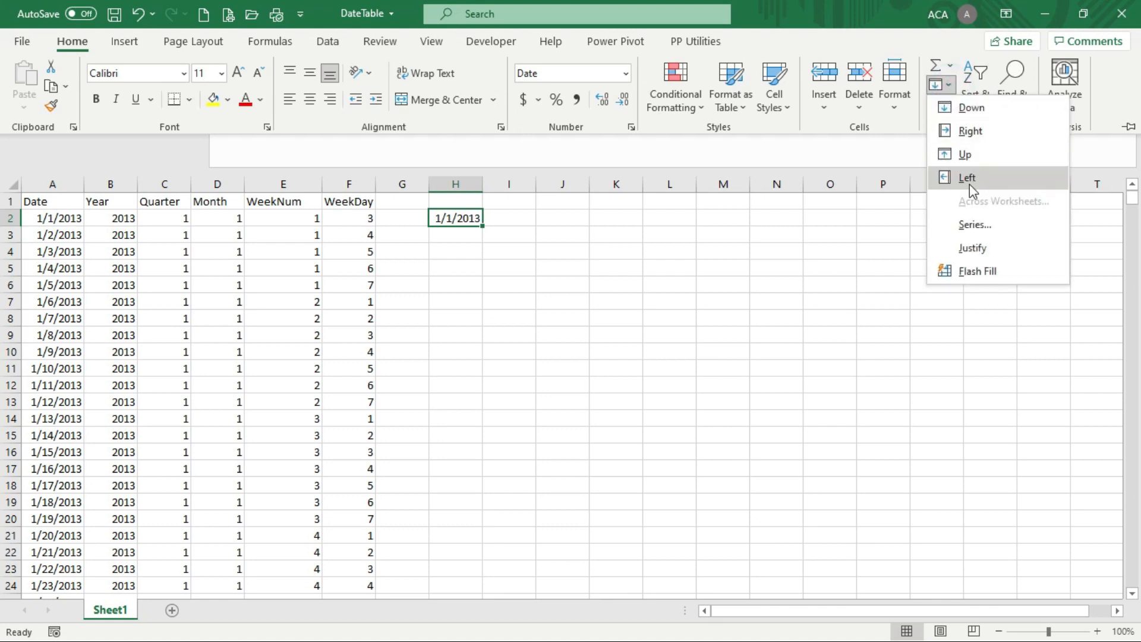
pyautogui.click(976, 226)
pyautogui.click(771, 198)
pyautogui.click(936, 277)
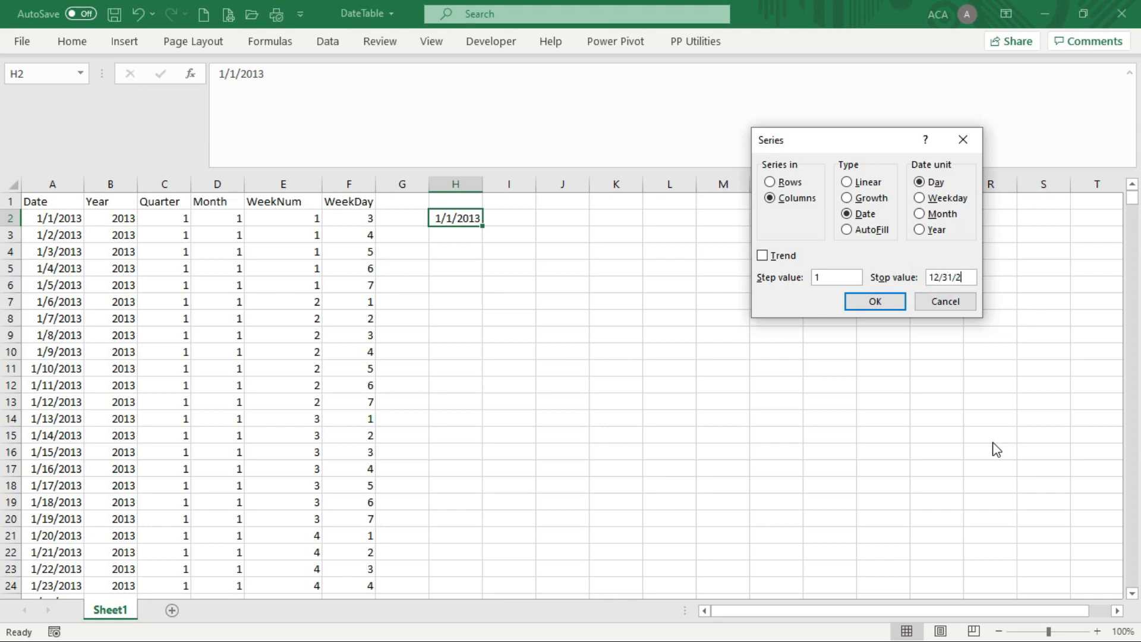
pyautogui.write('12/31/2025')
pyautogui.click(889, 303)
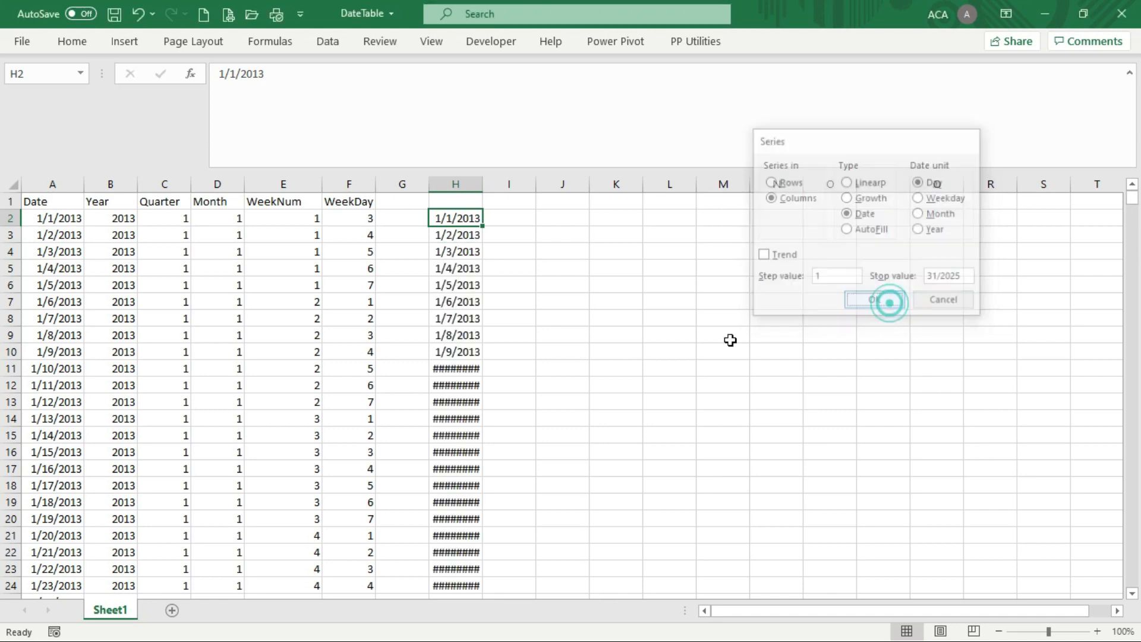
pyautogui.doubleClick(483, 184)
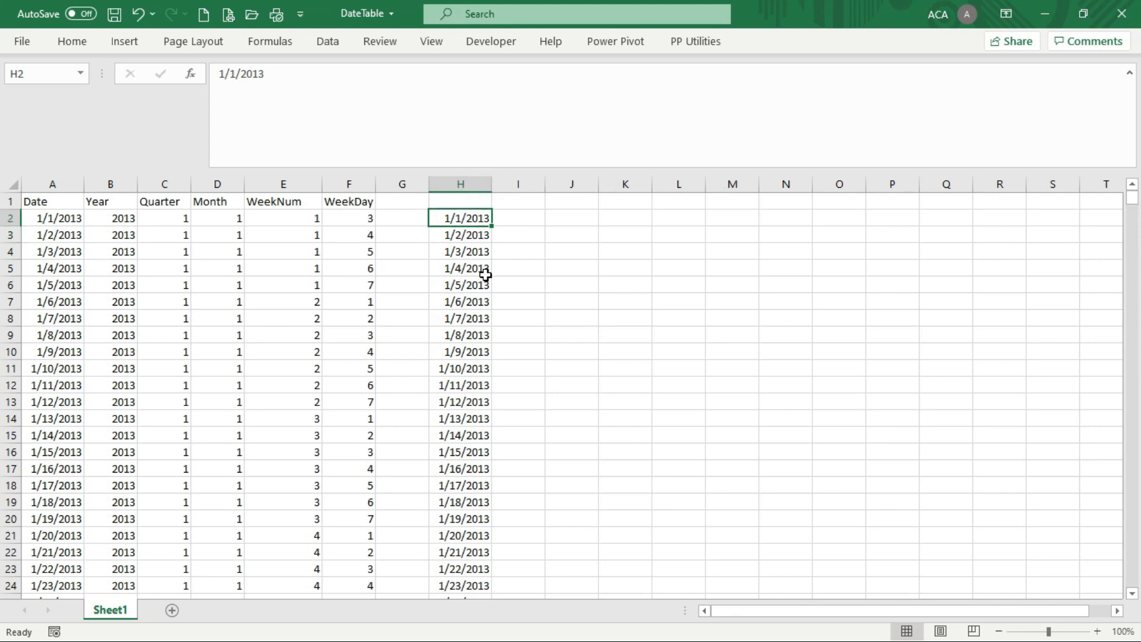
# Step: Check both ends of the date series in column H and close the DateTable workbook without saving
pyautogui.hotkey('ctrl', 'Down')
pyautogui.hotkey('ctrl', 'Up')
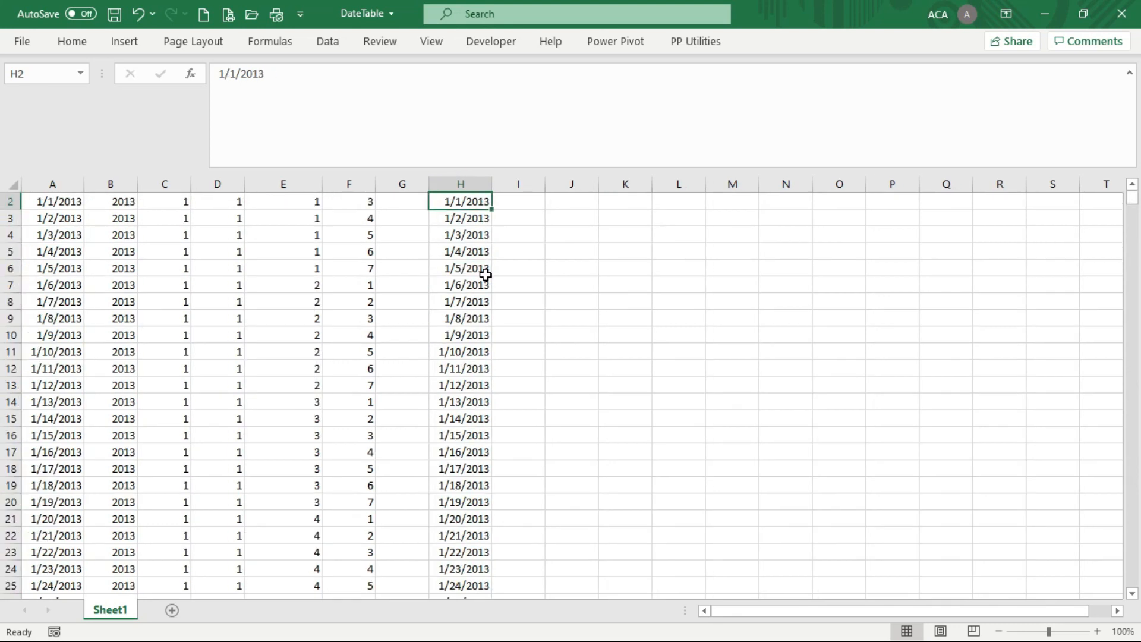
pyautogui.click(1123, 17)
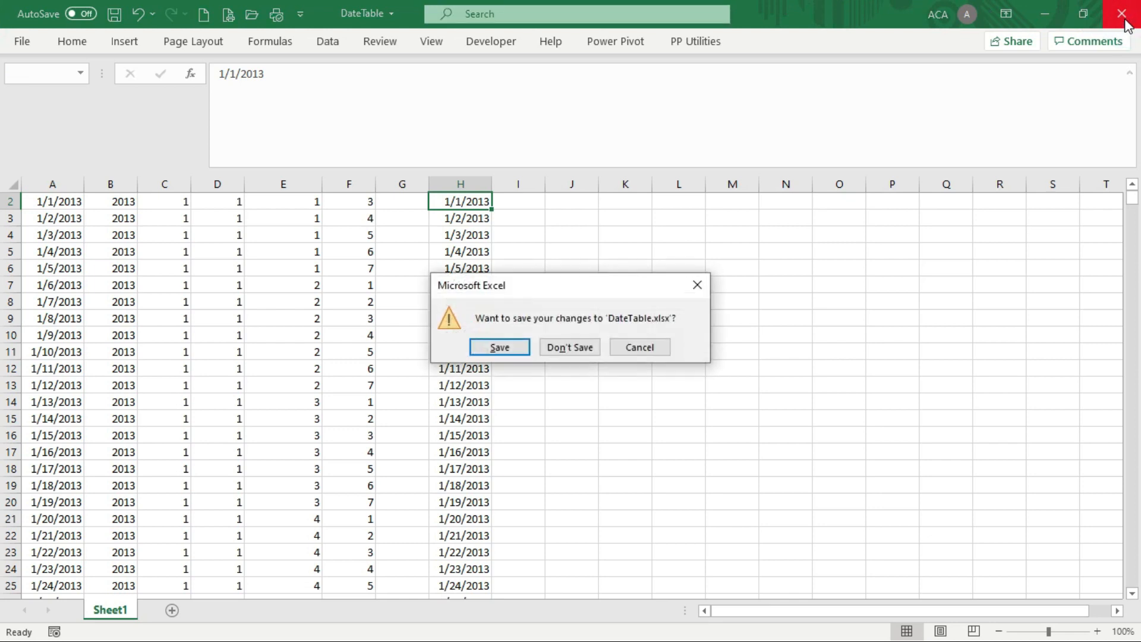
pyautogui.click(590, 348)
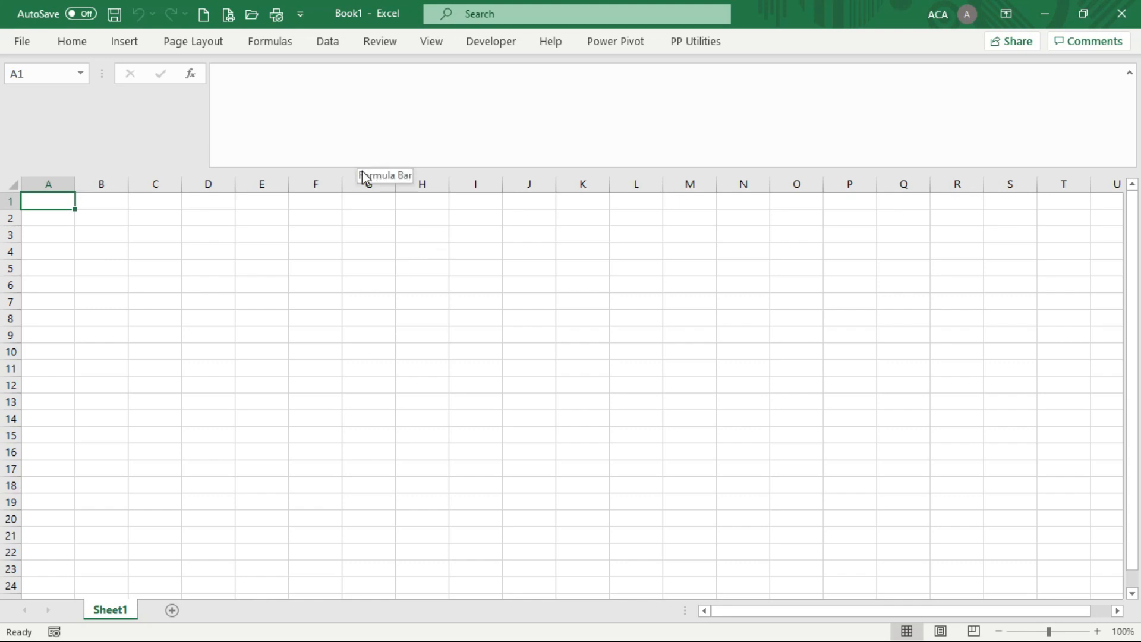
# Step: Import data from a folder into Book1, choosing FormattedData inside the Desktop's folder back-up directory
pyautogui.click(329, 42)
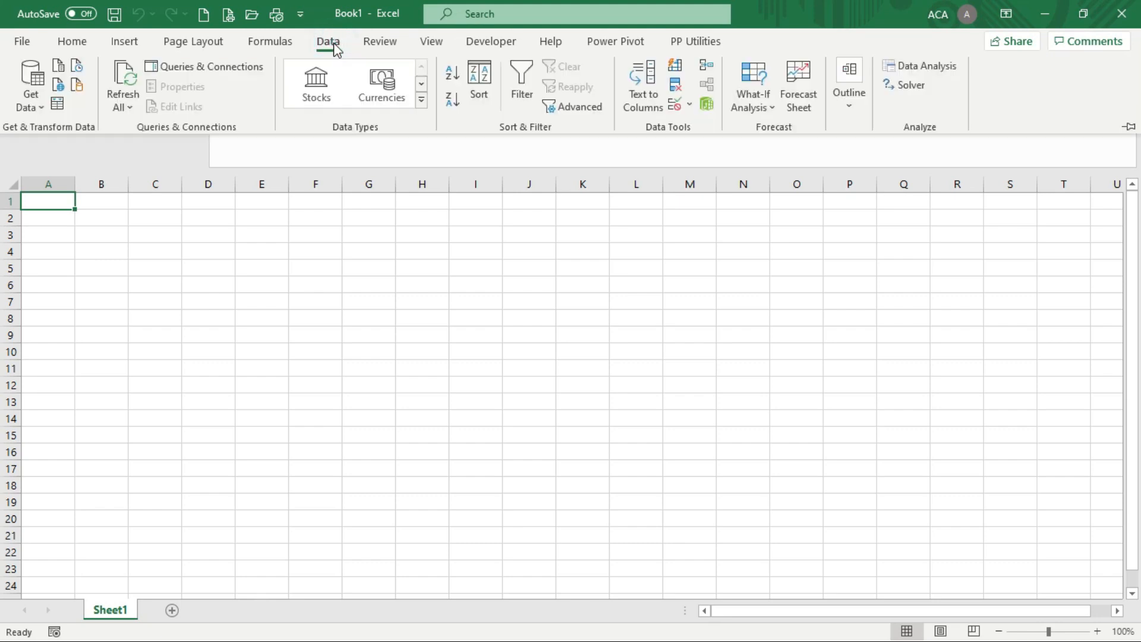
pyautogui.click(30, 106)
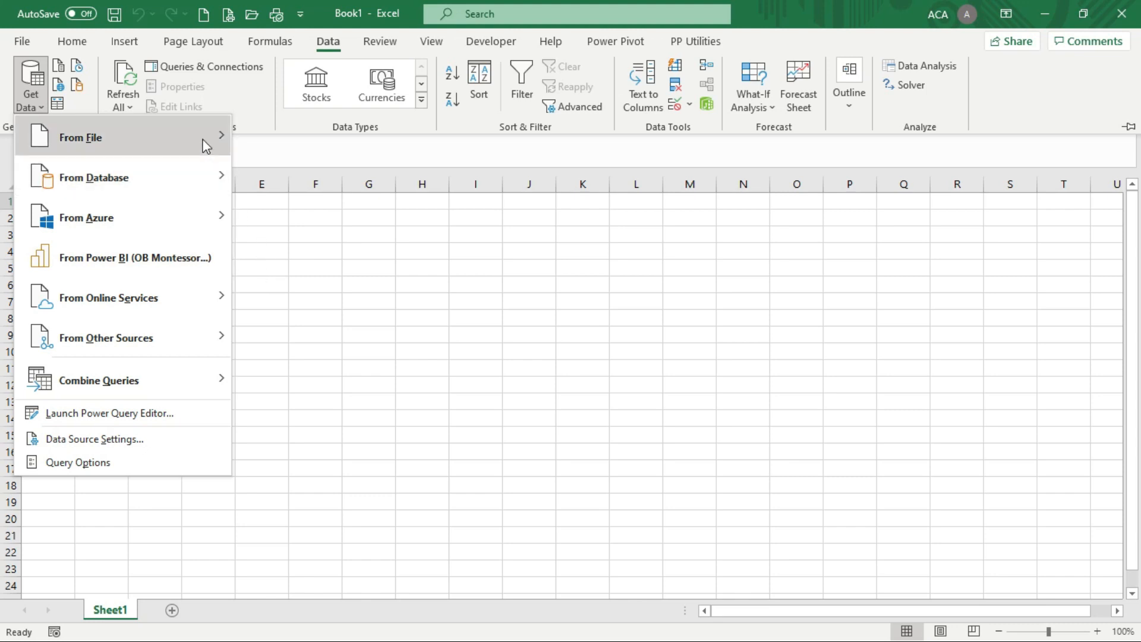
pyautogui.moveTo(206, 146)
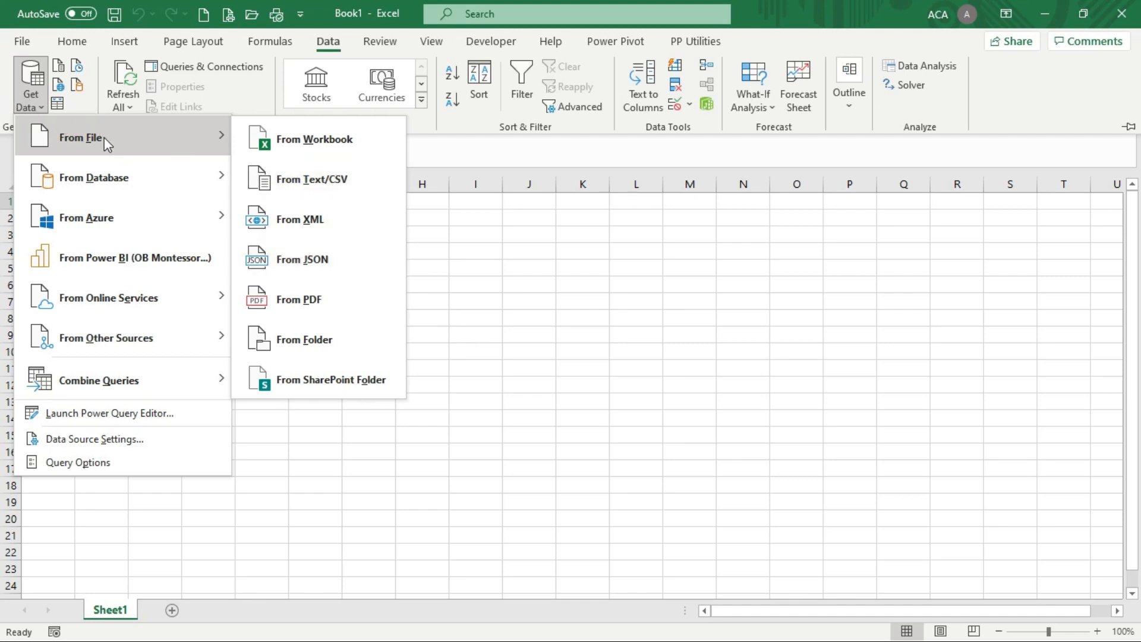
pyautogui.click(317, 336)
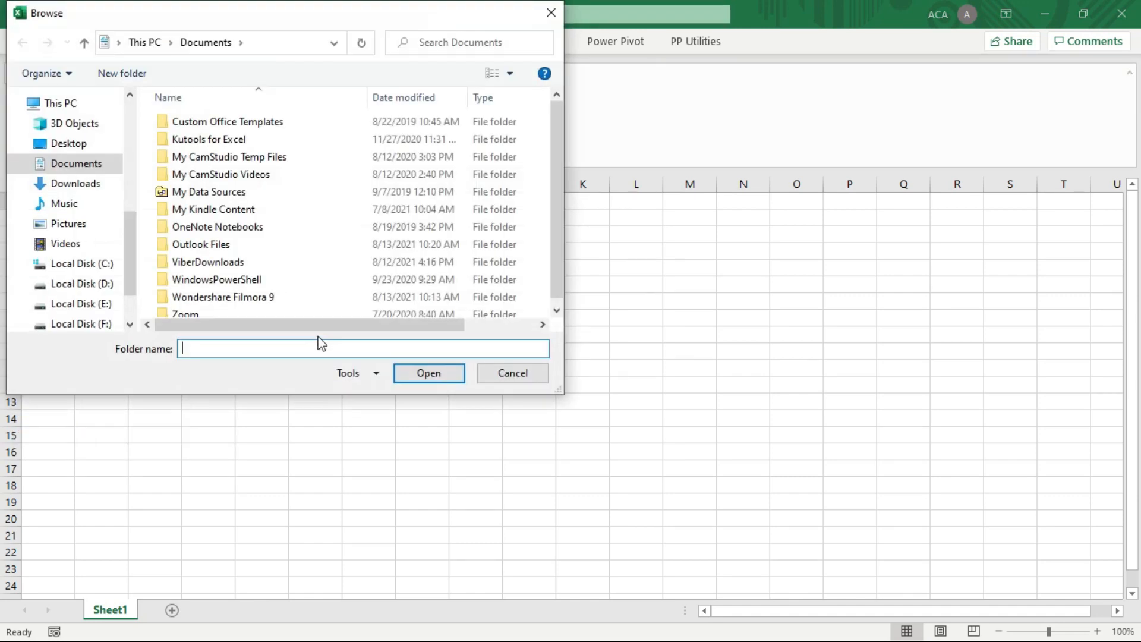
pyautogui.click(70, 144)
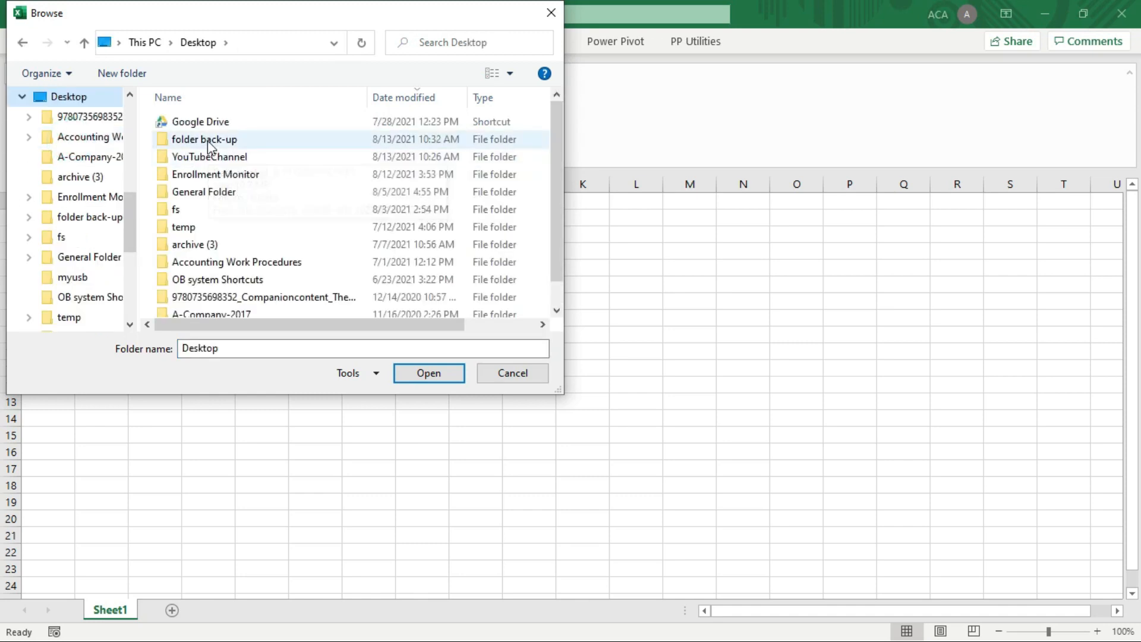
pyautogui.click(207, 140)
pyautogui.doubleClick(207, 141)
pyautogui.doubleClick(219, 123)
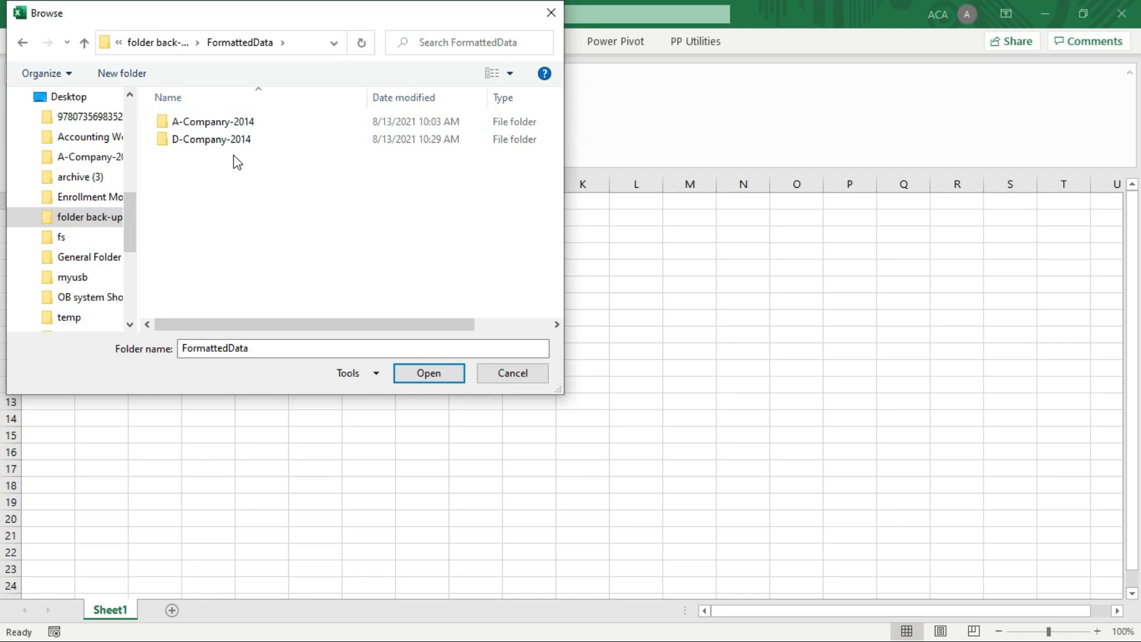
pyautogui.click(430, 374)
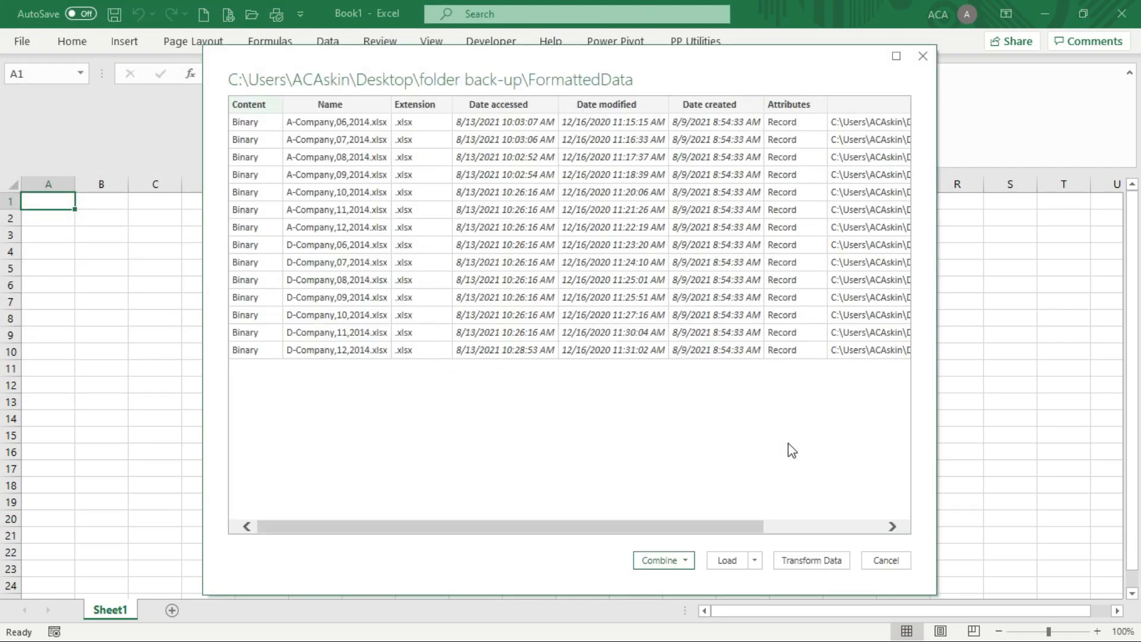
# Step: Open the folder's file list in Power Query Editor and remove all columns except Content
pyautogui.click(807, 560)
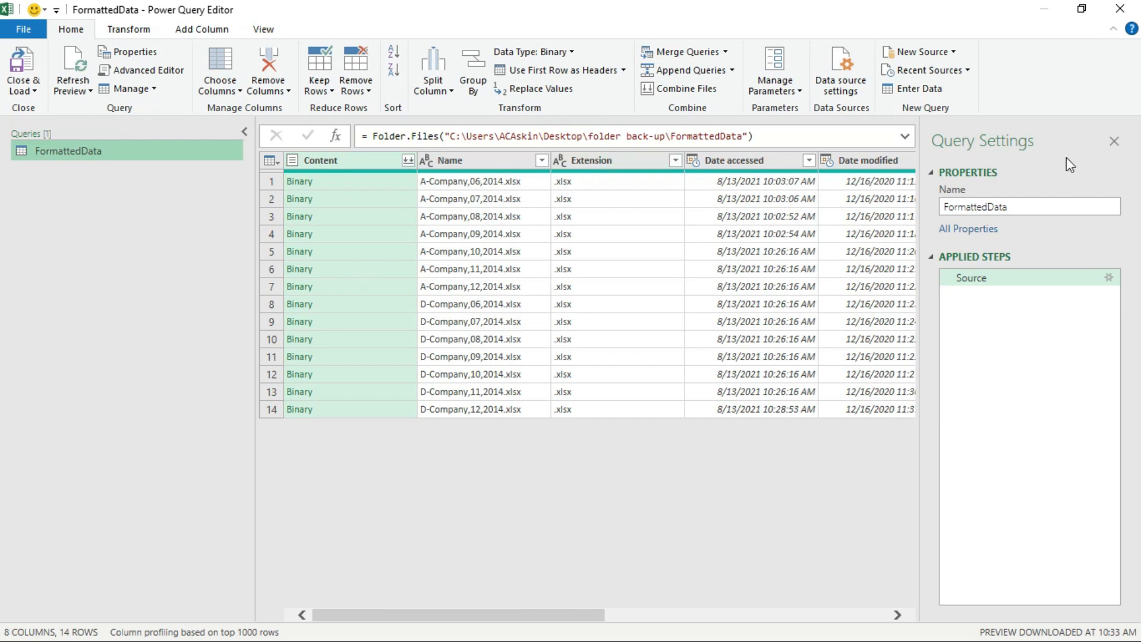
pyautogui.rightClick(377, 161)
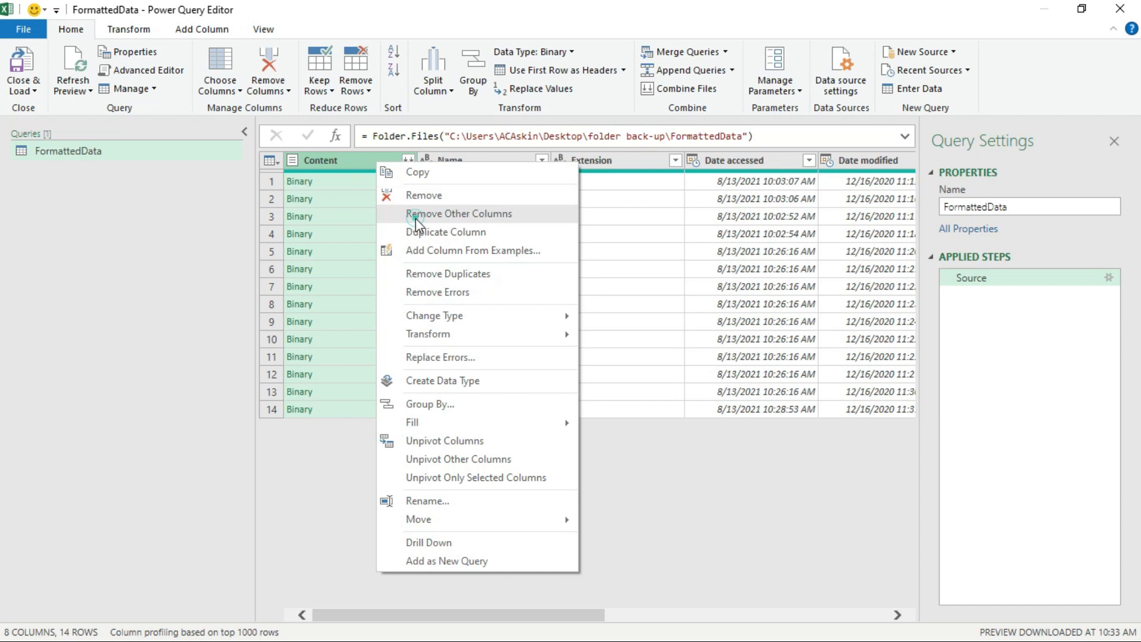
pyautogui.click(415, 217)
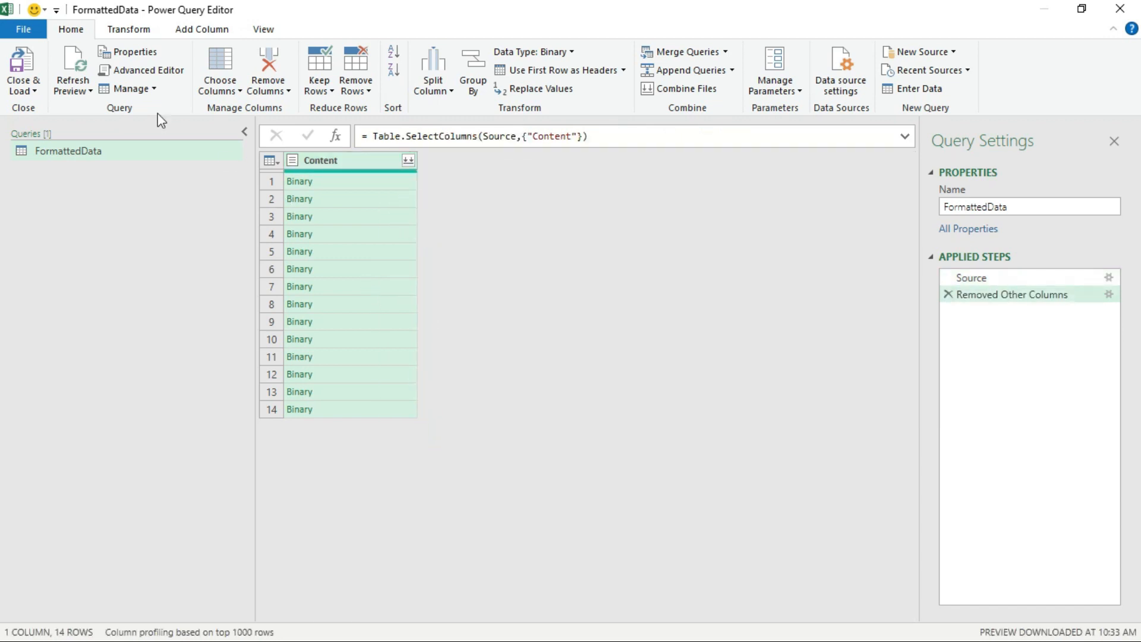
# Step: Add a custom column named Custom with the formula Excel.Workbook([Content])
pyautogui.click(201, 31)
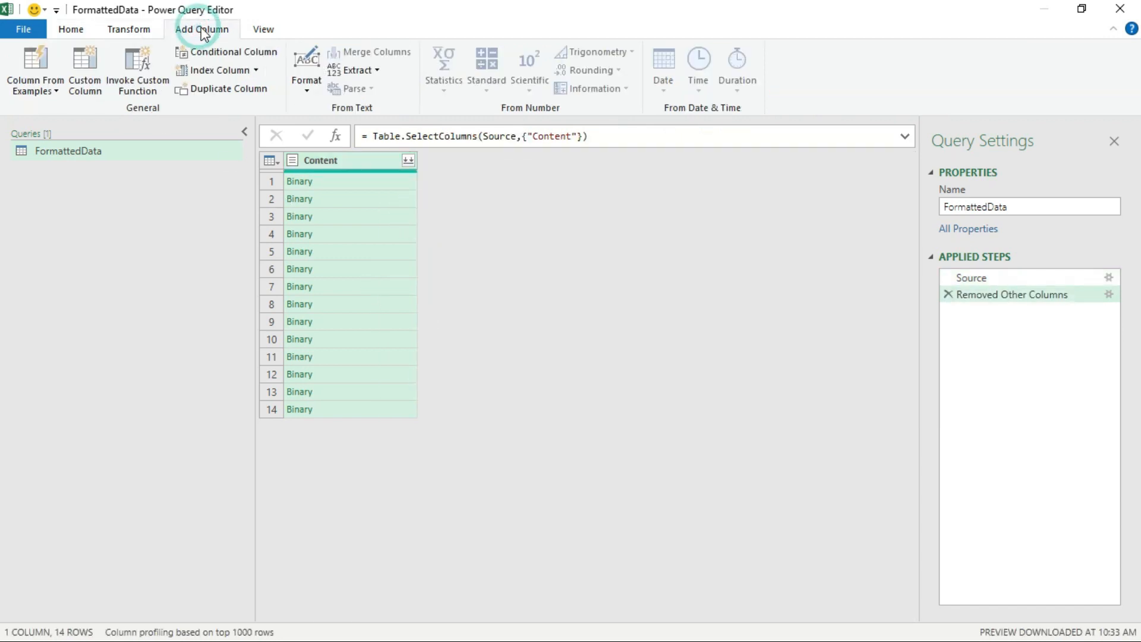
pyautogui.click(88, 95)
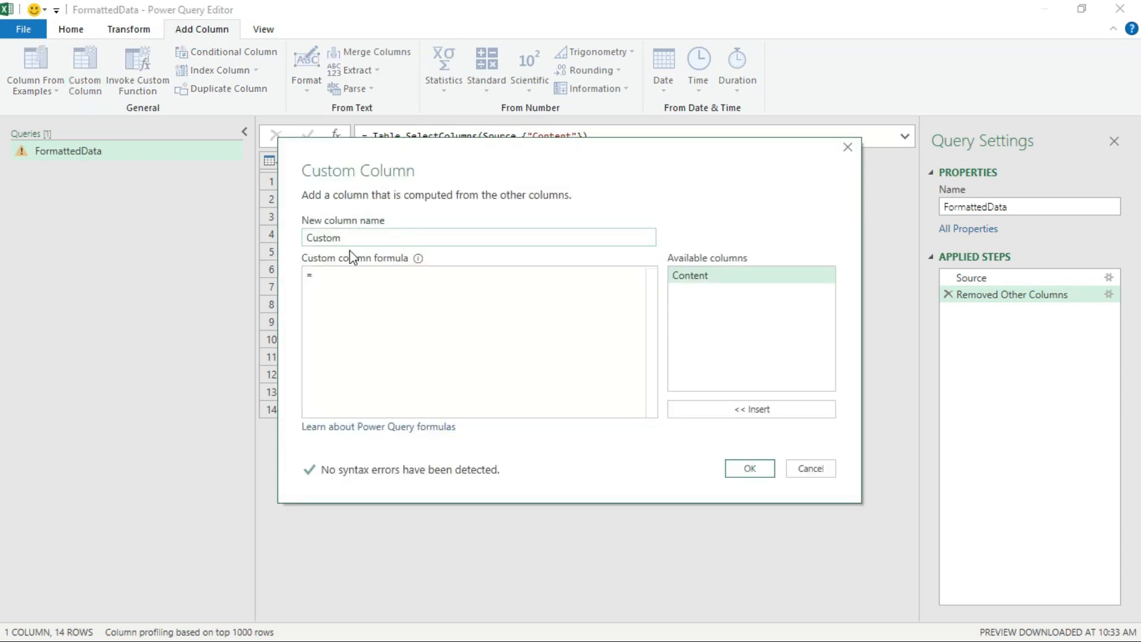
pyautogui.doubleClick(357, 236)
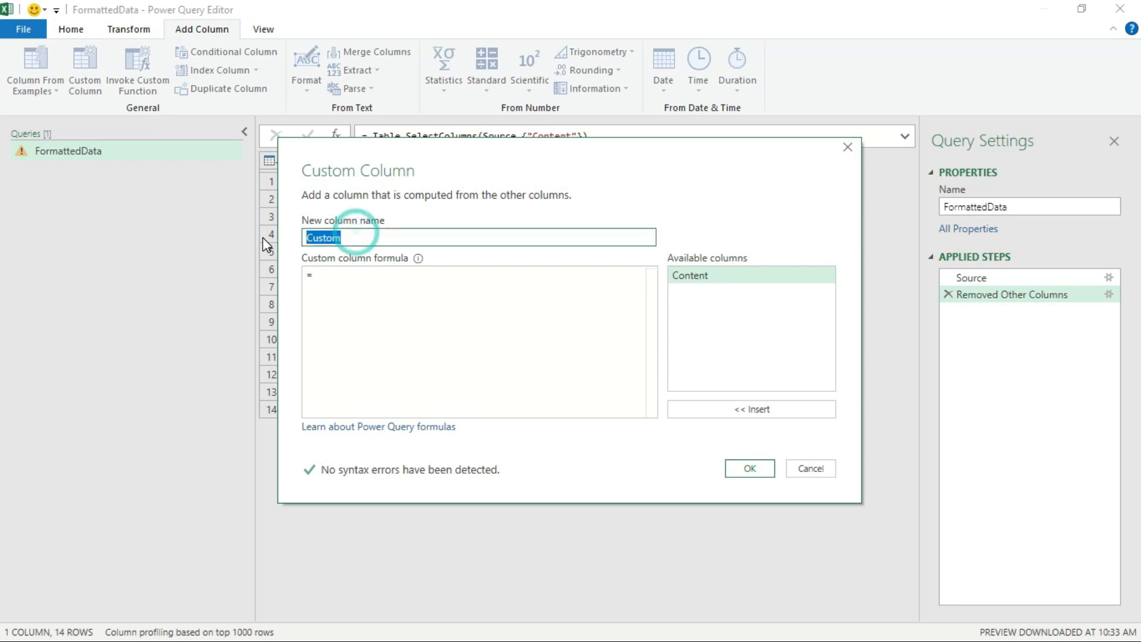
pyautogui.click(347, 277)
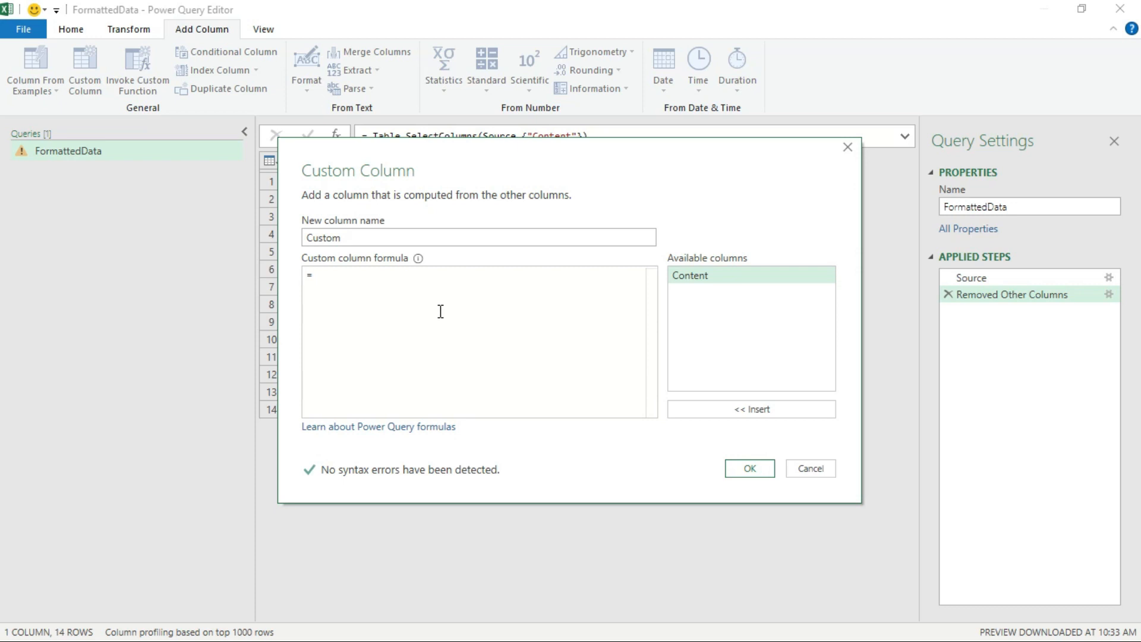
pyautogui.write('excel')
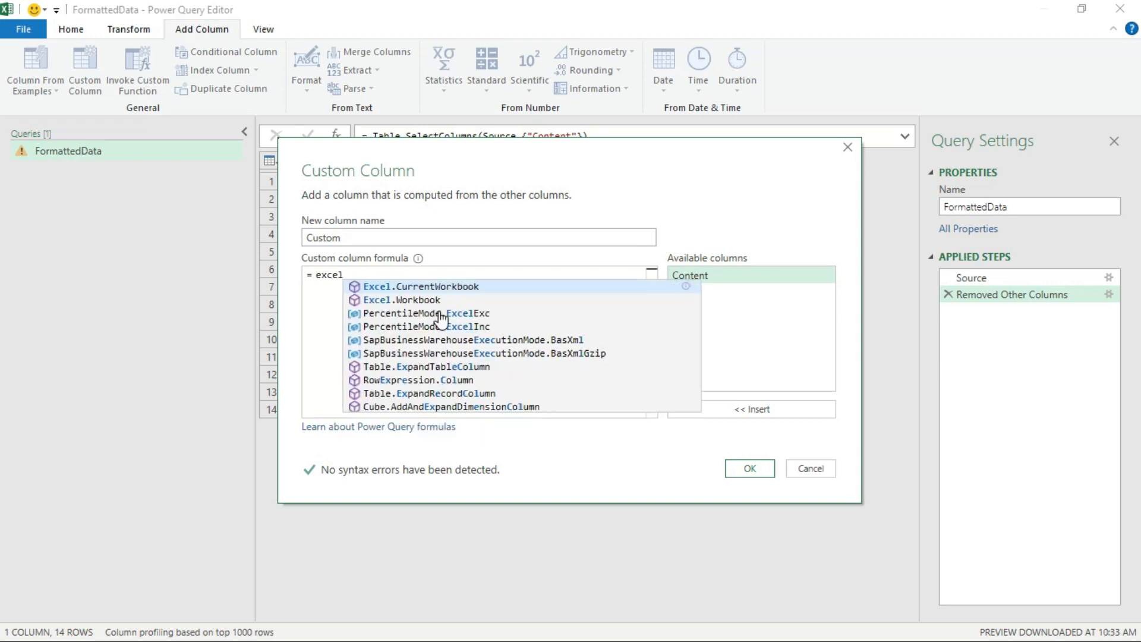
pyautogui.click(427, 299)
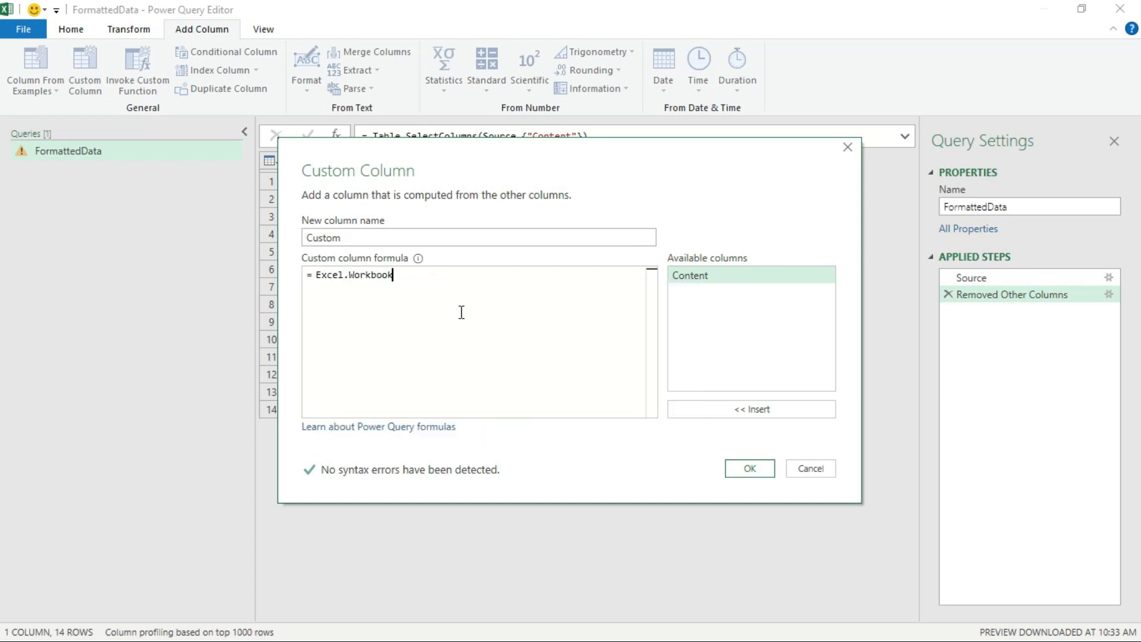
pyautogui.write('(')
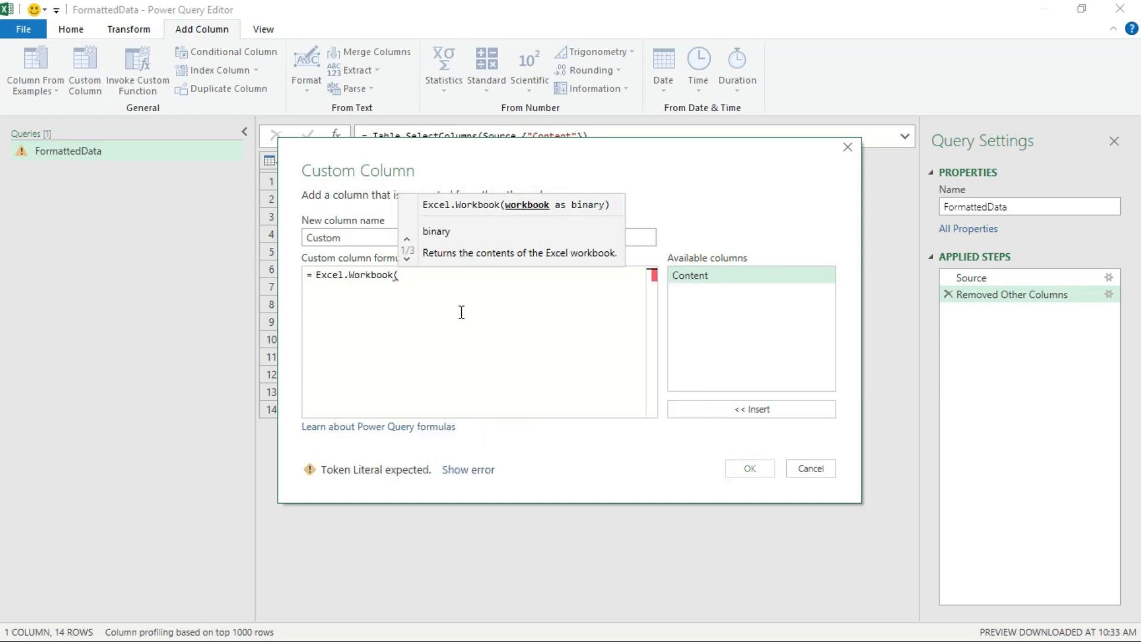
pyautogui.doubleClick(688, 278)
pyautogui.write(')')
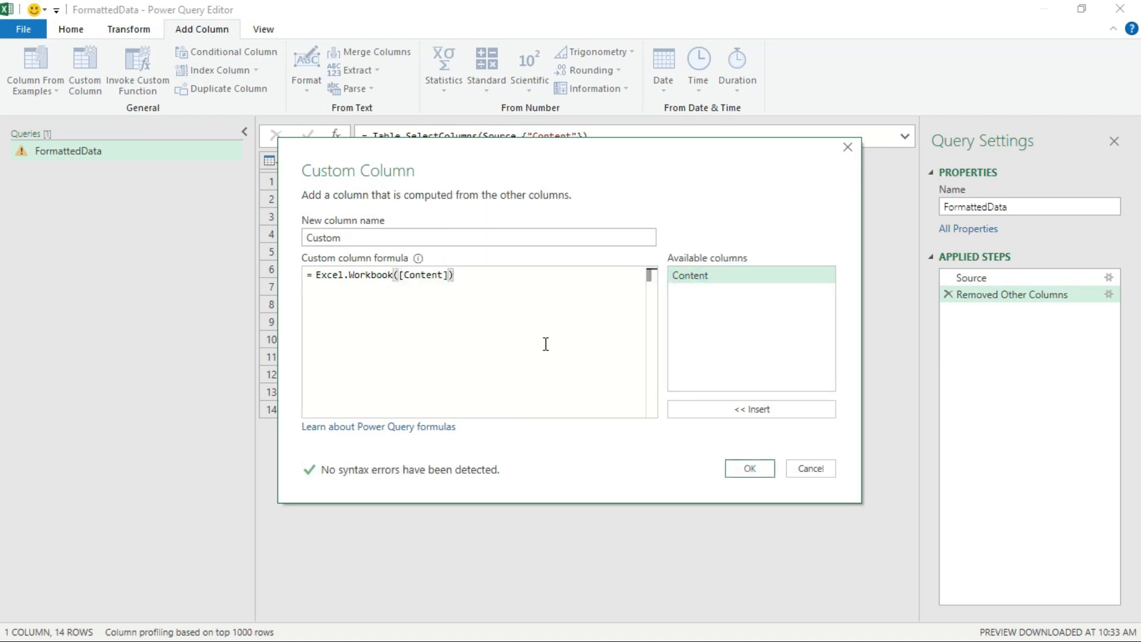
pyautogui.click(742, 472)
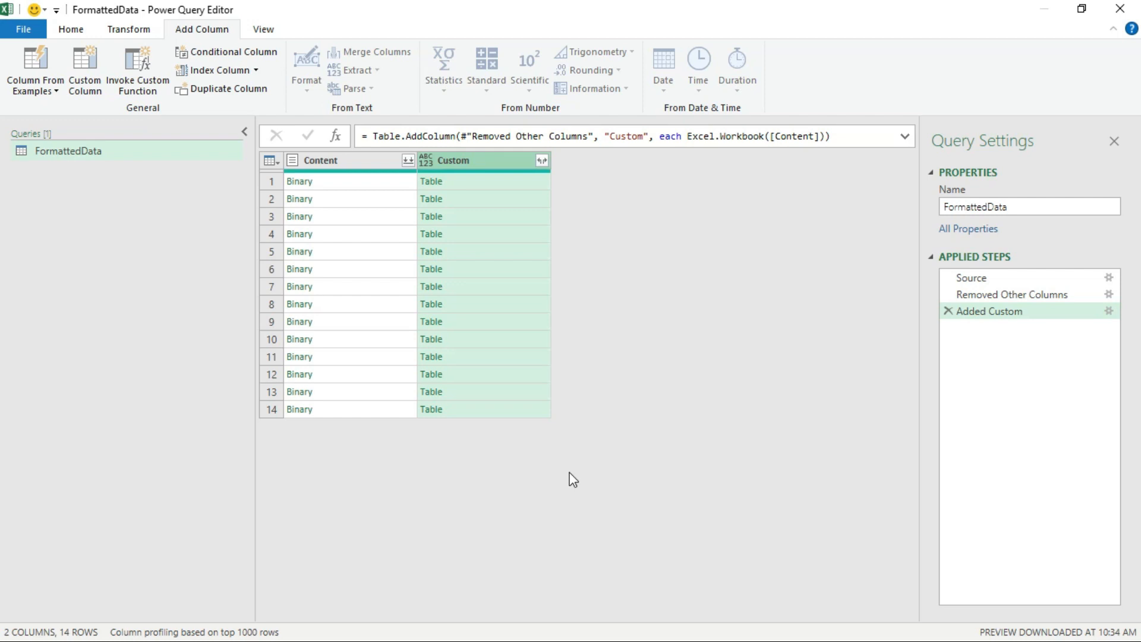
# Step: Remove the Content column from the FormattedData query
pyautogui.click(376, 169)
pyautogui.rightClick(375, 165)
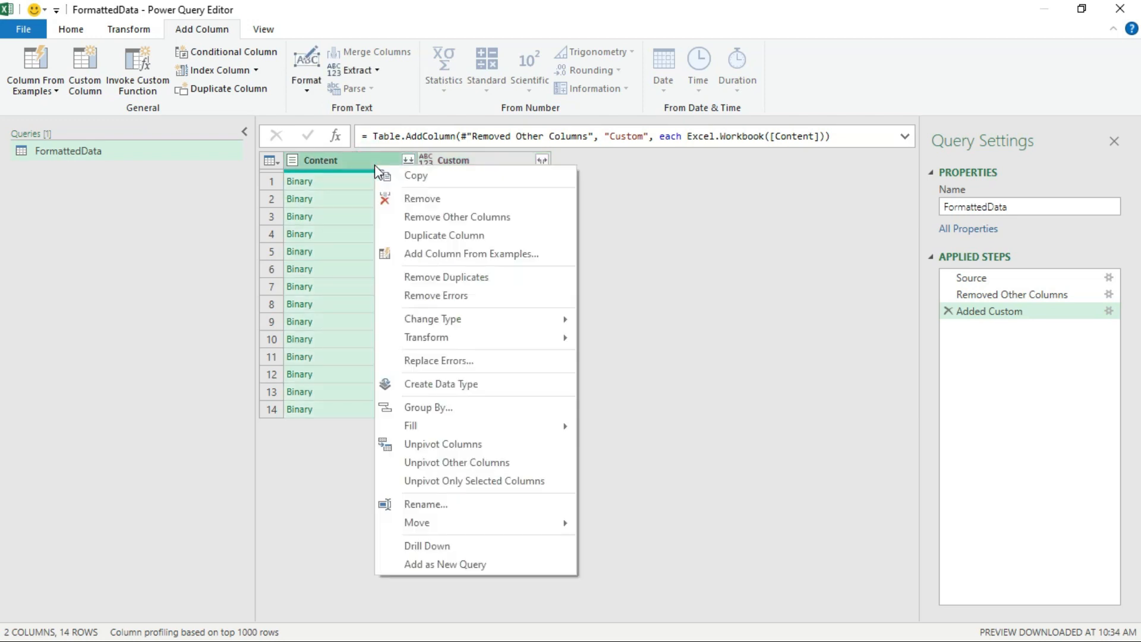
pyautogui.click(430, 203)
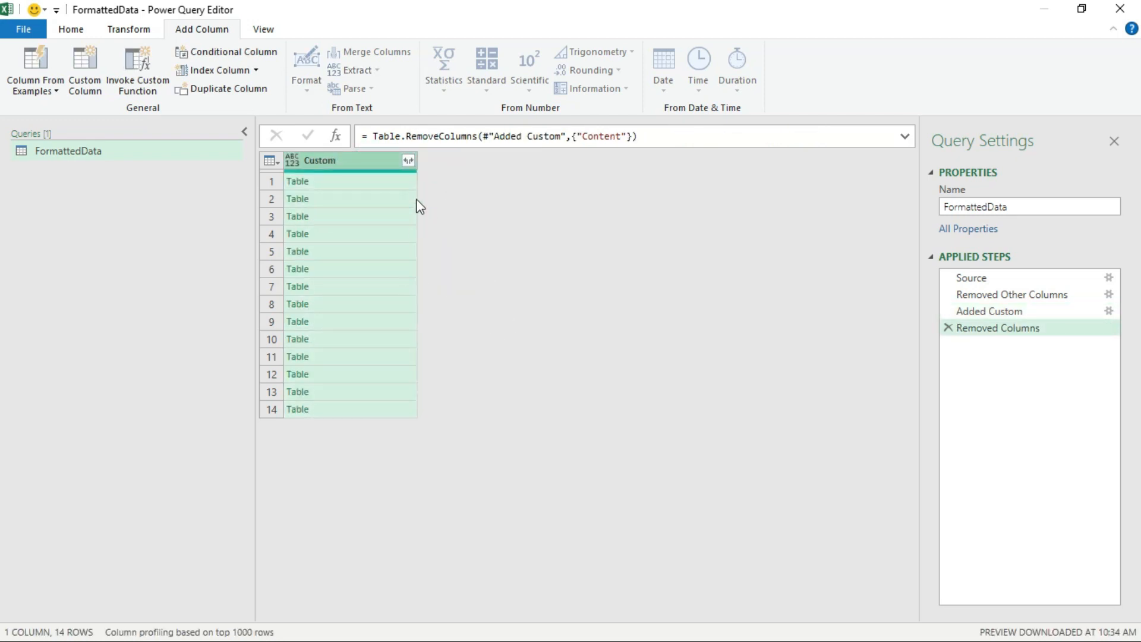
# Step: Expand the Custom column to Data only, without the original column name as prefix, and expand Data into all its columns
pyautogui.click(408, 161)
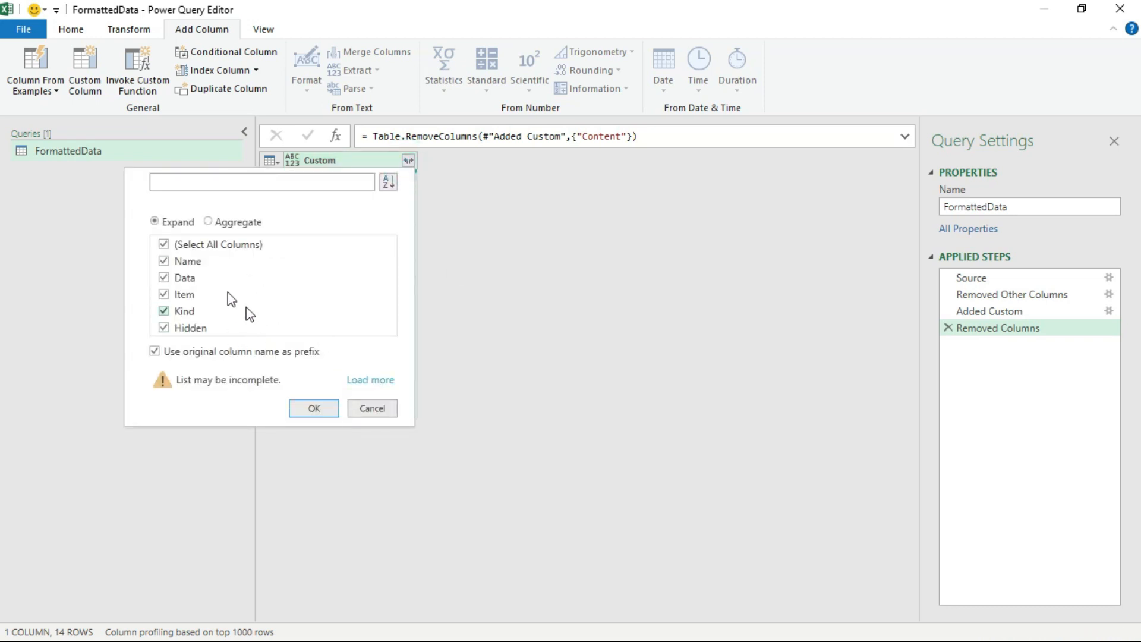
pyautogui.click(155, 351)
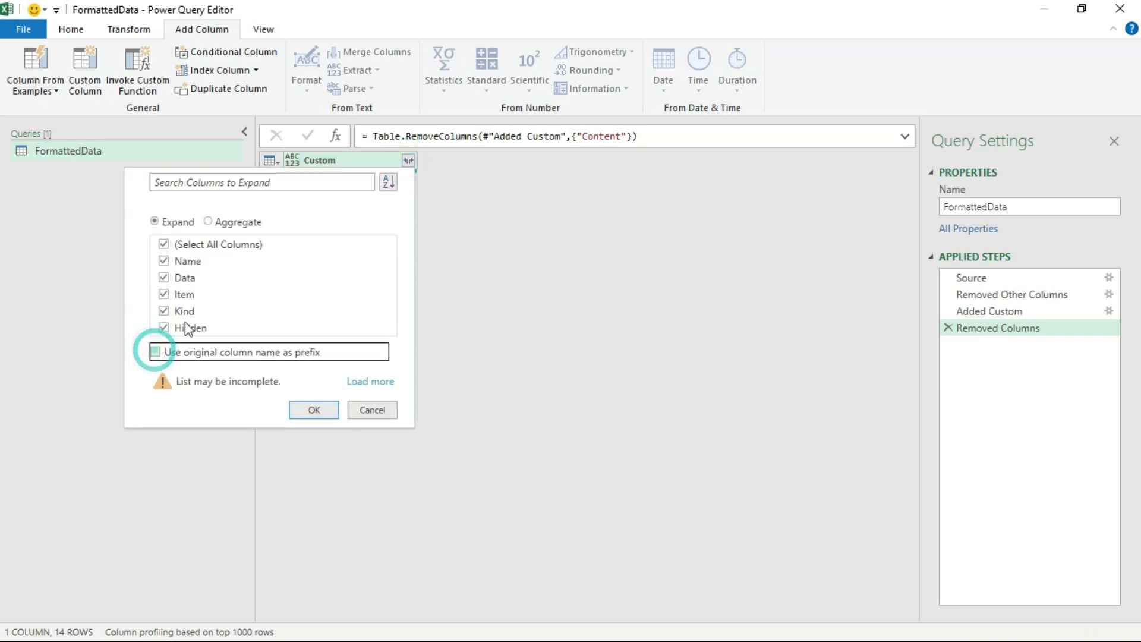
pyautogui.click(164, 244)
pyautogui.click(164, 279)
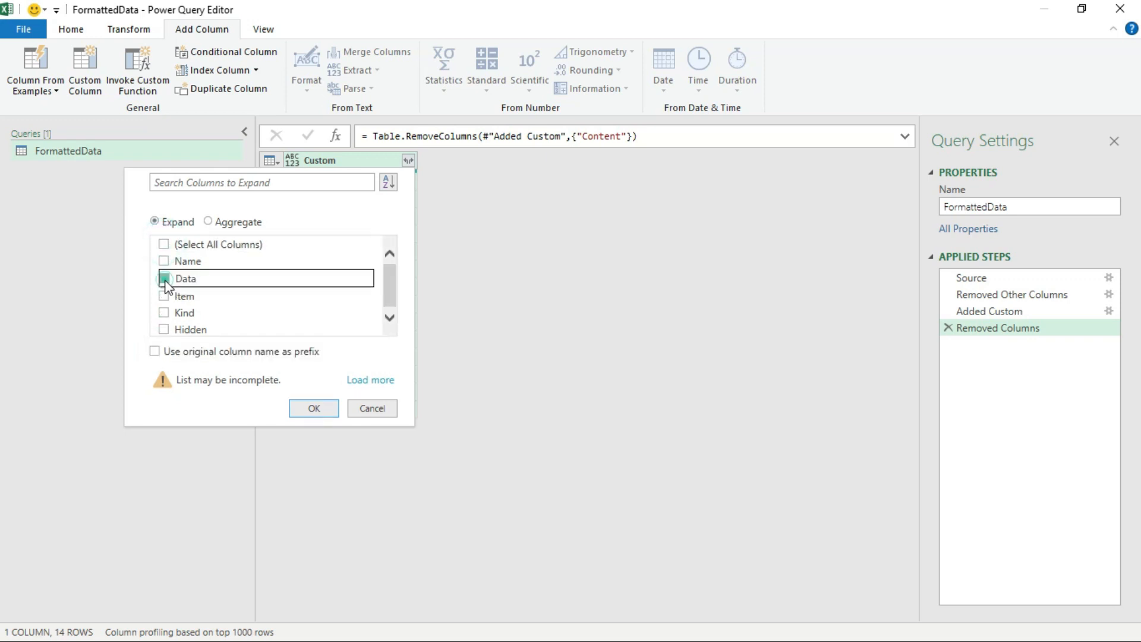
pyautogui.click(314, 409)
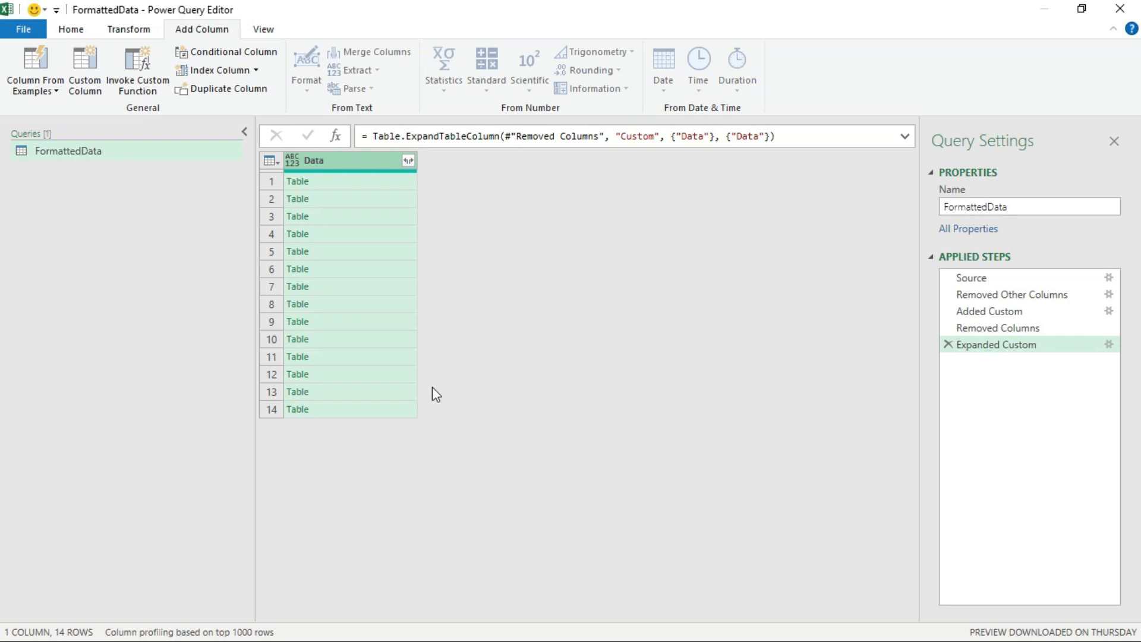
pyautogui.click(408, 160)
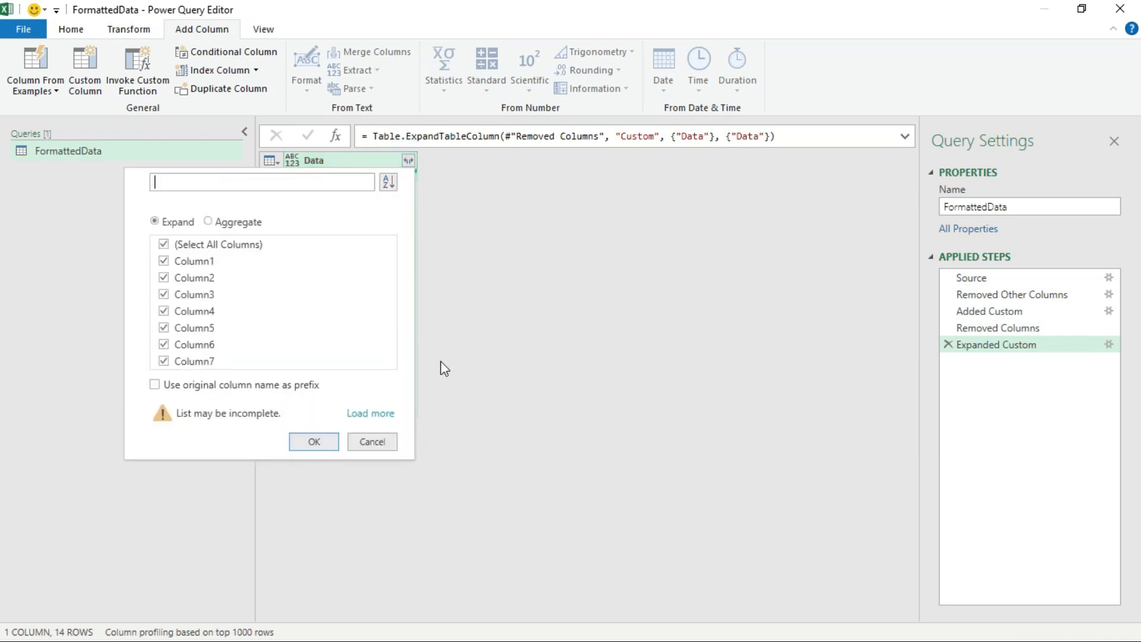
pyautogui.click(321, 441)
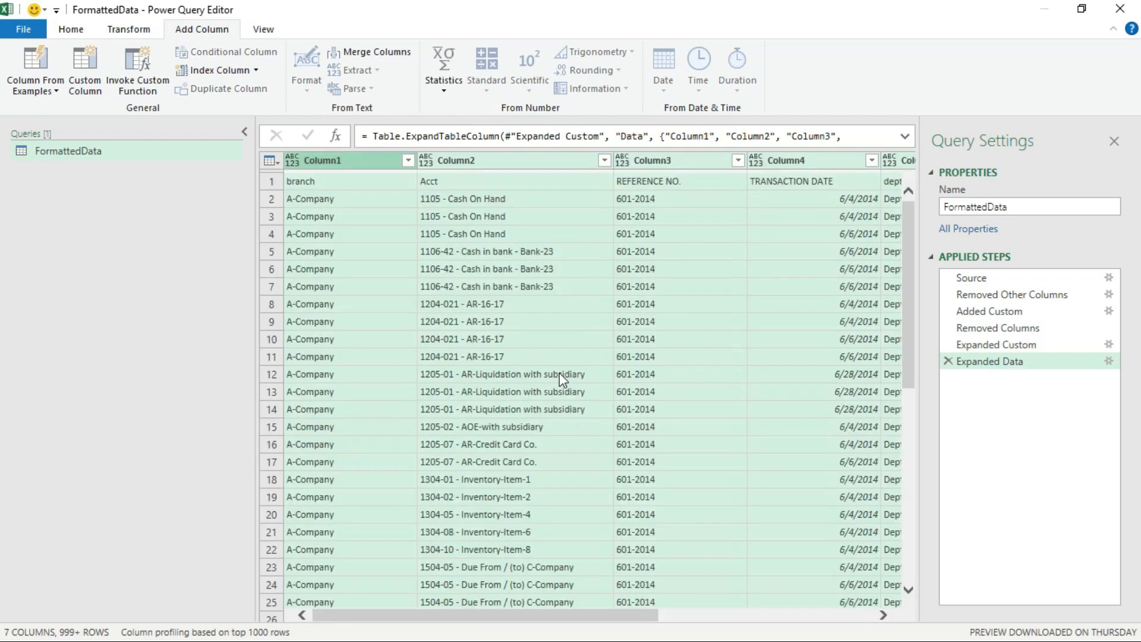
# Step: Promote the first row of the expanded data to column headers
pyautogui.click(354, 186)
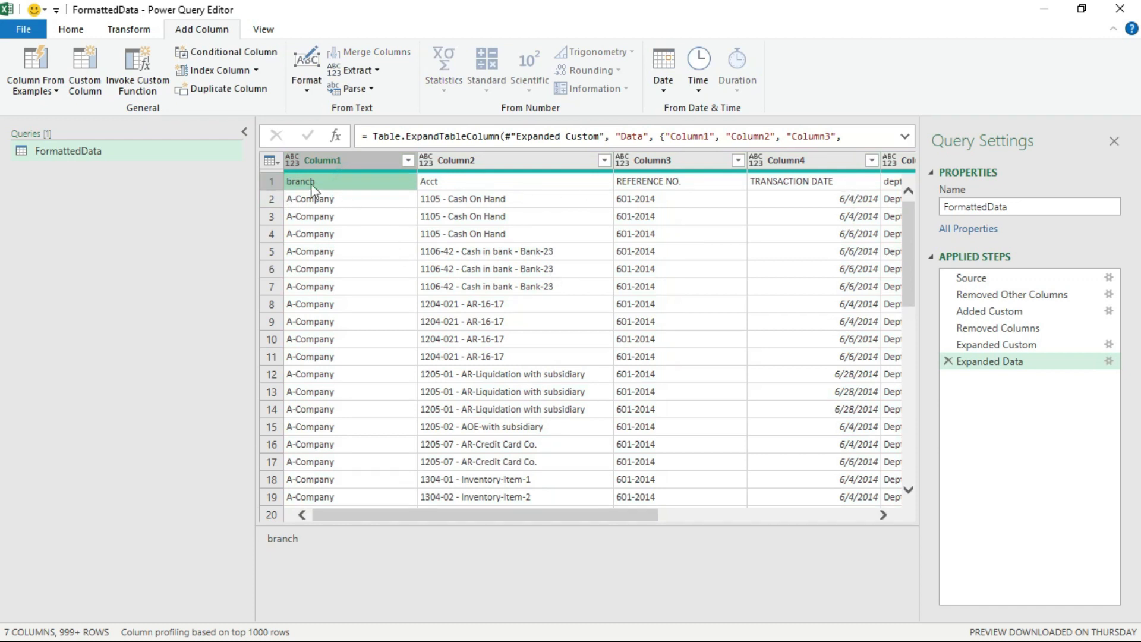
pyautogui.click(80, 34)
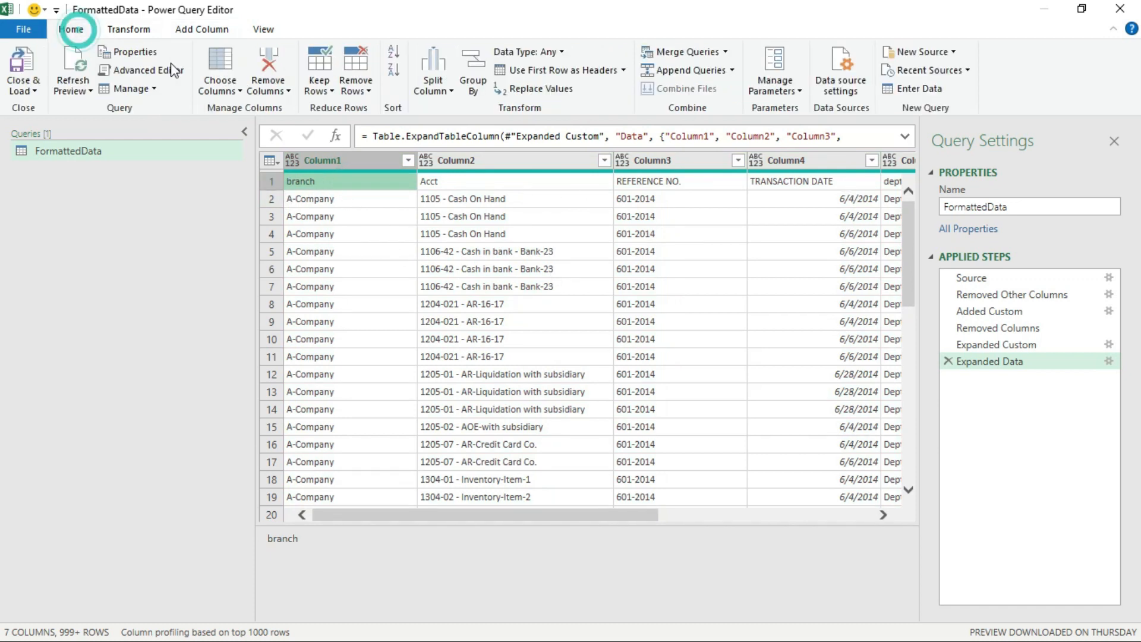
pyautogui.click(583, 71)
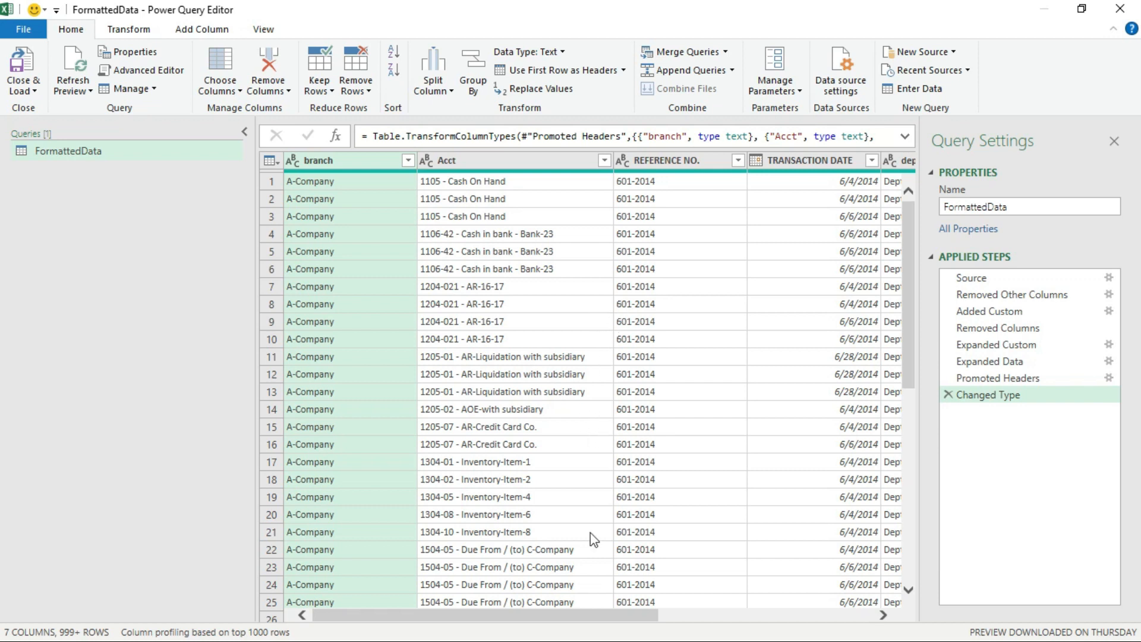
# Step: Filter the branch column to keep only rows that do not begin with "branch"
pyautogui.moveTo(555, 616); pyautogui.dragTo(401, 550)
pyautogui.click(409, 160)
pyautogui.moveTo(255, 285)
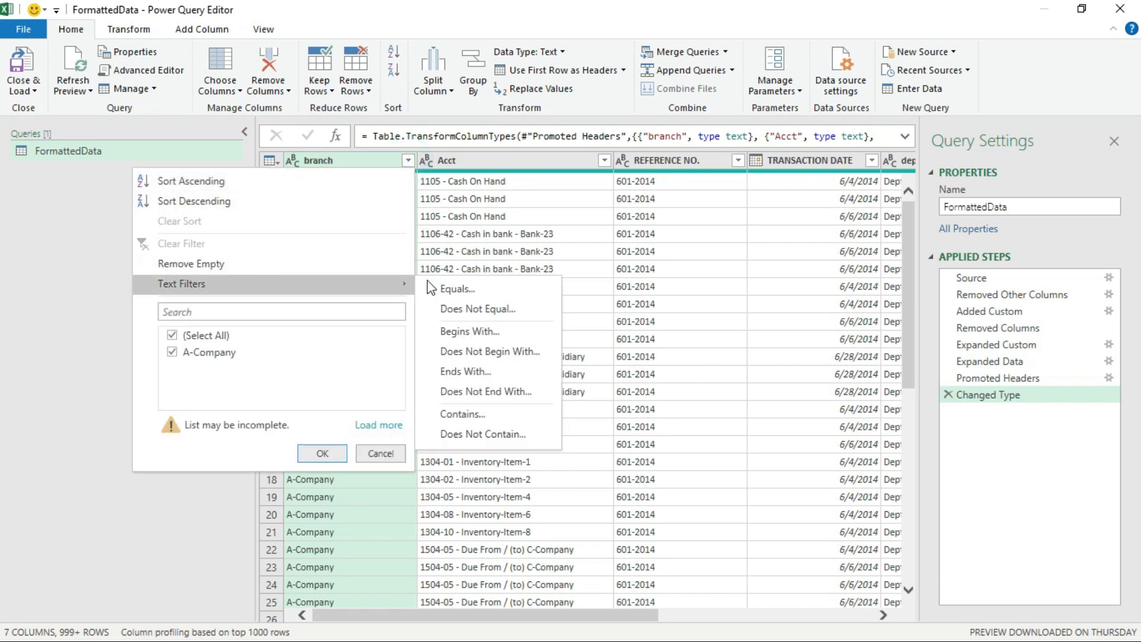
pyautogui.click(505, 351)
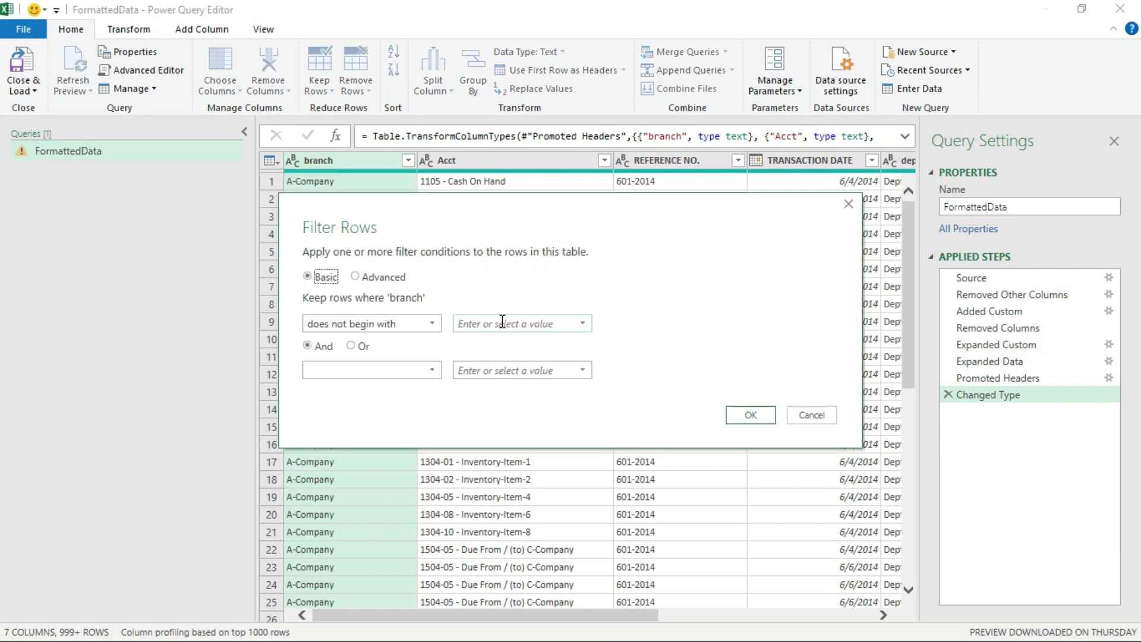
pyautogui.click(504, 322)
pyautogui.write('branch')
pyautogui.click(750, 423)
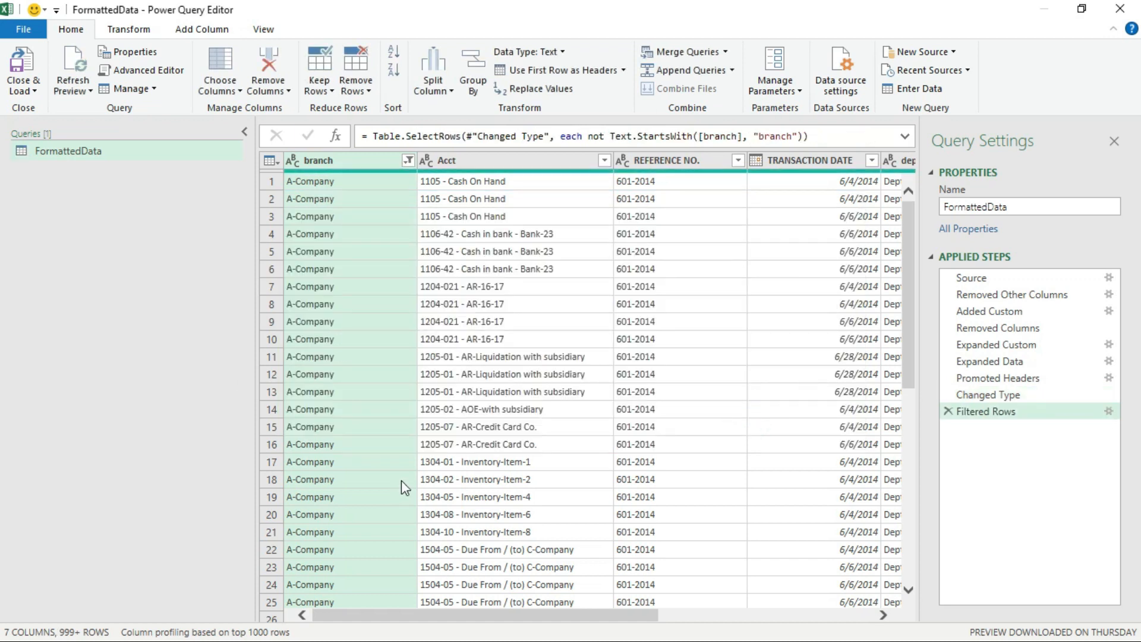
# Step: Replace null with 0 in the DEBIT and CREDIT columns
pyautogui.moveTo(461, 616); pyautogui.dragTo(754, 618)
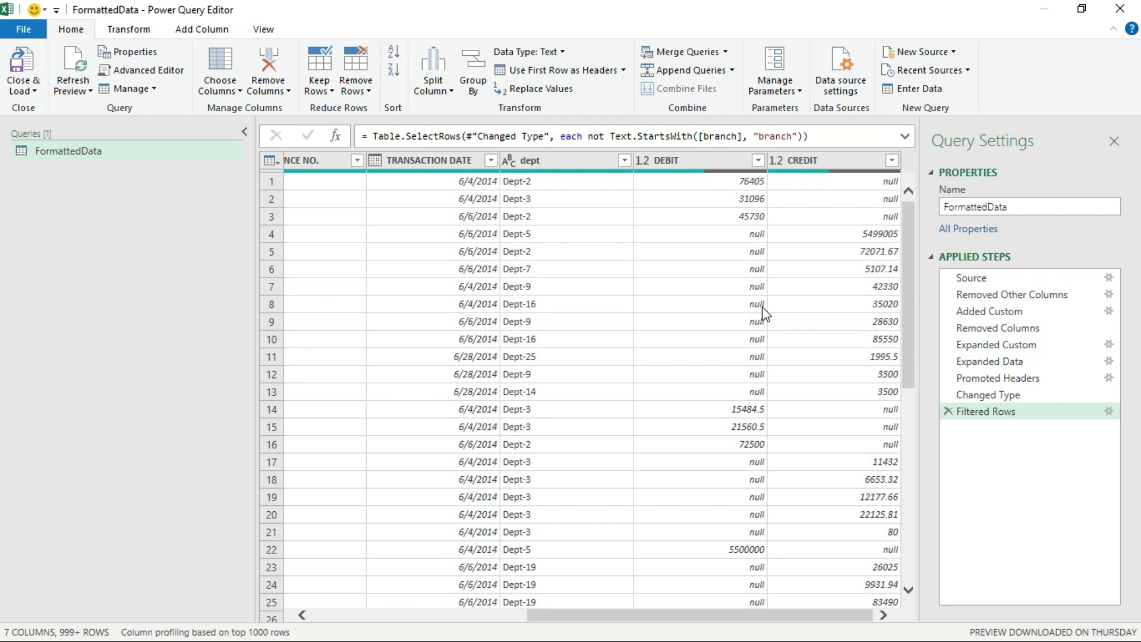
pyautogui.click(712, 163)
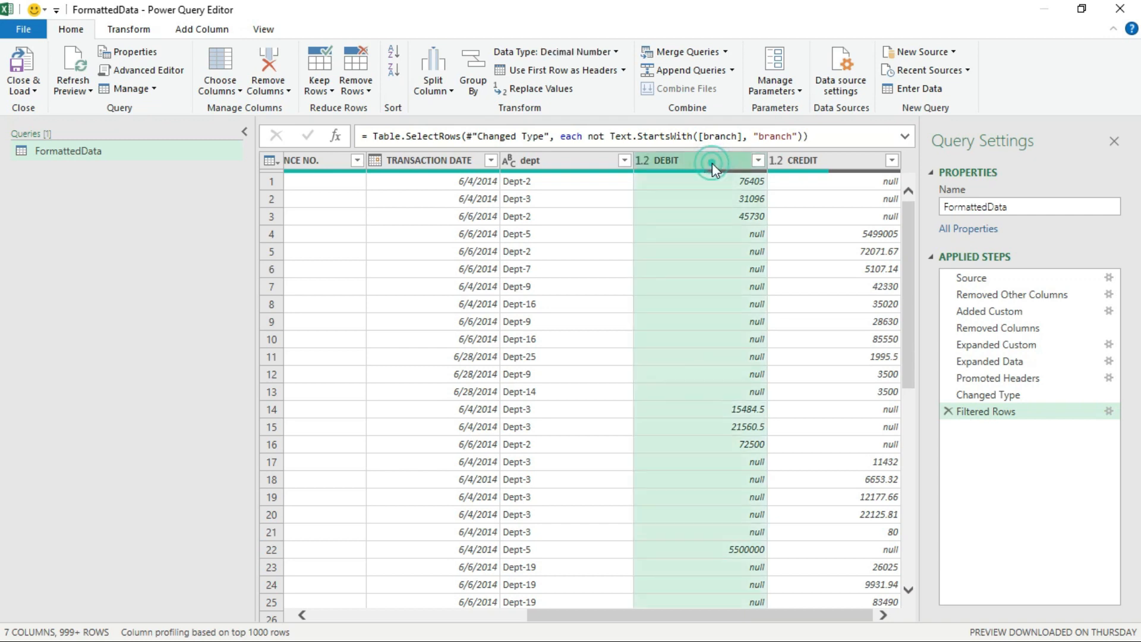
pyautogui.keyDown('ctrl'); pyautogui.click(858, 162); pyautogui.keyUp('ctrl')
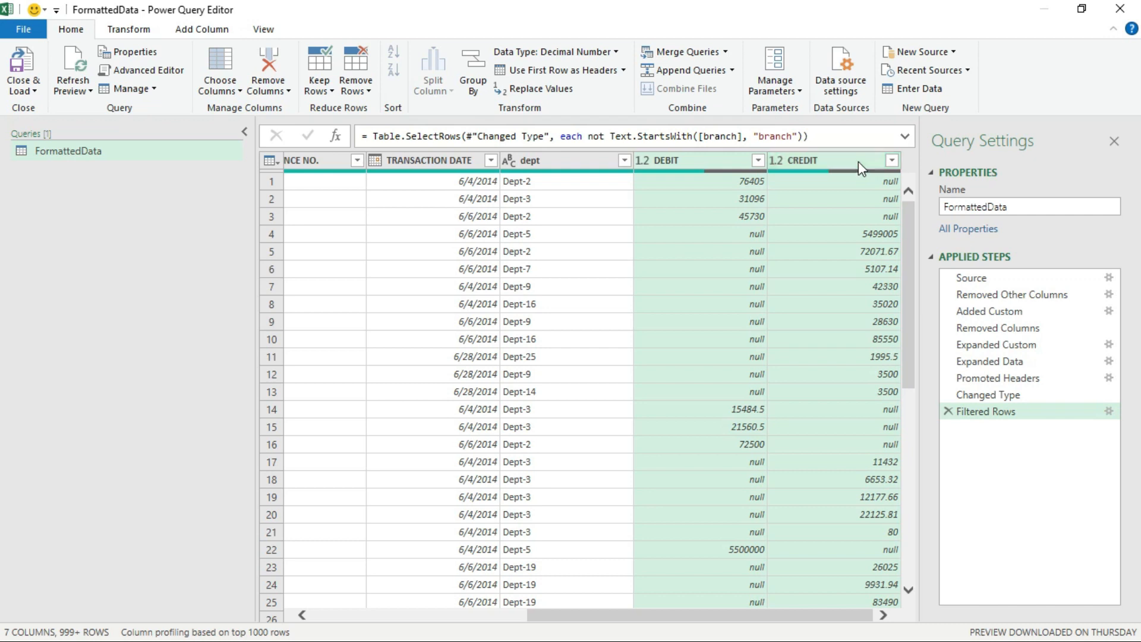
pyautogui.rightClick(858, 162)
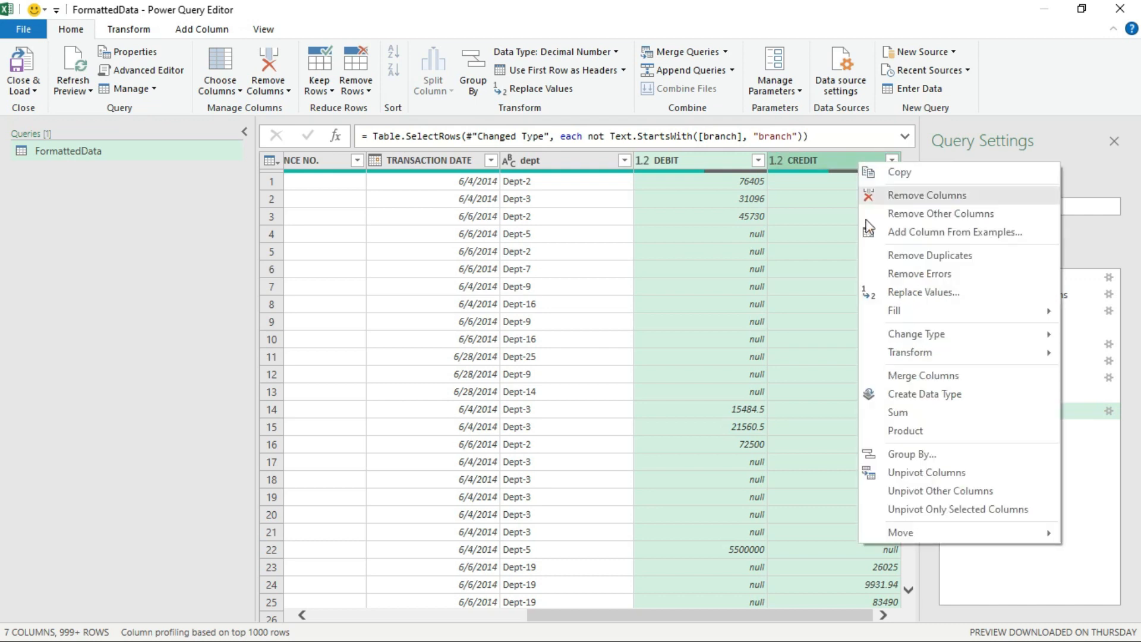
pyautogui.click(923, 292)
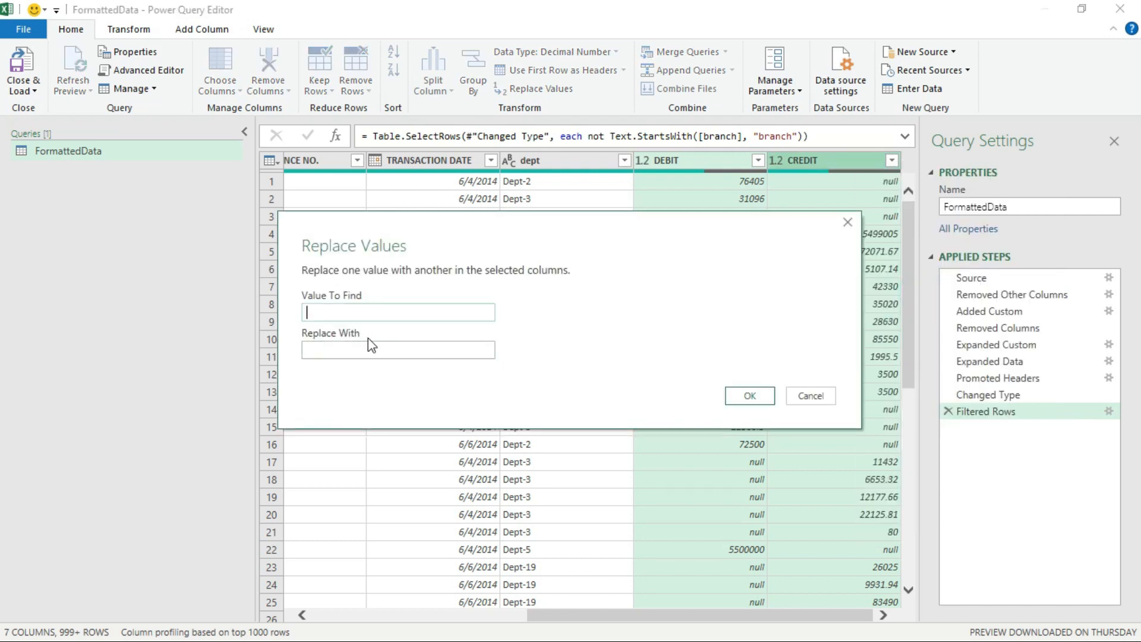
pyautogui.write('null')
pyautogui.click(367, 348)
pyautogui.write('0')
pyautogui.click(758, 398)
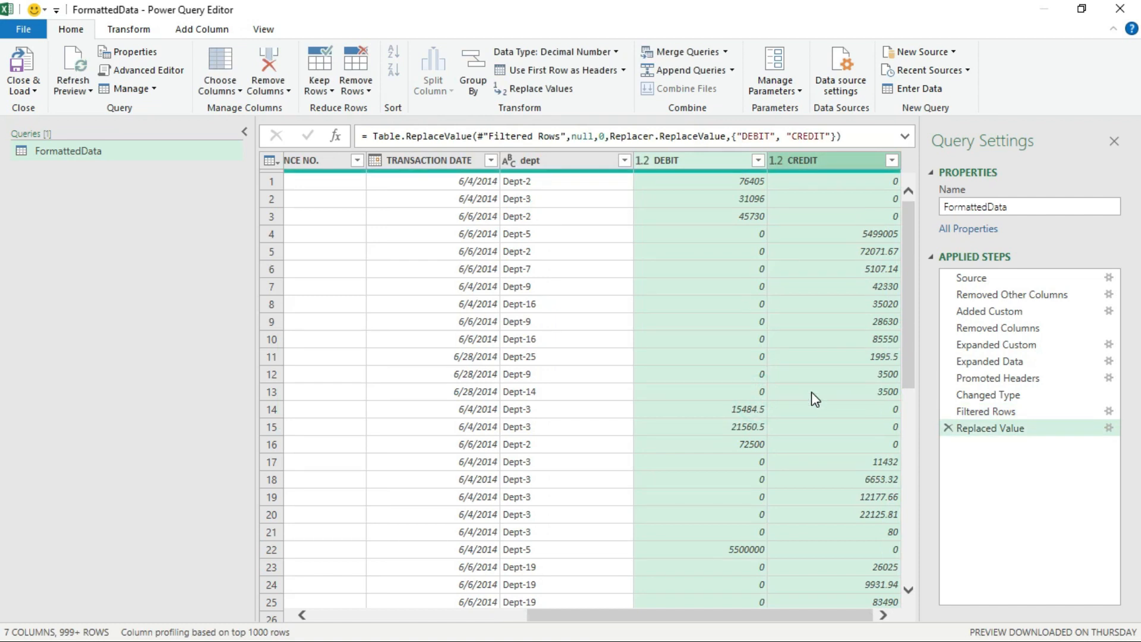
# Step: Add a custom column named Amount with the formula [DEBIT]-[CREDIT]
pyautogui.click(703, 157)
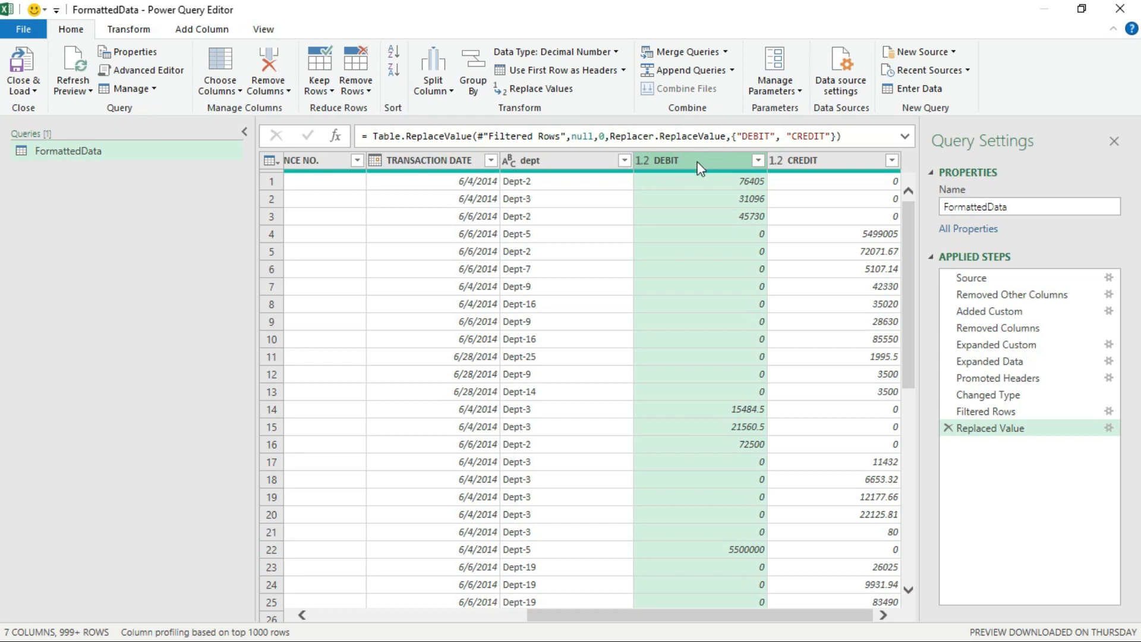
pyautogui.click(215, 31)
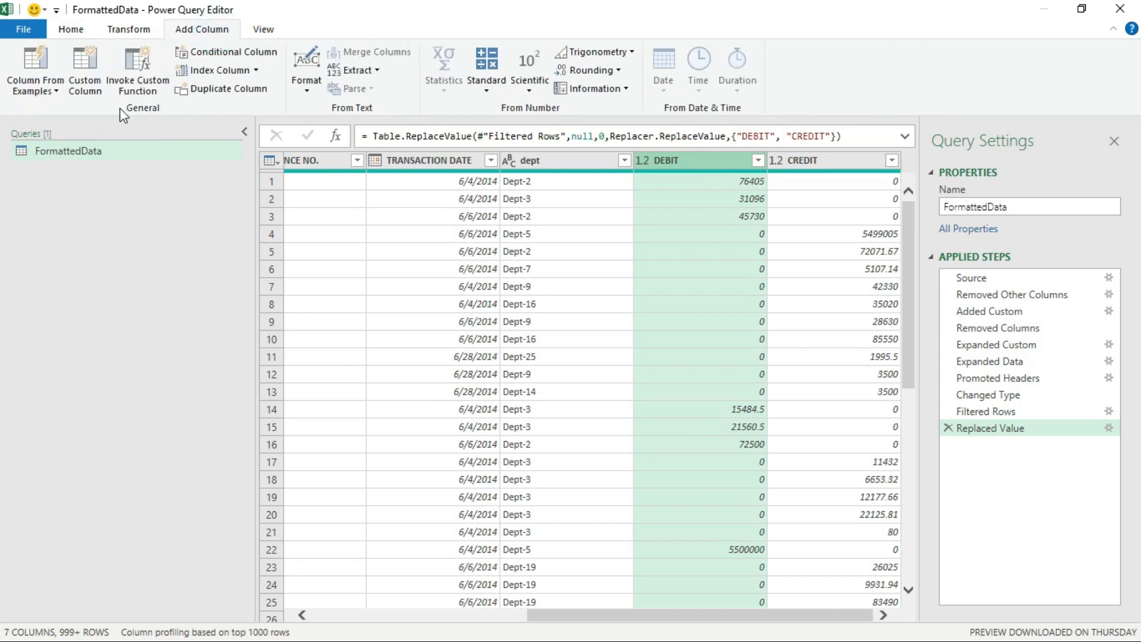
pyautogui.click(87, 90)
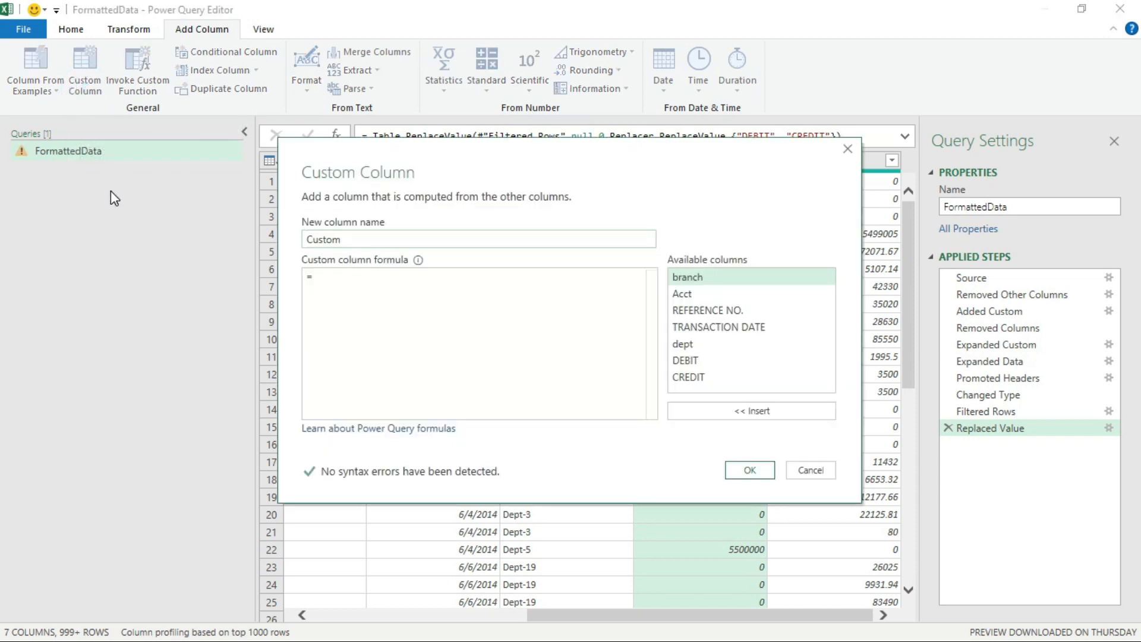
pyautogui.moveTo(370, 235); pyautogui.dragTo(272, 234)
pyautogui.write('Amount')
pyautogui.click(342, 278)
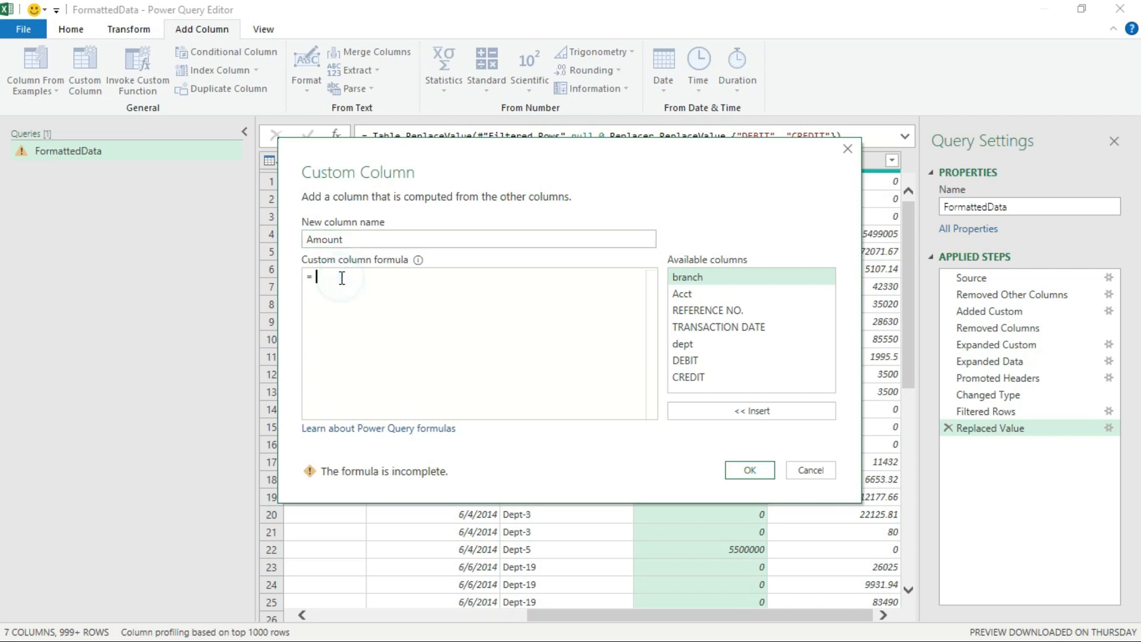
pyautogui.doubleClick(686, 361)
pyautogui.write('-')
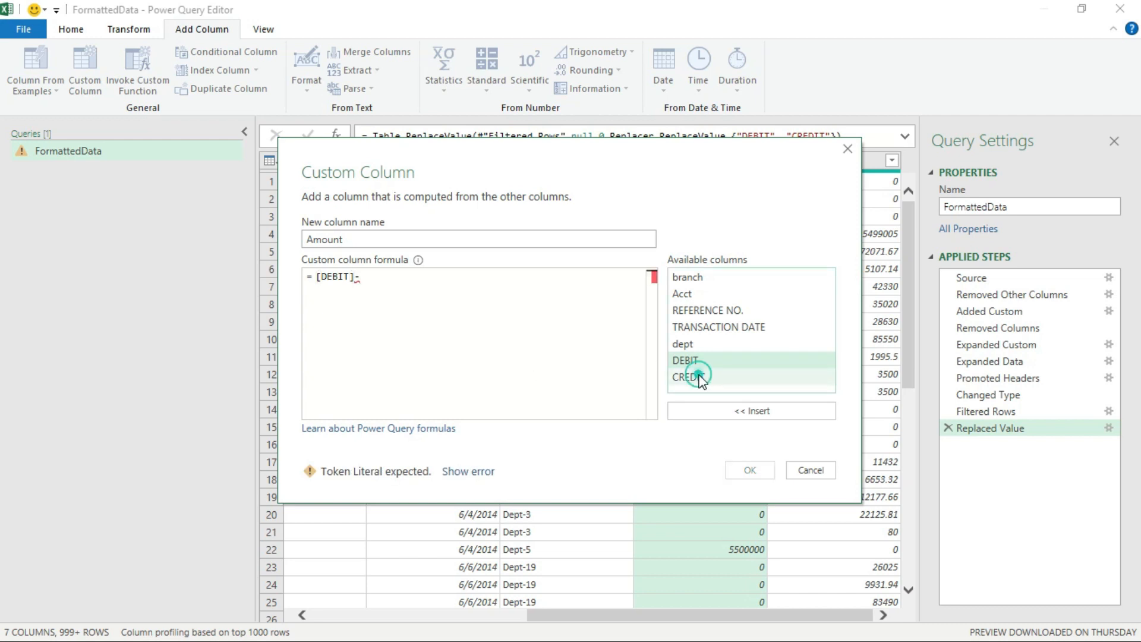
pyautogui.doubleClick(700, 378)
pyautogui.click(763, 475)
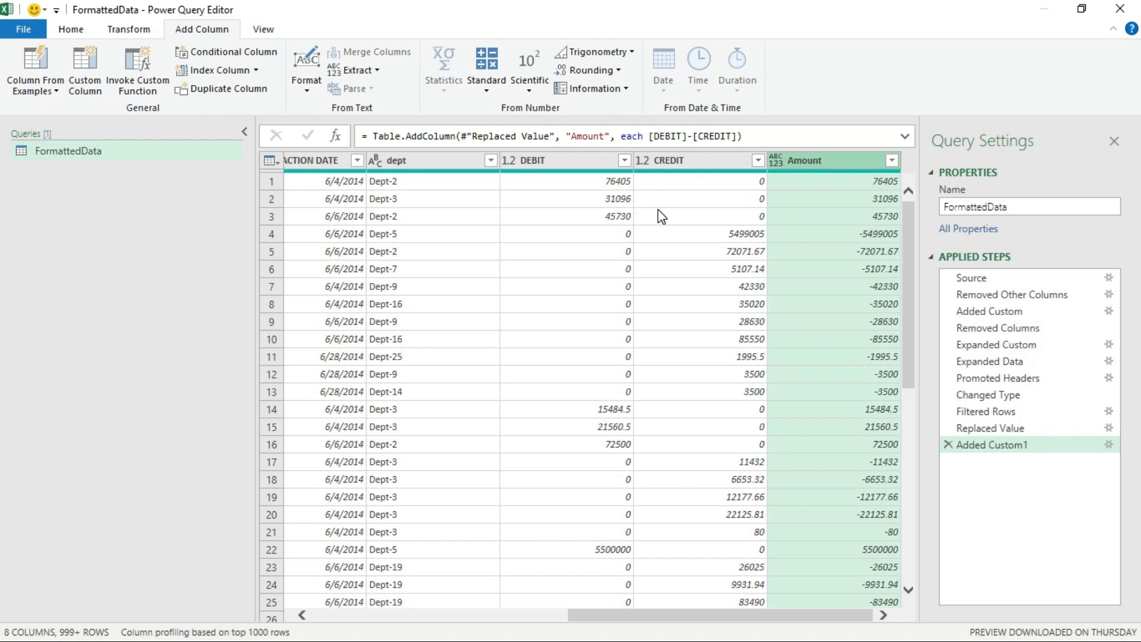
# Step: Remove the DEBIT and CREDIT columns from the query
pyautogui.click(568, 156)
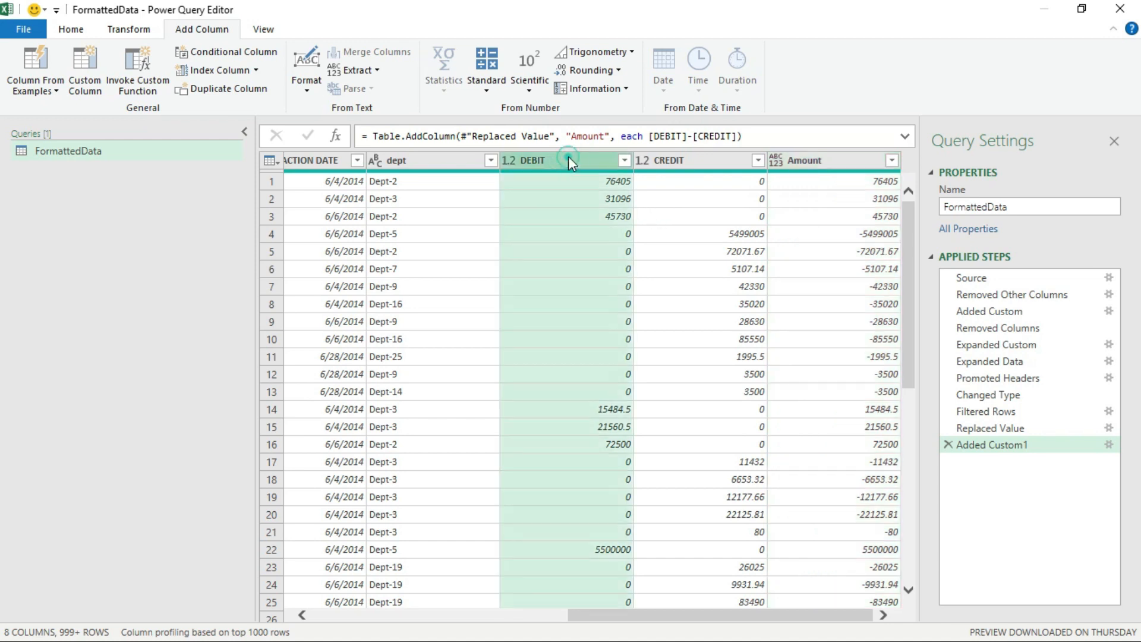
pyautogui.keyDown('ctrl'); pyautogui.click(705, 154); pyautogui.keyUp('ctrl')
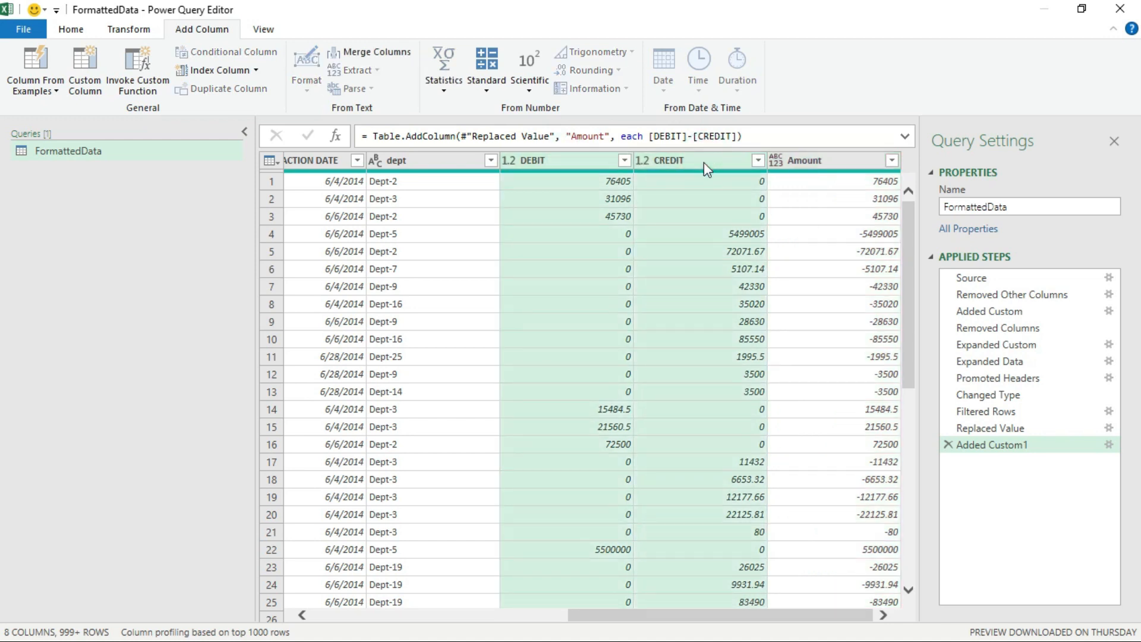
pyautogui.rightClick(704, 162)
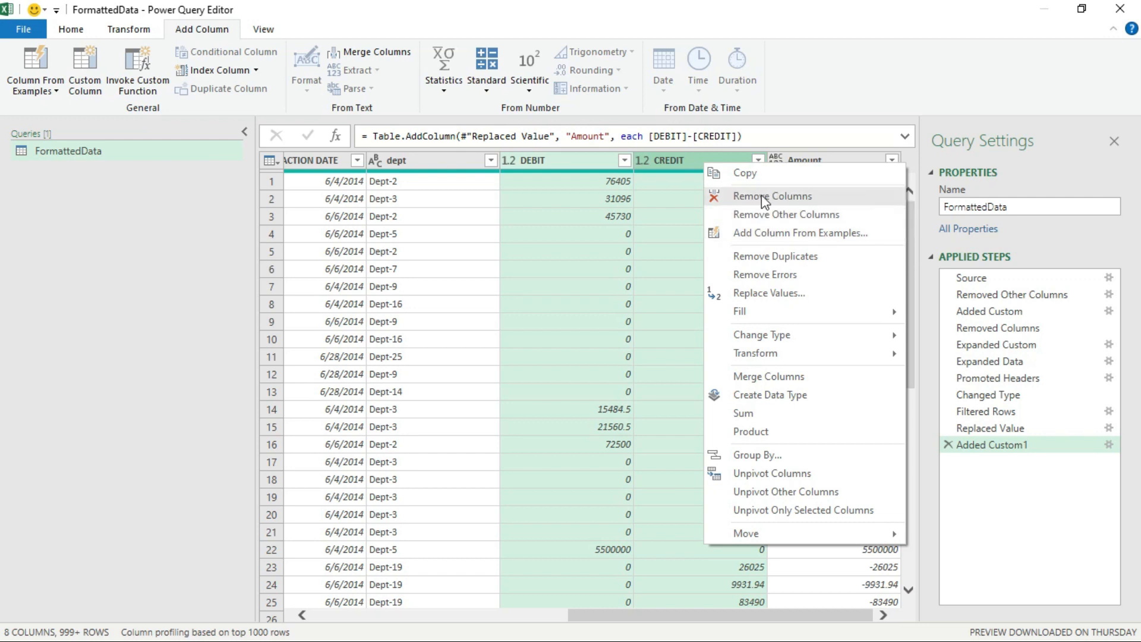
pyautogui.click(762, 195)
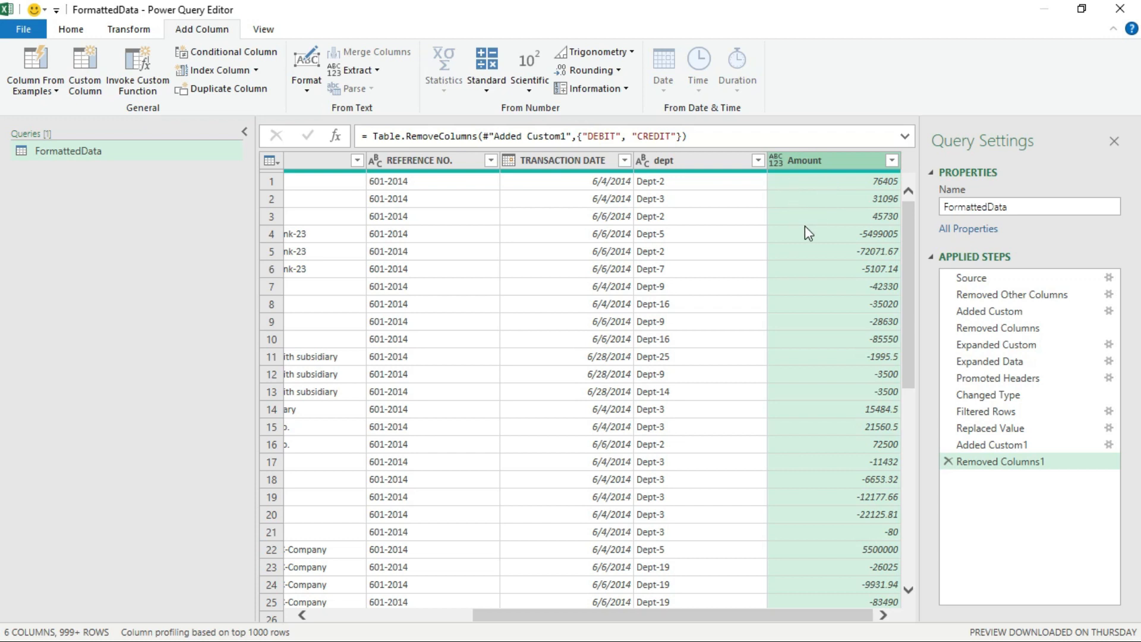
# Step: Change the data type of the Amount column to Decimal Number
pyautogui.click(775, 161)
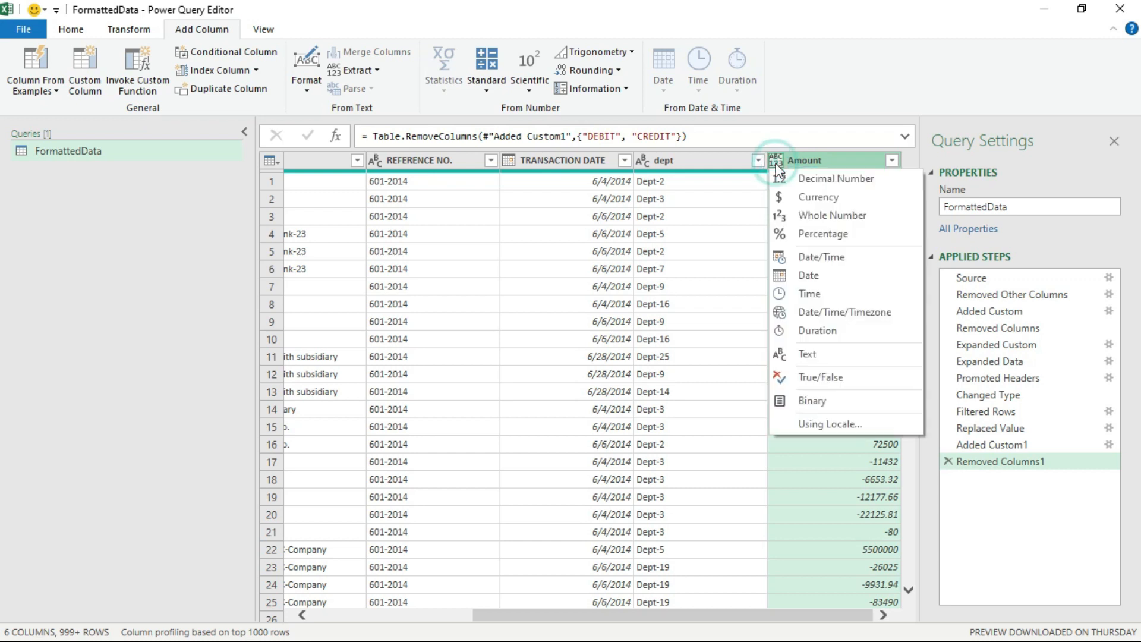
pyautogui.click(824, 180)
pyautogui.moveTo(739, 621); pyautogui.dragTo(304, 551)
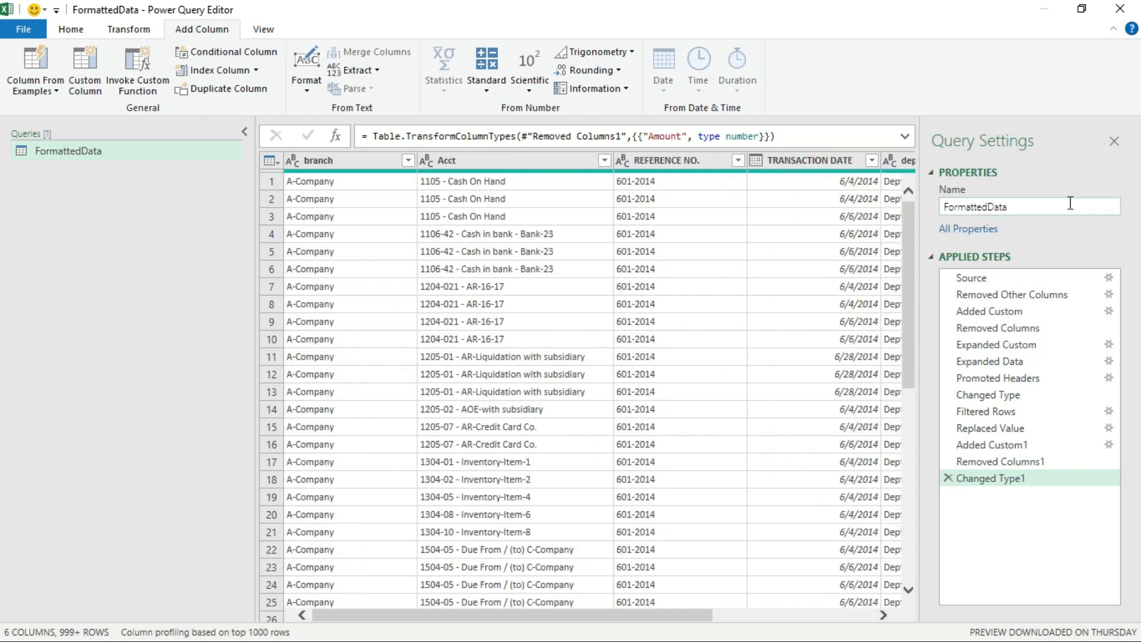
# Step: Rename the FormattedData query as TransData
pyautogui.doubleClick(1050, 203)
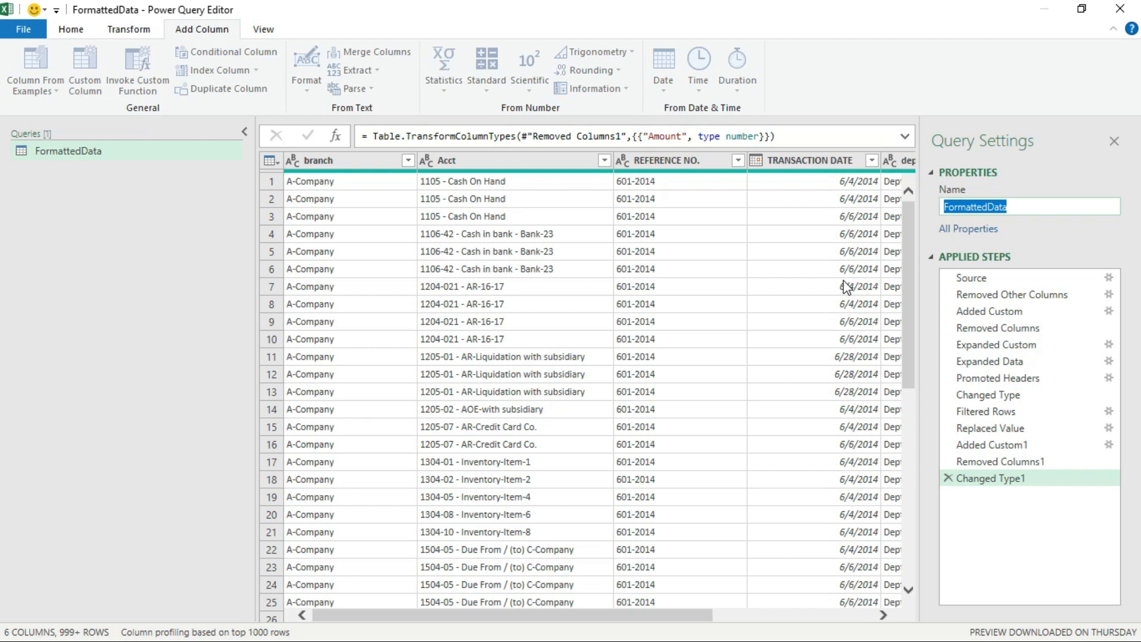
pyautogui.write('TransData')
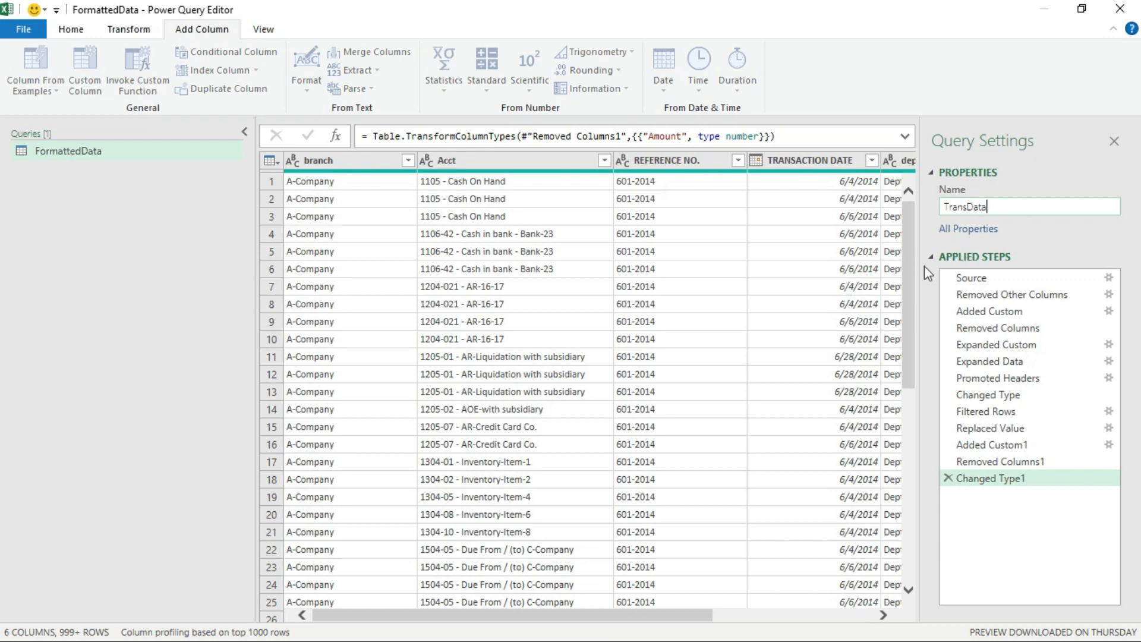
pyautogui.press('Return')
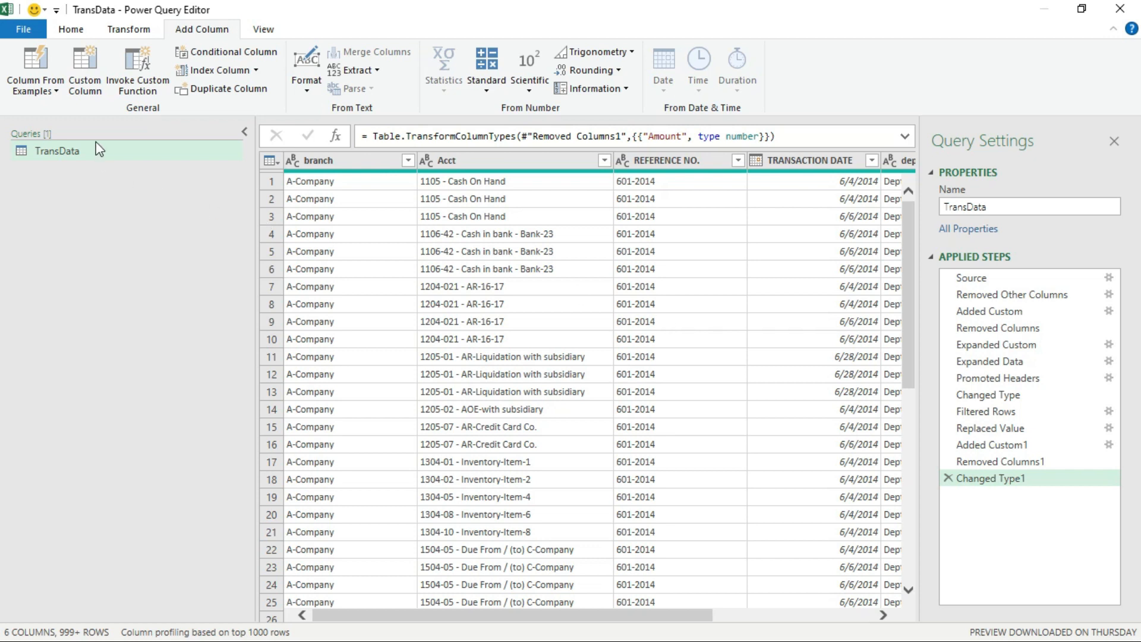
# Step: Close the query editor and load TransData as a connection only, adding it to the Data Model
pyautogui.click(24, 31)
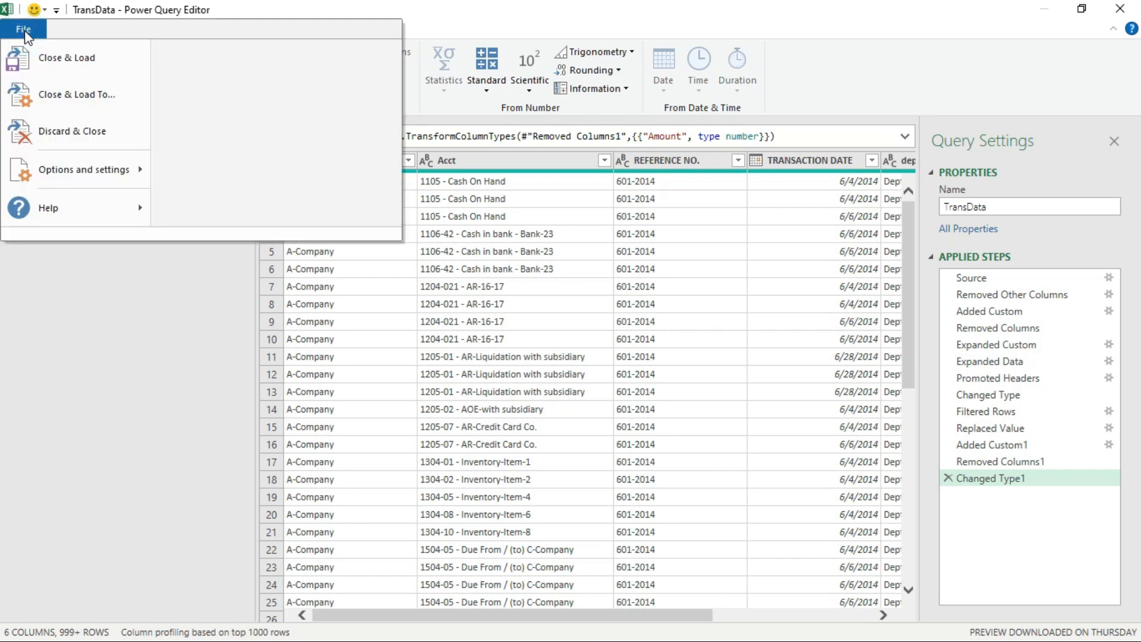
pyautogui.click(77, 95)
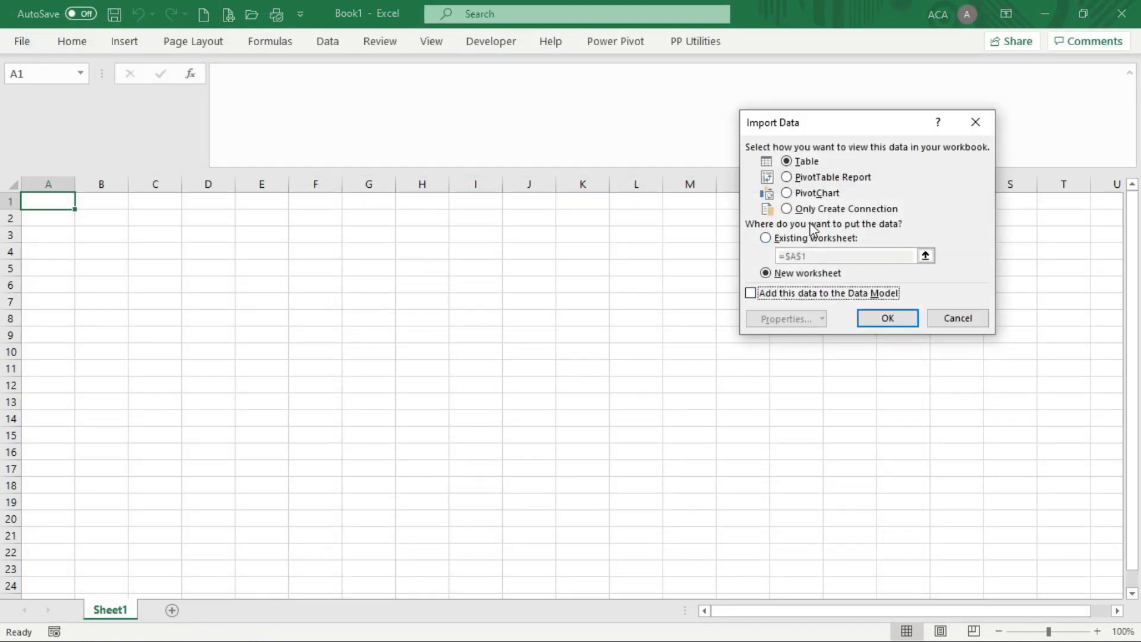
pyautogui.click(787, 209)
pyautogui.click(752, 293)
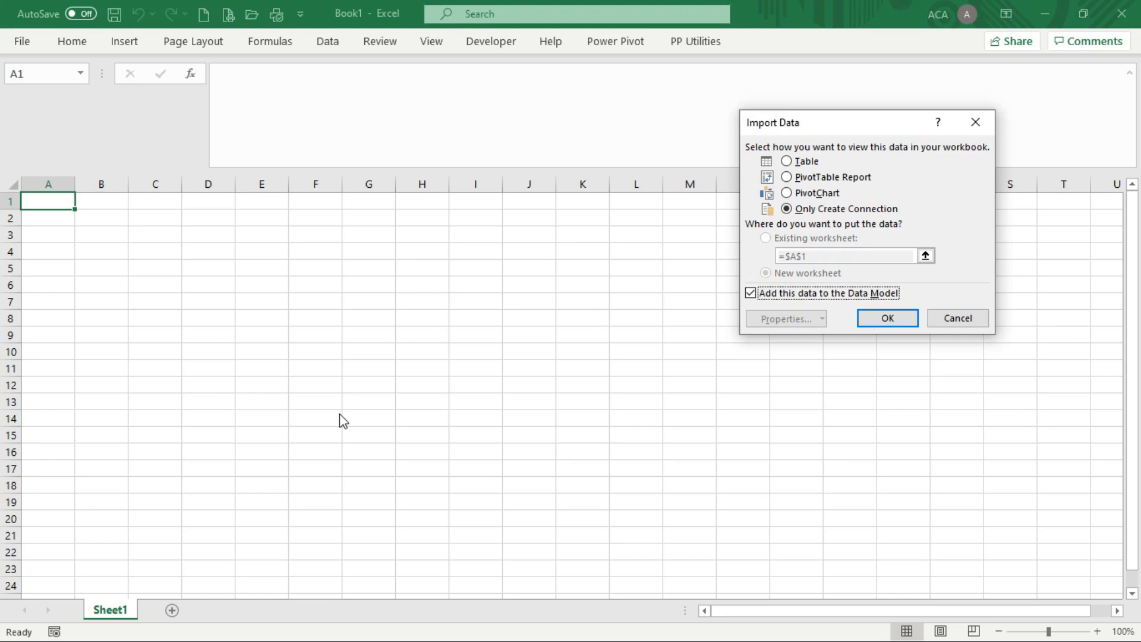
pyautogui.click(895, 320)
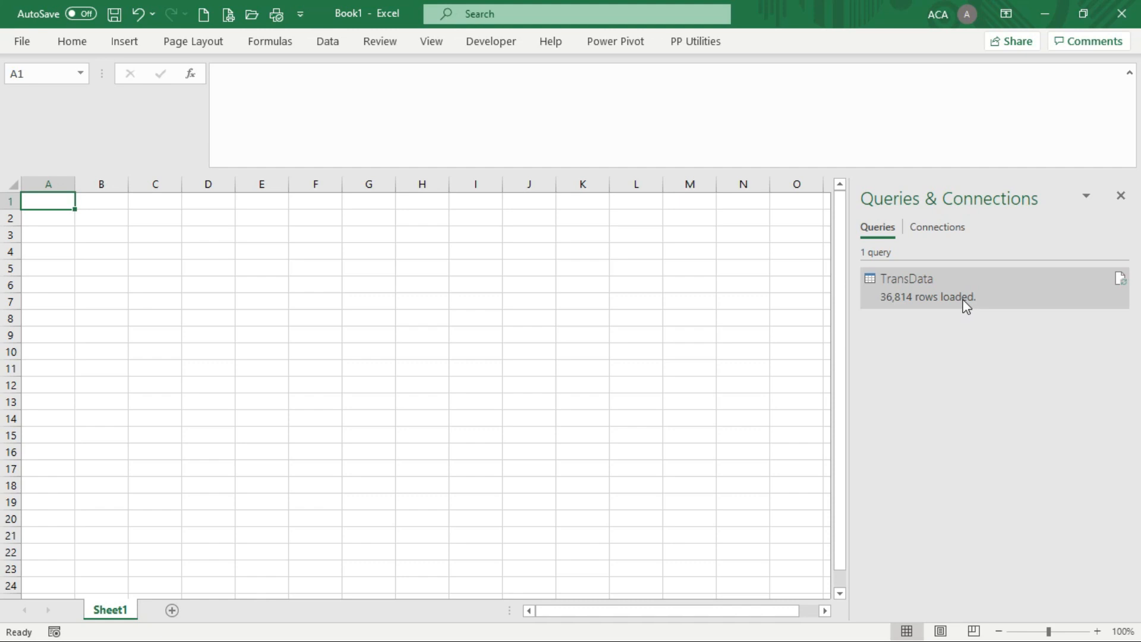
pyautogui.moveTo(966, 302)
pyautogui.moveTo(1022, 284)
# Step: Import Sheet4 of the COA workbook from the folder back-up directory and open it for transformation in Power Query
pyautogui.click(333, 47)
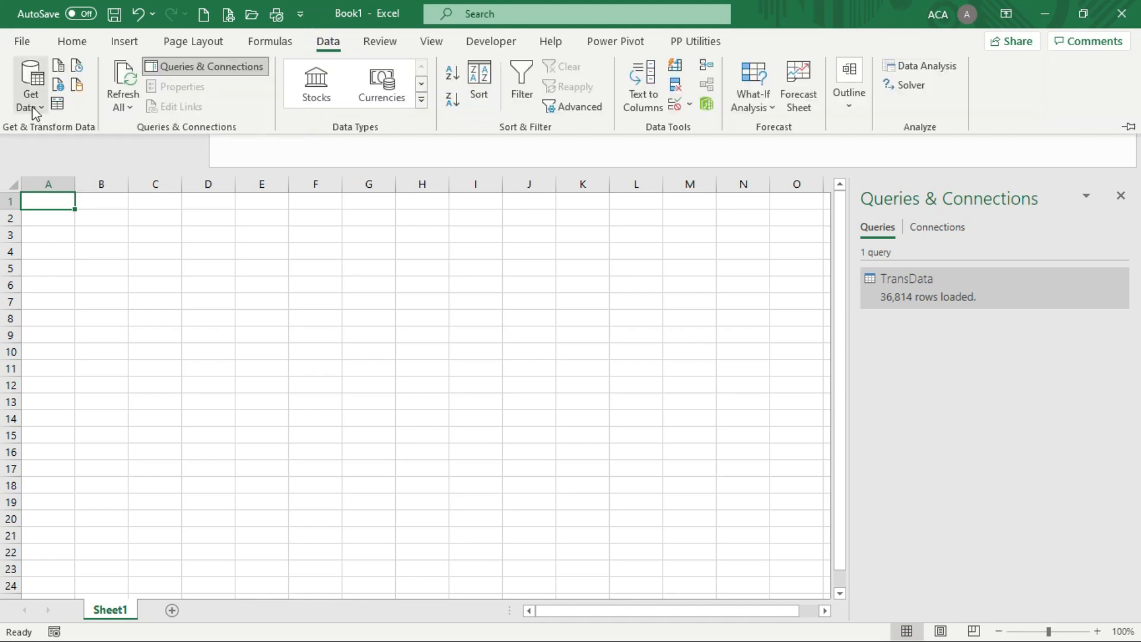
pyautogui.click(33, 106)
pyautogui.moveTo(62, 134)
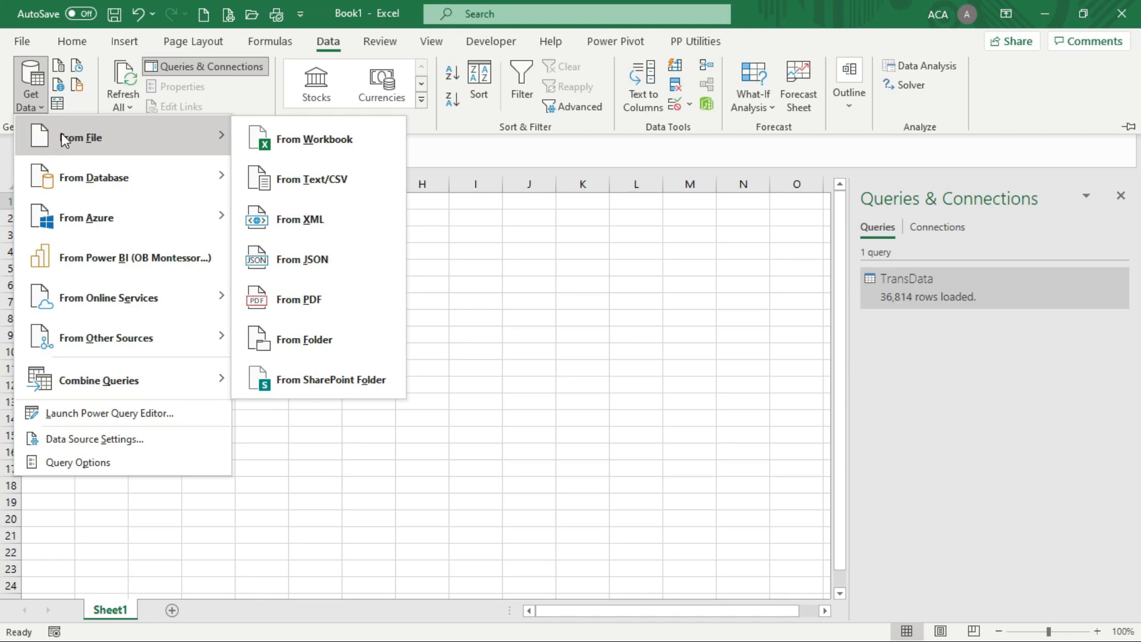
pyautogui.click(309, 138)
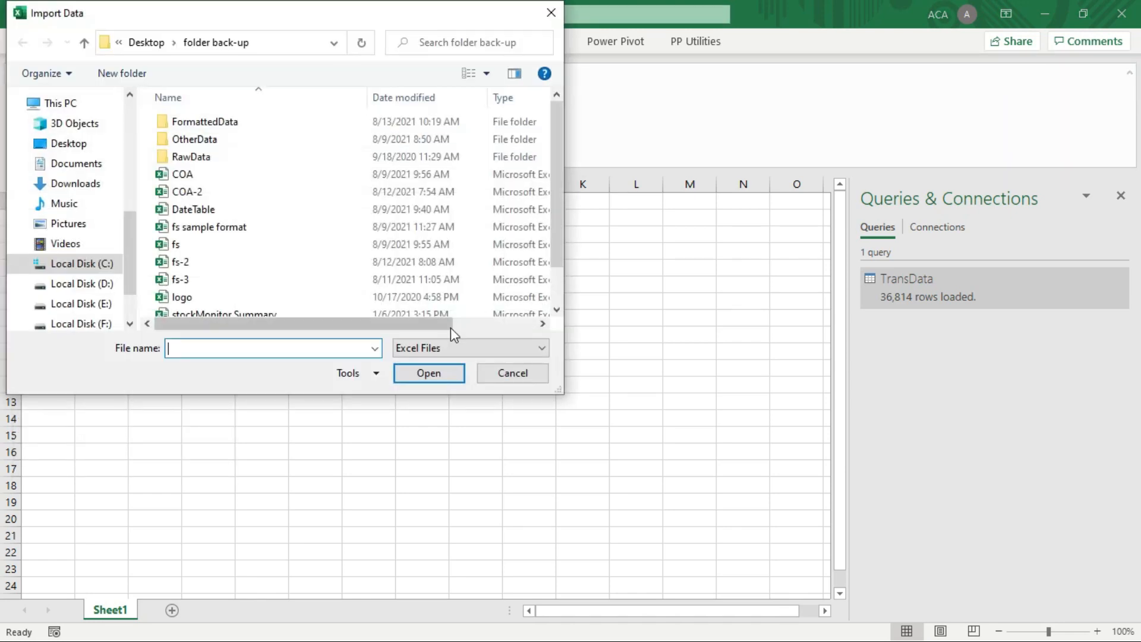
pyautogui.click(189, 173)
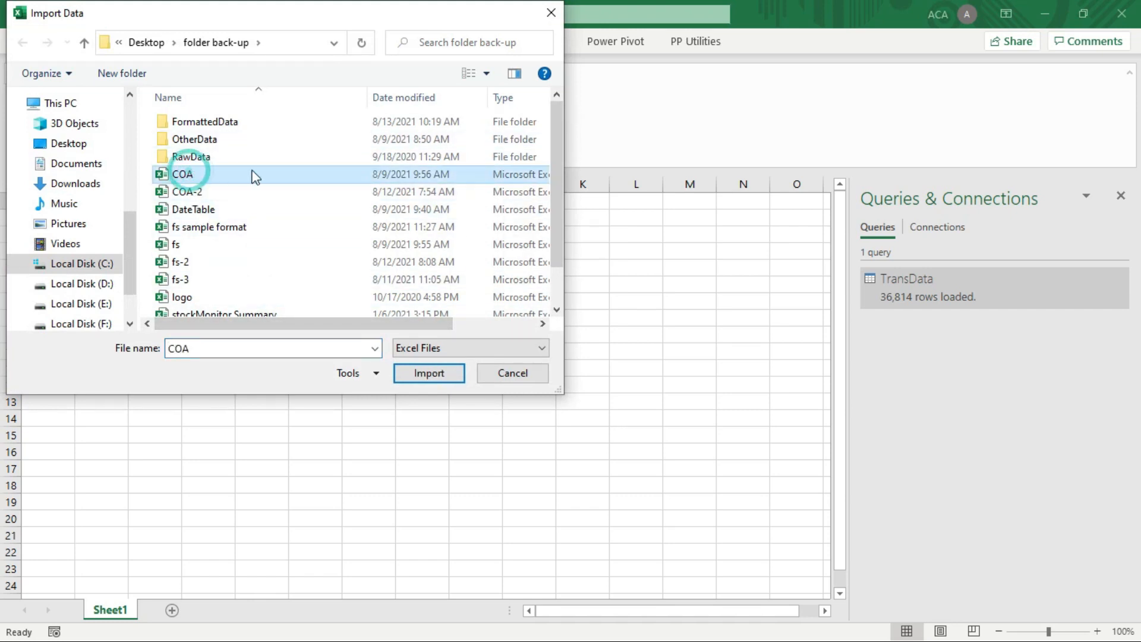
pyautogui.click(437, 374)
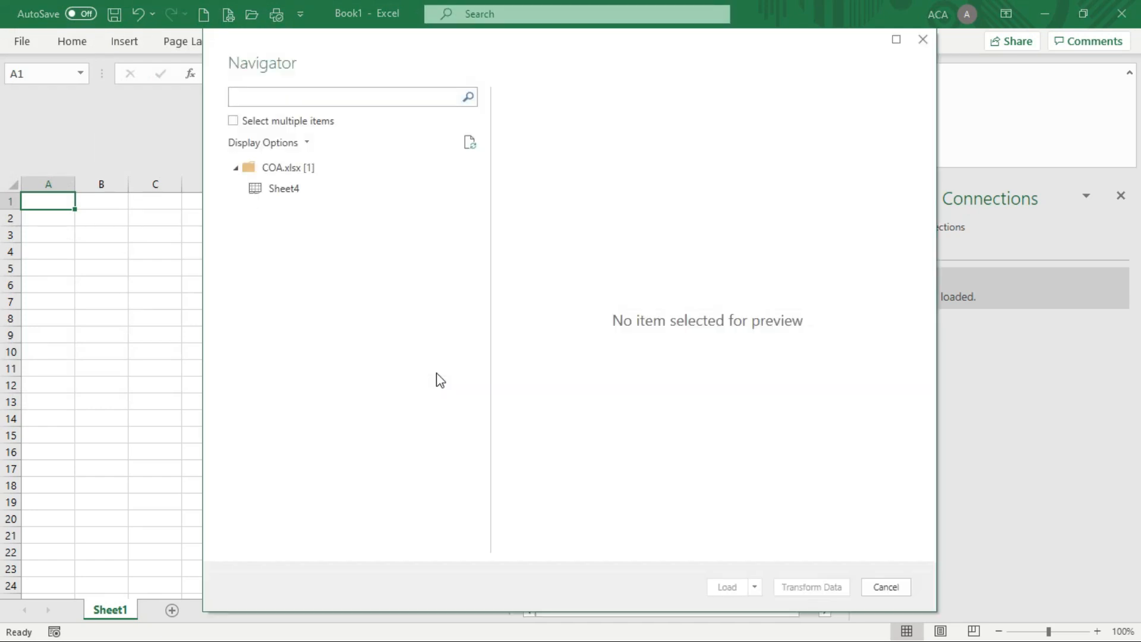
pyautogui.click(280, 192)
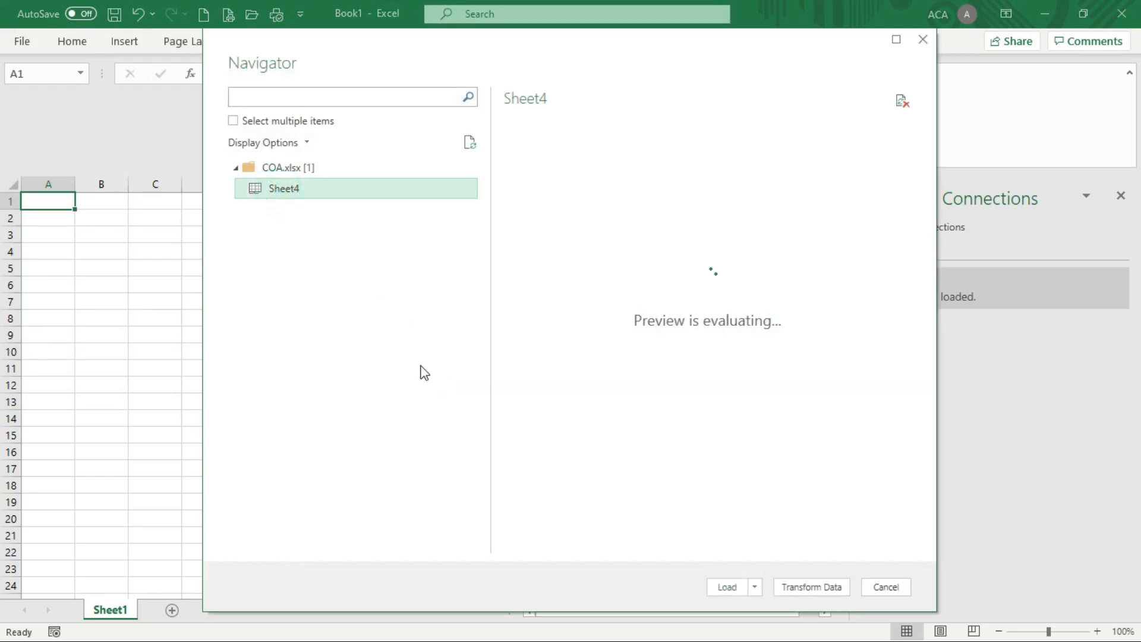
pyautogui.click(815, 587)
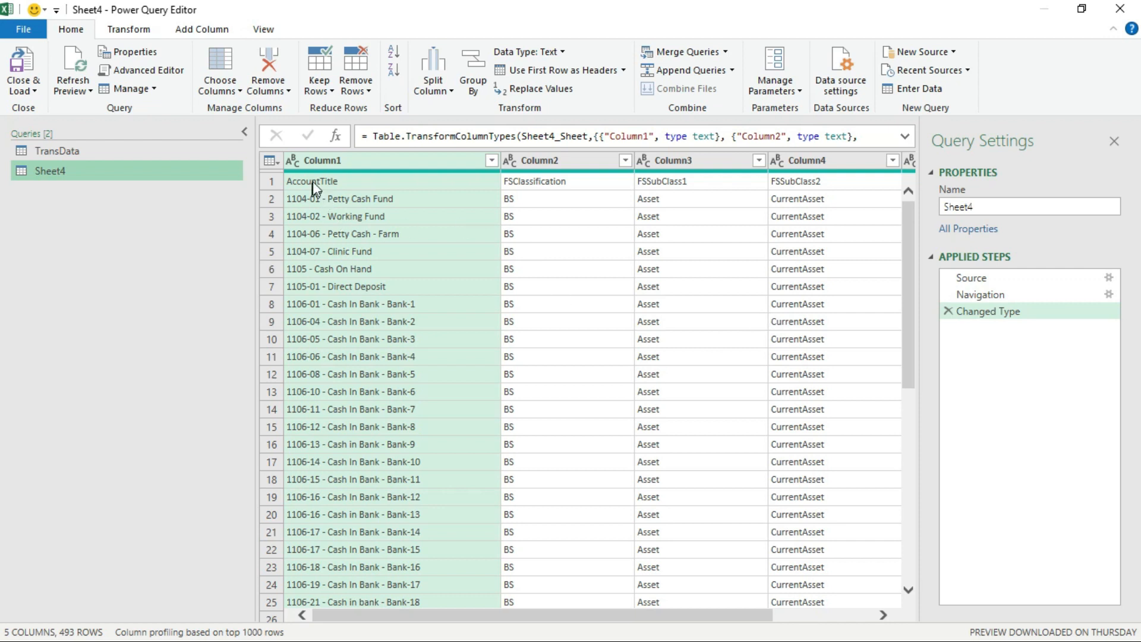
# Step: Promote the first row of the Sheet4 query to column headers
pyautogui.click(274, 184)
pyautogui.click(453, 182)
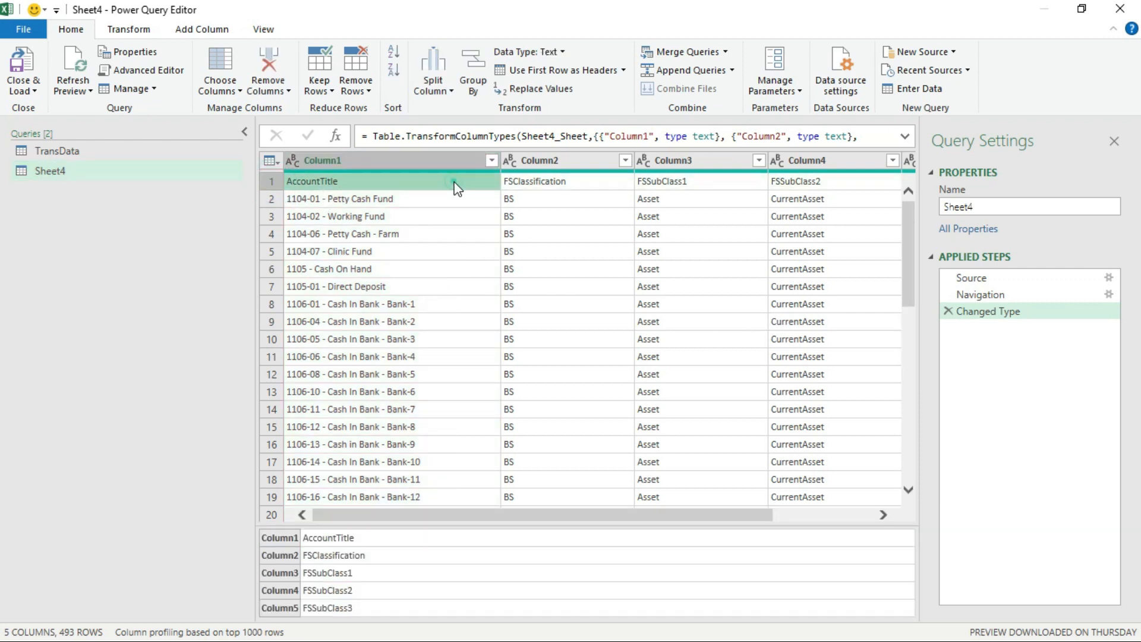
pyautogui.click(575, 76)
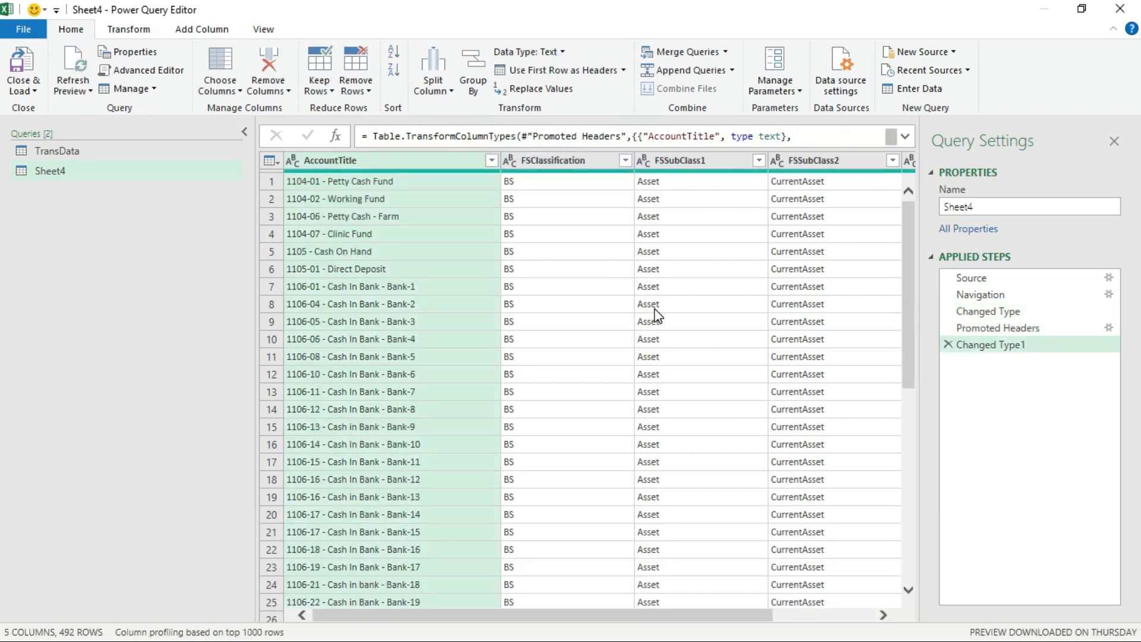
# Step: Rename the Sheet4 query as ChartOfAccts
pyautogui.click(1005, 207)
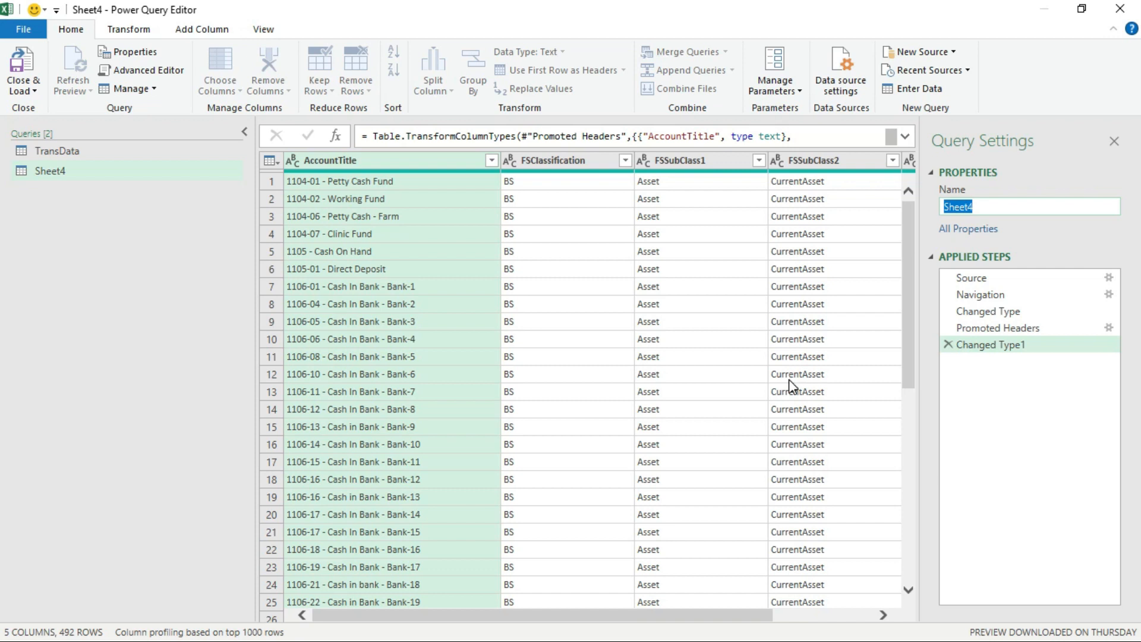
pyautogui.write('ChartOfAccts')
pyautogui.click(962, 468)
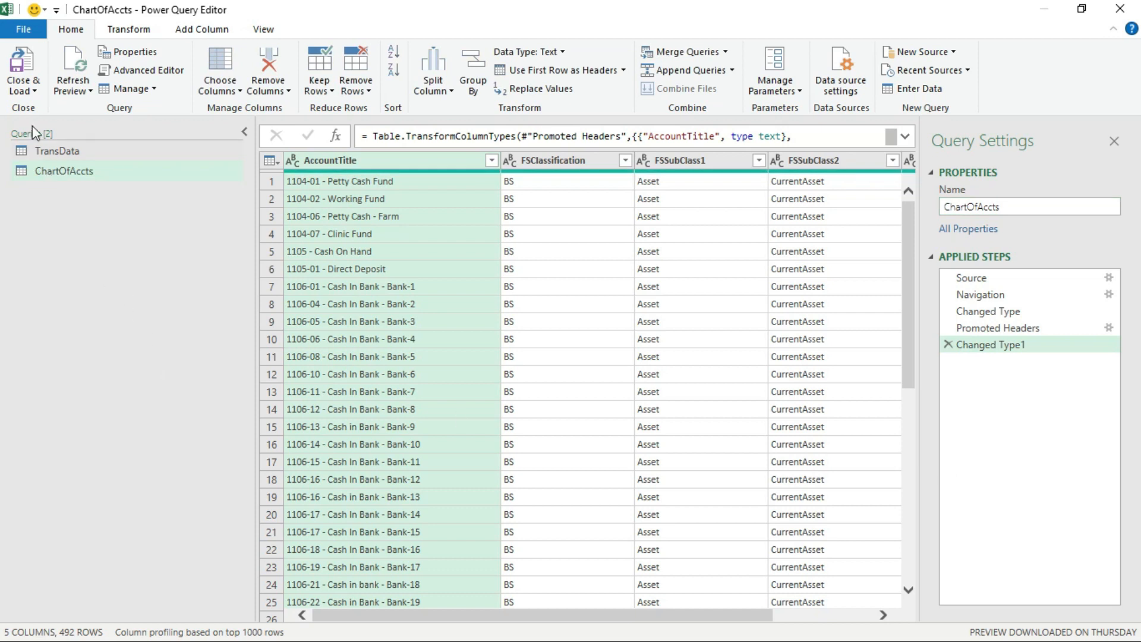
# Step: Close the query editor and load ChartOfAccts as a connection only, adding it to the Data Model
pyautogui.click(34, 92)
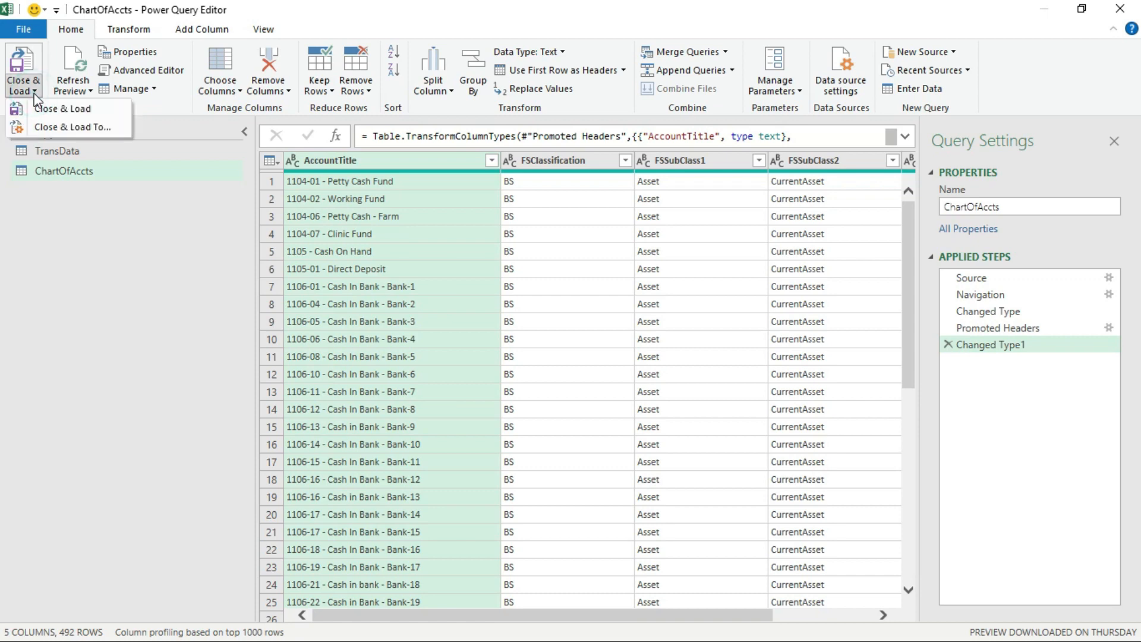
pyautogui.click(36, 109)
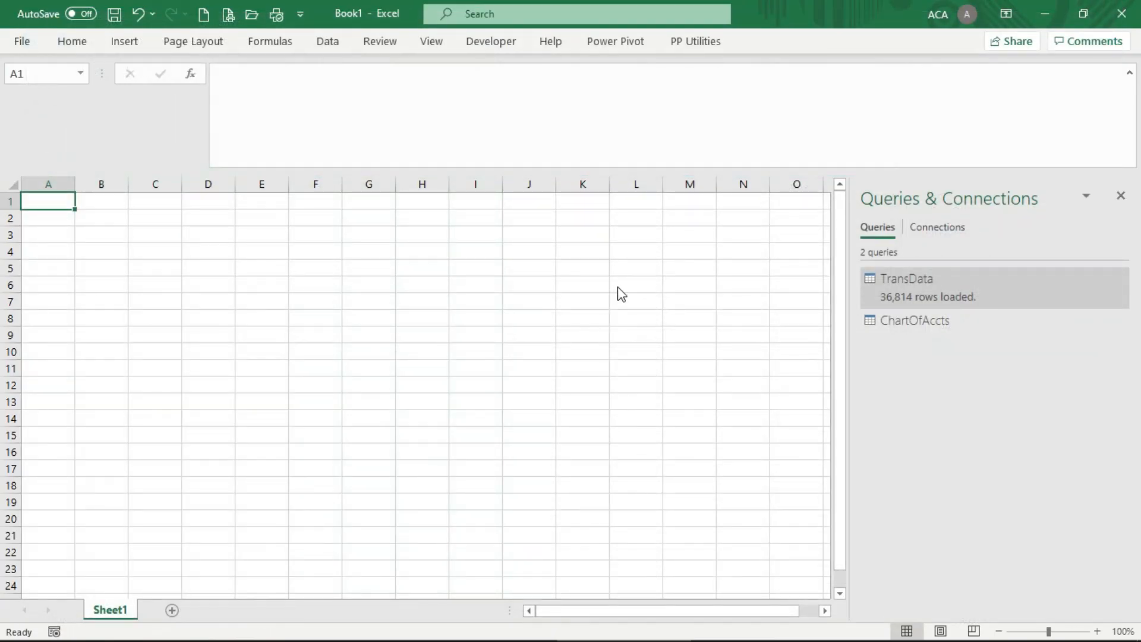
pyautogui.click(786, 208)
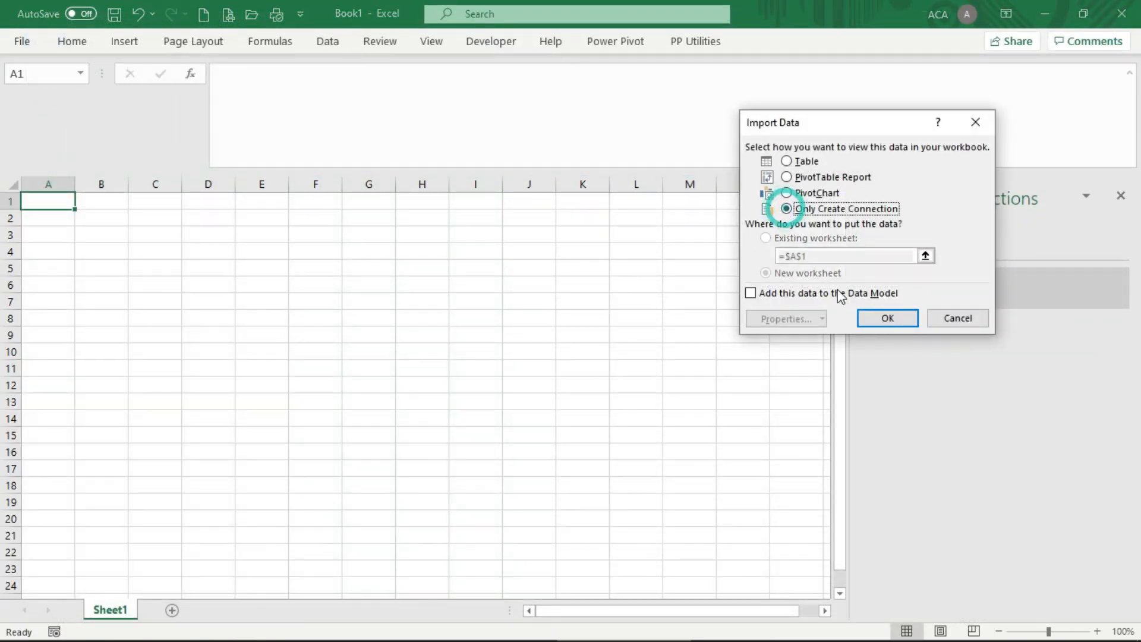
pyautogui.click(751, 294)
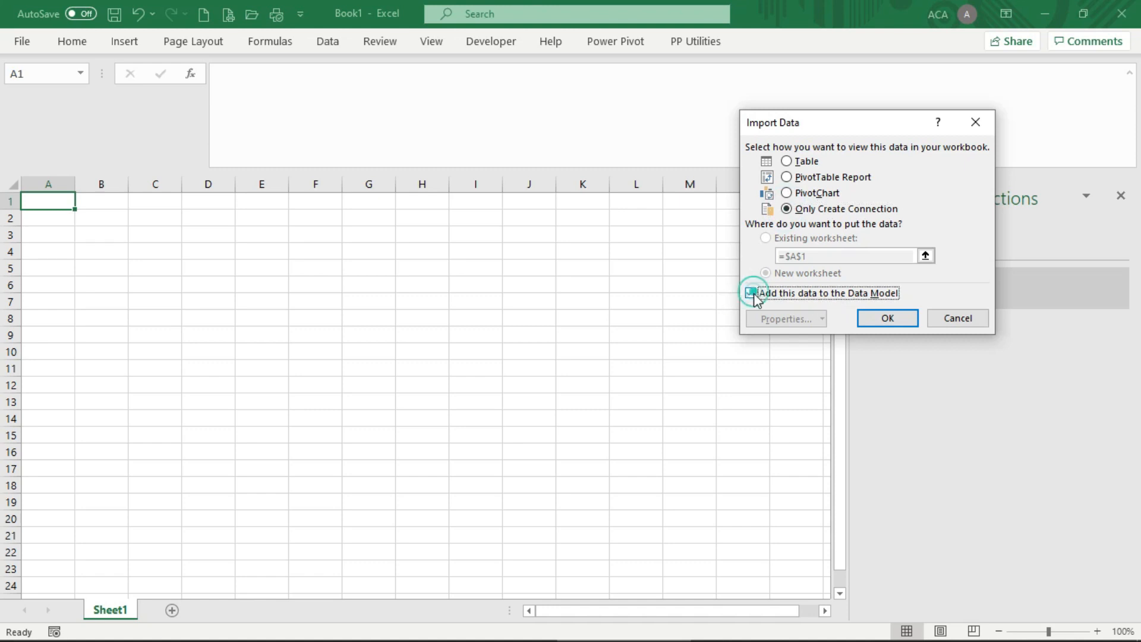
pyautogui.click(899, 319)
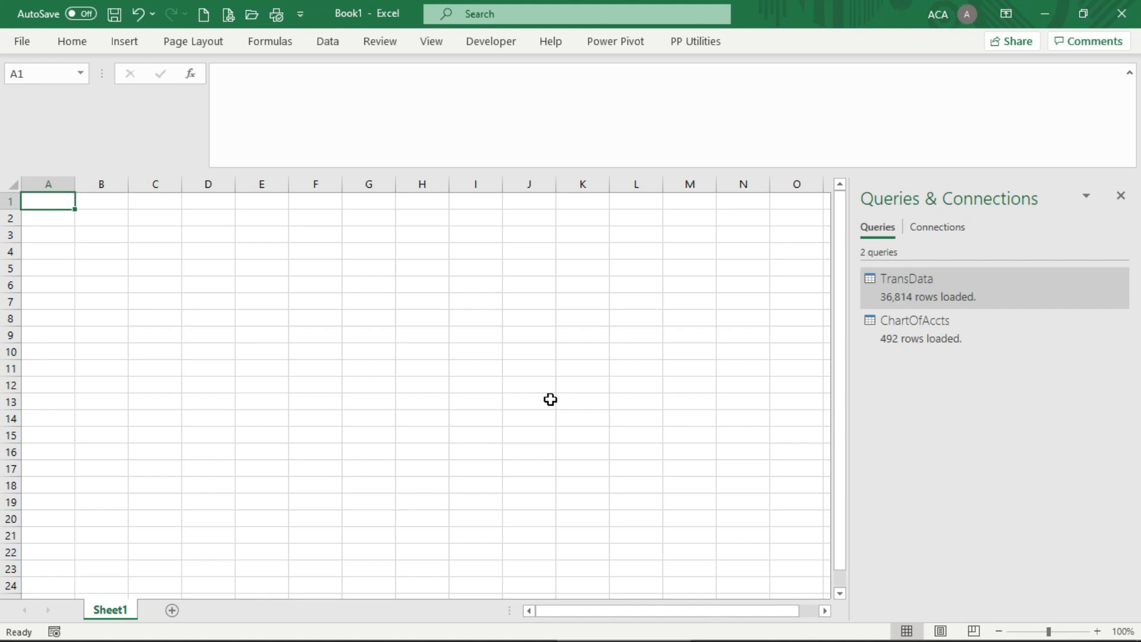
# Step: Import Sheet1 of the DateTable workbook and open it for transformation in Power Query
pyautogui.click(333, 45)
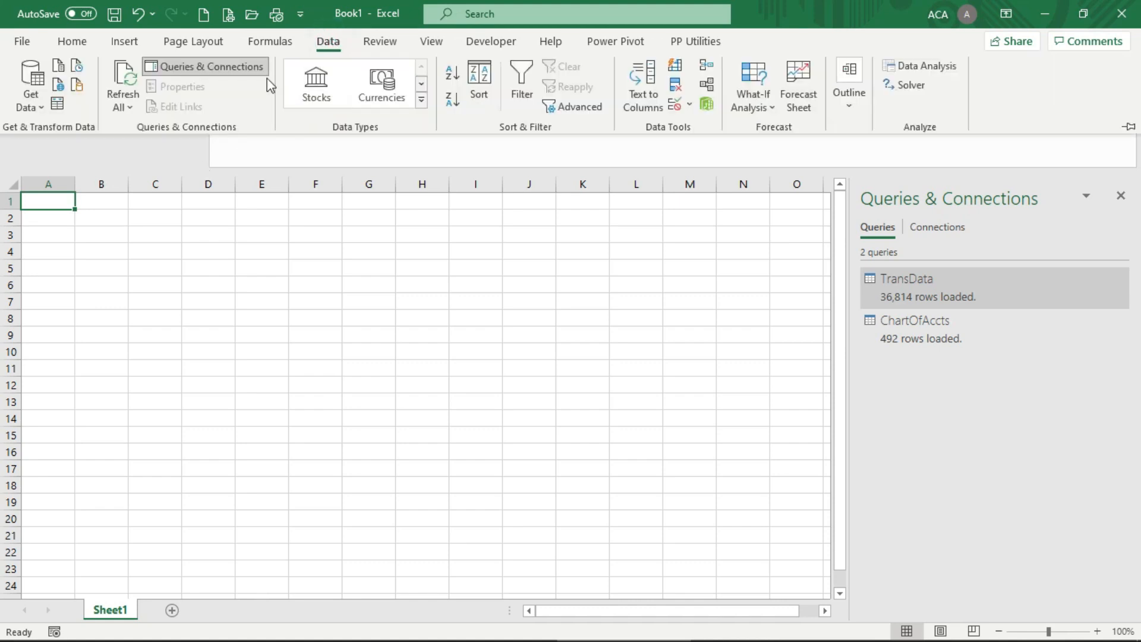
pyautogui.click(26, 107)
pyautogui.moveTo(93, 136)
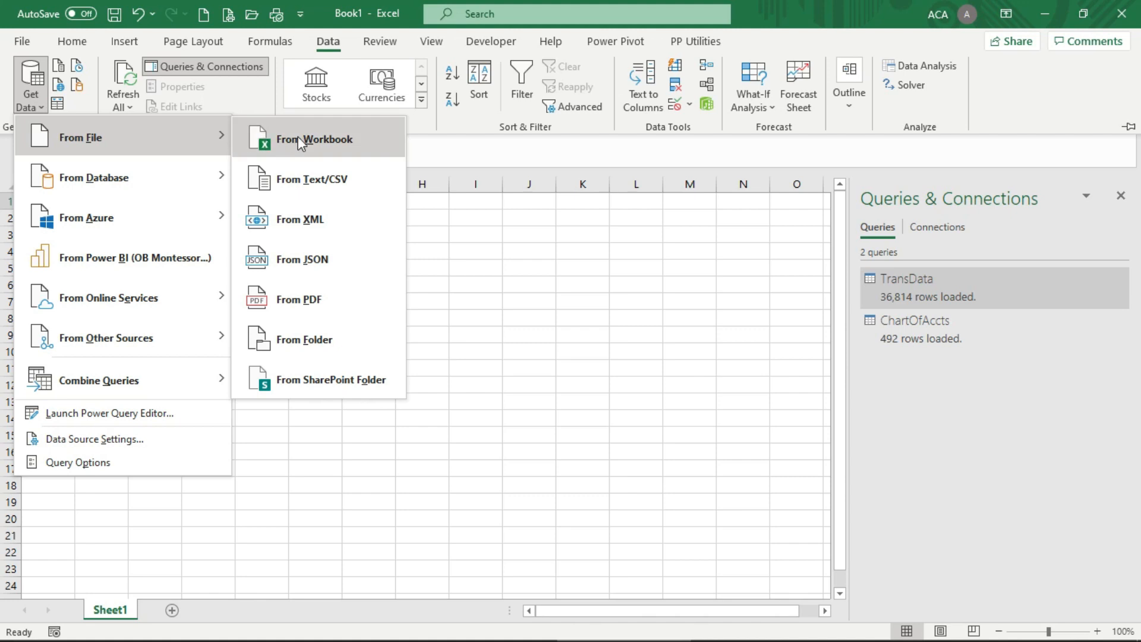
pyautogui.click(319, 137)
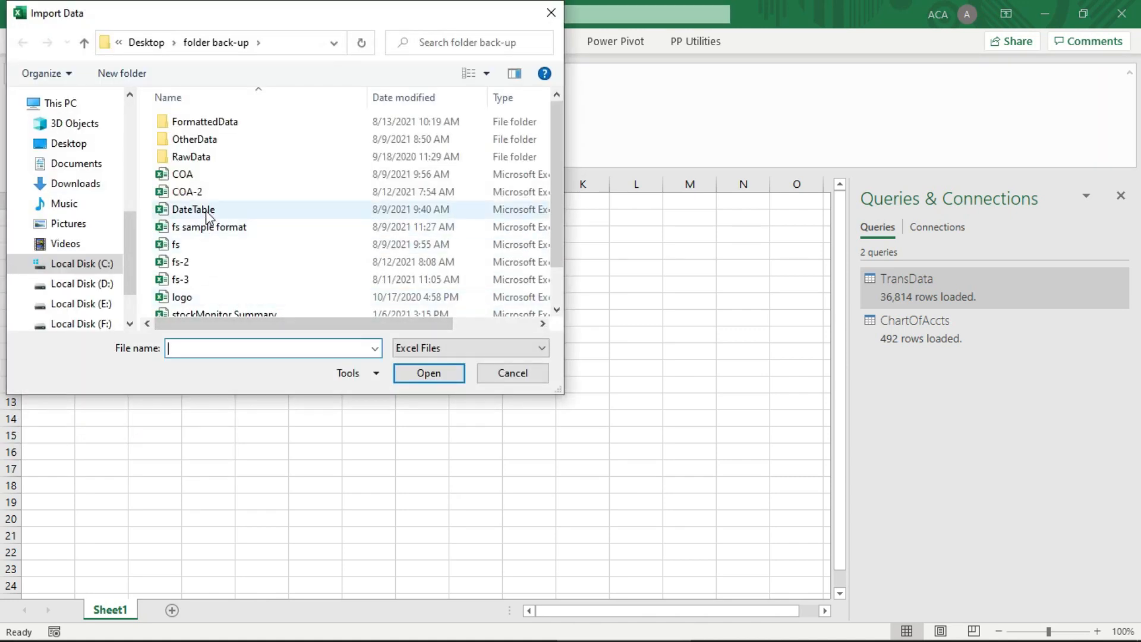
pyautogui.click(208, 211)
pyautogui.click(428, 373)
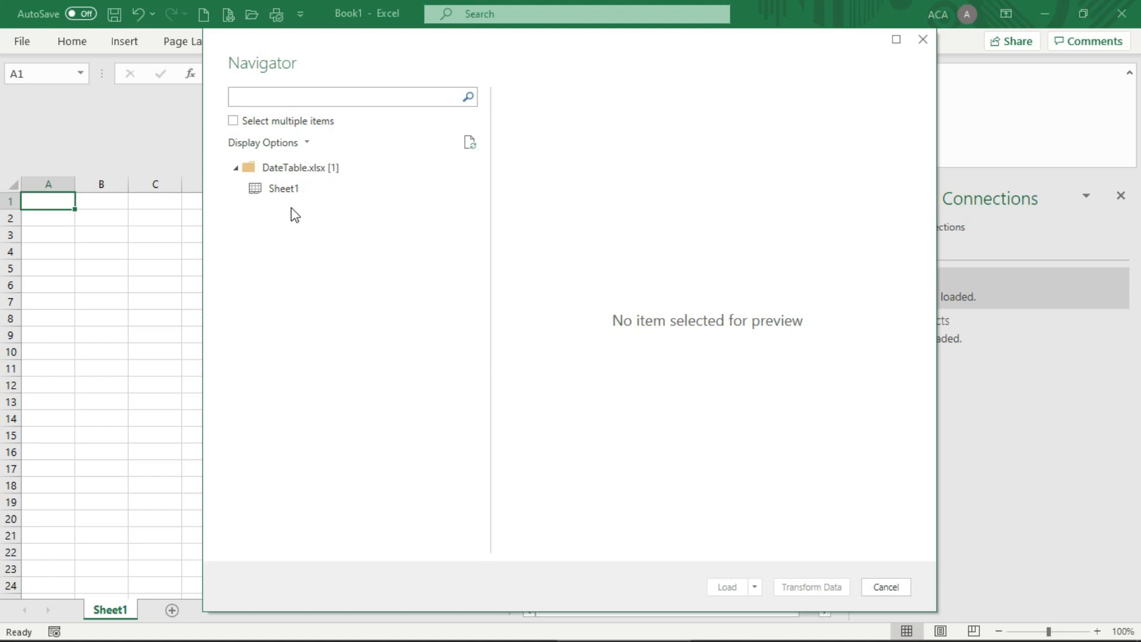
pyautogui.click(292, 190)
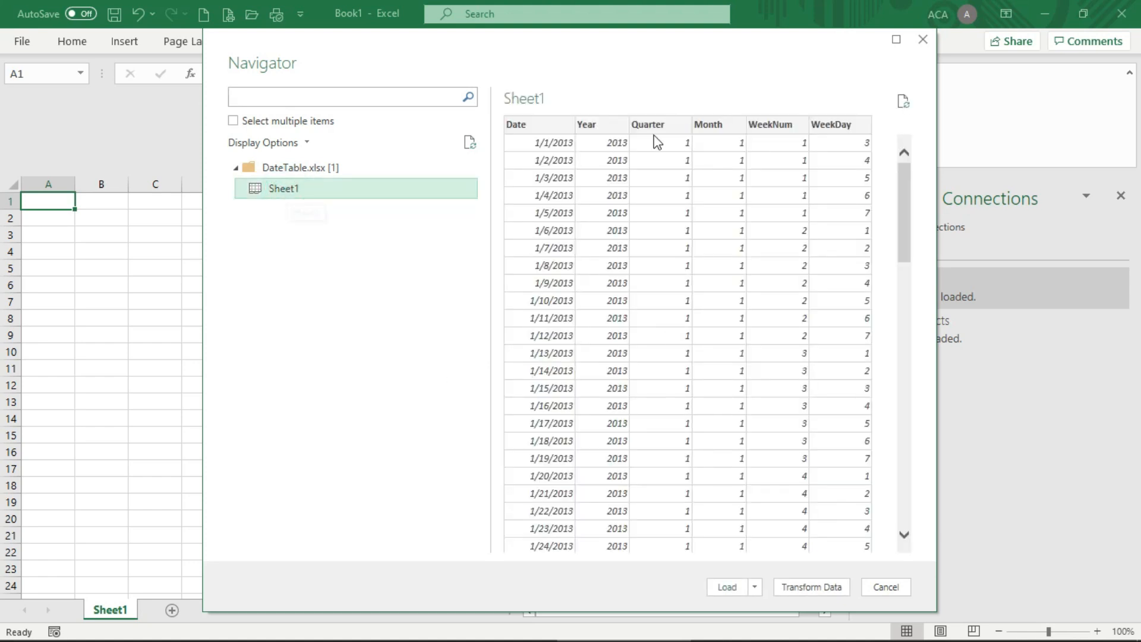
pyautogui.click(816, 587)
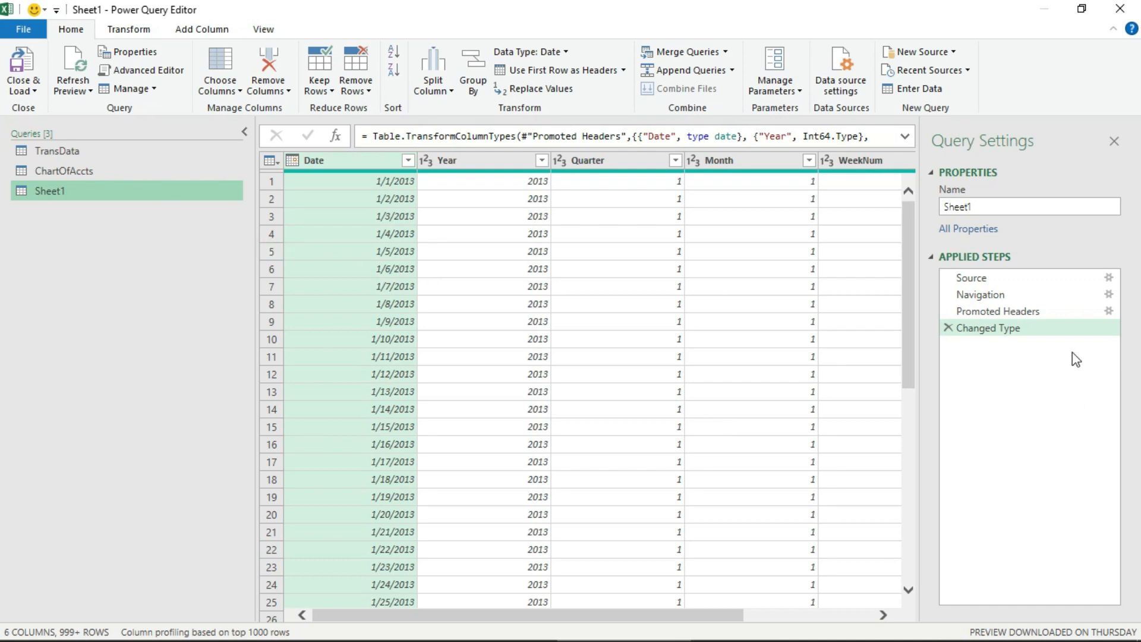
# Step: Check the Promoted Headers and Changed Type steps of the Sheet1 query and rename the query as DateTable
pyautogui.click(986, 310)
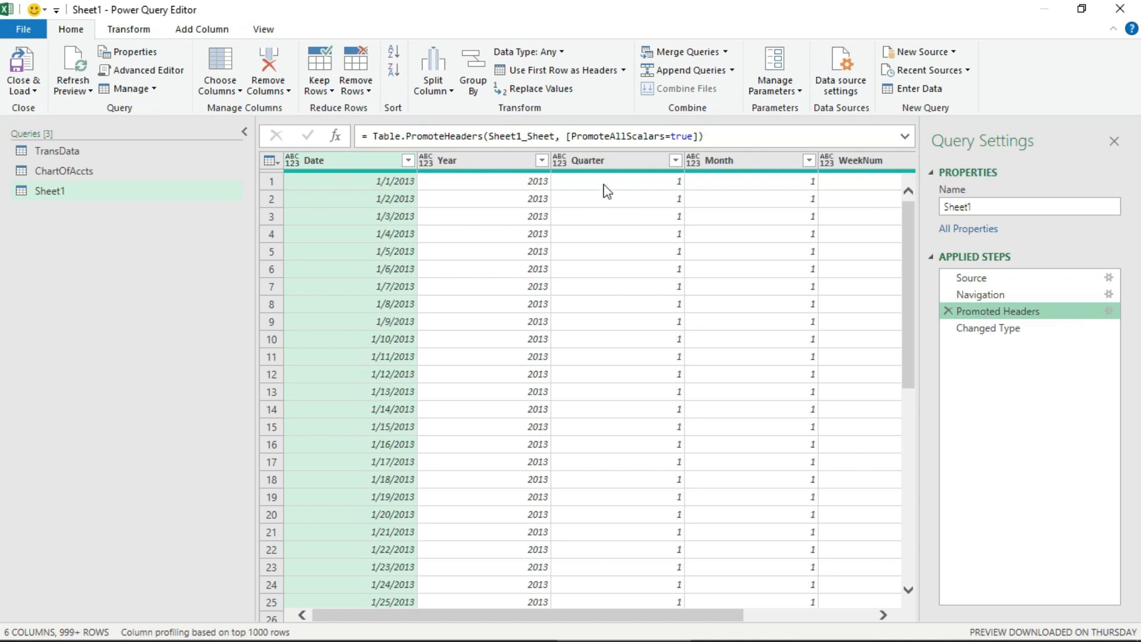
pyautogui.click(957, 330)
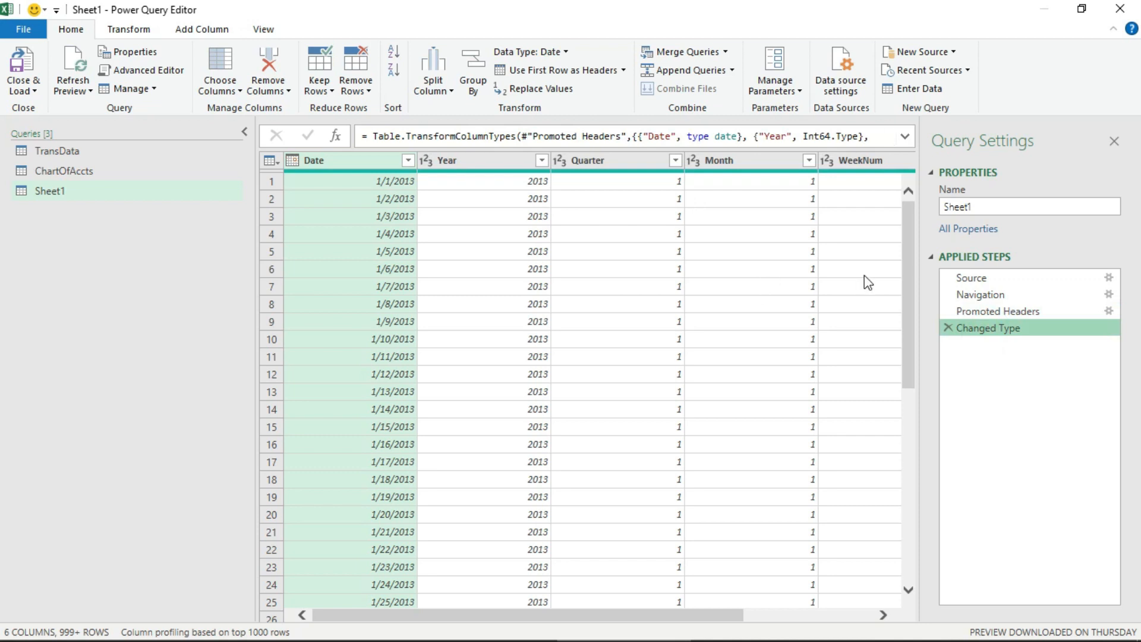
pyautogui.doubleClick(1015, 208)
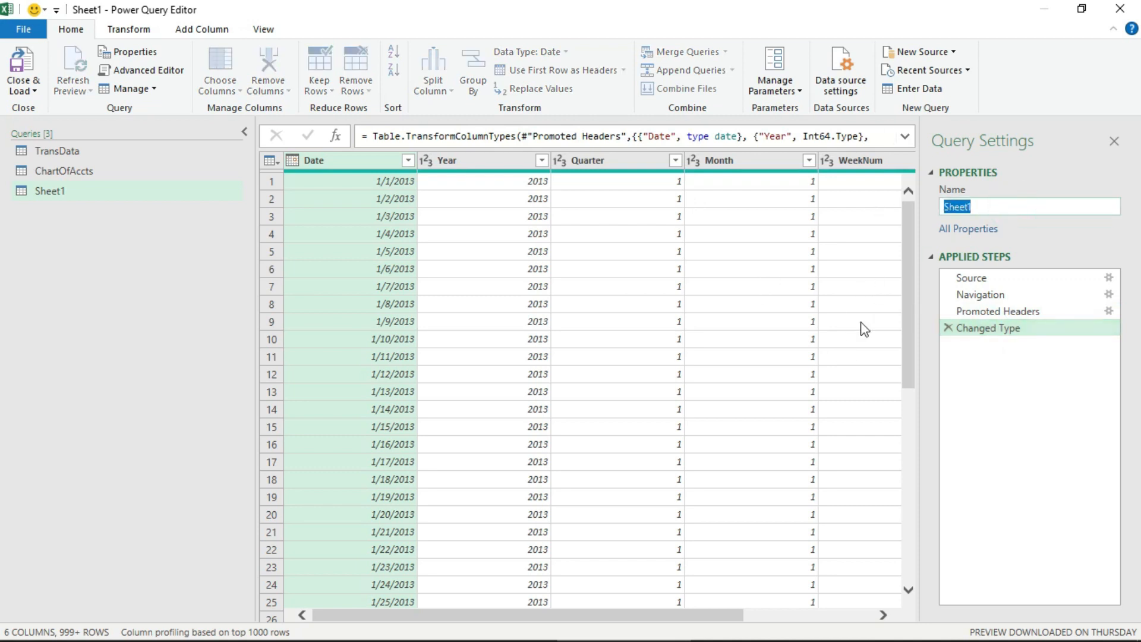
pyautogui.write('DateTable')
pyautogui.press('Return')
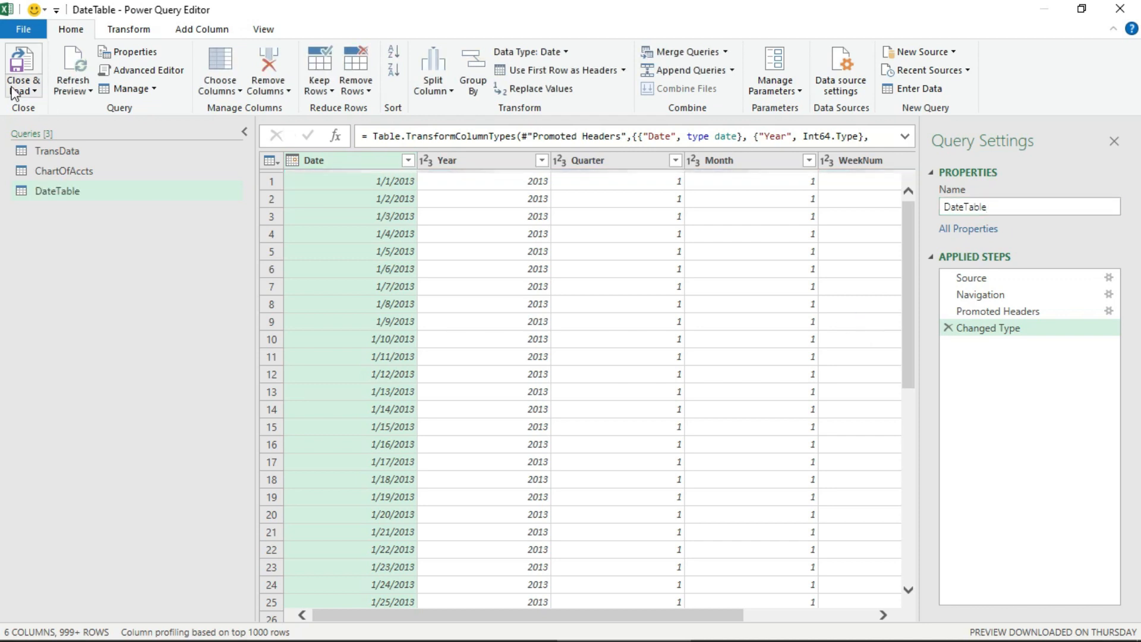
# Step: Close the query editor and load DateTable as a connection only, adding it to the Data Model
pyautogui.click(23, 91)
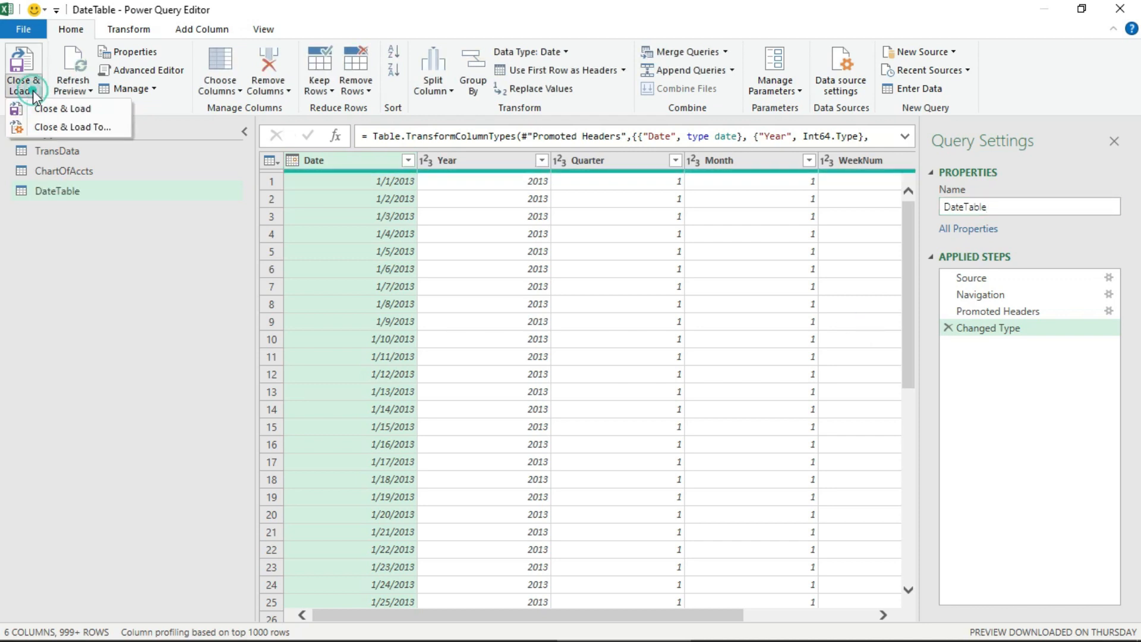
pyautogui.click(68, 127)
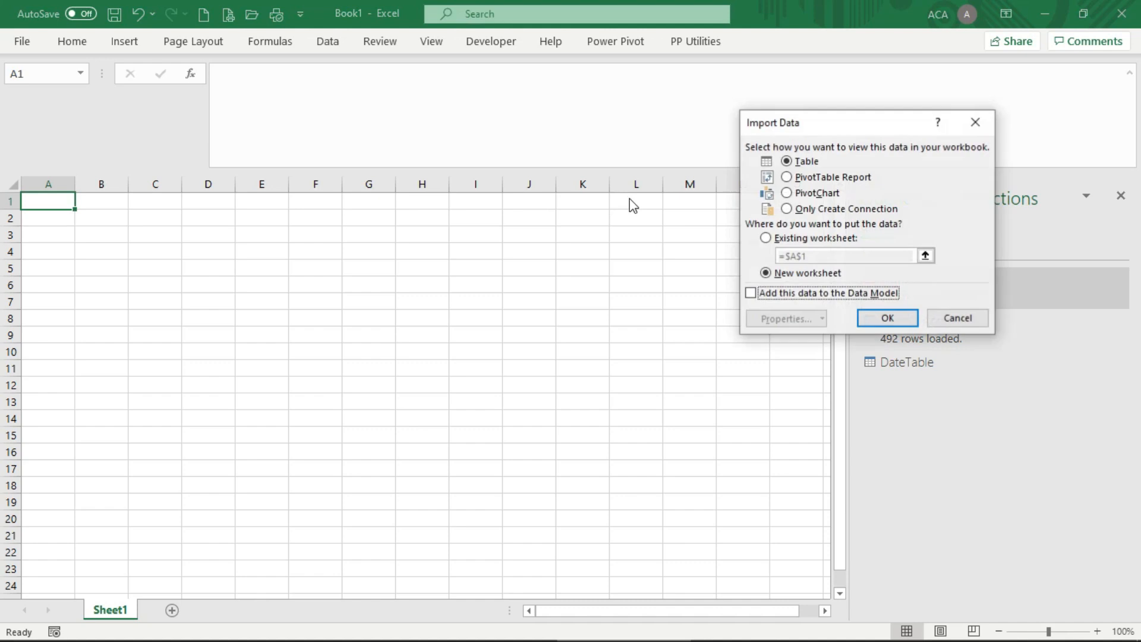
pyautogui.click(789, 209)
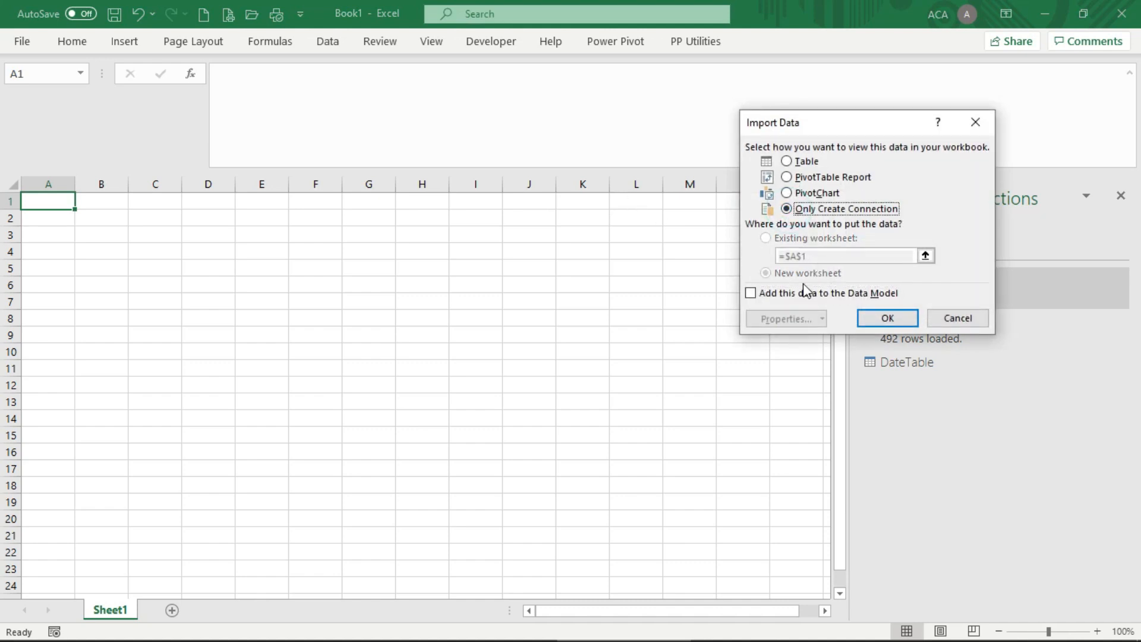
pyautogui.click(762, 297)
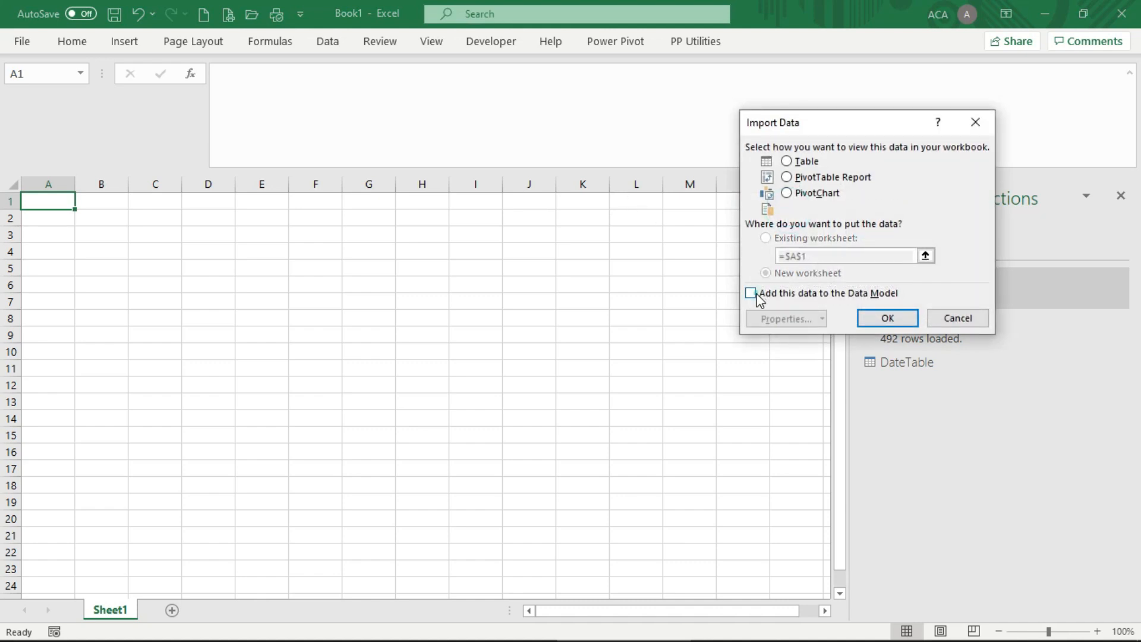
pyautogui.click(898, 322)
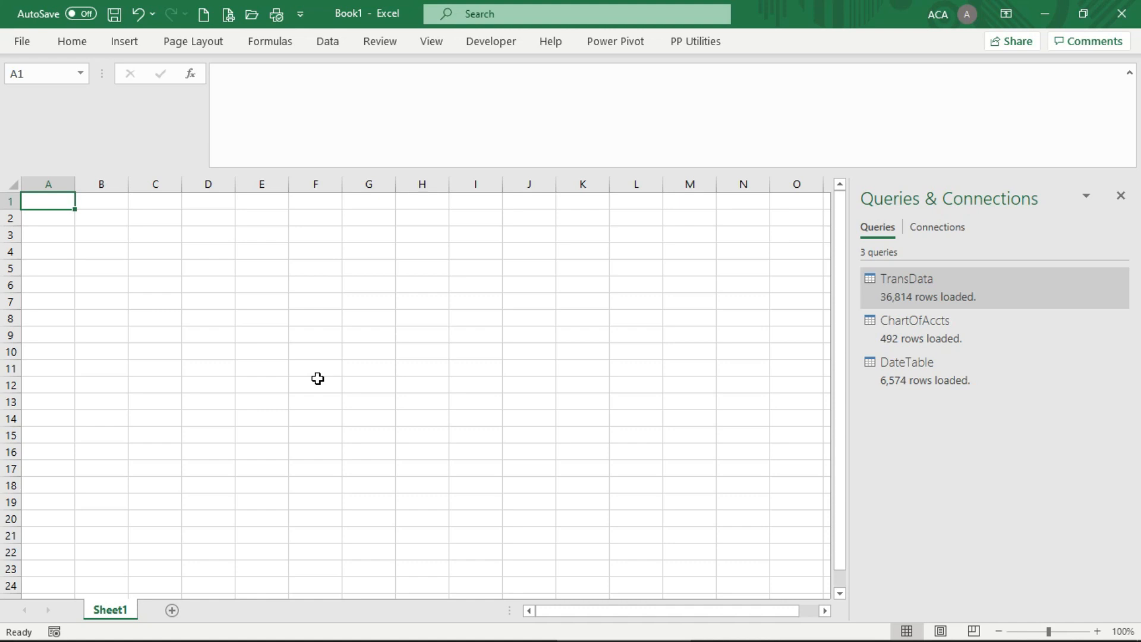
# Step: Open the Data Model in Power Pivot, look through the ChartOfAccts and DateTable tables, and switch to the diagram view
pyautogui.click(619, 42)
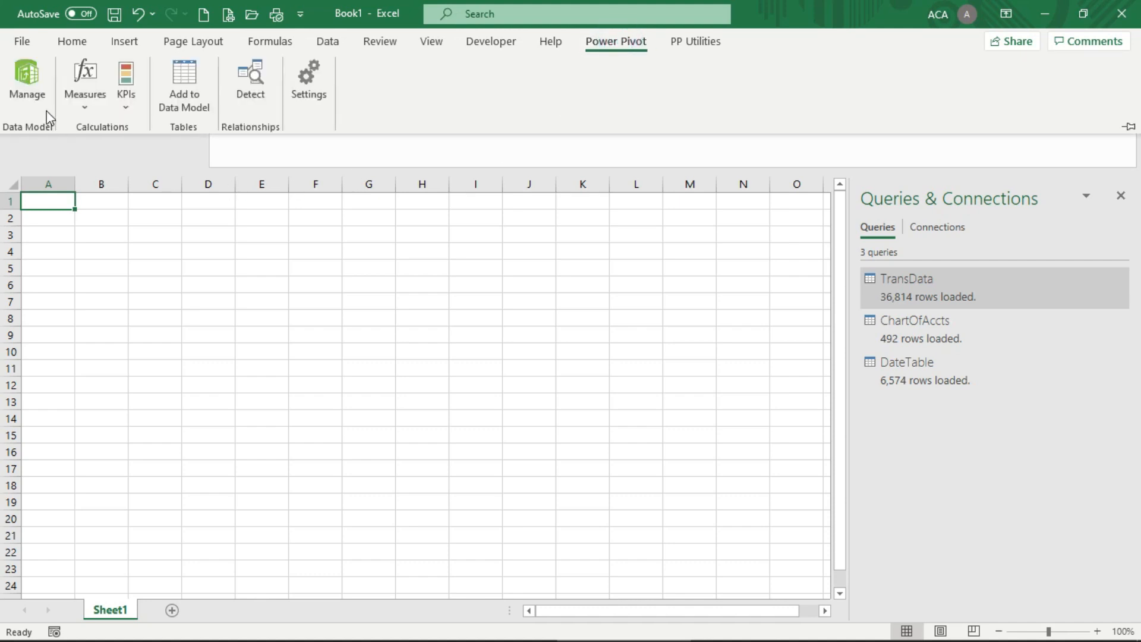
pyautogui.click(38, 102)
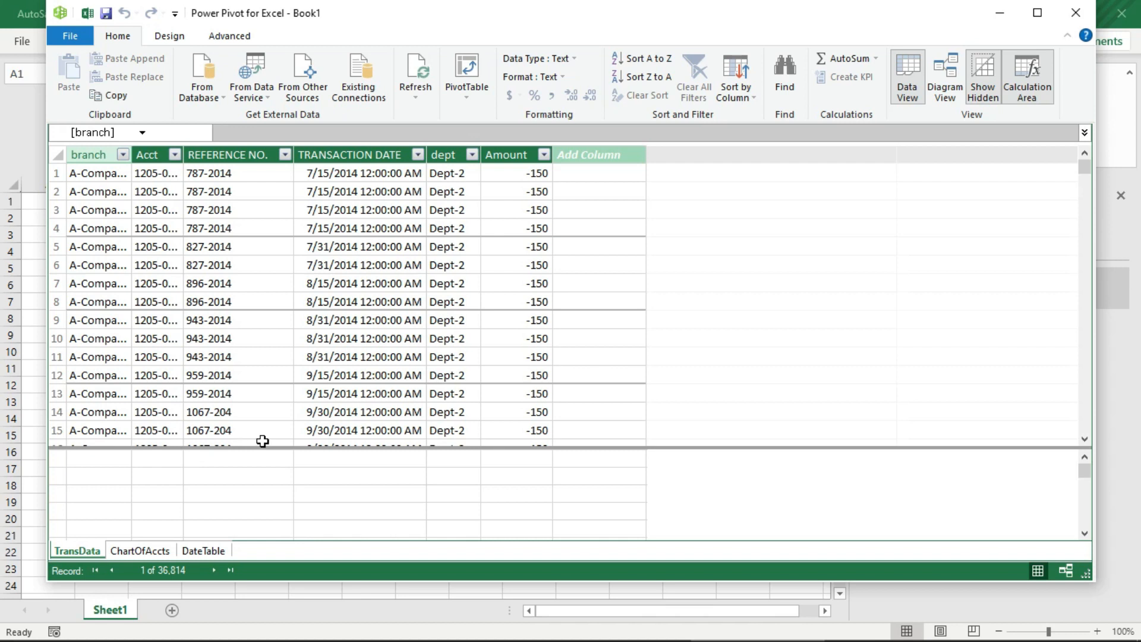
pyautogui.click(166, 553)
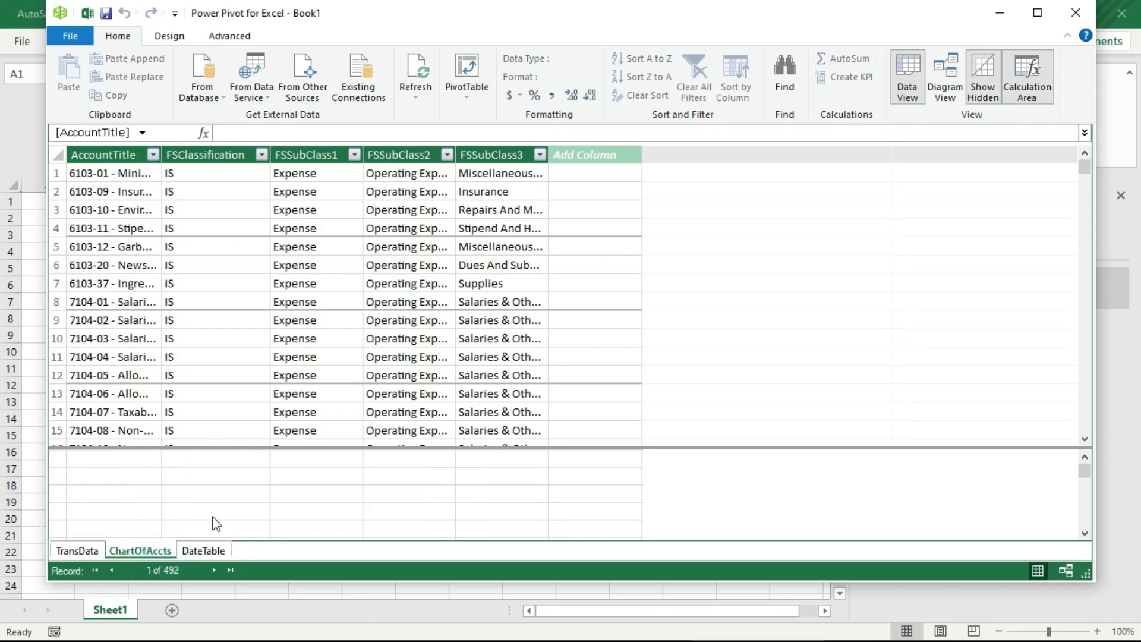
pyautogui.click(211, 550)
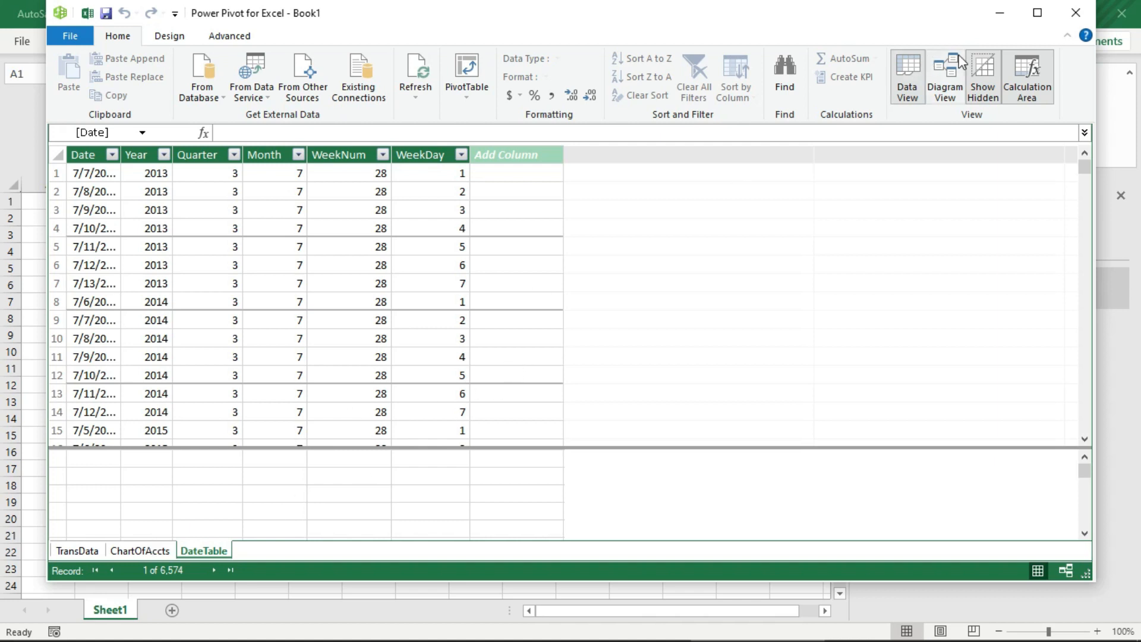
pyautogui.click(949, 94)
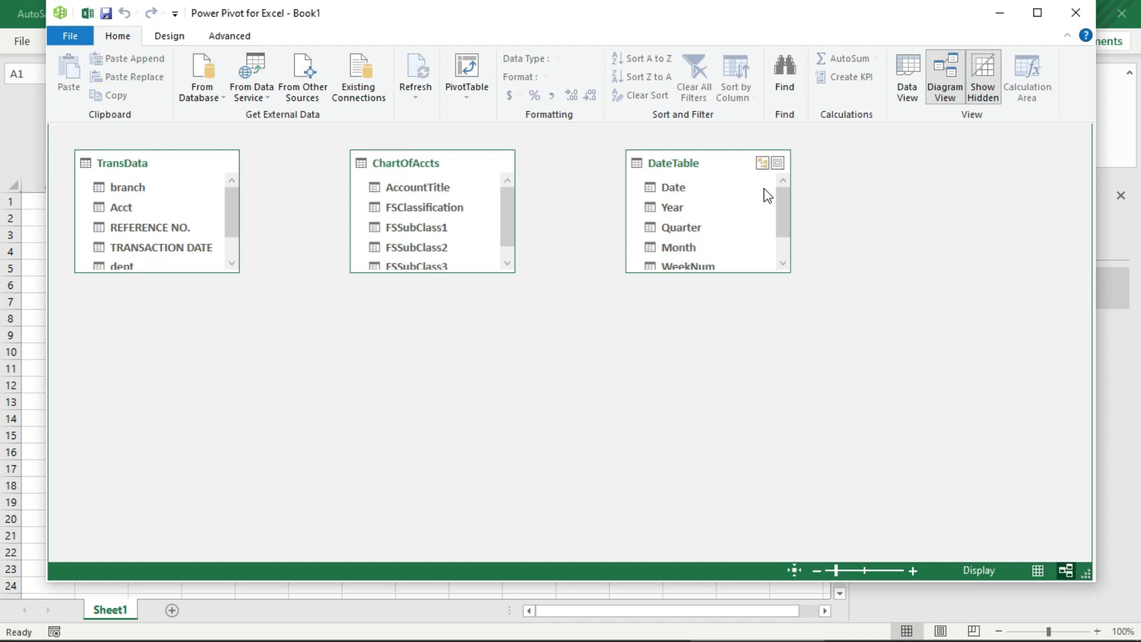
# Step: Mark DateTable as the model's date table with Date as its unique identifier column
pyautogui.click(733, 158)
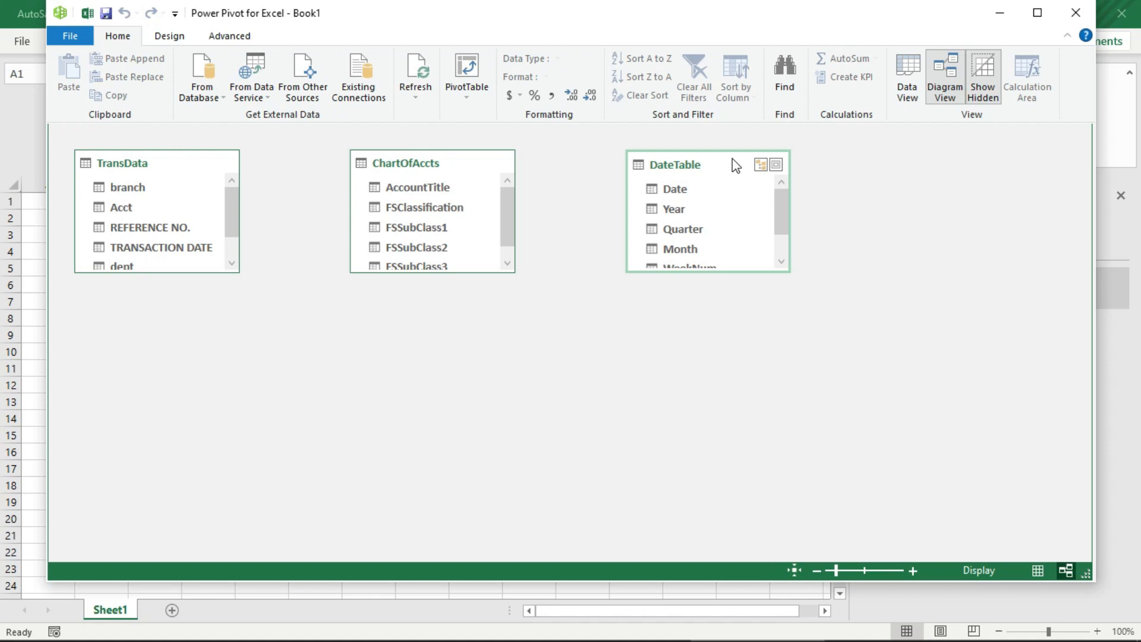
pyautogui.click(167, 37)
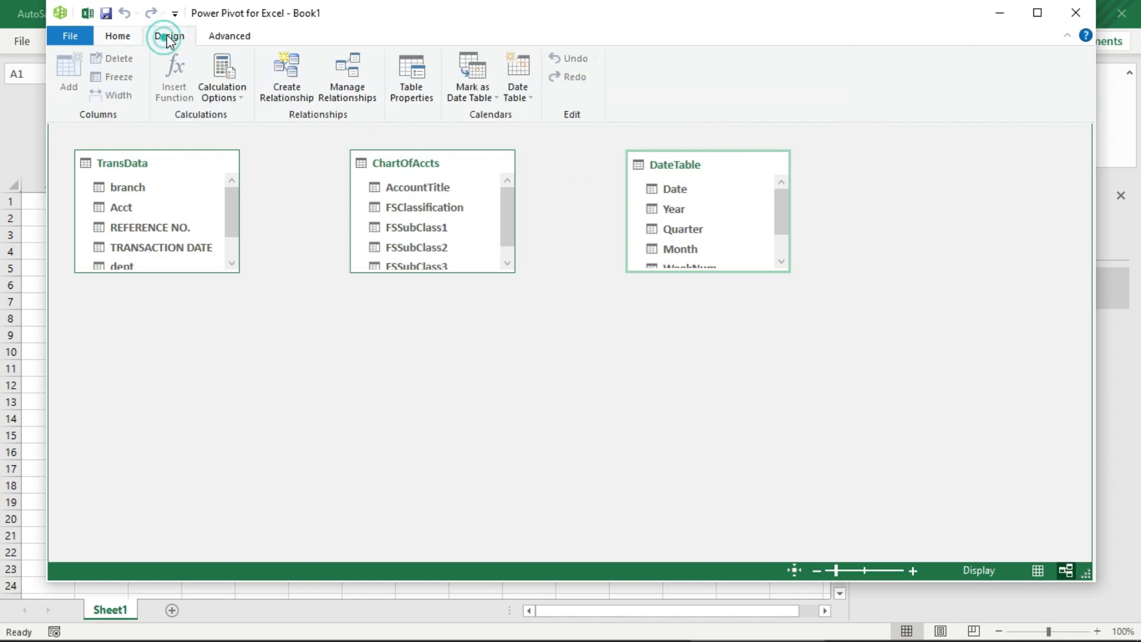
pyautogui.click(494, 101)
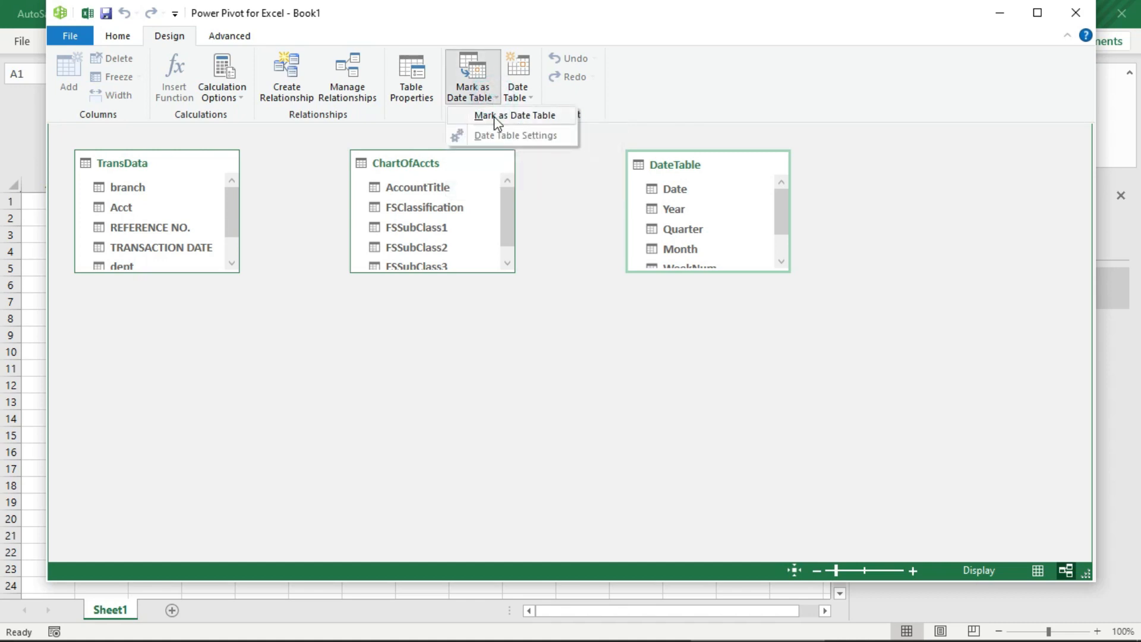
pyautogui.click(497, 116)
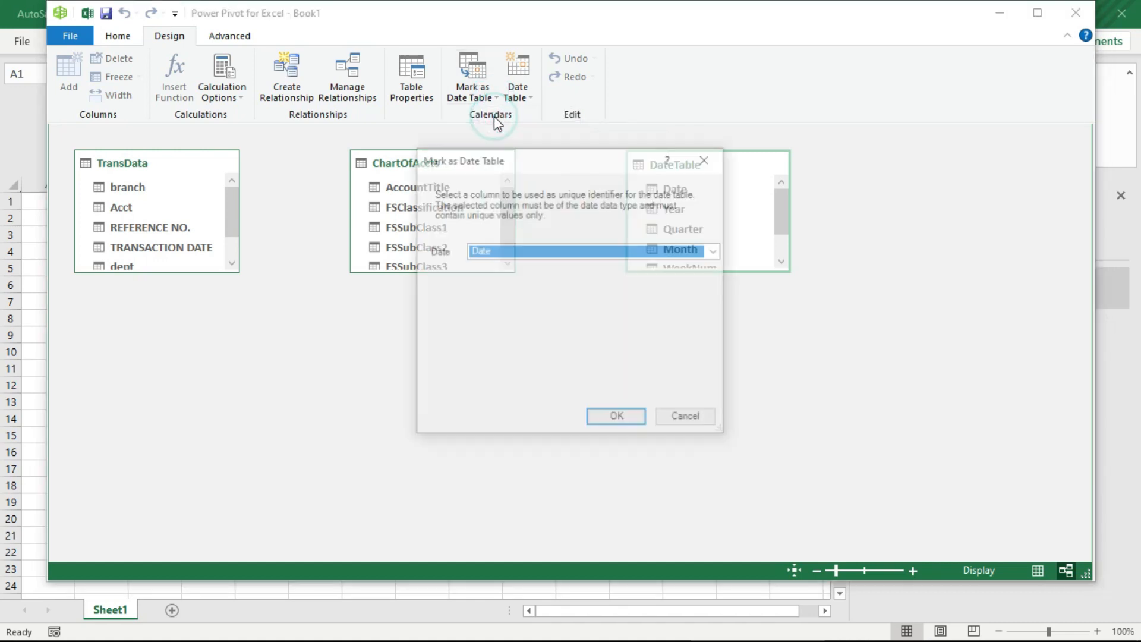
pyautogui.click(618, 420)
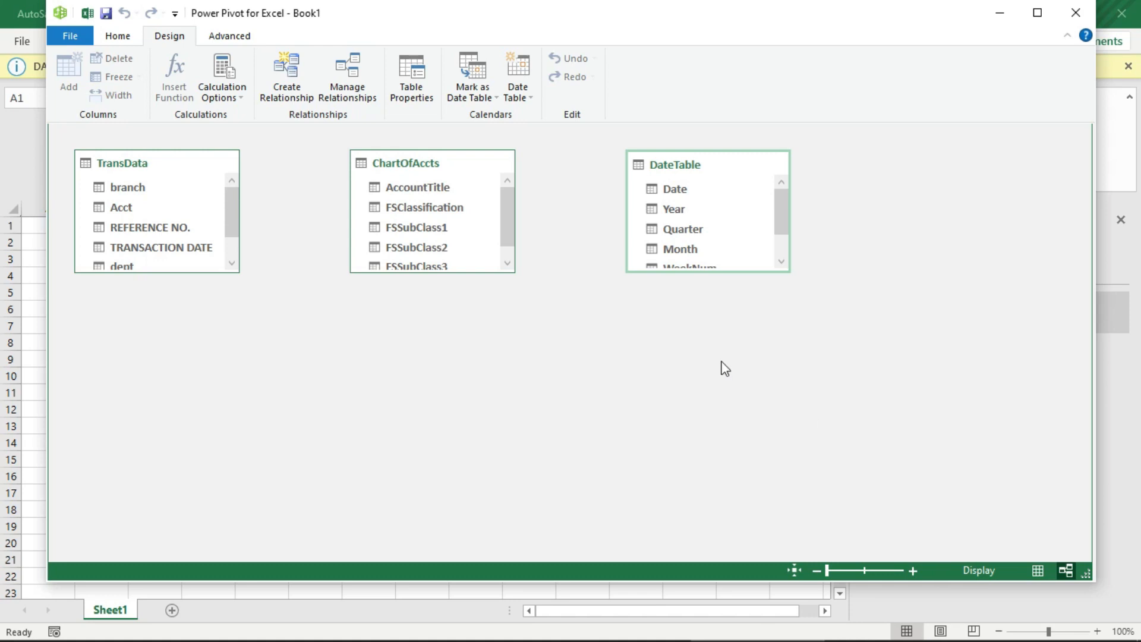
# Step: Relate TransData's Acct to AccountTitle in ChartOfAccts and its TRANSACTION DATE to Date in DateTable
pyautogui.moveTo(716, 12); pyautogui.dragTo(724, 37)
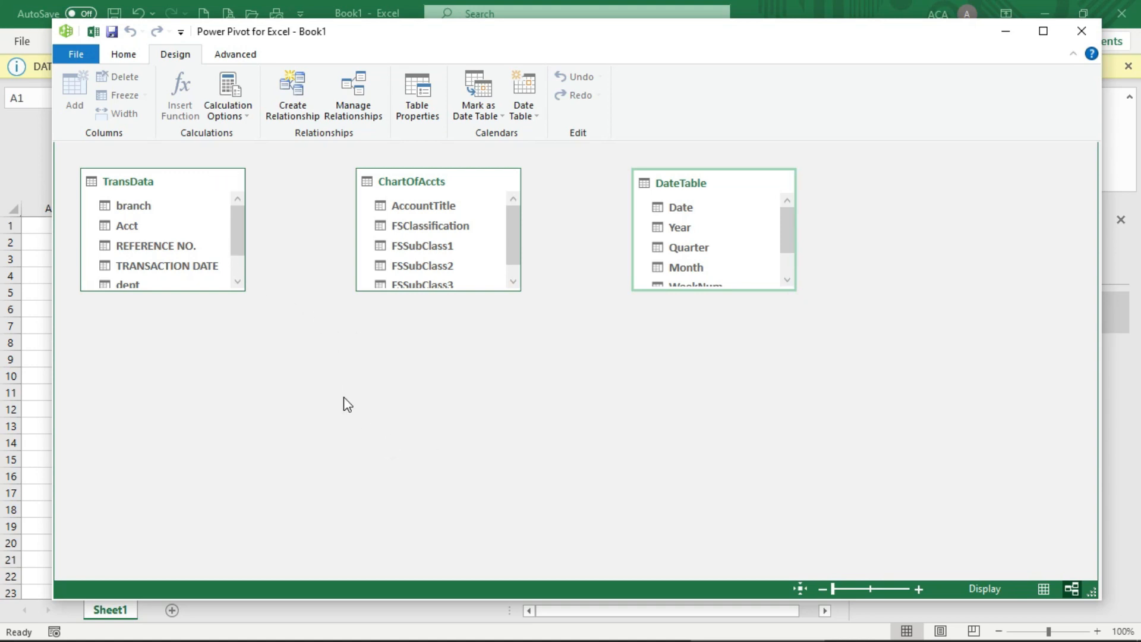
pyautogui.click(127, 226)
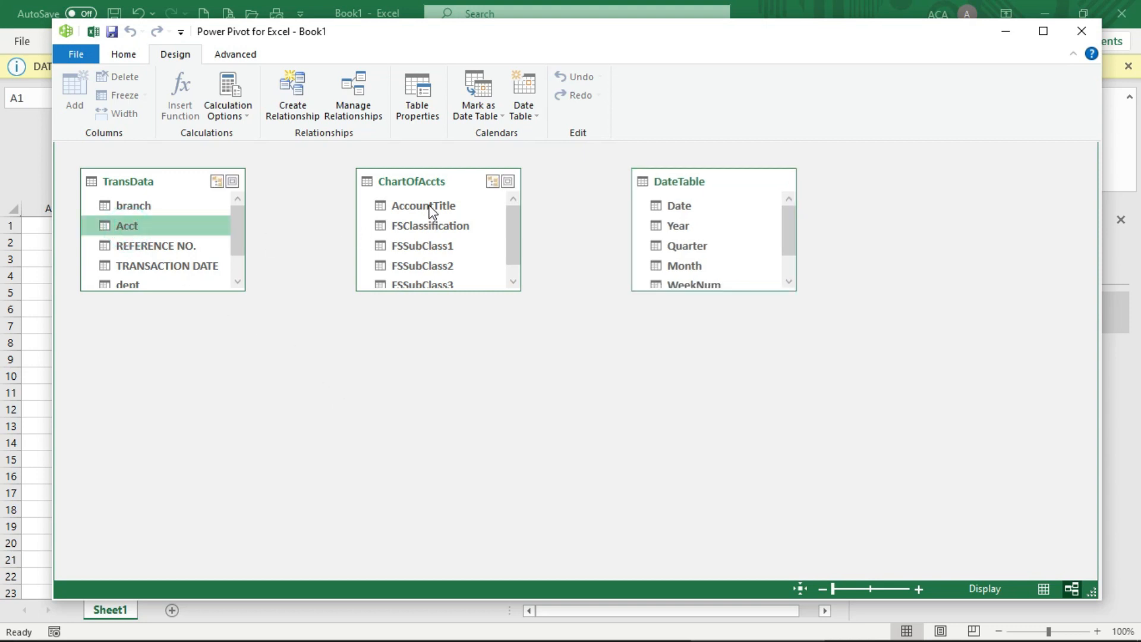
pyautogui.moveTo(138, 225); pyautogui.dragTo(422, 204)
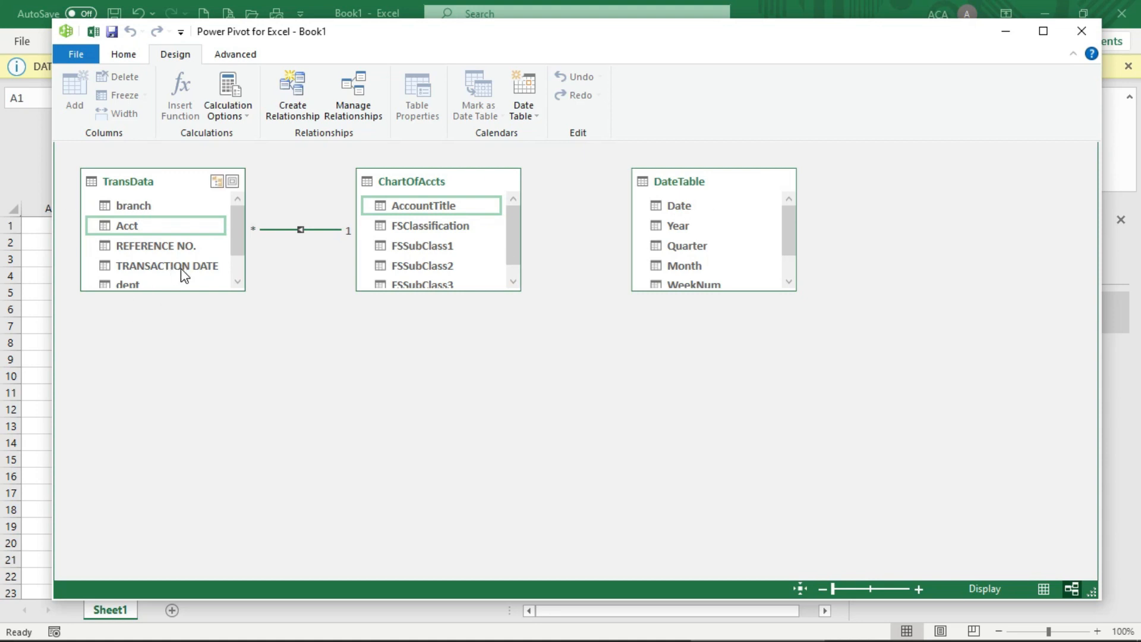
pyautogui.moveTo(182, 272); pyautogui.dragTo(686, 209)
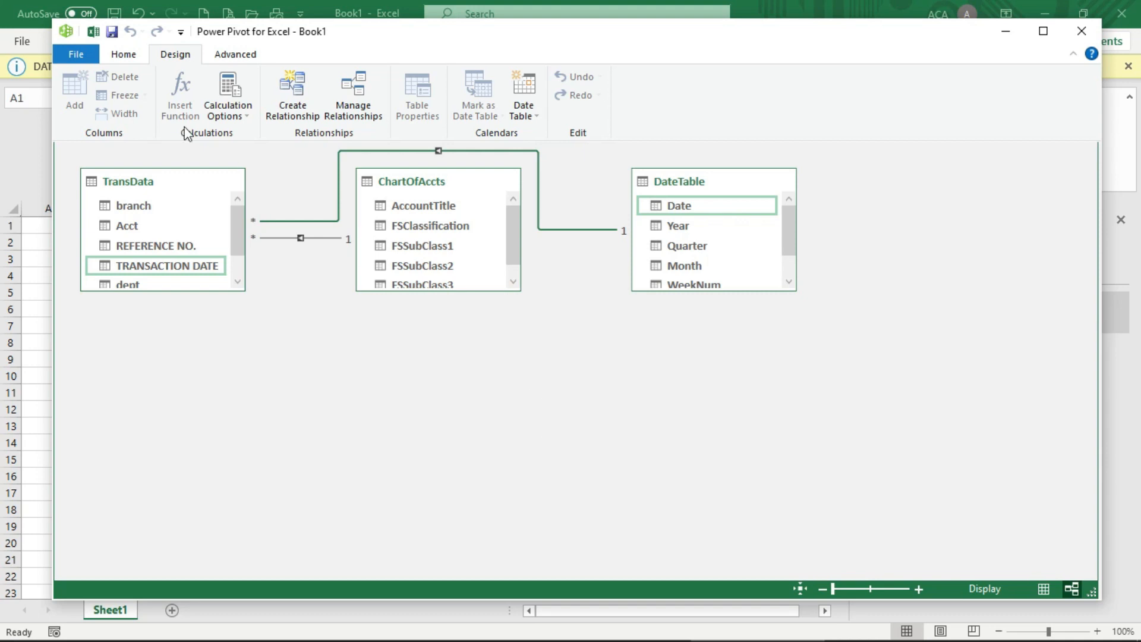
# Step: Create a PivotTable from the Data Model in the existing worksheet at Sheet1 cell A1
pyautogui.click(124, 54)
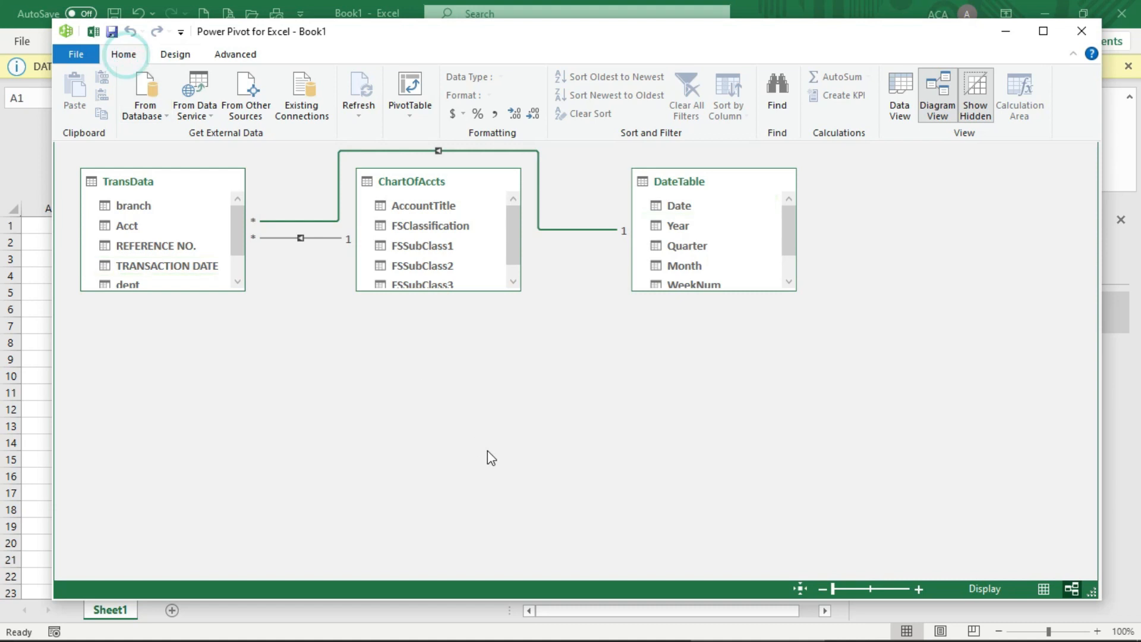
pyautogui.click(417, 113)
pyautogui.click(437, 134)
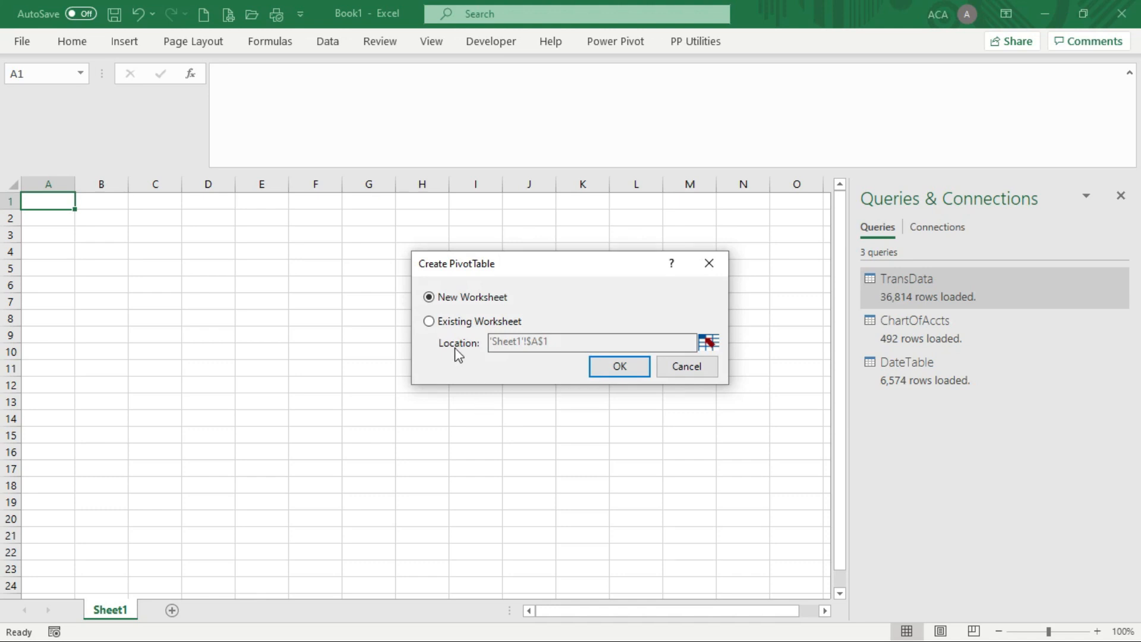
pyautogui.click(430, 322)
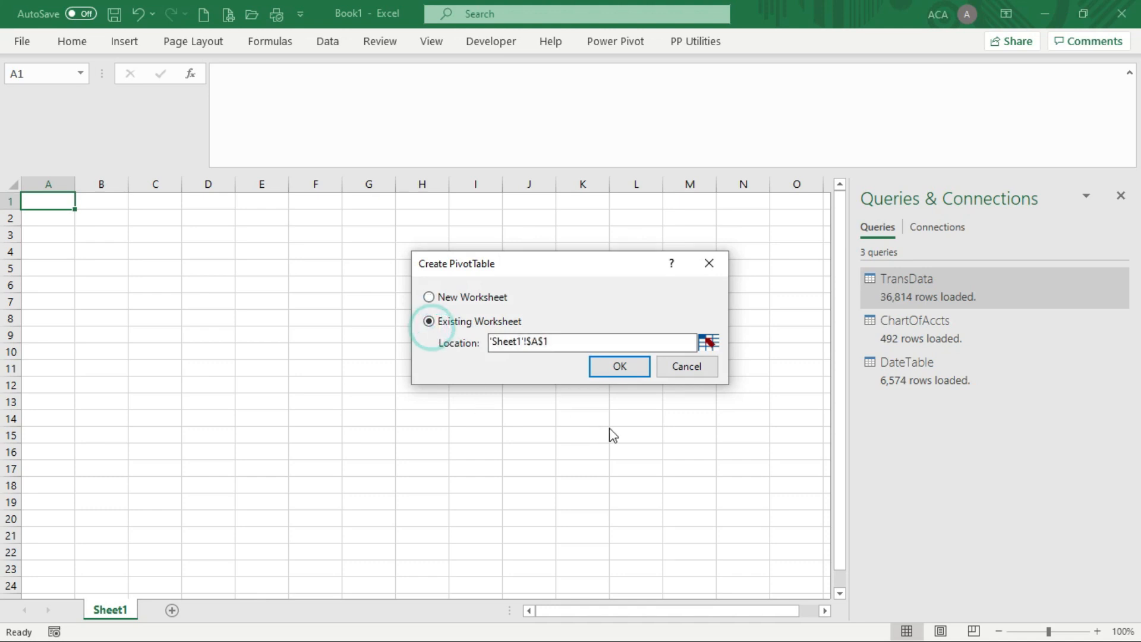
pyautogui.click(618, 366)
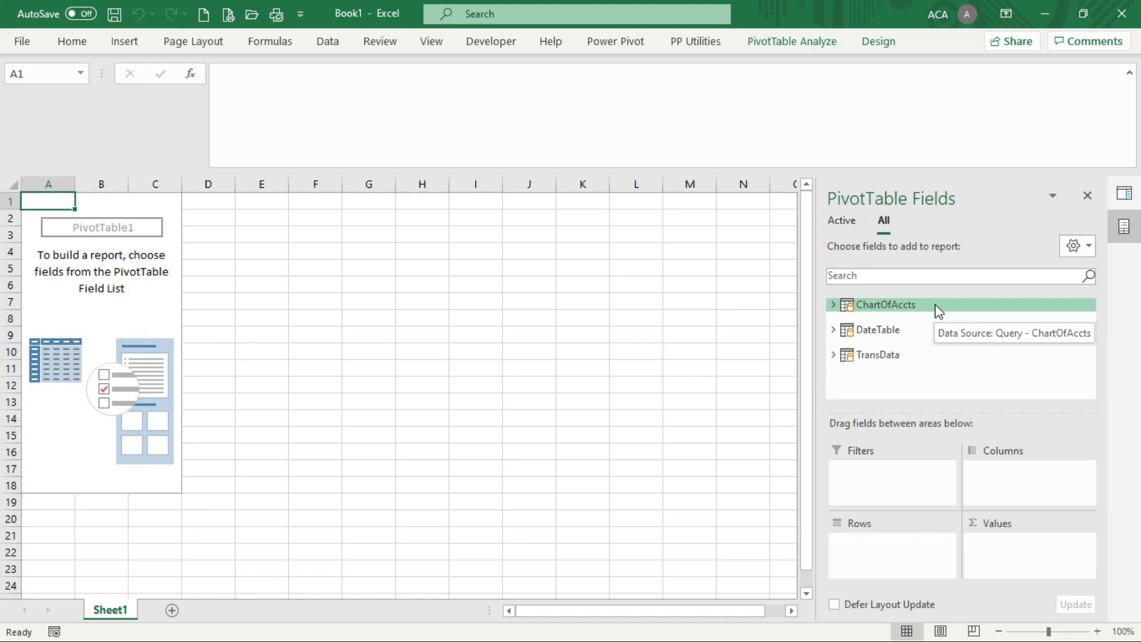
# Step: Add FSClassification and FSSubClass1 from ChartOfAccts as PivotTable rows and move Income above Expense within IS
pyautogui.click(834, 305)
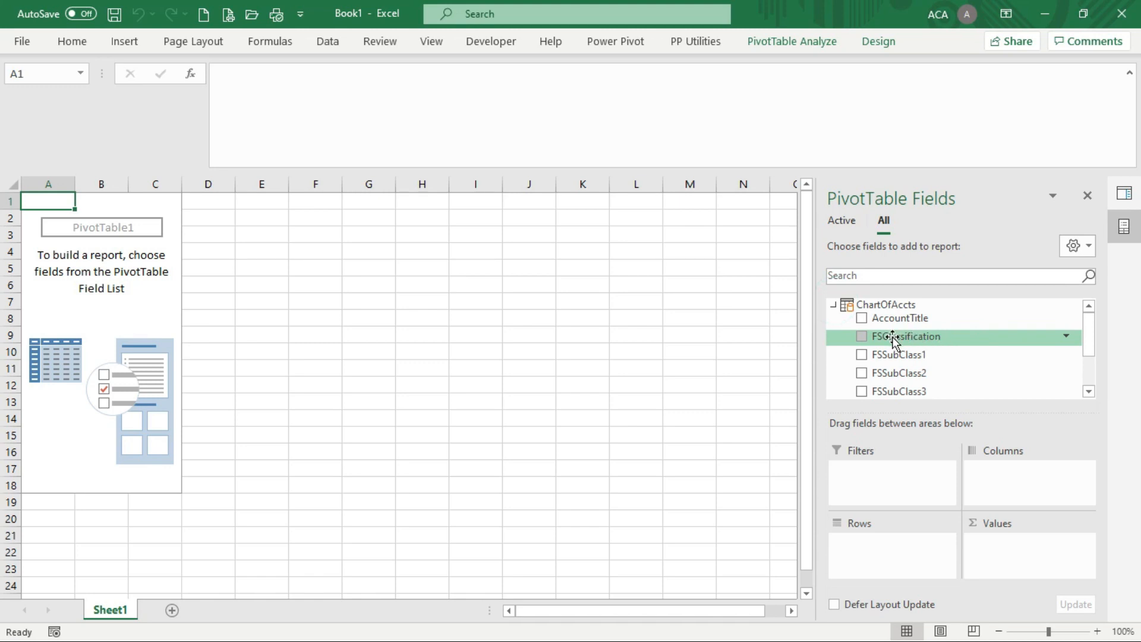
pyautogui.moveTo(872, 339); pyautogui.dragTo(853, 556)
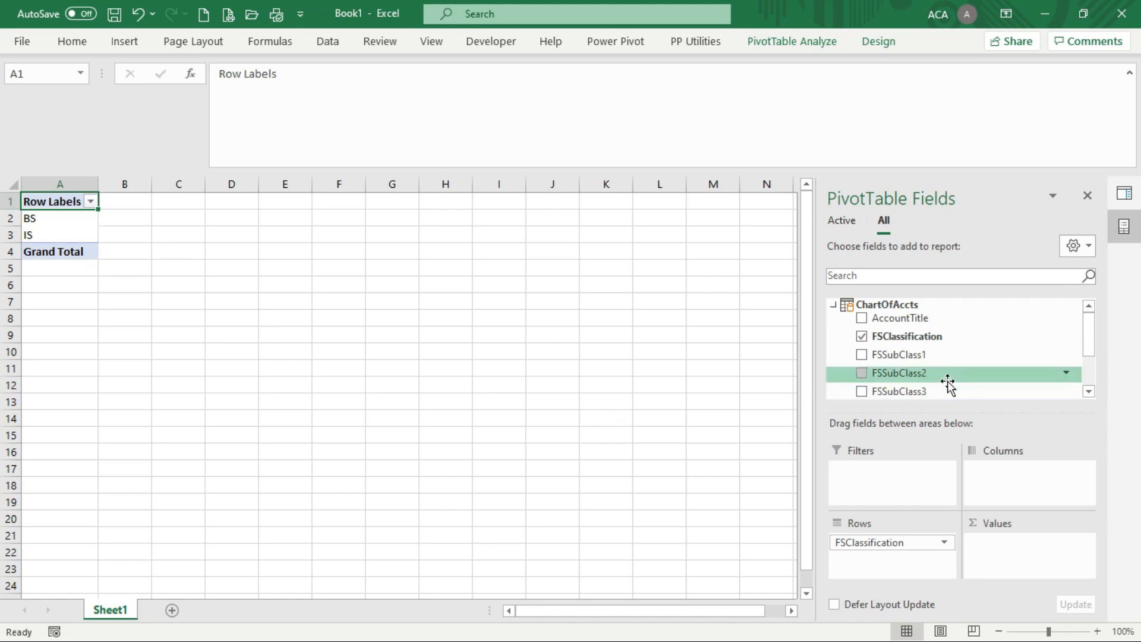
pyautogui.click(863, 356)
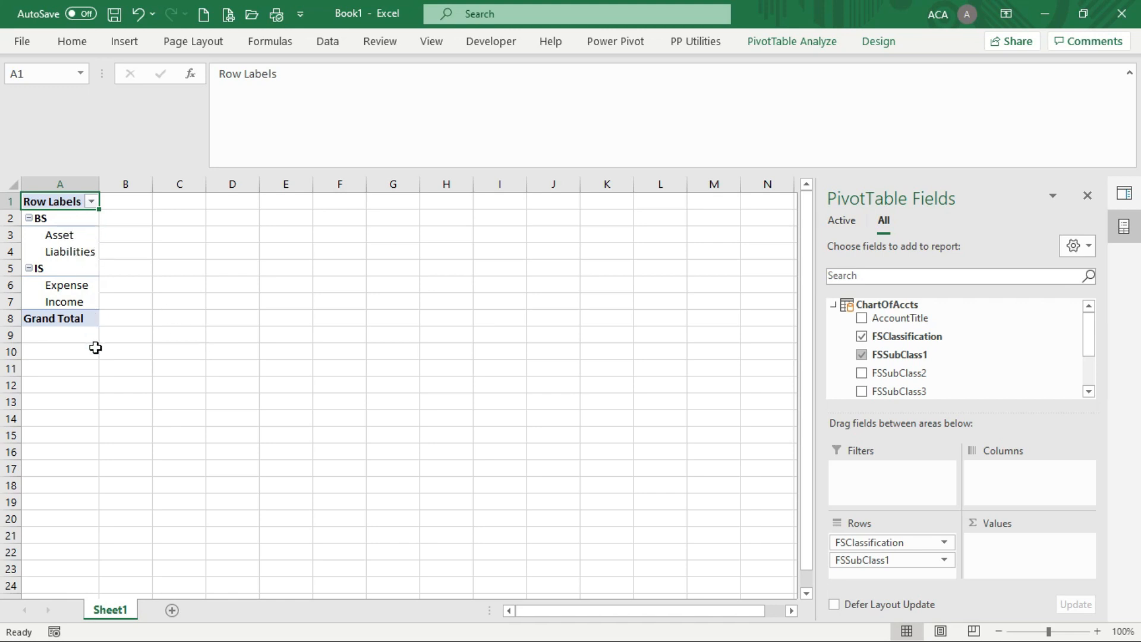
pyautogui.click(77, 304)
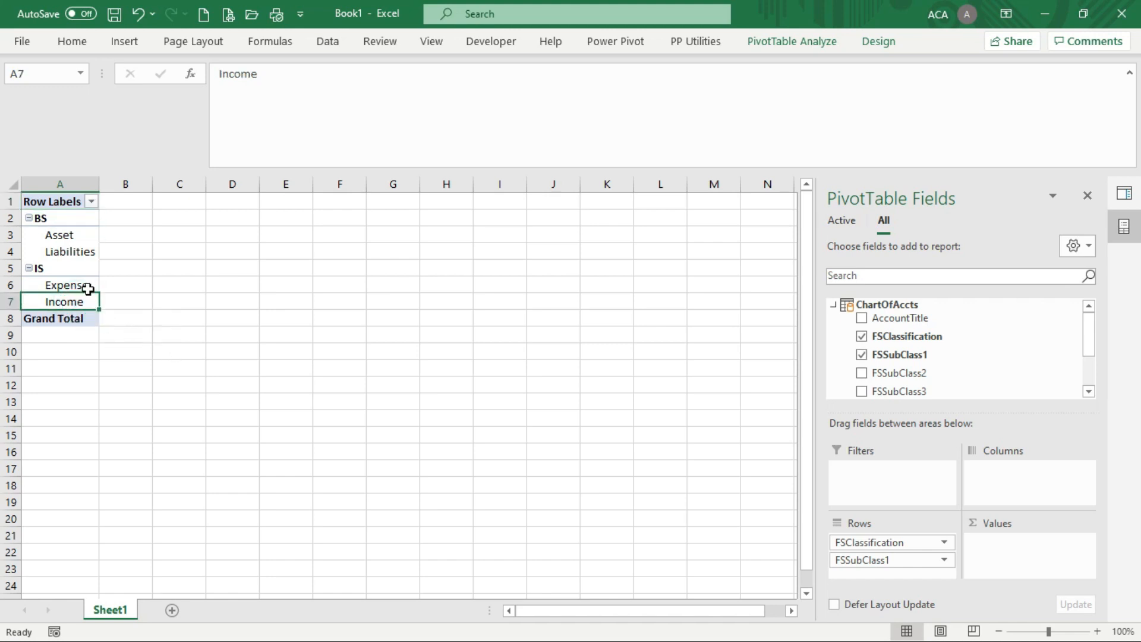
pyautogui.moveTo(92, 299); pyautogui.dragTo(92, 284)
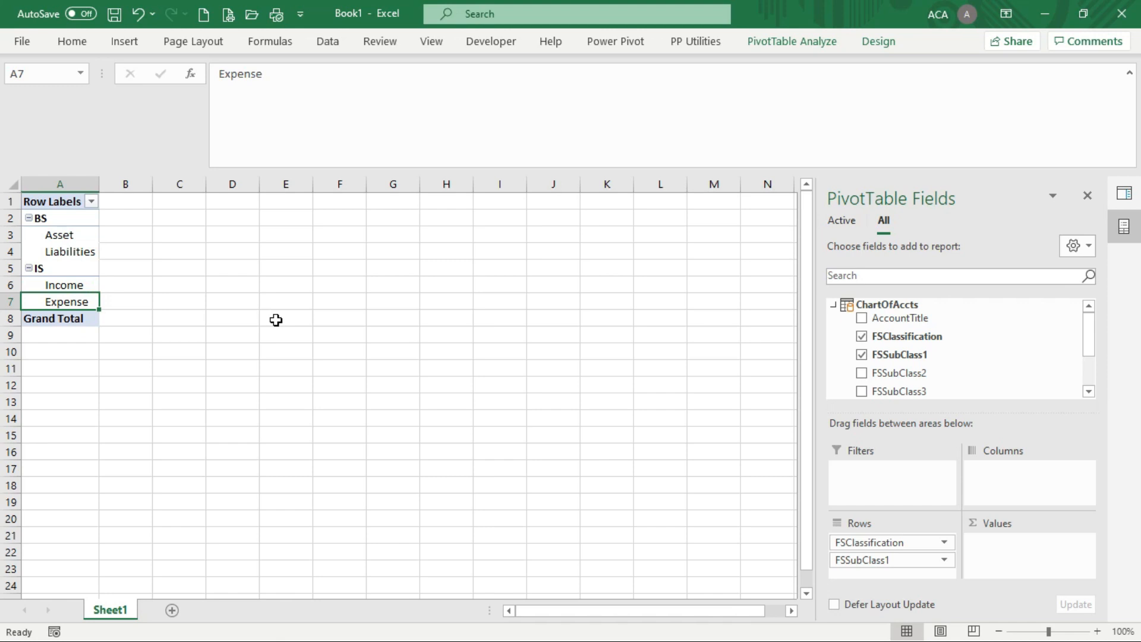
# Step: Add FSSubClass2 to the PivotTable rows and order Income as Service Income, Other Service Income, Selling Income, Other Income
pyautogui.click(862, 373)
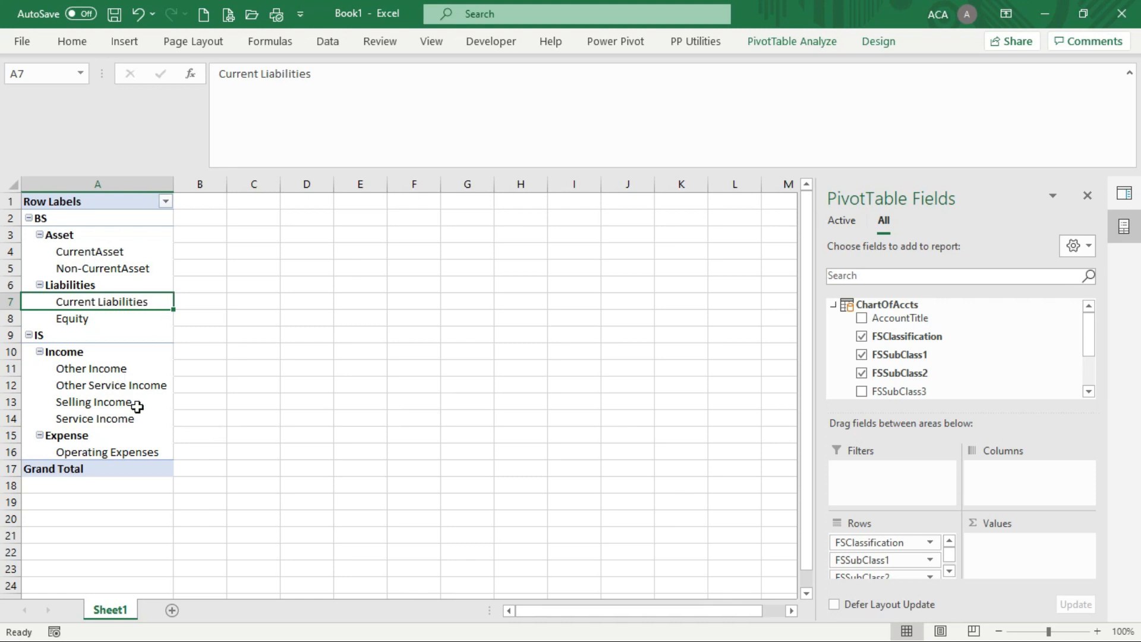
pyautogui.click(115, 420)
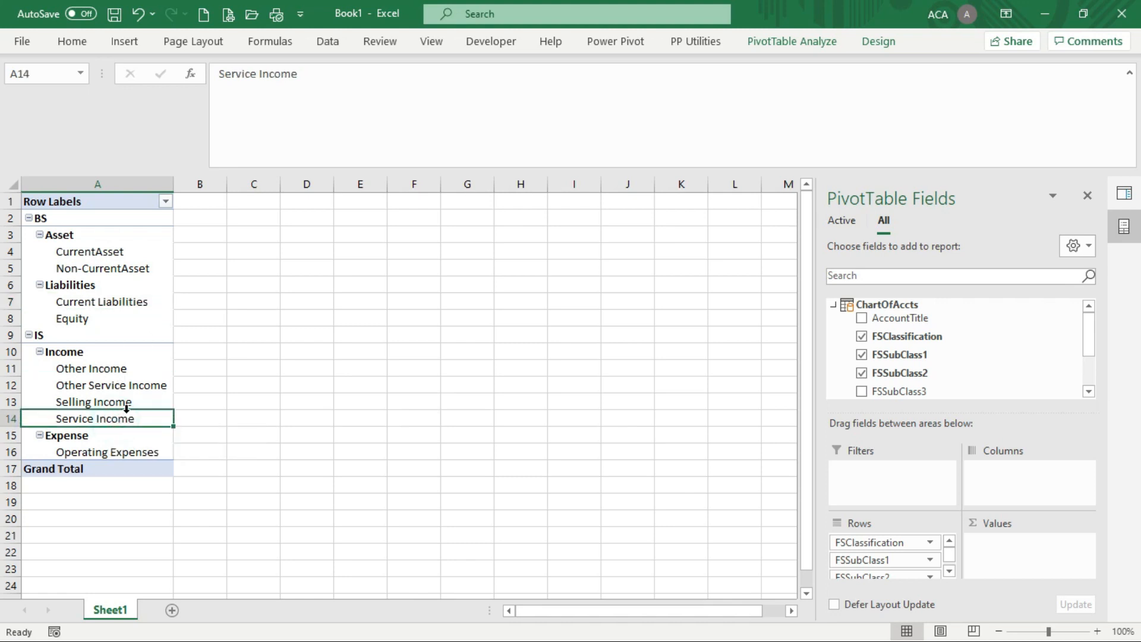
pyautogui.click(127, 409)
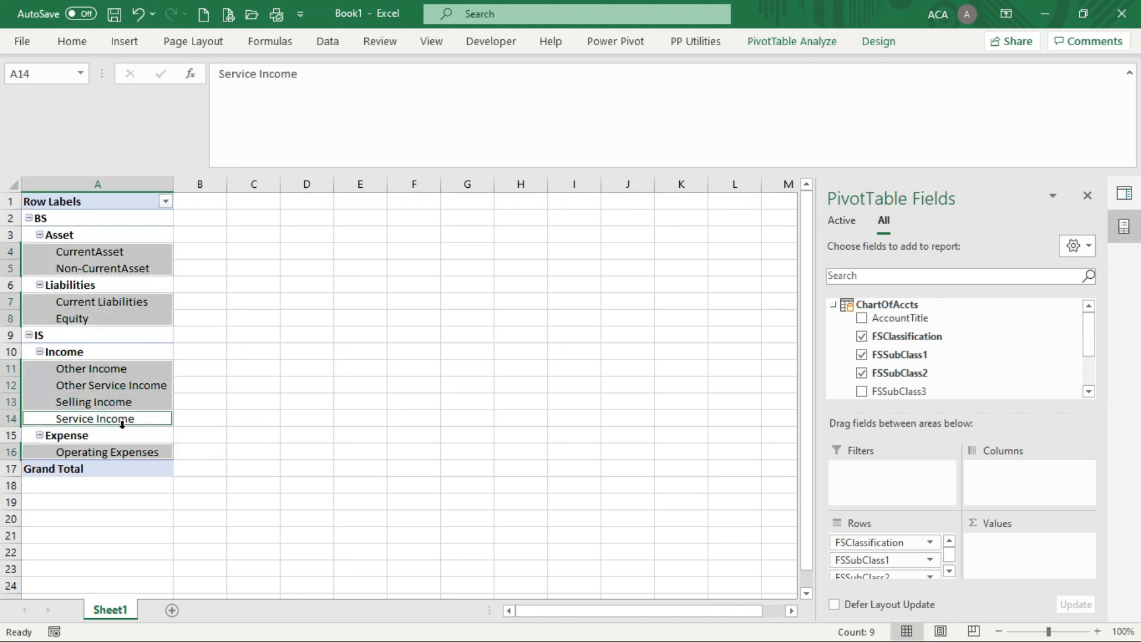
pyautogui.click(122, 412)
pyautogui.moveTo(128, 406); pyautogui.dragTo(127, 378)
pyautogui.click(121, 402)
pyautogui.click(124, 418)
pyautogui.moveTo(124, 419); pyautogui.dragTo(132, 396)
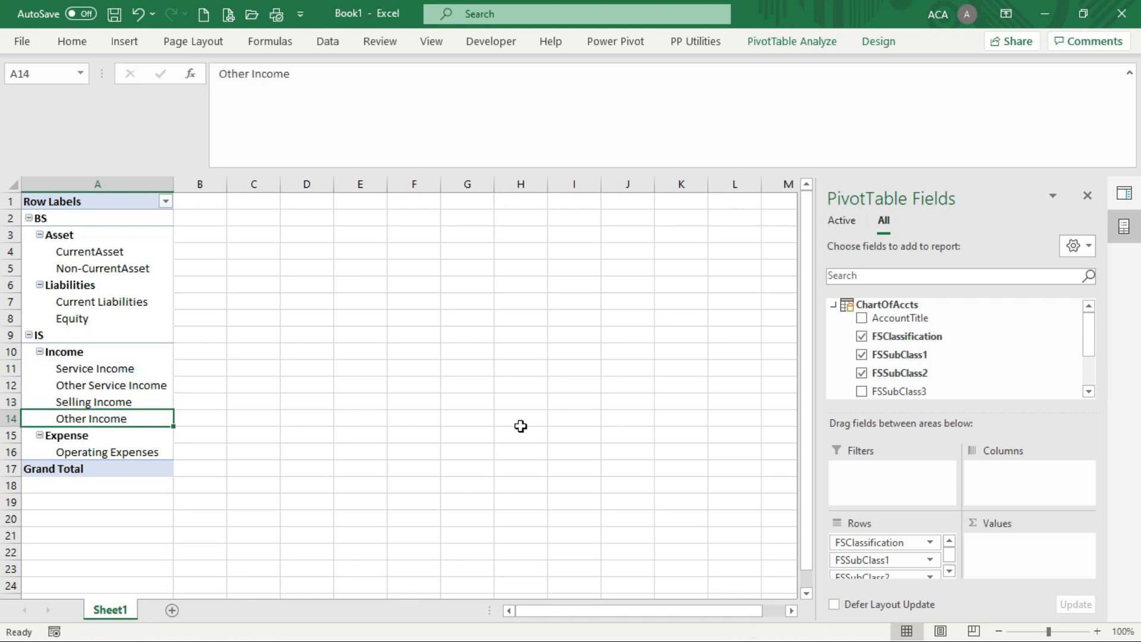
# Step: Add FSSubClass3 from ChartOfAccts as the innermost PivotTable row level and look through the expanded account list
pyautogui.click(861, 391)
pyautogui.scroll(-14, 331, 441)
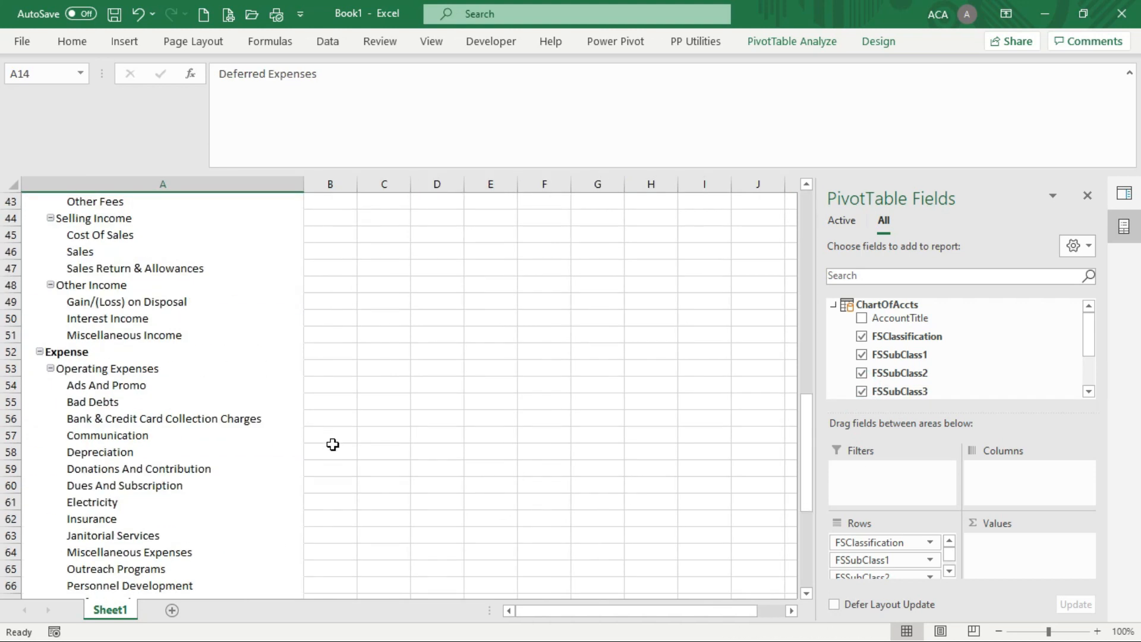
pyautogui.scroll(14, 333, 443)
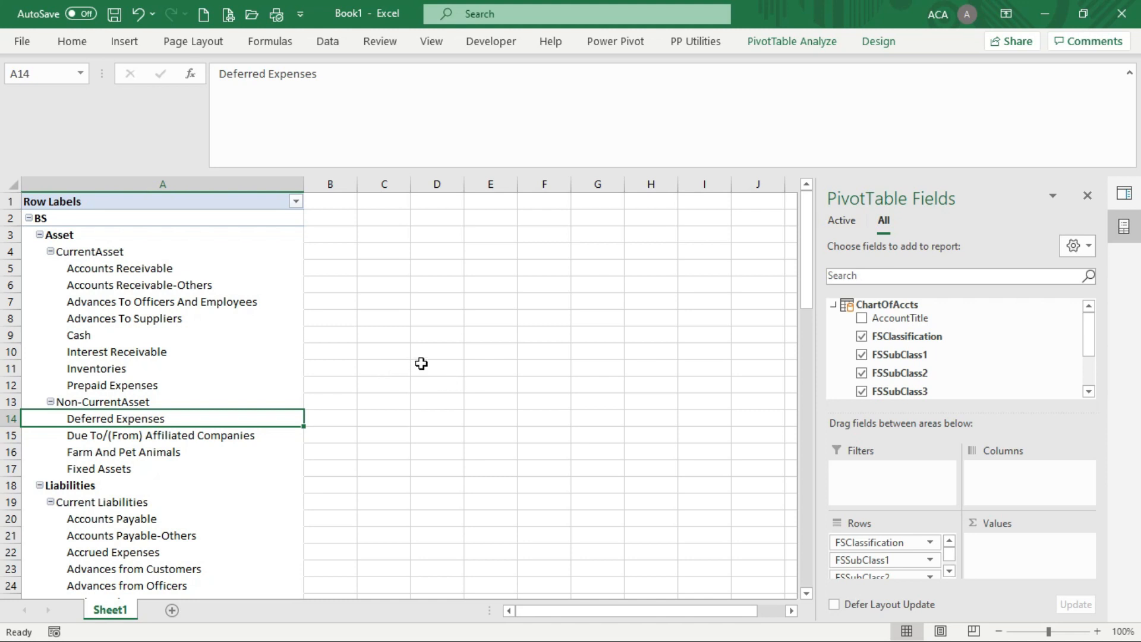
# Step: Start a new measure in the TransData table and name it FirstTransactionDate
pyautogui.moveTo(1092, 340); pyautogui.dragTo(1102, 393)
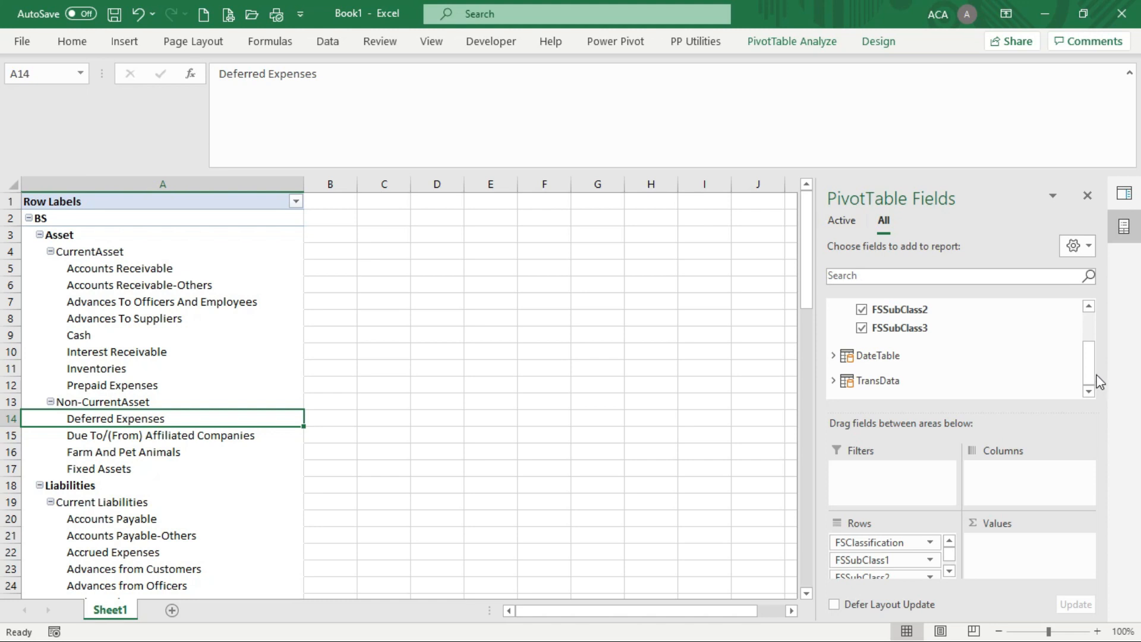
pyautogui.rightClick(927, 385)
pyautogui.click(962, 394)
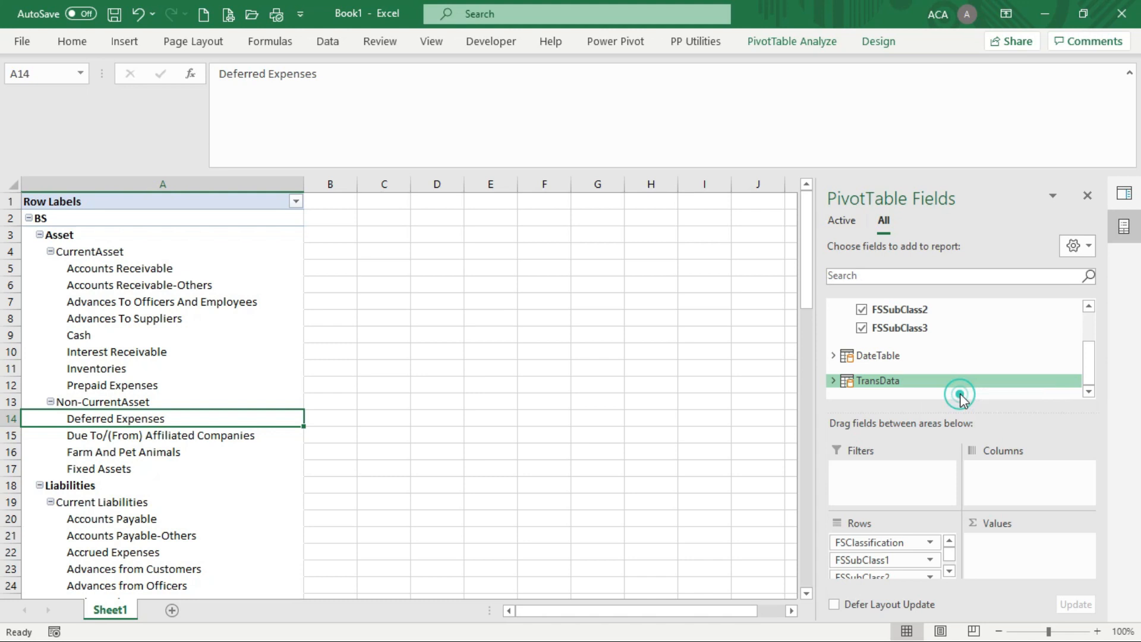
pyautogui.click(803, 109)
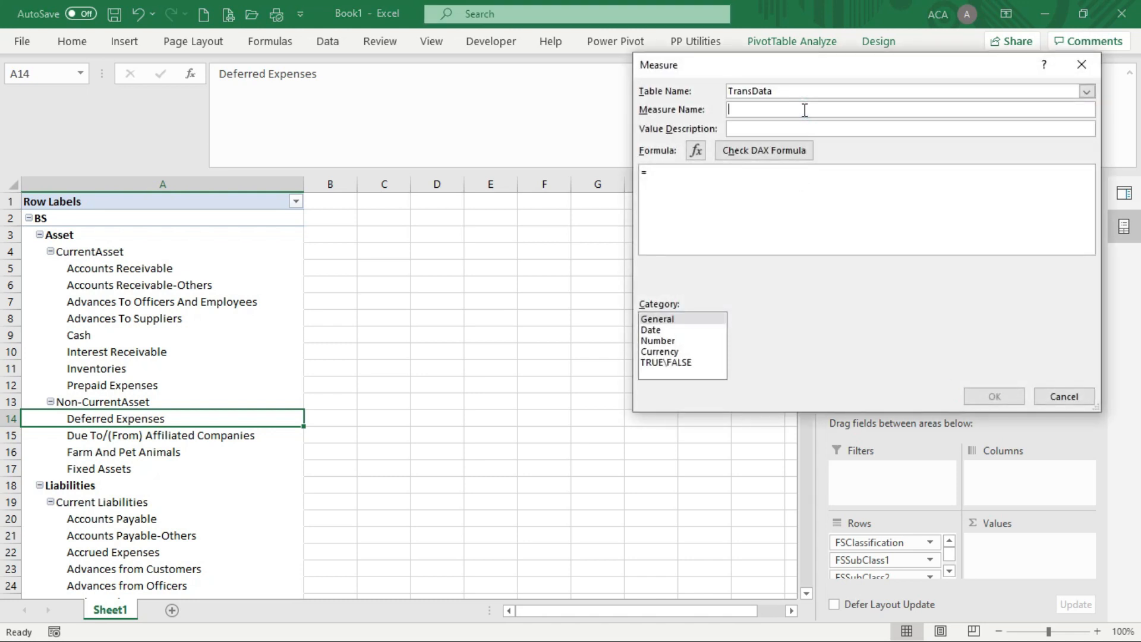
pyautogui.write('FirstTransaction')
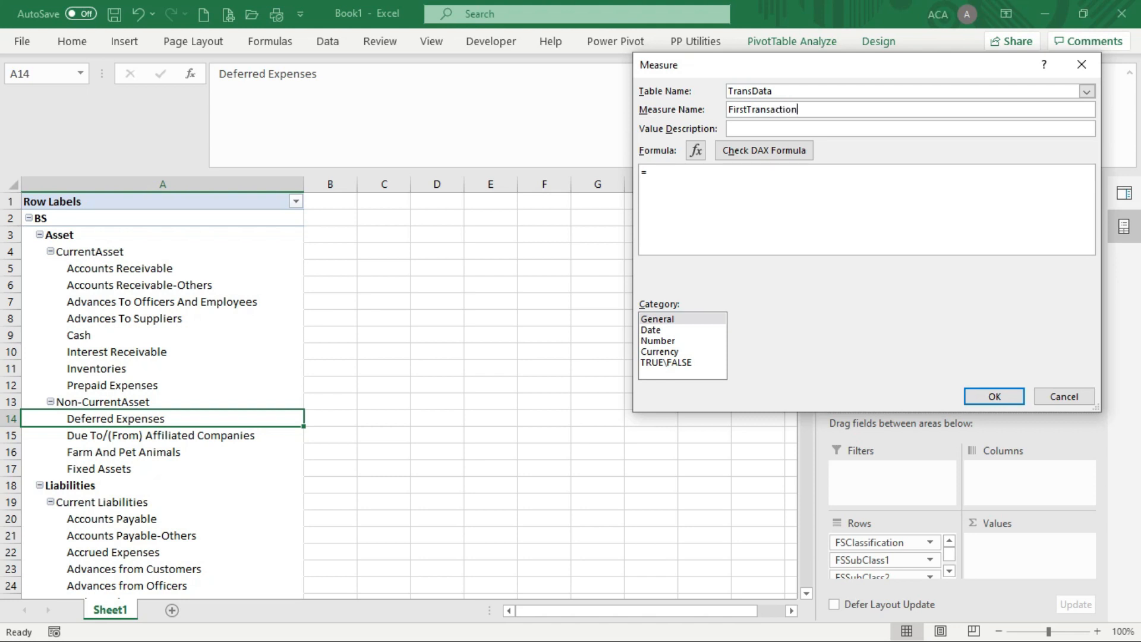
pyautogui.write('Date')
# Step: Enter =min(TransData[TRANSACTION DATE]) as the formula of the FirstTransactionDate measure
pyautogui.click(726, 174)
pyautogui.write('=min(')
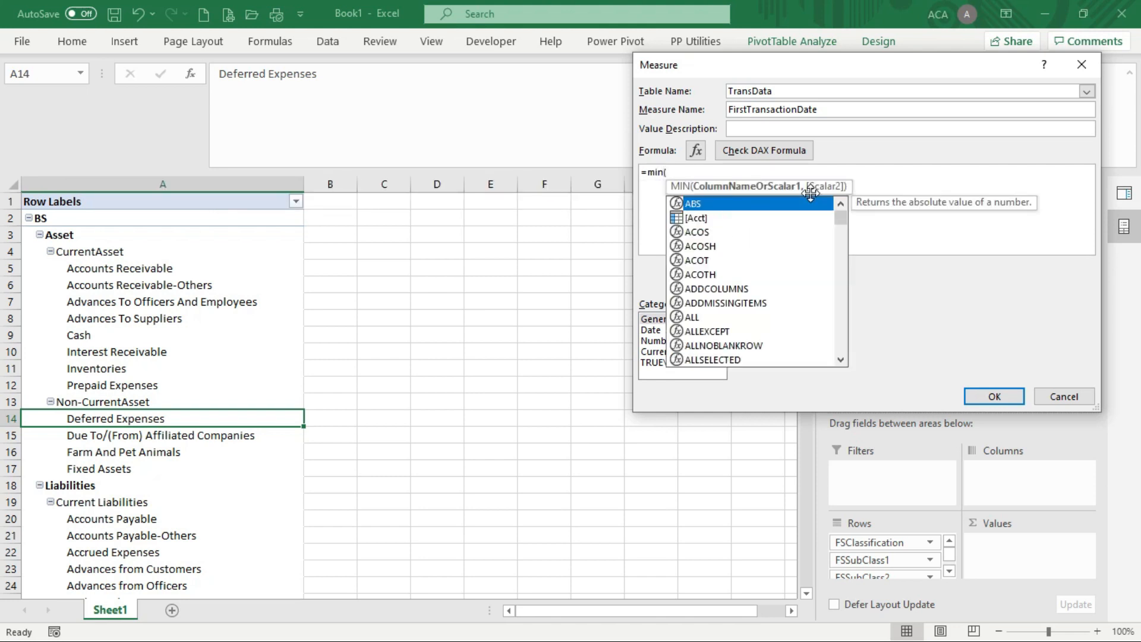
pyautogui.write("'")
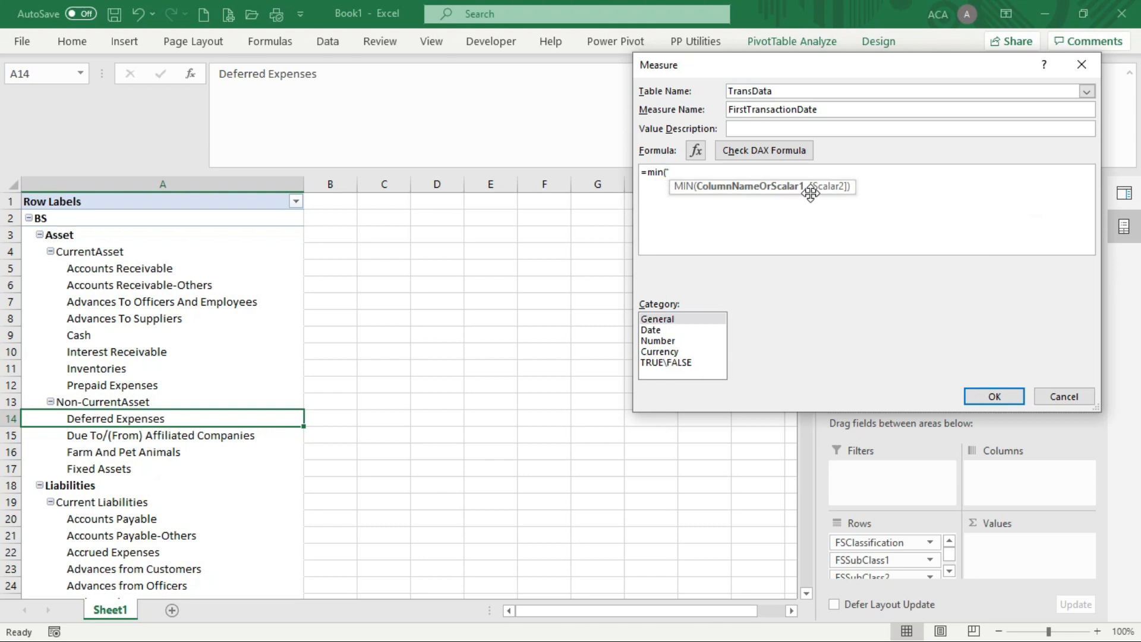
pyautogui.press('BackSpace')
pyautogui.write('tra')
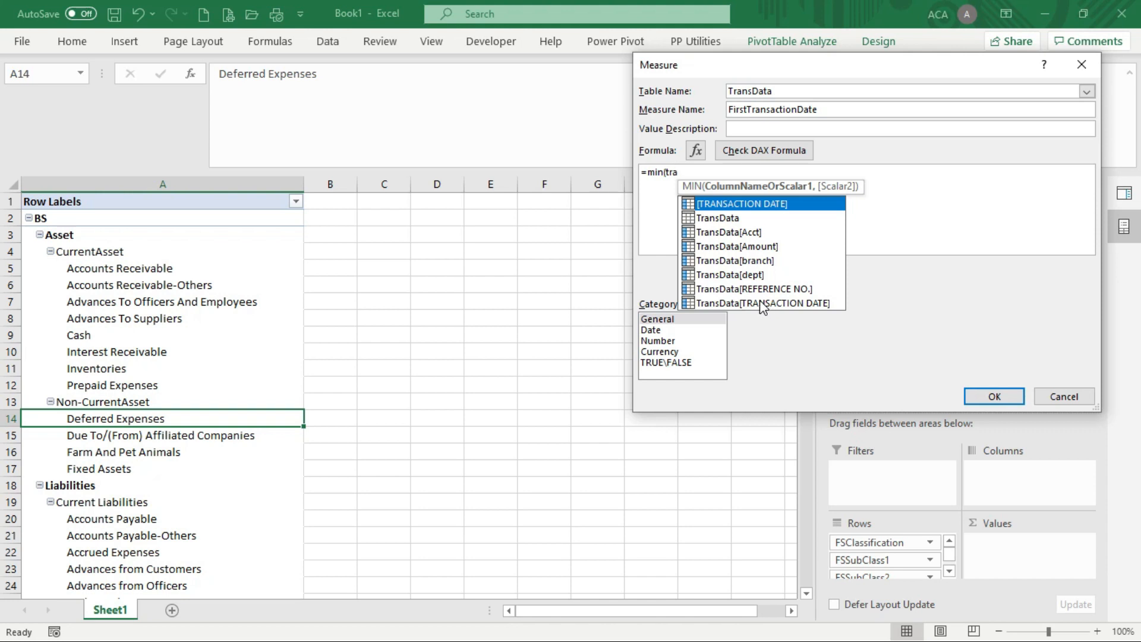
pyautogui.doubleClick(763, 304)
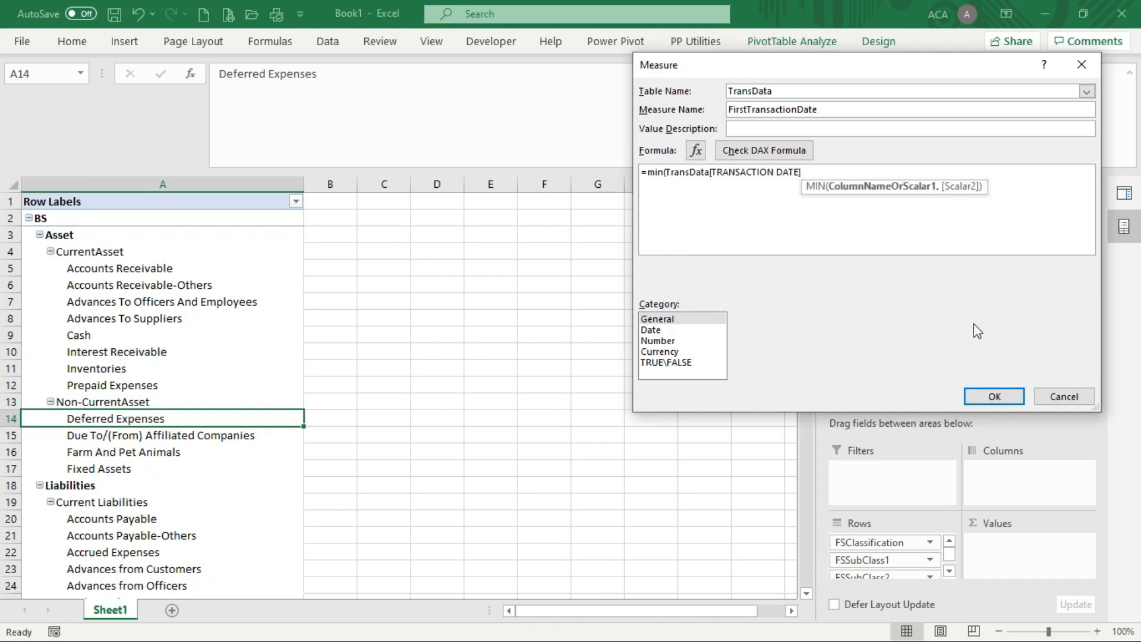
pyautogui.write(')')
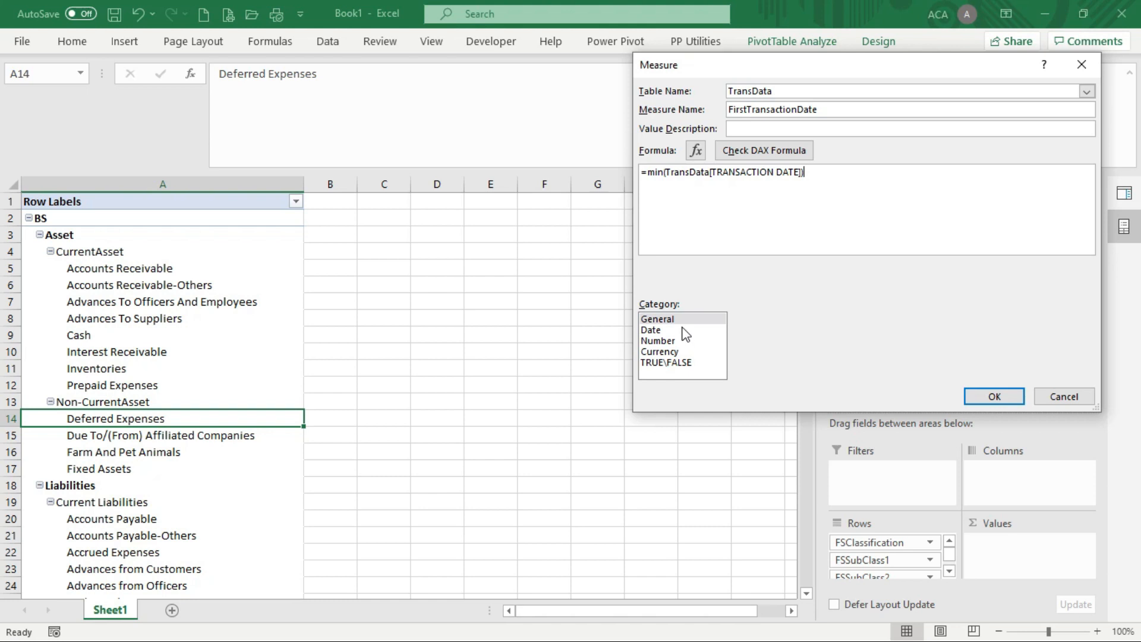
# Step: Give FirstTransactionDate the Date format *3/14/2001, then check its DAX formula and save the measure
pyautogui.click(651, 330)
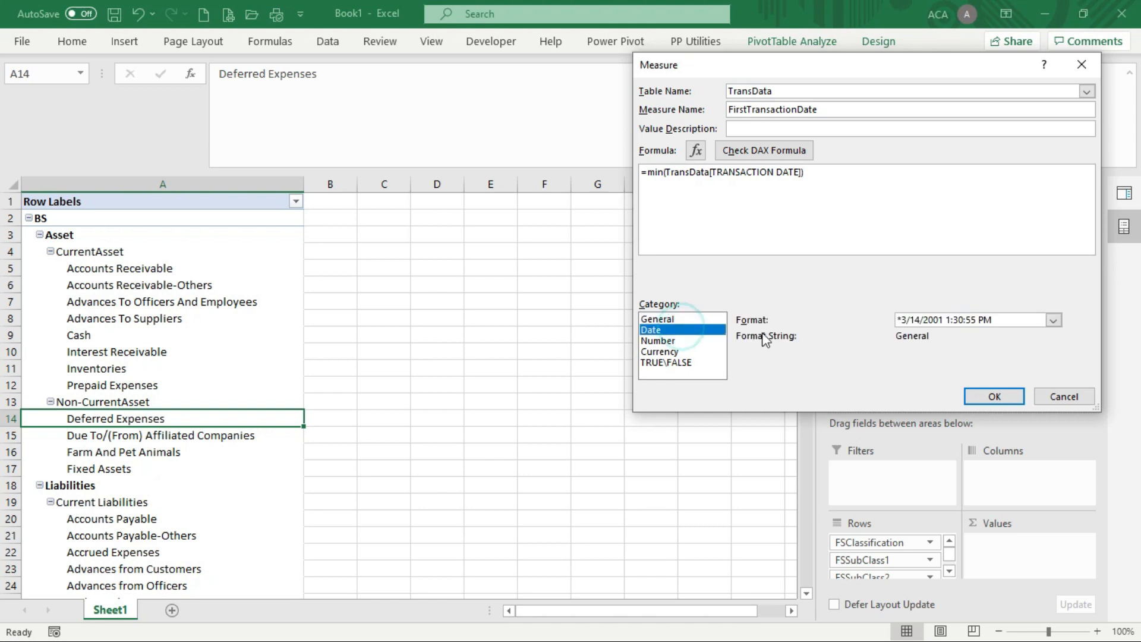
pyautogui.click(1056, 319)
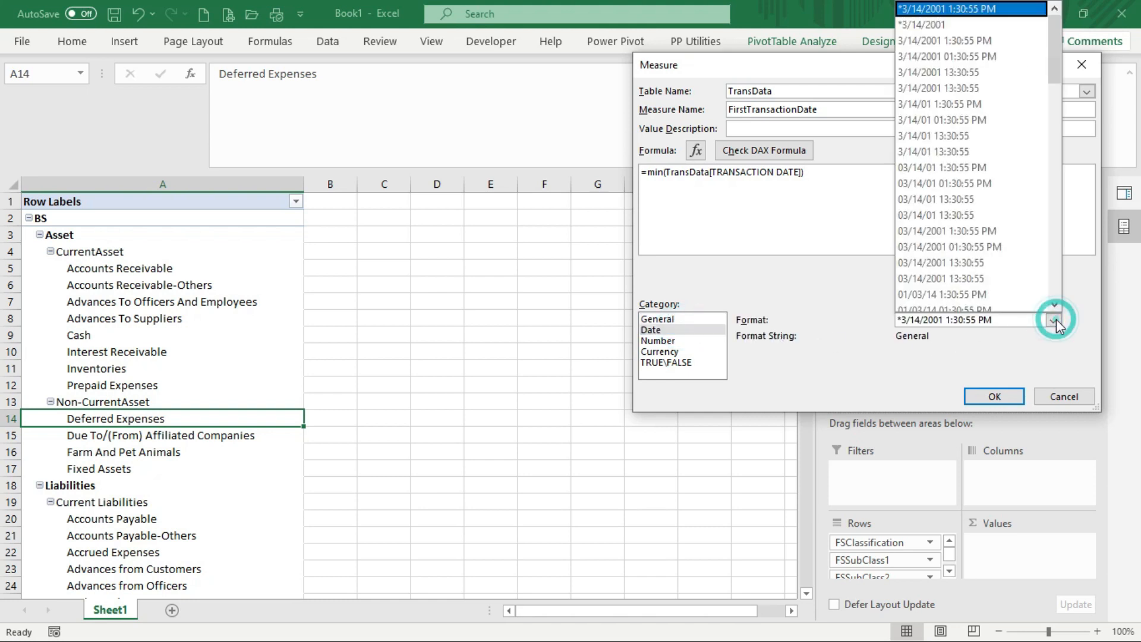
pyautogui.click(967, 25)
pyautogui.click(790, 152)
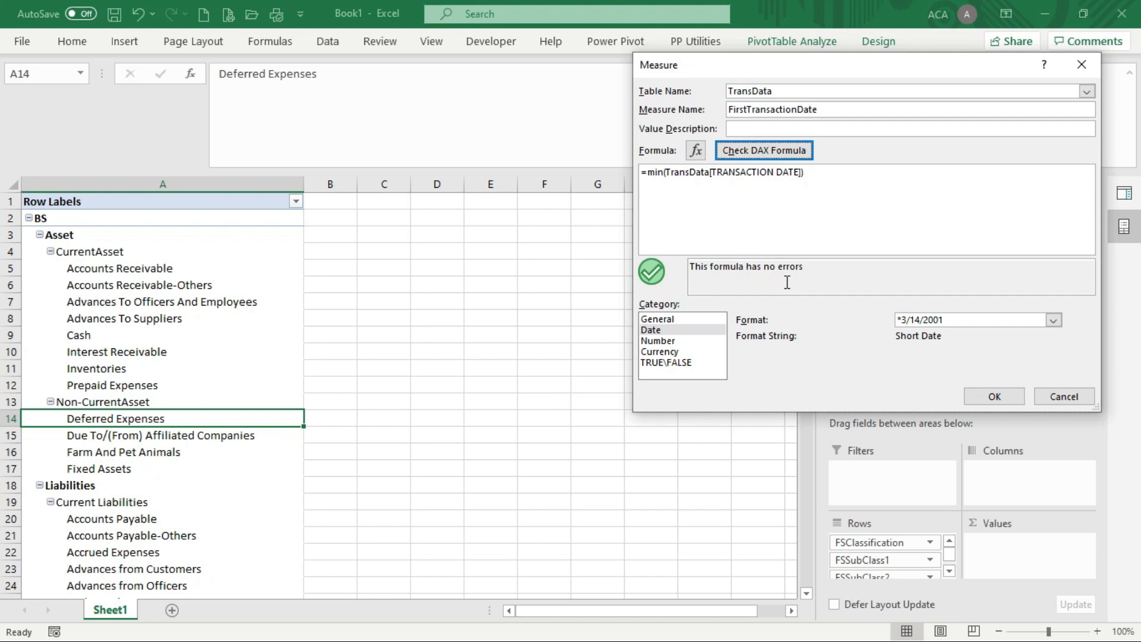
pyautogui.click(989, 395)
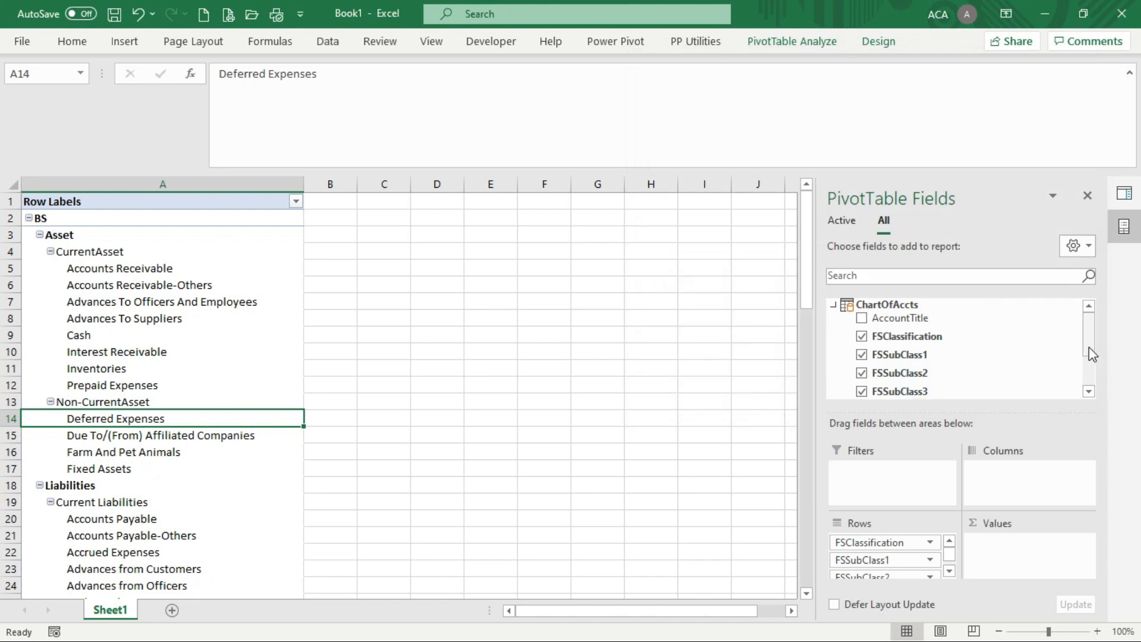
# Step: Expand TransData's fields and start another measure in that table named LastTransactionDate
pyautogui.moveTo(1089, 347); pyautogui.dragTo(1090, 398)
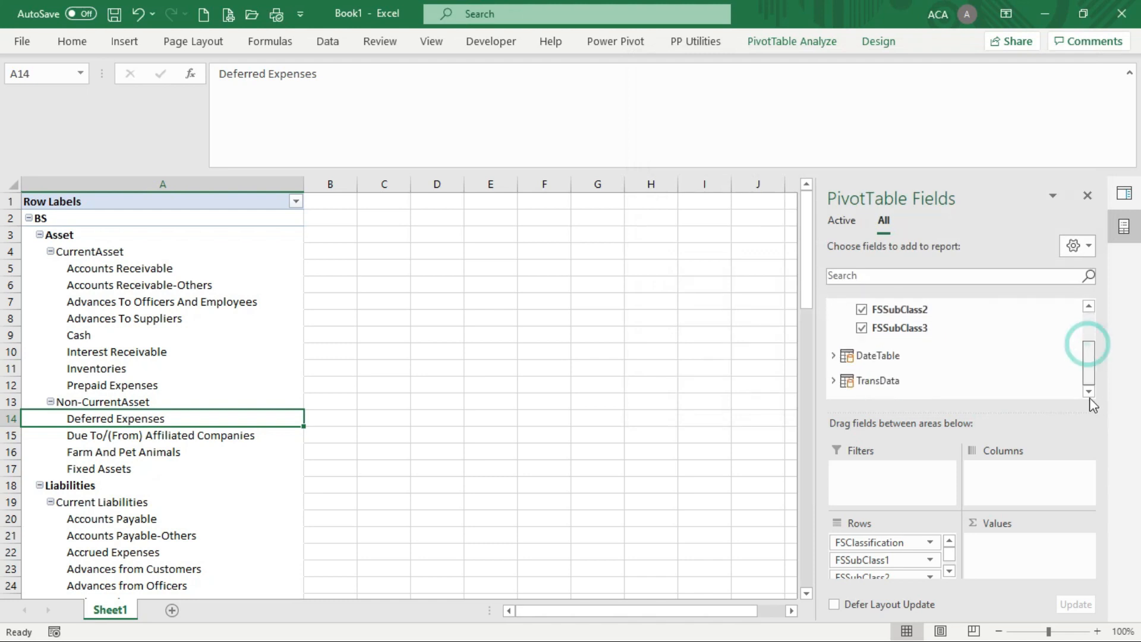
pyautogui.click(834, 381)
pyautogui.moveTo(1094, 362); pyautogui.dragTo(1090, 367)
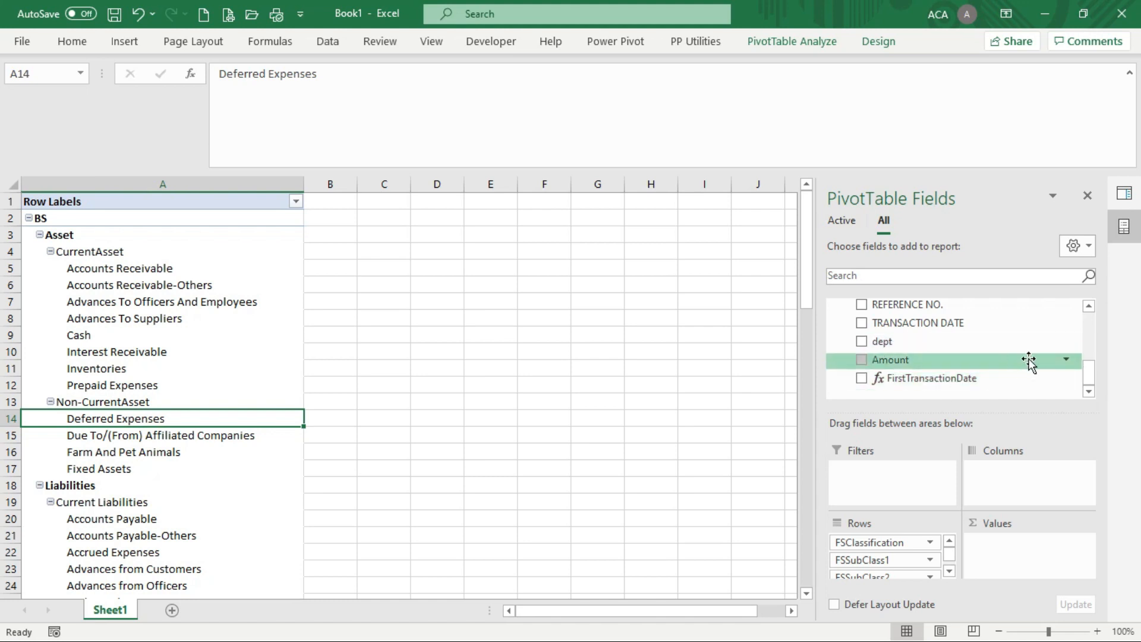
pyautogui.moveTo(1090, 385); pyautogui.dragTo(1090, 359)
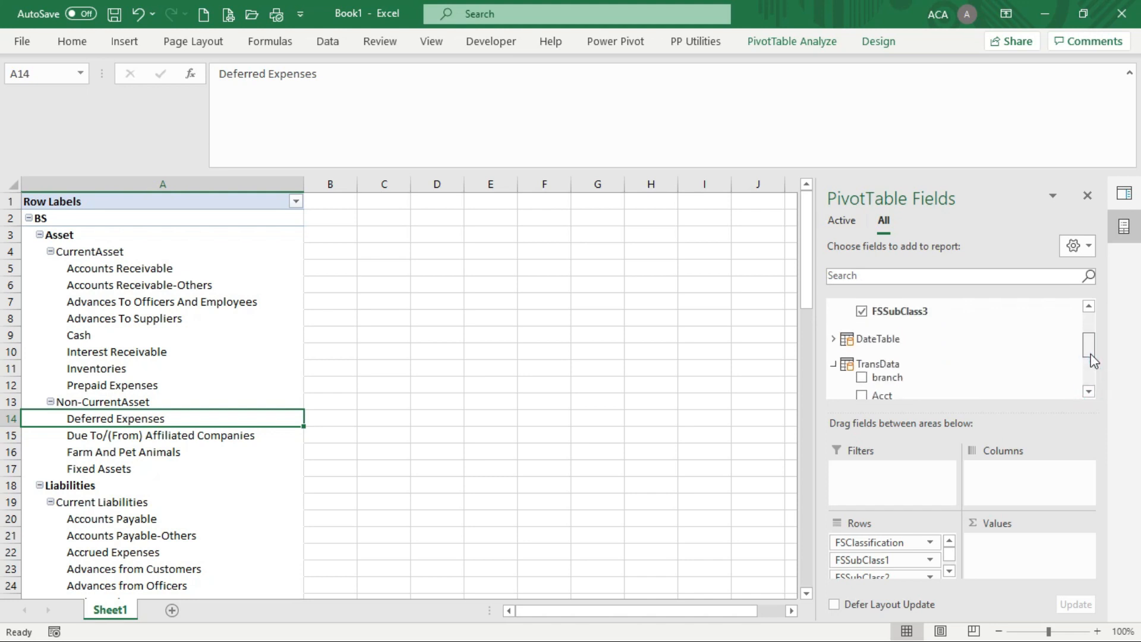
pyautogui.rightClick(909, 369)
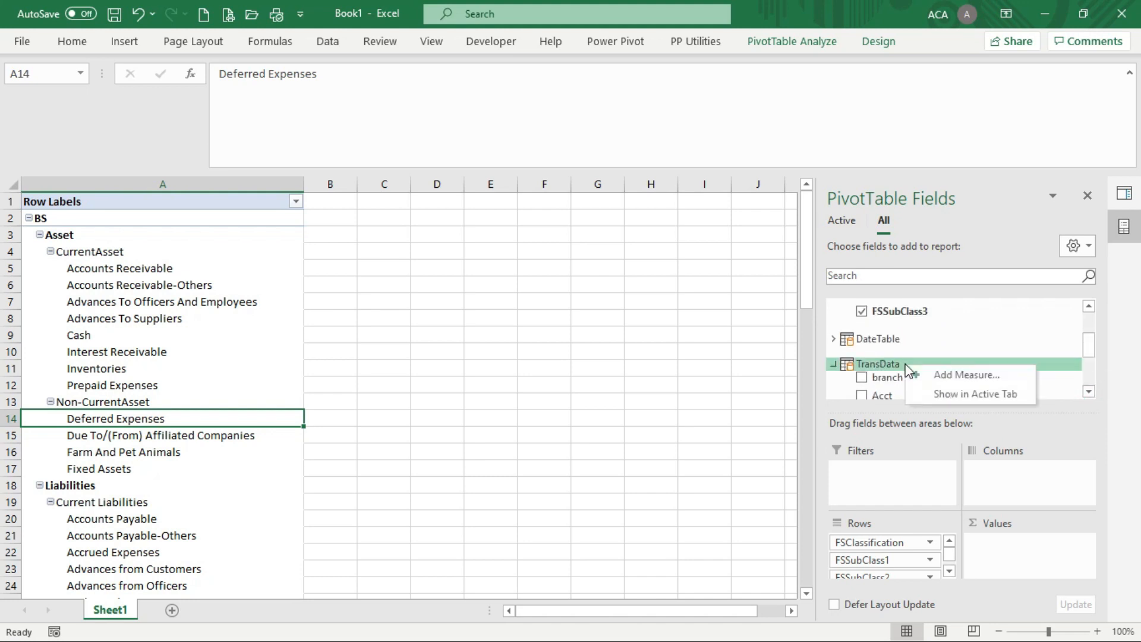
pyautogui.click(968, 375)
pyautogui.click(784, 111)
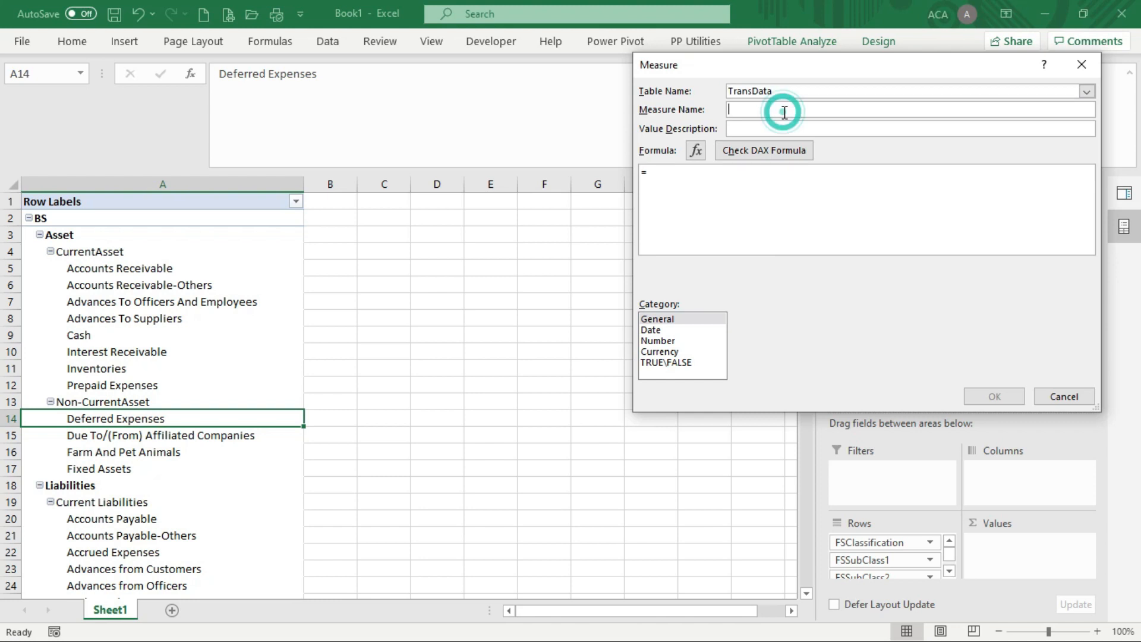
pyautogui.write('Las')
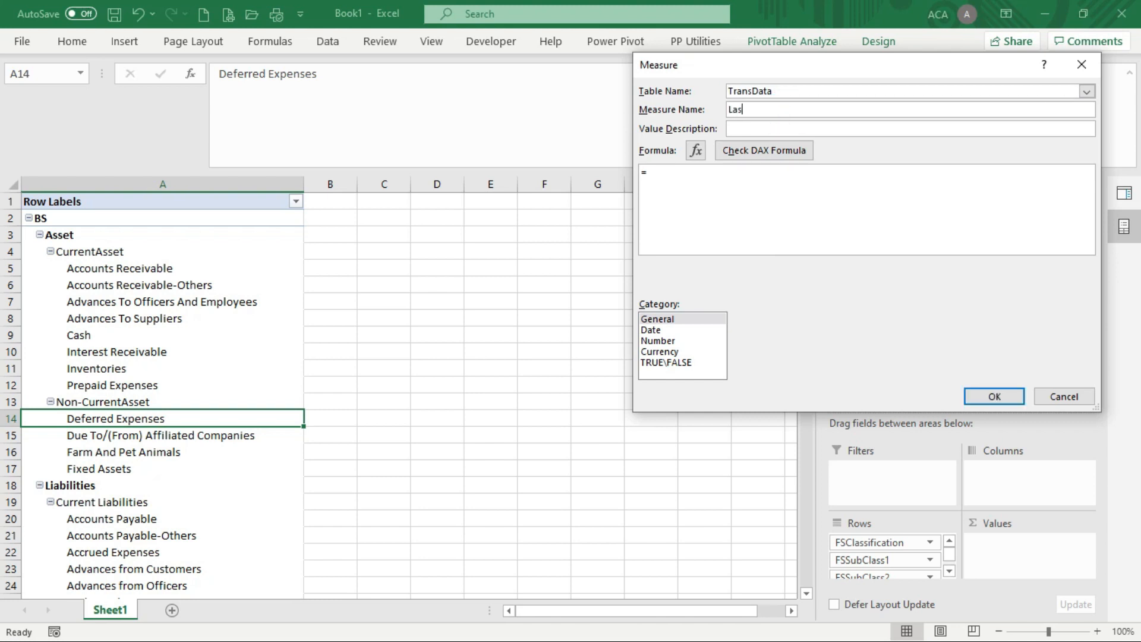
pyautogui.write('tTrans')
pyautogui.write('actp')
pyautogui.write('ionDate')
# Step: Enter =max(TransData[TRANSACTION DATE]) as the formula of the LastTransactionDate measure
pyautogui.click(775, 174)
pyautogui.write('max(')
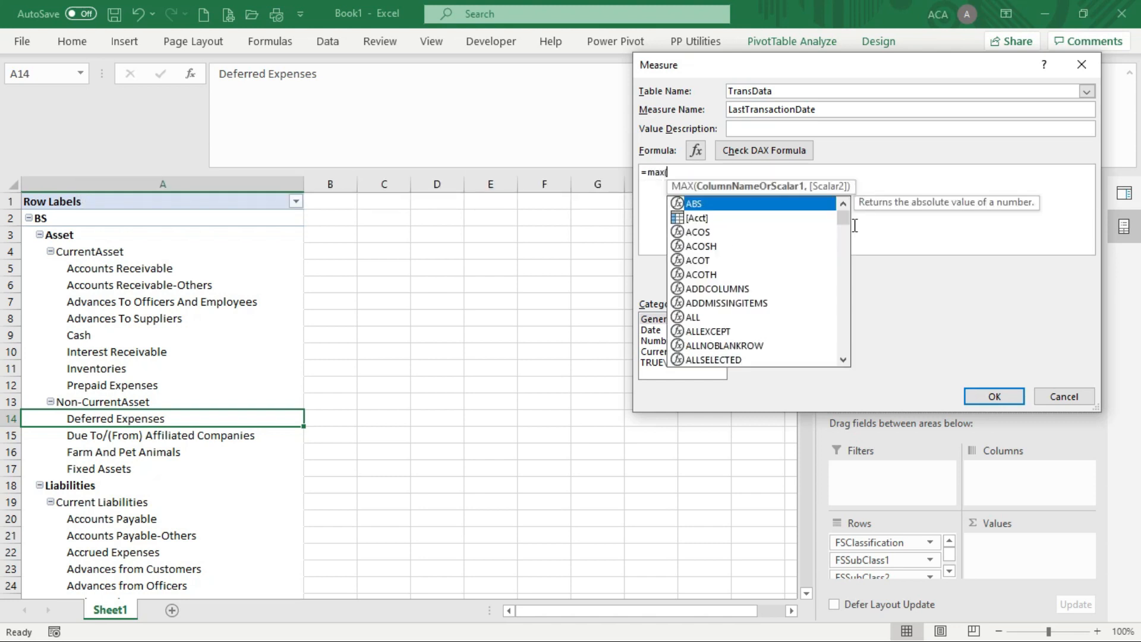
pyautogui.write('tr')
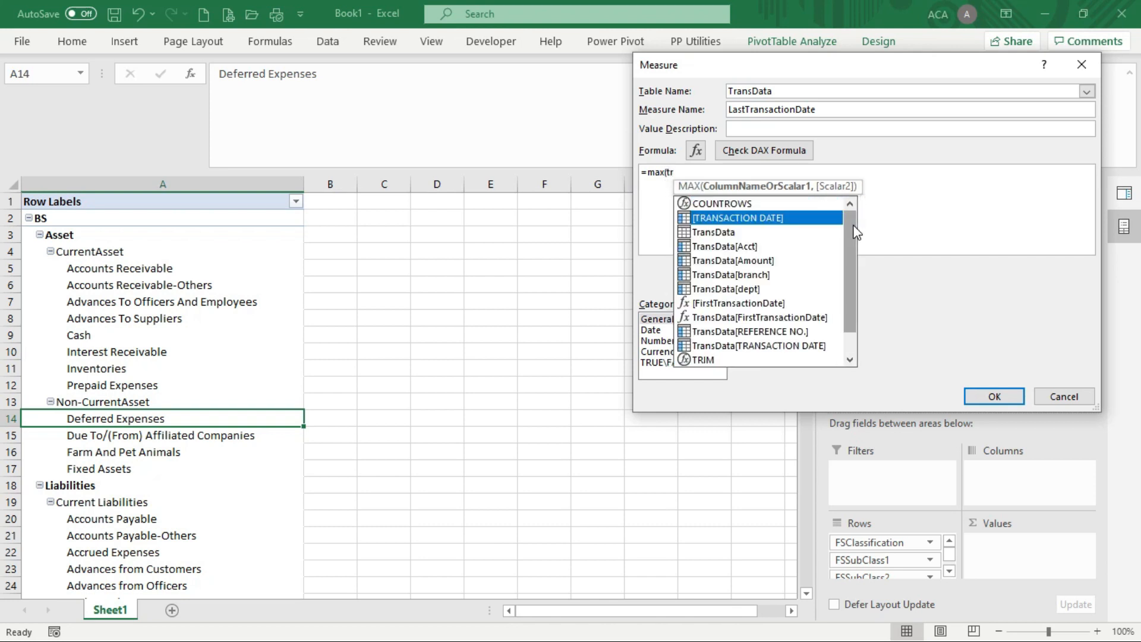
pyautogui.doubleClick(779, 346)
pyautogui.write(')')
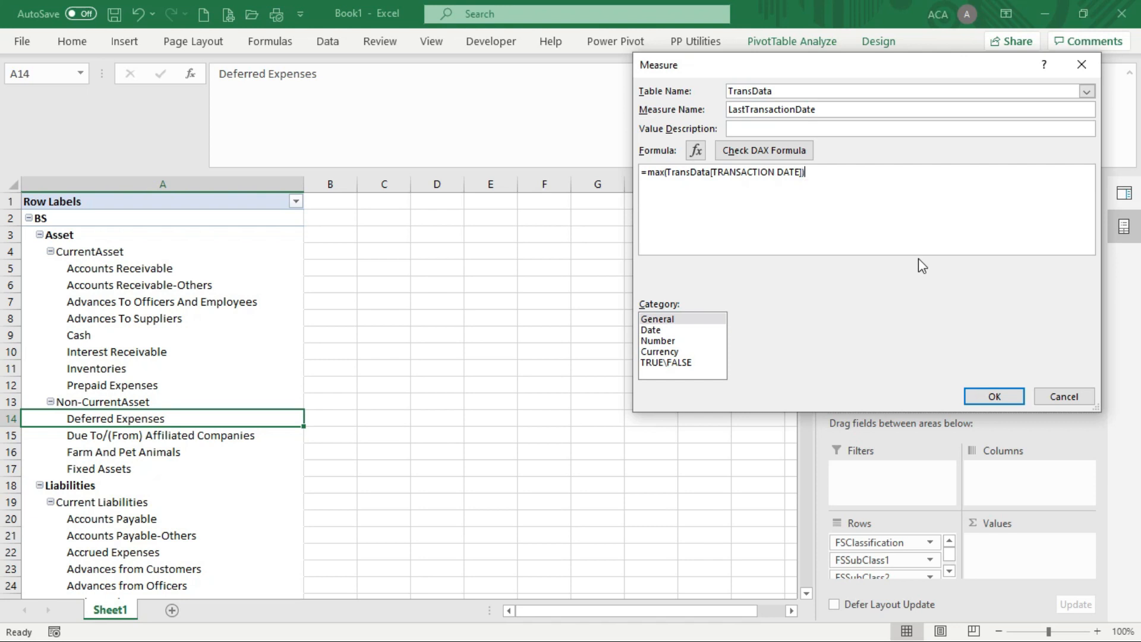
# Step: Give LastTransactionDate the Date format *3/14/2001, then check its DAX formula and save the measure
pyautogui.click(662, 330)
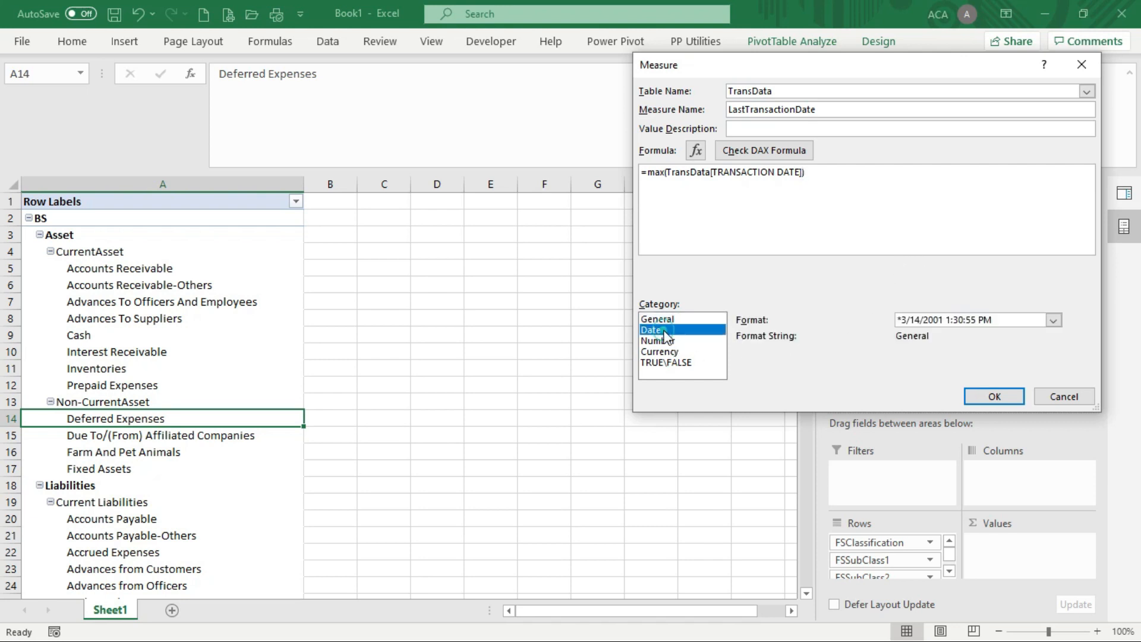
pyautogui.click(1053, 321)
pyautogui.click(936, 25)
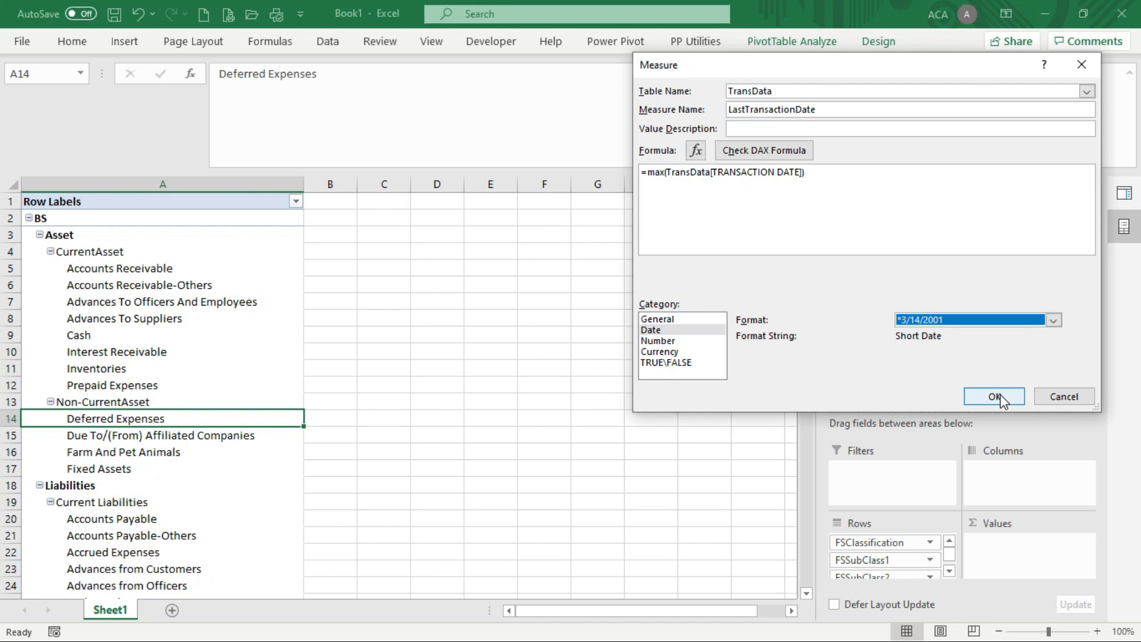
pyautogui.click(773, 151)
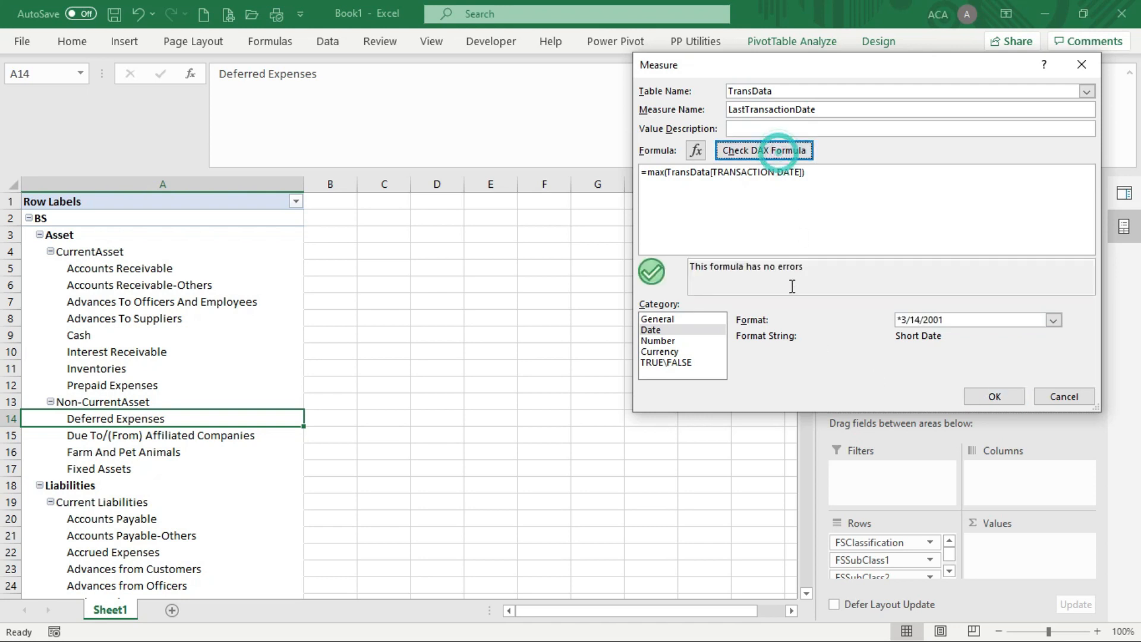
pyautogui.click(993, 396)
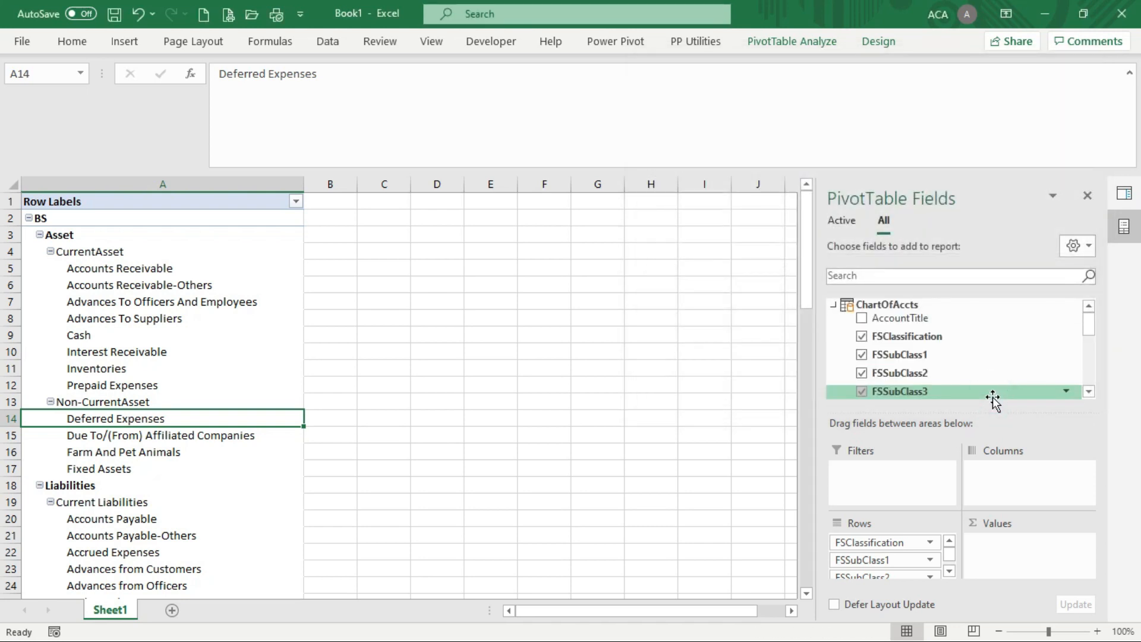
# Step: Start a new measure in the TransData table and name it Total
pyautogui.moveTo(1088, 324)
pyautogui.mouseDown()
pyautogui.moveTo(1090, 378)
pyautogui.moveTo(1089, 320)
pyautogui.mouseUp()
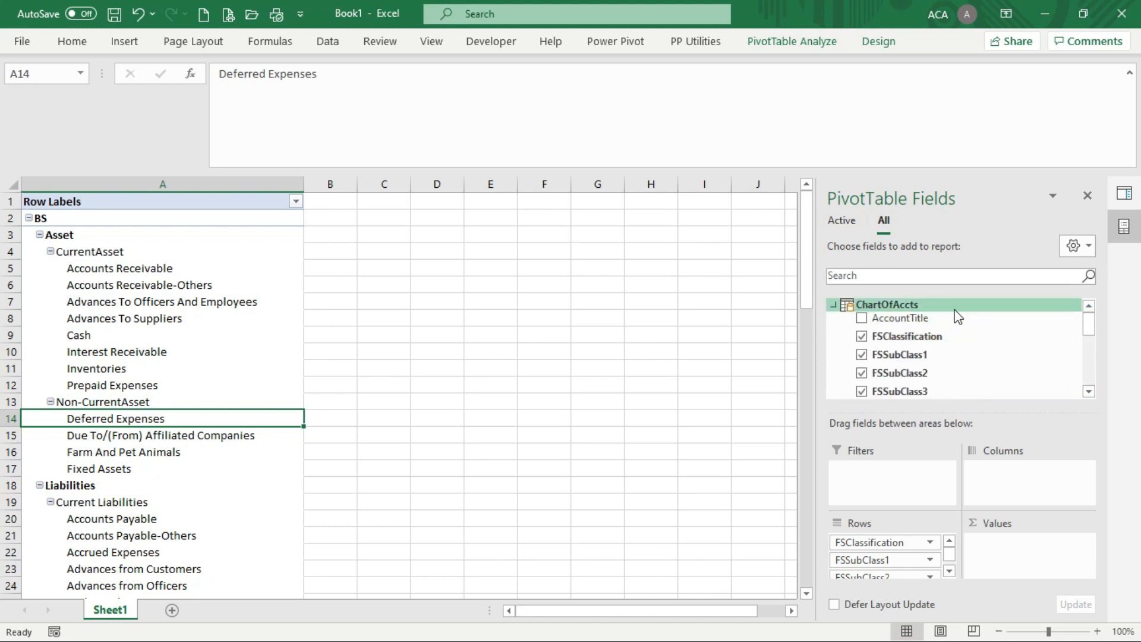
pyautogui.moveTo(1090, 328); pyautogui.dragTo(1086, 355)
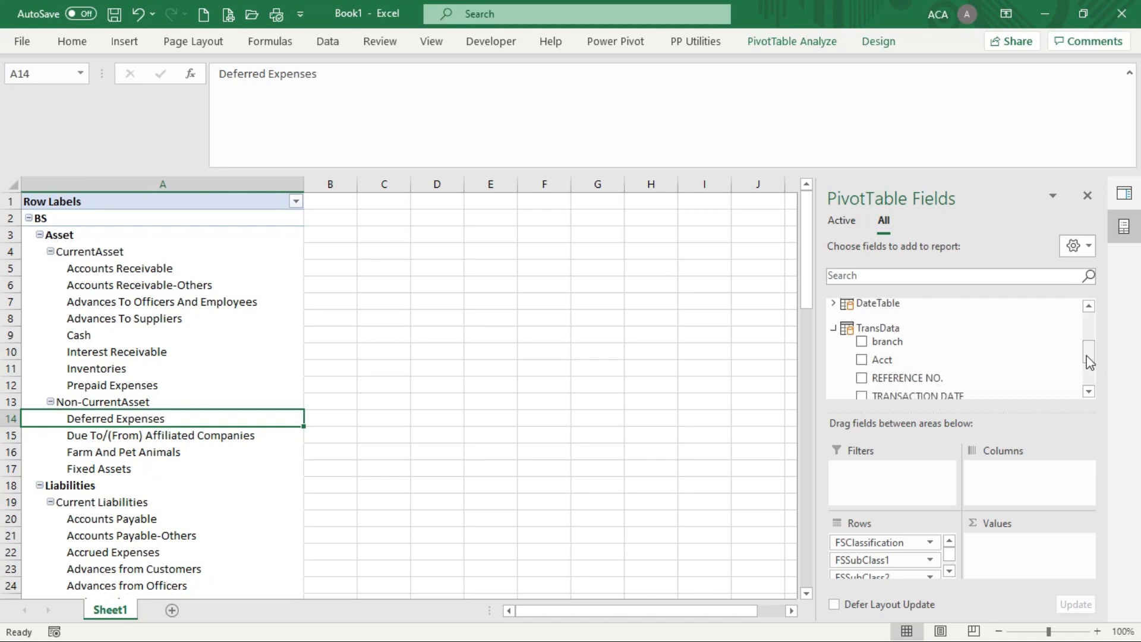
pyautogui.rightClick(920, 328)
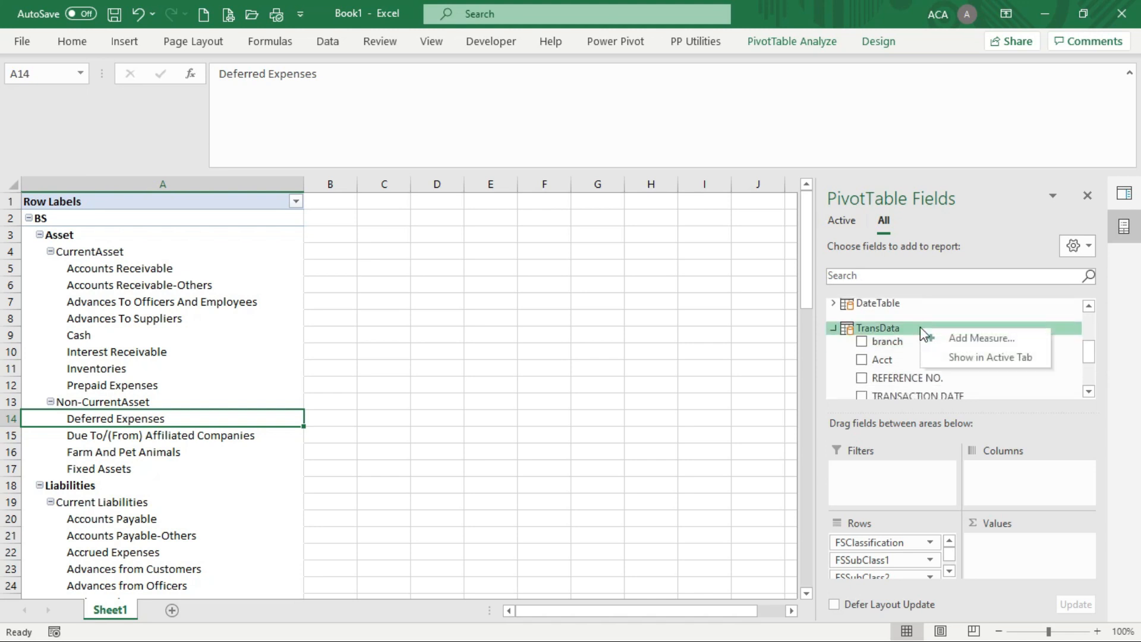
pyautogui.click(972, 339)
pyautogui.click(789, 110)
pyautogui.write('Total')
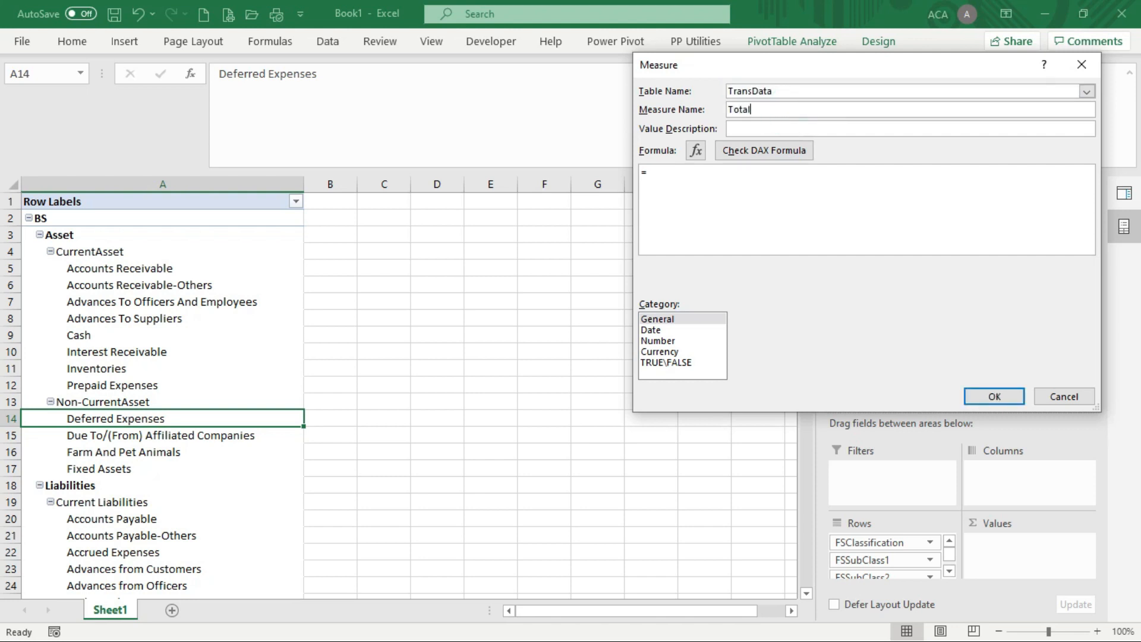
# Step: Enter =sum(TransData[Amount]) as the formula of the Total measure
pyautogui.click(718, 166)
pyautogui.write('sum(tra')
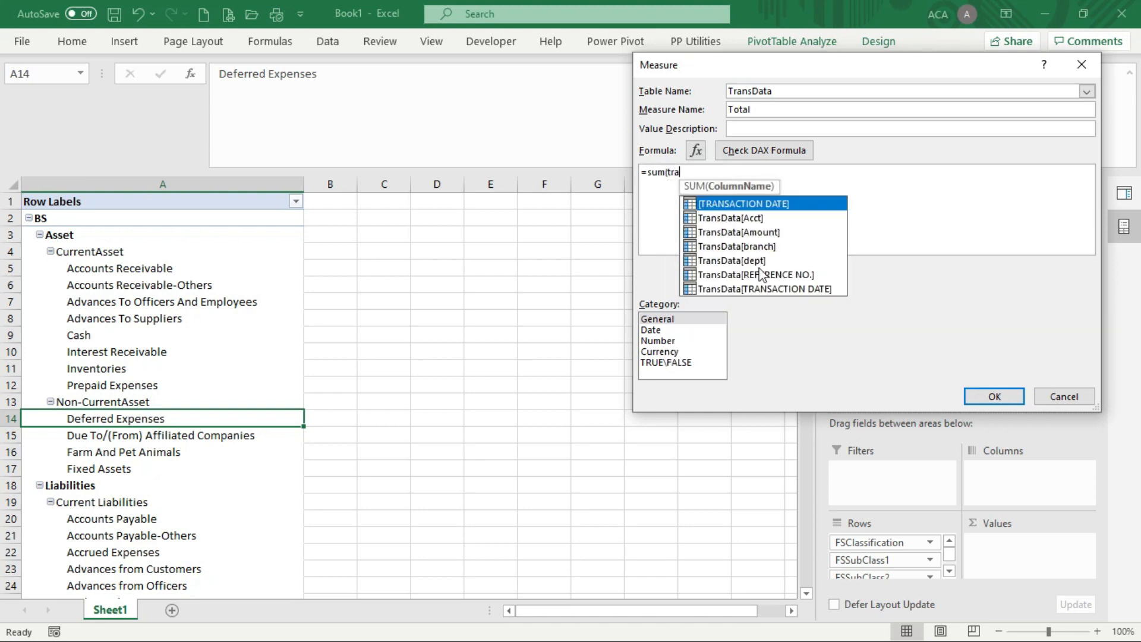
pyautogui.doubleClick(762, 233)
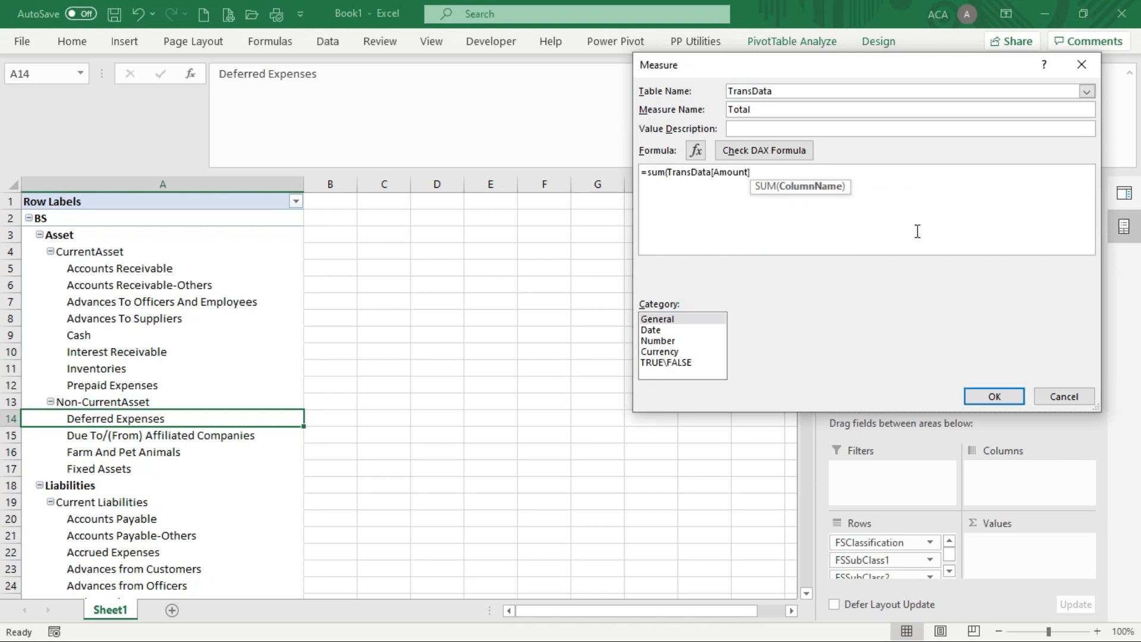
pyautogui.write(')')
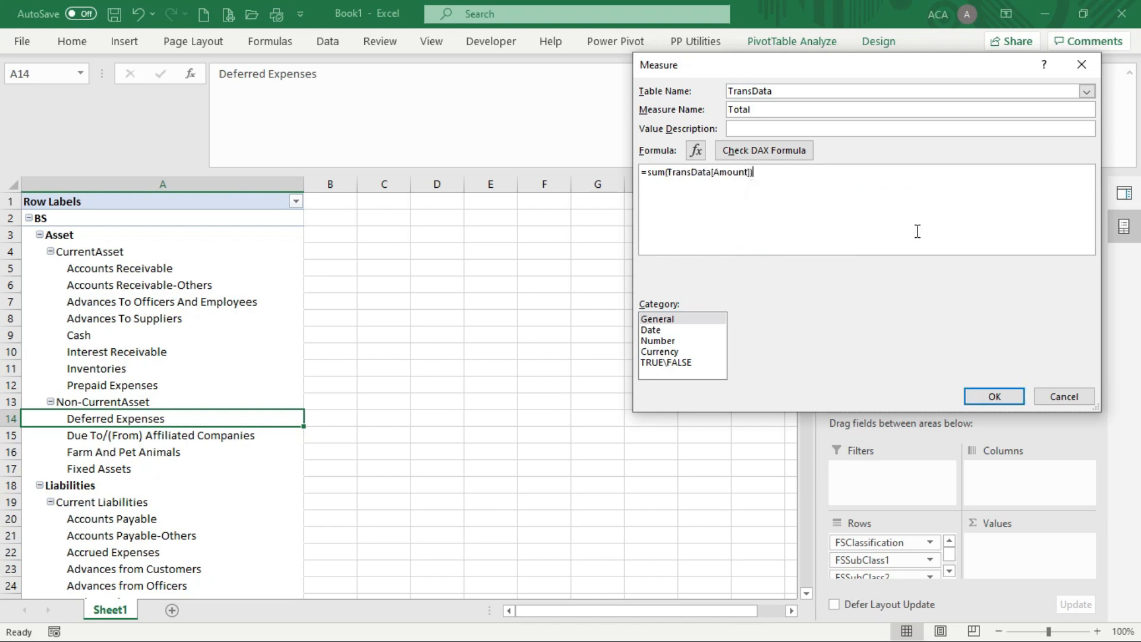
# Step: Format Total as a decimal number with 2 decimal places and a 1000 separator, check its DAX formula and save the measure
pyautogui.click(658, 341)
pyautogui.click(740, 355)
pyautogui.click(926, 335)
pyautogui.click(926, 335)
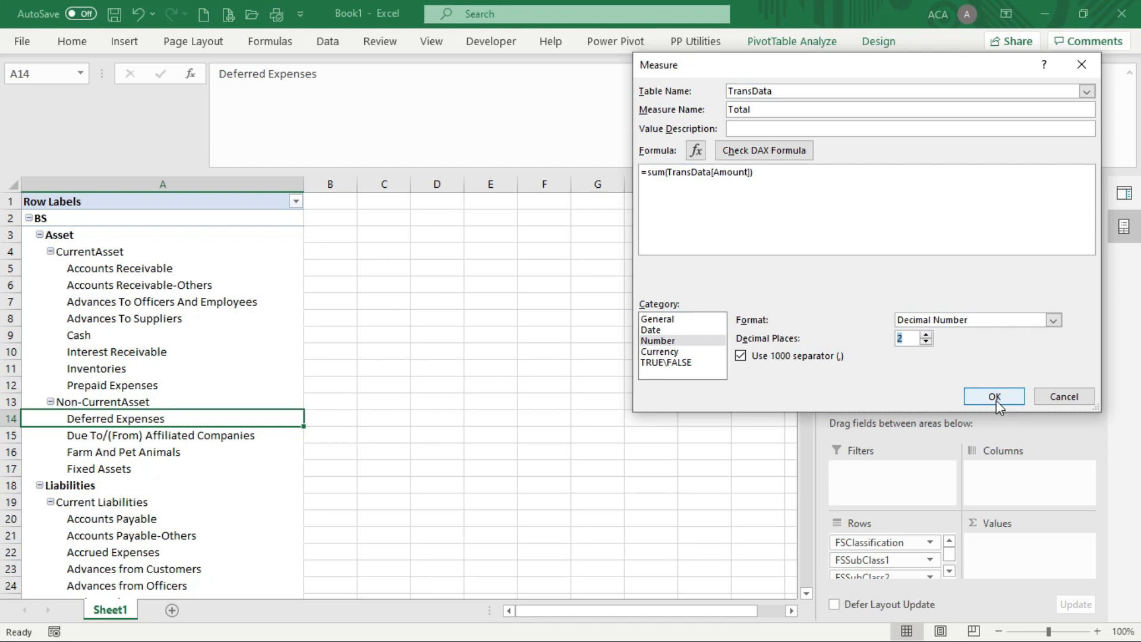
pyautogui.click(804, 156)
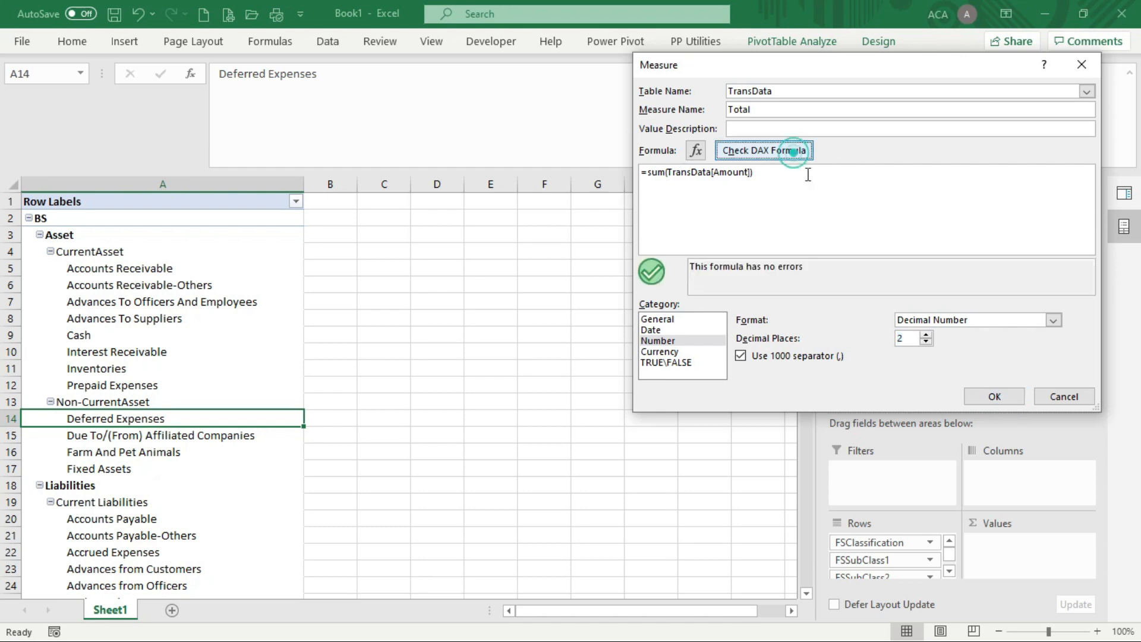
pyautogui.click(997, 398)
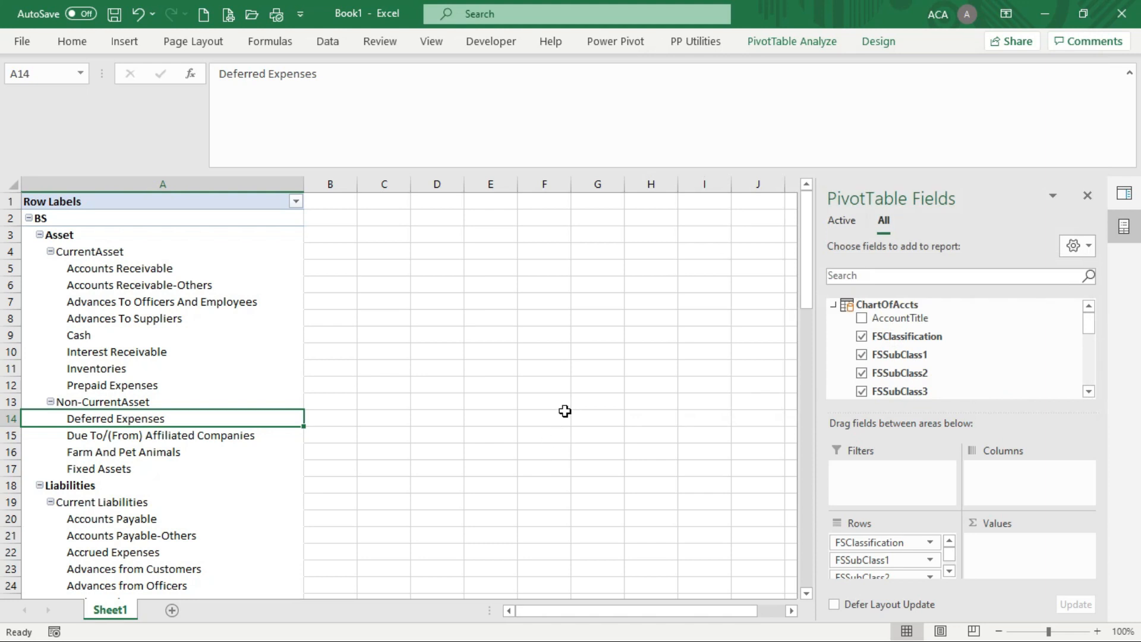
# Step: Add the Total measure to the PivotTable values and check the grand total at the end of the report
pyautogui.scroll(-5, 1082, 328)
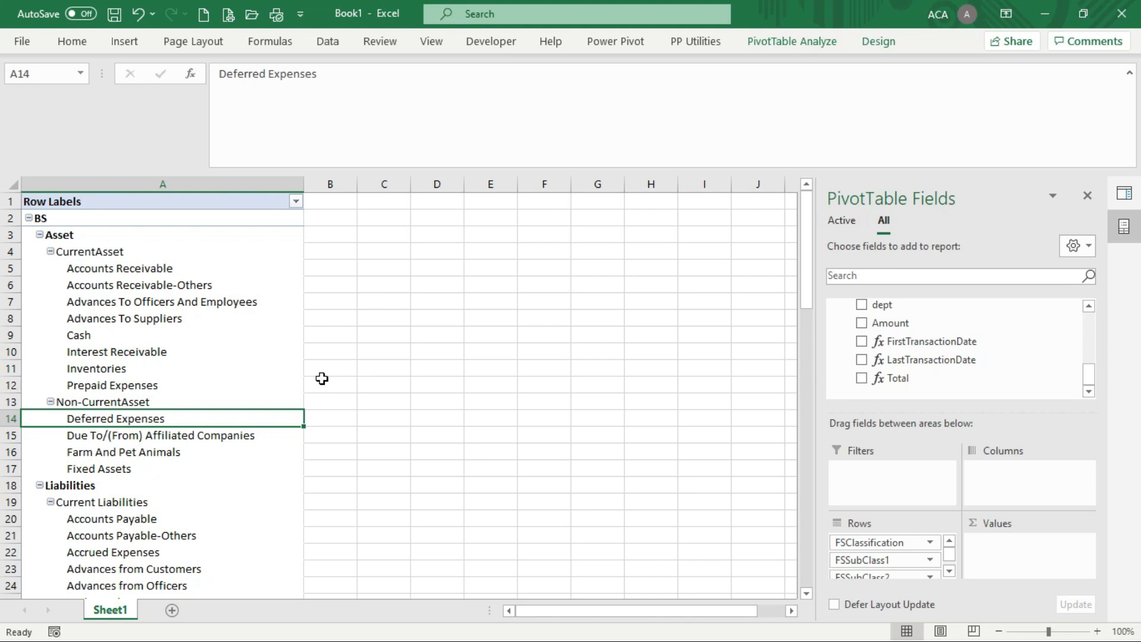
pyautogui.click(861, 379)
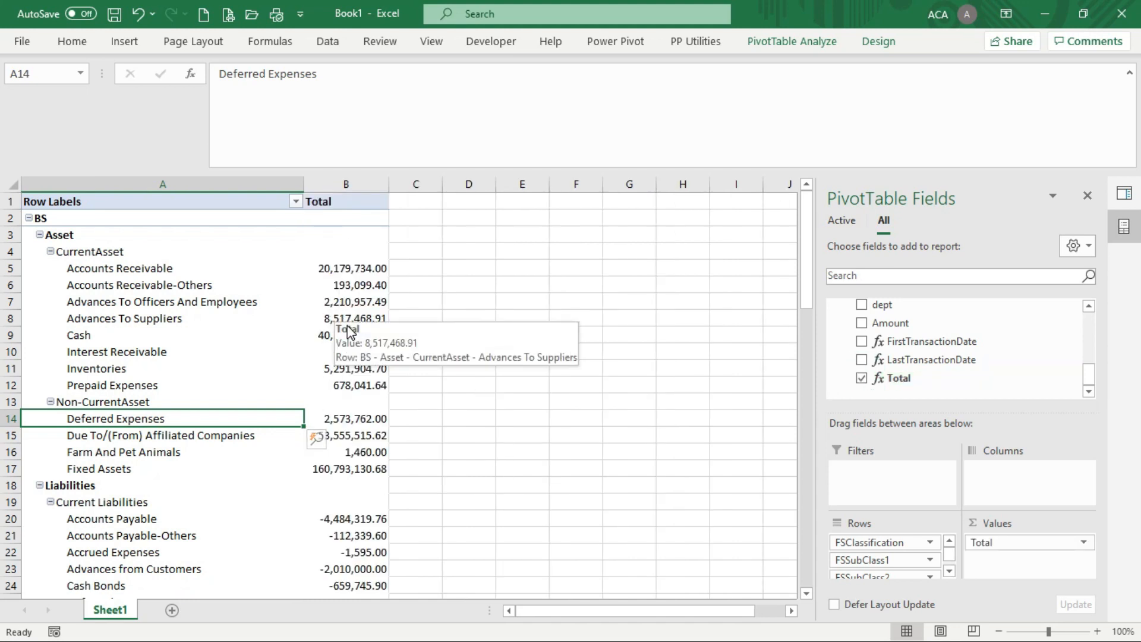
pyautogui.scroll(-20, 545, 372)
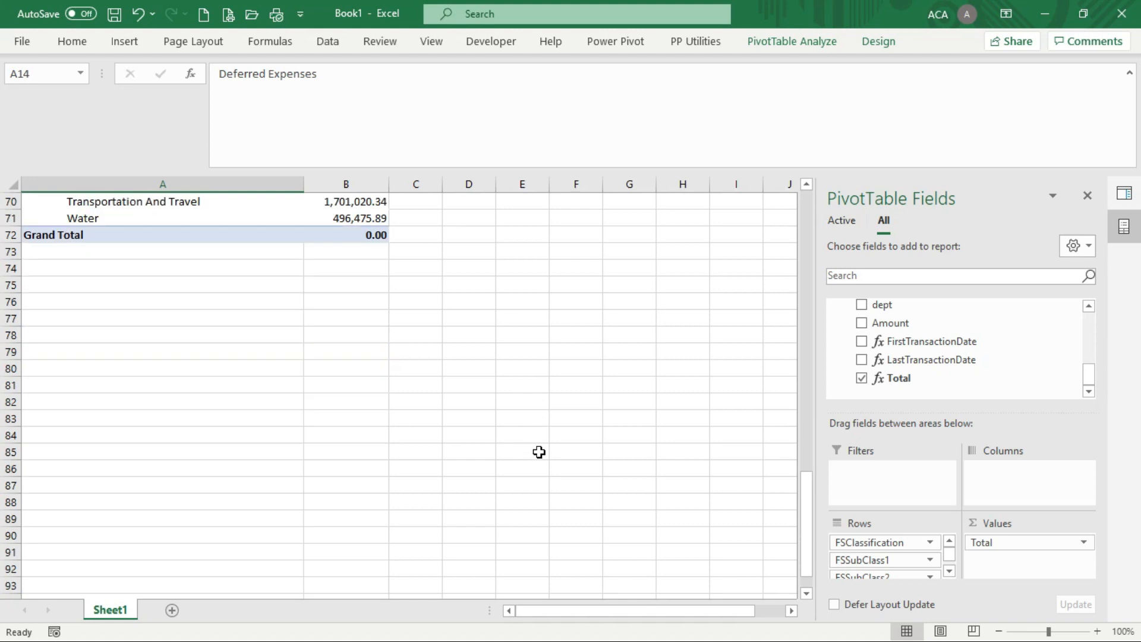
pyautogui.scroll(5, 539, 453)
pyautogui.click(371, 338)
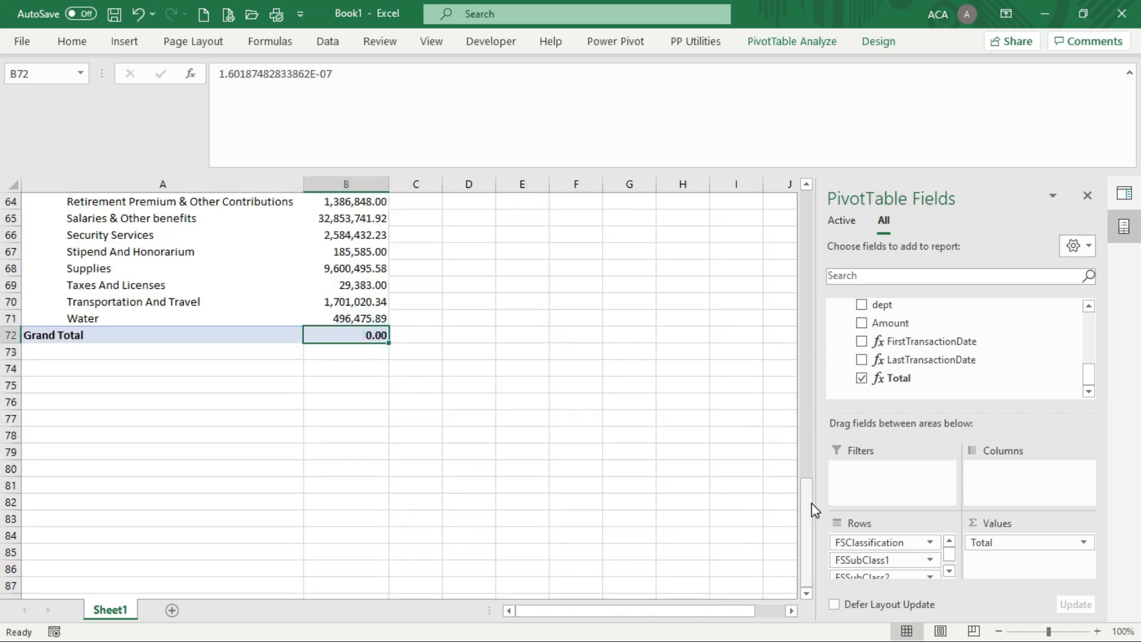
pyautogui.moveTo(811, 505); pyautogui.dragTo(804, 182)
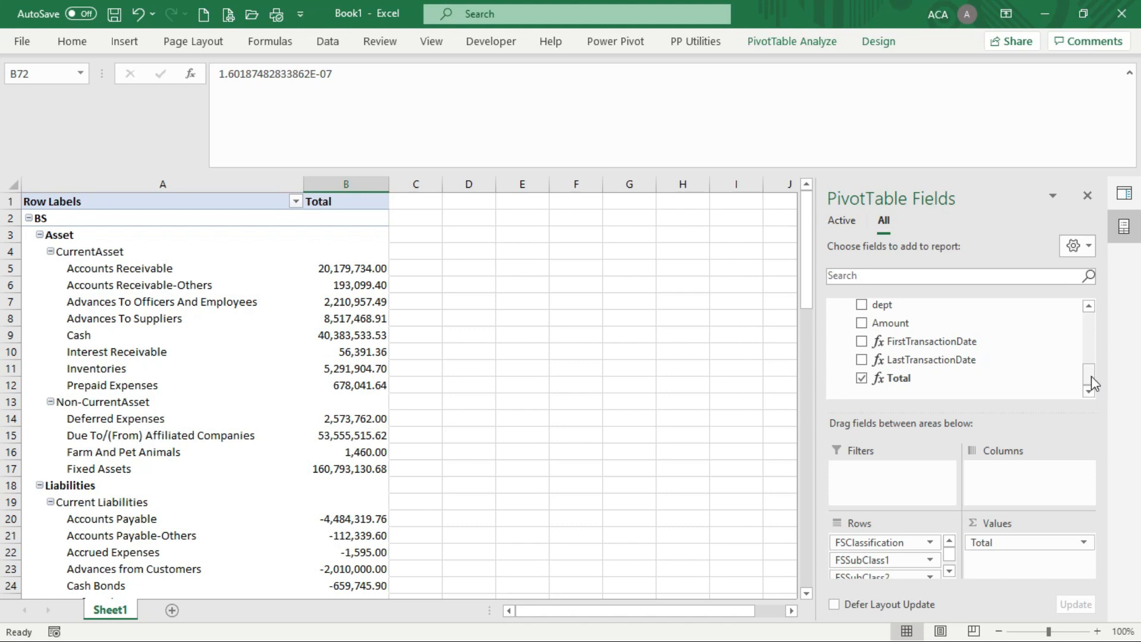
# Step: Place TransData's branch field in the PivotTable columns and check the grand total of each company
pyautogui.moveTo(1091, 377); pyautogui.dragTo(1096, 350)
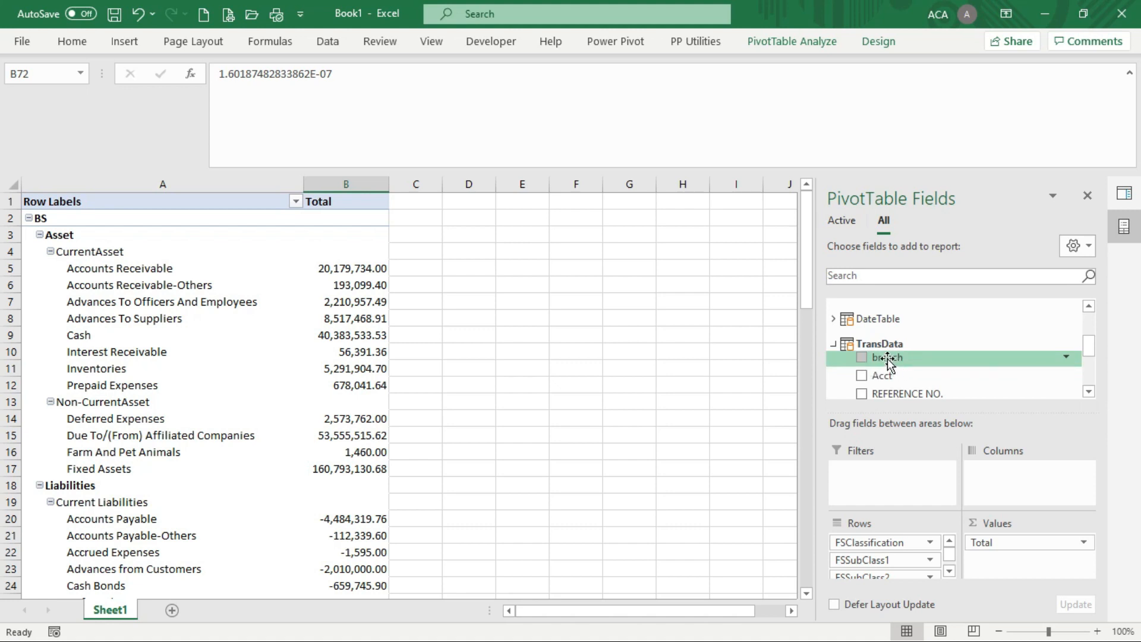
pyautogui.moveTo(888, 360); pyautogui.dragTo(1014, 487)
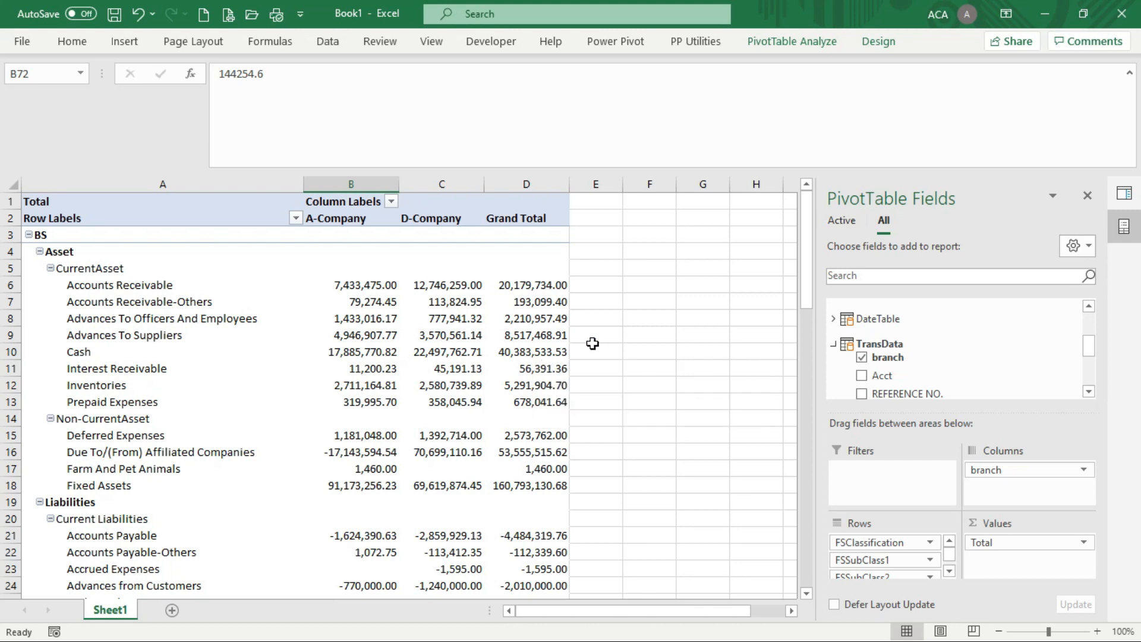
pyautogui.moveTo(807, 269); pyautogui.dragTo(798, 564)
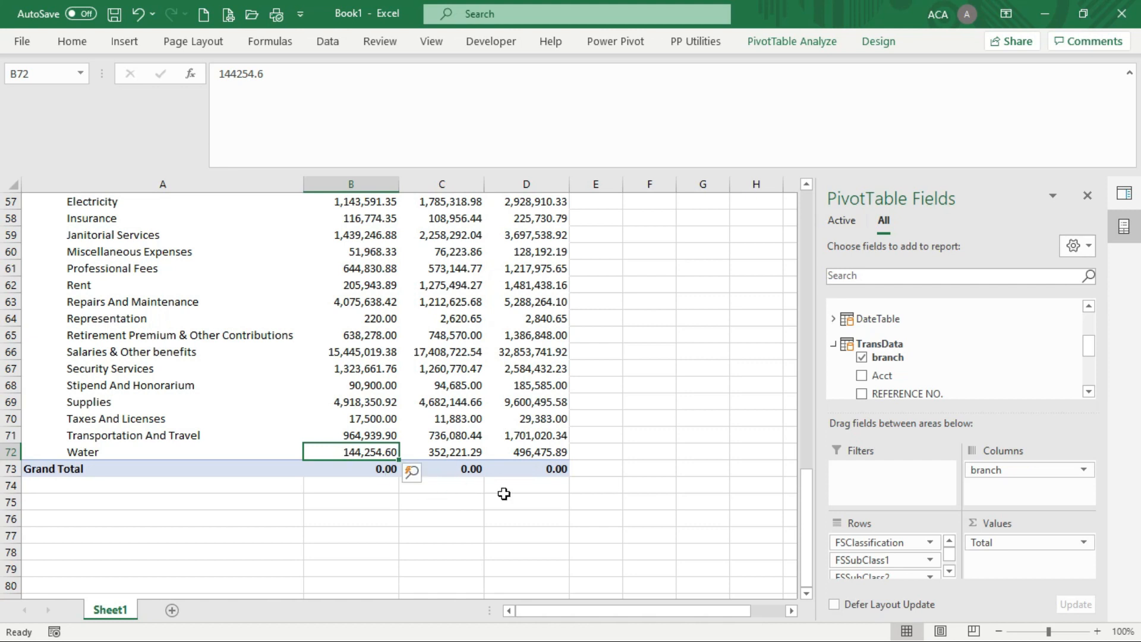
pyautogui.click(472, 470)
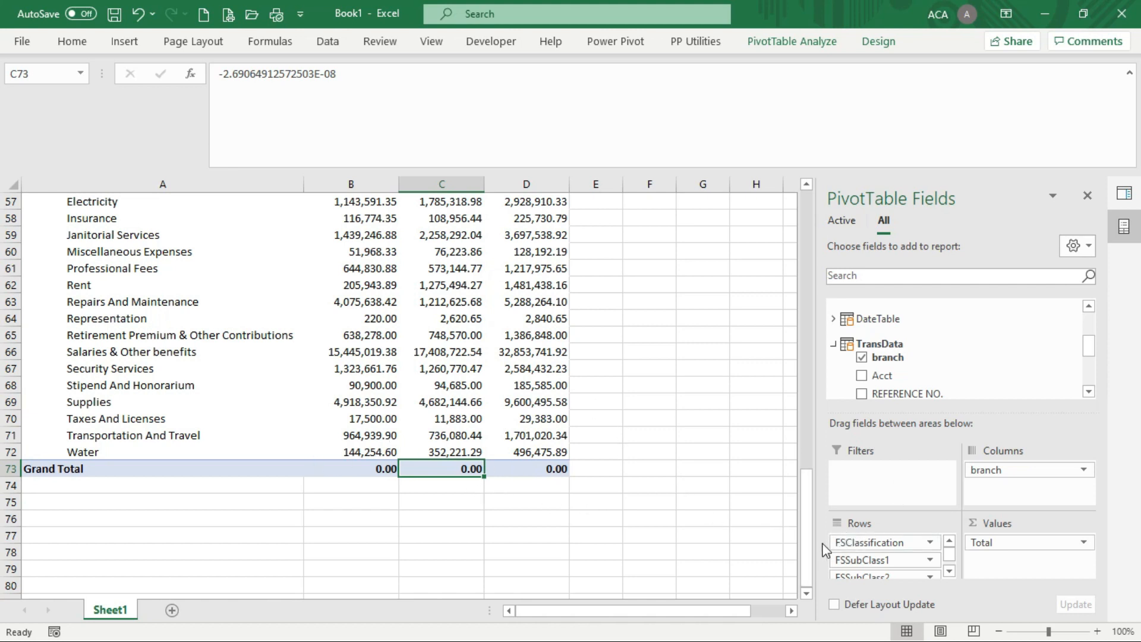
pyautogui.moveTo(808, 545); pyautogui.dragTo(807, 217)
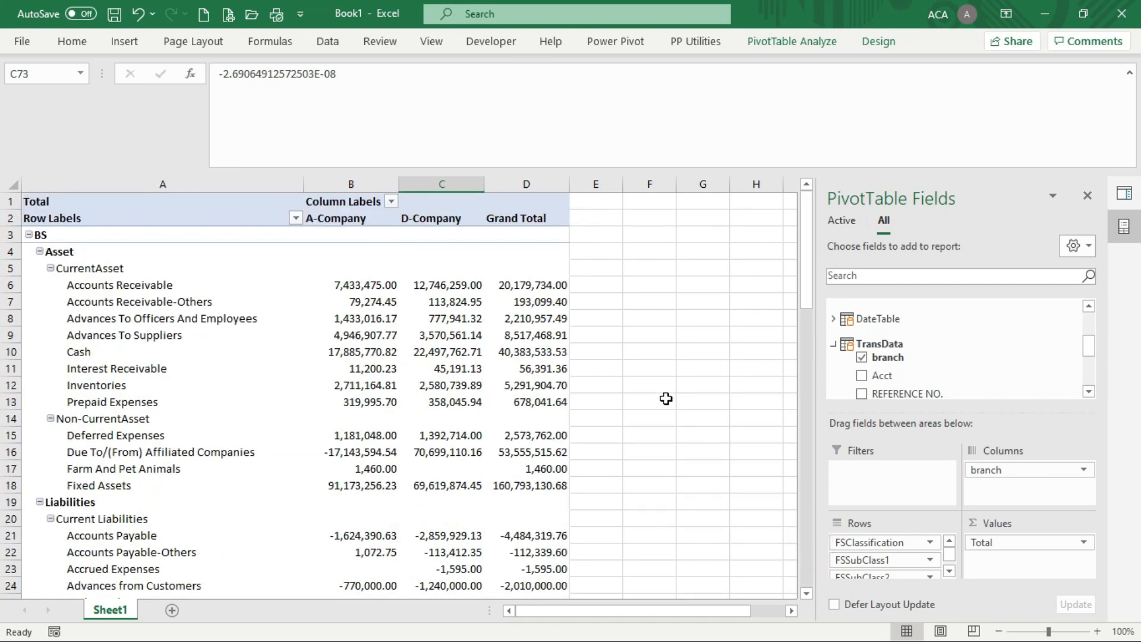
# Step: Examine the balance sheet and income statement amounts per company, including the Cash grand total and the Current Liabilities group
pyautogui.scroll(-13, 505, 403)
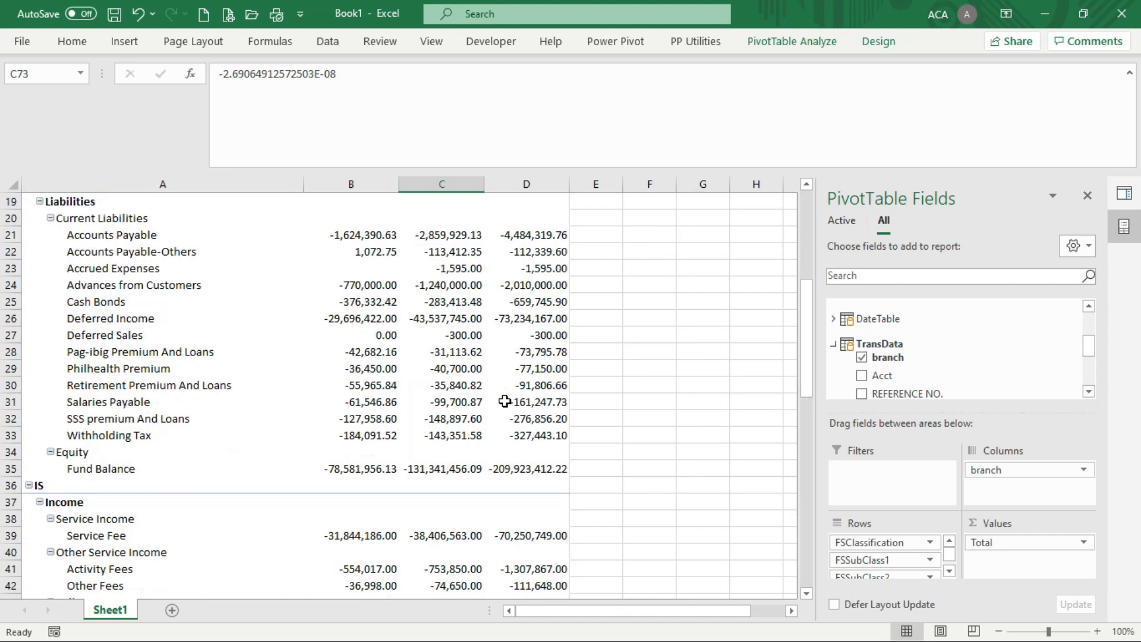
pyautogui.scroll(-6, 505, 404)
pyautogui.scroll(13, 505, 404)
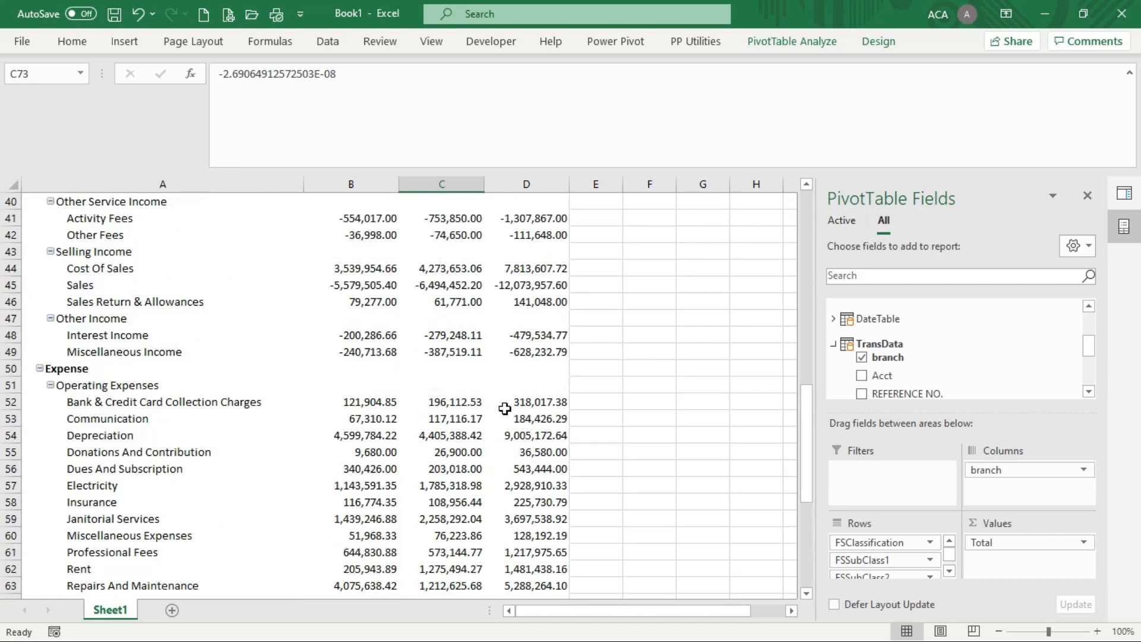
pyautogui.scroll(6, 505, 409)
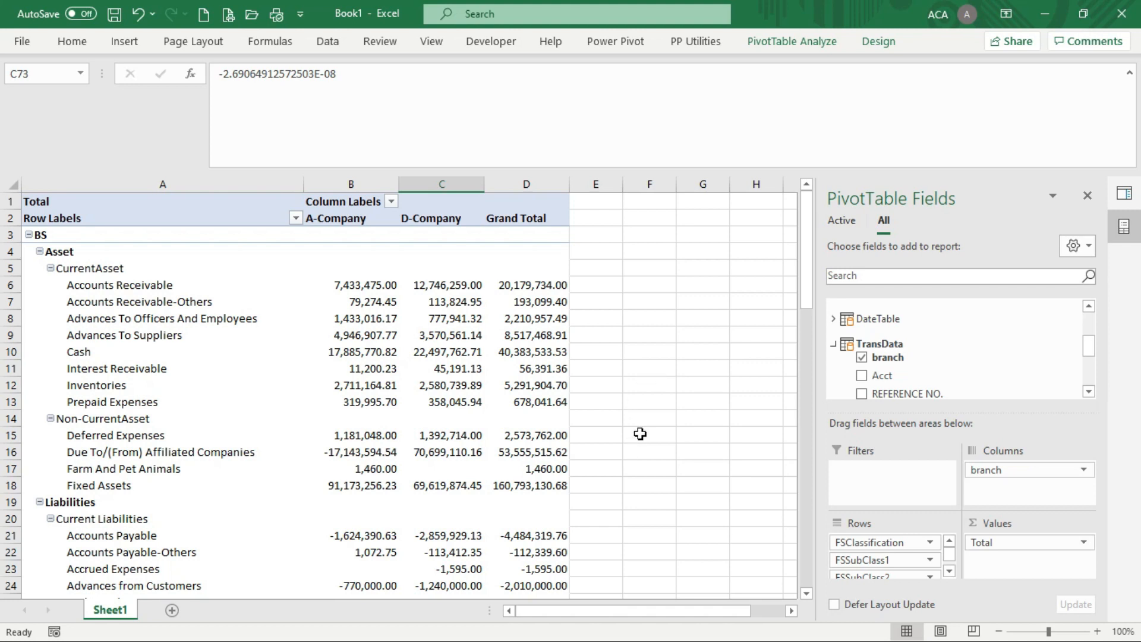
pyautogui.click(542, 353)
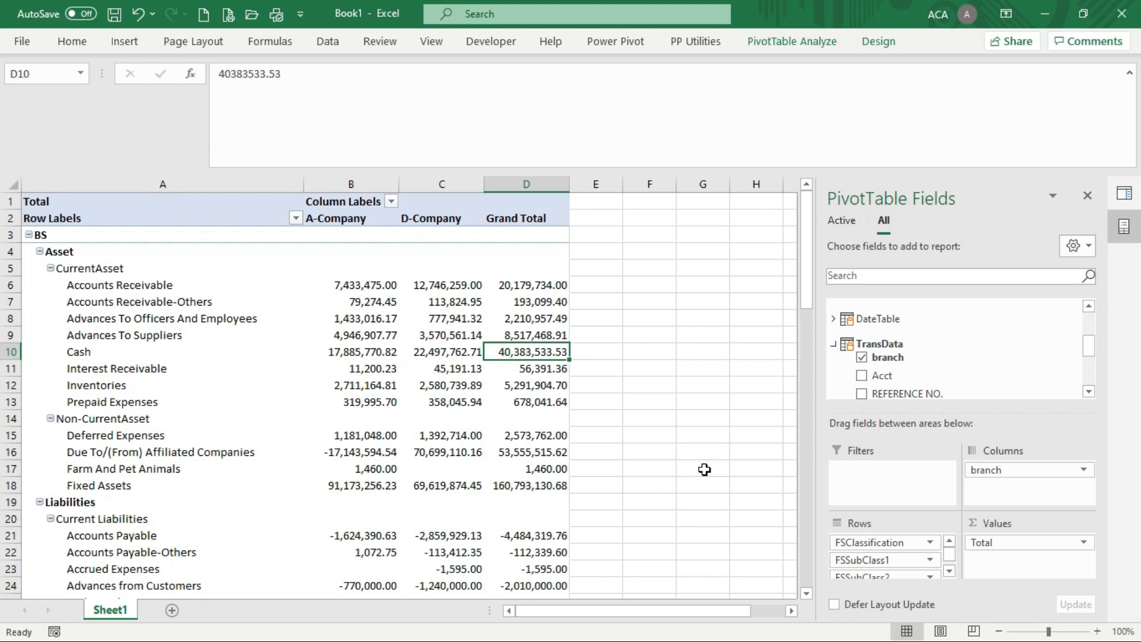
pyautogui.moveTo(440, 456)
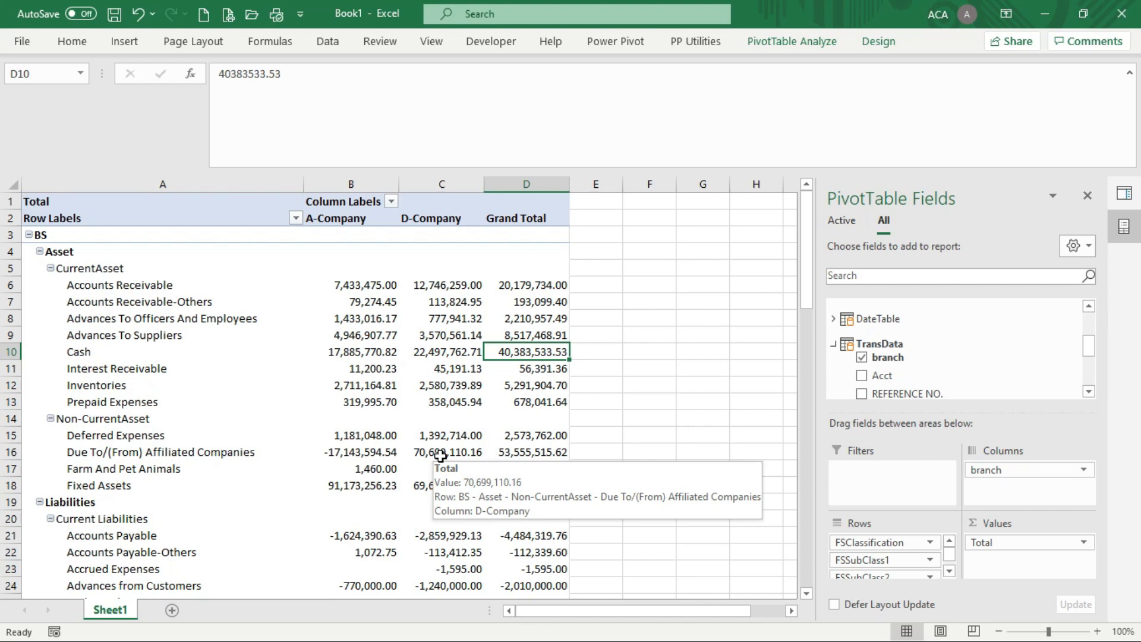
pyautogui.click(105, 511)
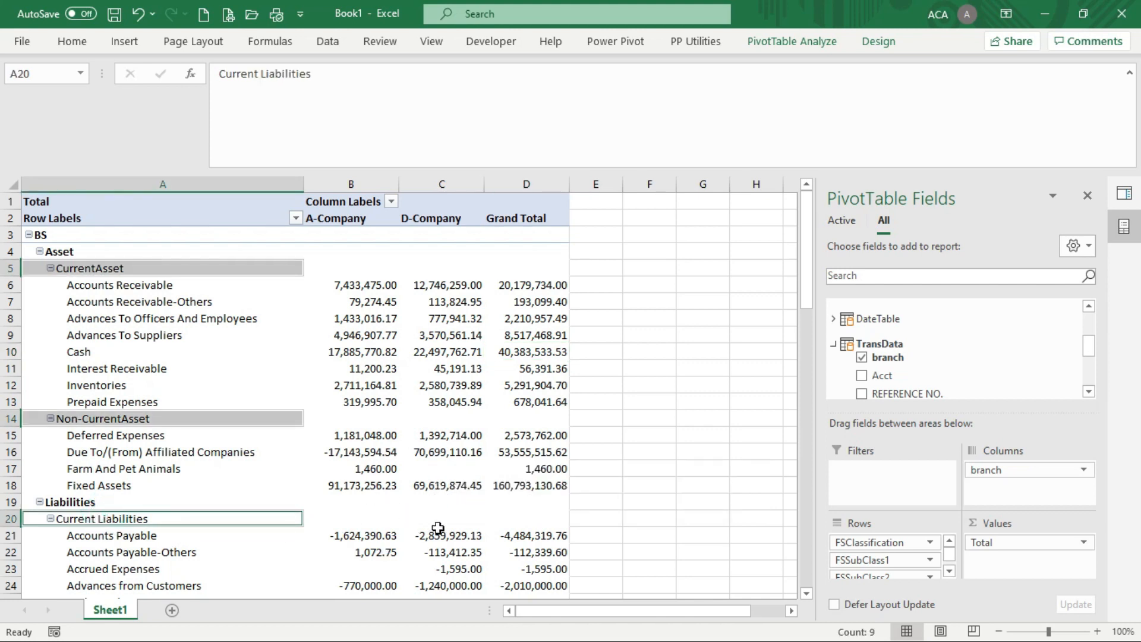
pyautogui.moveTo(497, 397)
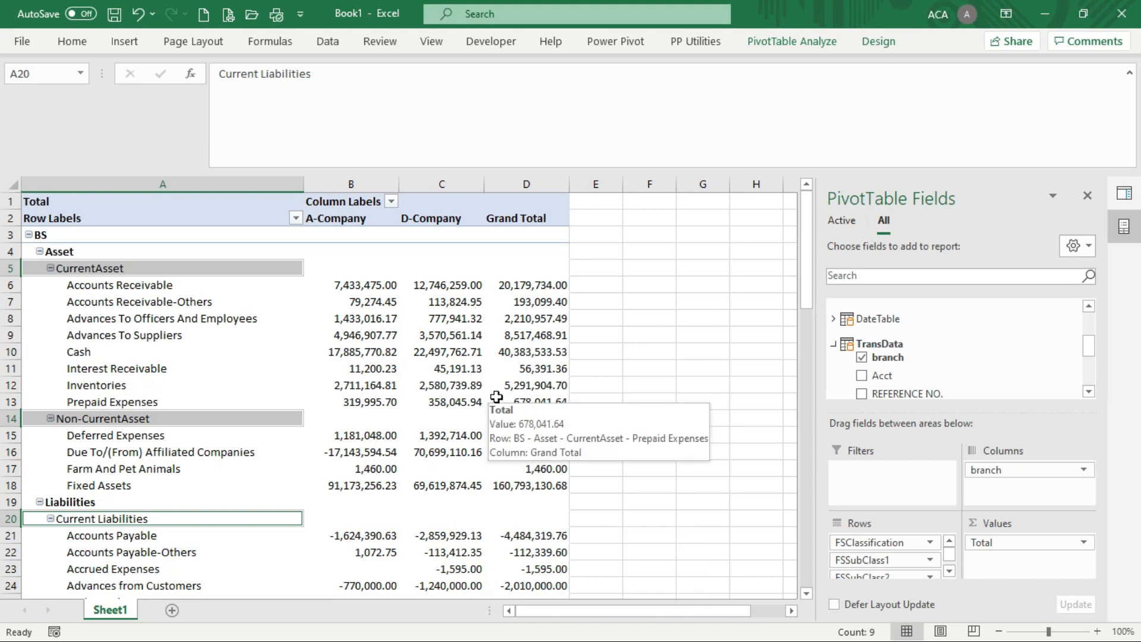
pyautogui.click(499, 354)
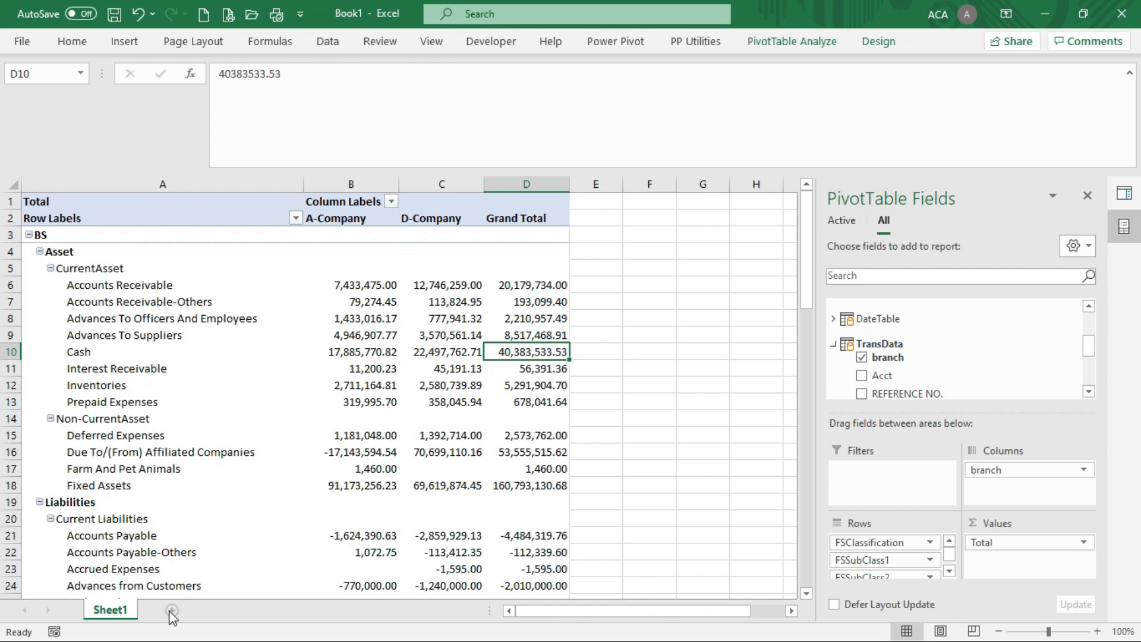
# Step: Close the PivotTable field list and the Queries & Connections pane, and add a new worksheet
pyautogui.click(1090, 193)
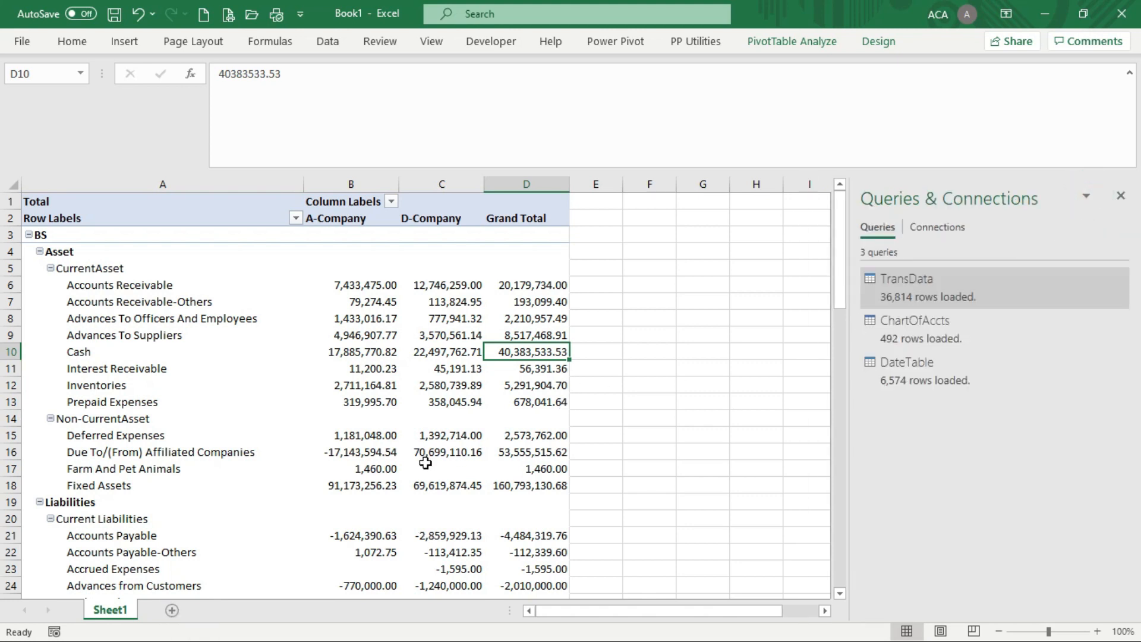
pyautogui.click(1120, 198)
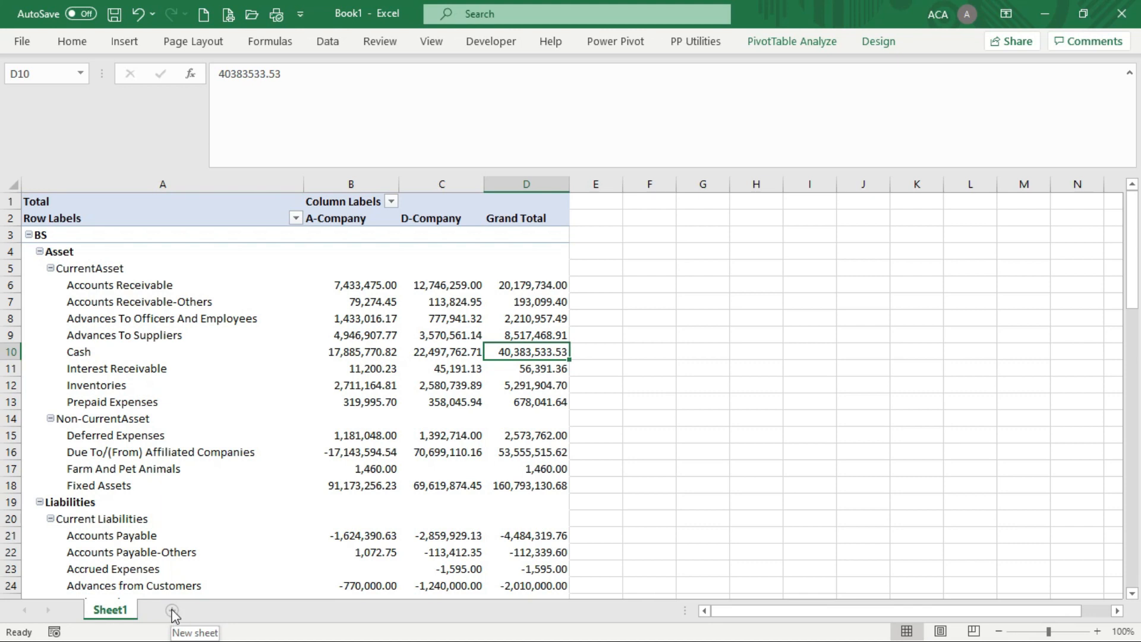
pyautogui.click(172, 611)
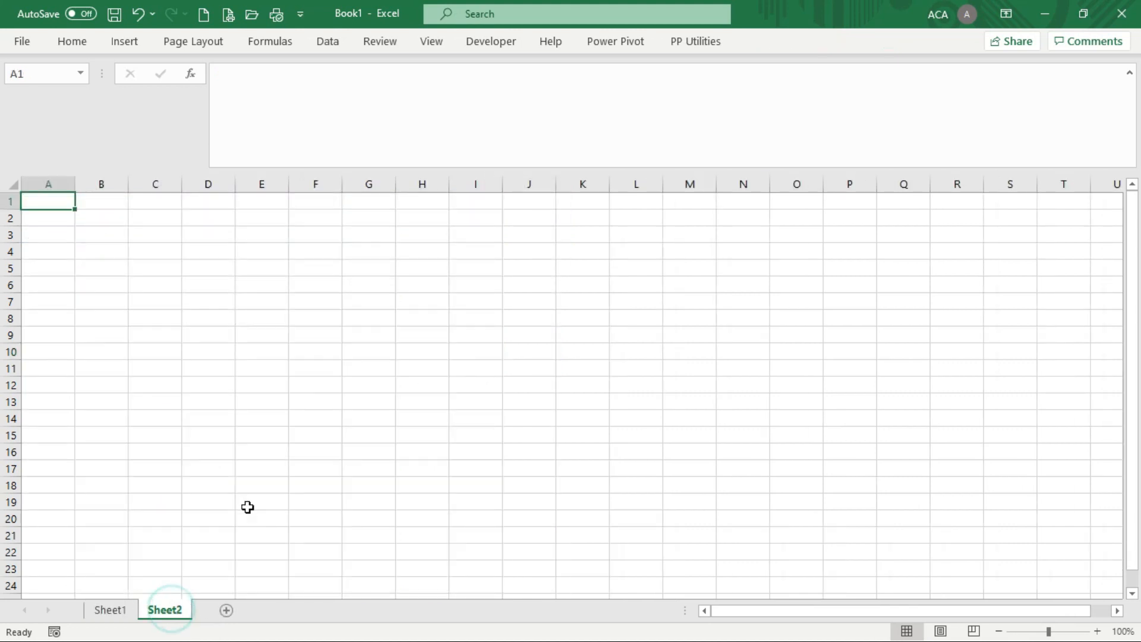
# Step: Rename Sheet1 as PivotTable and open Sheet2's name for editing
pyautogui.click(118, 614)
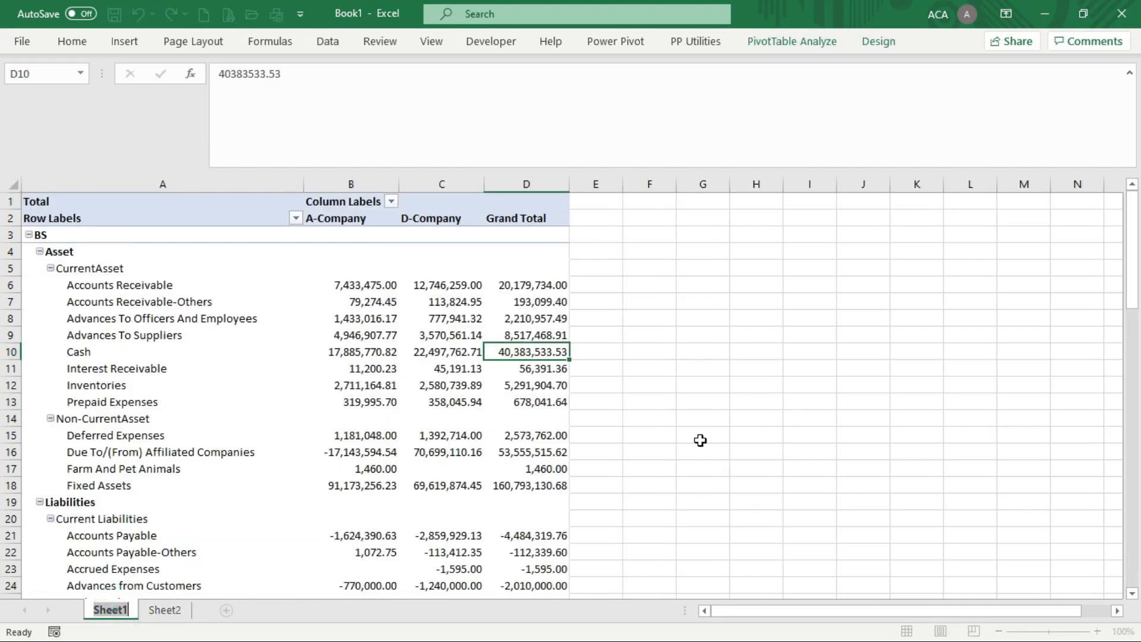
pyautogui.write('PivotTa')
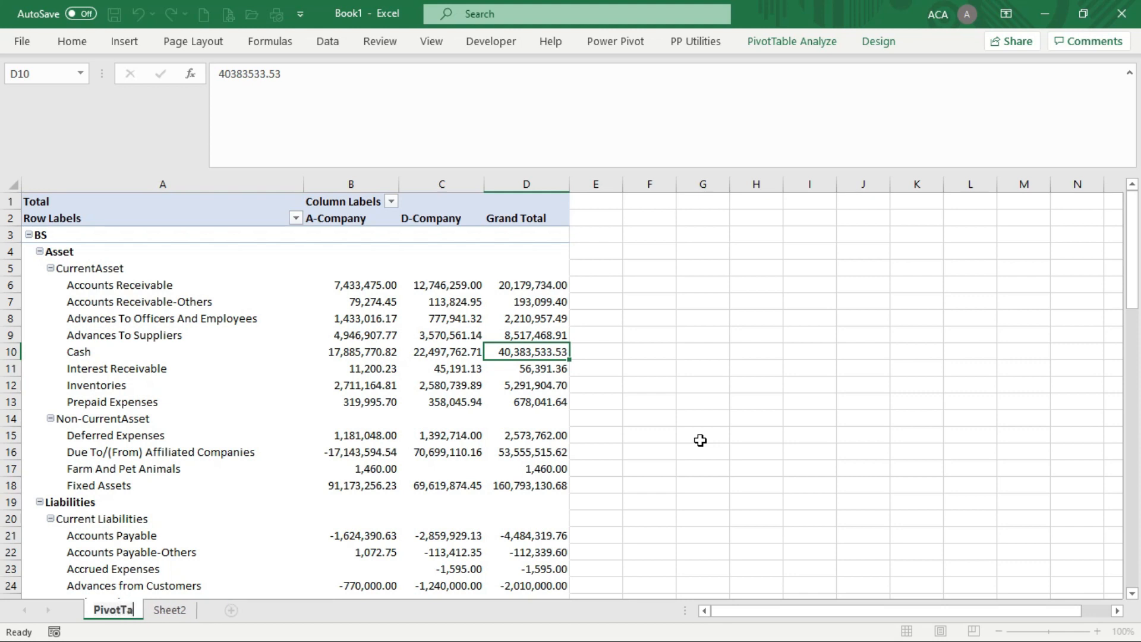
pyautogui.write('ble')
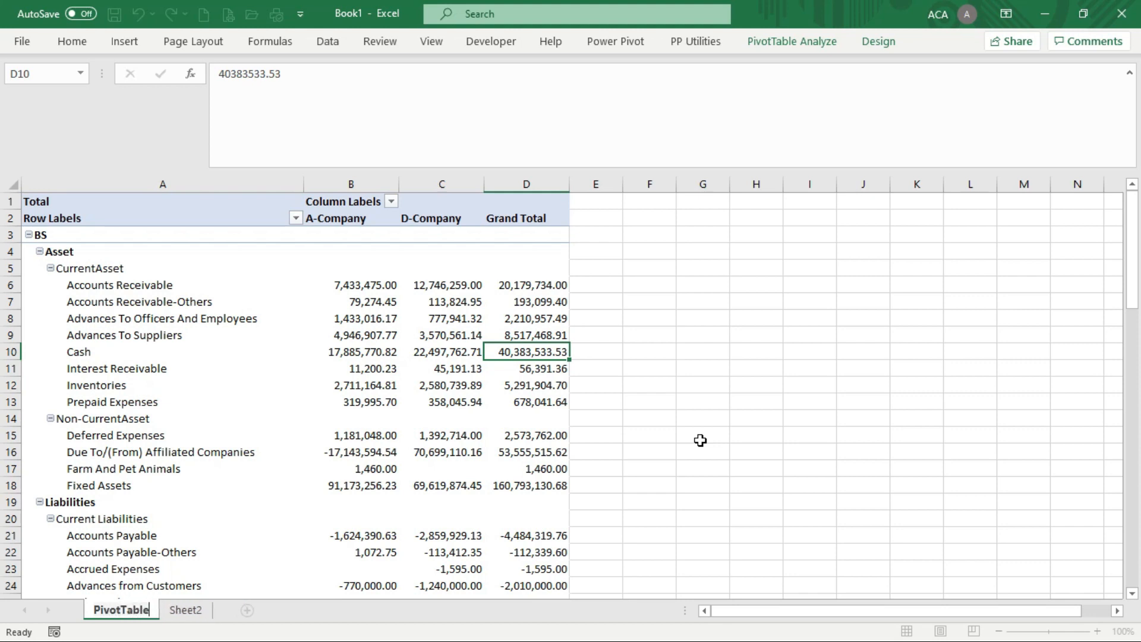
pyautogui.click(186, 610)
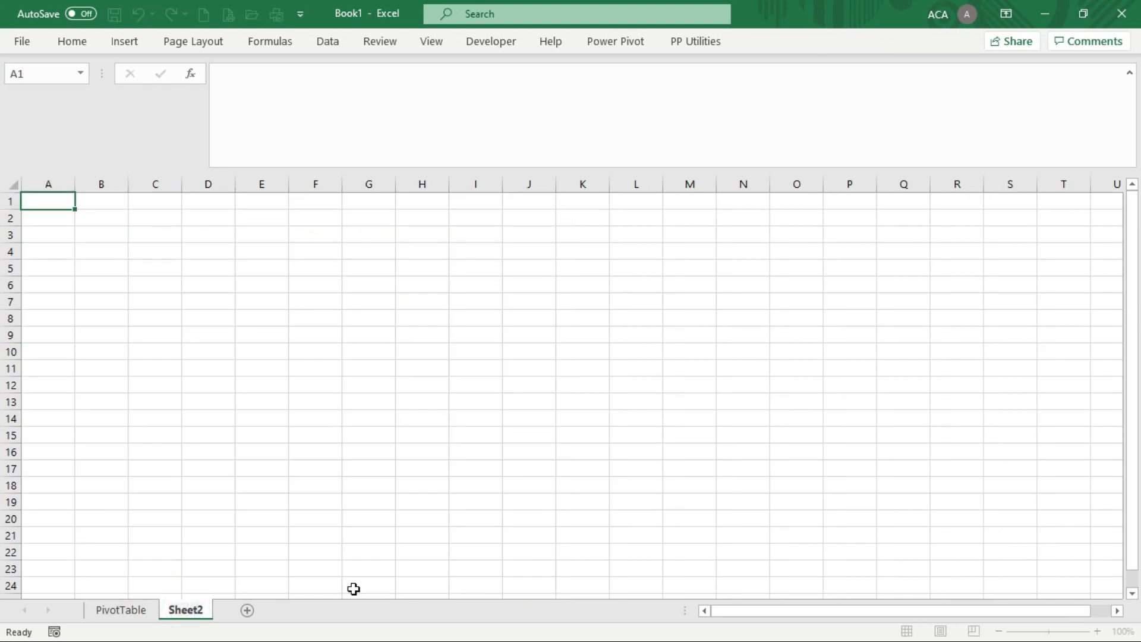
# Step: Move Sheet2 ahead of the PivotTable sheet and rename it FS
pyautogui.moveTo(205, 610); pyautogui.dragTo(162, 610)
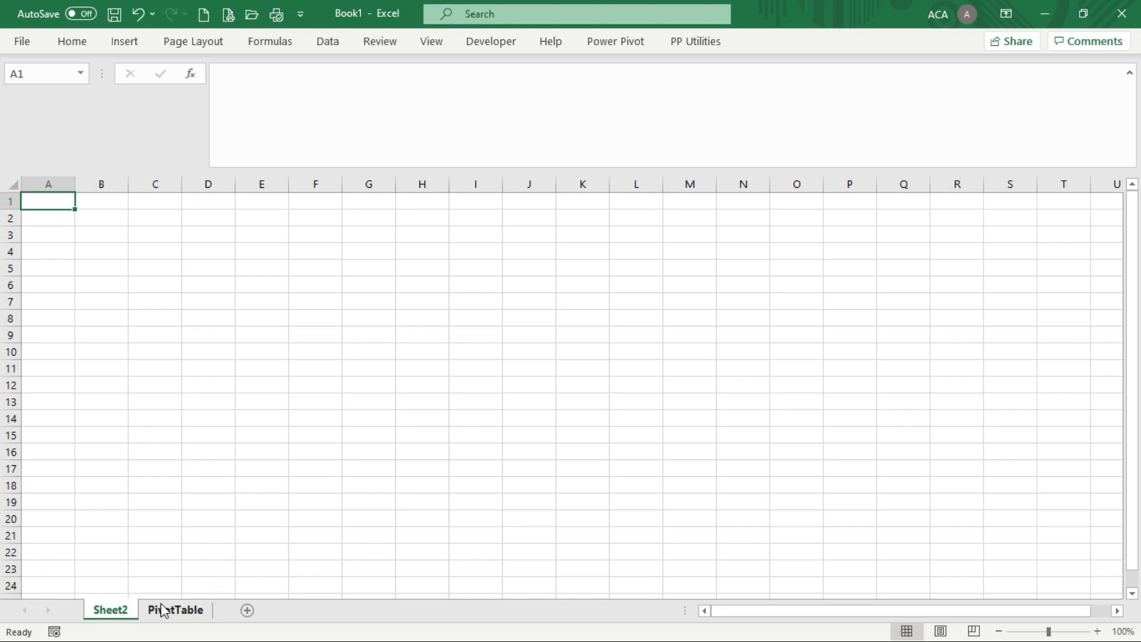
pyautogui.doubleClick(95, 609)
pyautogui.write('FS')
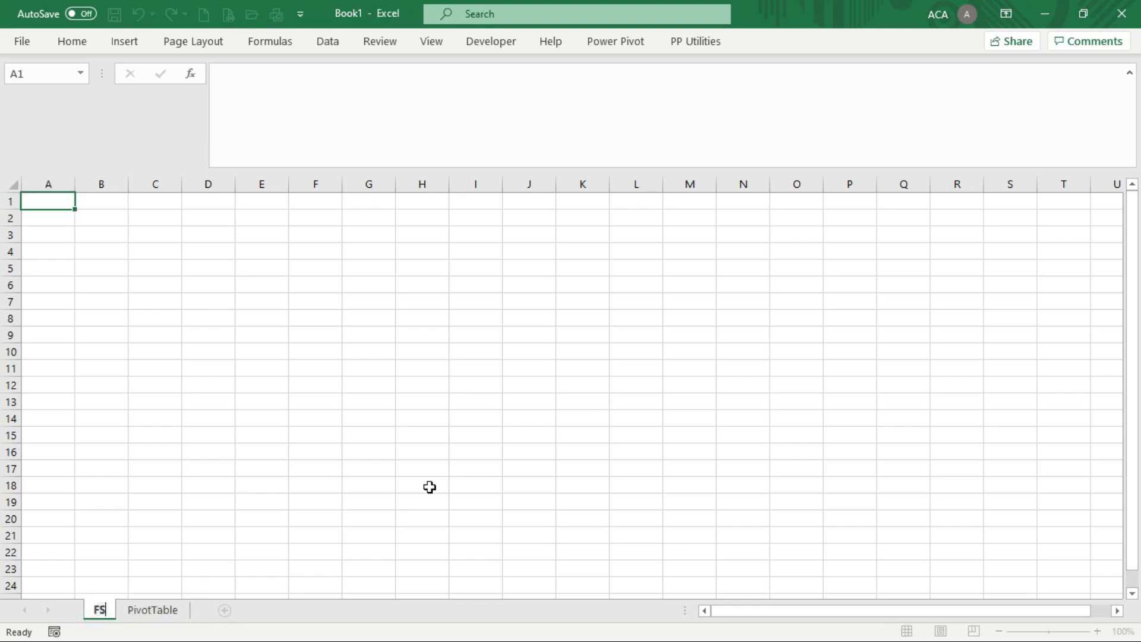
pyautogui.click(269, 451)
pyautogui.click(108, 319)
pyautogui.click(59, 354)
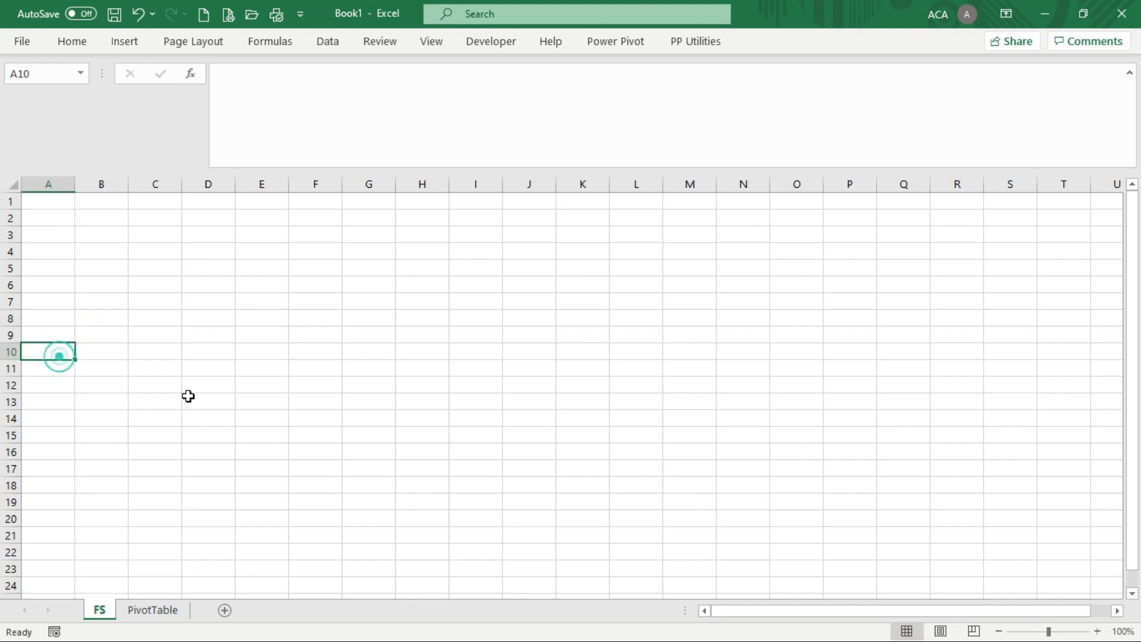
# Step: Review the asset account rows on the PivotTable sheet, and open the fs sample format workbook from the folder back-up folder
pyautogui.click(146, 612)
pyautogui.moveTo(149, 292); pyautogui.dragTo(153, 469)
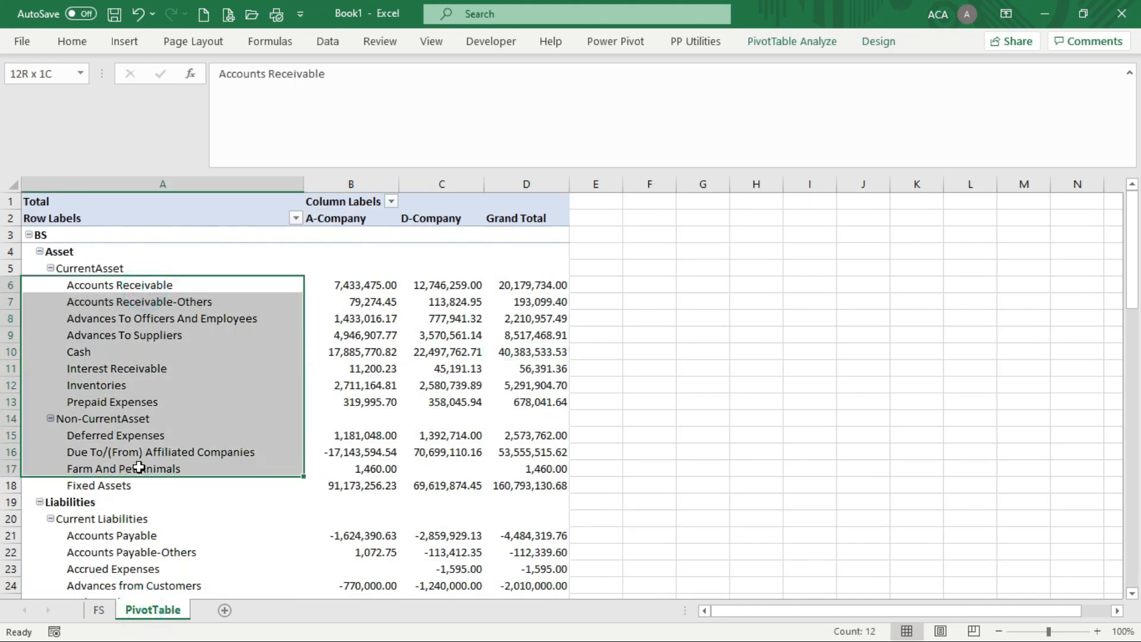
pyautogui.click(100, 610)
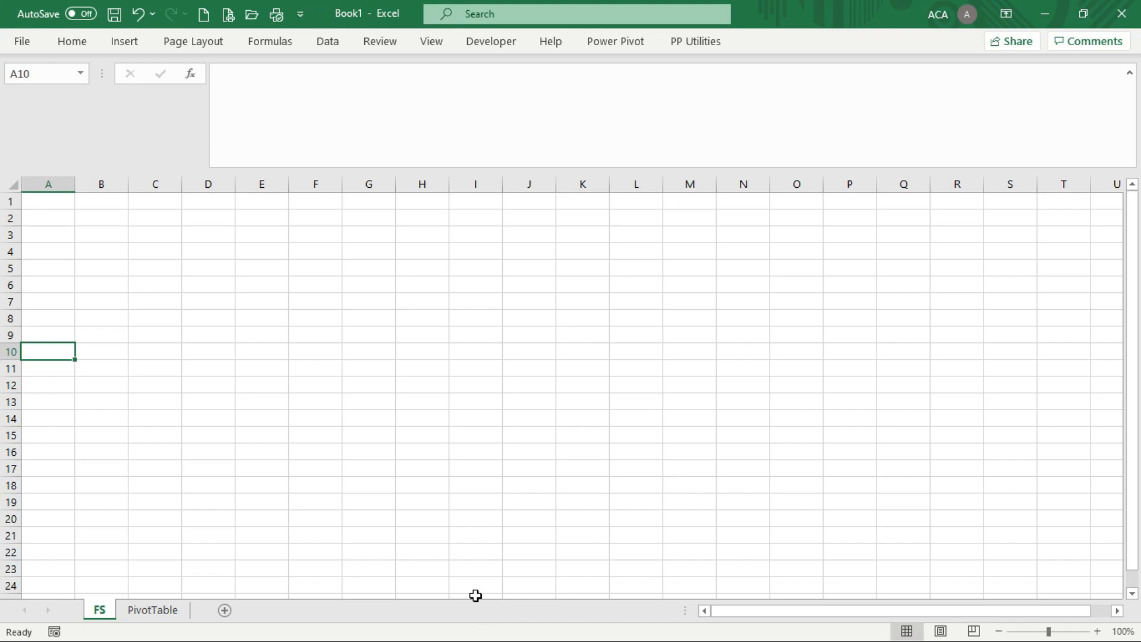
pyautogui.click(1045, 14)
pyautogui.click(1082, 31)
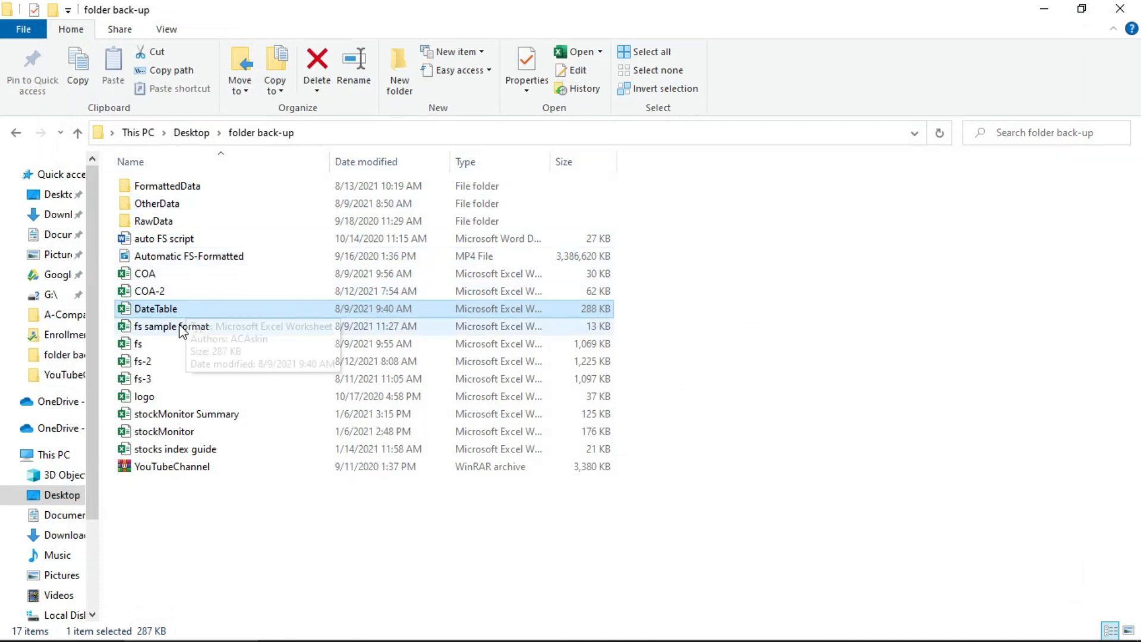
pyautogui.click(198, 333)
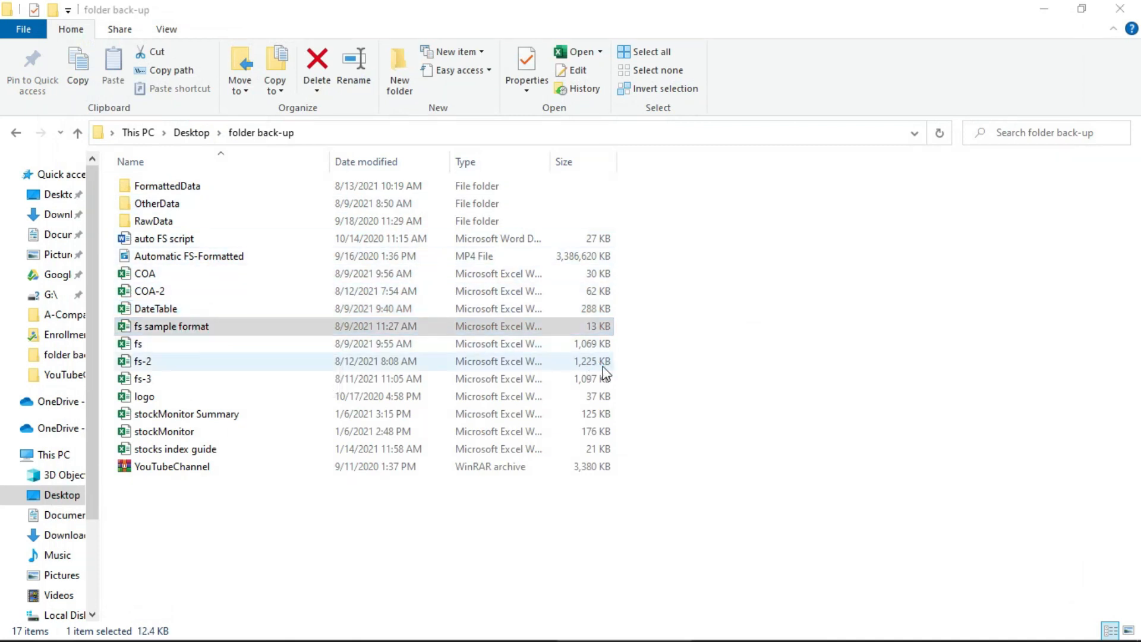
pyautogui.press('Return')
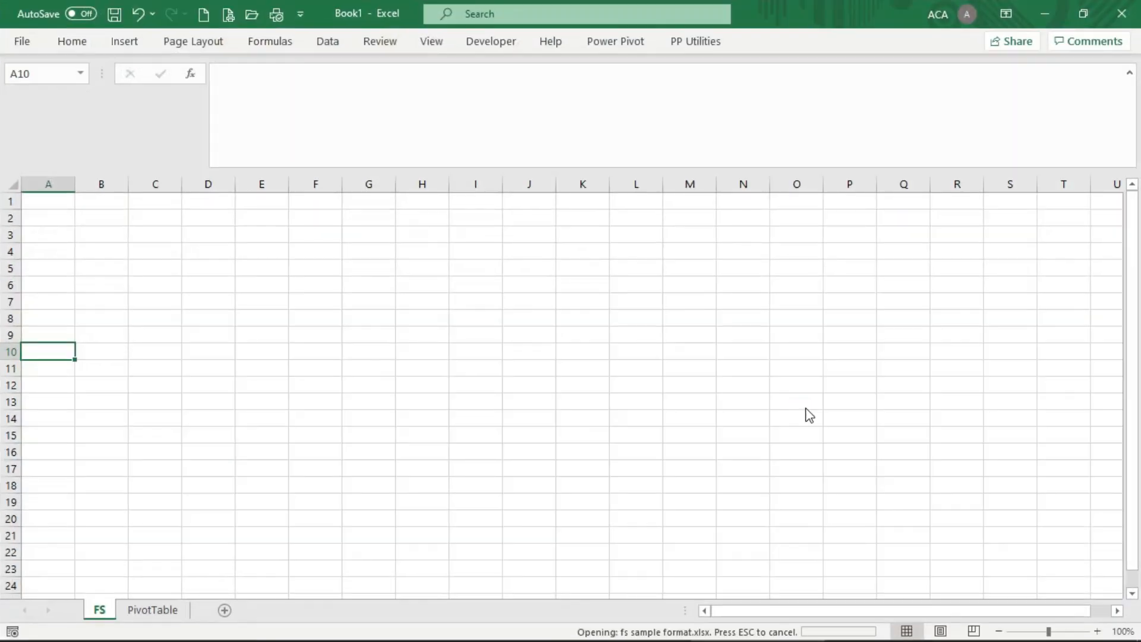
# Step: Copy the whole statement template from A1 to its last cell and paste it into Book1's FS sheet at A10
pyautogui.click(118, 200)
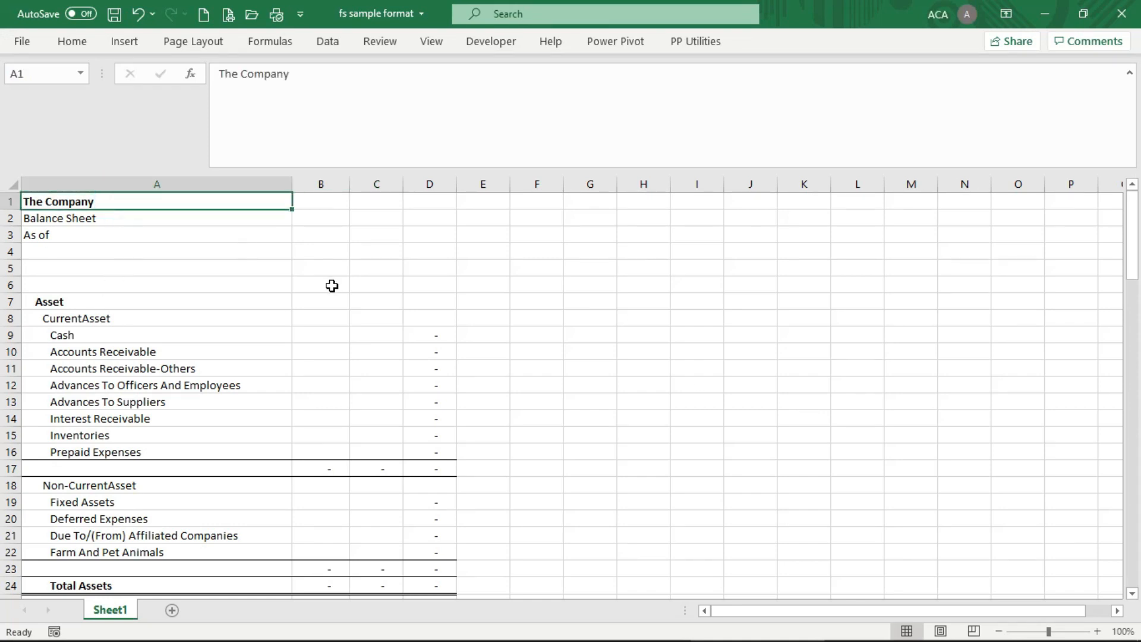
pyautogui.hotkey('ctrl', 'shift', 'End')
pyautogui.hotkey('ctrl', 'c')
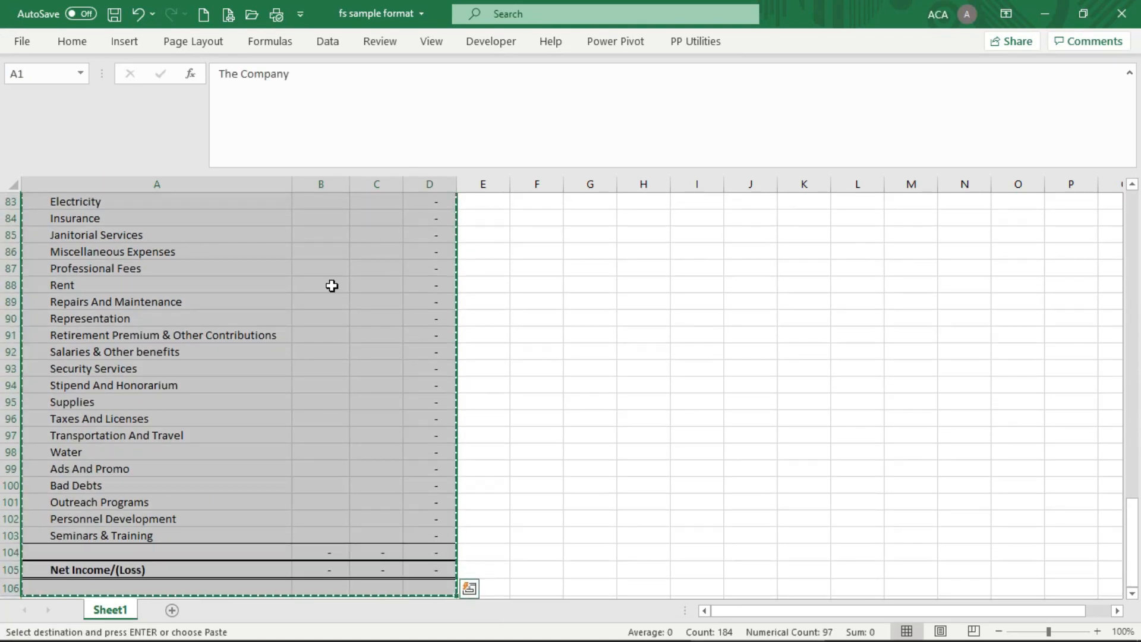
pyautogui.click(600, 624)
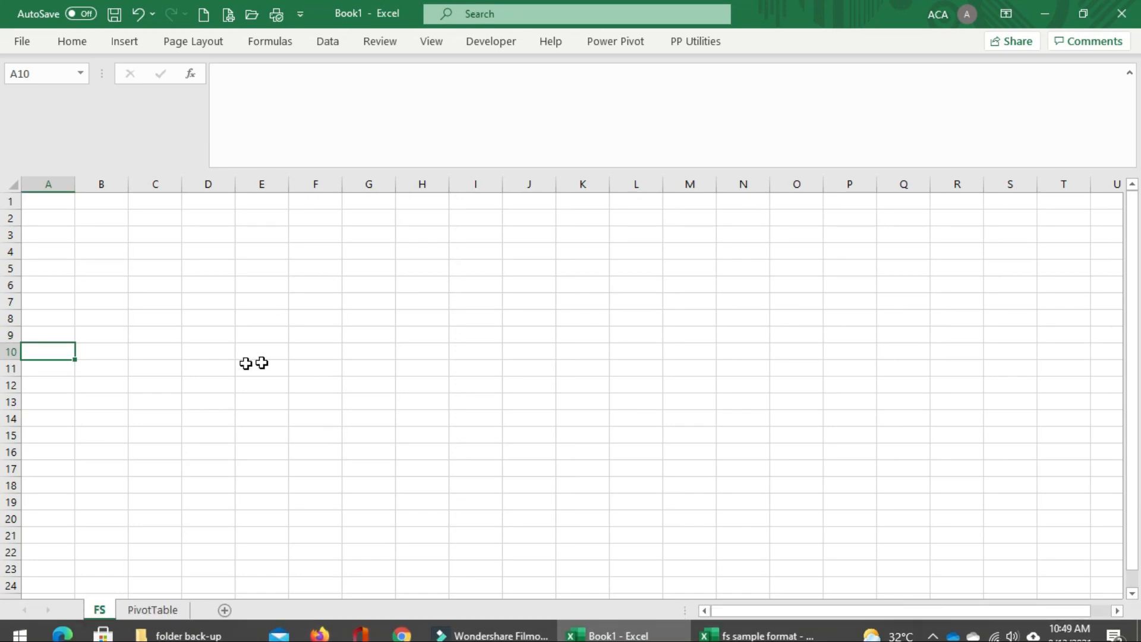
pyautogui.hotkey('ctrl', 'v')
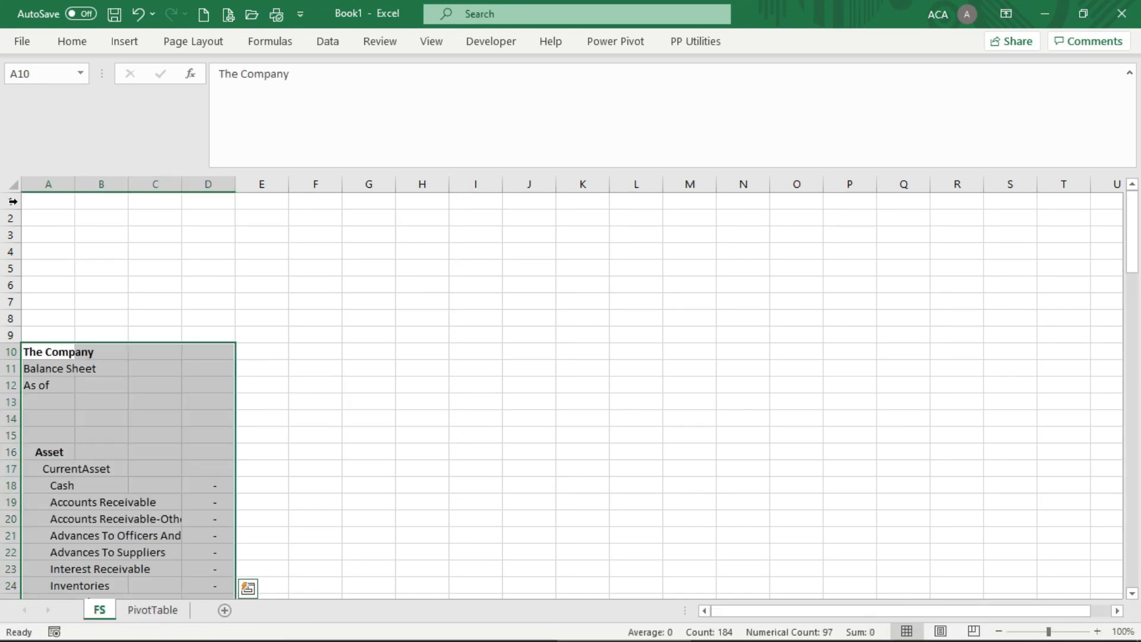
# Step: Autofit all columns of the FS sheet and widen columns B to D equally for the amounts
pyautogui.click(12, 185)
pyautogui.doubleClick(75, 184)
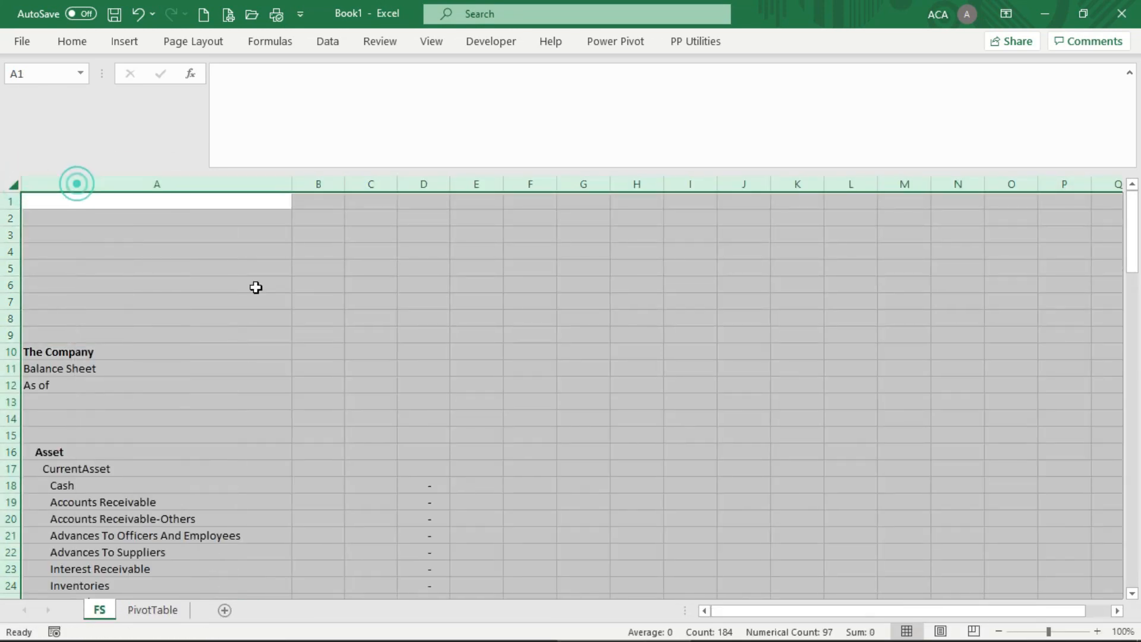
pyautogui.click(387, 367)
pyautogui.moveTo(306, 184); pyautogui.dragTo(505, 184)
pyautogui.click(438, 352)
# Step: Apply the comma number style to the amount cells from B16 to the last cell of the statements
pyautogui.moveTo(369, 479); pyautogui.dragTo(380, 473)
pyautogui.press('Down')
pyautogui.press('Up')
pyautogui.press('Down')
pyautogui.press('Up')
pyautogui.press('Up')
pyautogui.press('Up')
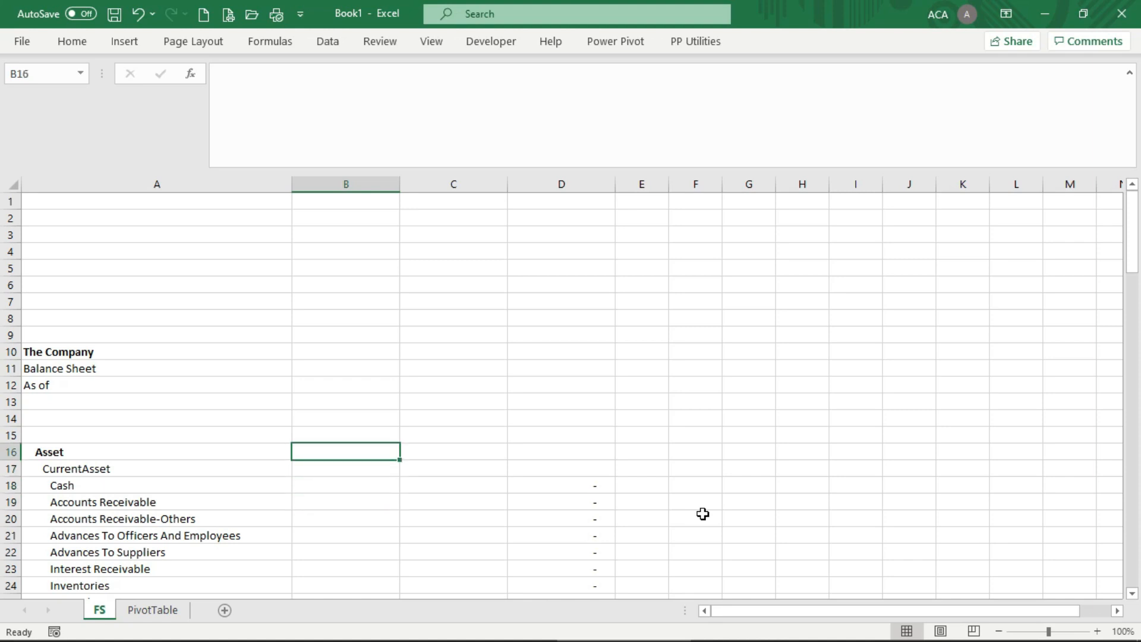
pyautogui.hotkey('ctrl', 'shift', 'End')
pyautogui.click(72, 43)
pyautogui.click(579, 98)
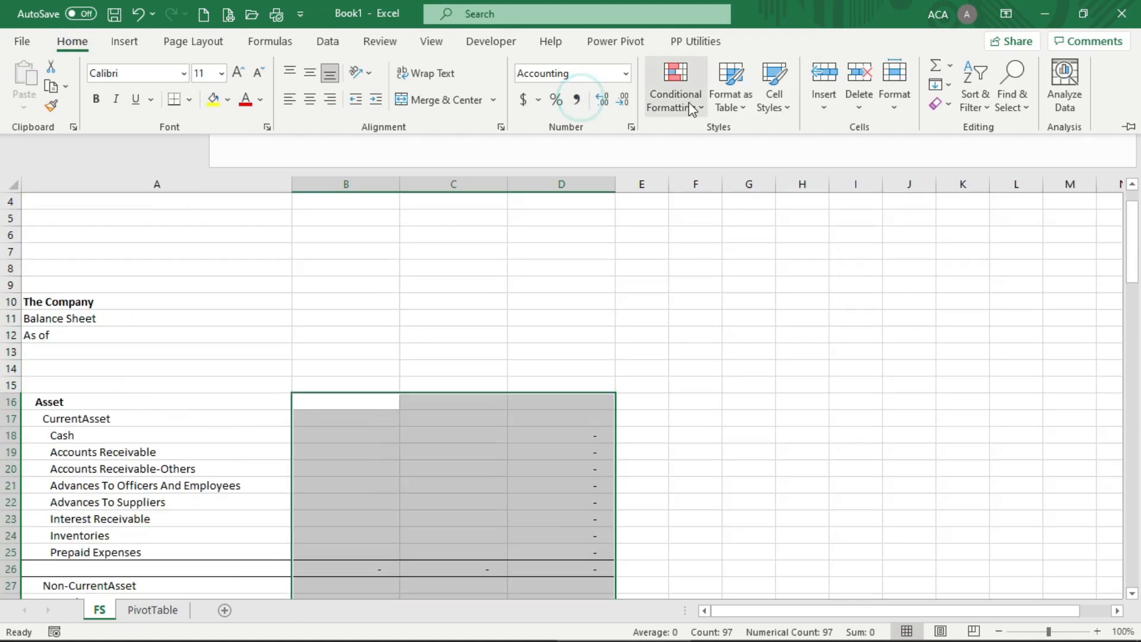
pyautogui.click(683, 260)
pyautogui.click(512, 340)
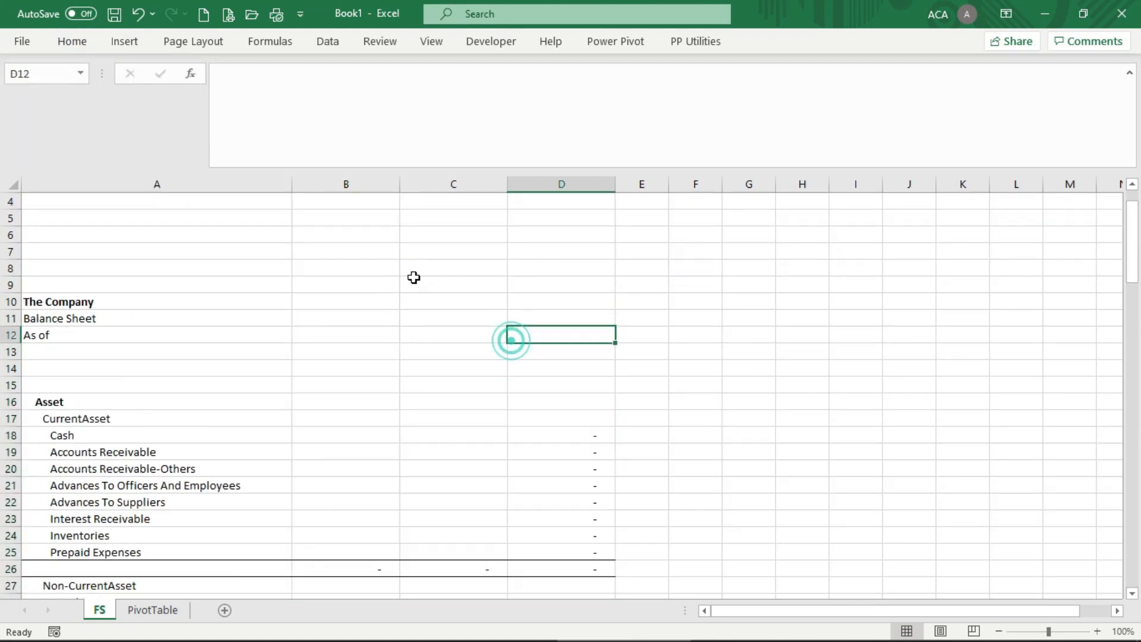
# Step: Enter the label "First Transaction Date" in cell A1
pyautogui.click(413, 275)
pyautogui.click(237, 214)
pyautogui.hotkey('ctrl', 'Home')
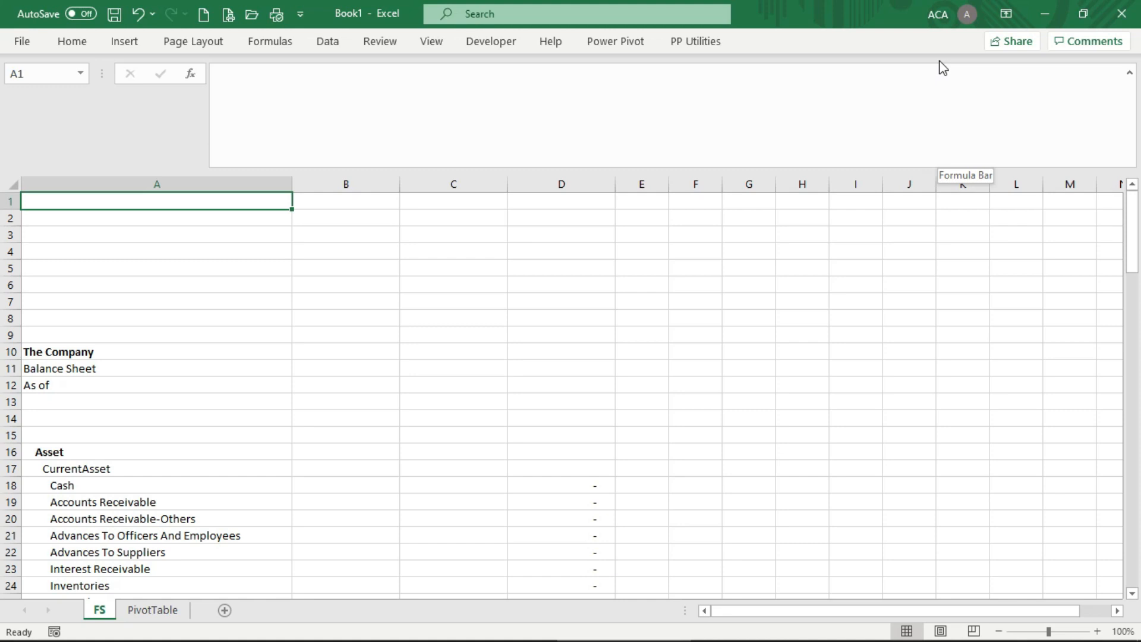
pyautogui.write('First')
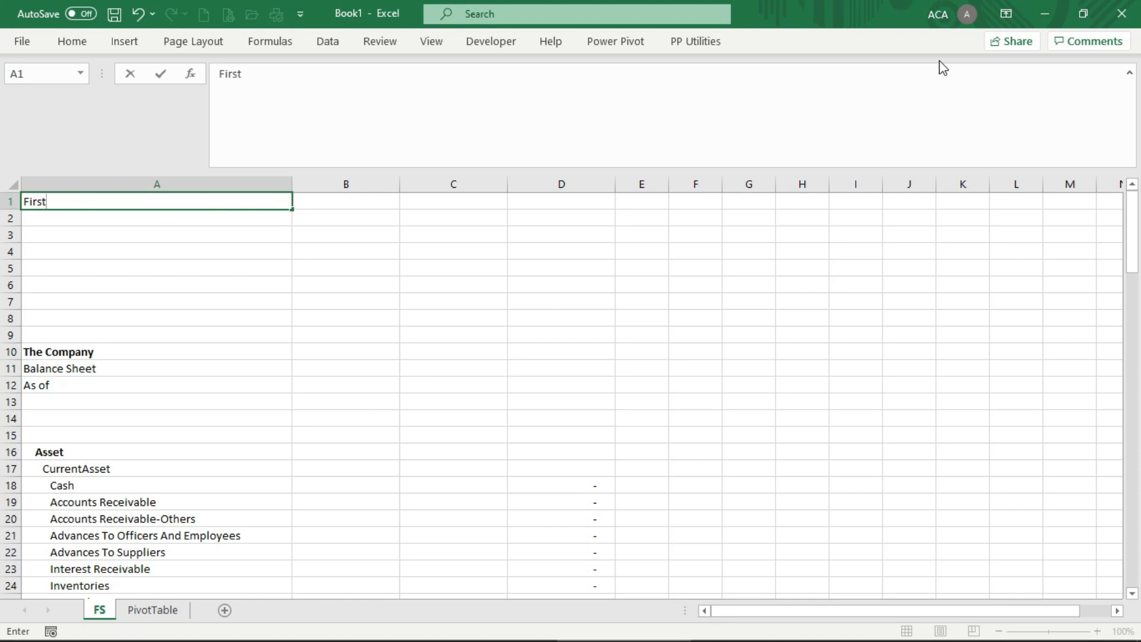
pyautogui.write('Transaction Date')
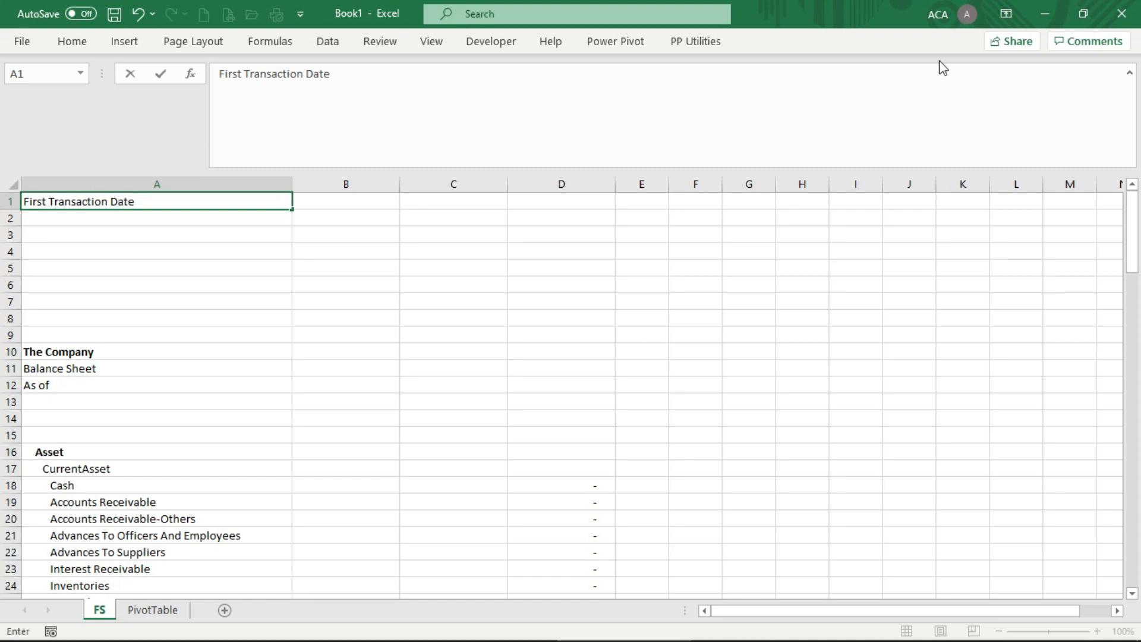
pyautogui.press('Return')
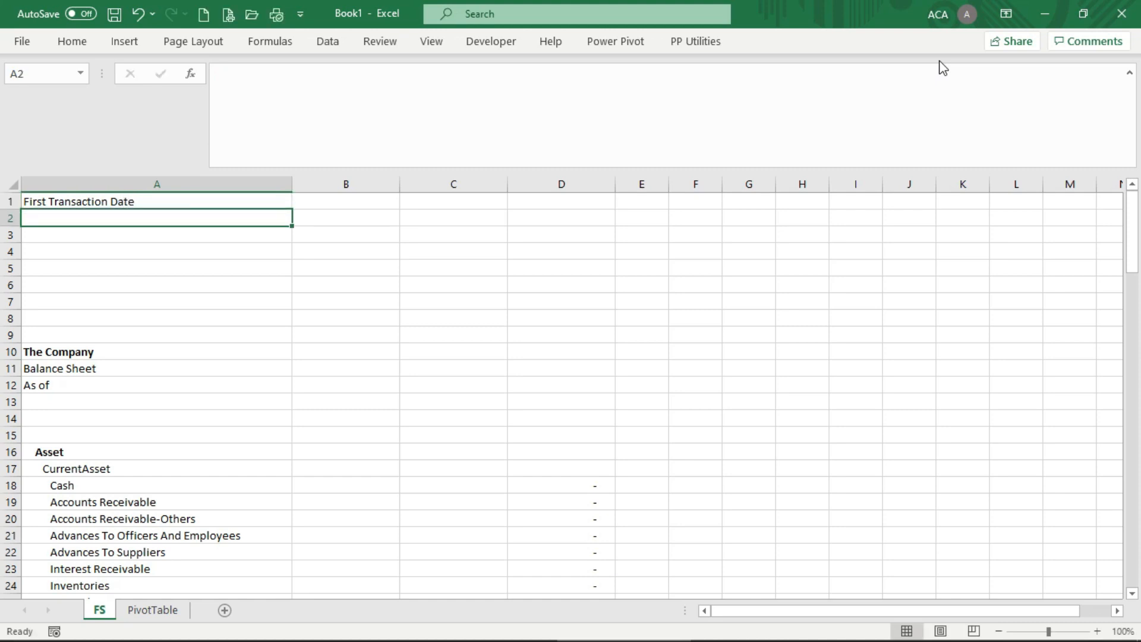
# Step: Copy the A1 label into A2 and change it to "Last Transaction Date"
pyautogui.press('Up')
pyautogui.hotkey('ctrl', 'c')
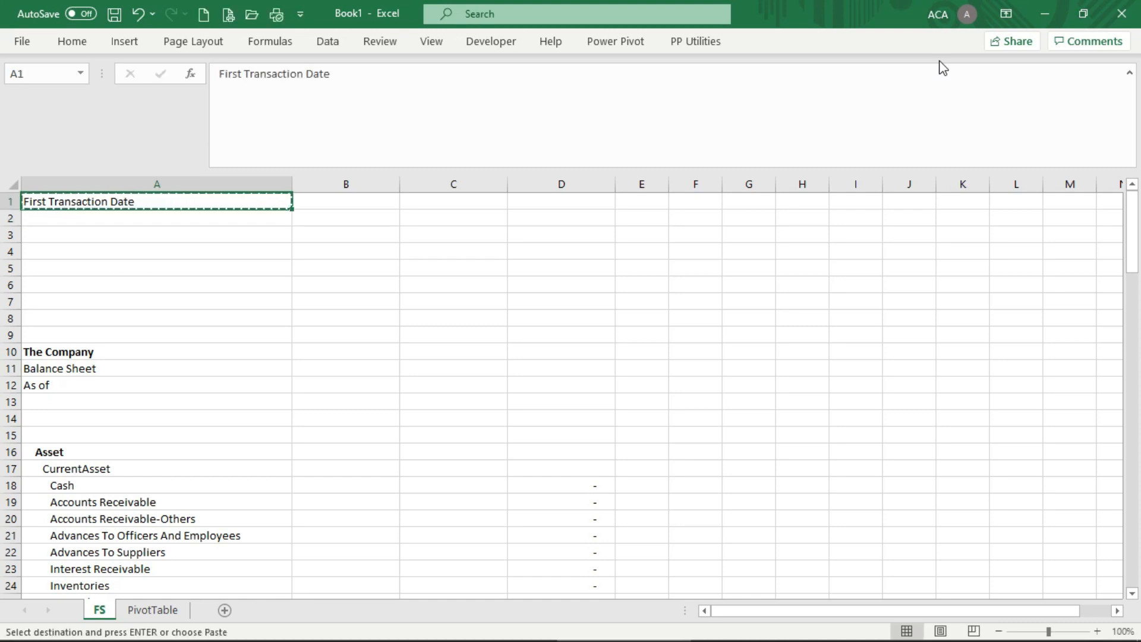
pyautogui.press('Down')
pyautogui.press('Return')
pyautogui.press('F2')
pyautogui.press('Home')
pyautogui.press('Delete')
pyautogui.press('Delete')
pyautogui.press('Delete')
pyautogui.press('Delete')
pyautogui.press('Delete')
pyautogui.press('Delete')
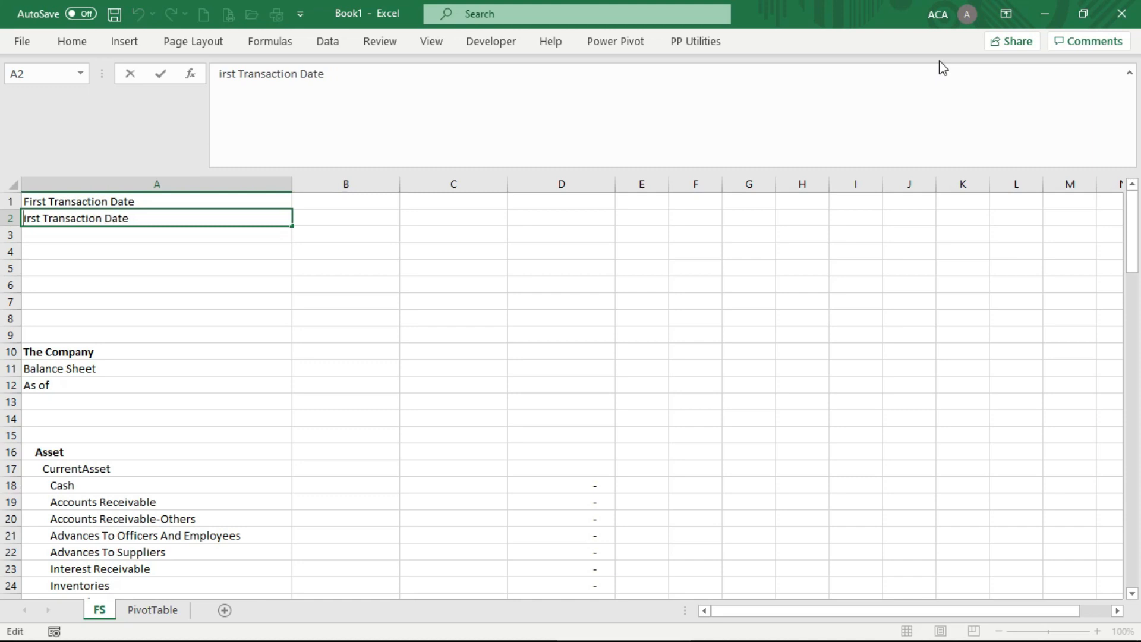
pyautogui.write('Last')
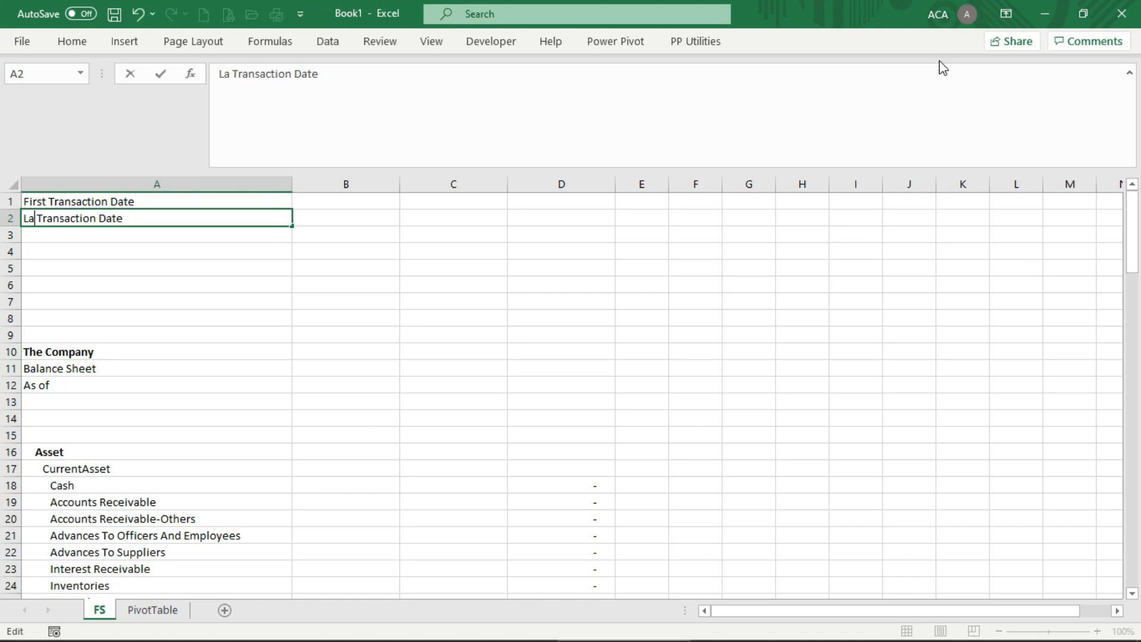
pyautogui.press('Return')
# Step: Enter the label "Income Statement Start Date" in cell A4
pyautogui.press('Down')
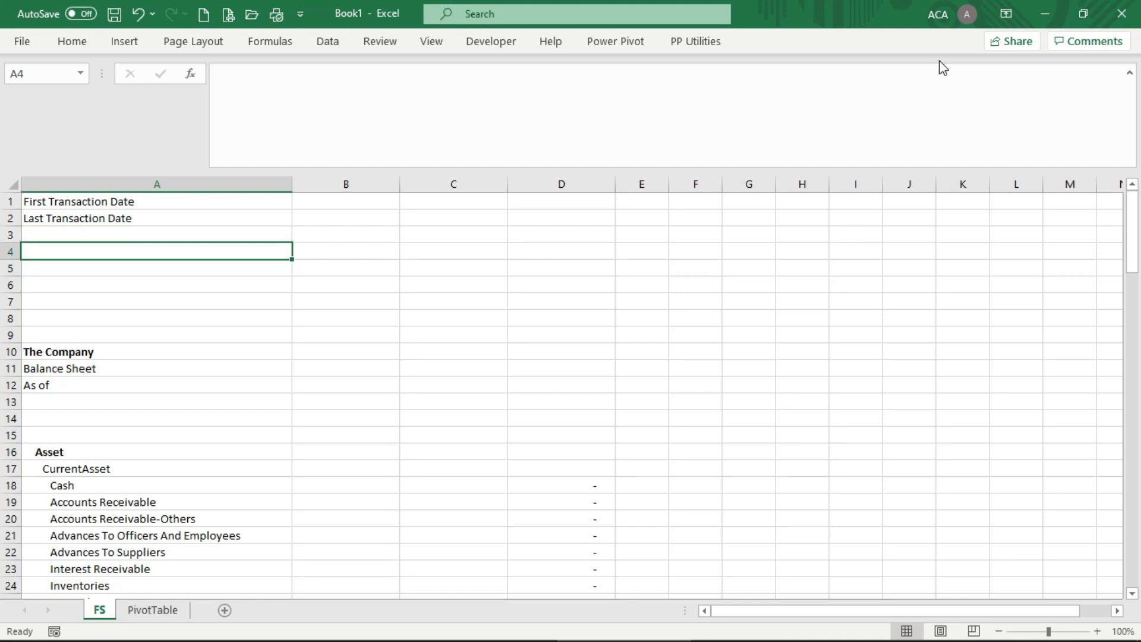
pyautogui.write('I')
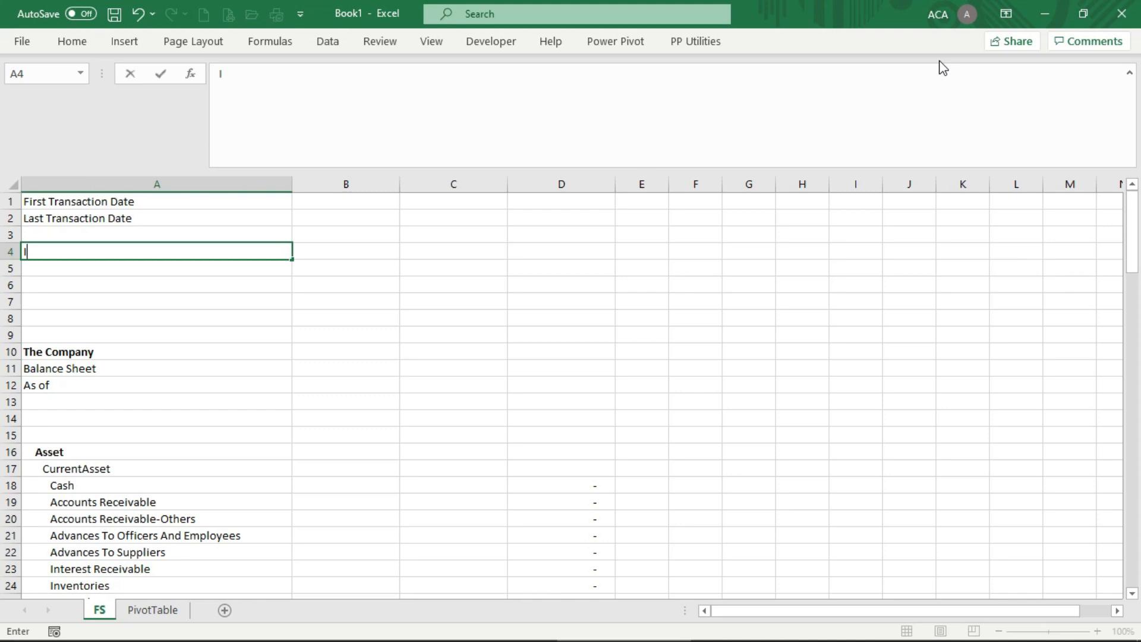
pyautogui.write('ncome State')
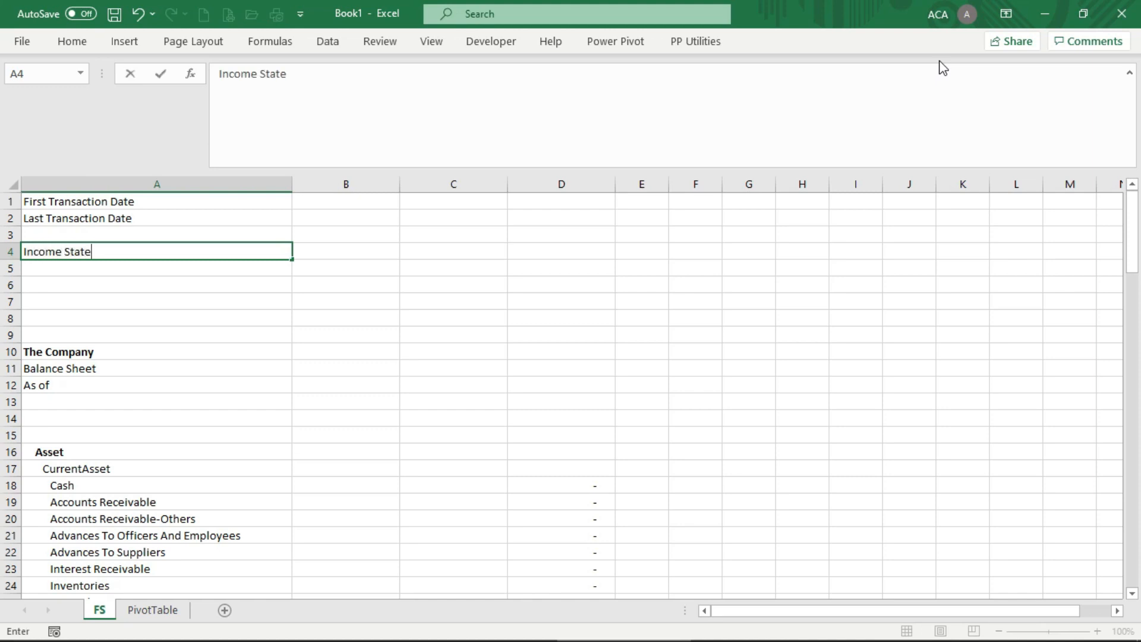
pyautogui.write('ment Start')
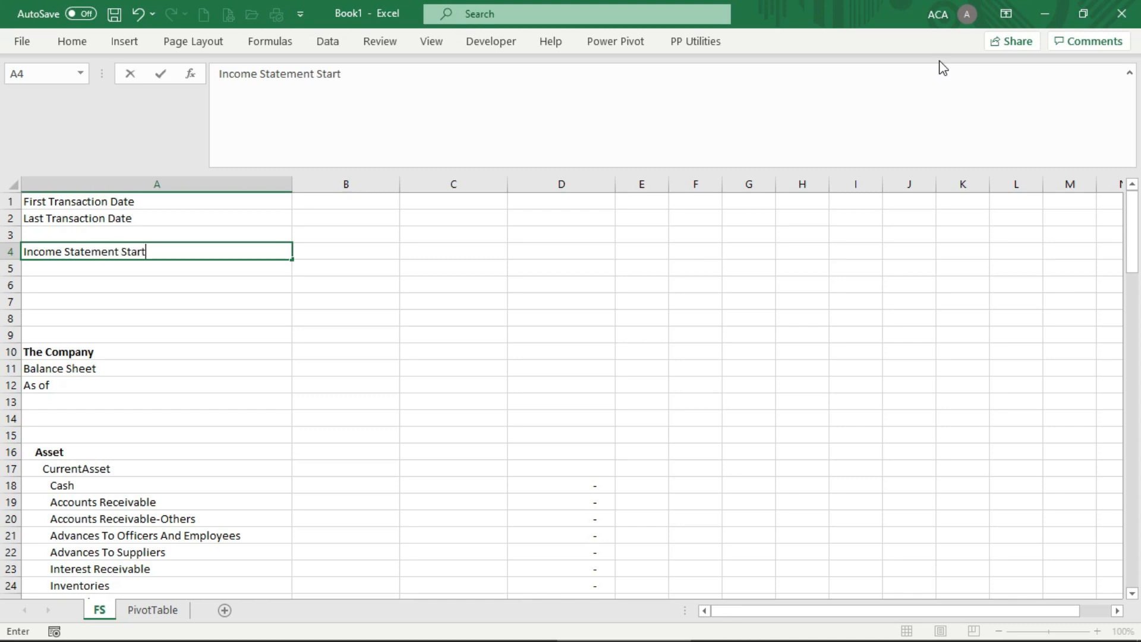
pyautogui.write(' Date')
pyautogui.press('Return')
# Step: Copy the A4 label into A5 and remove the word "Start" from the copy
pyautogui.press('Up')
pyautogui.hotkey('ctrl', 'c')
pyautogui.press('Down')
pyautogui.press('Return')
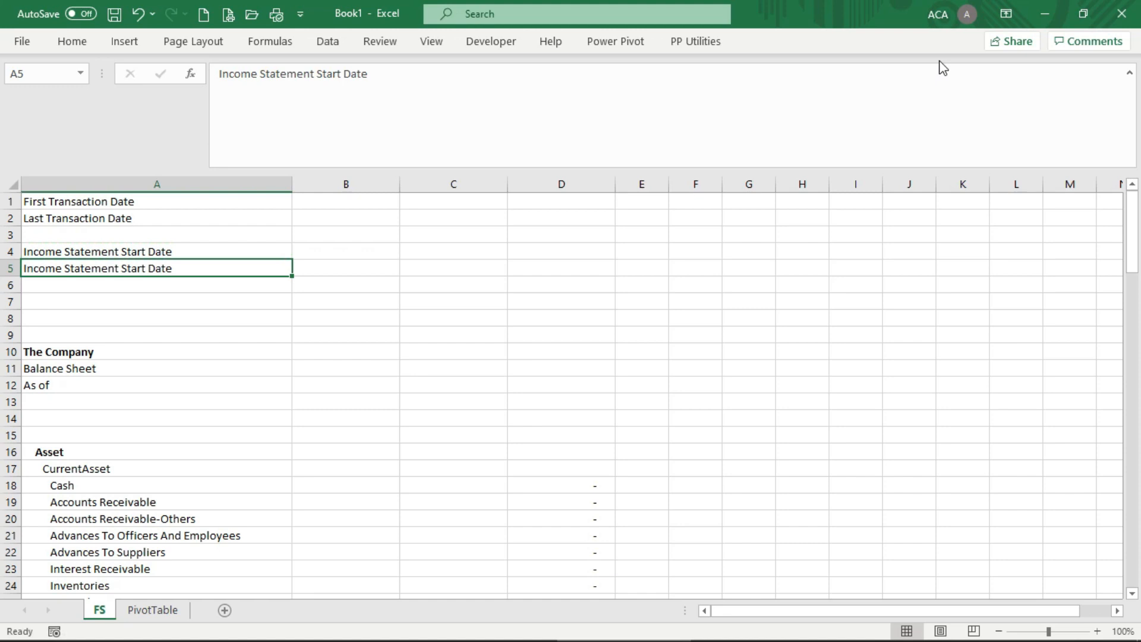
pyautogui.press('F2')
pyautogui.press('Left')
pyautogui.press('Left')
pyautogui.press('Left')
pyautogui.press('Left')
pyautogui.press('Left')
pyautogui.press('BackSpace')
pyautogui.press('BackSpace')
pyautogui.press('BackSpace')
pyautogui.press('BackSpace')
pyautogui.press('BackSpace')
pyautogui.hotkey('shift', 'Return')
pyautogui.write('E')
pyautogui.press('Escape')
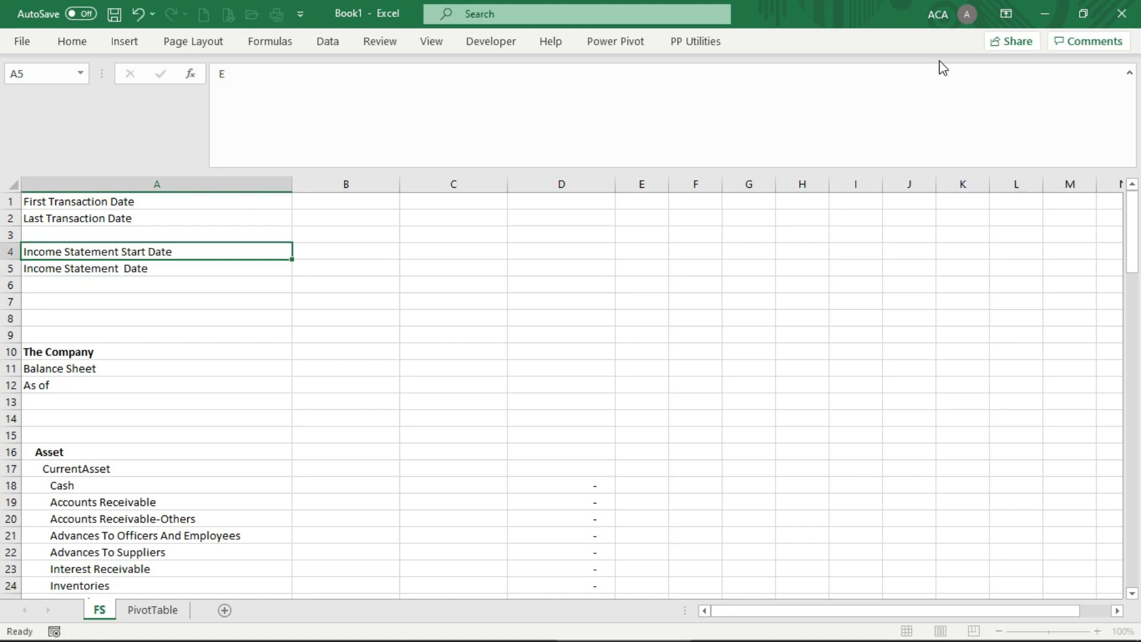
# Step: Insert "End" into the A5 label so it reads "Income Statement End Date"
pyautogui.press('Down')
pyautogui.press('F2')
pyautogui.press('Left')
pyautogui.press('Left')
pyautogui.press('Left')
pyautogui.press('Left')
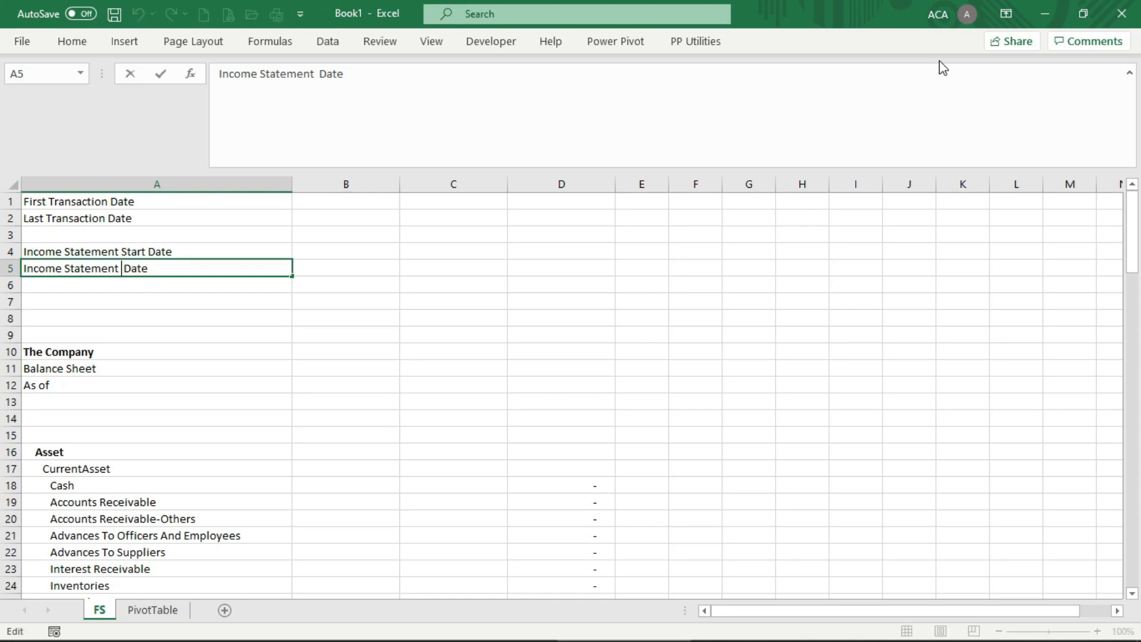
pyautogui.write('End')
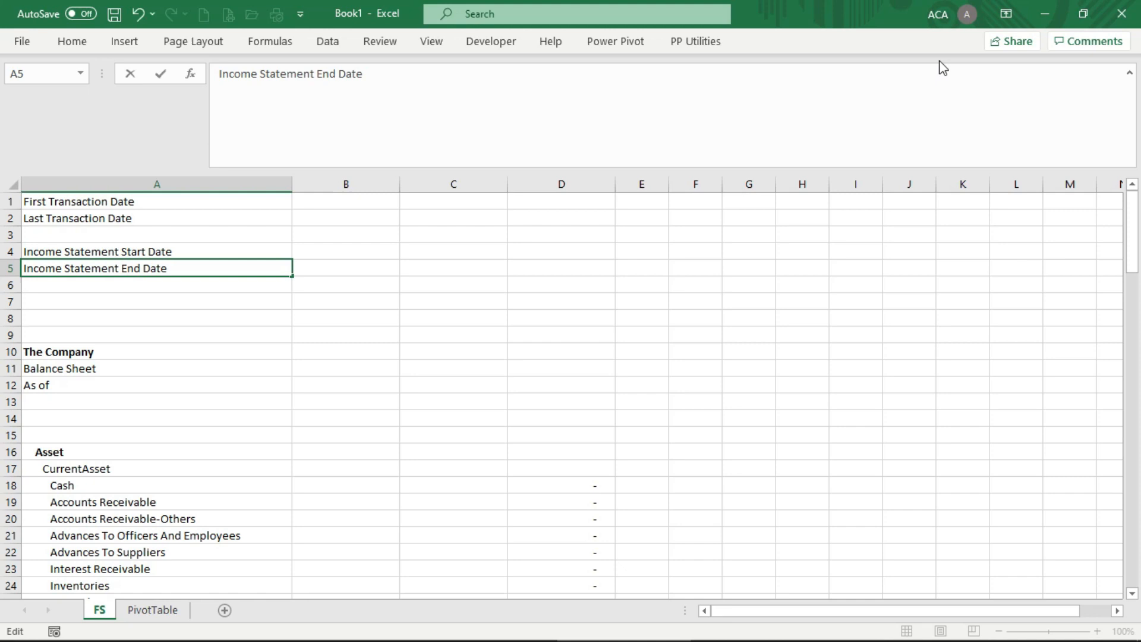
pyautogui.press('Return')
pyautogui.press('Up')
pyautogui.press('Up')
pyautogui.press('Up')
pyautogui.press('Up')
pyautogui.press('Up')
pyautogui.press('Down')
pyautogui.press('Down')
pyautogui.press('Down')
pyautogui.press('Right')
pyautogui.press('Down')
pyautogui.press('Up')
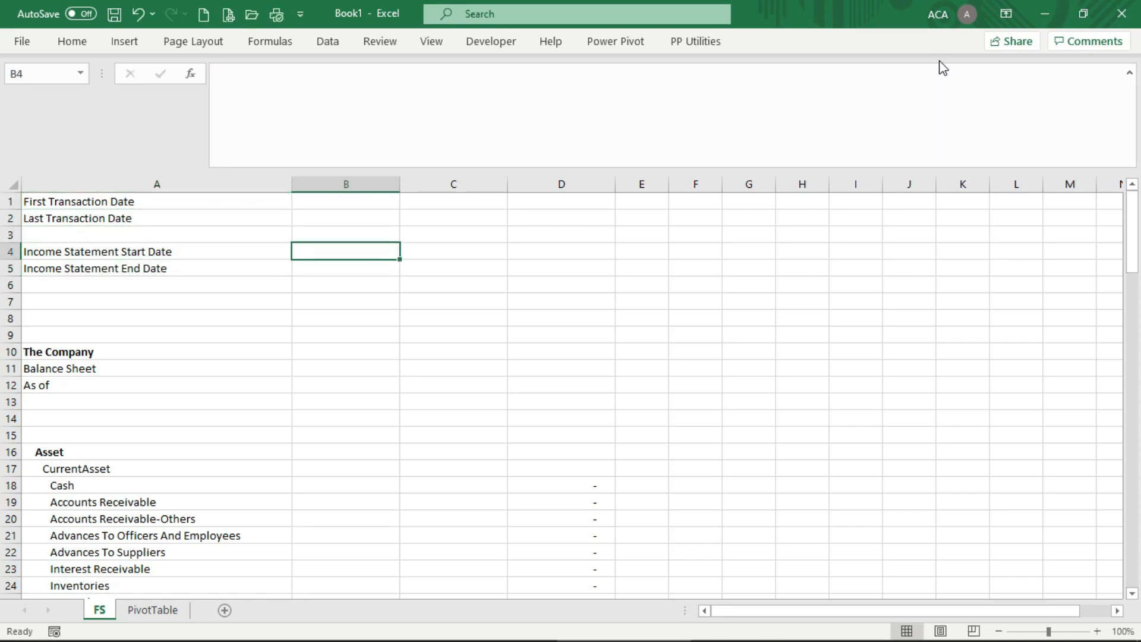
pyautogui.press('Down')
pyautogui.press('Up')
pyautogui.press('Down')
pyautogui.press('Up')
pyautogui.press('Up')
pyautogui.press('Up')
pyautogui.press('Up')
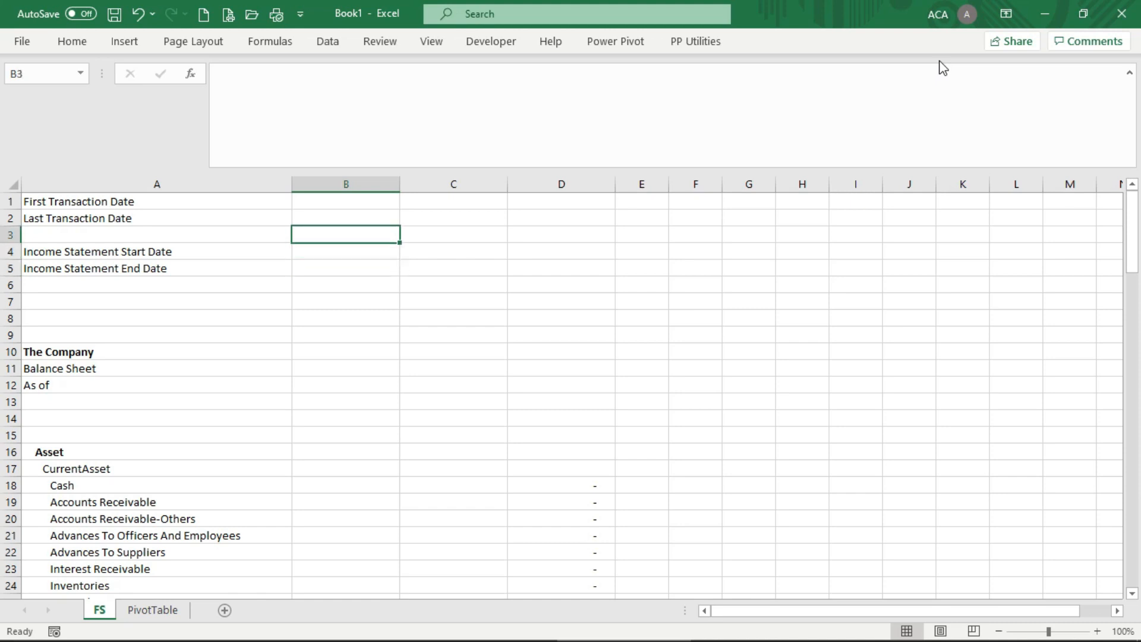
# Step: Begin a CUBEVALUE formula in cell B1 with "ThisWorkbookDataModel" as its connection argument
pyautogui.press('Down')
pyautogui.press('Down')
pyautogui.press('Up')
pyautogui.press('Up')
pyautogui.press('Down')
pyautogui.press('Up')
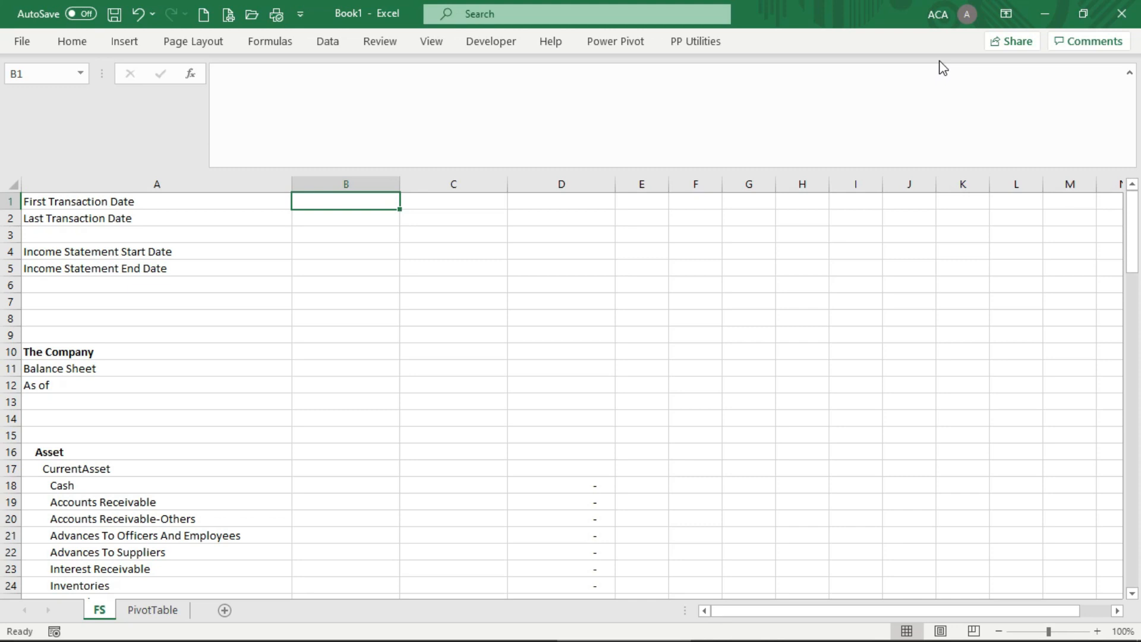
pyautogui.write('=')
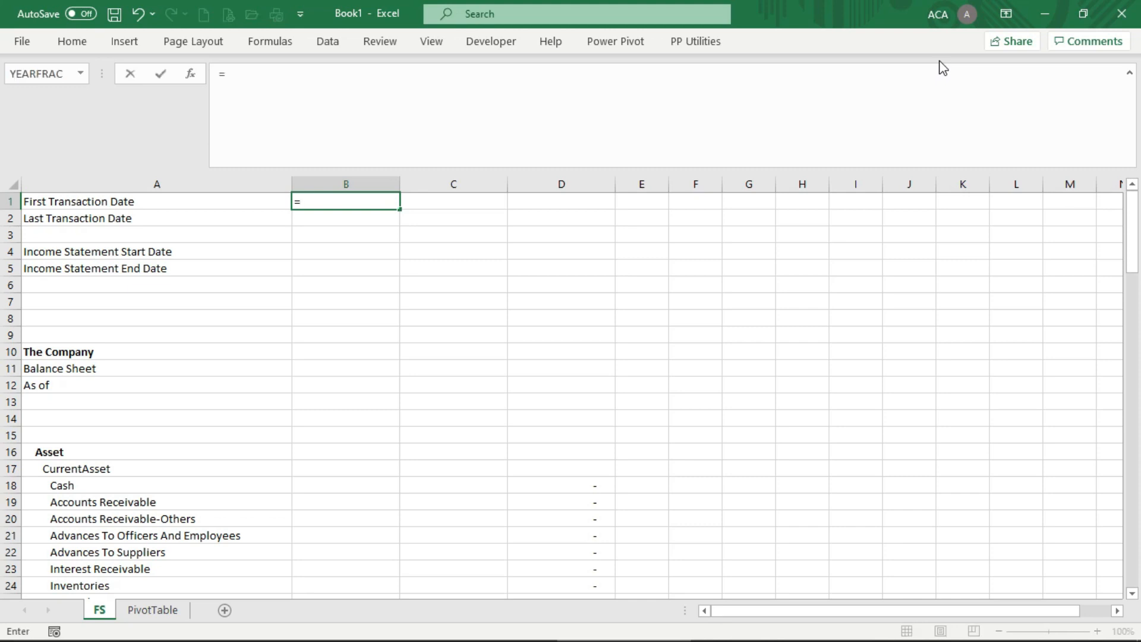
pyautogui.write('cub')
pyautogui.press('Down')
pyautogui.press('Down')
pyautogui.press('Down')
pyautogui.press('Down')
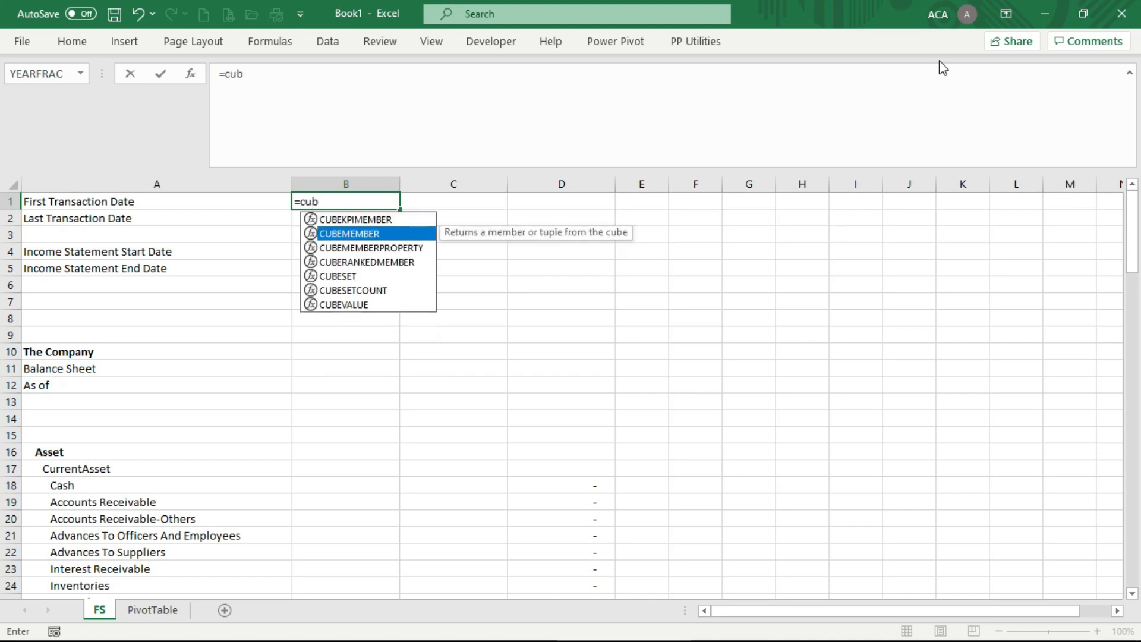
pyautogui.press('Down')
pyautogui.press('Down')
pyautogui.press('Tab')
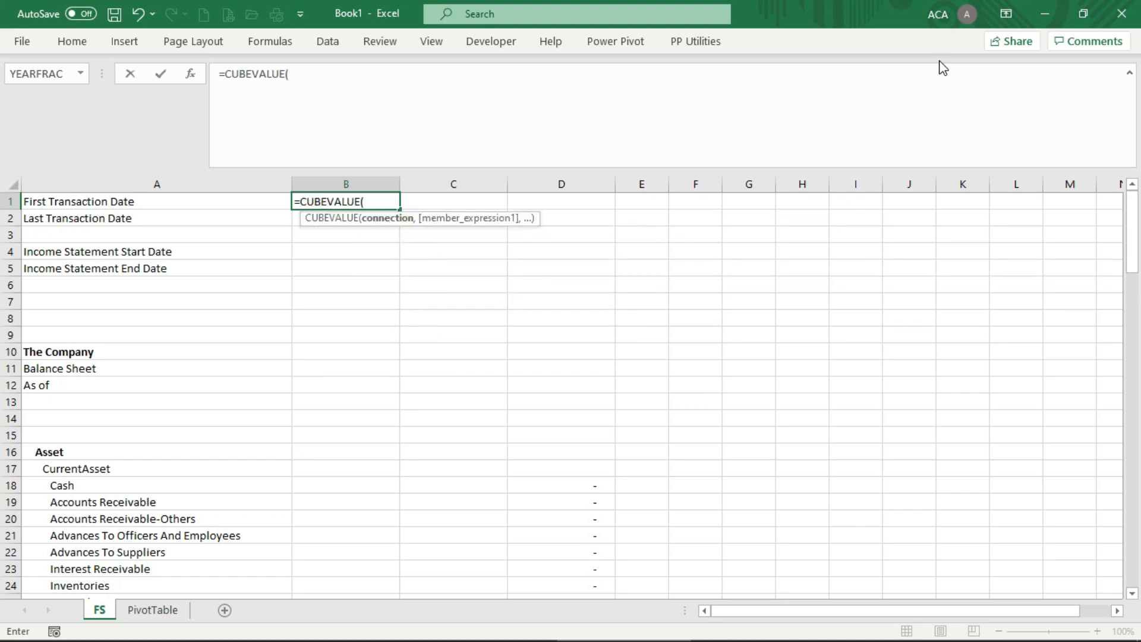
pyautogui.write('"')
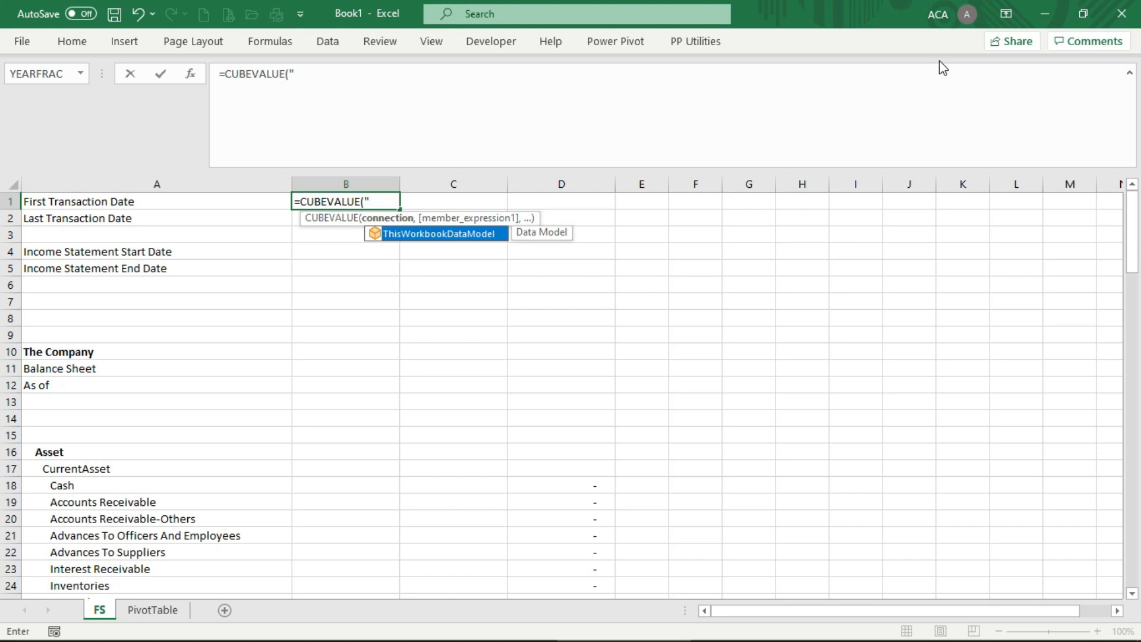
pyautogui.press('Tab')
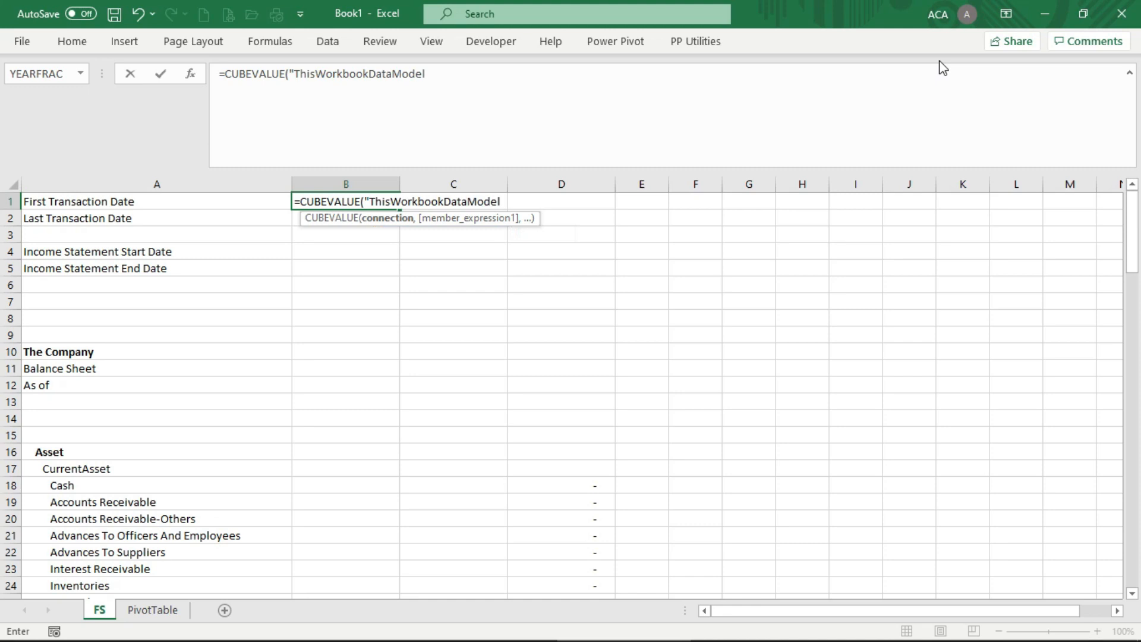
pyautogui.write('",')
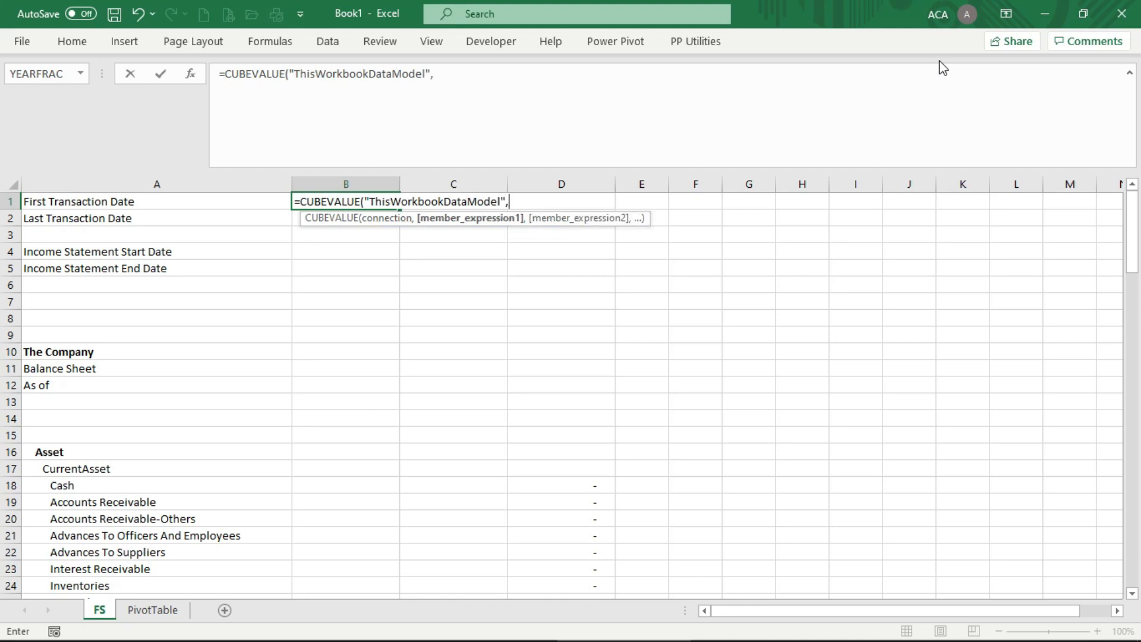
# Step: Complete the B1 formula with the member expression "[Measures].[FirstTransactionDate]"
pyautogui.write('"')
pyautogui.press('Down')
pyautogui.press('Down')
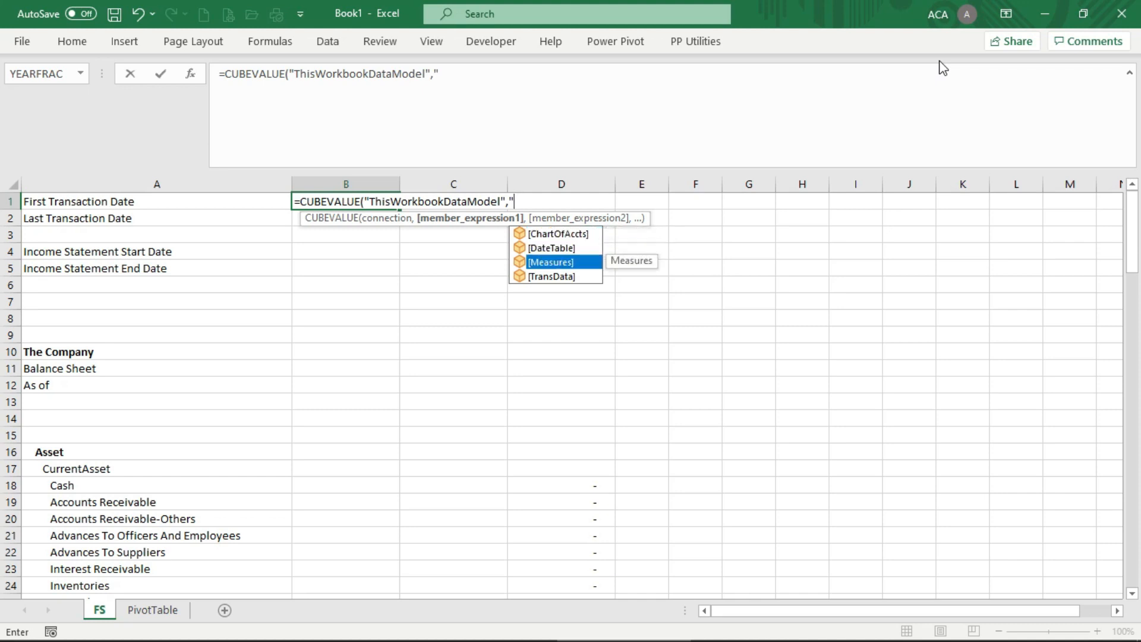
pyautogui.press('Tab')
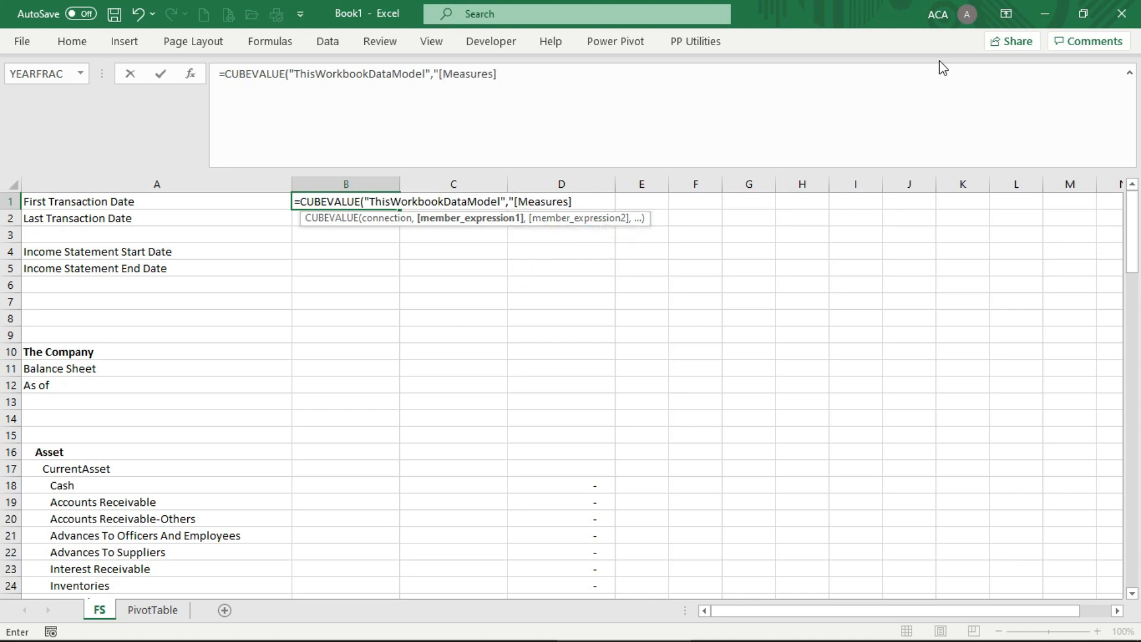
pyautogui.write('.')
pyautogui.press('Tab')
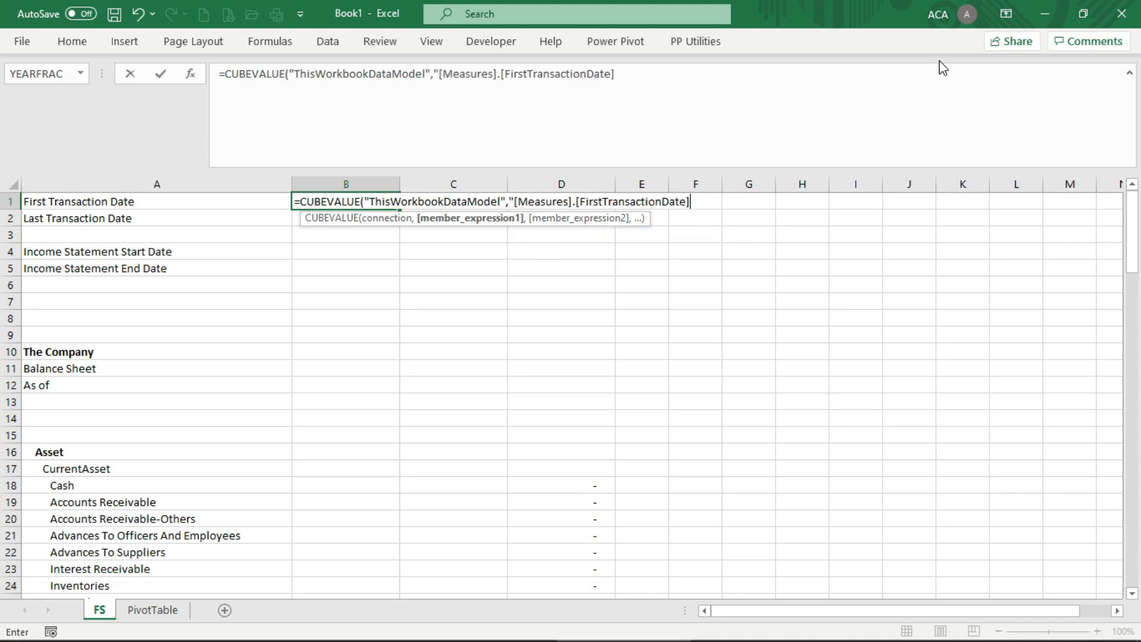
pyautogui.write('")')
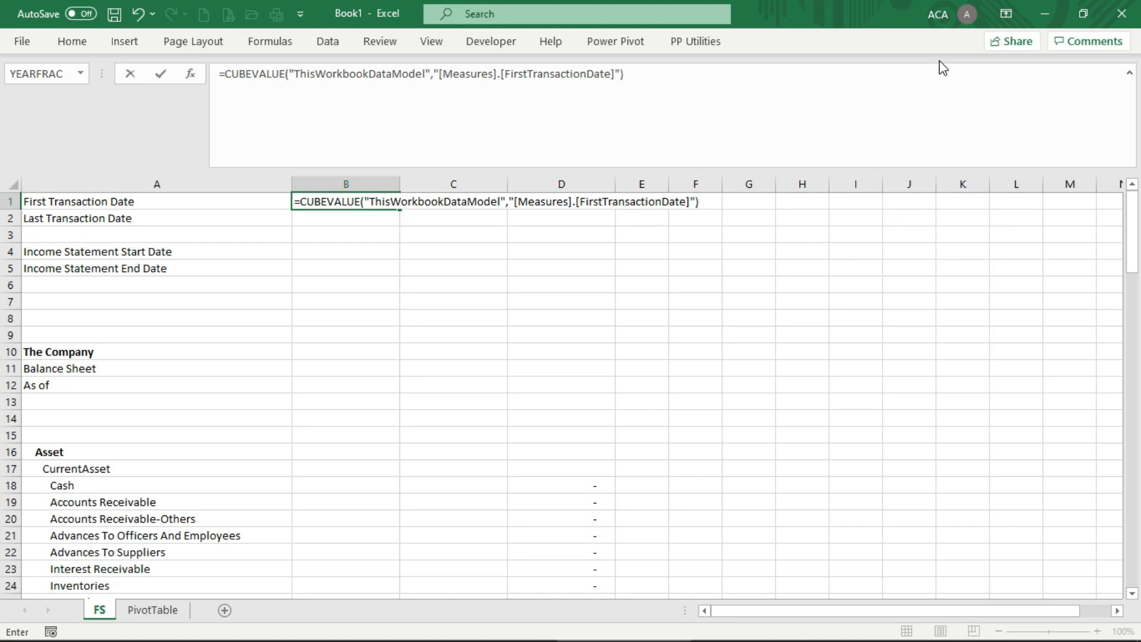
pyautogui.press('Return')
pyautogui.press('Up')
pyautogui.press('Down')
pyautogui.press('Up')
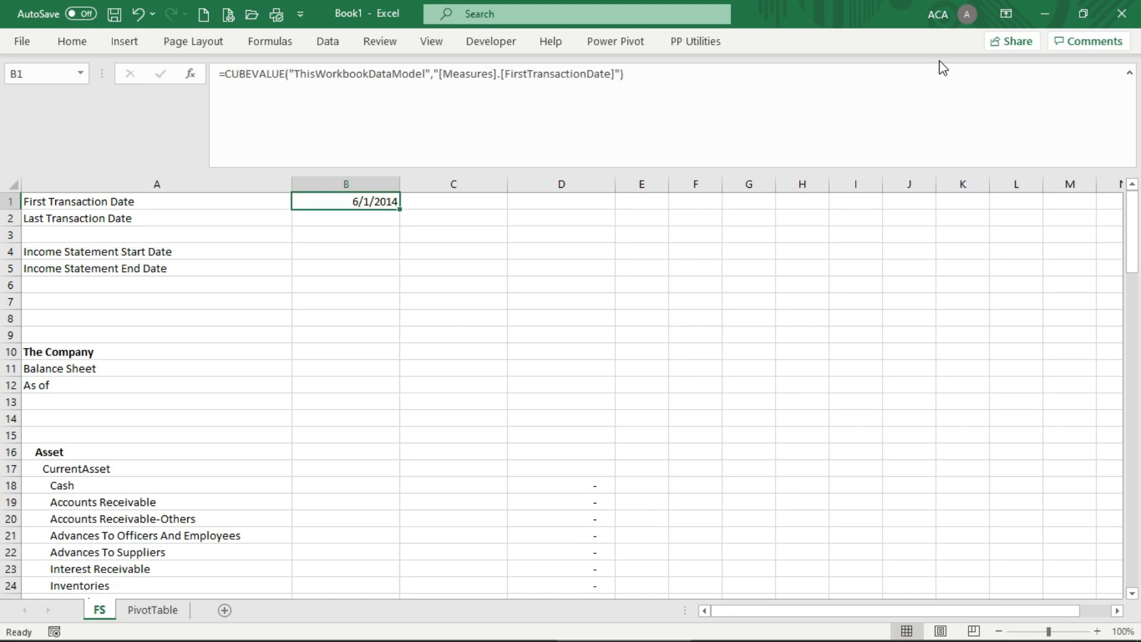
# Step: Copy the B1 formula into B2 and change its measure to [LastTransactionDate]
pyautogui.hotkey('ctrl', 'c')
pyautogui.press('Down')
pyautogui.press('Return')
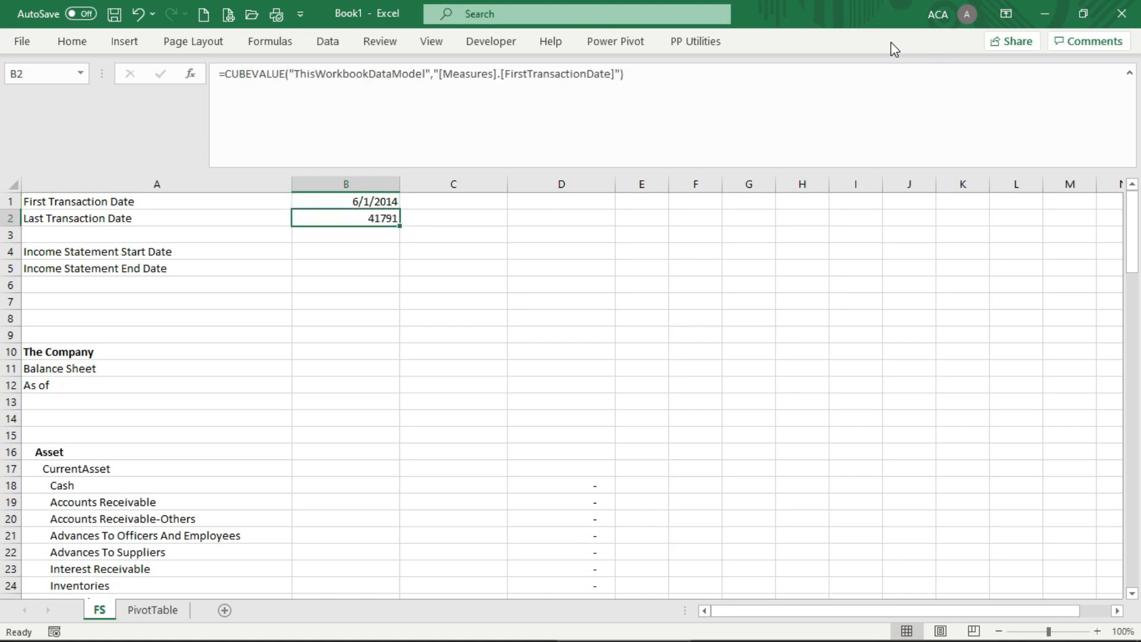
pyautogui.click(527, 74)
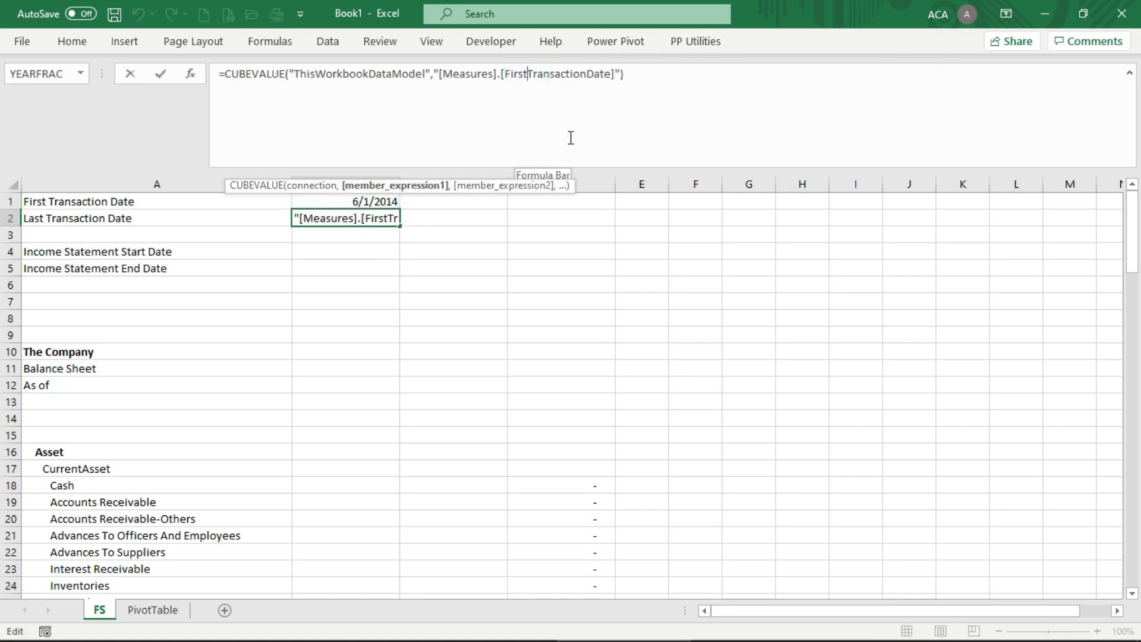
pyautogui.press('BackSpace')
pyautogui.press('BackSpace')
pyautogui.press('BackSpace')
pyautogui.press('BackSpace')
pyautogui.press('BackSpace')
pyautogui.write('Last')
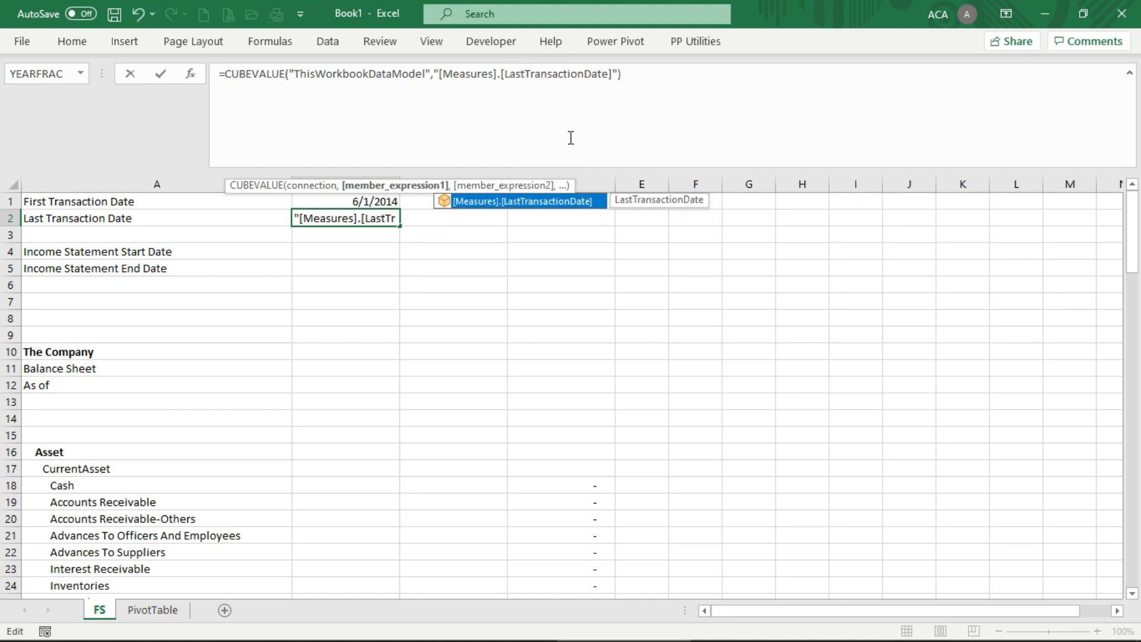
pyautogui.press('Return')
pyautogui.press('Up')
pyautogui.press('Up')
pyautogui.press('Down')
pyautogui.press('Up')
pyautogui.press('Down')
pyautogui.press('Up')
pyautogui.press('Down')
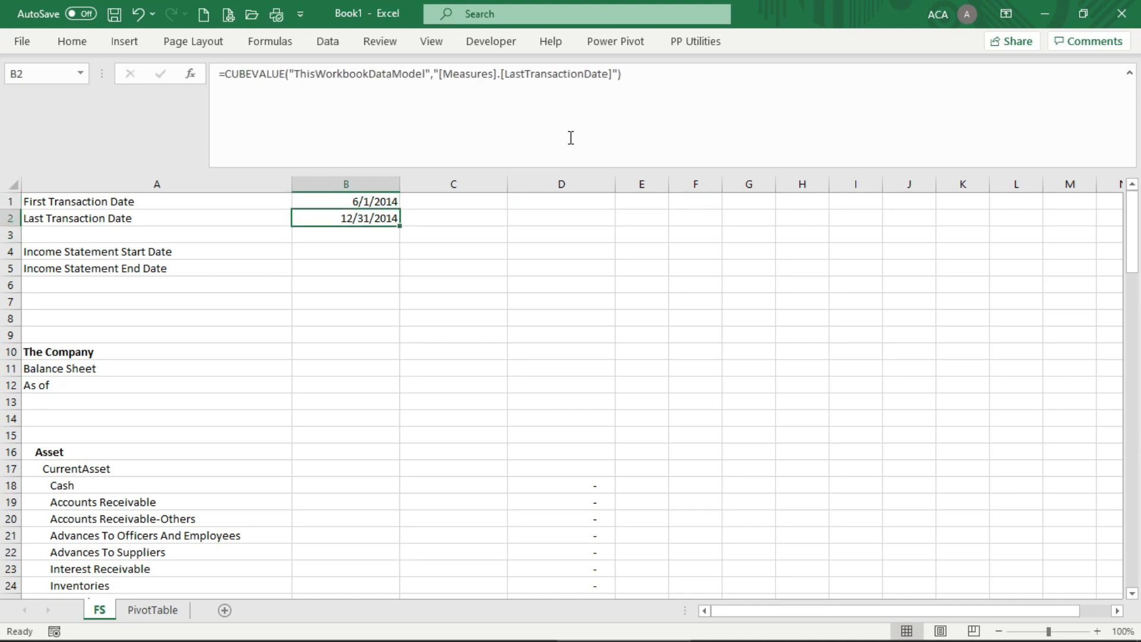
# Step: Subtract 1 from the First Transaction Date formula in cell B1
pyautogui.press('Up')
pyautogui.press('Down')
pyautogui.press('Up')
pyautogui.press('Down')
pyautogui.press('Up')
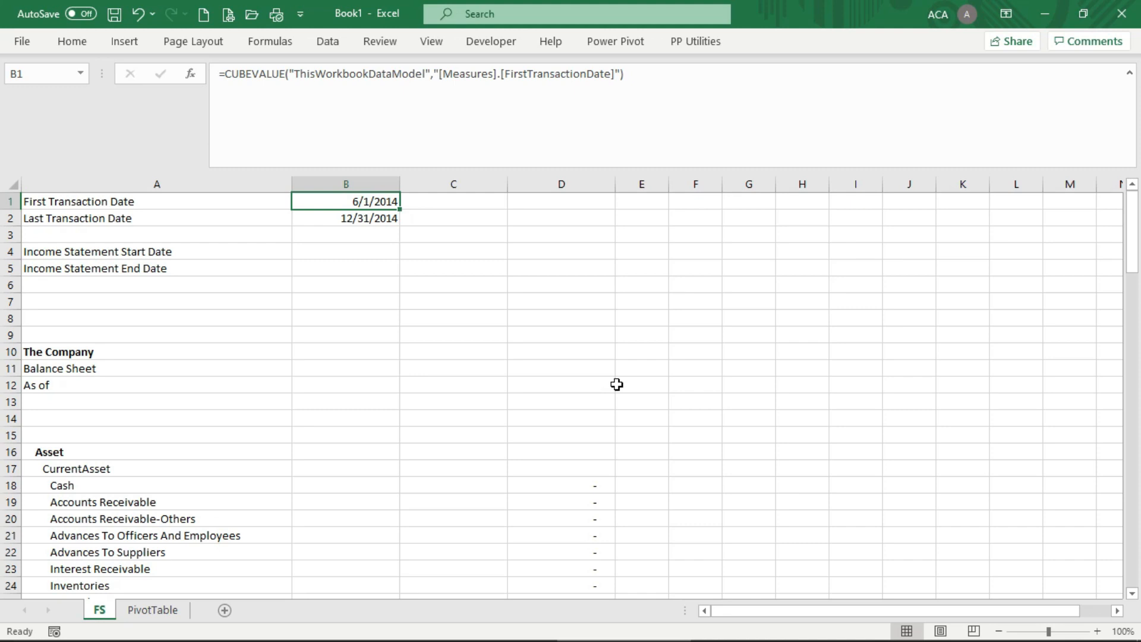
pyautogui.click(656, 74)
pyautogui.write('-1')
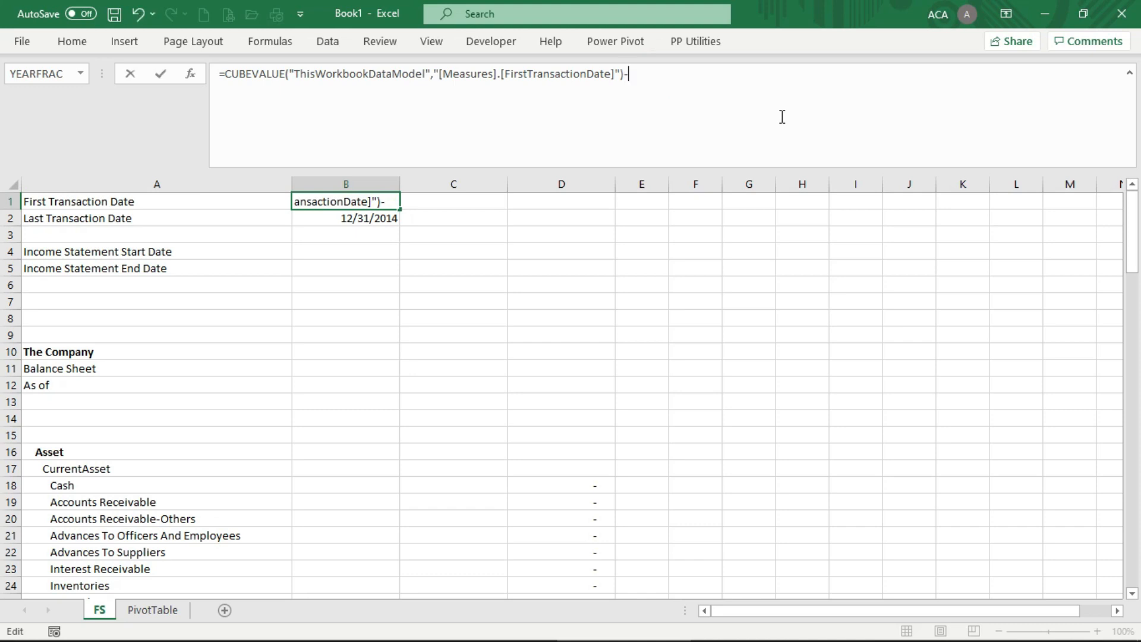
pyautogui.press('Return')
pyautogui.press('Up')
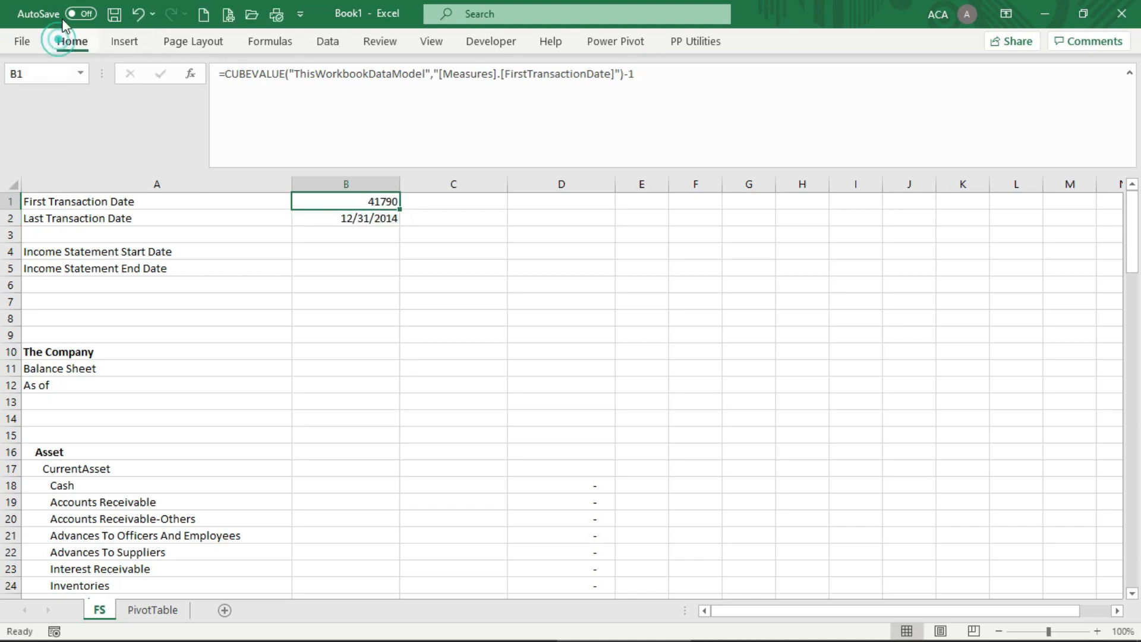
# Step: Format cell B1 as Short Date
pyautogui.click(55, 42)
pyautogui.click(615, 76)
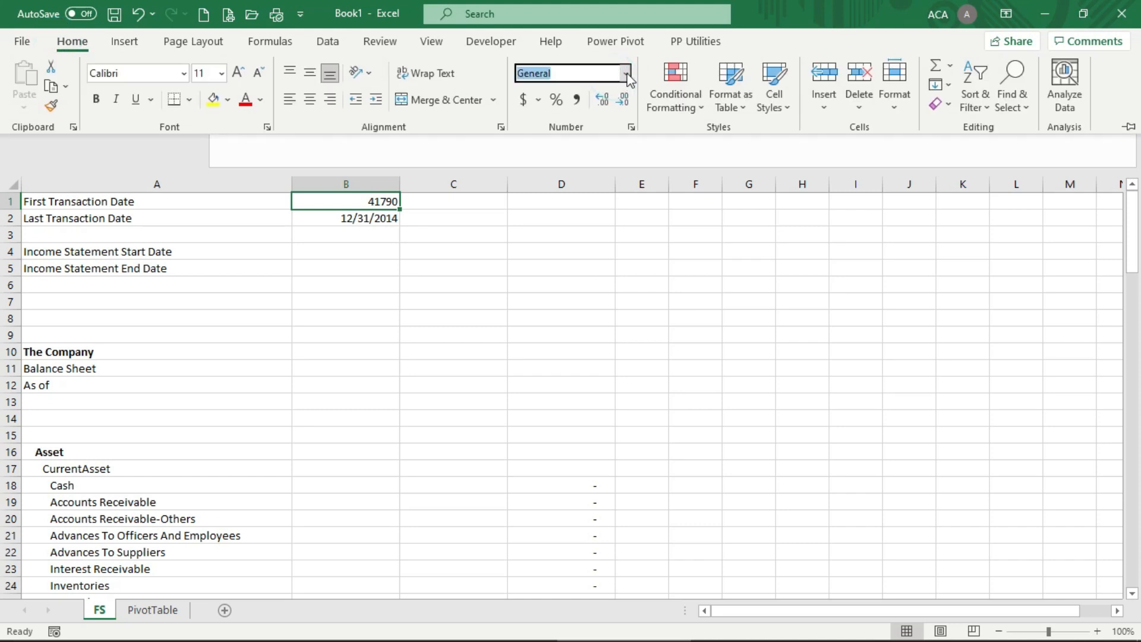
pyautogui.click(626, 73)
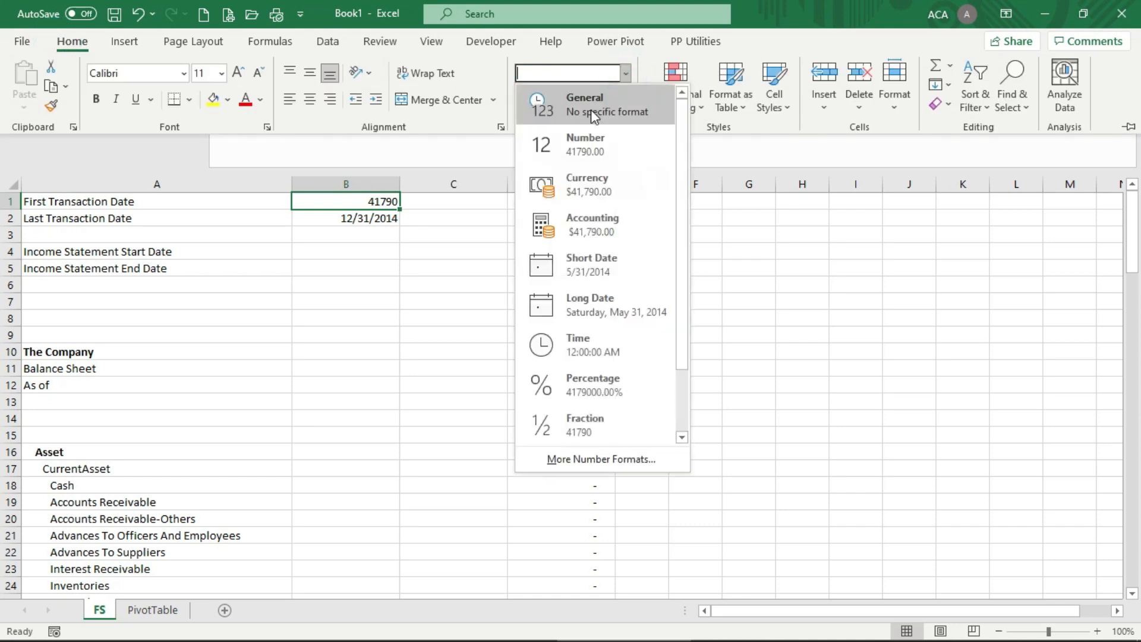
pyautogui.click(594, 261)
pyautogui.click(454, 287)
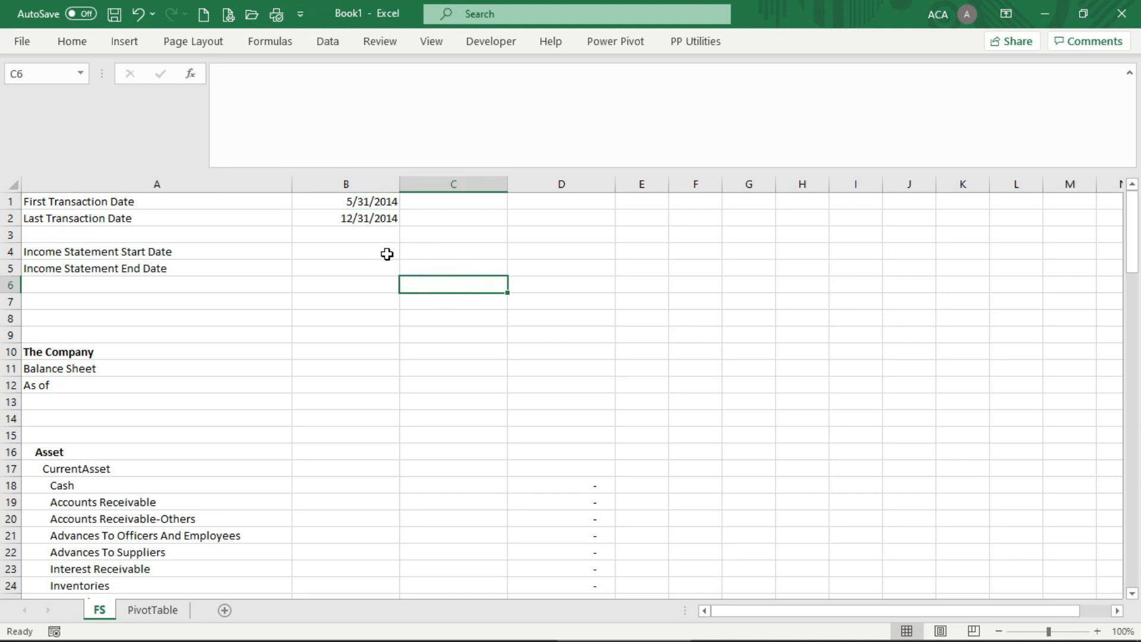
# Step: Enter 6/1/2014 as the Income Statement Start Date in cell B4
pyautogui.click(383, 252)
pyautogui.click(374, 201)
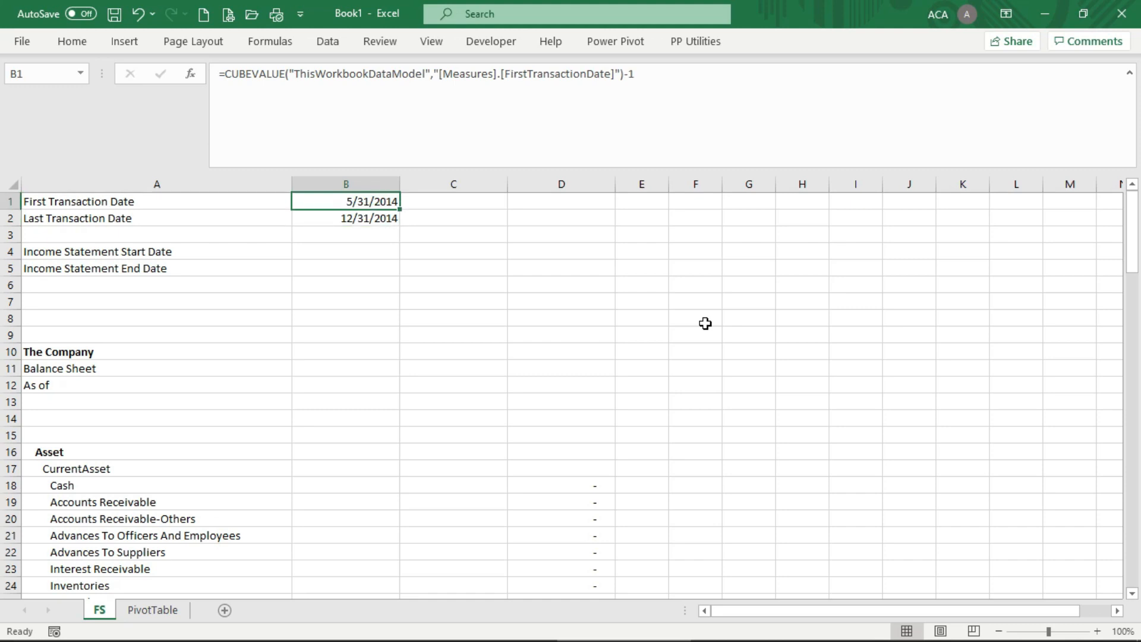
pyautogui.press('Down')
pyautogui.press('Up')
pyautogui.press('Down')
pyautogui.press('Down')
pyautogui.press('Down')
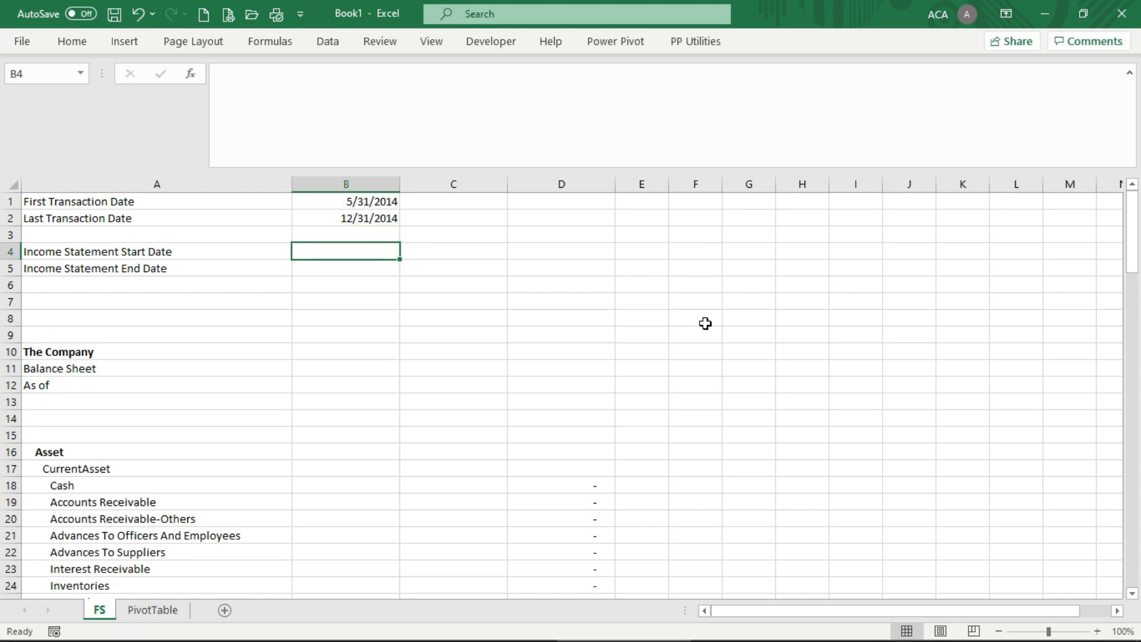
pyautogui.write('6/')
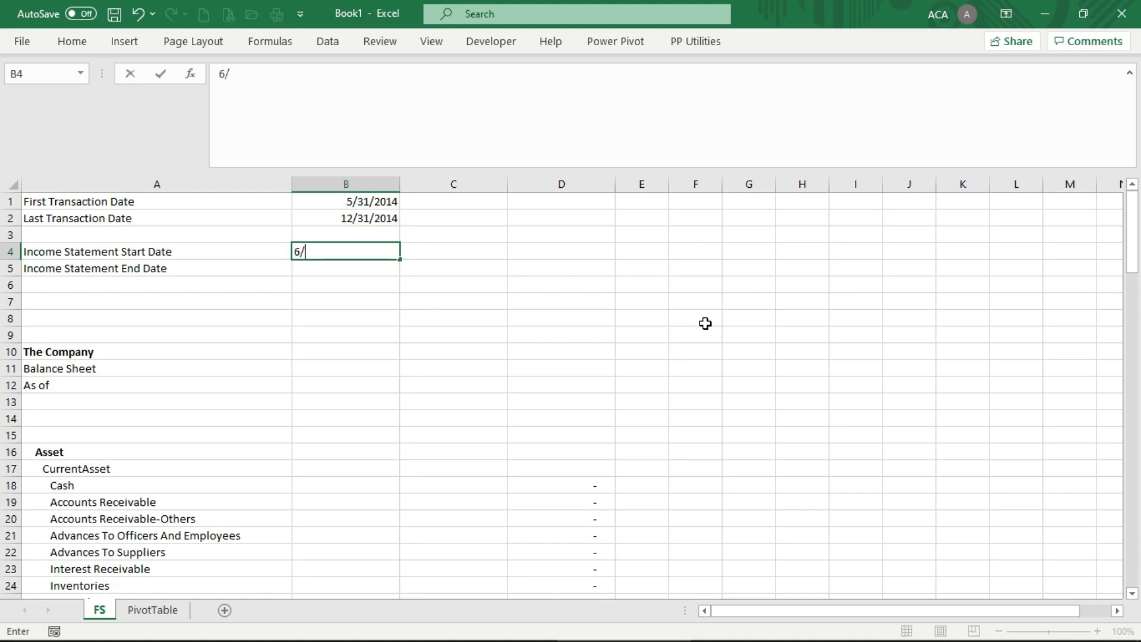
pyautogui.write('1/2014')
pyautogui.press('Return')
# Step: Enter 12/31/2014 as the Income Statement End Date in cell B5
pyautogui.write('12/3')
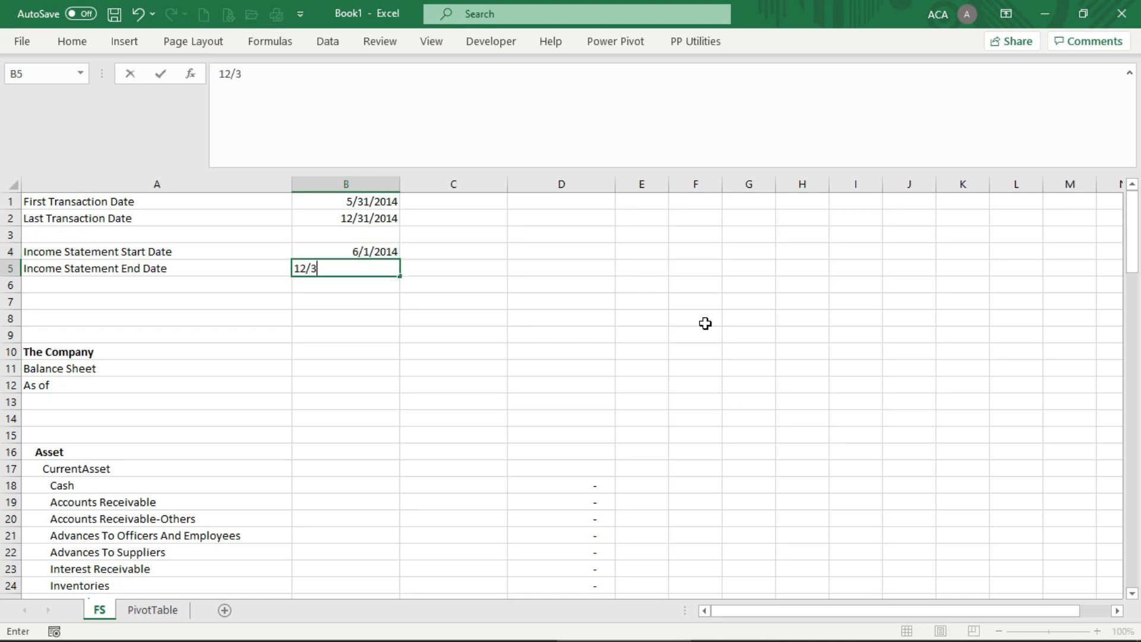
pyautogui.write('1/2014')
pyautogui.press('Return')
pyautogui.press('Up')
# Step: Extend the "As of " formula in A12 with a TEXT function whose value is the absolute reference $B$5
pyautogui.press('Down')
pyautogui.press('Down')
pyautogui.press('Down')
pyautogui.press('Down')
pyautogui.press('Down')
pyautogui.press('Down')
pyautogui.press('Down')
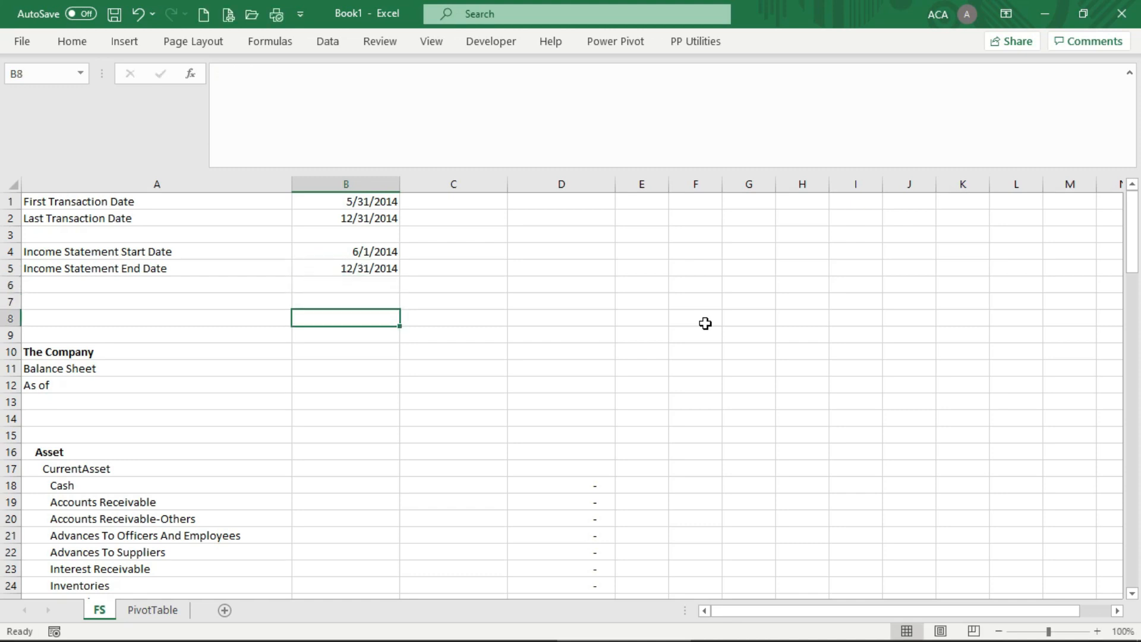
pyautogui.press('Left')
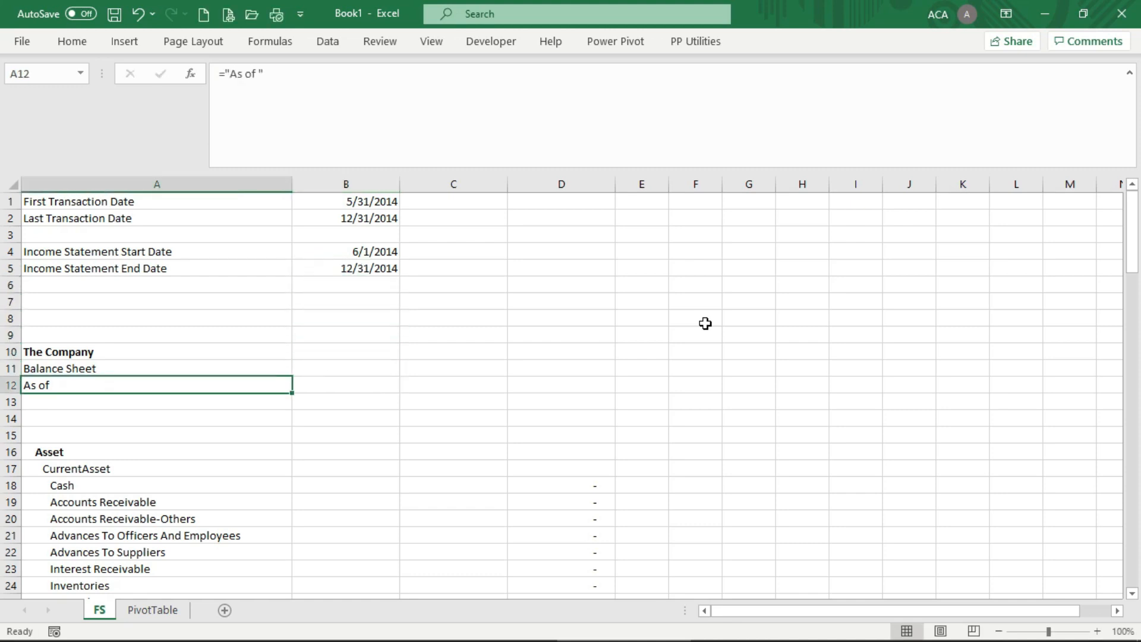
pyautogui.click(386, 72)
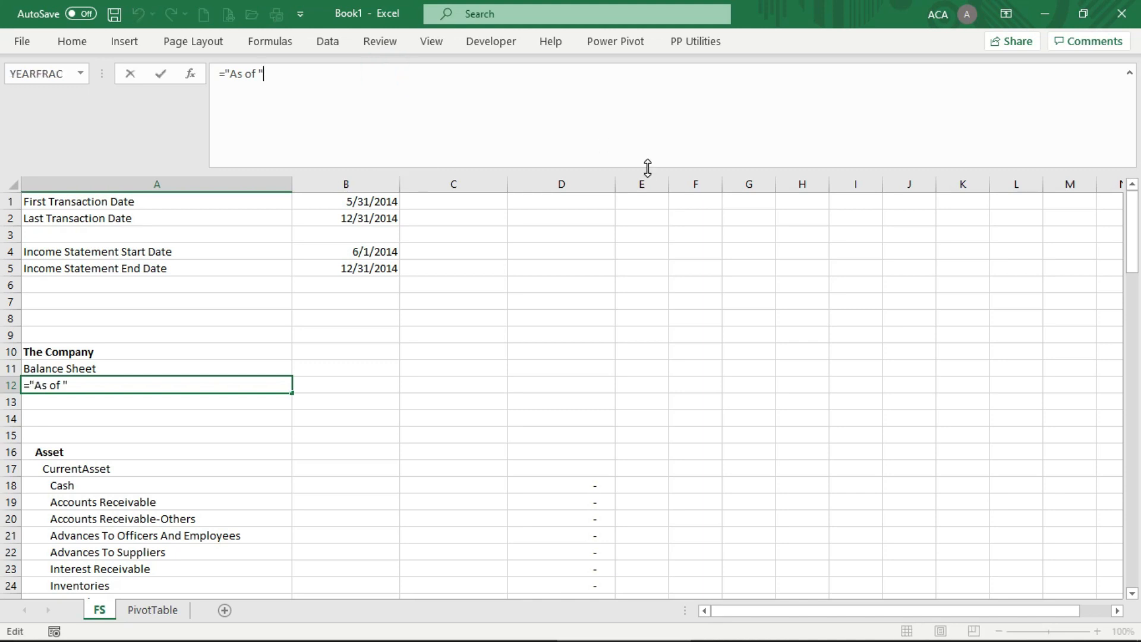
pyautogui.click(385, 269)
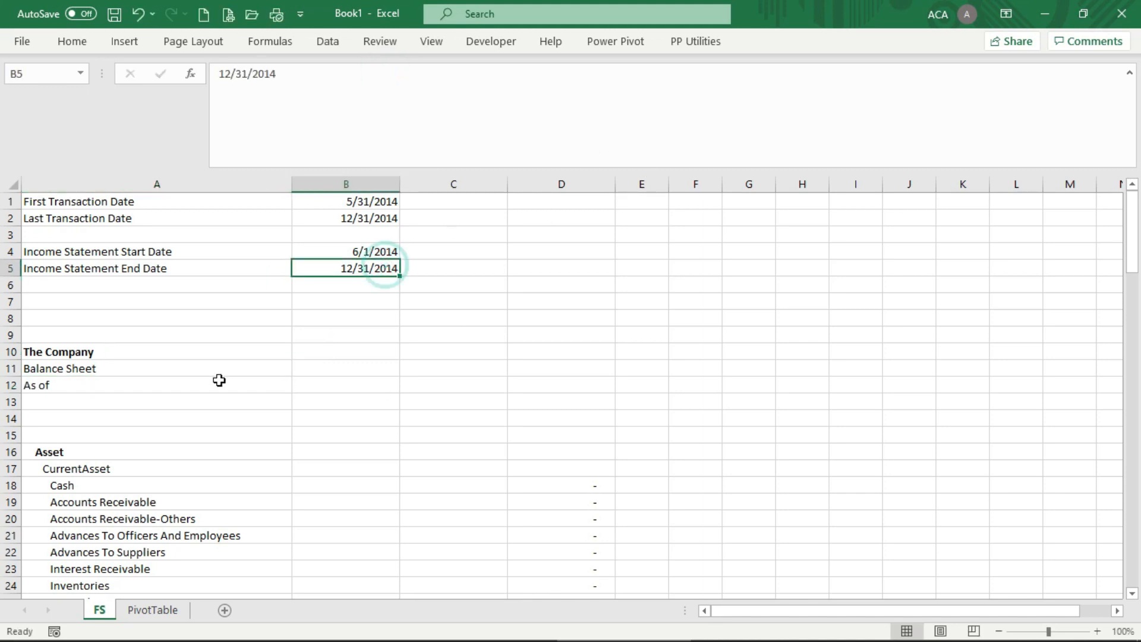
pyautogui.click(56, 386)
pyautogui.click(316, 82)
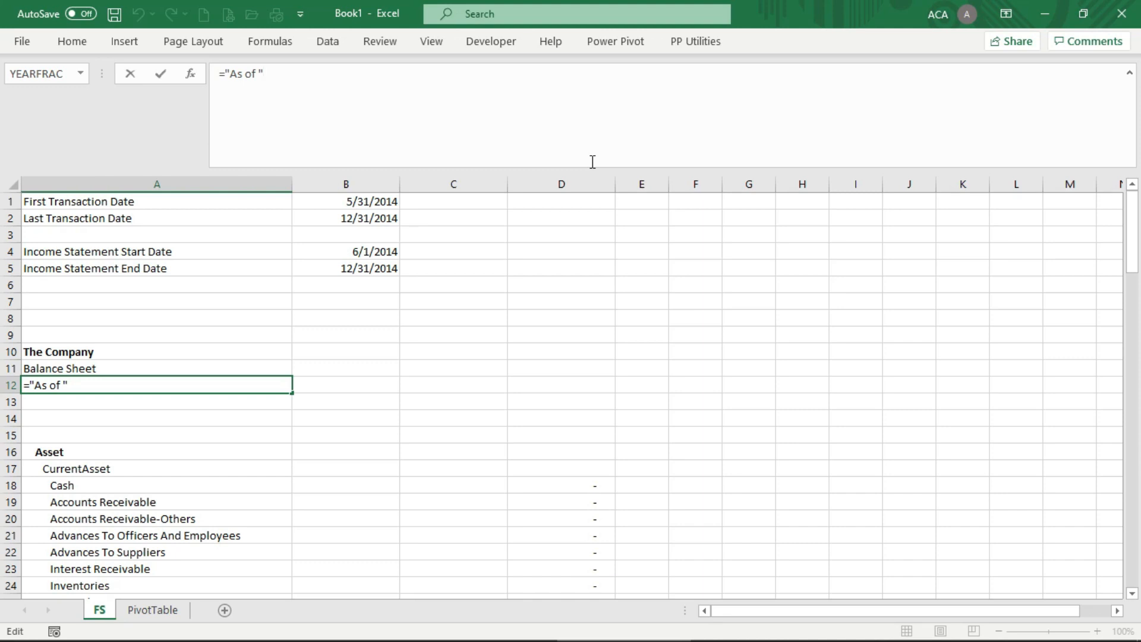
pyautogui.write('te')
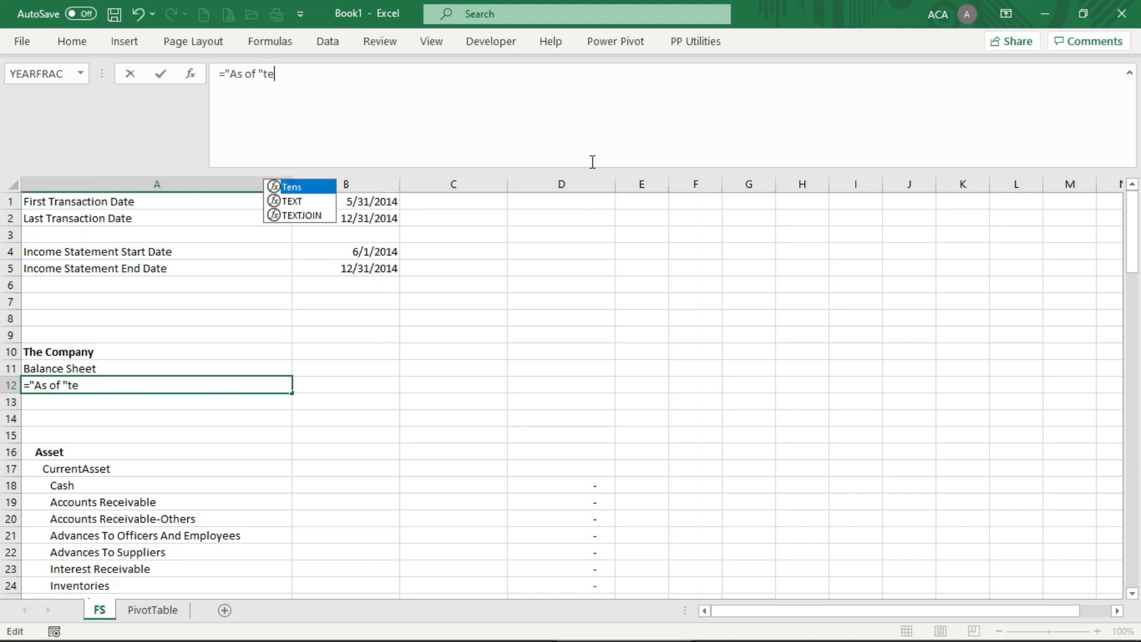
pyautogui.write('xt(')
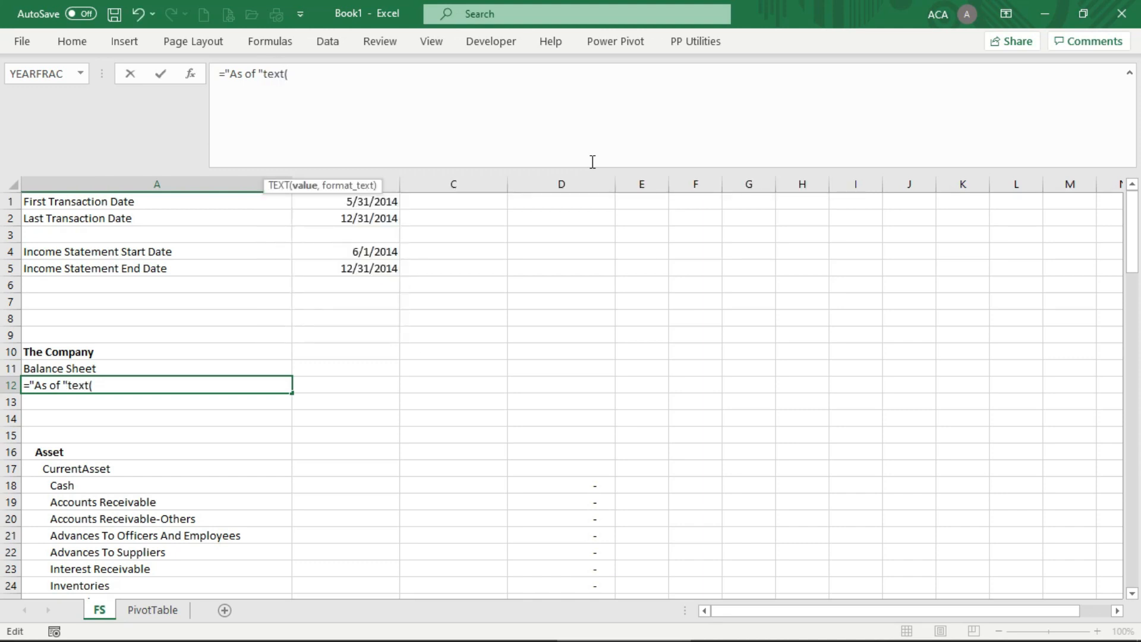
pyautogui.click(385, 267)
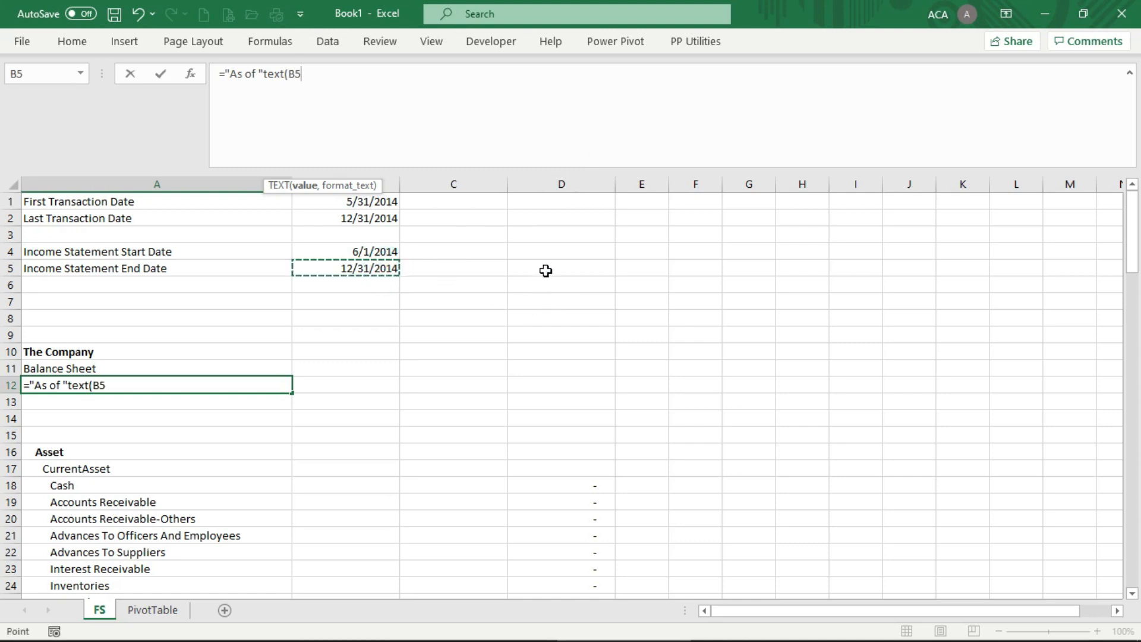
pyautogui.press('F4')
pyautogui.write(',')
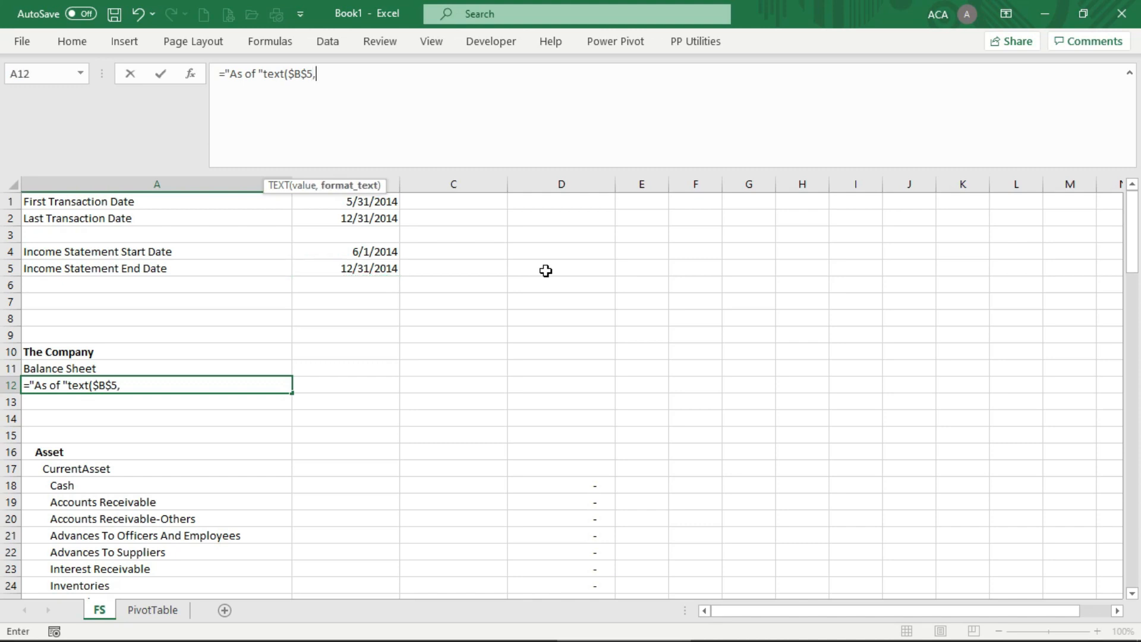
# Step: Give the TEXT function in A12 the format "mmmm d, yyyy" and join it to "As of " with an ampersand
pyautogui.write('"")')
pyautogui.click(322, 75)
pyautogui.write('mmmm ')
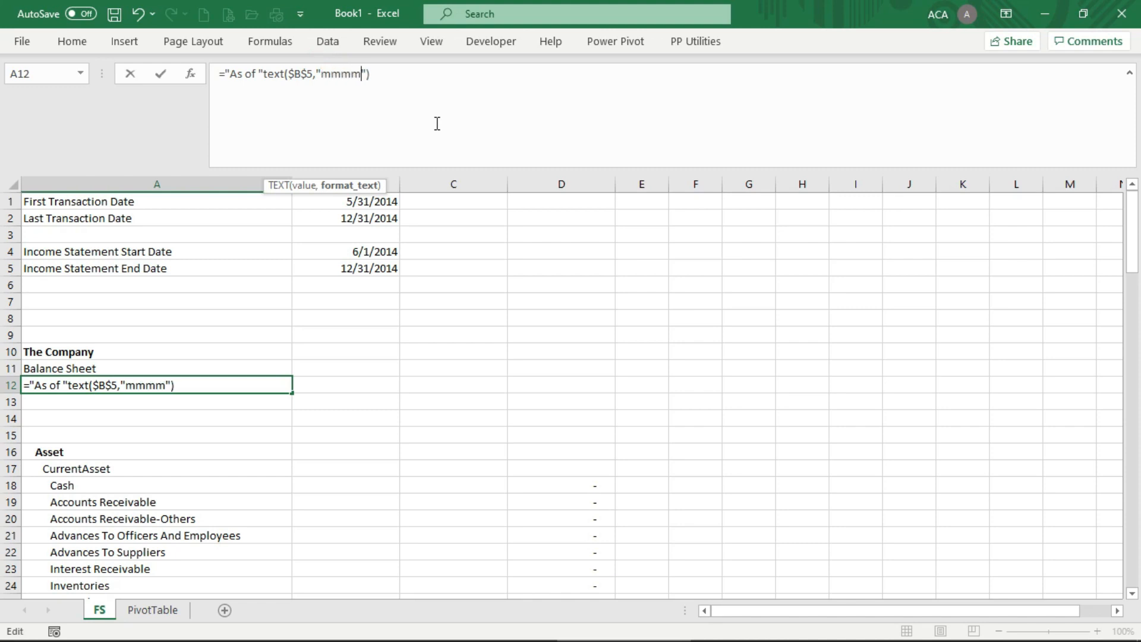
pyautogui.write('d, yyyy')
pyautogui.press('Return')
pyautogui.press('Return')
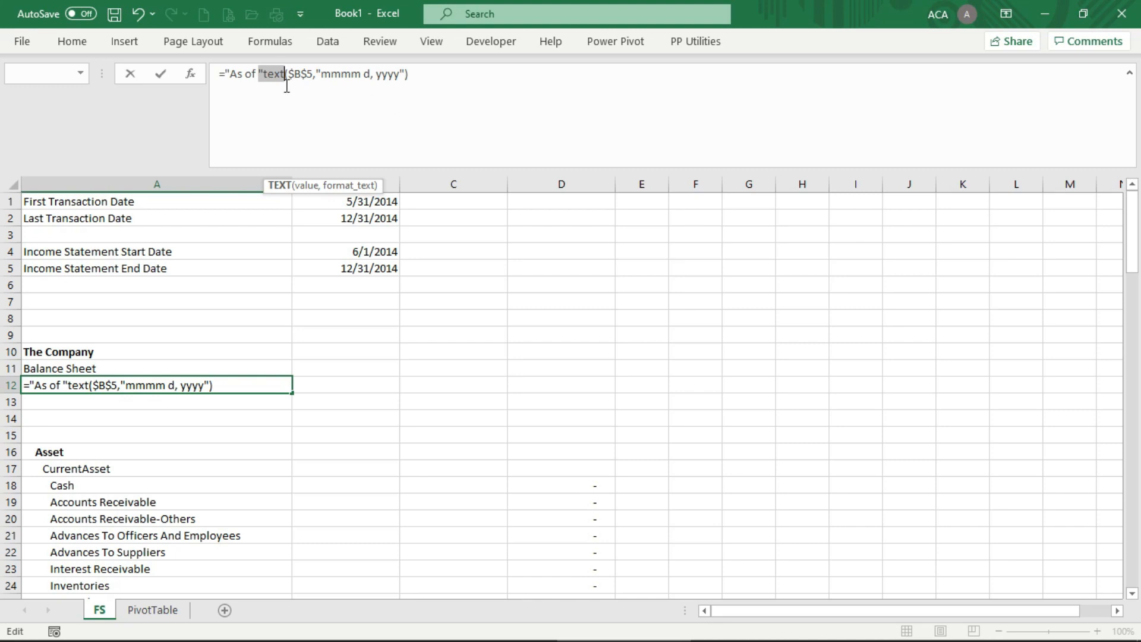
pyautogui.click(264, 74)
pyautogui.write('&')
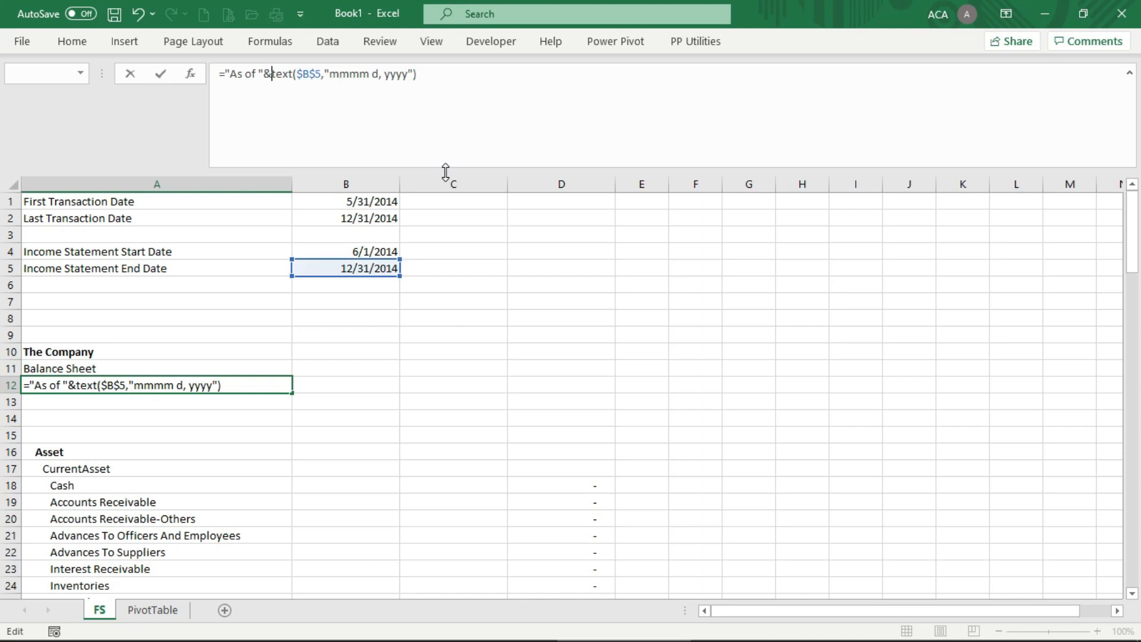
# Step: Commit the balance sheet date line in A12 as "As of " joined with B5 formatted as "mmmm d, yyyy"
pyautogui.press('Return')
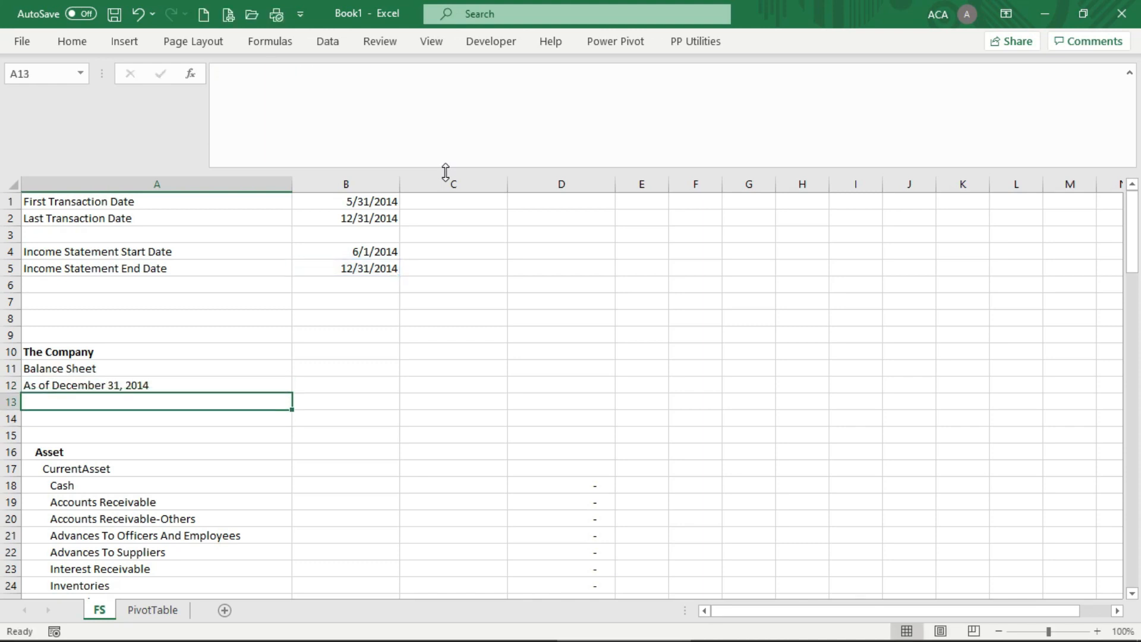
pyautogui.press('Up')
pyautogui.press('Down')
# Step: Set the Income Statement End Date in B5 to 11/30/2014 to test the balance sheet date line
pyautogui.press('Up')
pyautogui.press('Up')
pyautogui.press('Up')
pyautogui.press('Up')
pyautogui.press('Up')
pyautogui.press('Up')
pyautogui.press('Up')
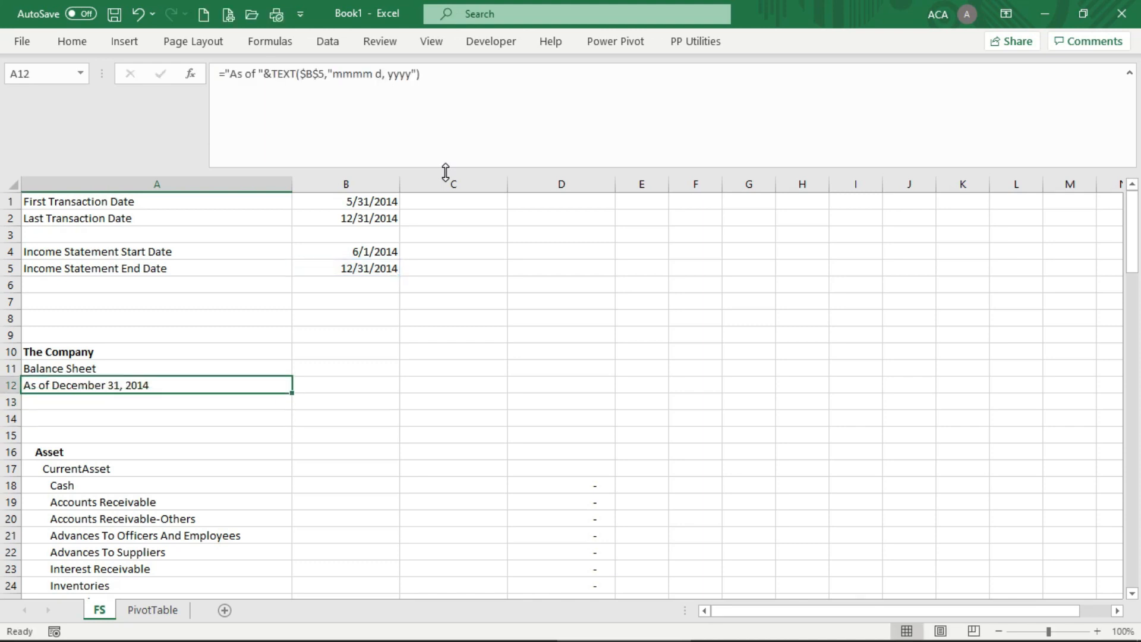
pyautogui.press('Up')
pyautogui.press('Right')
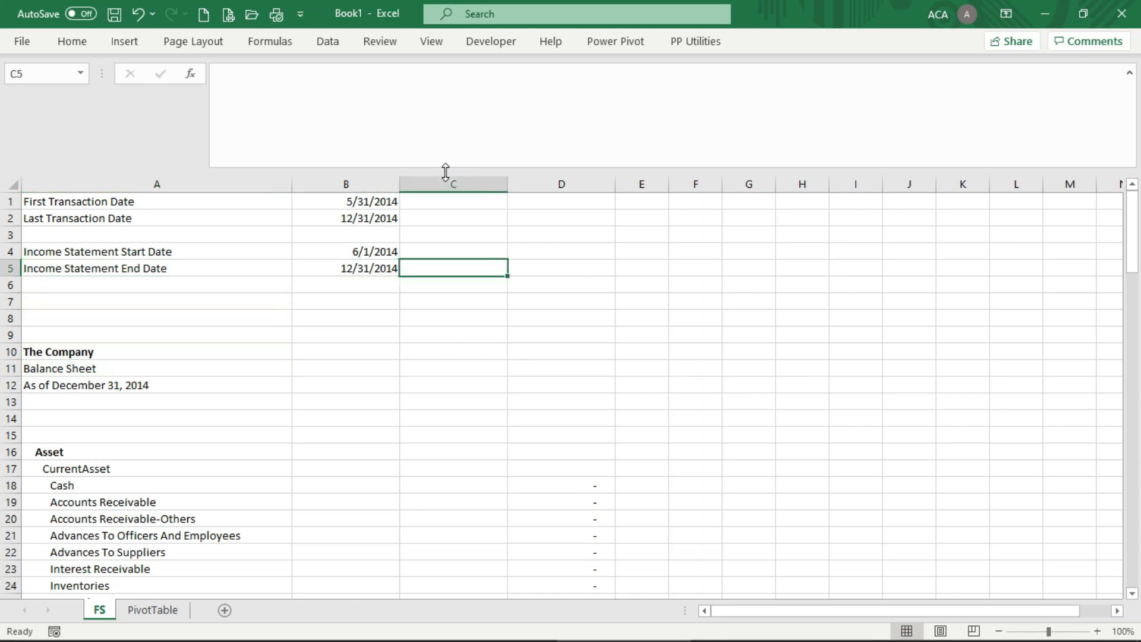
pyautogui.write('/')
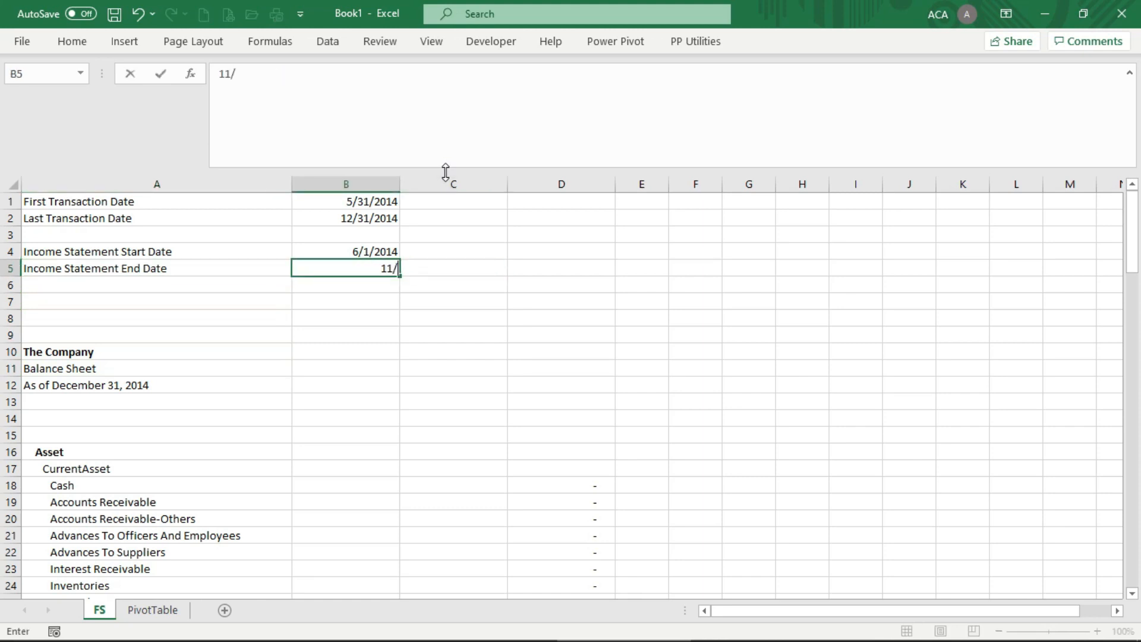
pyautogui.write('30/2014')
pyautogui.press('Return')
# Step: Undo the Income Statement End Date change
pyautogui.press('Down')
pyautogui.press('Down')
pyautogui.press('Down')
pyautogui.press('Down')
pyautogui.press('Down')
pyautogui.press('Down')
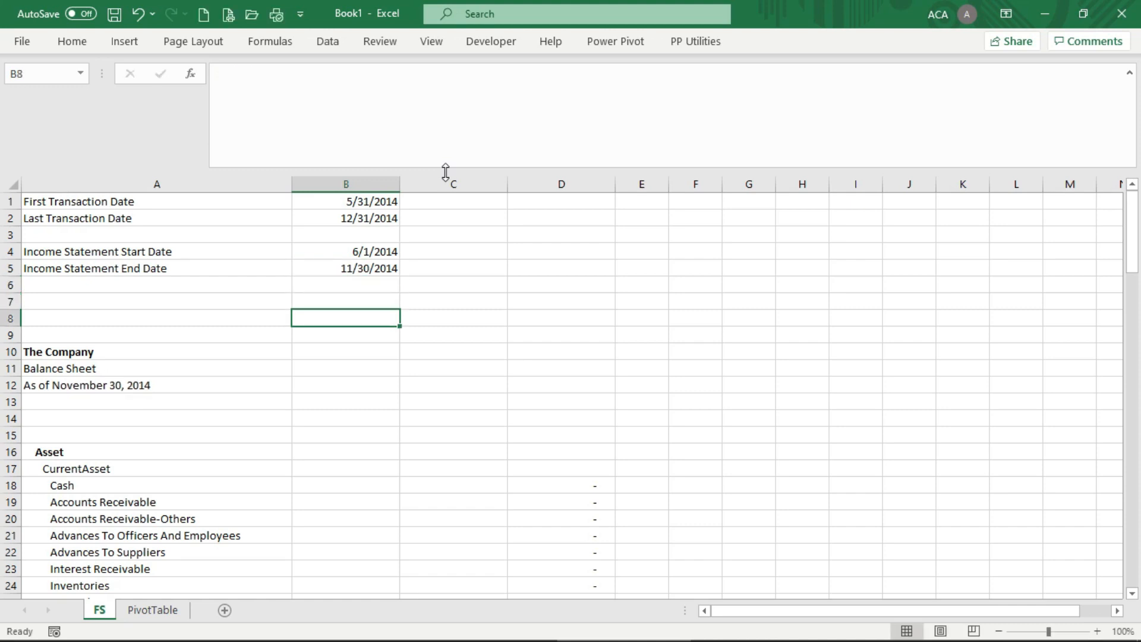
pyautogui.press('Left')
pyautogui.press('Right')
pyautogui.press('Right')
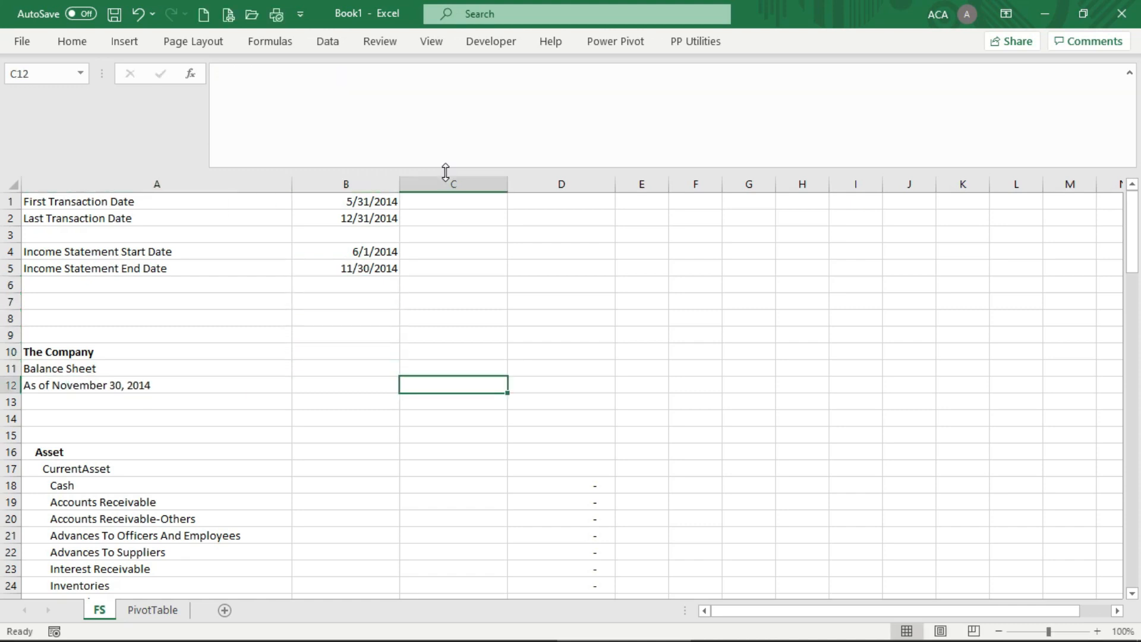
pyautogui.press('Left')
pyautogui.press('Up')
pyautogui.press('Down')
pyautogui.press('Up')
pyautogui.press('Up')
pyautogui.press('Up')
pyautogui.press('Up')
pyautogui.press('Up')
pyautogui.press('Up')
pyautogui.press('Up')
pyautogui.press('Up')
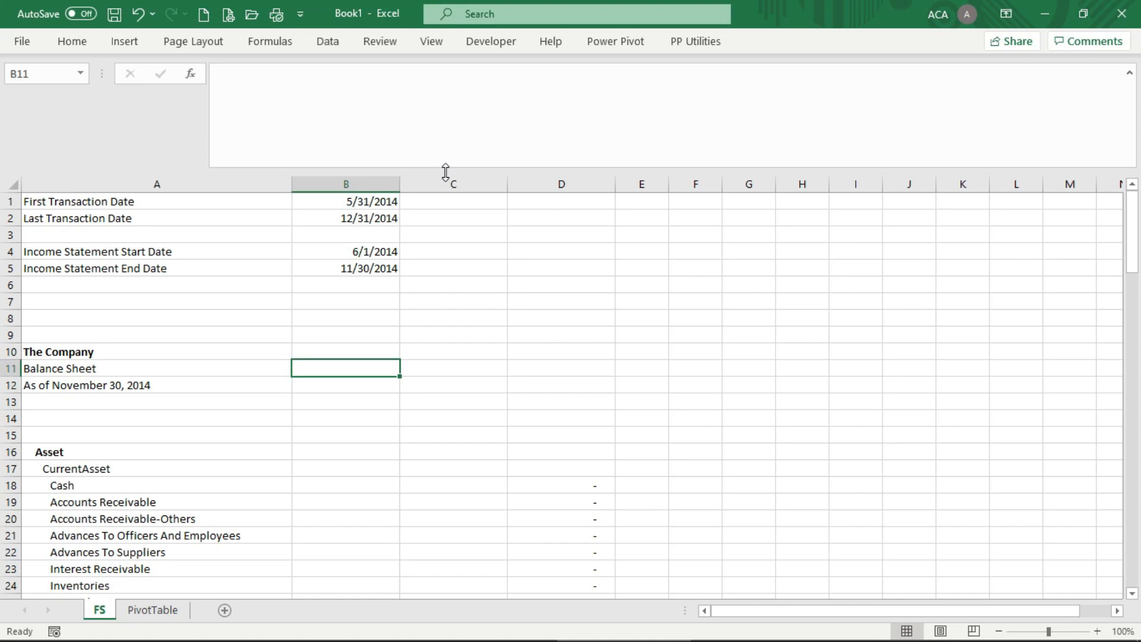
pyautogui.press('Down')
pyautogui.hotkey('ctrl', 'z')
pyautogui.press('Down')
pyautogui.press('Down')
pyautogui.press('Down')
pyautogui.press('Down')
pyautogui.press('Down')
pyautogui.press('Down')
pyautogui.press('Down')
pyautogui.press('Down')
pyautogui.press('Down')
pyautogui.press('Down')
pyautogui.press('Down')
pyautogui.press('Down')
pyautogui.press('Down')
pyautogui.press('Down')
pyautogui.press('Down')
pyautogui.press('Down')
pyautogui.press('Down')
pyautogui.press('Down')
pyautogui.press('Down')
pyautogui.press('Down')
pyautogui.press('Up')
pyautogui.press('Up')
pyautogui.press('Up')
pyautogui.press('Up')
pyautogui.press('Up')
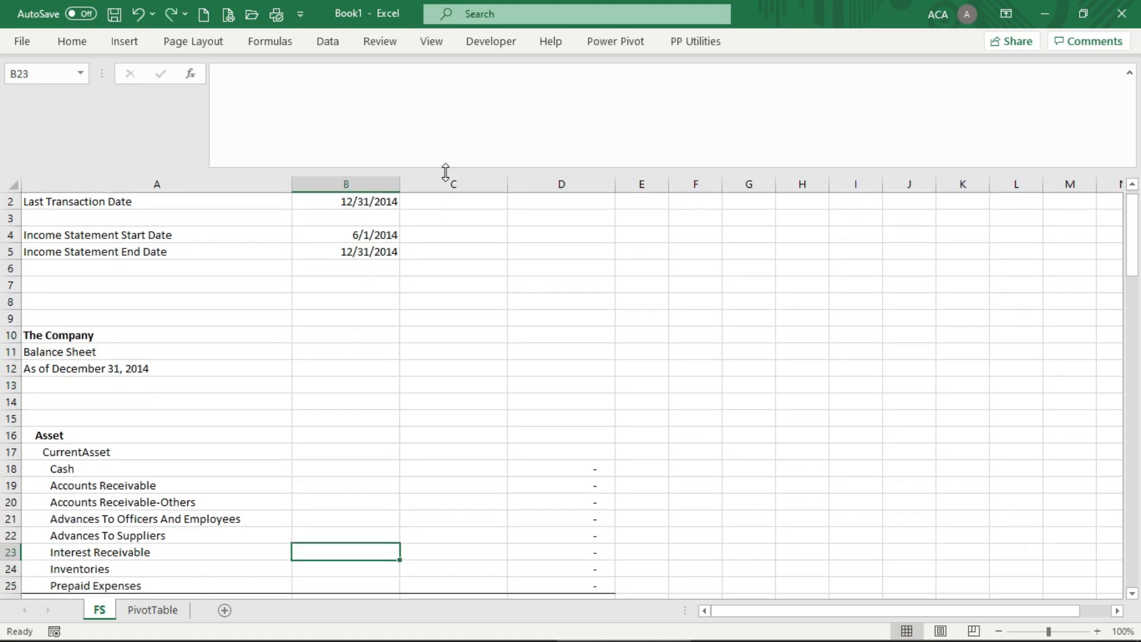
pyautogui.press('Up')
pyautogui.press('Up')
pyautogui.press('Down')
pyautogui.press('Up')
pyautogui.press('Down')
pyautogui.press('Up')
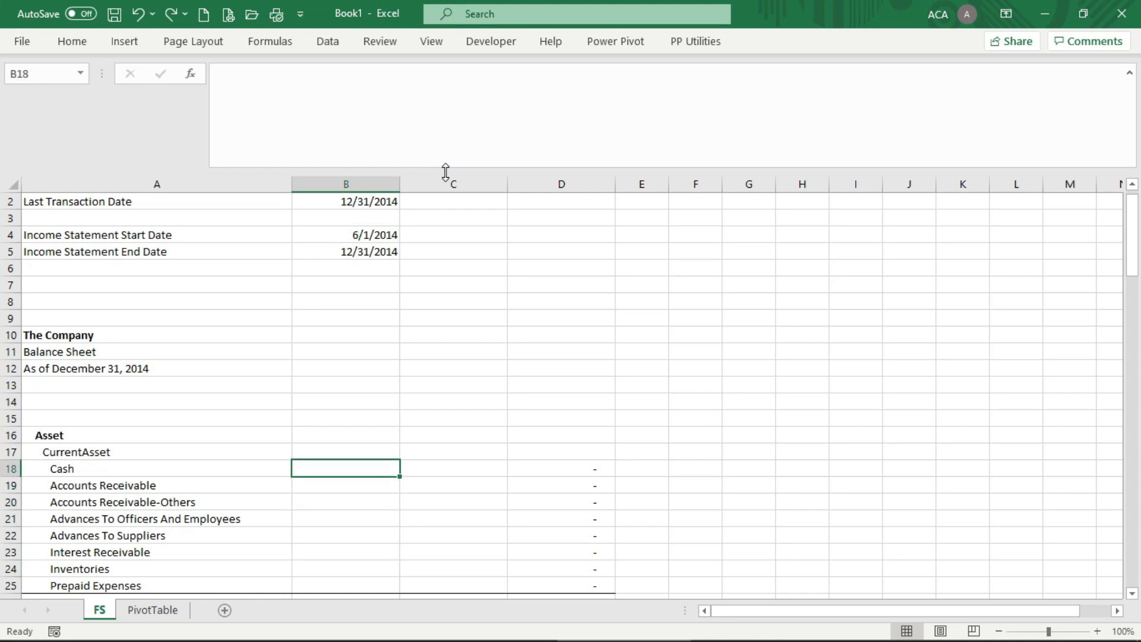
# Step: Enter the column heading A-Company in B15, just above the Asset section
pyautogui.press('Up')
pyautogui.press('Up')
pyautogui.press('Down')
pyautogui.press('Up')
pyautogui.press('Up')
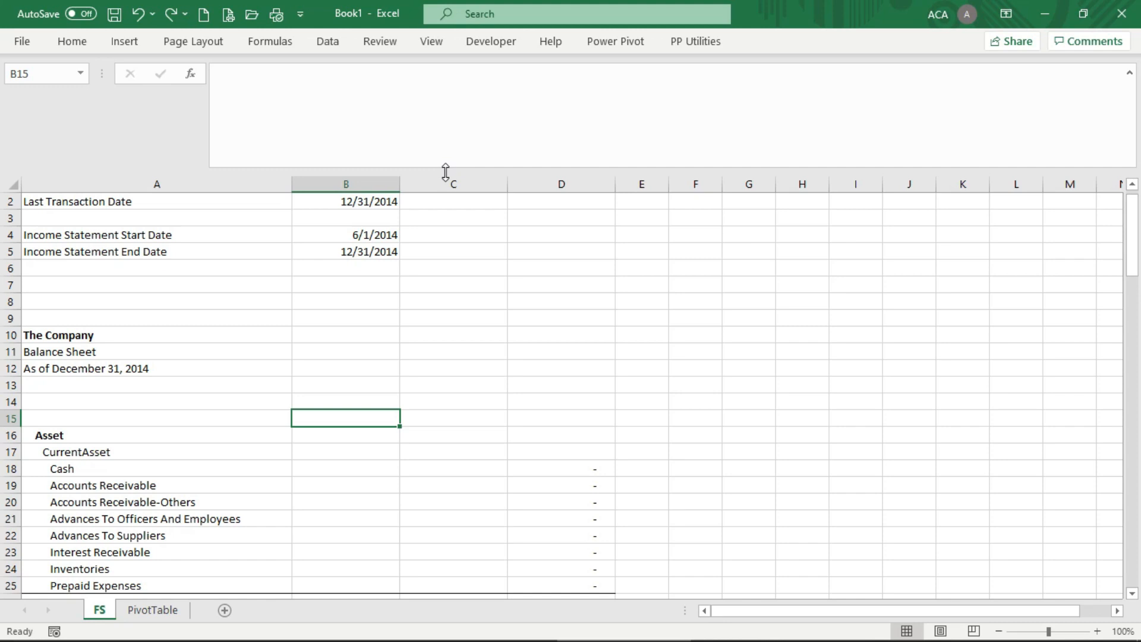
pyautogui.write('A-Co')
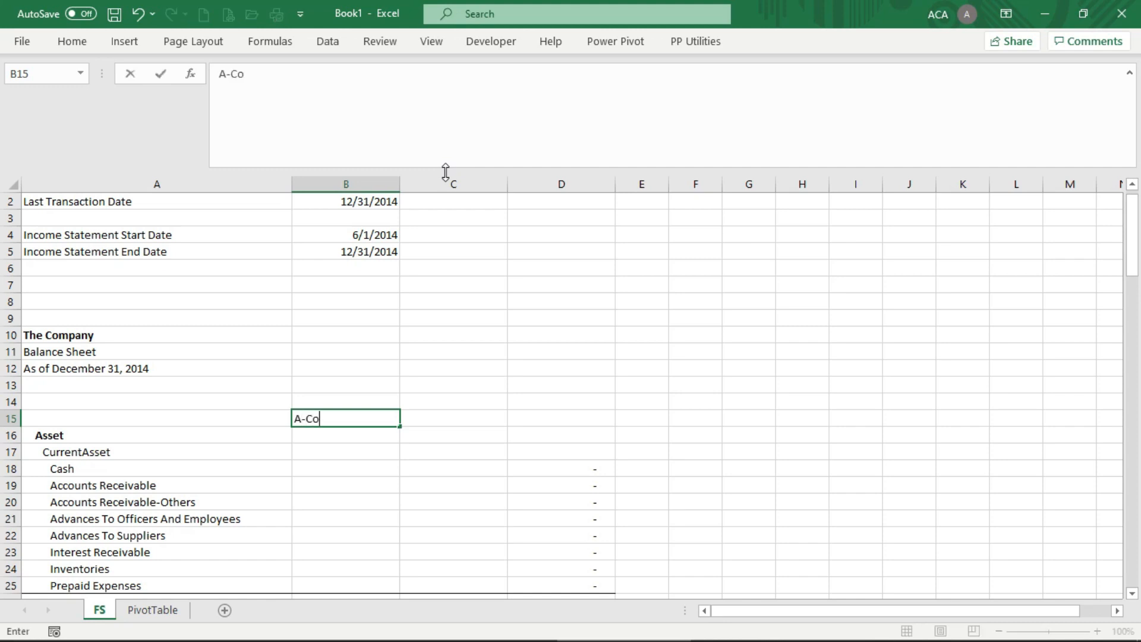
pyautogui.write('mpanys')
pyautogui.press('BackSpace')
pyautogui.press('Return')
# Step: Copy the A-Company heading to C15 and edit the copy to read D-Company
pyautogui.press('Up')
pyautogui.hotkey('ctrl', 'c')
pyautogui.press('Right')
pyautogui.press('Return')
pyautogui.press('F2')
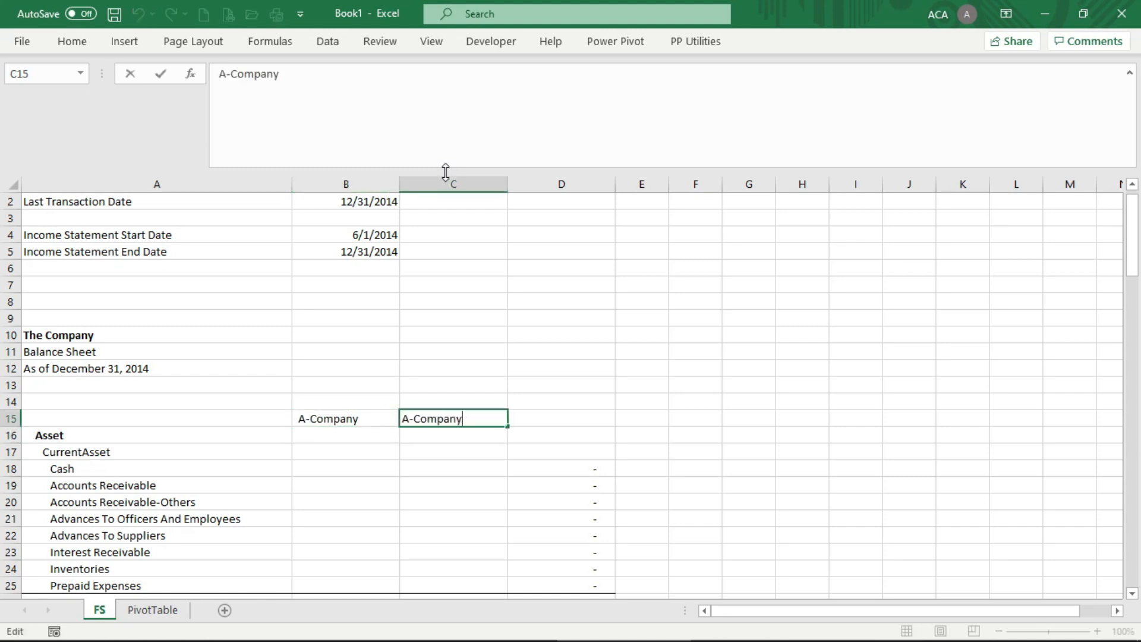
pyautogui.press('Delete')
pyautogui.write('D')
pyautogui.press('Return')
# Step: Enter the column heading Total in D15
pyautogui.press('Up')
pyautogui.press('Right')
pyautogui.press('F2')
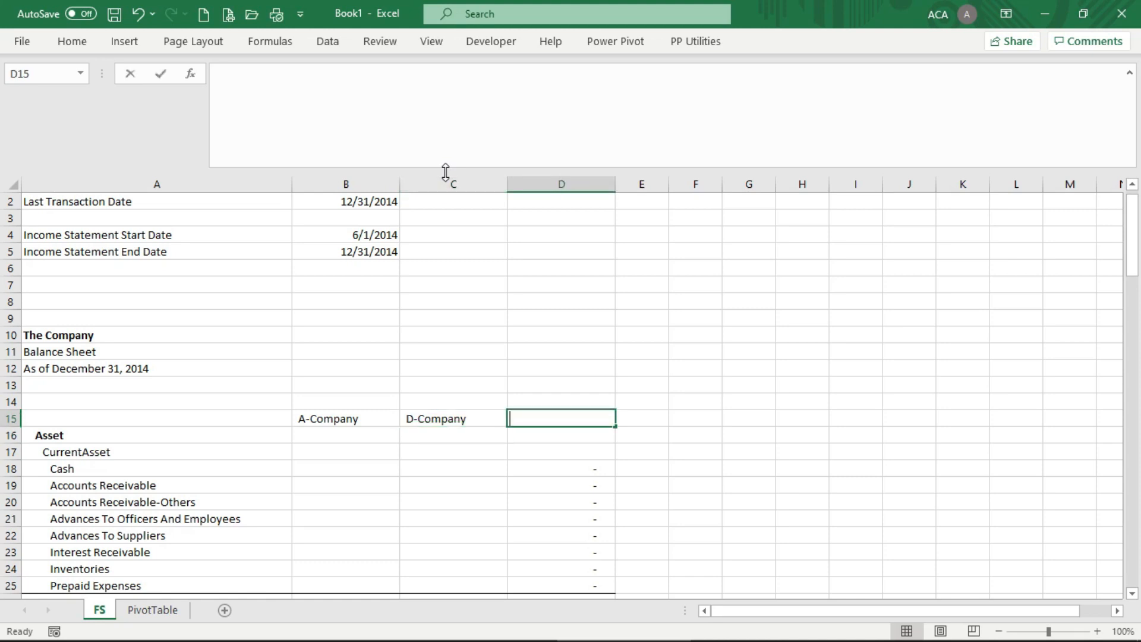
pyautogui.write('Total')
pyautogui.press('Return')
# Step: Start a CUBEVALUE formula in B18, the Cash cell under A-Company, with "ThisWorkbookDataModel" as its connection
pyautogui.press('Down')
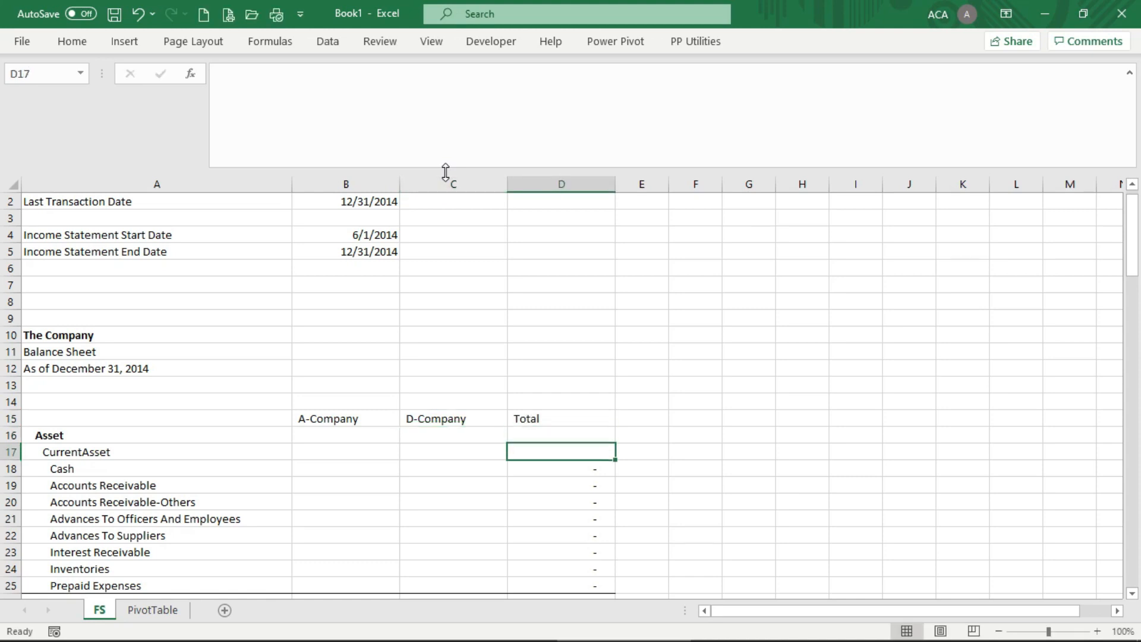
pyautogui.press('Down')
pyautogui.press('Down')
pyautogui.press('Down')
pyautogui.press('Up')
pyautogui.press('Up')
pyautogui.press('Up')
pyautogui.press('Down')
pyautogui.press('Left')
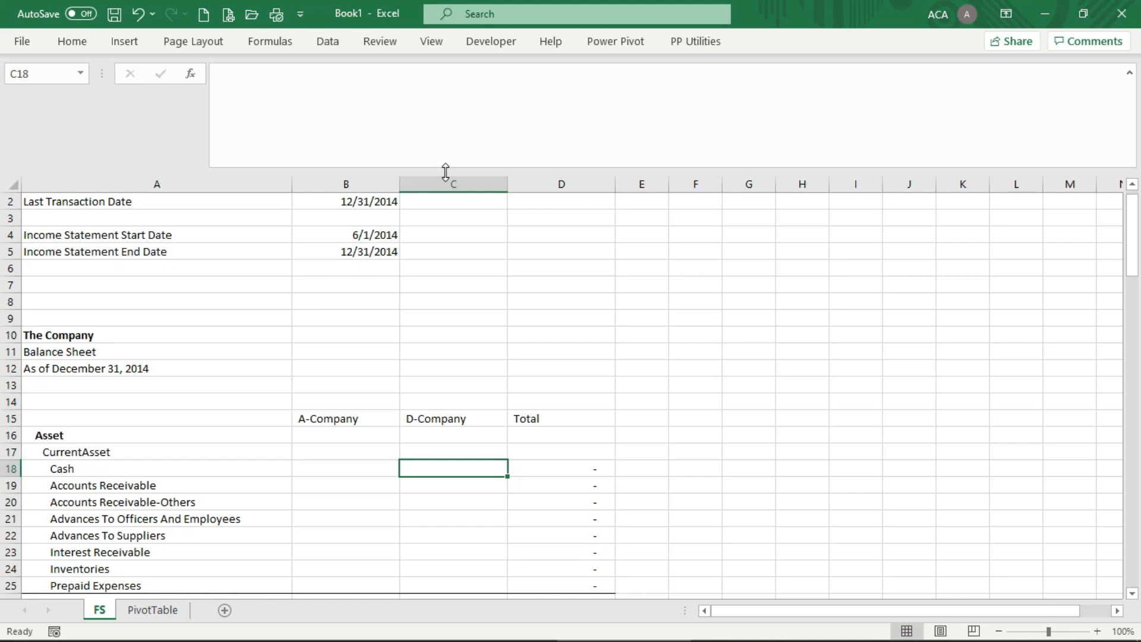
pyautogui.press('Left')
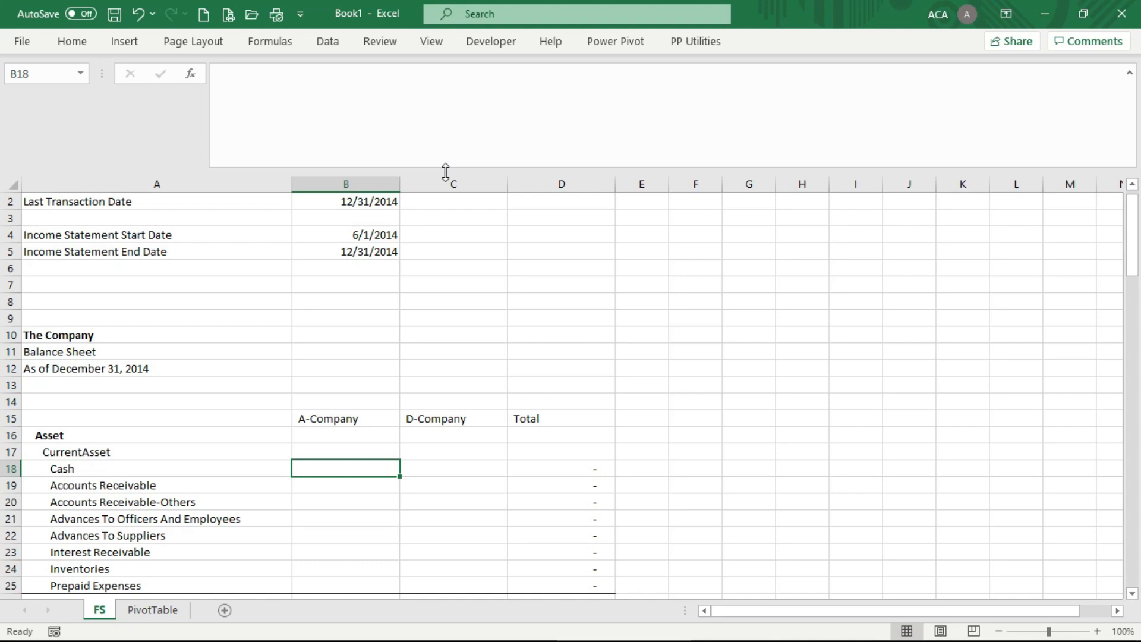
pyautogui.write('=cub')
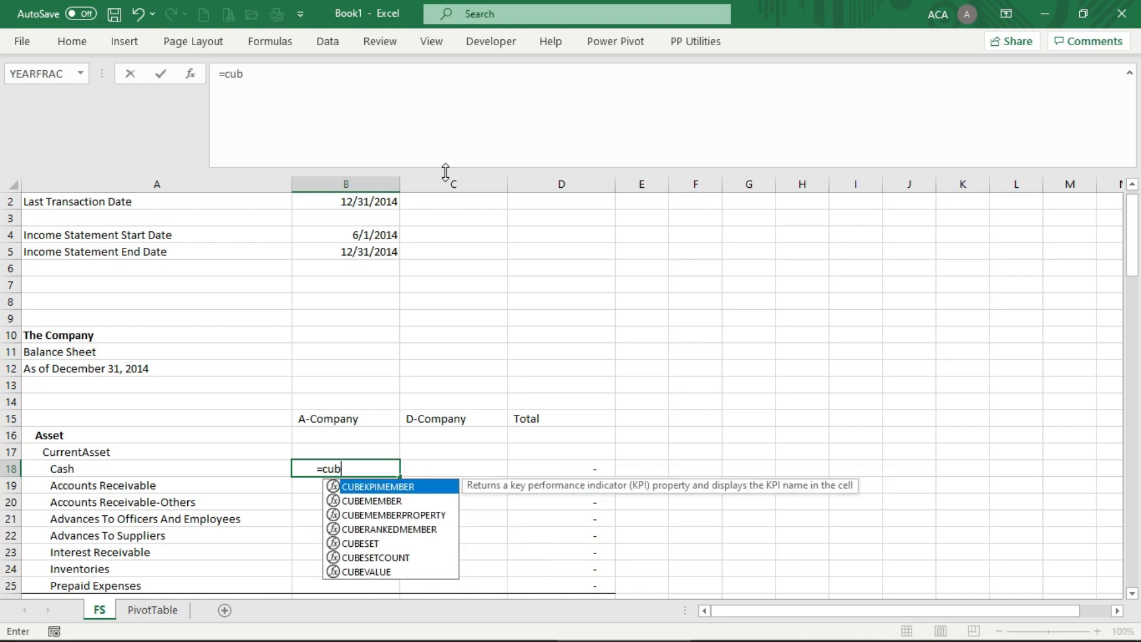
pyautogui.press('Down')
pyautogui.press('Down')
pyautogui.press('Down')
pyautogui.press('Down')
pyautogui.press('Down')
pyautogui.press('Down')
pyautogui.press('Tab')
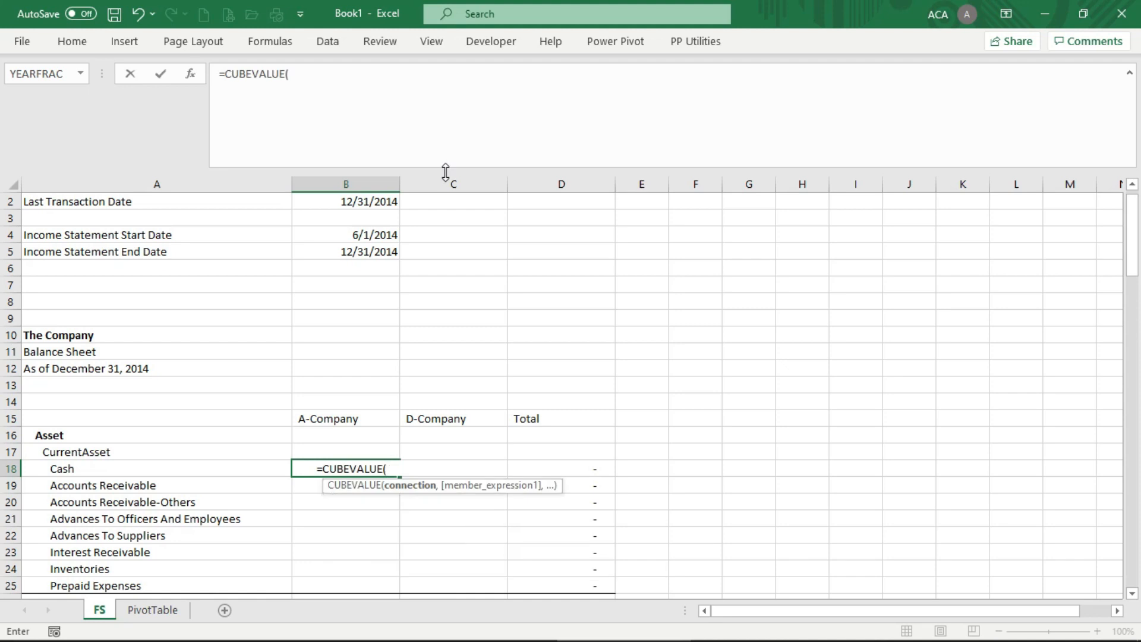
pyautogui.write('"')
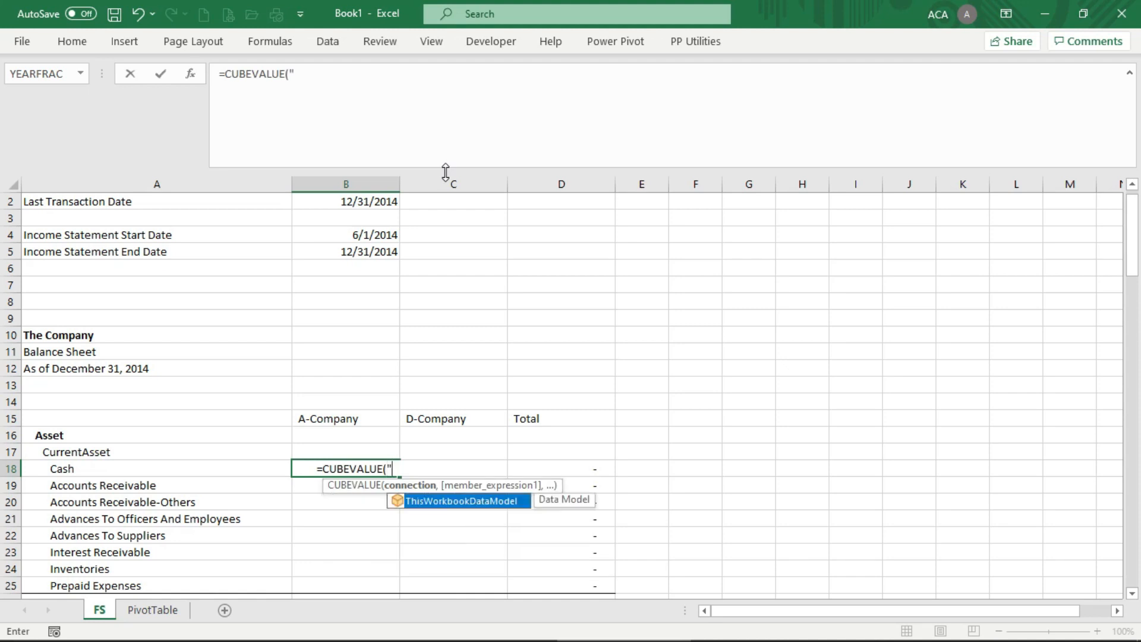
pyautogui.press('Tab')
pyautogui.write('"')
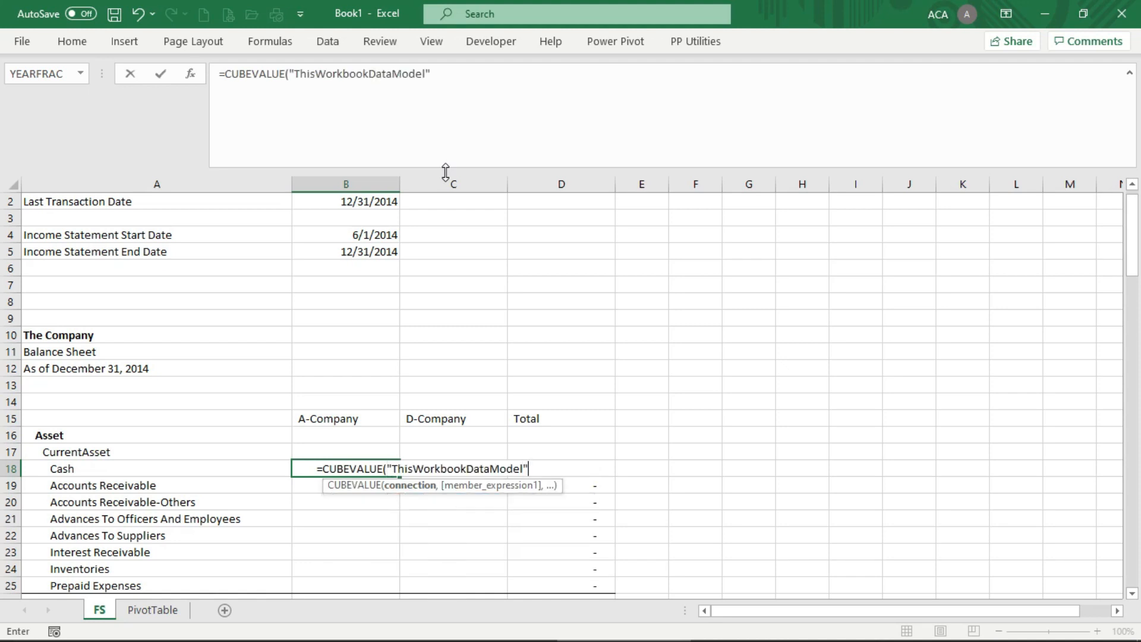
pyautogui.write(',')
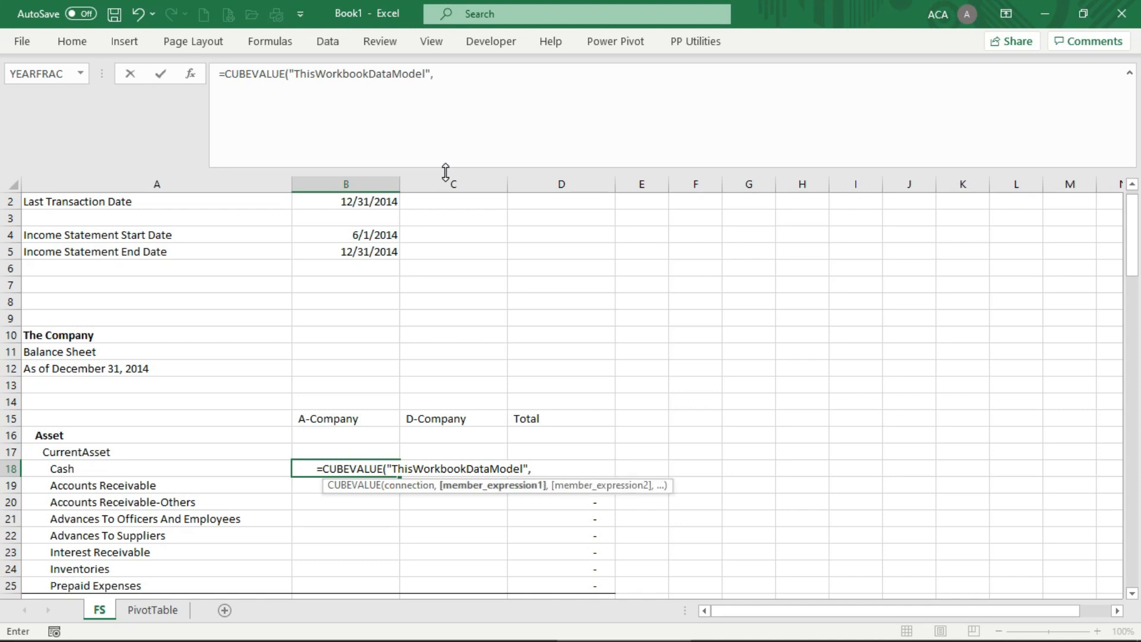
# Step: Add "[Measures].[Total]" as the first member expression and commit the CUBEVALUE formula in B18
pyautogui.write('"')
pyautogui.press('Down')
pyautogui.press('Down')
pyautogui.press('Tab')
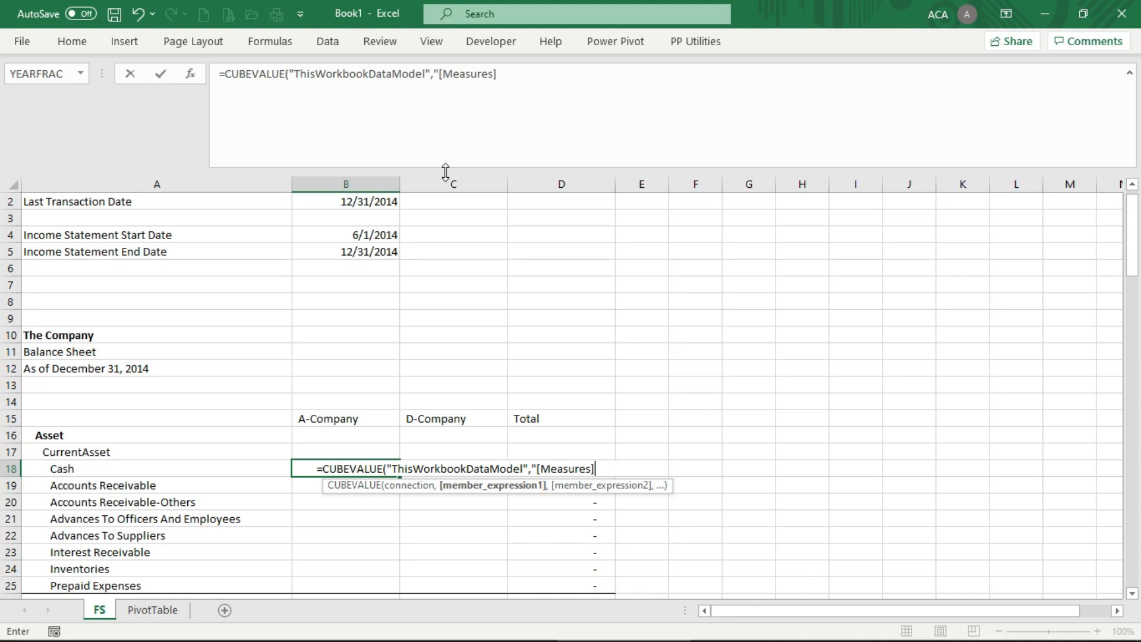
pyautogui.write('.')
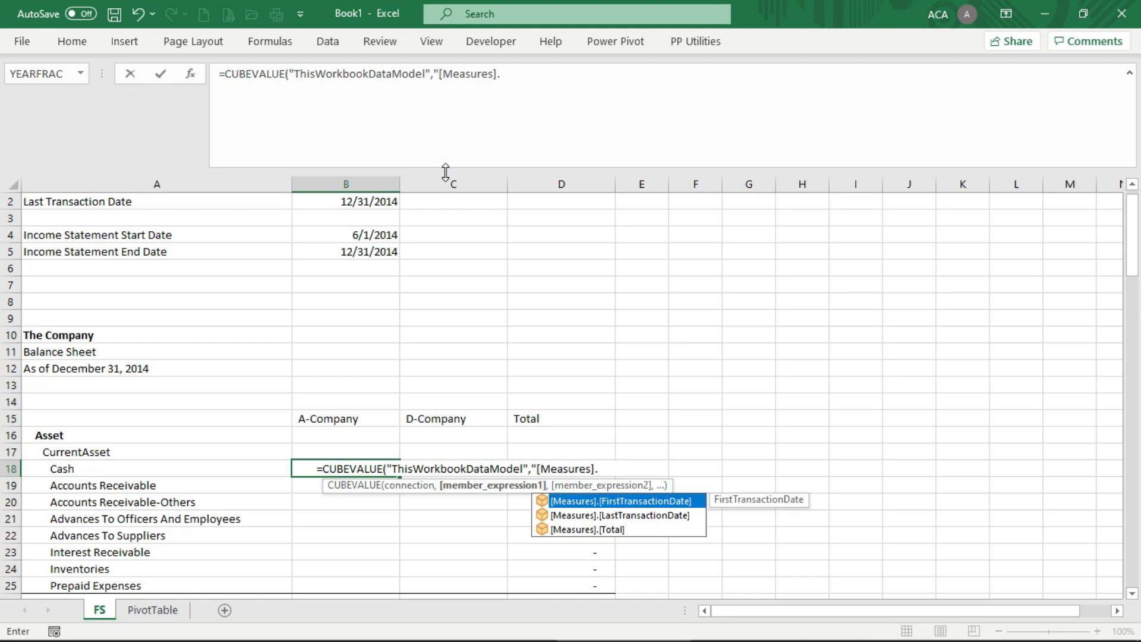
pyautogui.press('Down')
pyautogui.press('Down')
pyautogui.press('Tab')
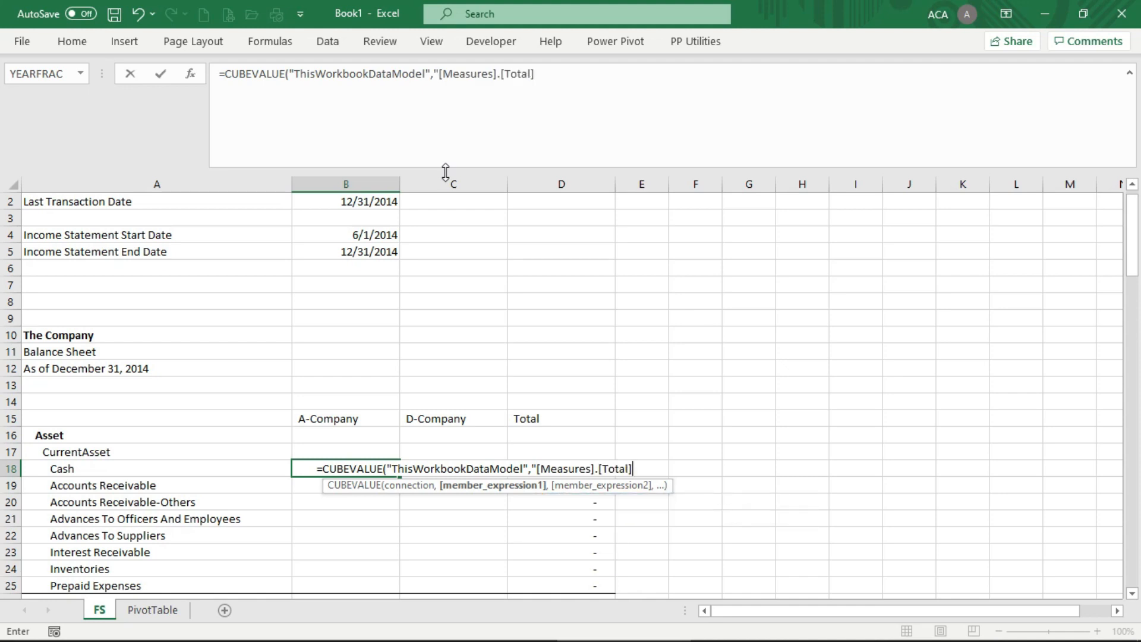
pyautogui.write('")')
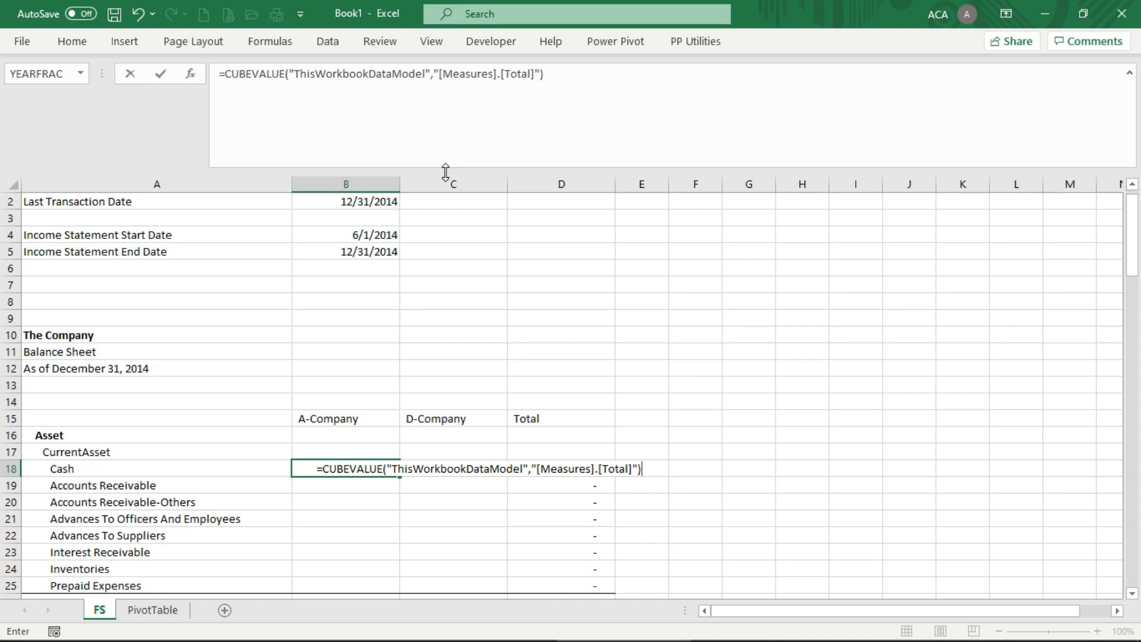
pyautogui.press('Return')
pyautogui.press('Up')
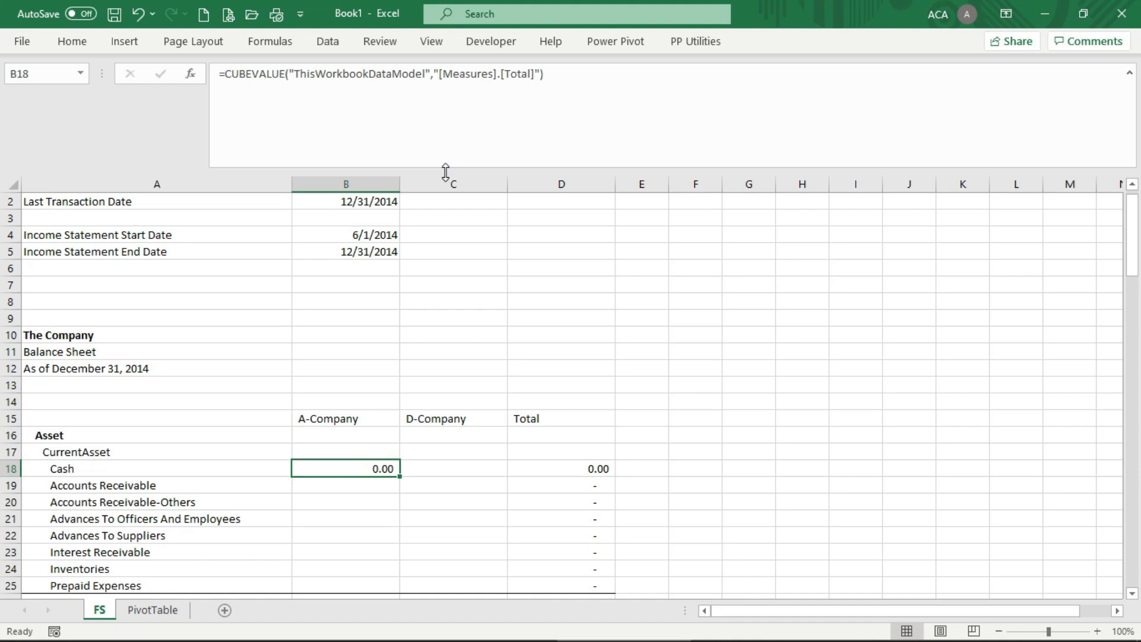
# Step: Switch to the PivotTable sheet and examine how the A-Company column and the Asset row define a value
pyautogui.click(159, 612)
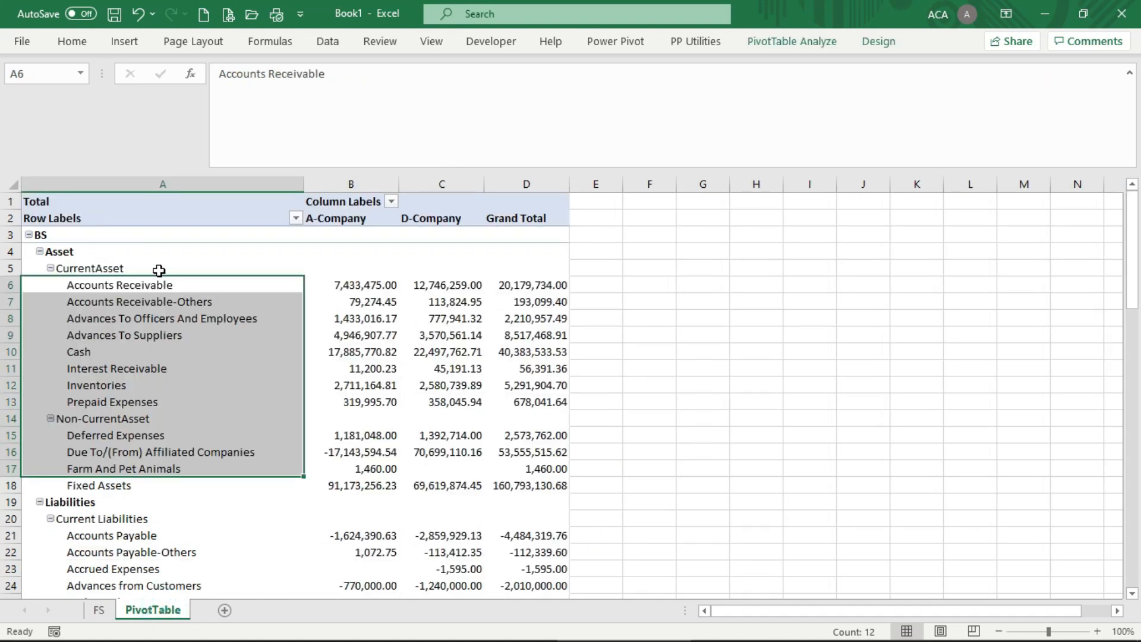
pyautogui.click(340, 219)
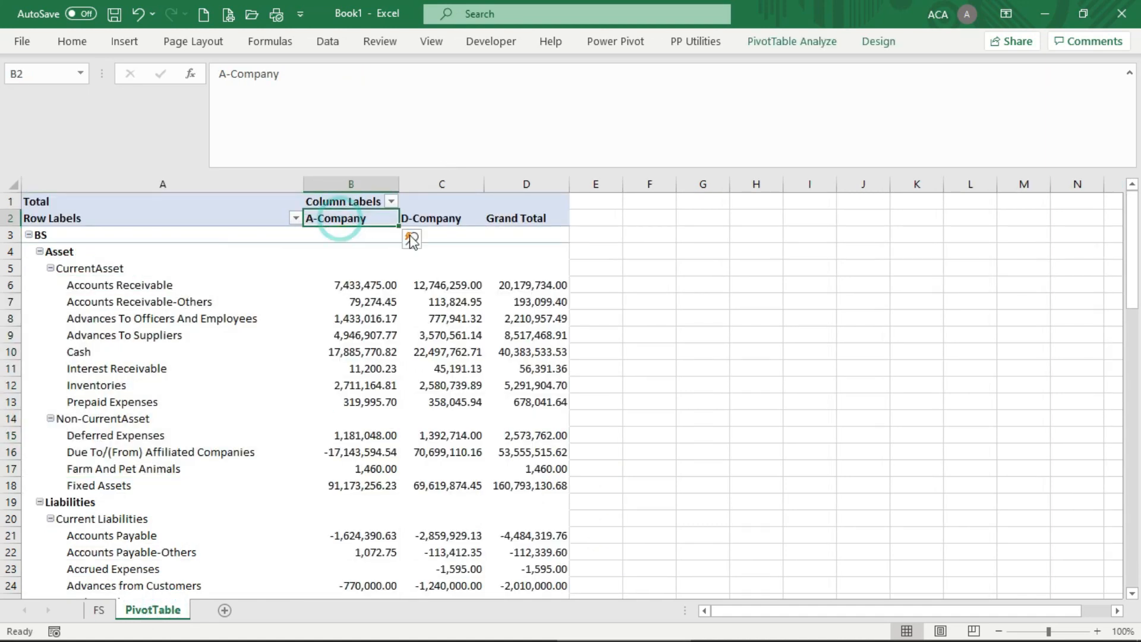
pyautogui.click(69, 253)
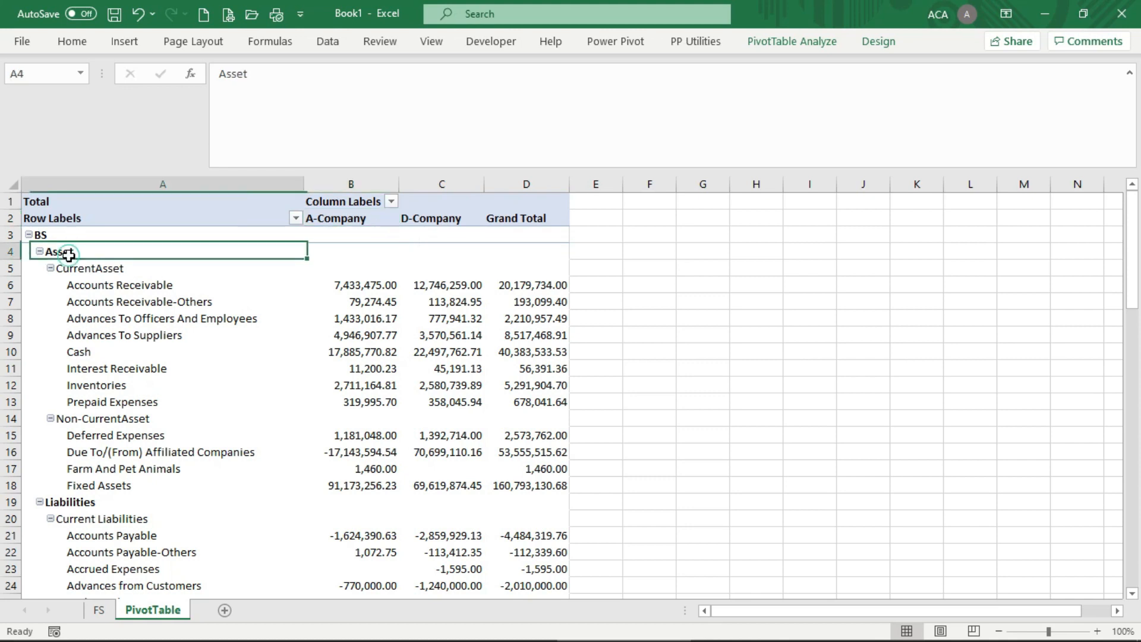
pyautogui.click(369, 251)
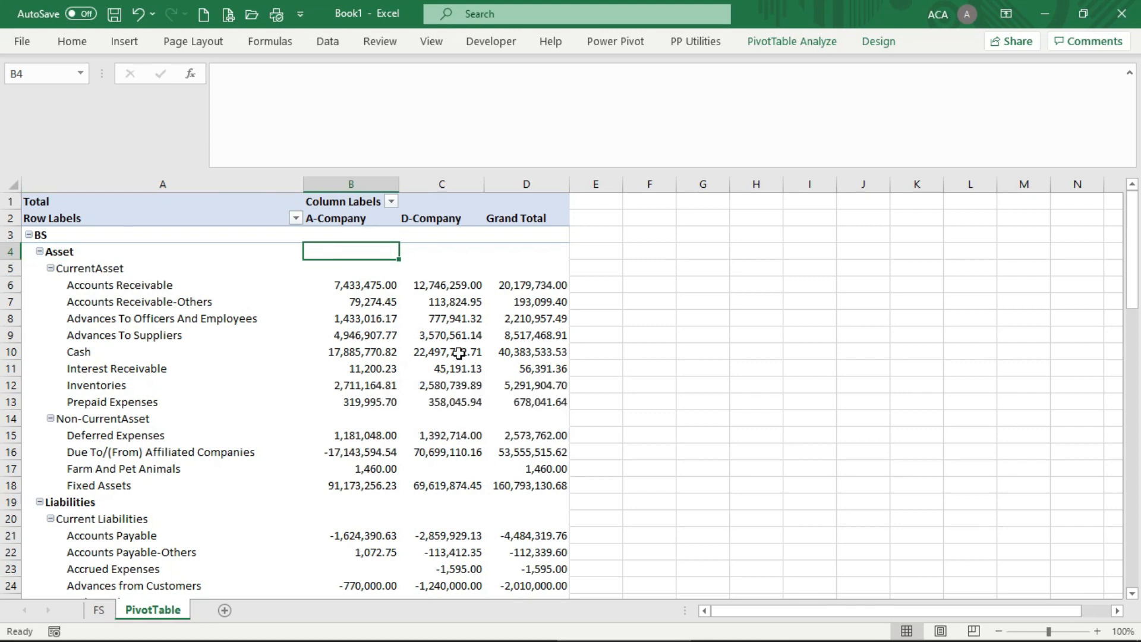
# Step: Show the PivotTable field list and look through the TransData table's fields down to the Total measure
pyautogui.click(278, 376)
pyautogui.rightClick(278, 377)
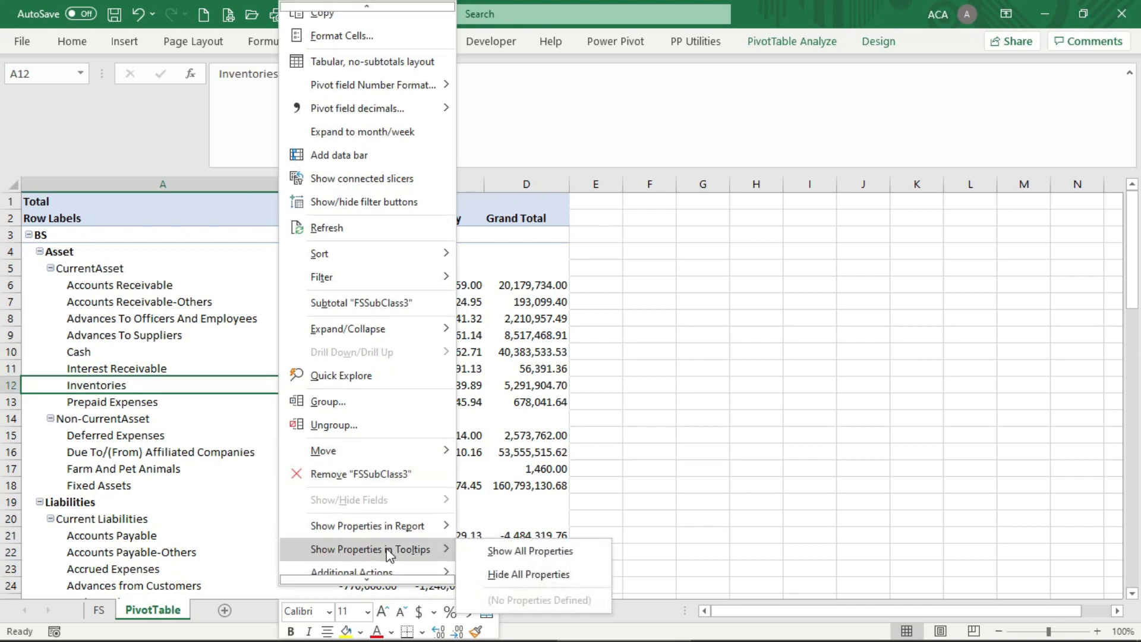
pyautogui.rightClick(150, 452)
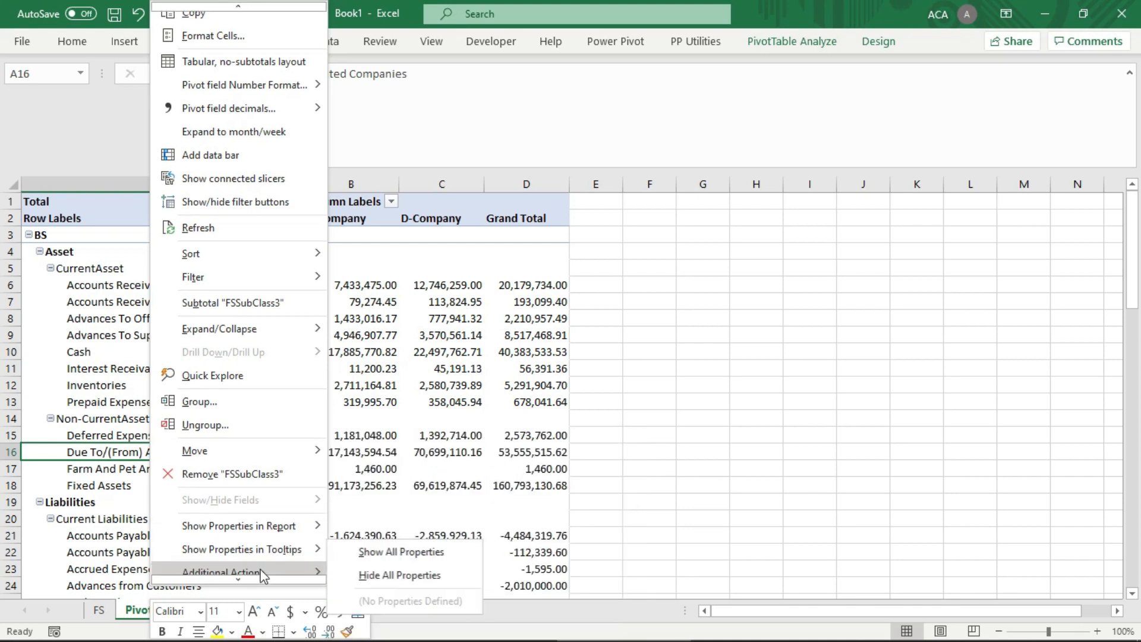
pyautogui.rightClick(363, 357)
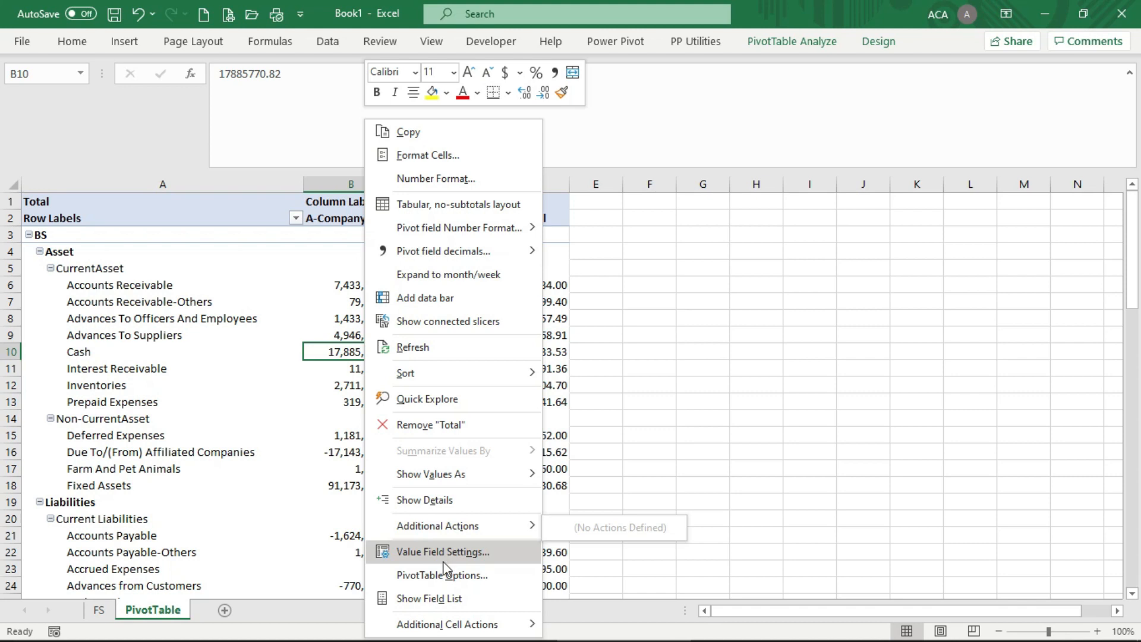
pyautogui.click(445, 597)
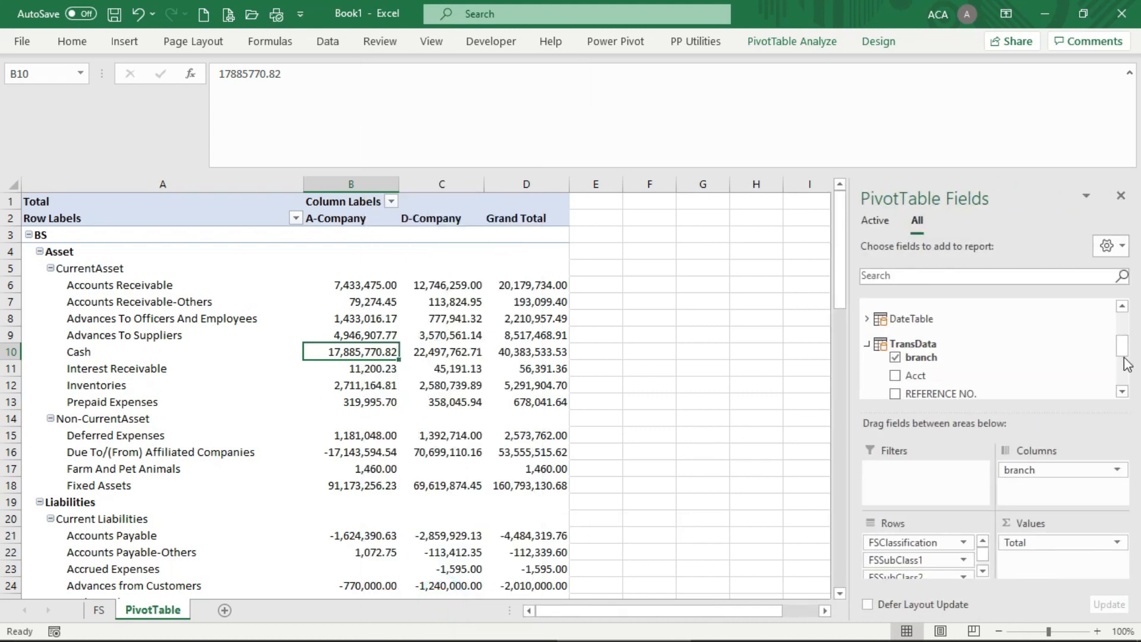
pyautogui.scroll(-6, 1111, 357)
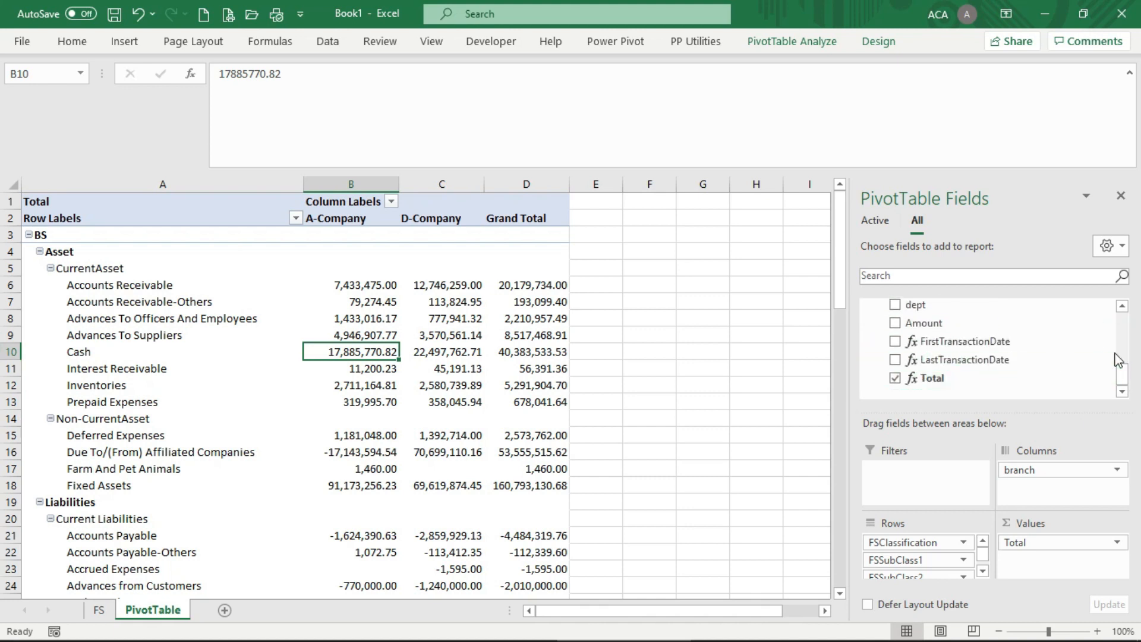
# Step: Remove FSClassification, FSSubClass1, FSSubClass2 and FSSubClass3 from the PivotTable's rows
pyautogui.click(1126, 378)
pyautogui.moveTo(1128, 378); pyautogui.dragTo(1127, 316)
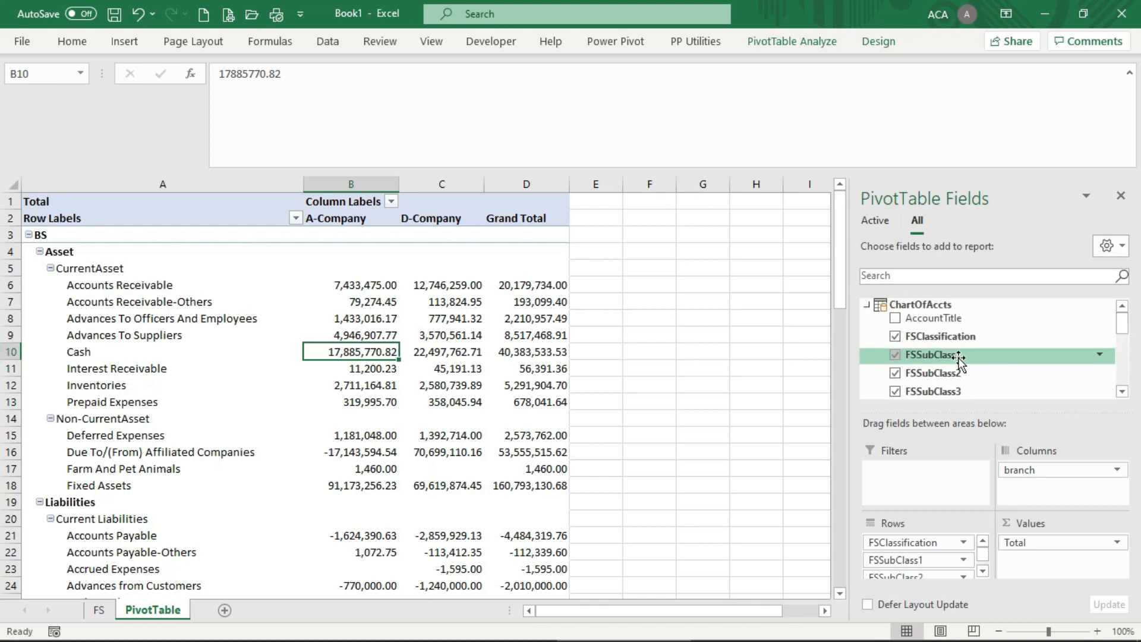
pyautogui.click(1122, 391)
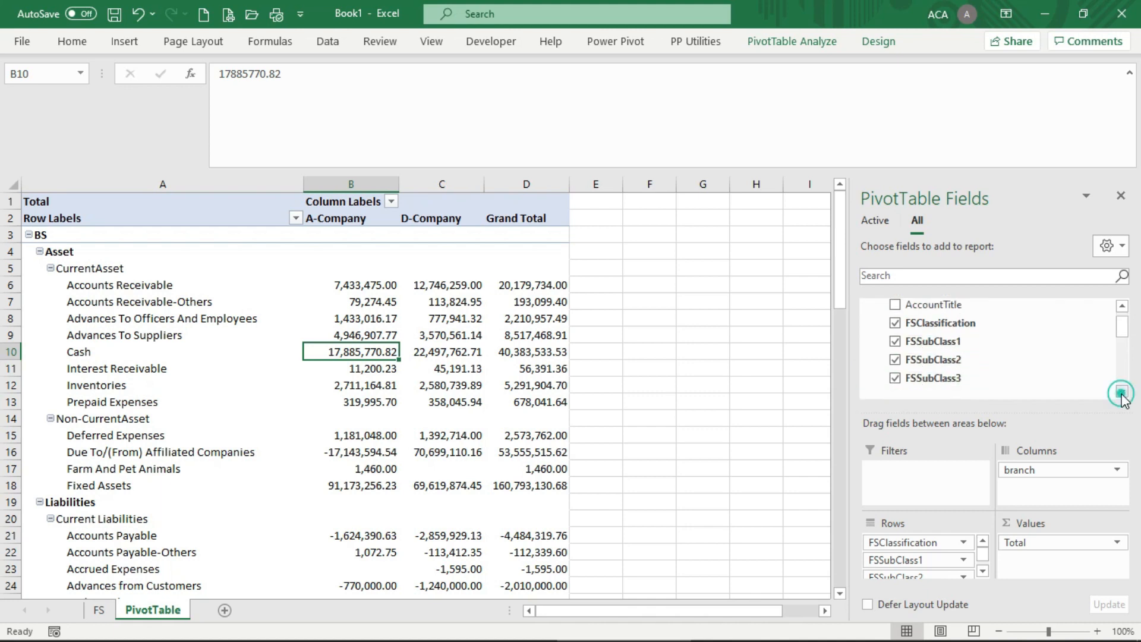
pyautogui.click(896, 359)
pyautogui.click(896, 341)
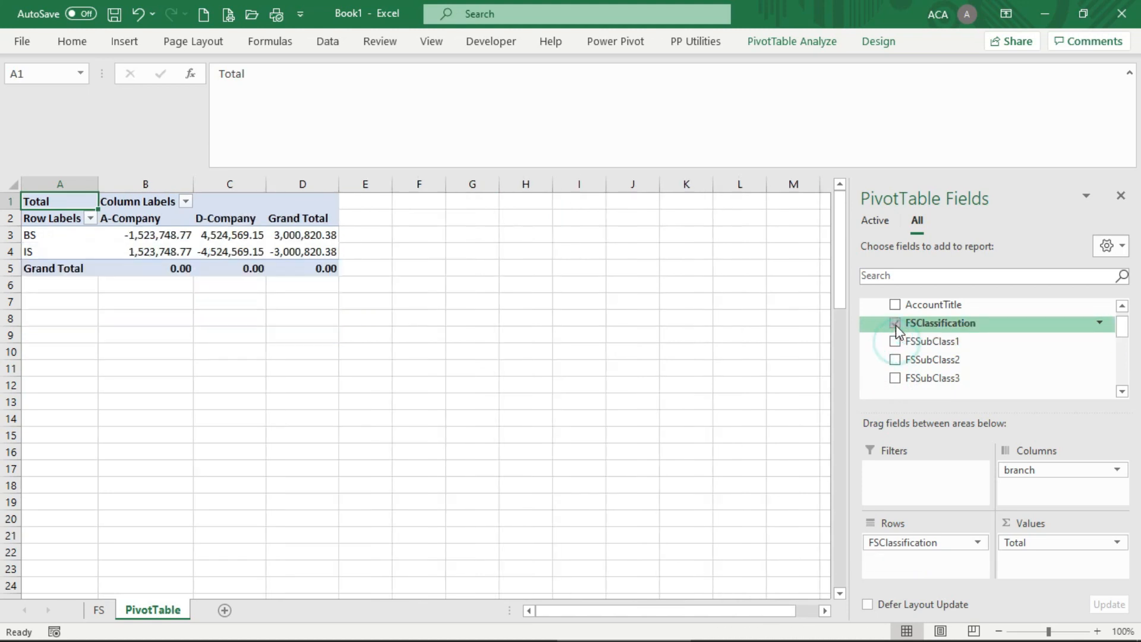
pyautogui.click(896, 322)
# Step: Remove the branch field from the PivotTable's columns so that only the Total measure remains
pyautogui.moveTo(243, 317); pyautogui.dragTo(243, 303)
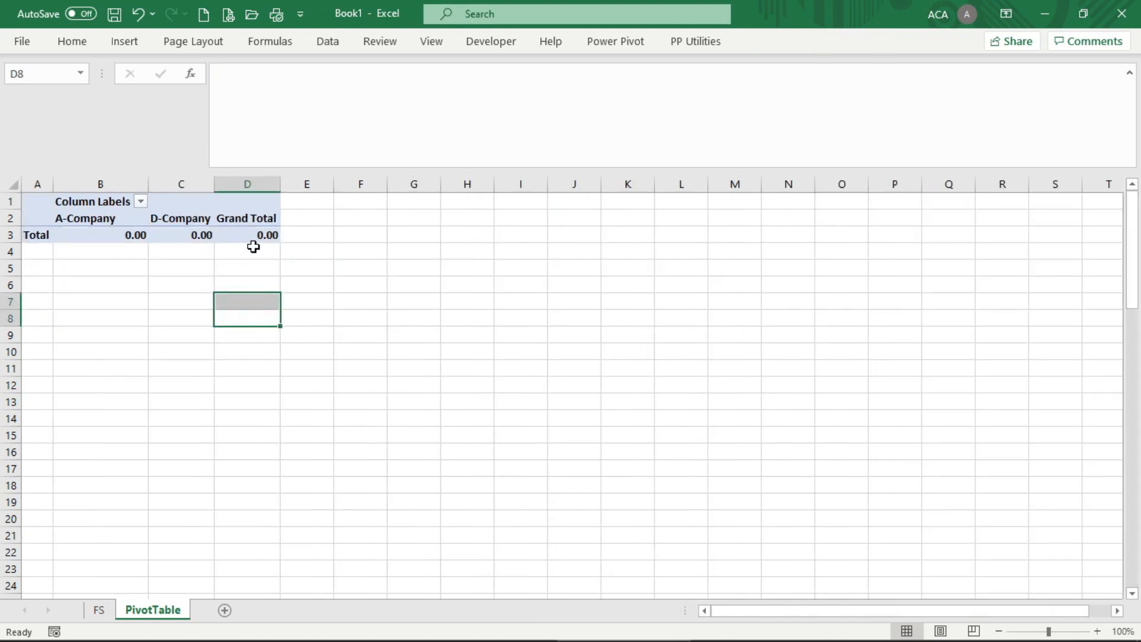
pyautogui.click(190, 233)
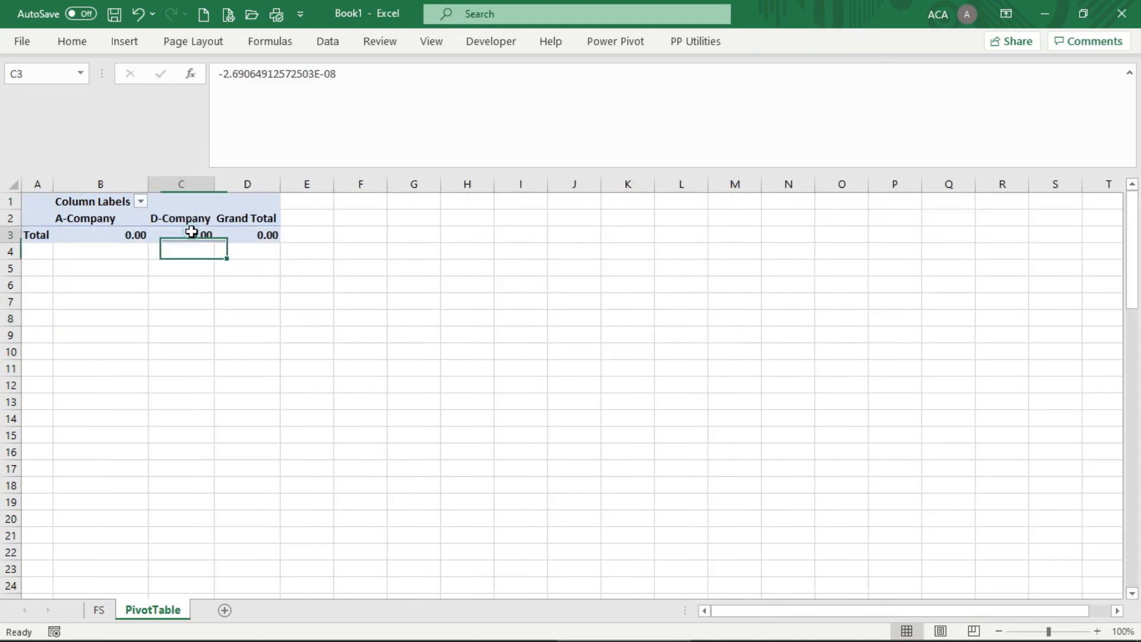
pyautogui.moveTo(1040, 471); pyautogui.dragTo(997, 390)
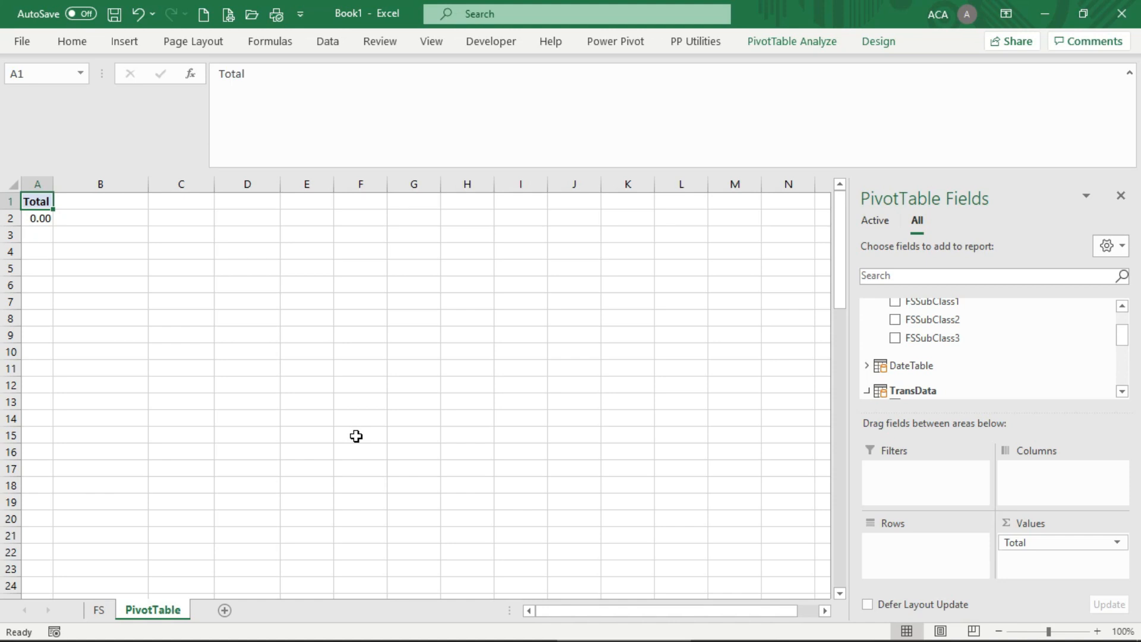
# Step: On the FS sheet, start a second member expression in B18's CUBEVALUE formula with "[ChartOfAccts].[FSSubClass3]
pyautogui.click(100, 612)
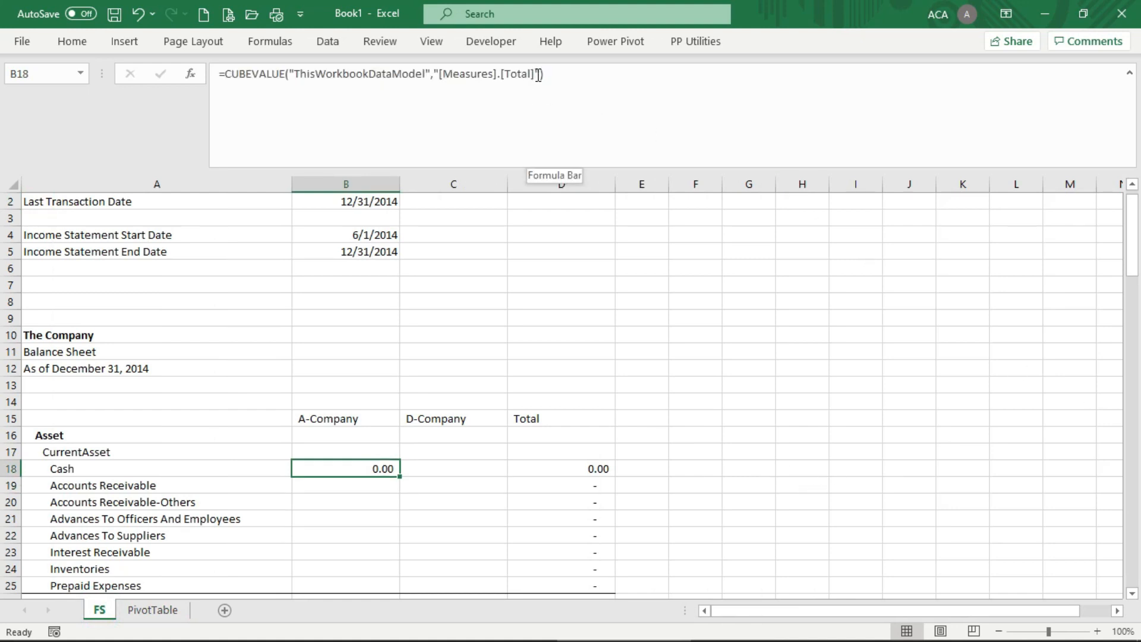
pyautogui.click(535, 74)
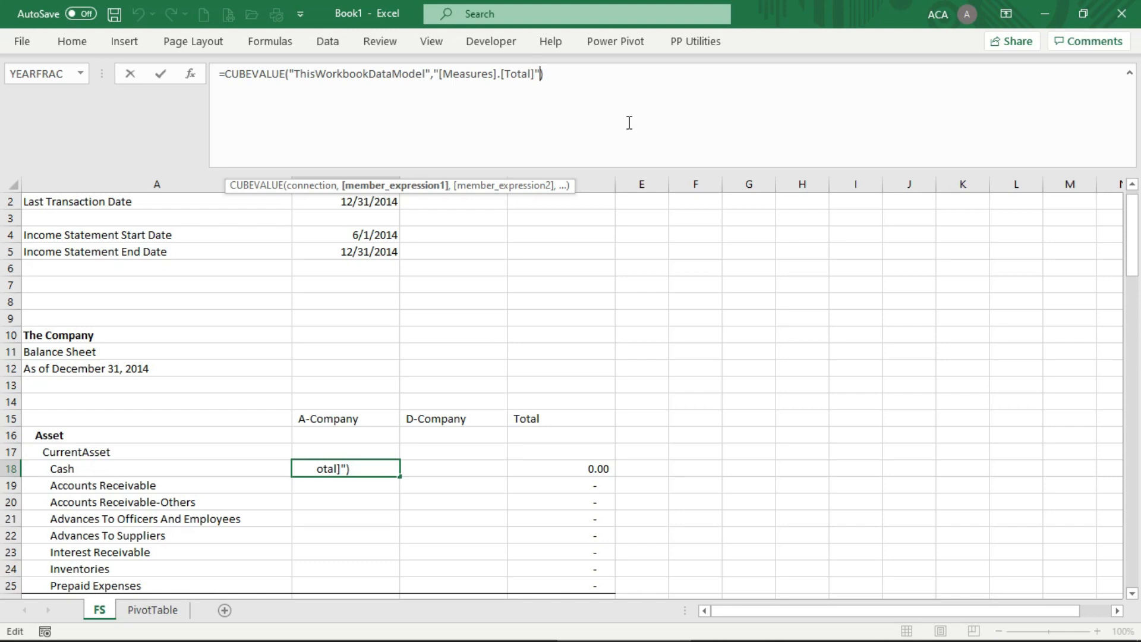
pyautogui.write(',')
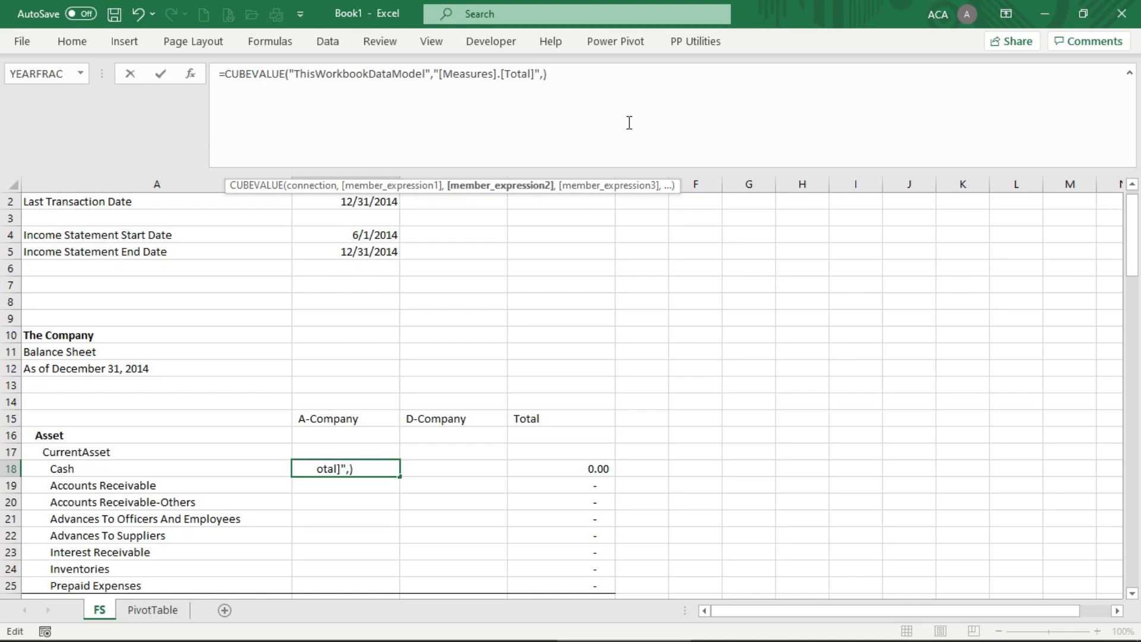
pyautogui.write('"')
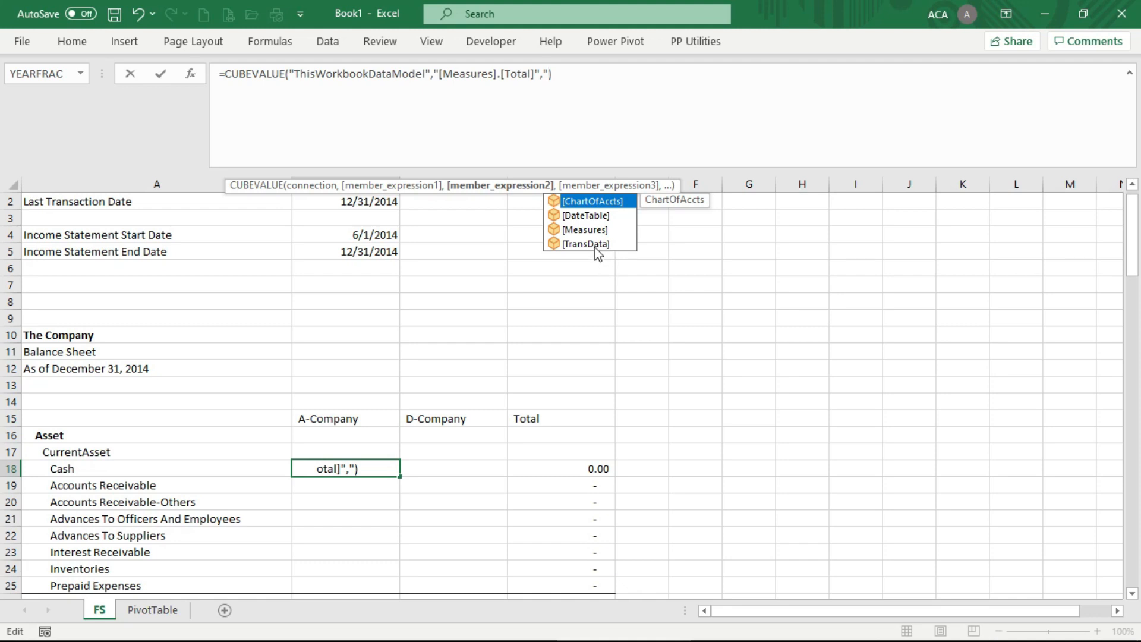
pyautogui.doubleClick(605, 202)
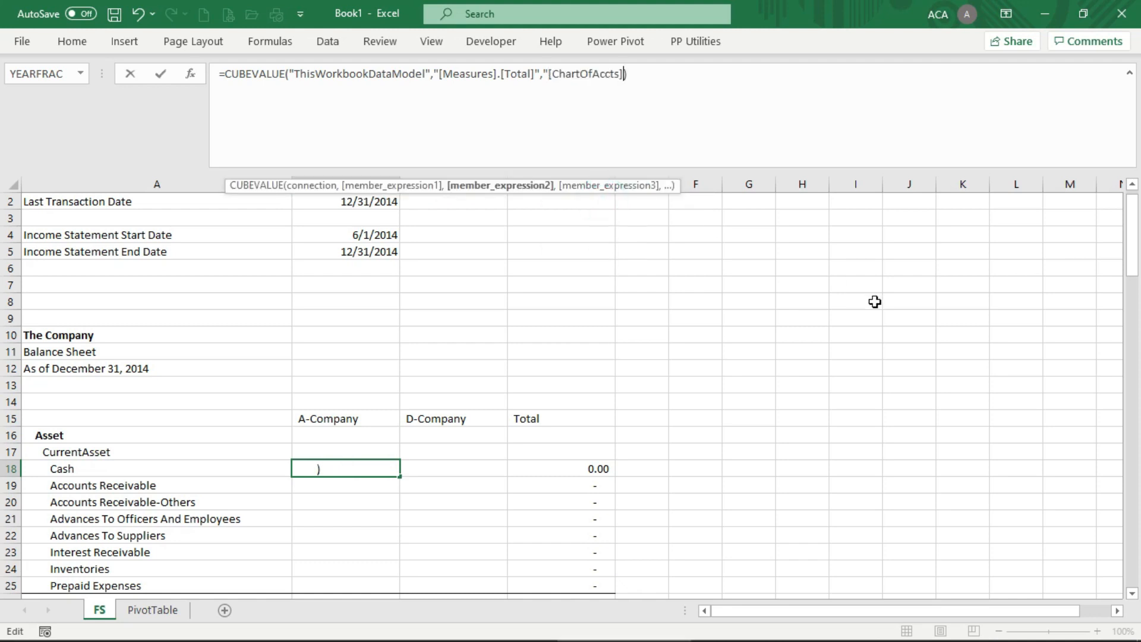
pyautogui.write('.')
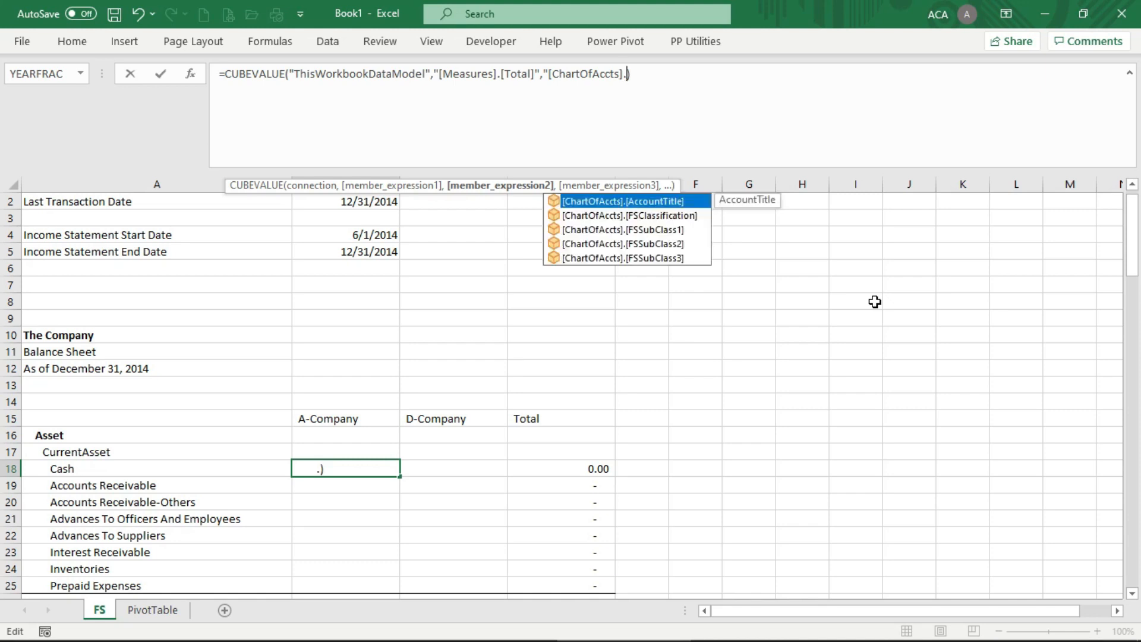
pyautogui.doubleClick(632, 258)
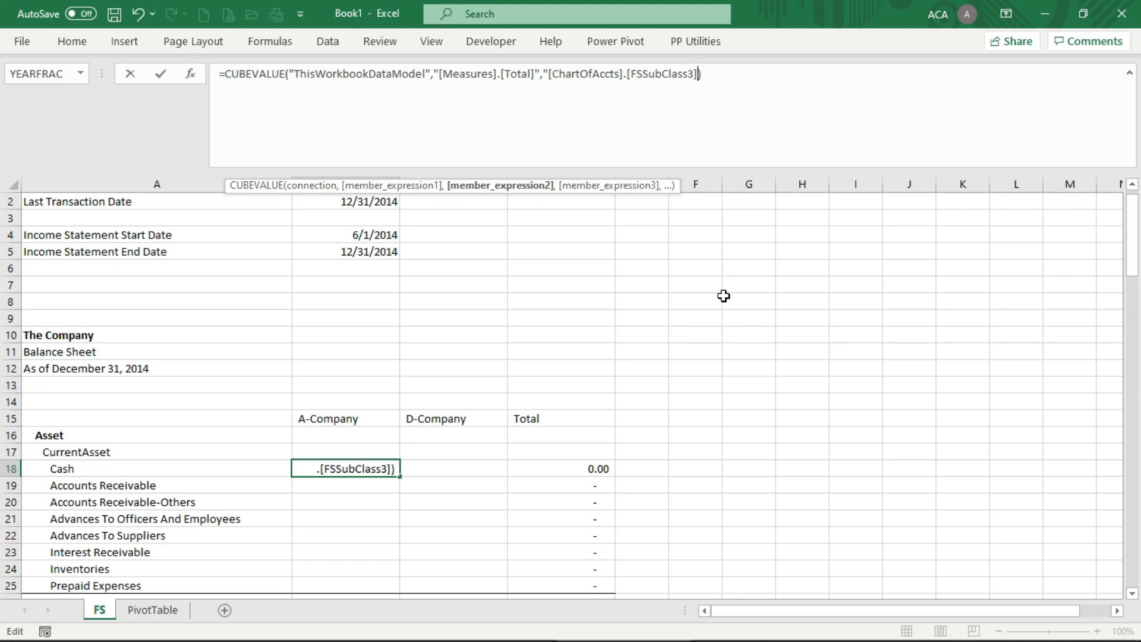
pyautogui.write('.')
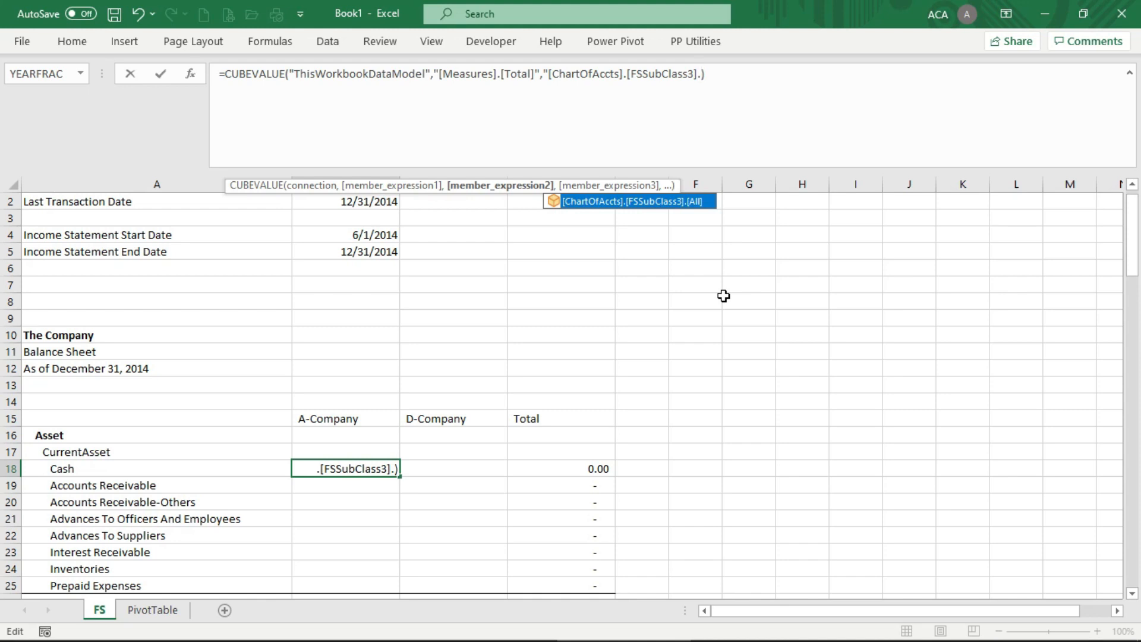
# Step: Complete the second member expression in B18 with the [Cash] member and commit the formula
pyautogui.write('[')
pyautogui.press('BackSpace')
pyautogui.write('[]')
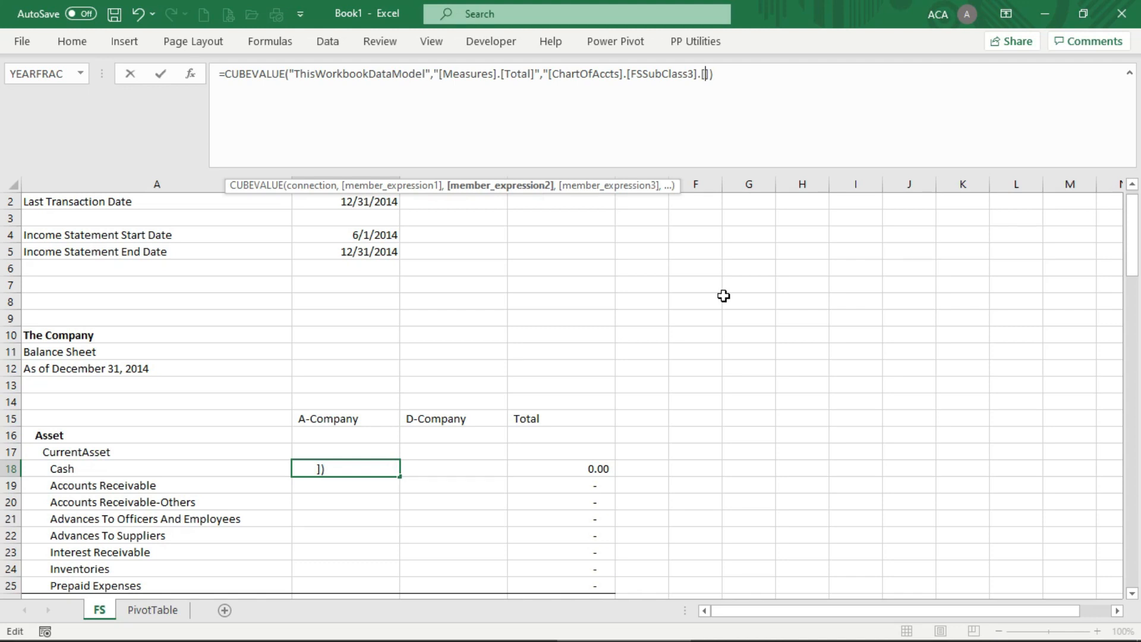
pyautogui.write('Cash')
pyautogui.write('"')
pyautogui.press('Return')
pyautogui.press('Up')
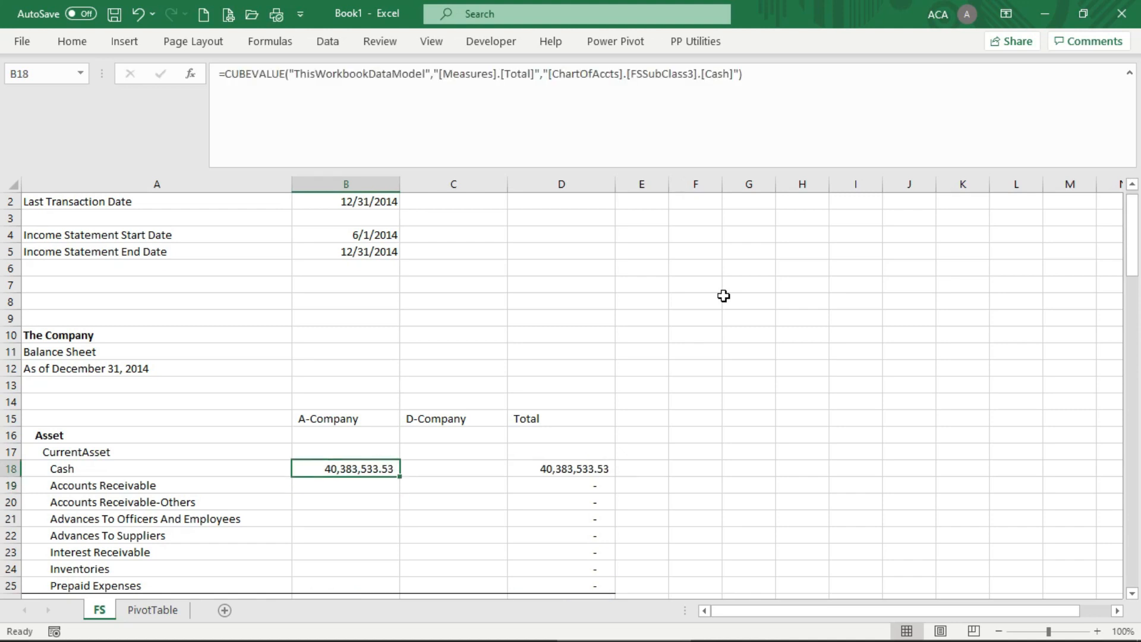
pyautogui.press('Down')
pyautogui.press('Up')
pyautogui.press('Down')
pyautogui.press('Down')
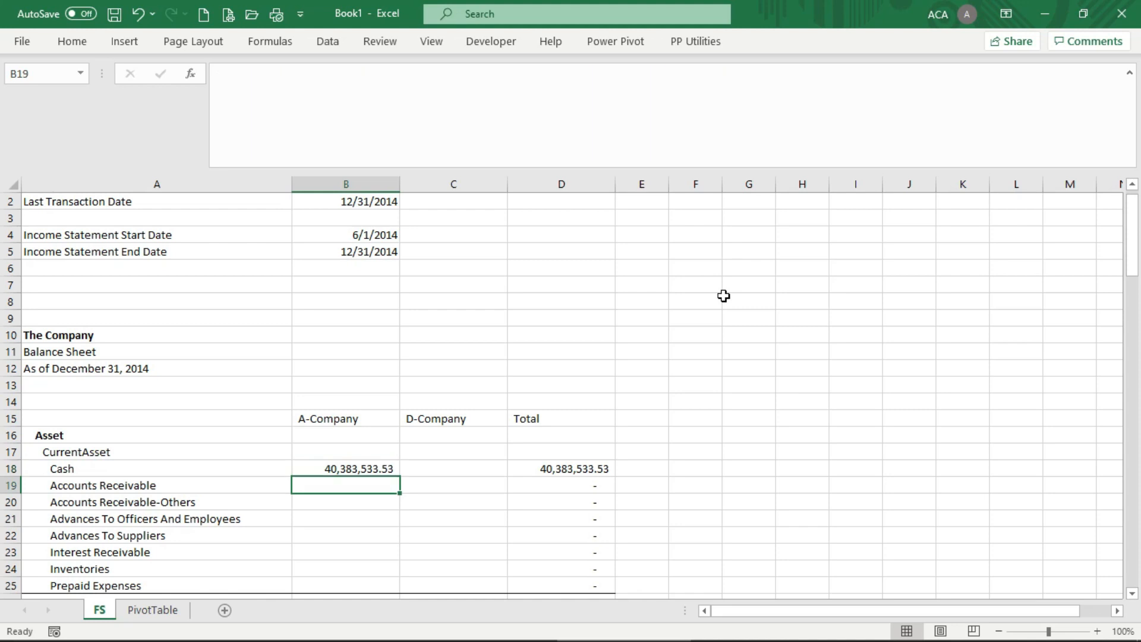
pyautogui.press('Up')
pyautogui.press('Up')
pyautogui.press('Down')
pyautogui.press('Up')
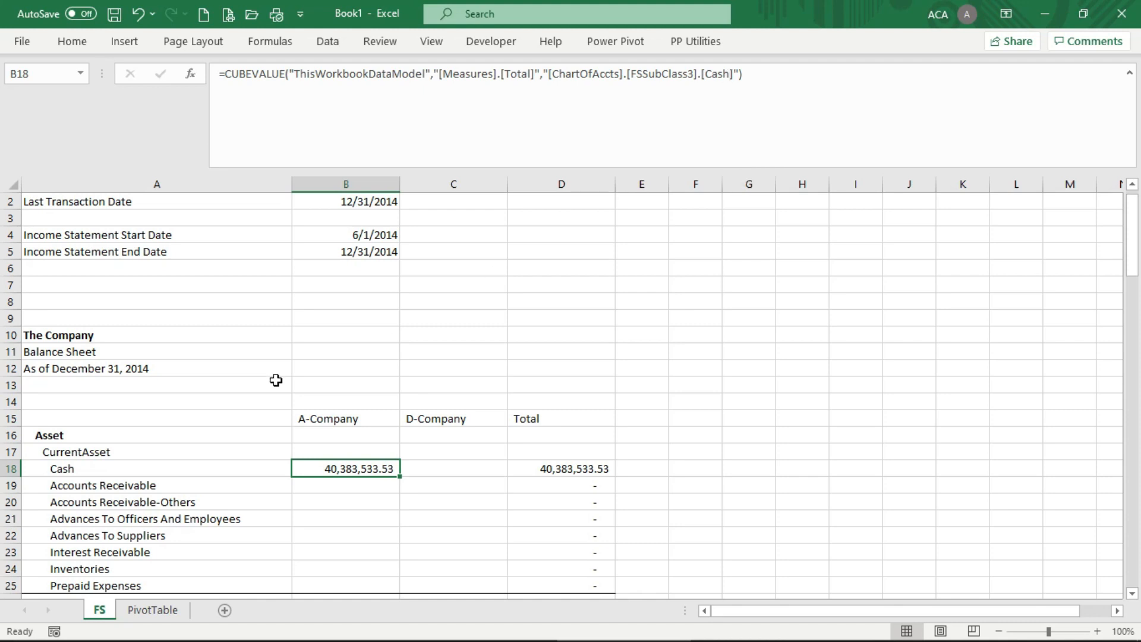
# Step: Replace the hard-coded Cash member in B18's CUBEVALUE formula with a concatenated reference to cell A18
pyautogui.click(730, 73)
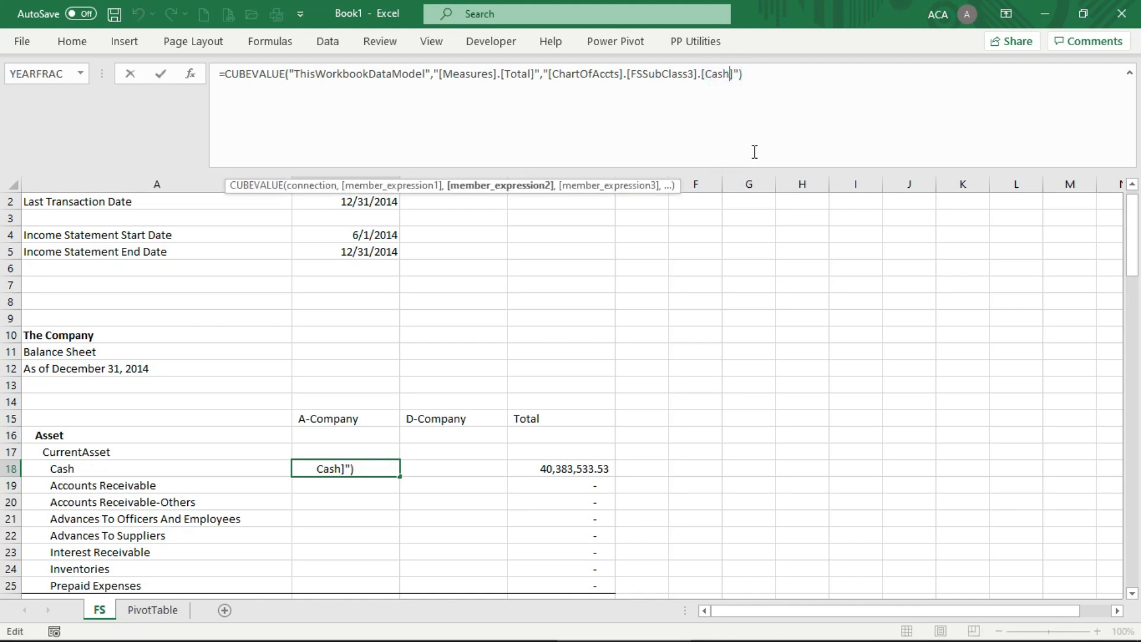
pyautogui.press('BackSpace')
pyautogui.press('BackSpace')
pyautogui.press('BackSpace')
pyautogui.press('BackSpace')
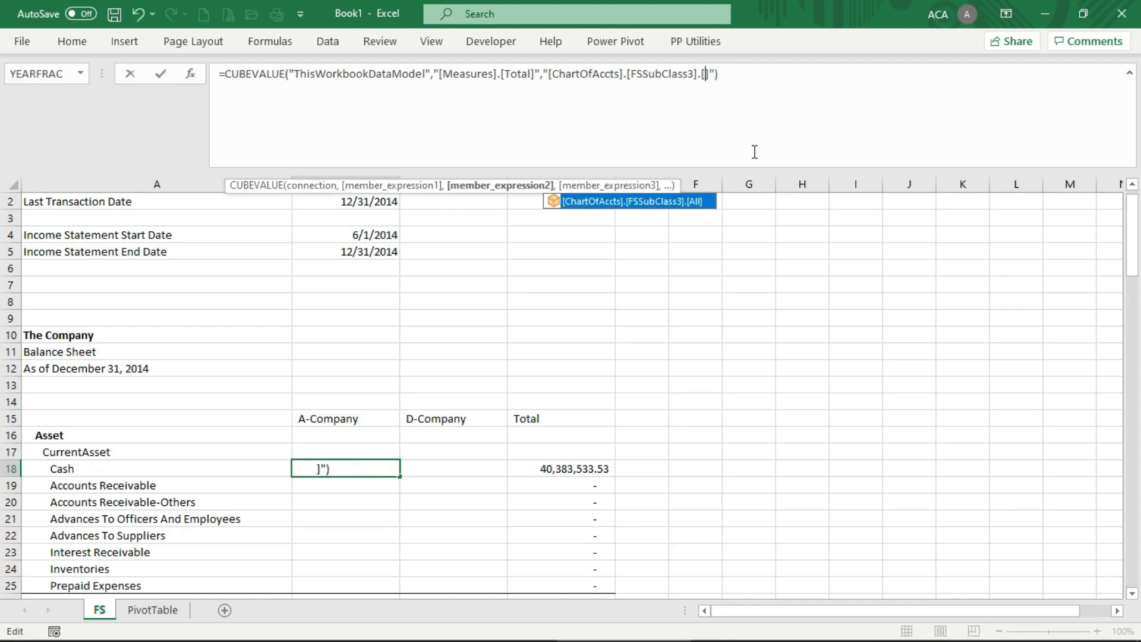
pyautogui.write('"')
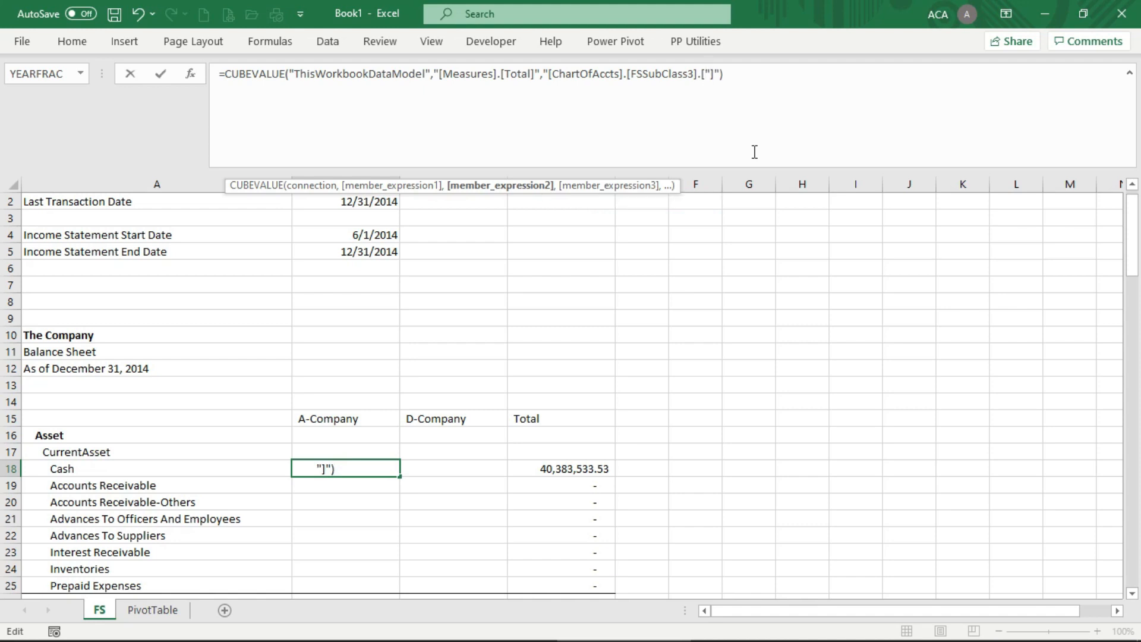
pyautogui.write('"')
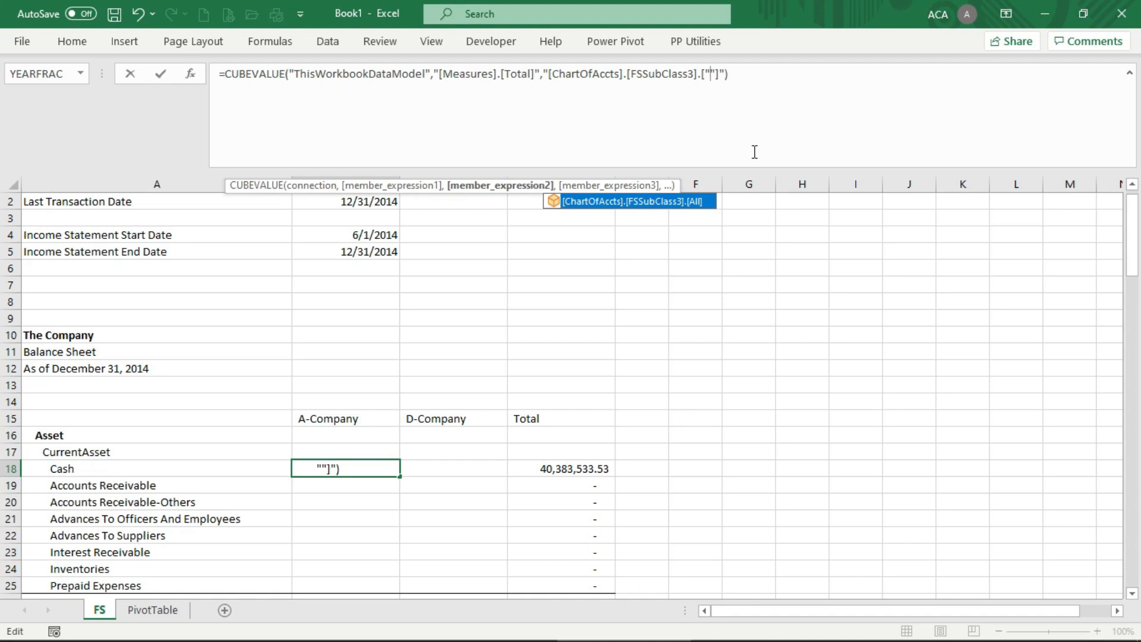
pyautogui.write('&&')
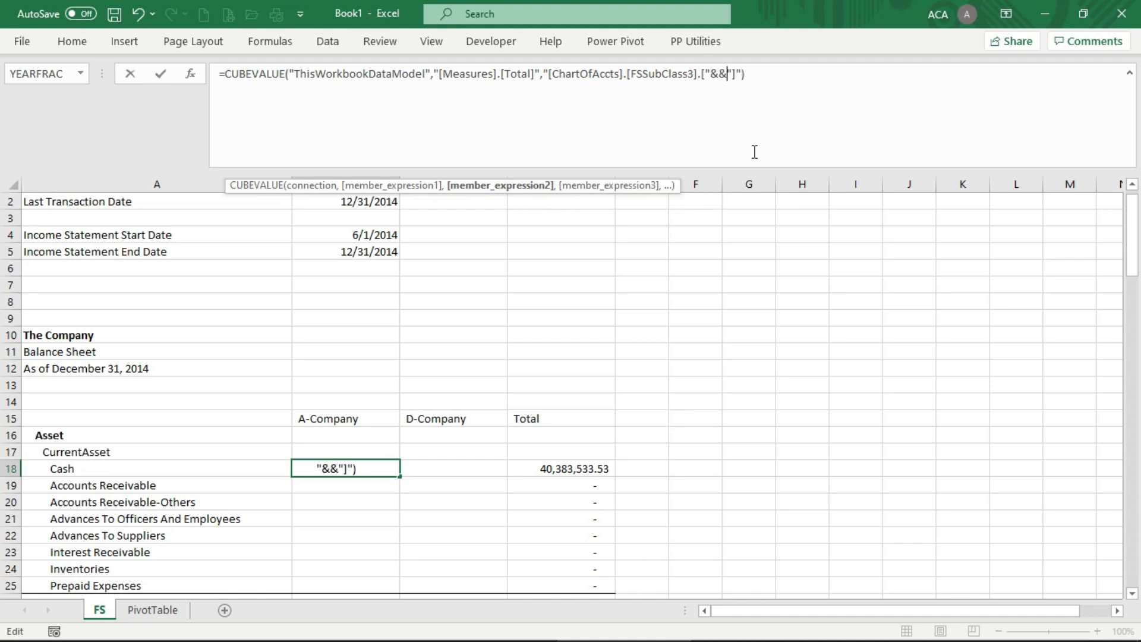
pyautogui.press('Left')
pyautogui.click(138, 469)
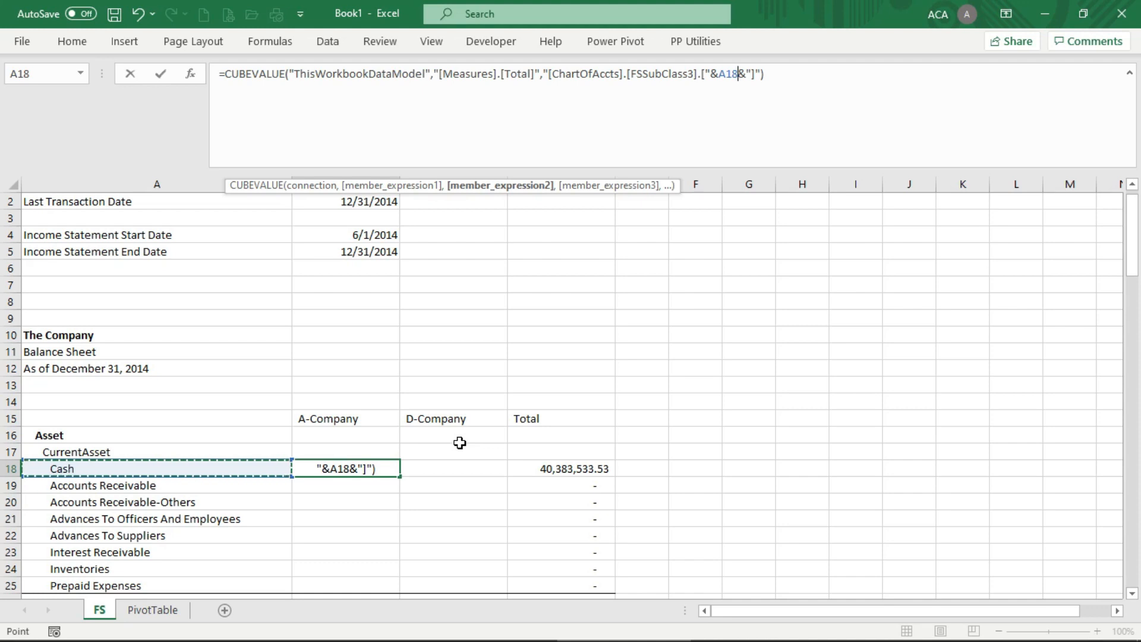
# Step: Make the A18 reference column-absolute as $A18 and commit the formula in B18
pyautogui.doubleClick(722, 75)
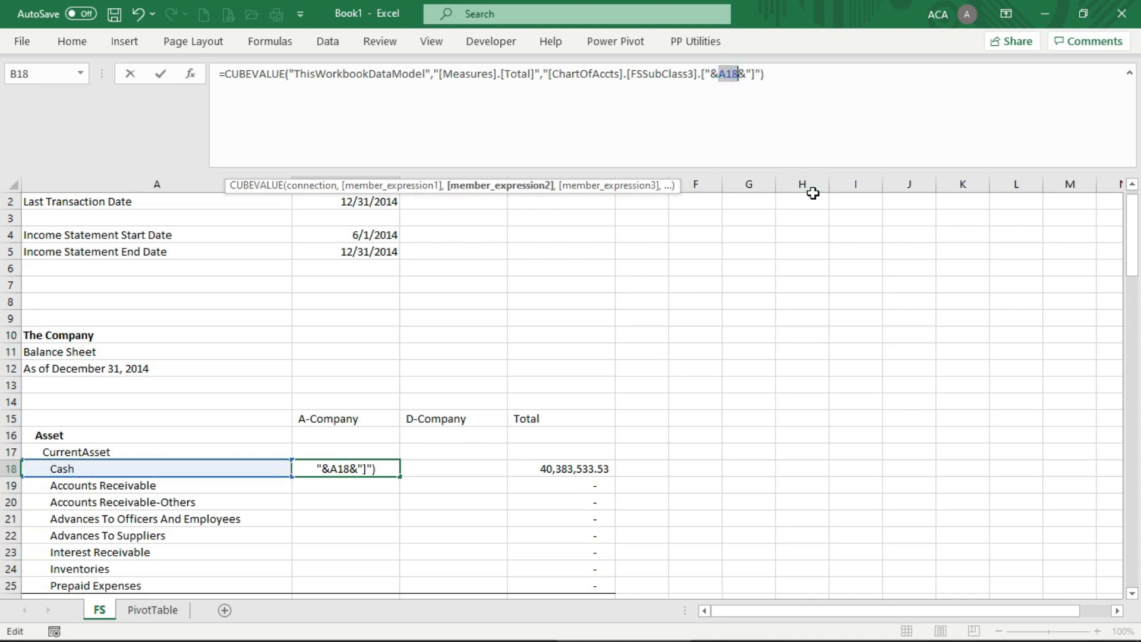
pyautogui.press('F4')
pyautogui.press('F4')
pyautogui.press('F4')
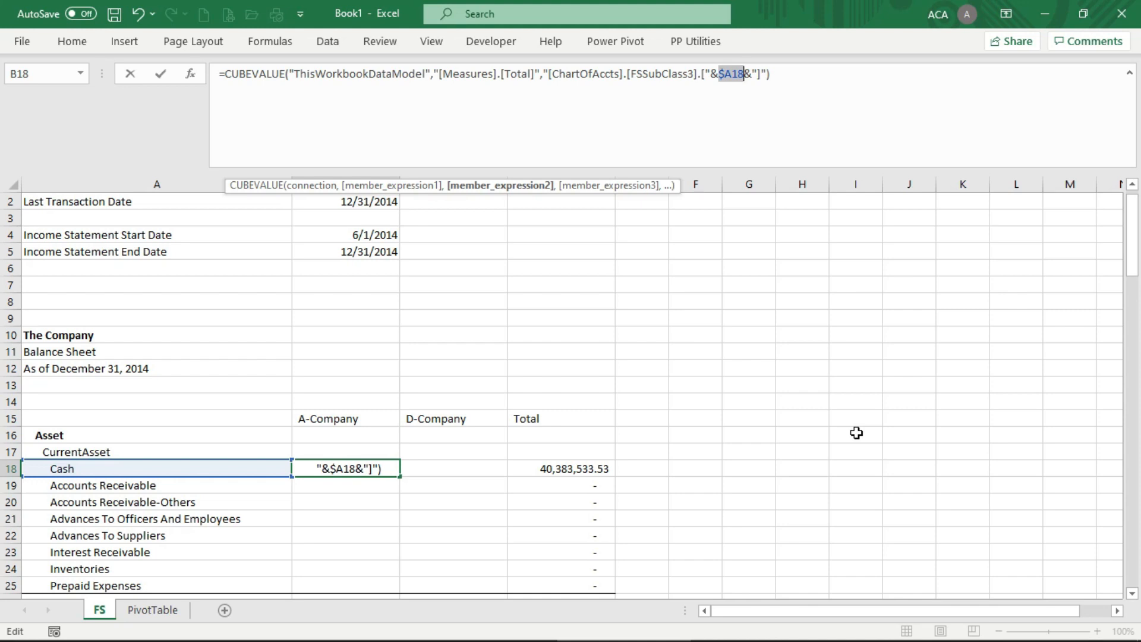
pyautogui.press('Return')
pyautogui.press('Up')
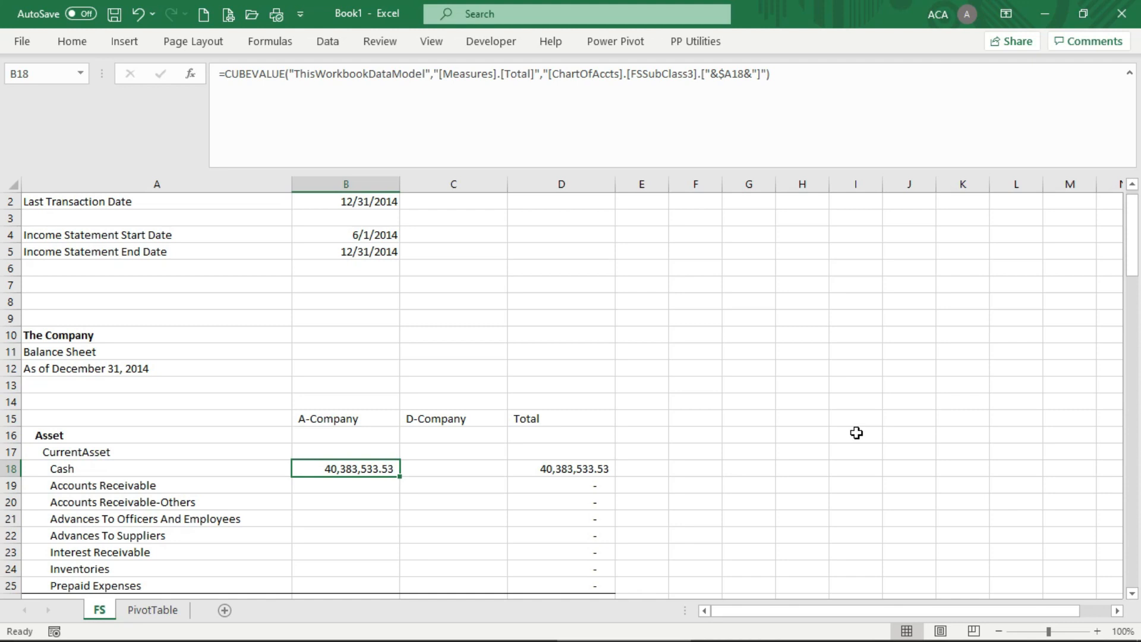
# Step: Switch to the PivotTable sheet and add FSSubClass3 from ChartOfAccts to the PivotTable's rows
pyautogui.click(153, 610)
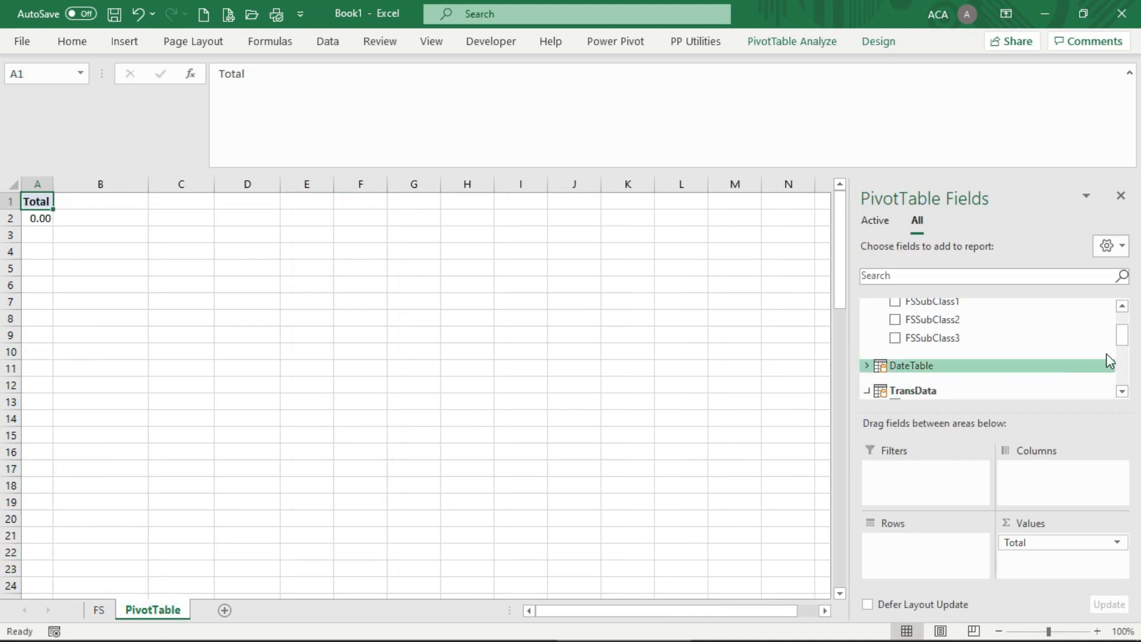
pyautogui.moveTo(1128, 341); pyautogui.dragTo(1123, 323)
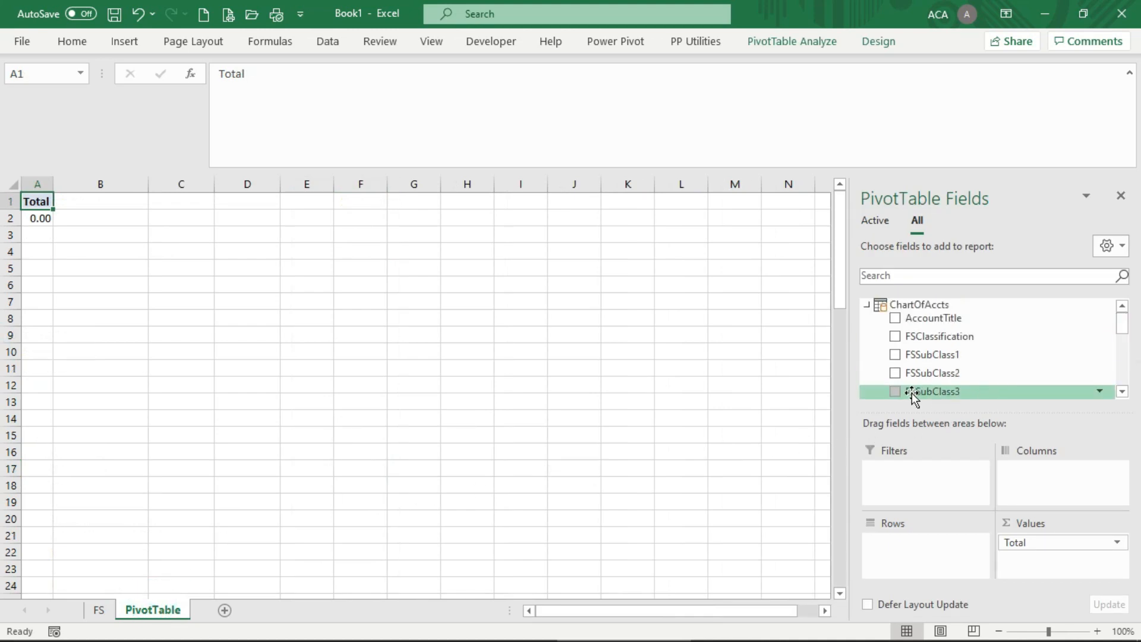
pyautogui.moveTo(897, 389); pyautogui.dragTo(910, 543)
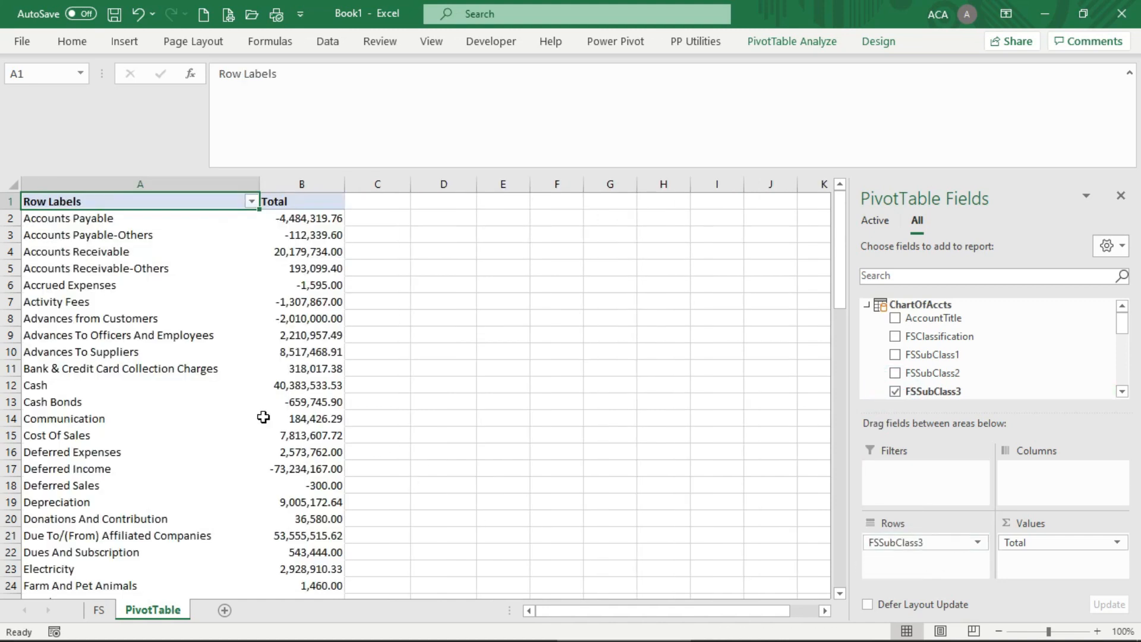
# Step: Compare the PivotTable's Cash total with the CUBEVALUE result in B18 of the FS sheet
pyautogui.click(289, 385)
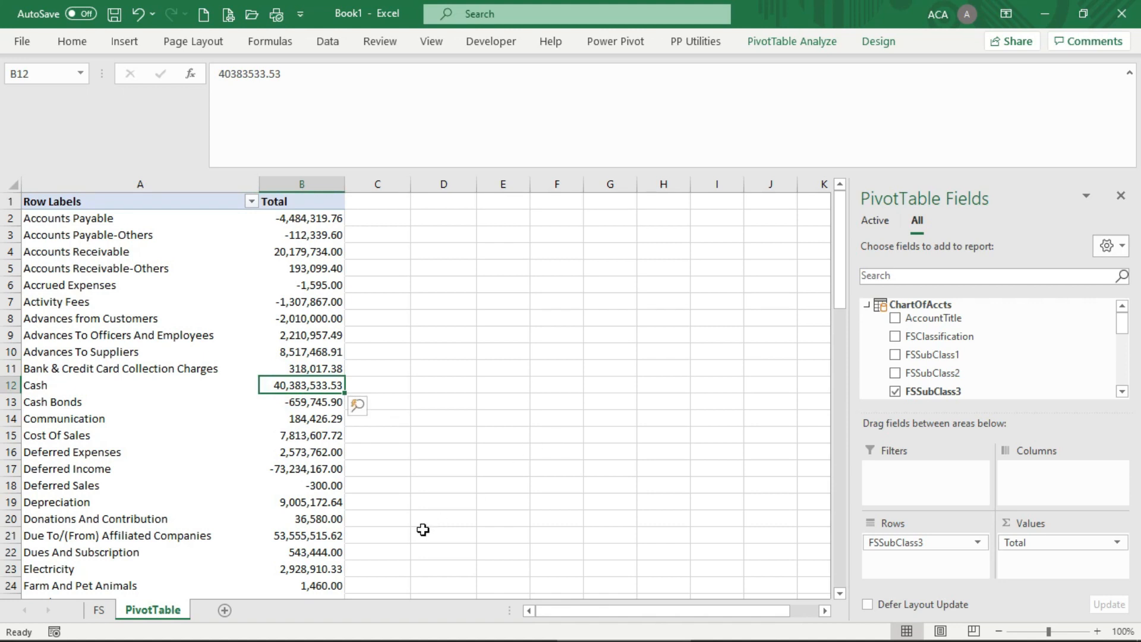
pyautogui.click(99, 610)
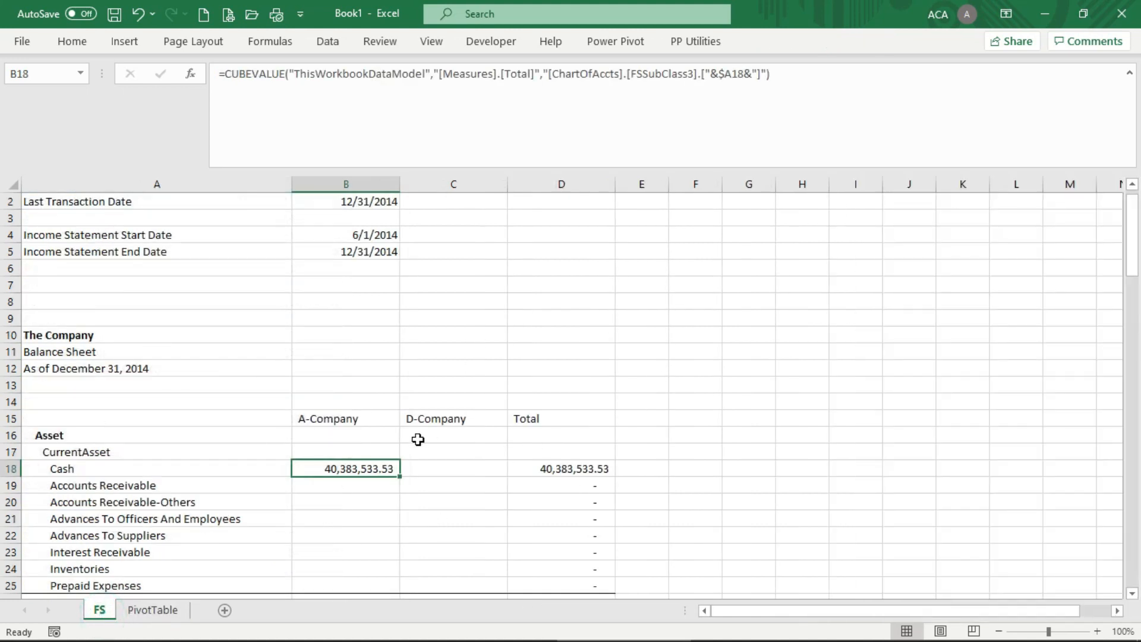
pyautogui.click(169, 614)
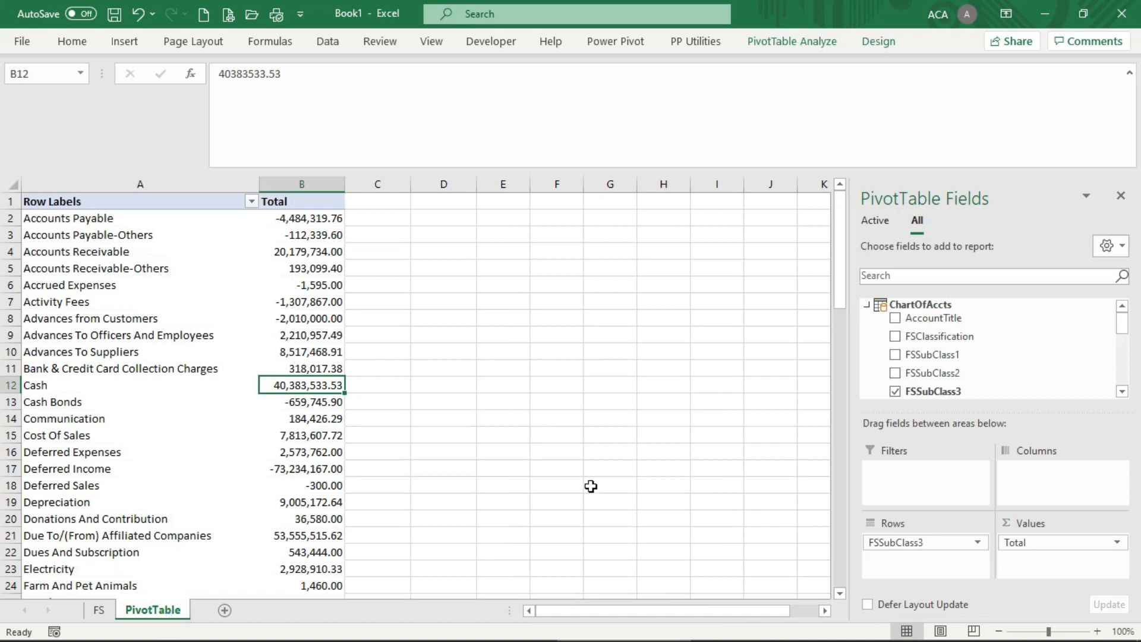
# Step: Return to the FS sheet and start a third member expression, [TransData].[branch], in B18's CUBEVALUE formula
pyautogui.click(98, 615)
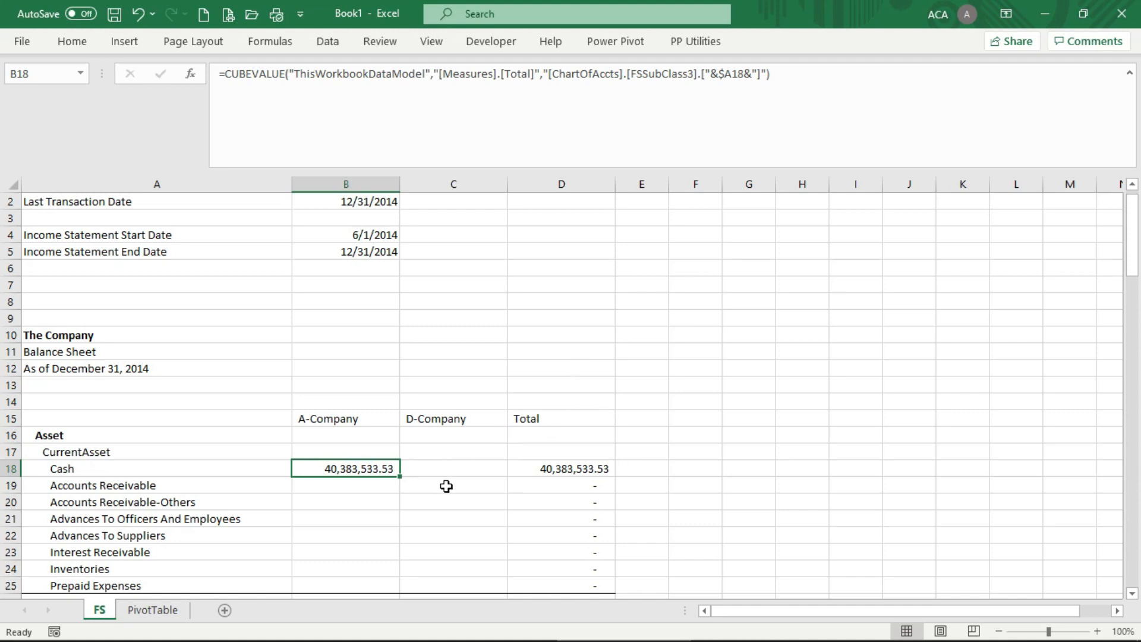
pyautogui.click(769, 74)
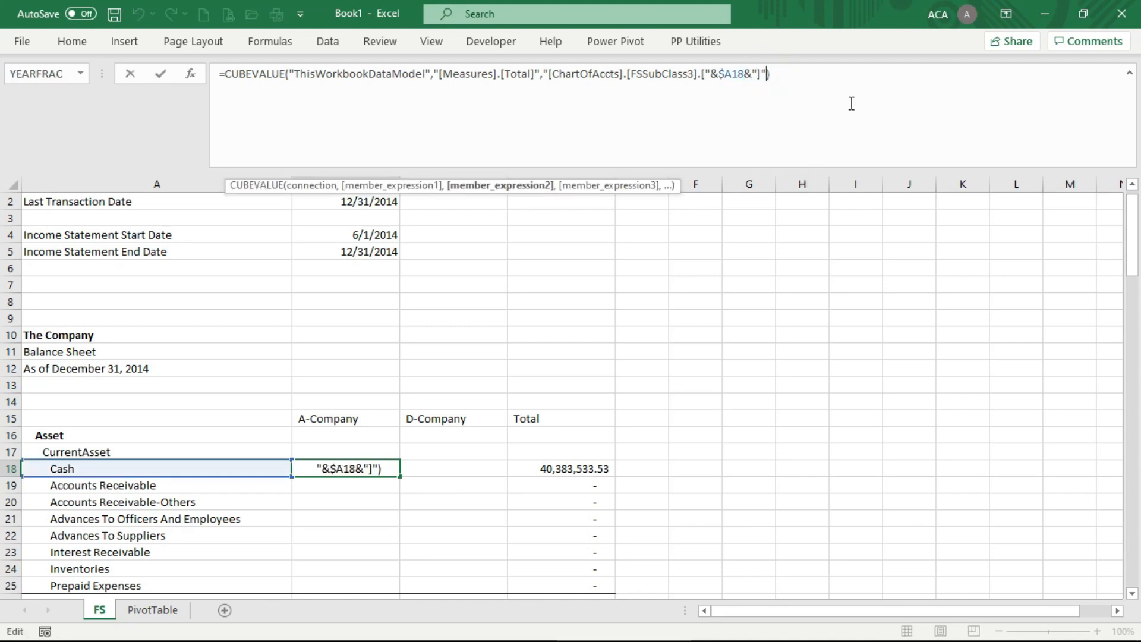
pyautogui.write(',')
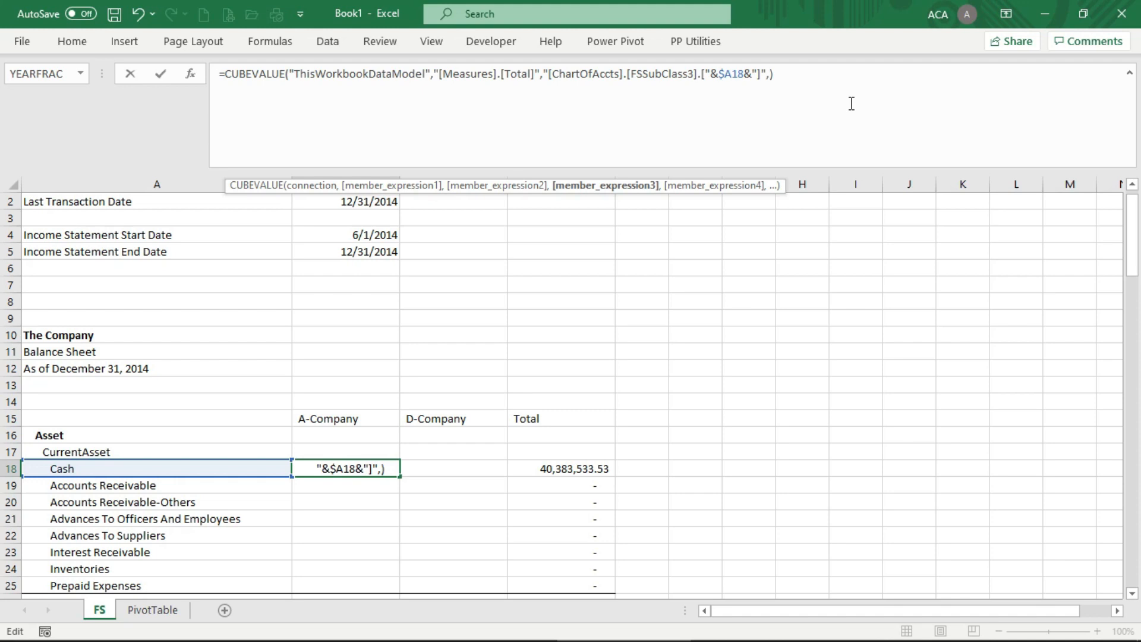
pyautogui.write('"')
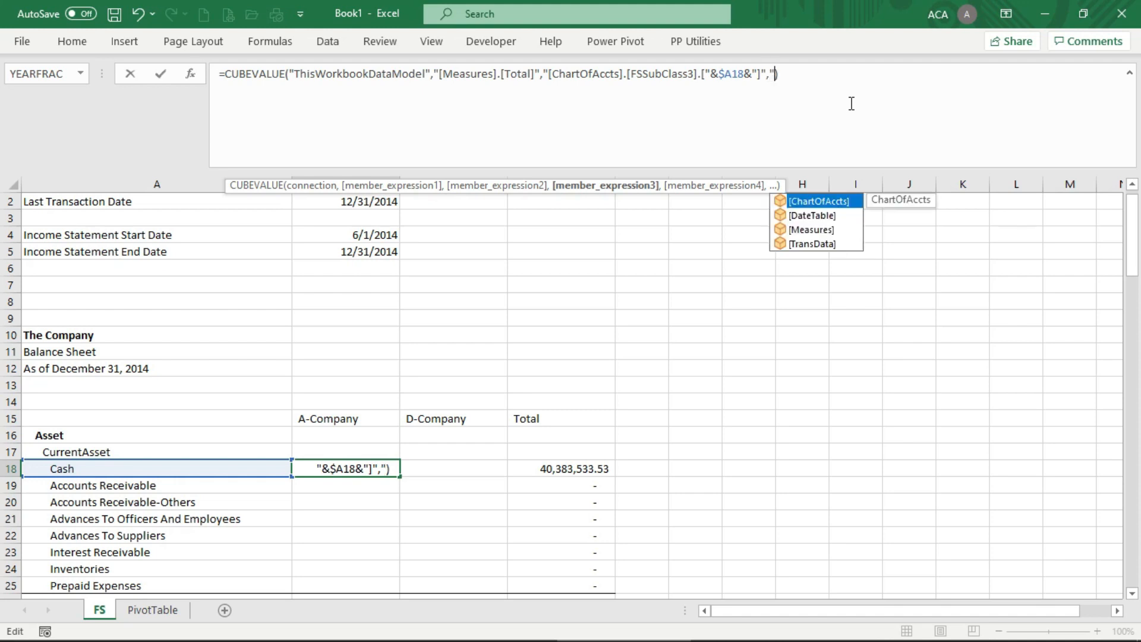
pyautogui.doubleClick(822, 245)
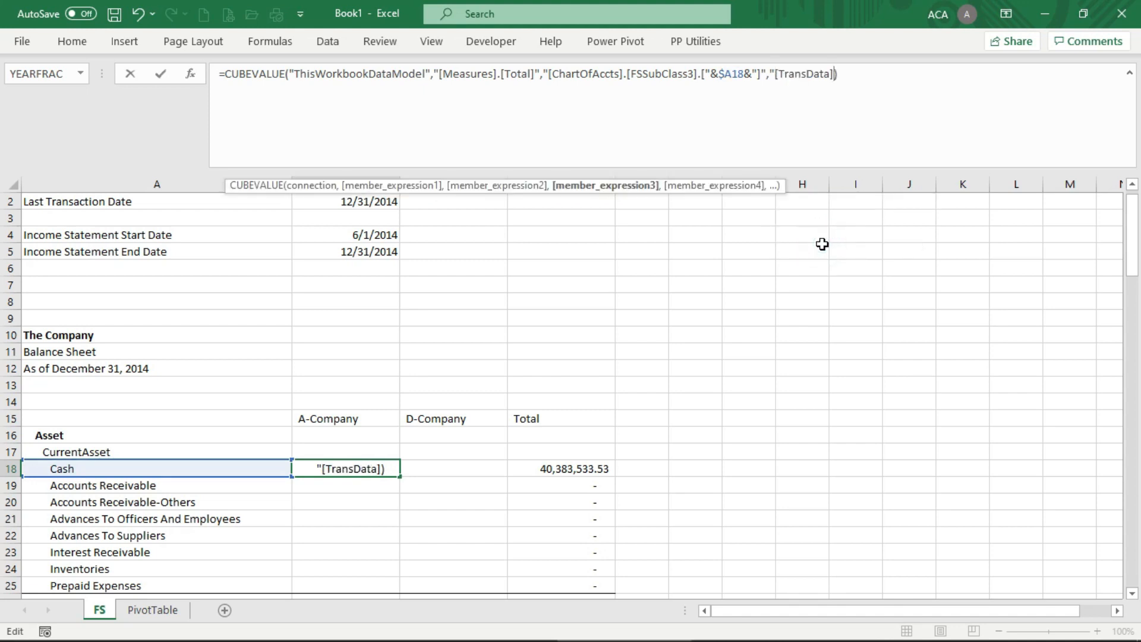
pyautogui.write('.')
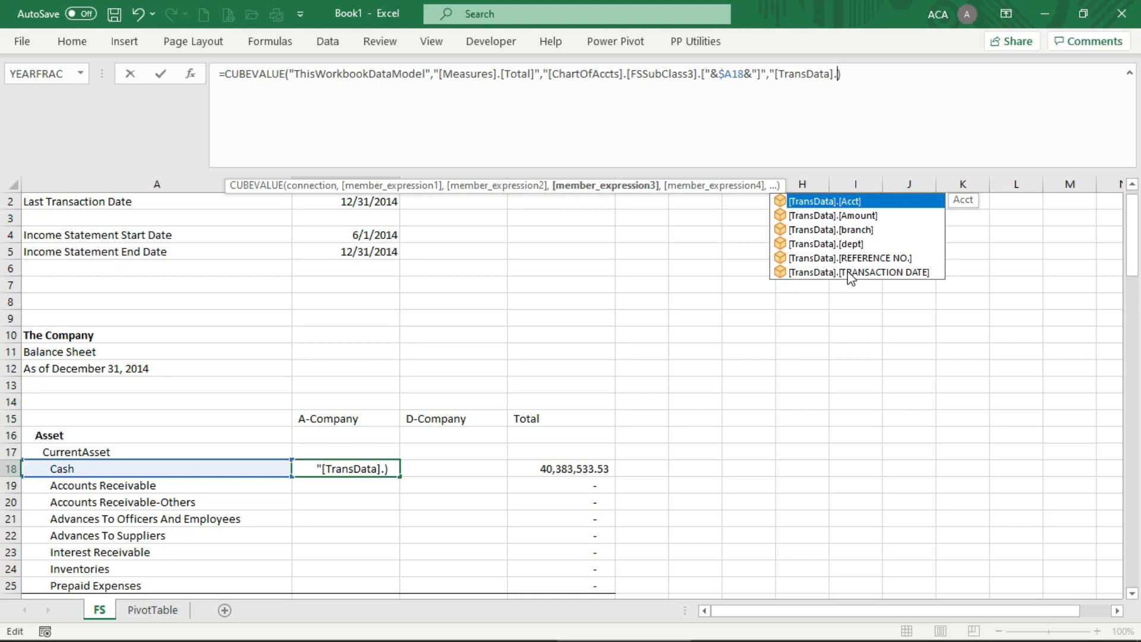
pyautogui.doubleClick(850, 229)
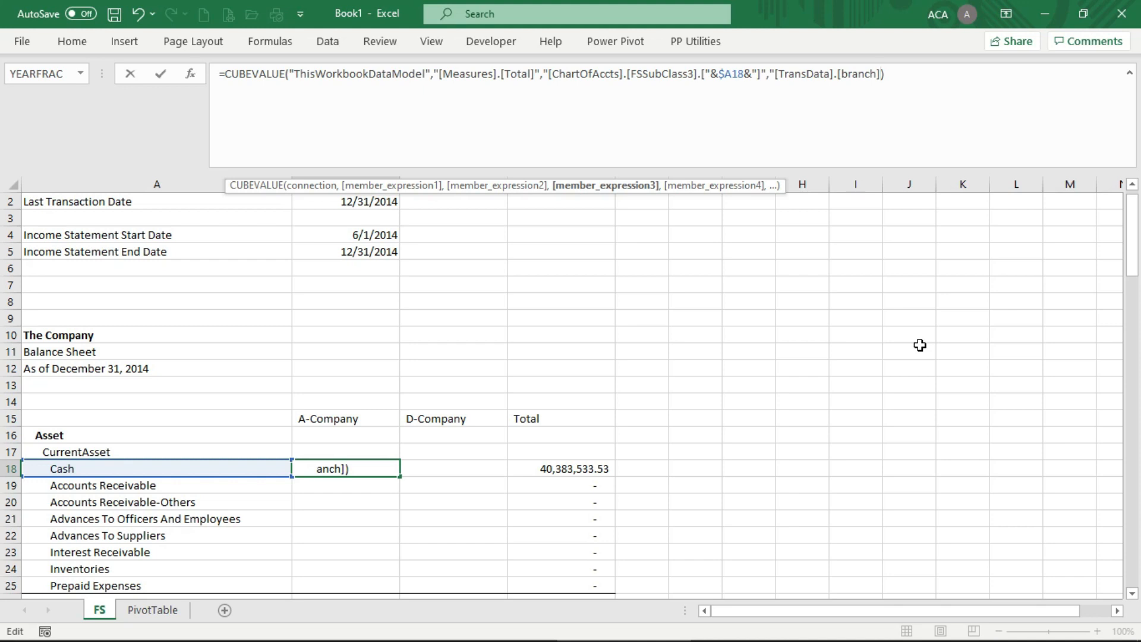
pyautogui.write('.')
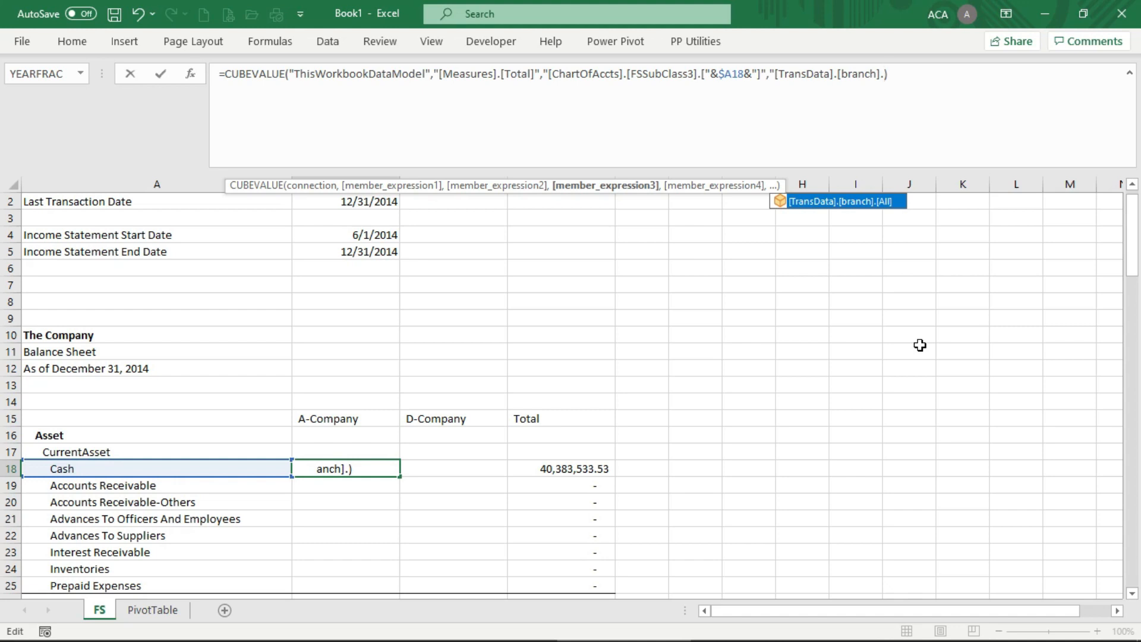
# Step: Complete the branch member with a concatenated, row-absolute reference to B$15 and commit the formula in B18
pyautogui.write('"[')
pyautogui.press('BackSpace')
pyautogui.press('BackSpace')
pyautogui.write('[]"')
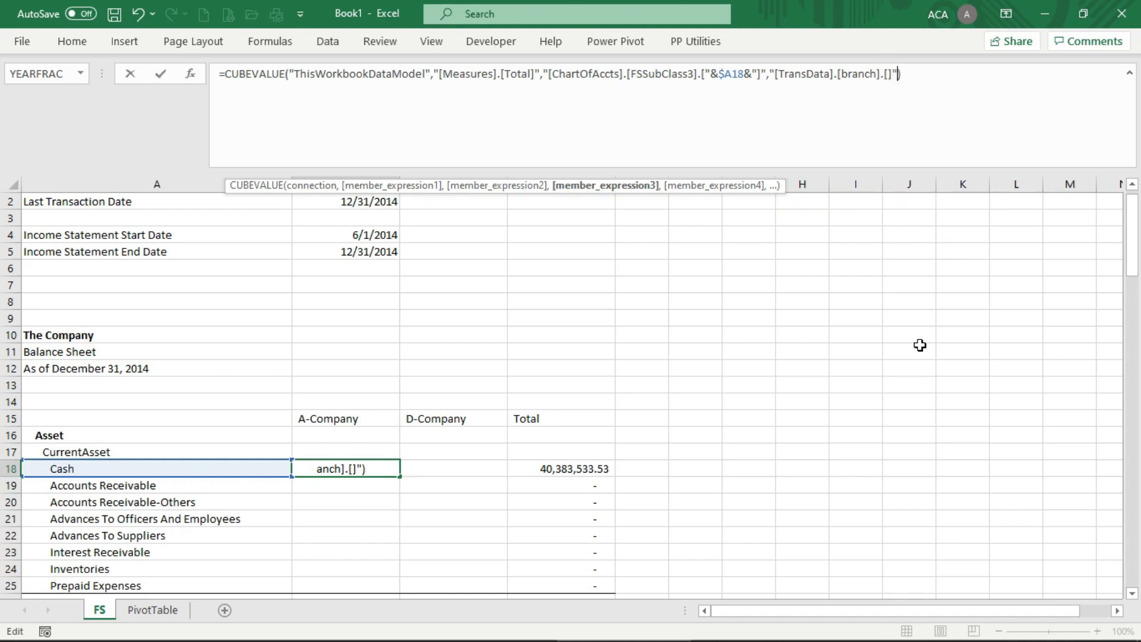
pyautogui.click(888, 77)
pyautogui.write('""&&')
pyautogui.click(904, 74)
pyautogui.click(360, 410)
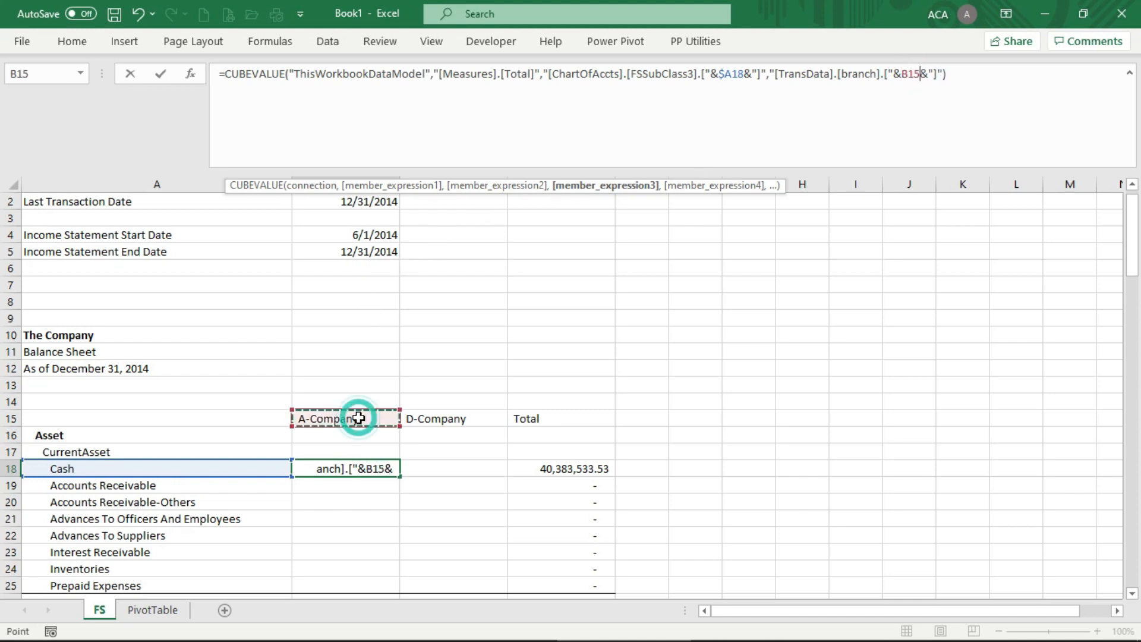
pyautogui.press('F4')
pyautogui.press('F4')
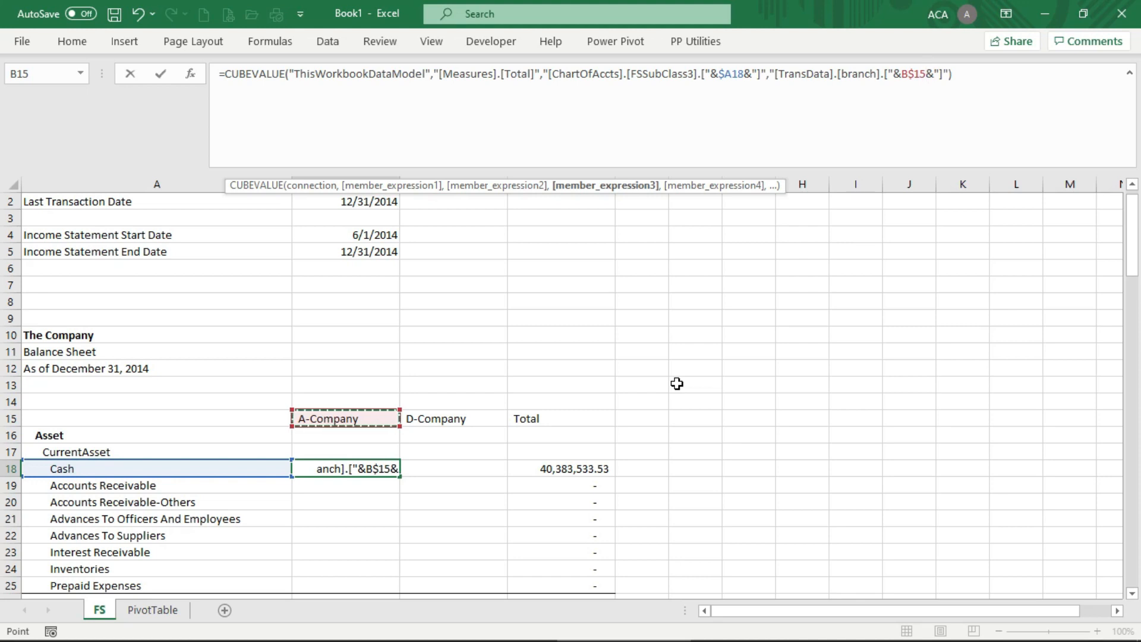
pyautogui.press('Return')
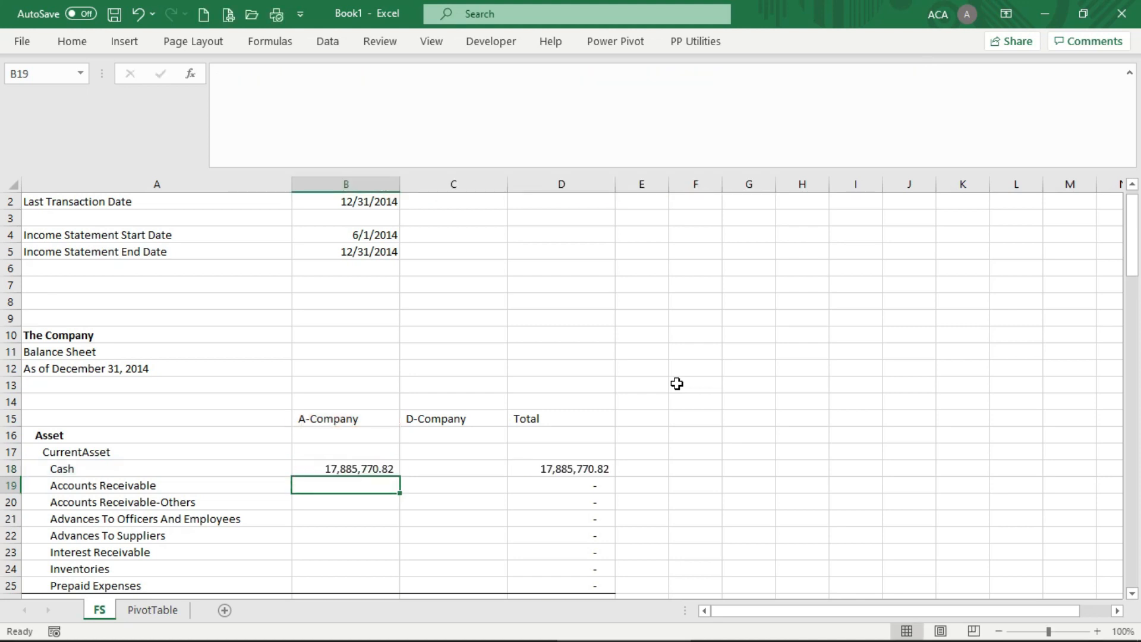
# Step: Copy the Cash CUBEVALUE formula from B18 to the D-Company column in C18
pyautogui.press('Up')
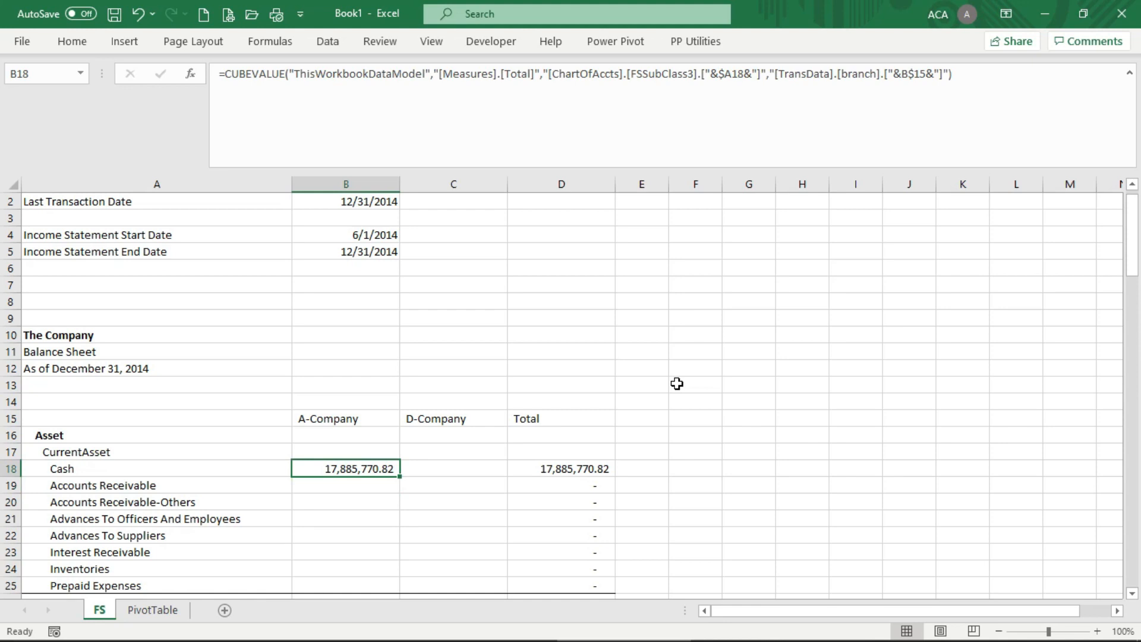
pyautogui.hotkey('ctrl', 'c')
pyautogui.press('Right')
pyautogui.press('Return')
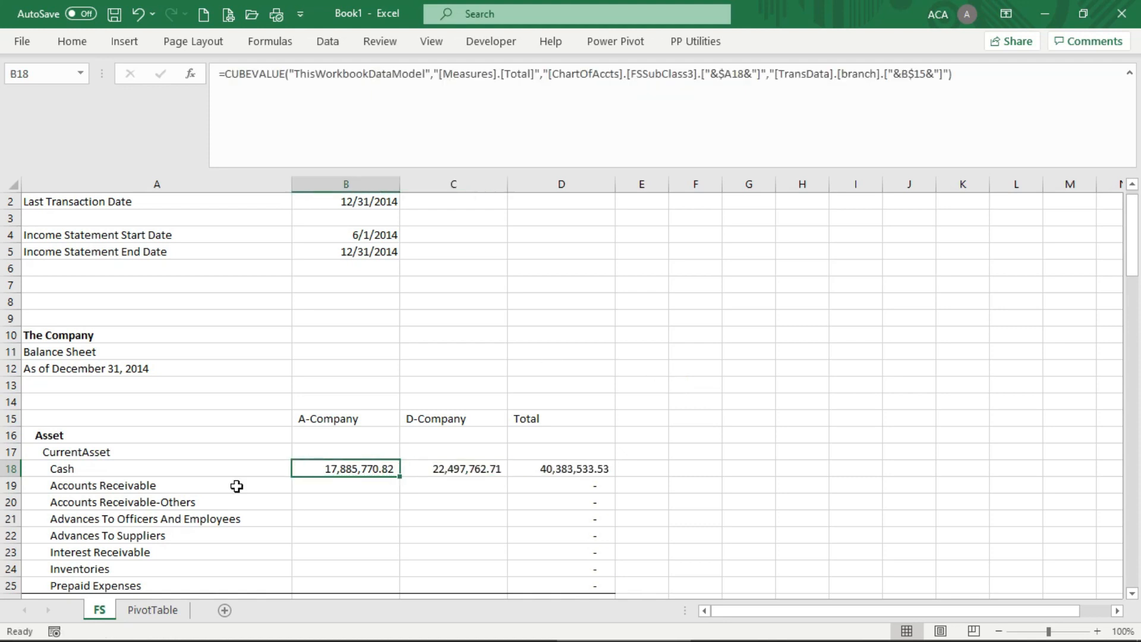
# Step: Switch to the PivotTable sheet and add TransData's branch field to the PivotTable's columns
pyautogui.click(153, 609)
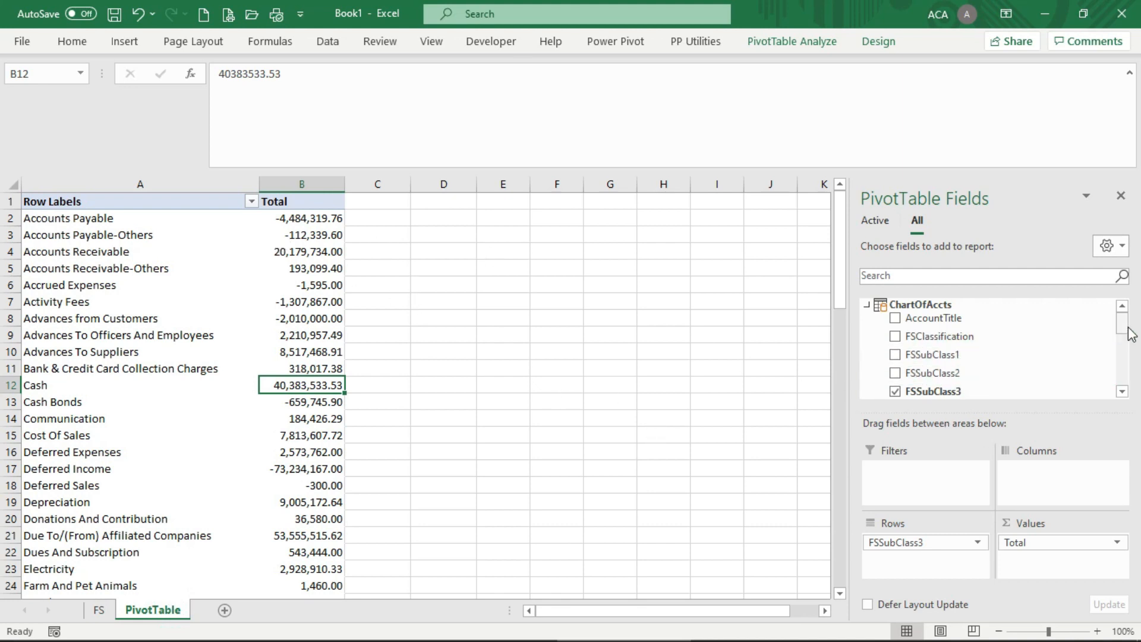
pyautogui.moveTo(1124, 317); pyautogui.dragTo(1123, 357)
pyautogui.moveTo(921, 339); pyautogui.dragTo(1043, 472)
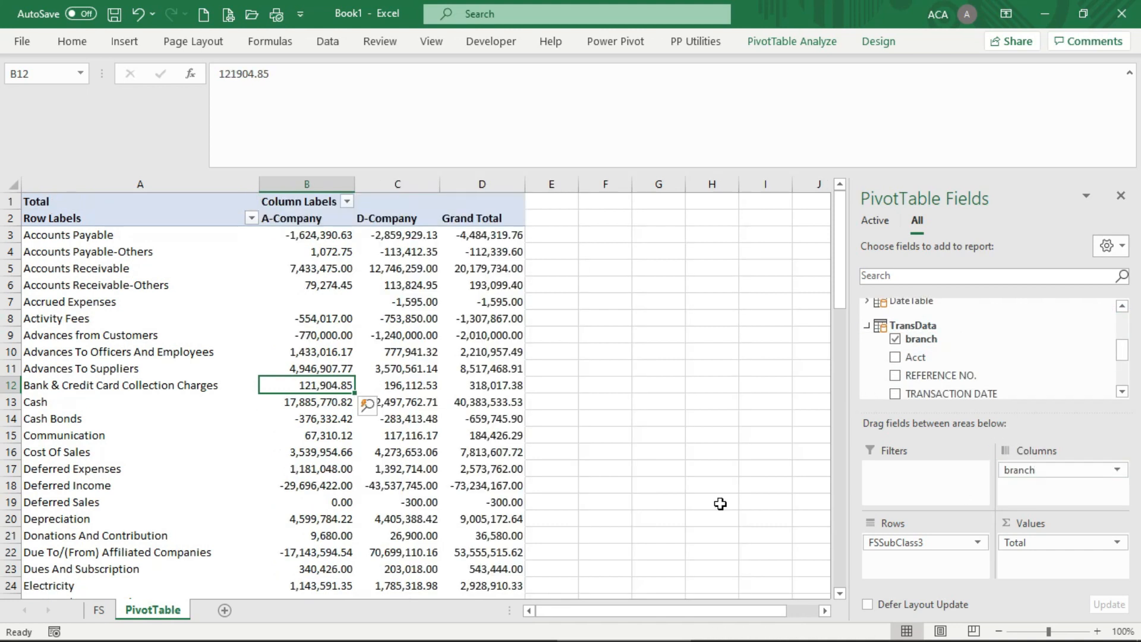
# Step: Compare the PivotTable's Cash amounts per company and in total with B18:D18 on the FS sheet
pyautogui.click(316, 403)
pyautogui.click(408, 405)
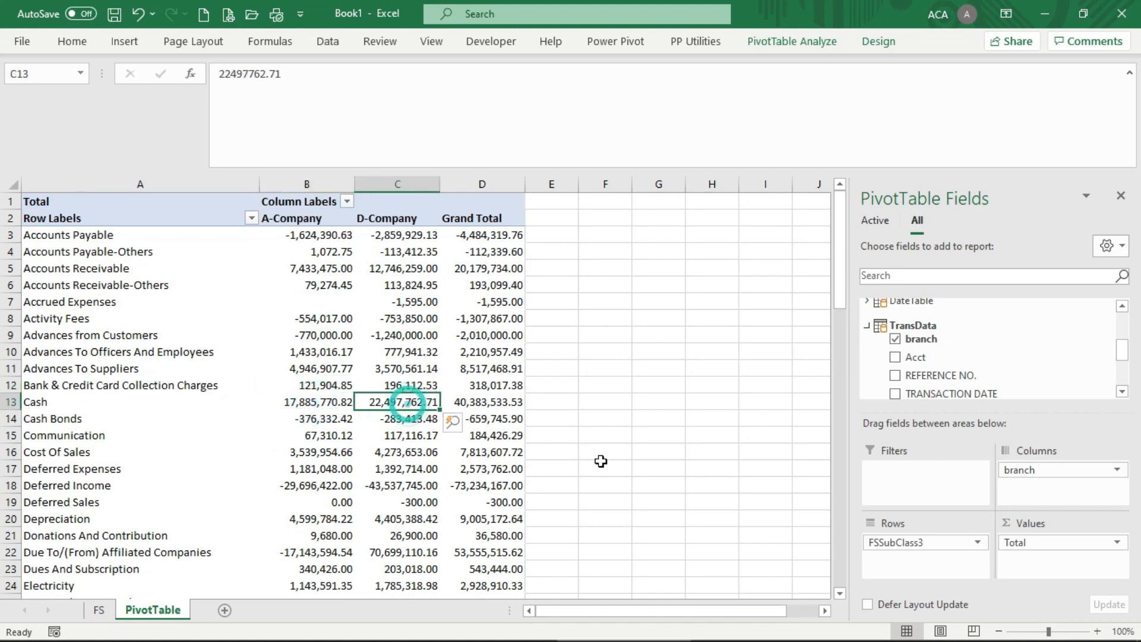
pyautogui.click(464, 401)
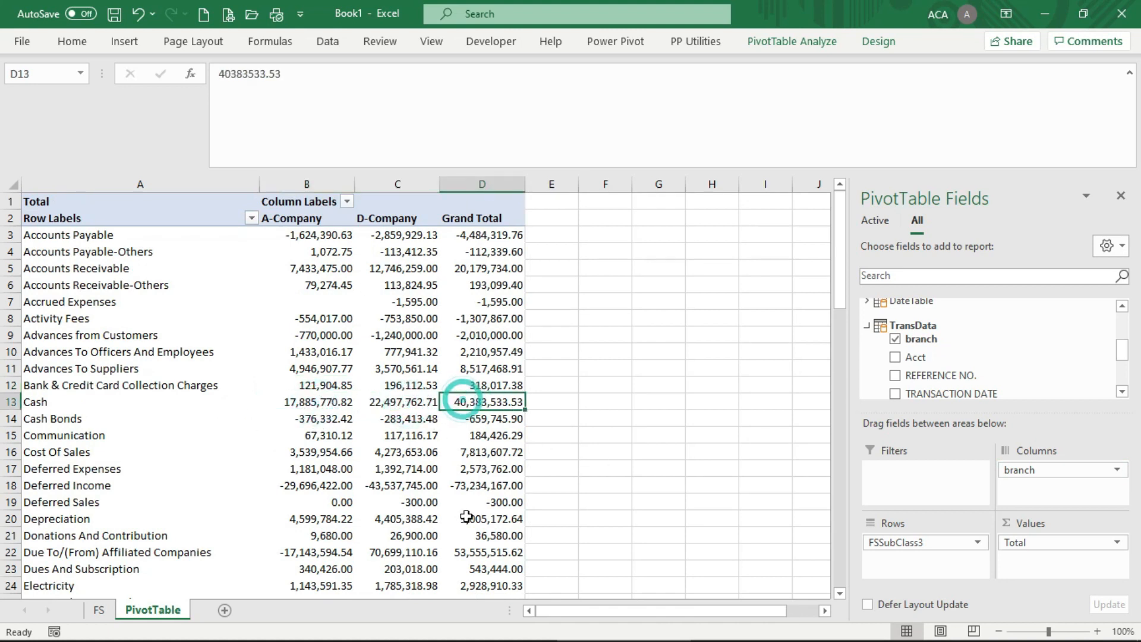
pyautogui.click(99, 610)
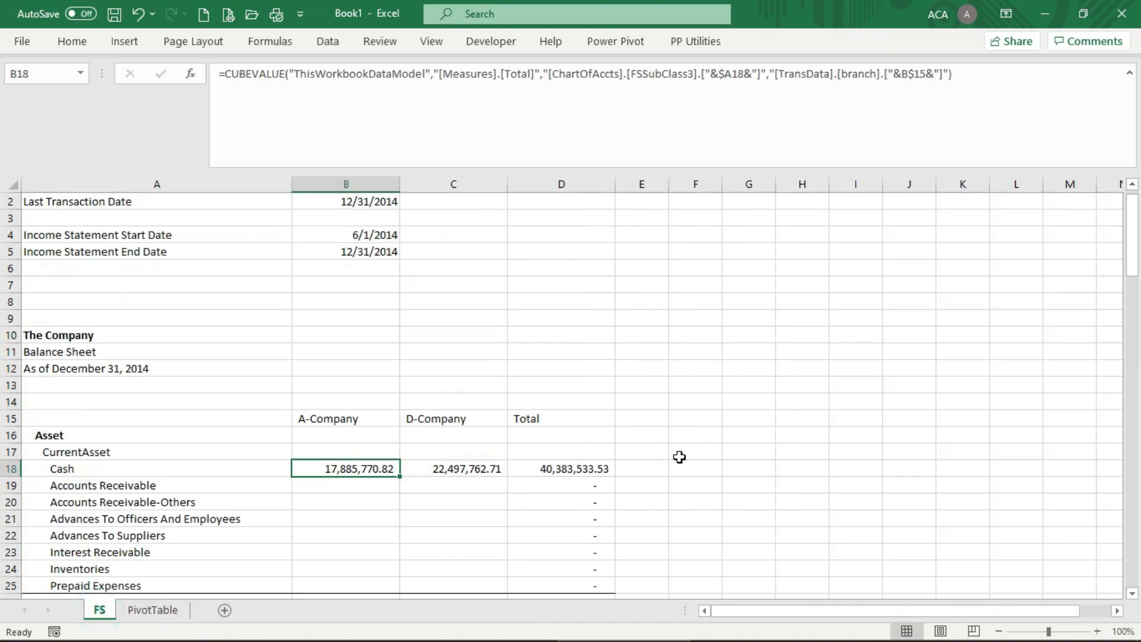
pyautogui.click(547, 469)
pyautogui.click(378, 469)
pyautogui.click(467, 470)
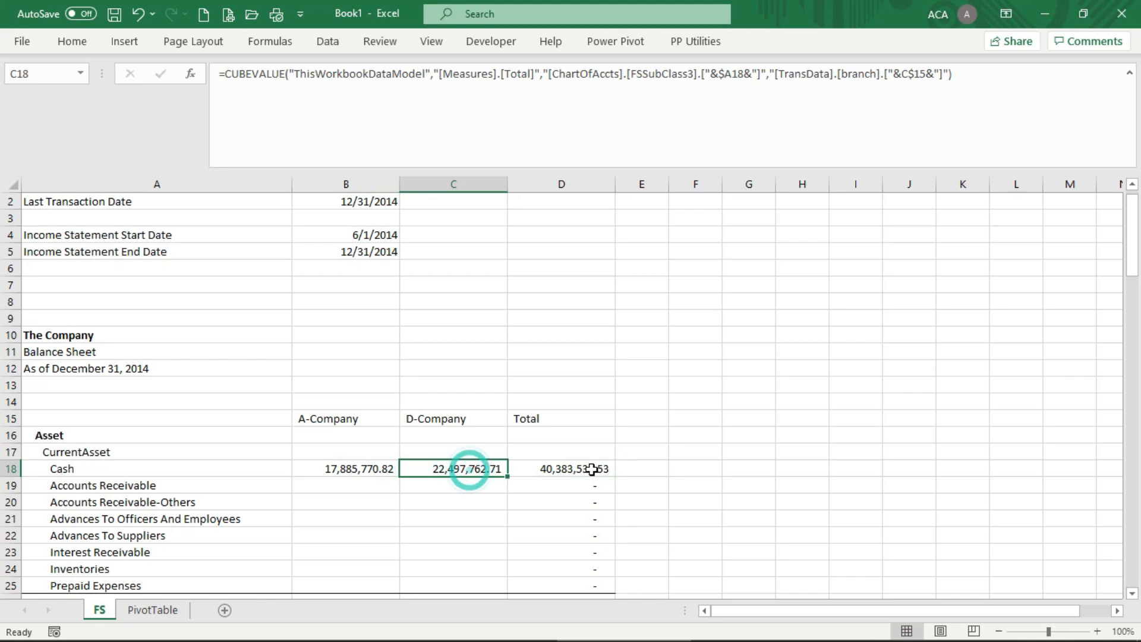
pyautogui.click(589, 469)
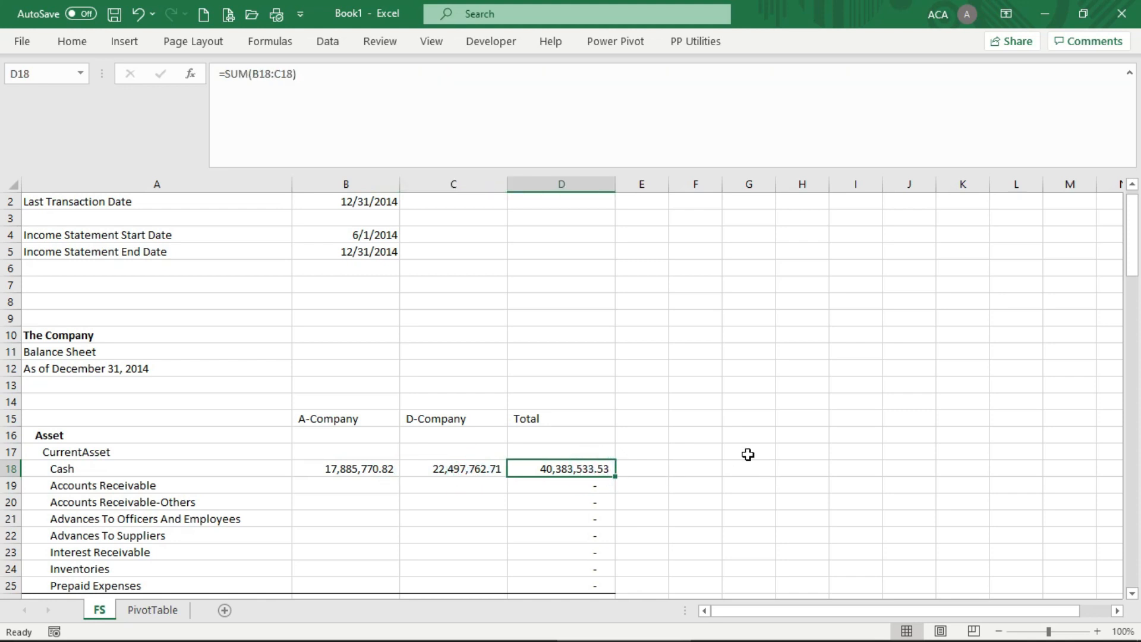
pyautogui.click(327, 471)
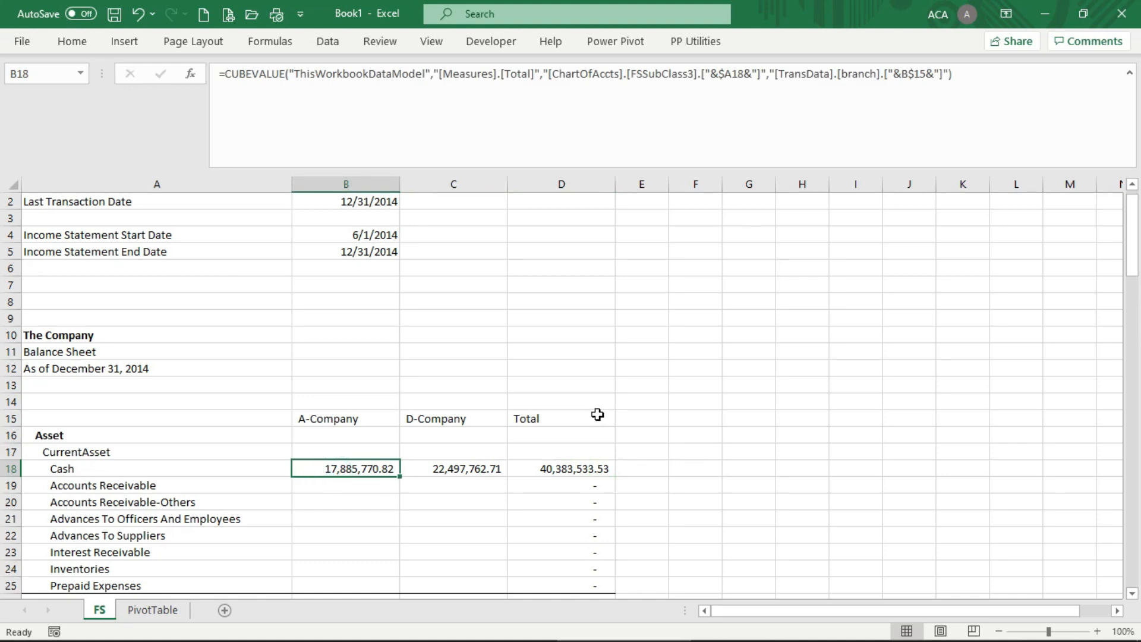
# Step: Set the Income Statement End Date in B5 to 11/30/2014 and check the Cash formula in B18
pyautogui.moveTo(382, 236); pyautogui.dragTo(375, 253)
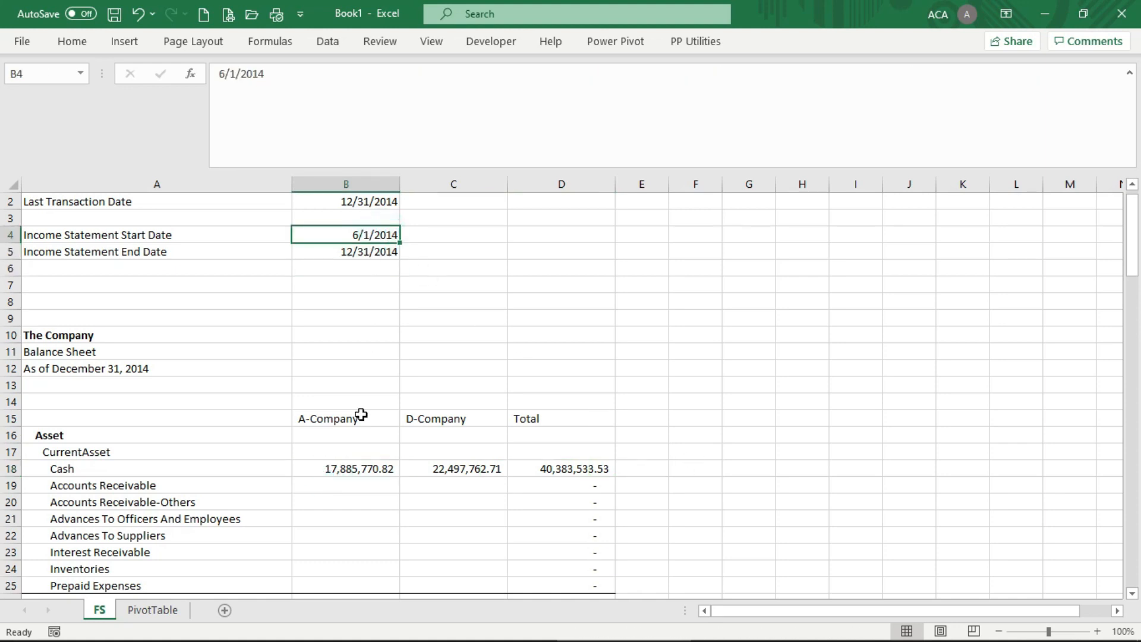
pyautogui.click(362, 469)
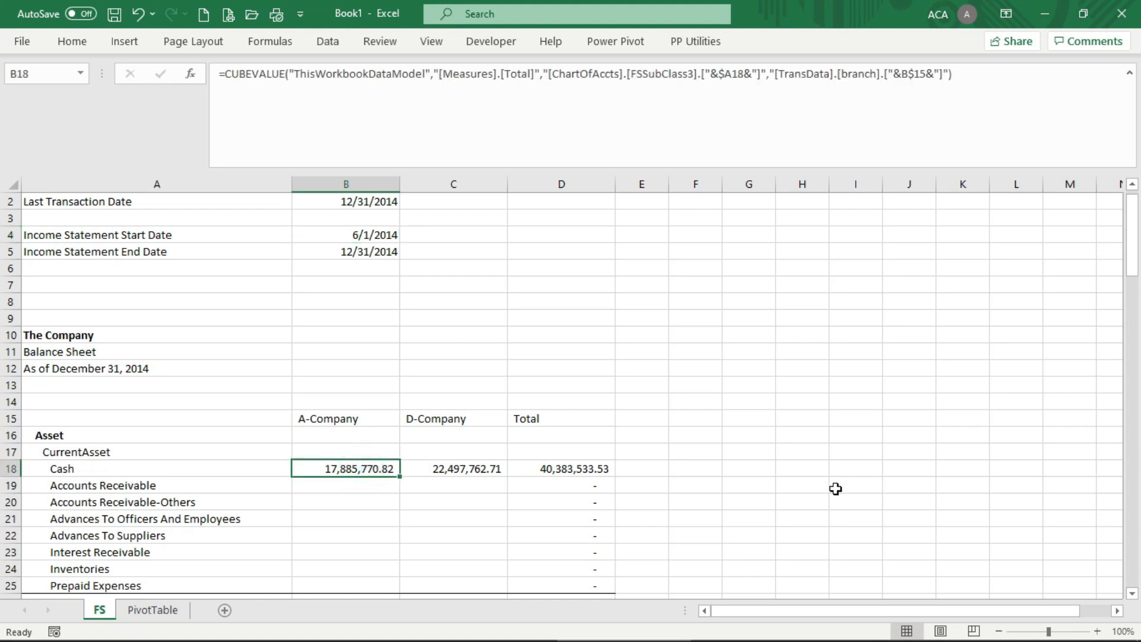
pyautogui.click(374, 251)
pyautogui.write('11/3')
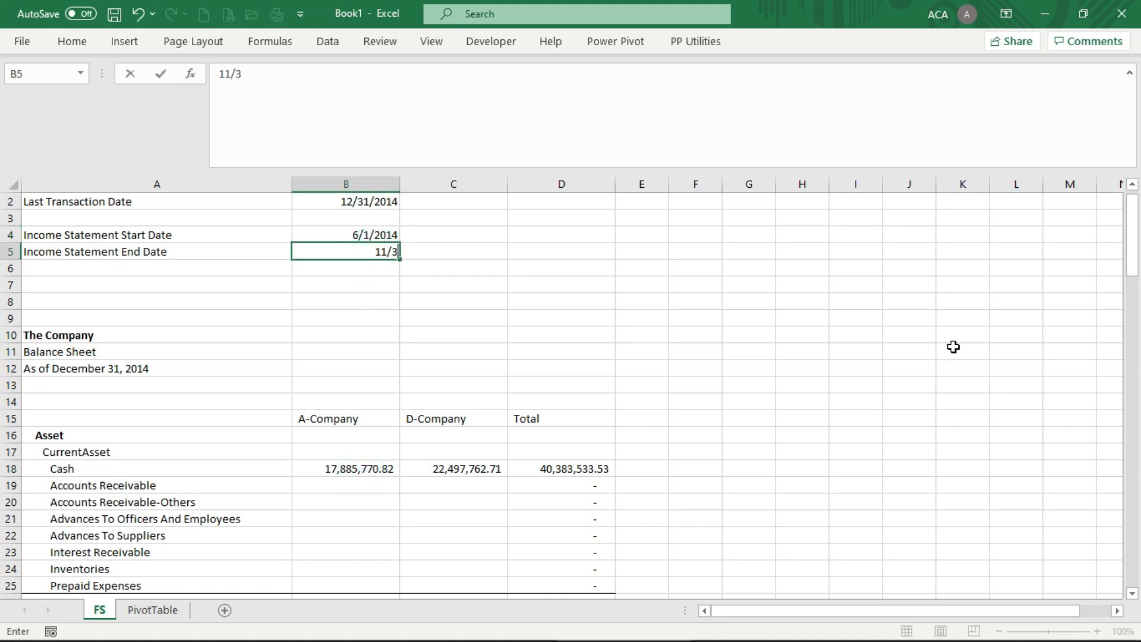
pyautogui.write('0/2014')
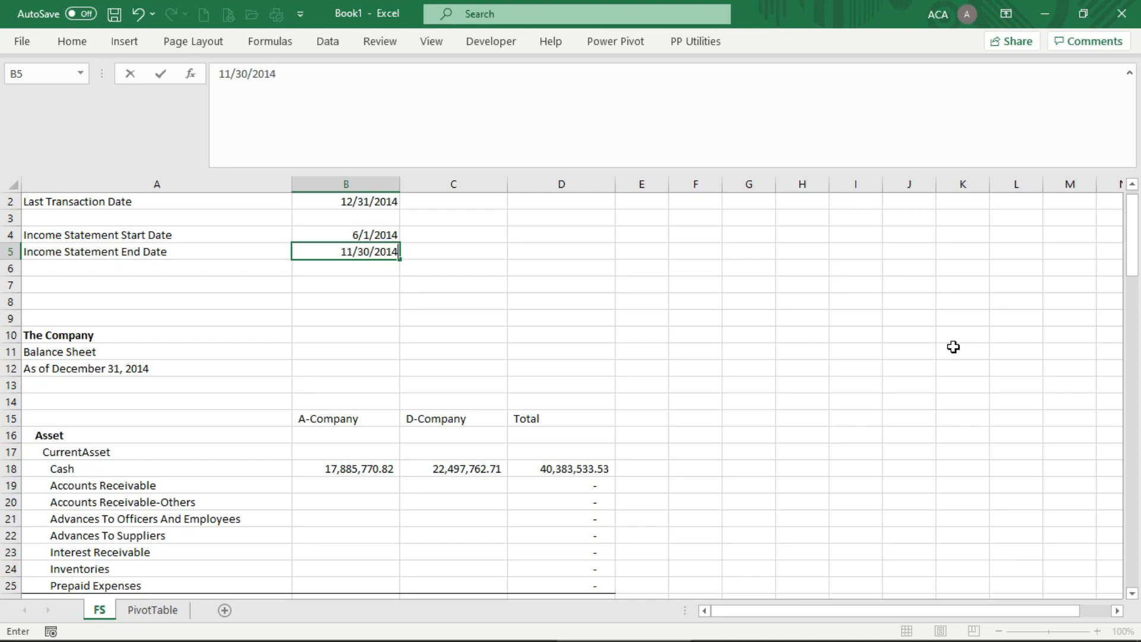
pyautogui.press('Return')
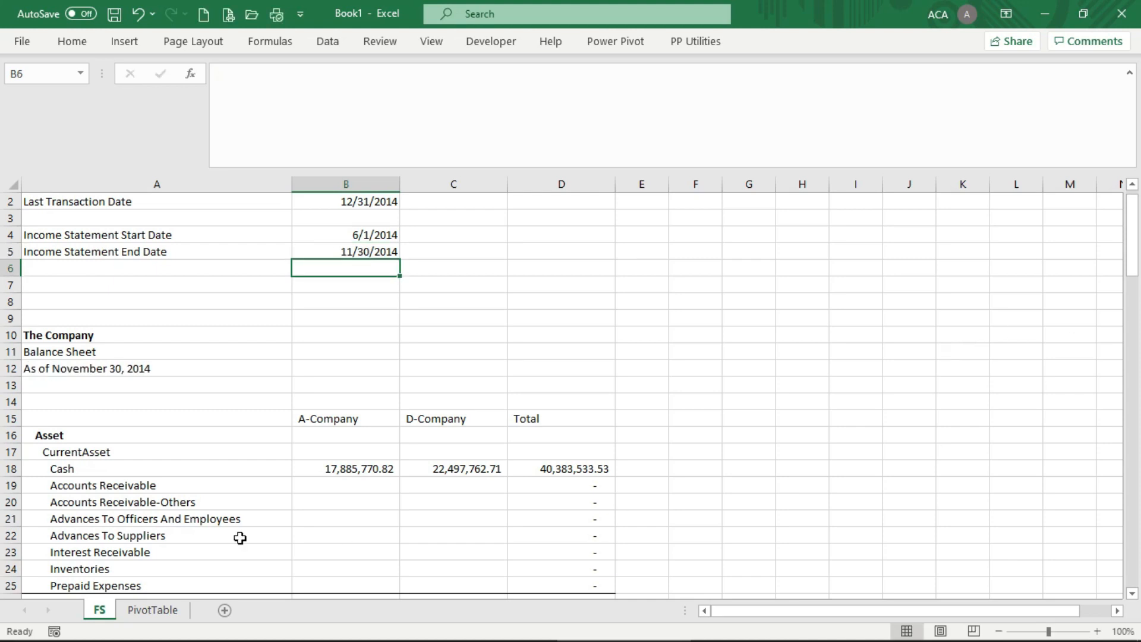
pyautogui.click(358, 473)
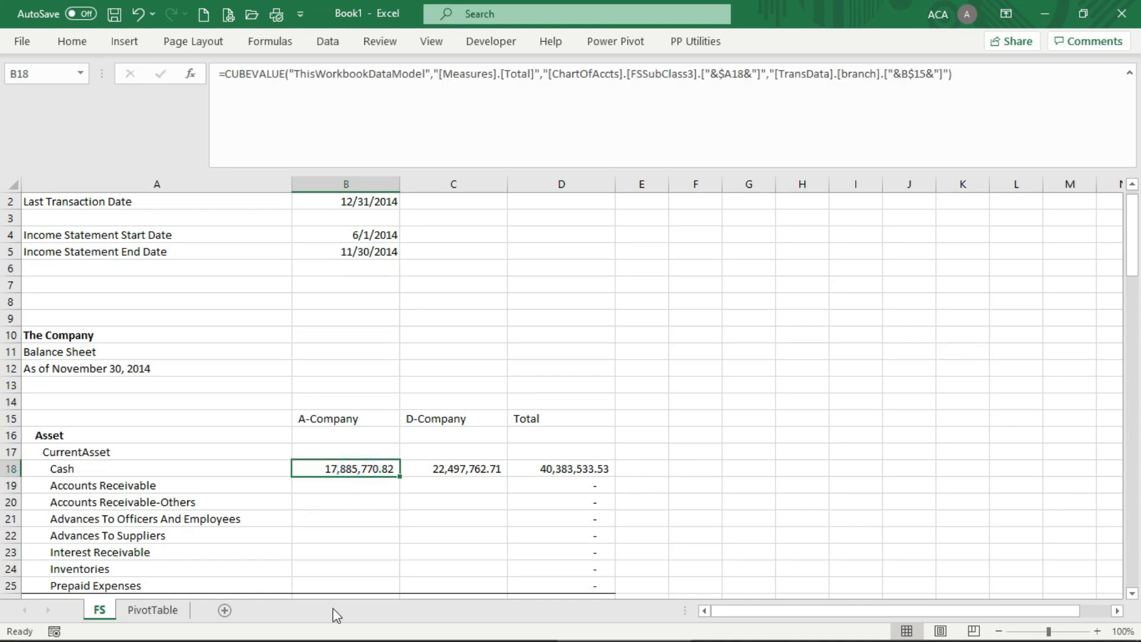
# Step: Review the PivotTable sheet, then add a nested CUBESET function as the fourth member expression of B18's CUBEVALUE formula on FS
pyautogui.click(150, 616)
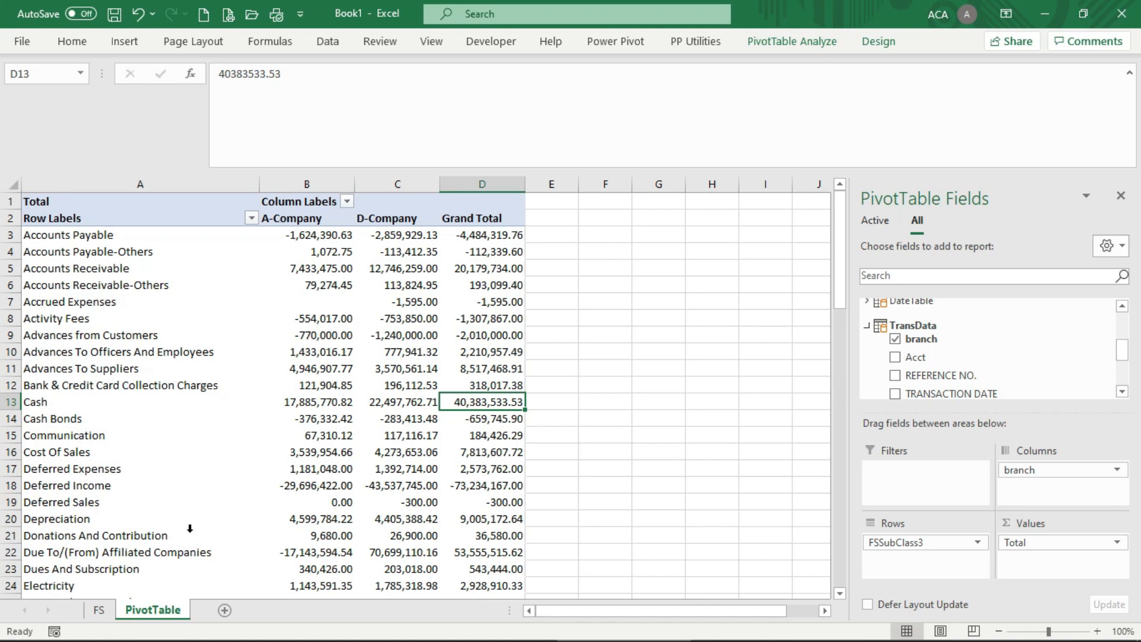
pyautogui.click(99, 610)
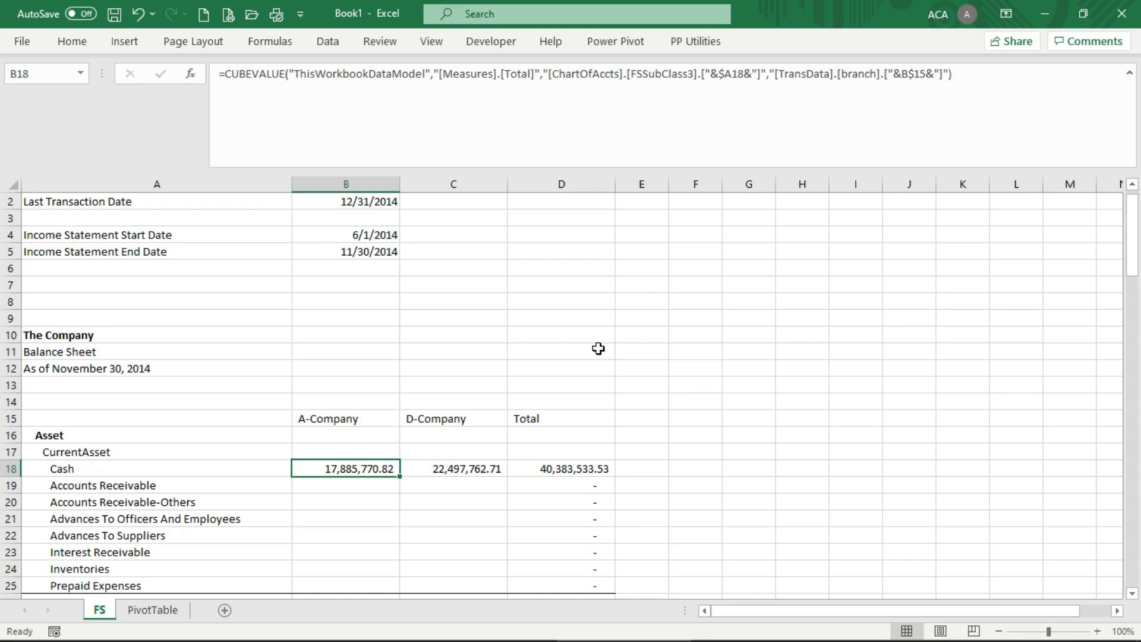
pyautogui.click(947, 73)
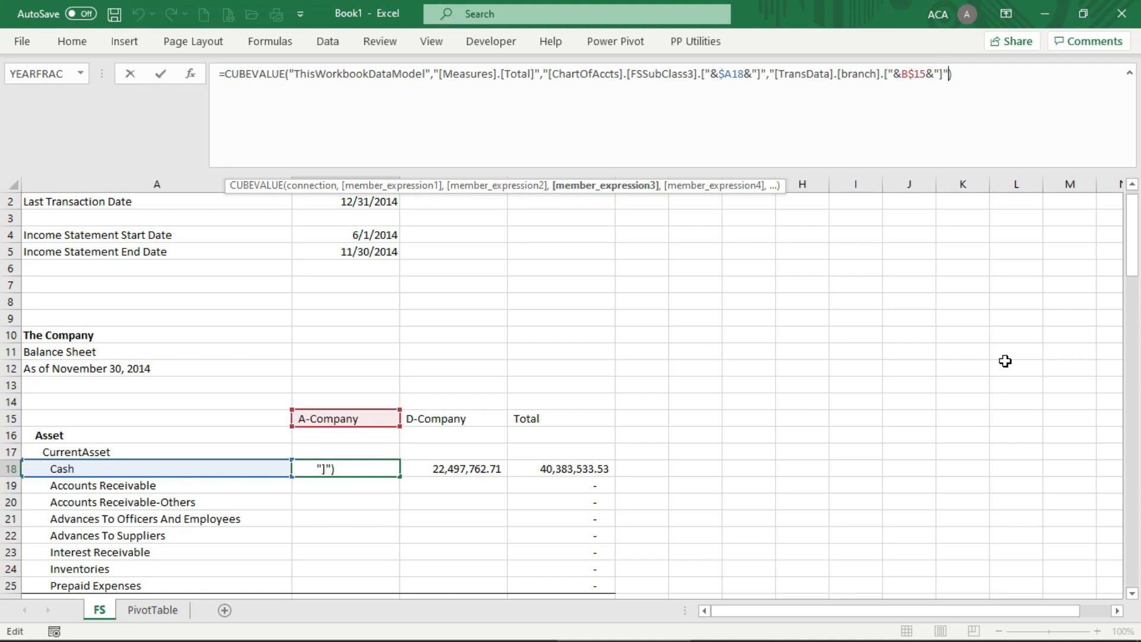
pyautogui.write(',cube')
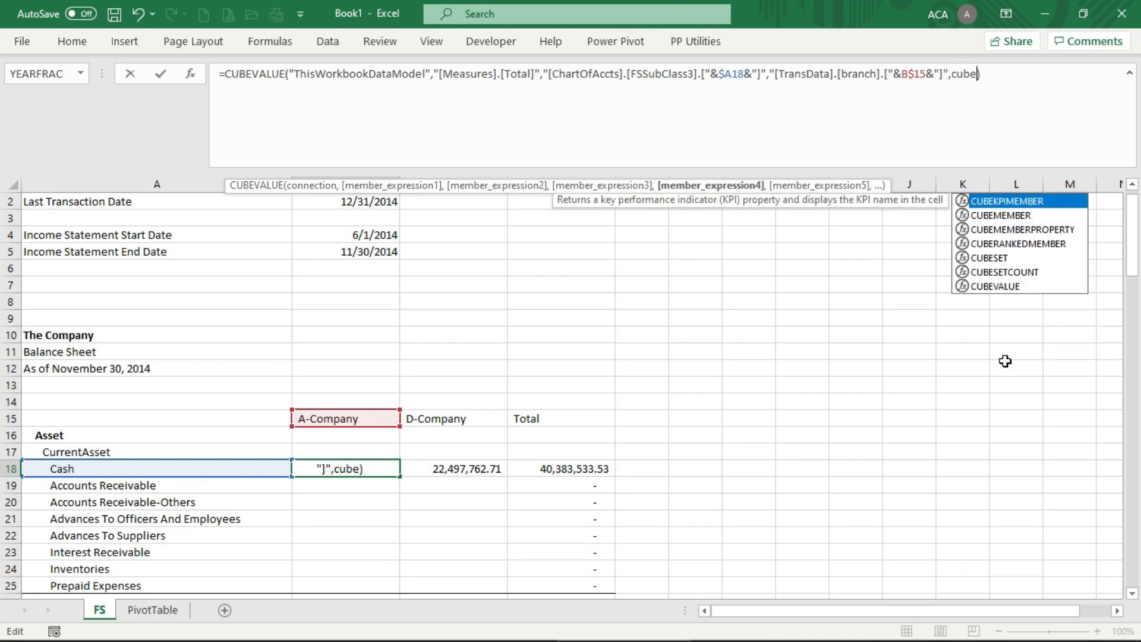
pyautogui.press('Down')
pyautogui.press('Down')
pyautogui.press('Down')
pyautogui.press('Down')
pyautogui.press('Tab')
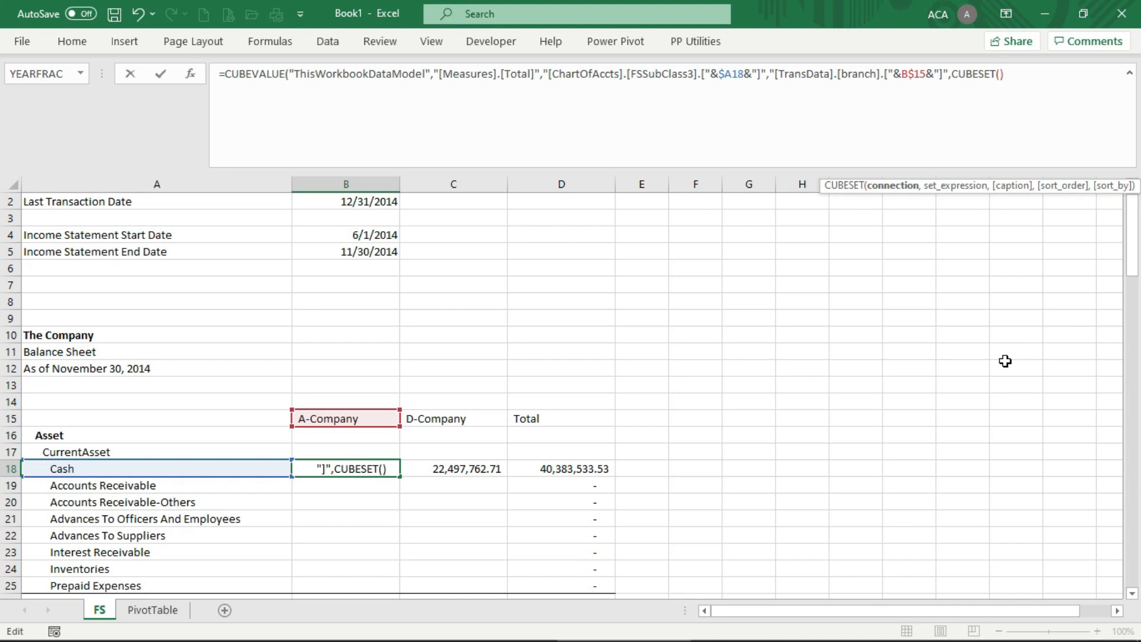
# Step: Close B18's outer CUBEVALUE parenthesis and set the nested CUBESET's connection argument to "ThisWorkbookDataModel"
pyautogui.write(')')
pyautogui.press('Left')
pyautogui.press('Left')
pyautogui.write('"')
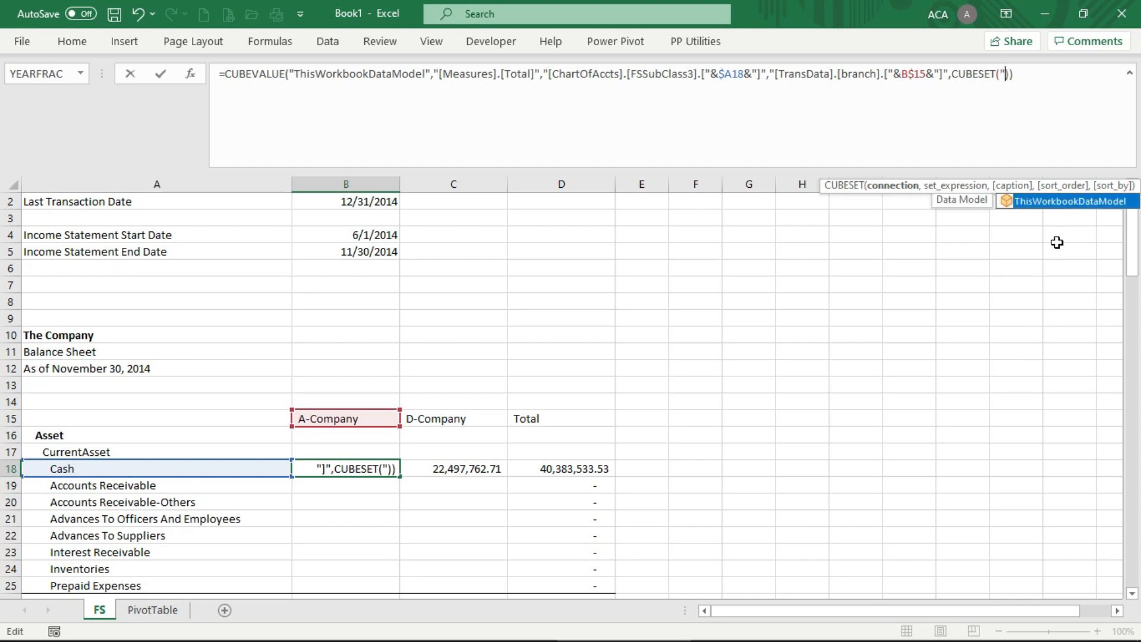
pyautogui.doubleClick(1061, 200)
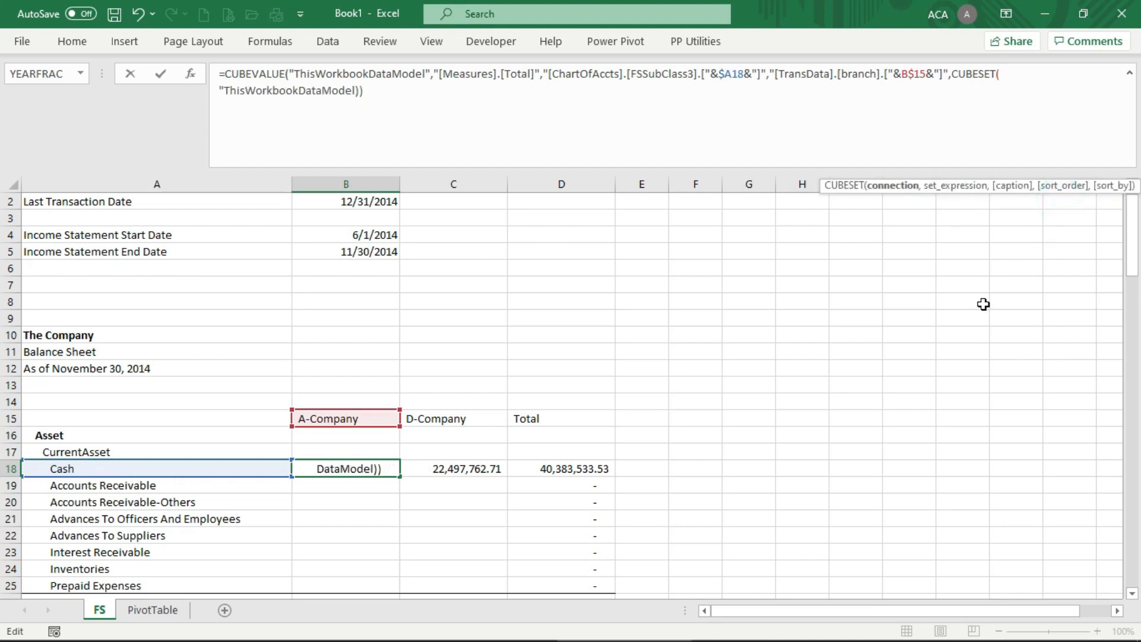
pyautogui.write('",')
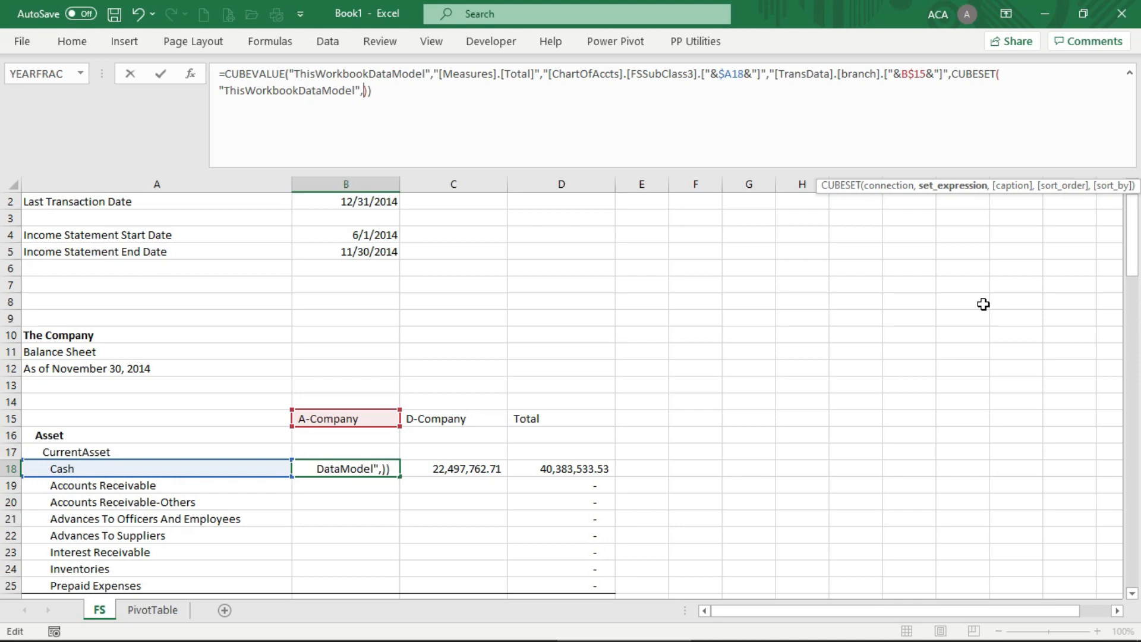
# Step: Begin the CUBESET's set expression with the Date field of the DateTable, "[DateTable].[Date]
pyautogui.write('"')
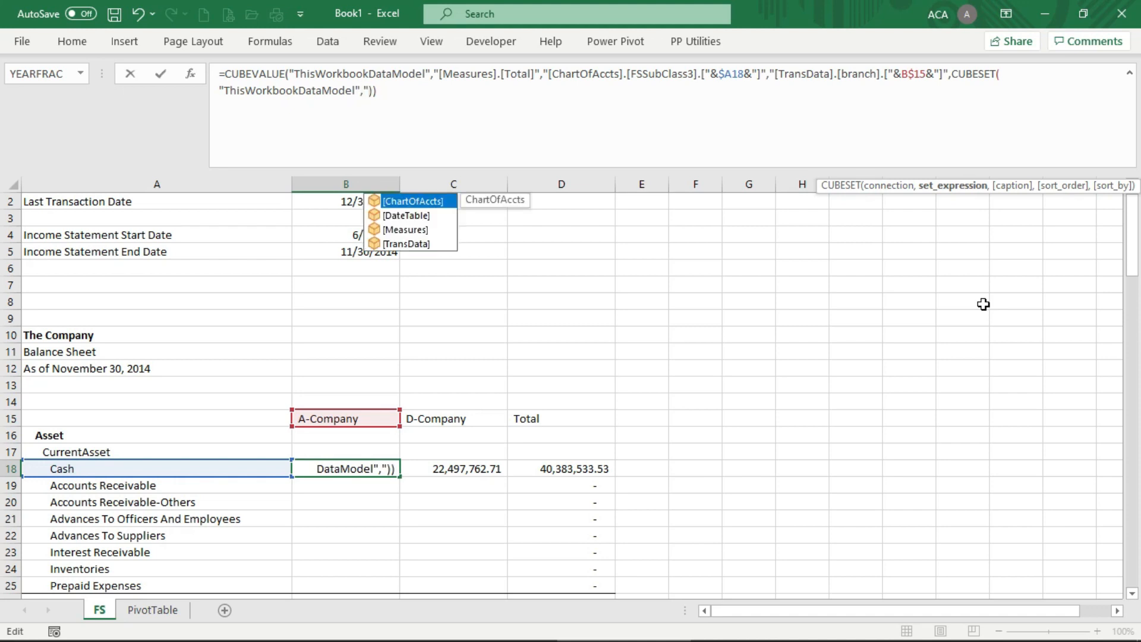
pyautogui.doubleClick(423, 215)
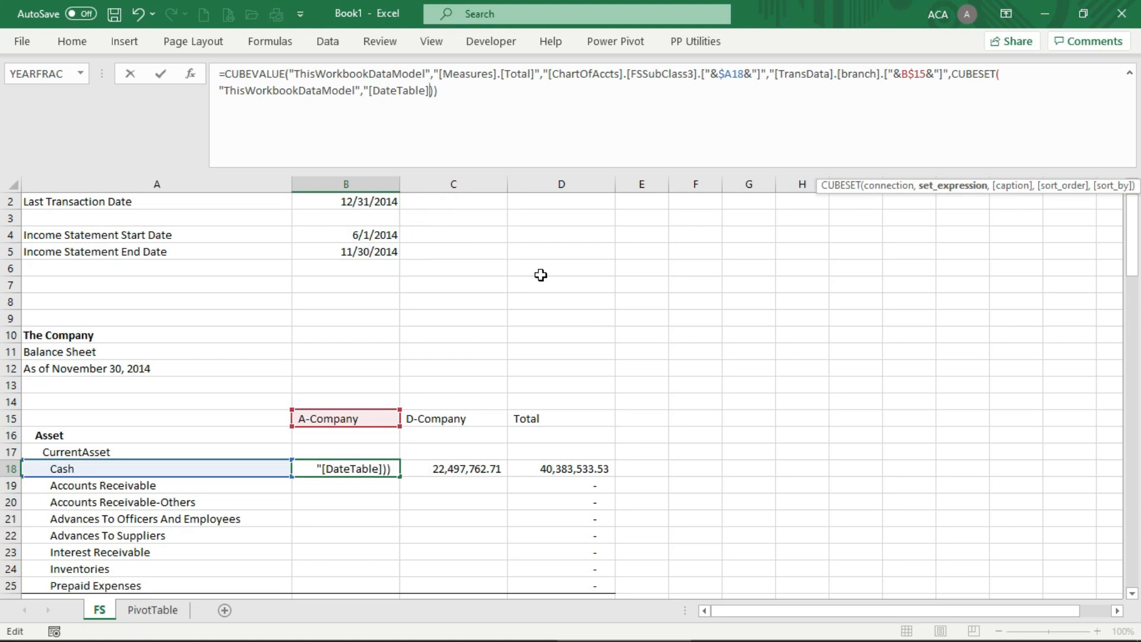
pyautogui.write('.')
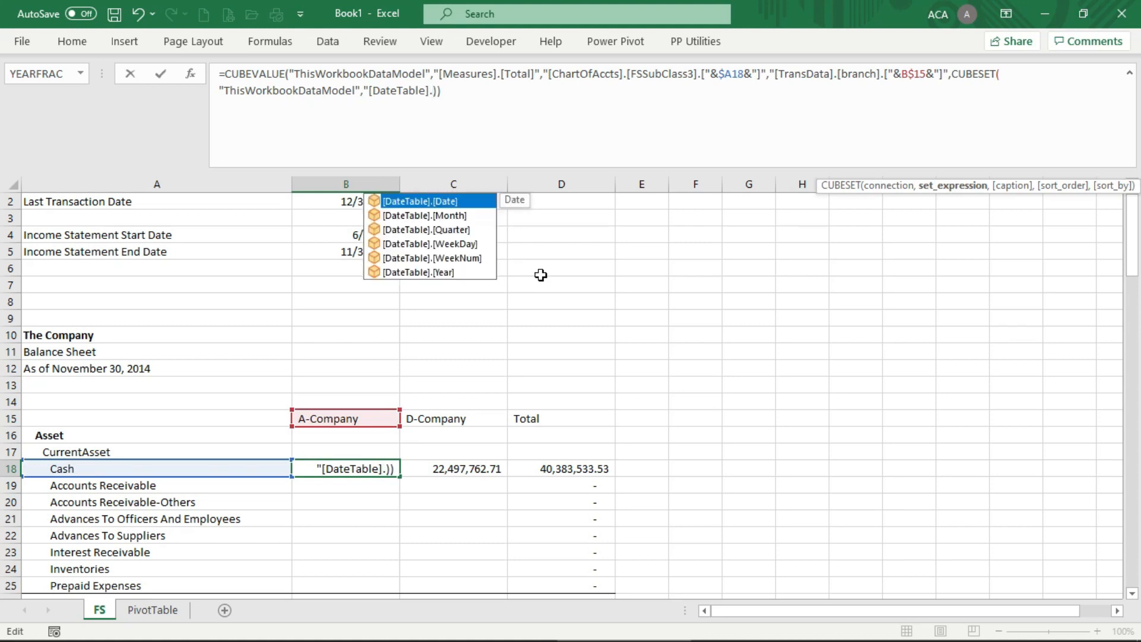
pyautogui.doubleClick(470, 202)
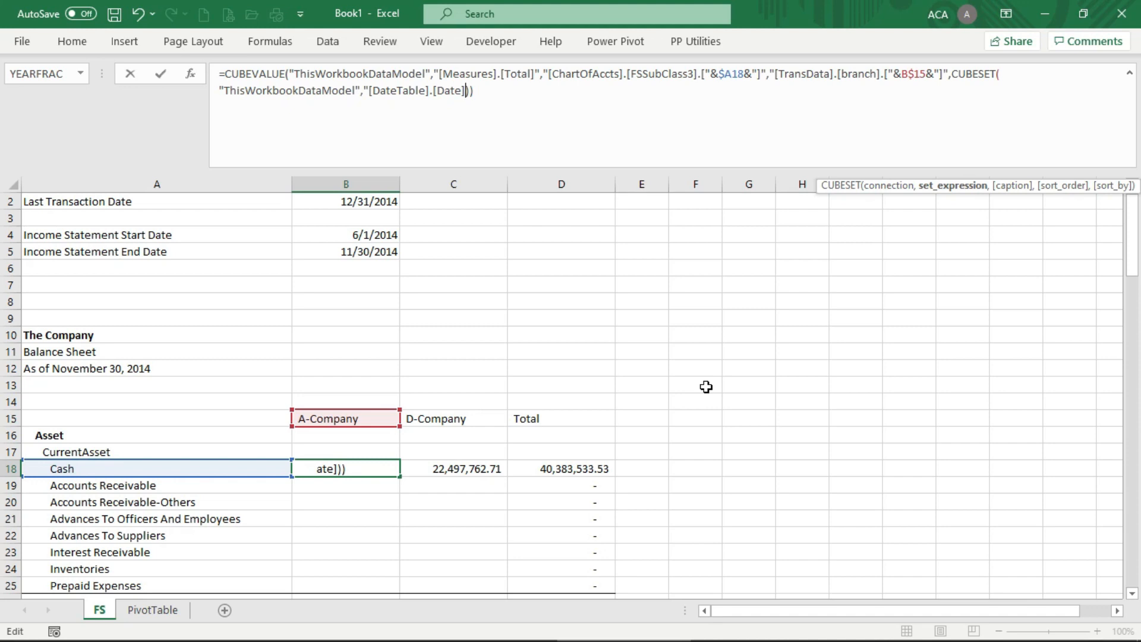
pyautogui.write('.')
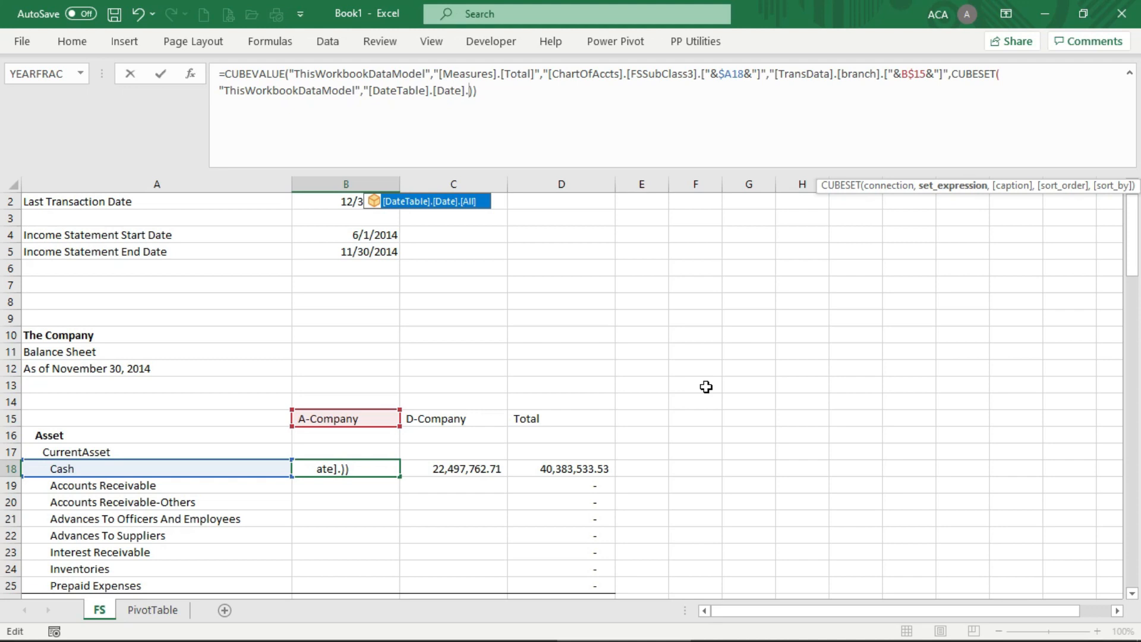
# Step: Add the range's first member as &["&$B$2&"], using an absolute reference to the Last Transaction Date
pyautogui.write('&')
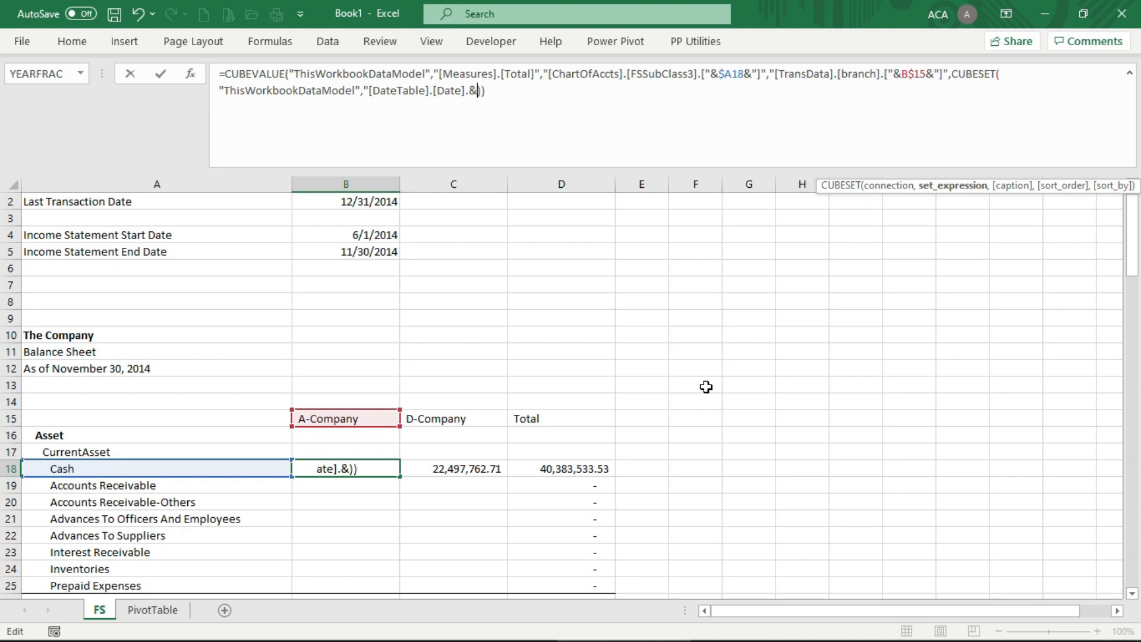
pyautogui.write('[]')
pyautogui.write('""')
pyautogui.write('&&')
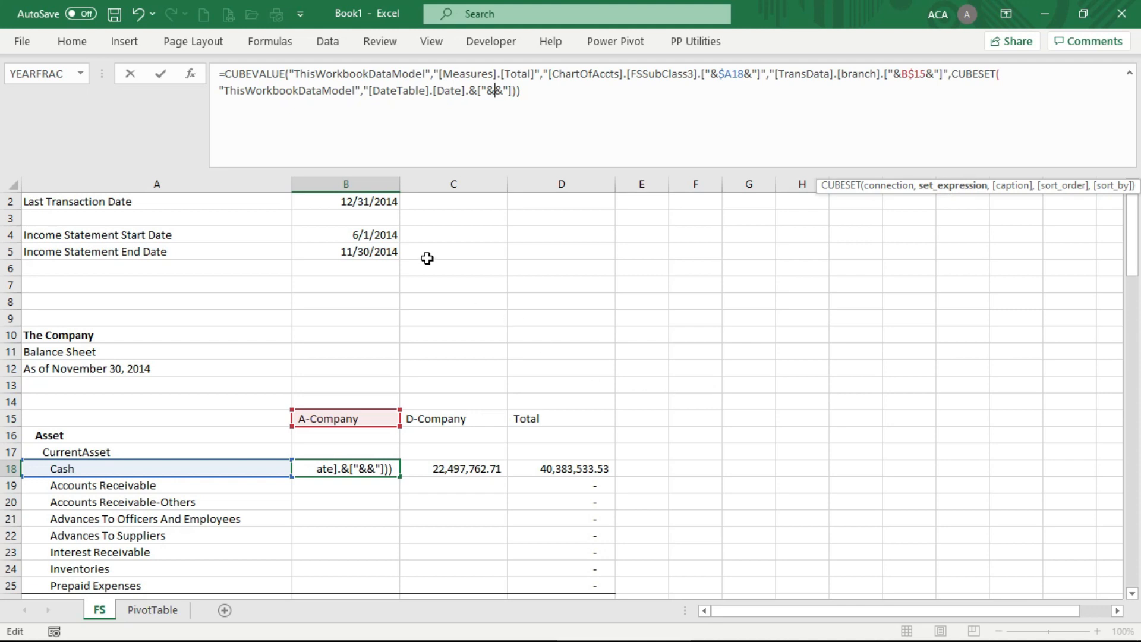
pyautogui.click(375, 200)
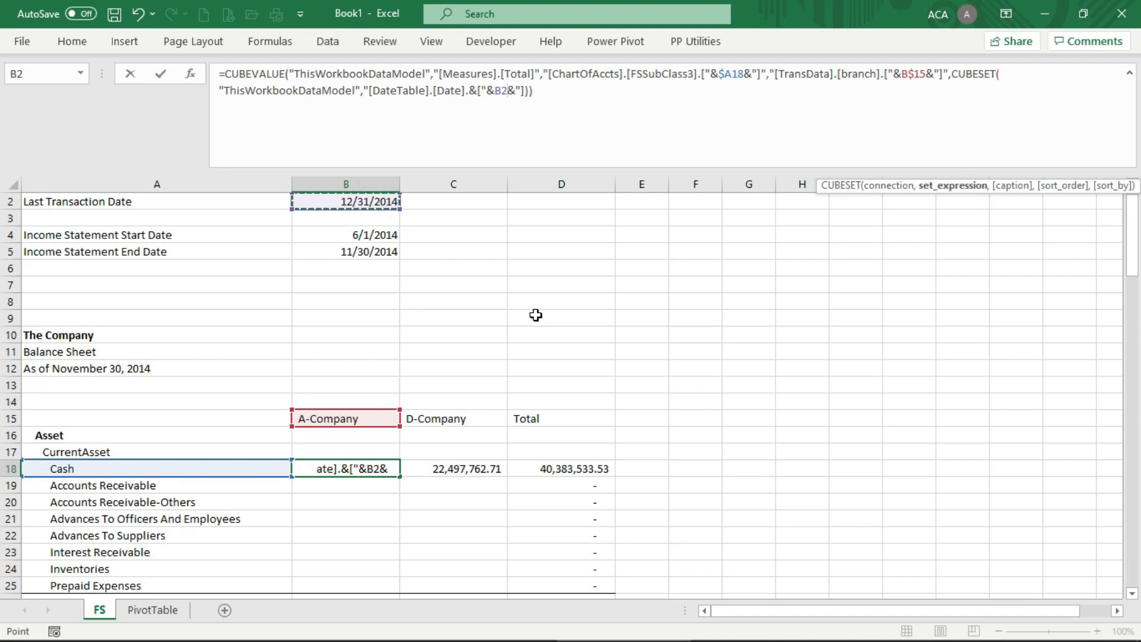
pyautogui.press('F4')
pyautogui.click(537, 90)
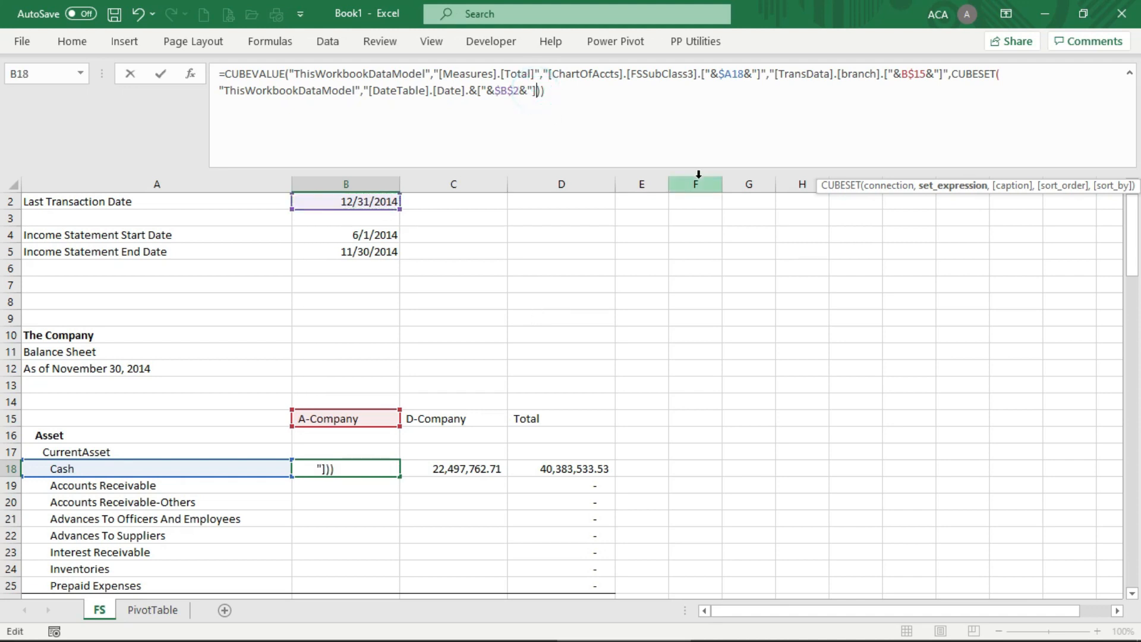
# Step: Add a colon range operator and a copy of the [DateTable].[Date].&["&$B$2&"] member, and close the set expression's quotation
pyautogui.write(':')
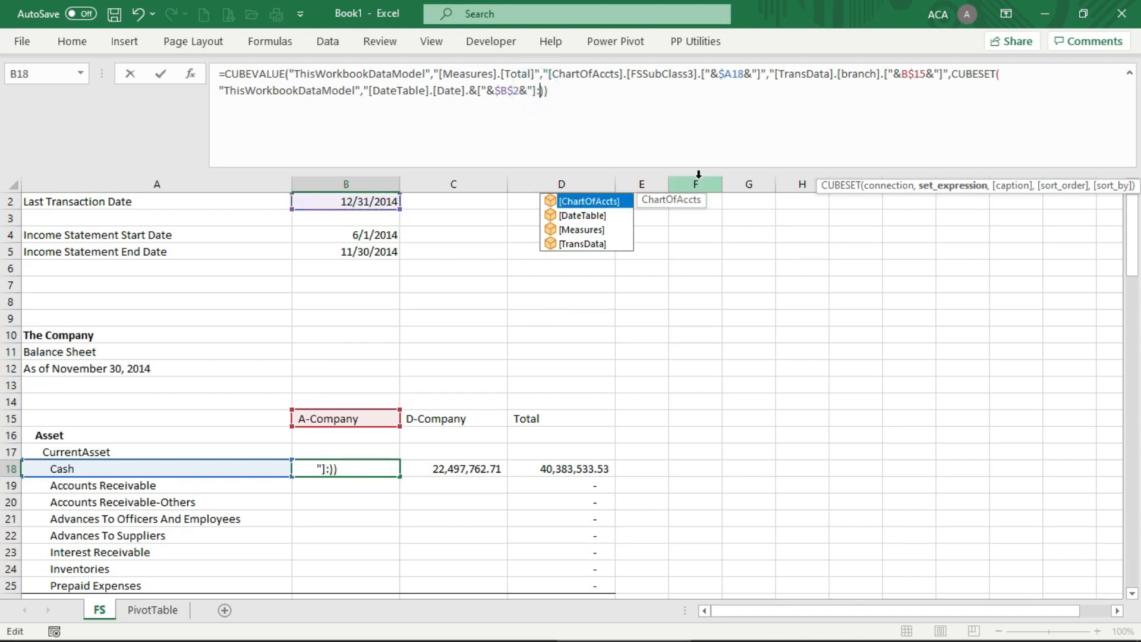
pyautogui.click(532, 91)
pyautogui.moveTo(532, 90); pyautogui.dragTo(369, 90)
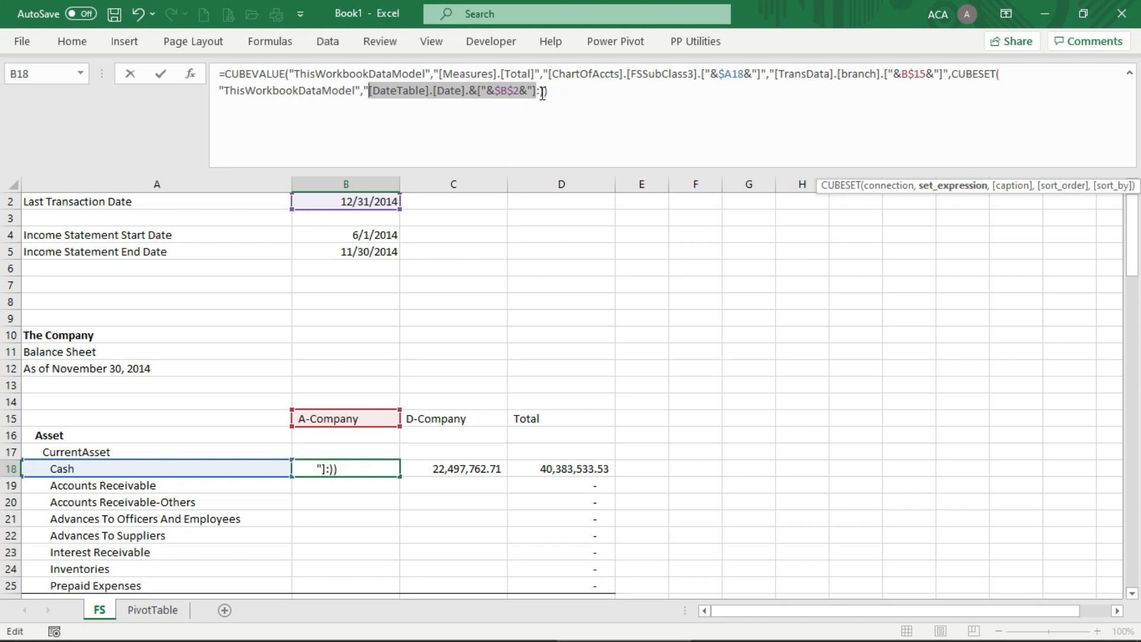
pyautogui.click(543, 92)
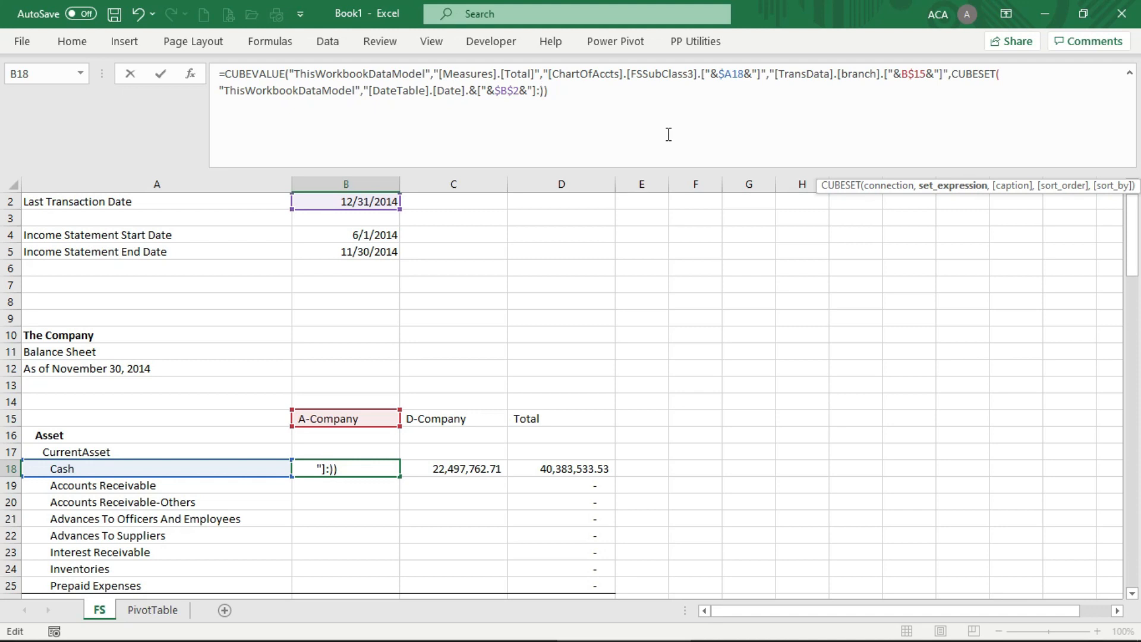
pyautogui.hotkey('ctrl', 'v')
pyautogui.write('"')
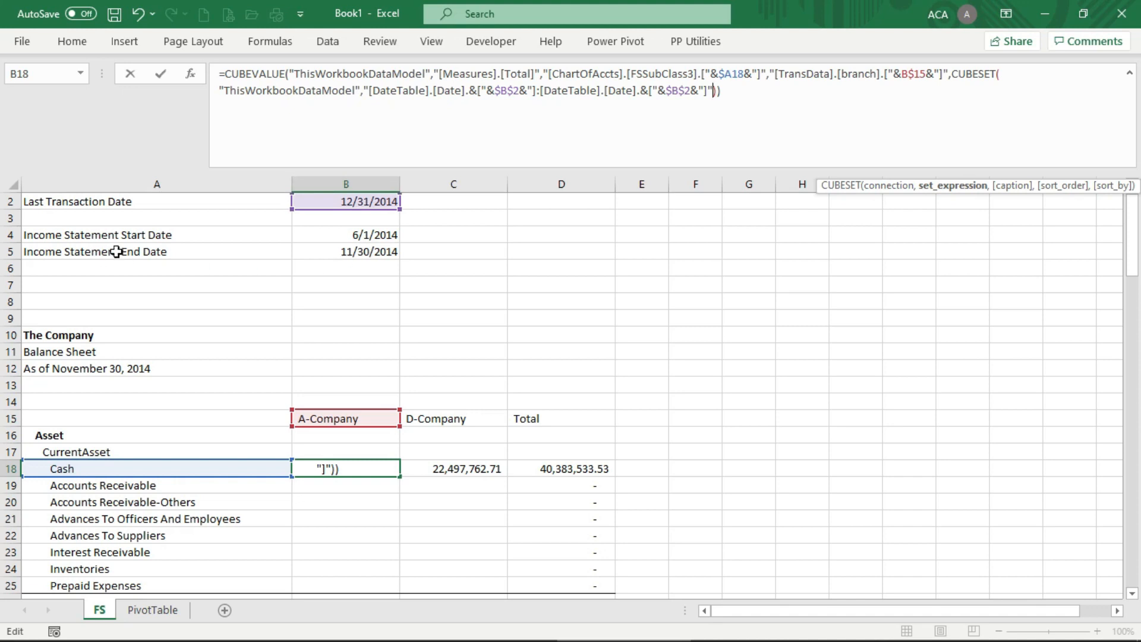
# Step: Change the range's second member to reference $B$5, commit B18's formula and check the Cash result
pyautogui.click(690, 90)
pyautogui.press('BackSpace')
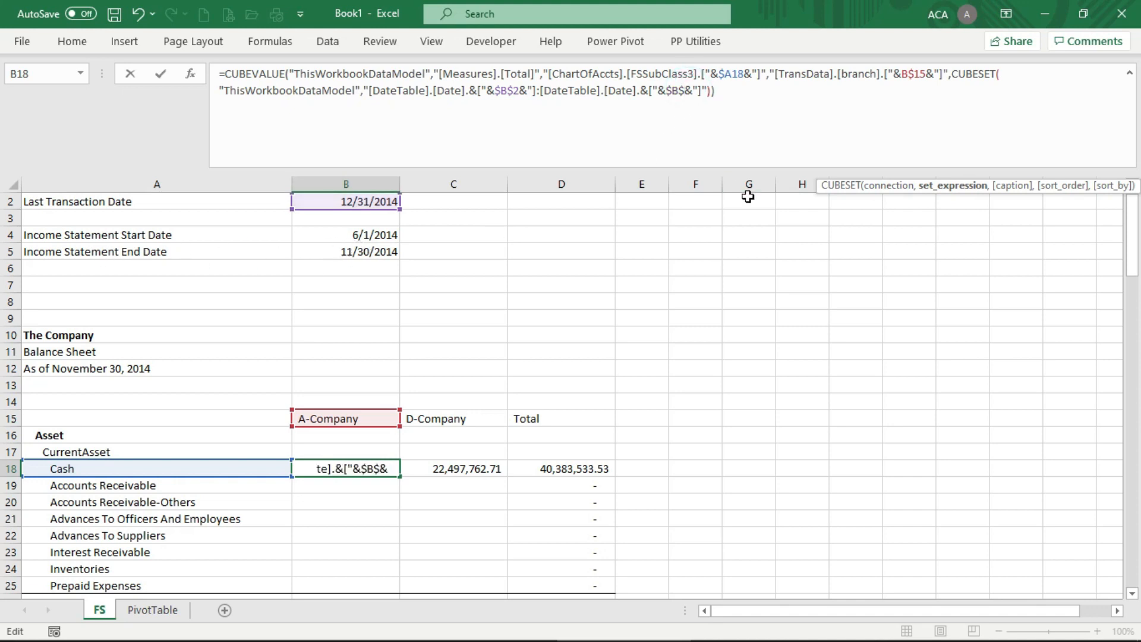
pyautogui.write('55')
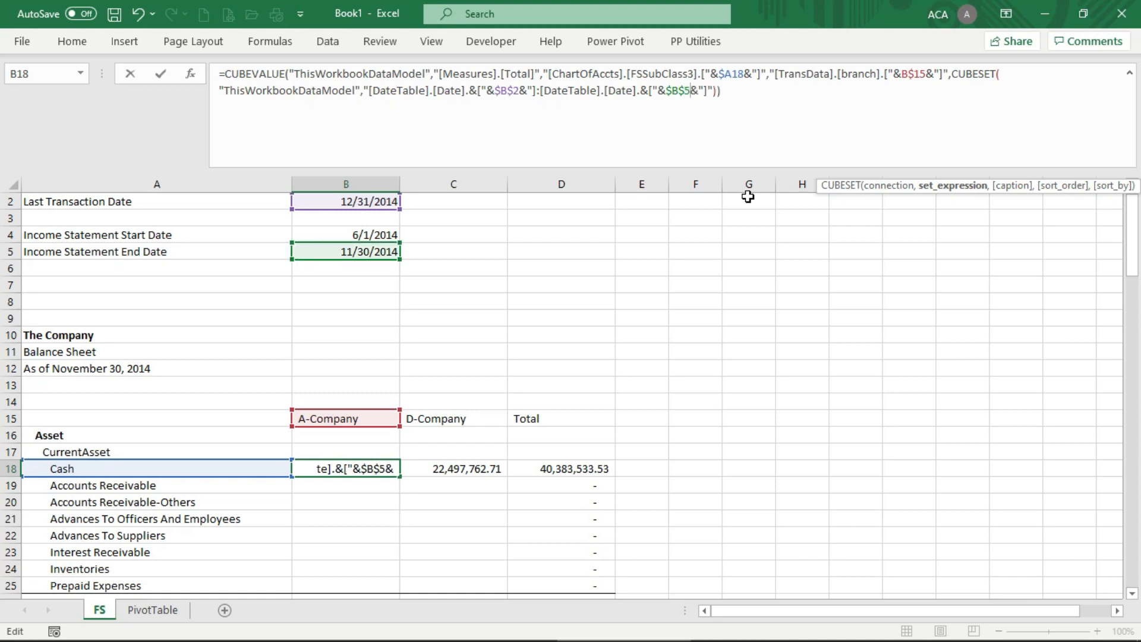
pyautogui.click(738, 95)
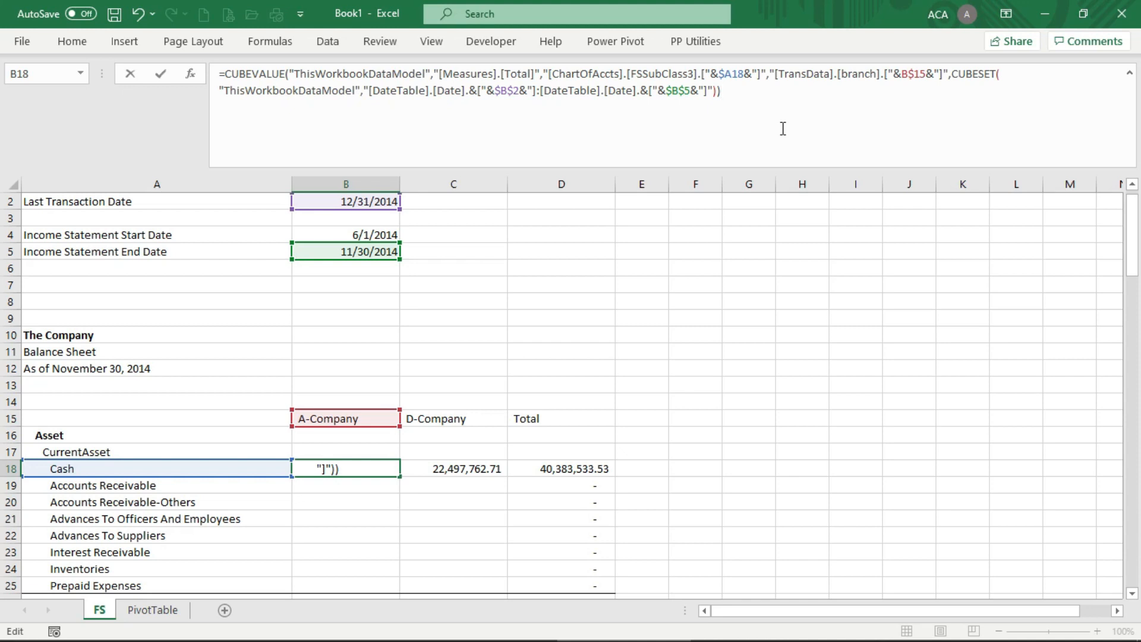
pyautogui.press('Return')
pyautogui.press('Up')
pyautogui.press('Down')
pyautogui.press('Up')
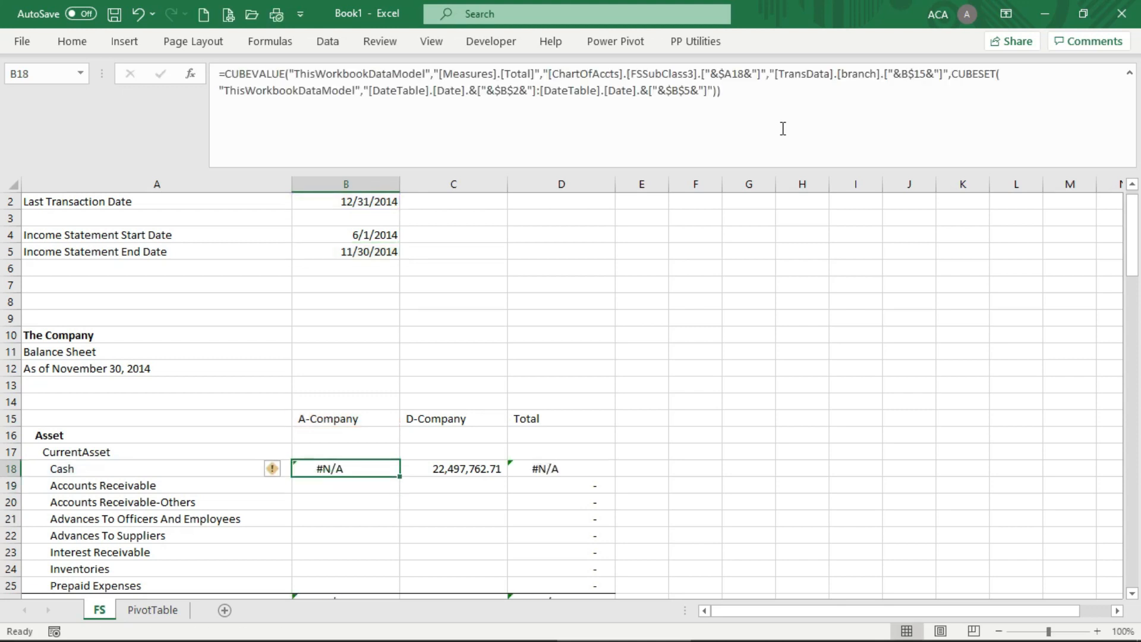
# Step: Note the date format yyyy-mm-ddT00:00:00 in cell C2 beside the Last Transaction Date
pyautogui.click(479, 205)
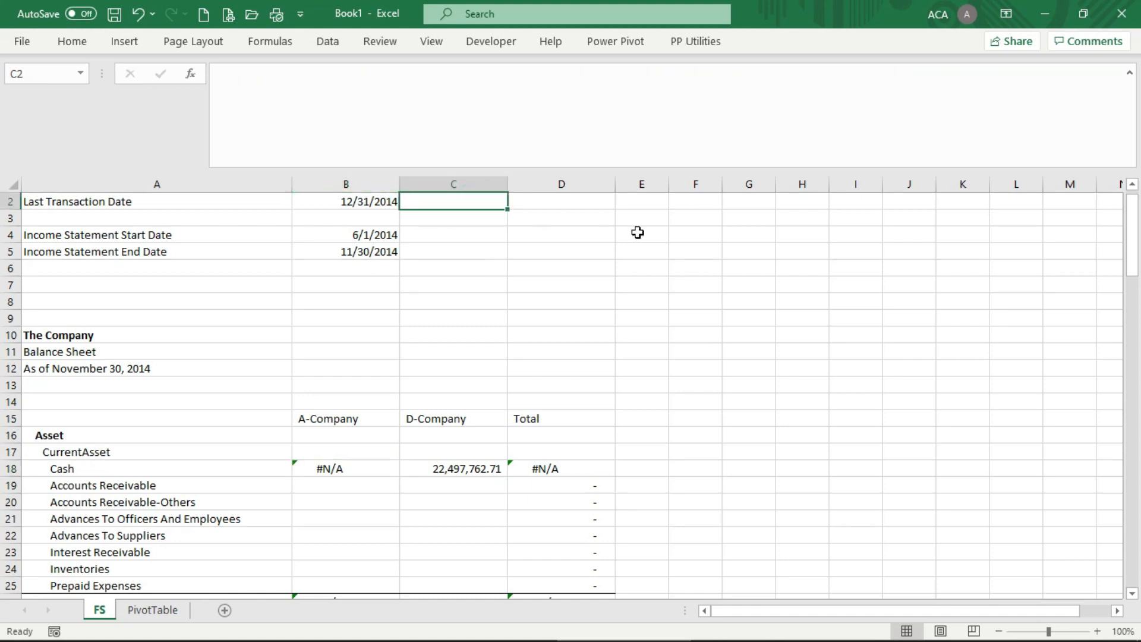
pyautogui.write('yyyy-dd')
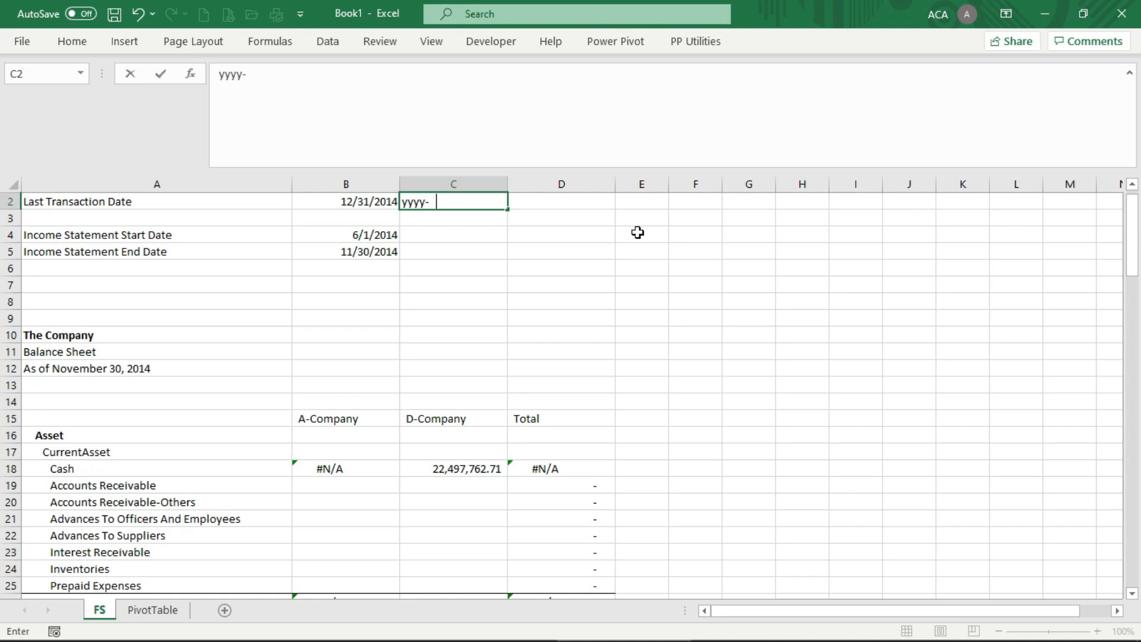
pyautogui.press('BackSpace')
pyautogui.press('BackSpace')
pyautogui.write('mm-ddT00:00:00')
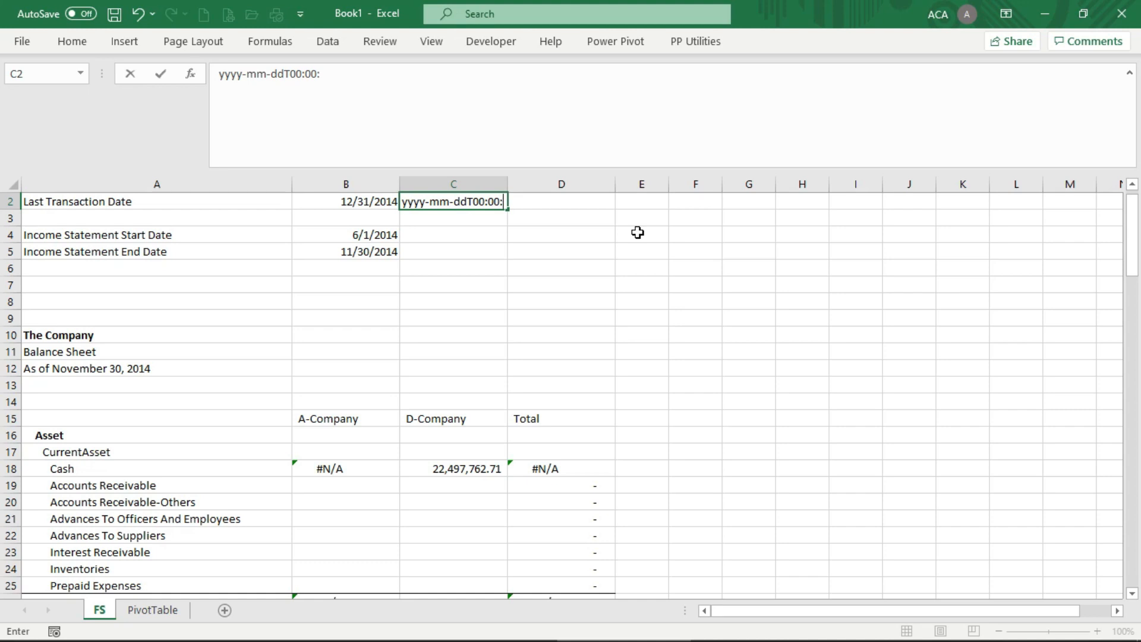
pyautogui.press('Return')
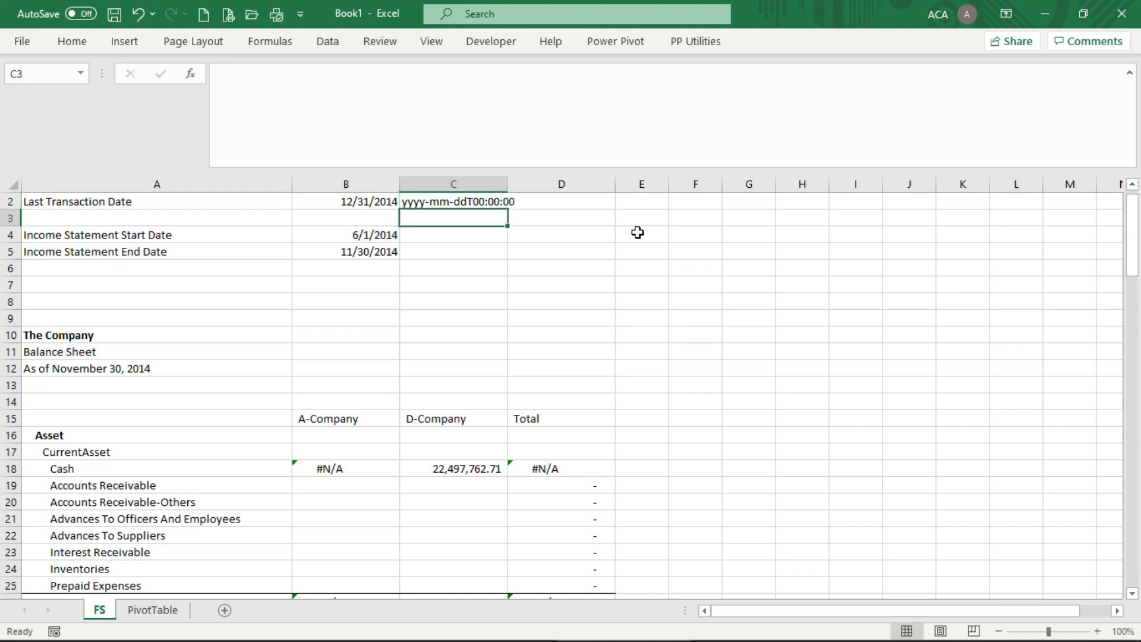
pyautogui.press('Up')
pyautogui.press('Down')
pyautogui.press('Up')
pyautogui.press('Down')
pyautogui.press('Up')
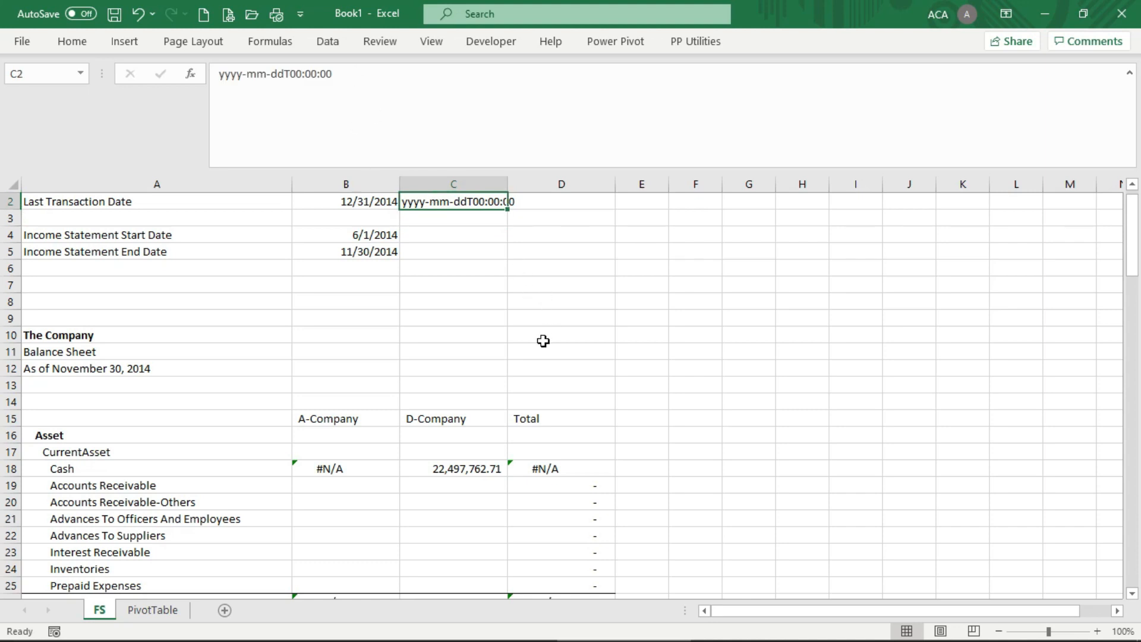
# Step: Compare B18's date references with the TEXT formula used for the balance sheet date in A12
pyautogui.click(374, 468)
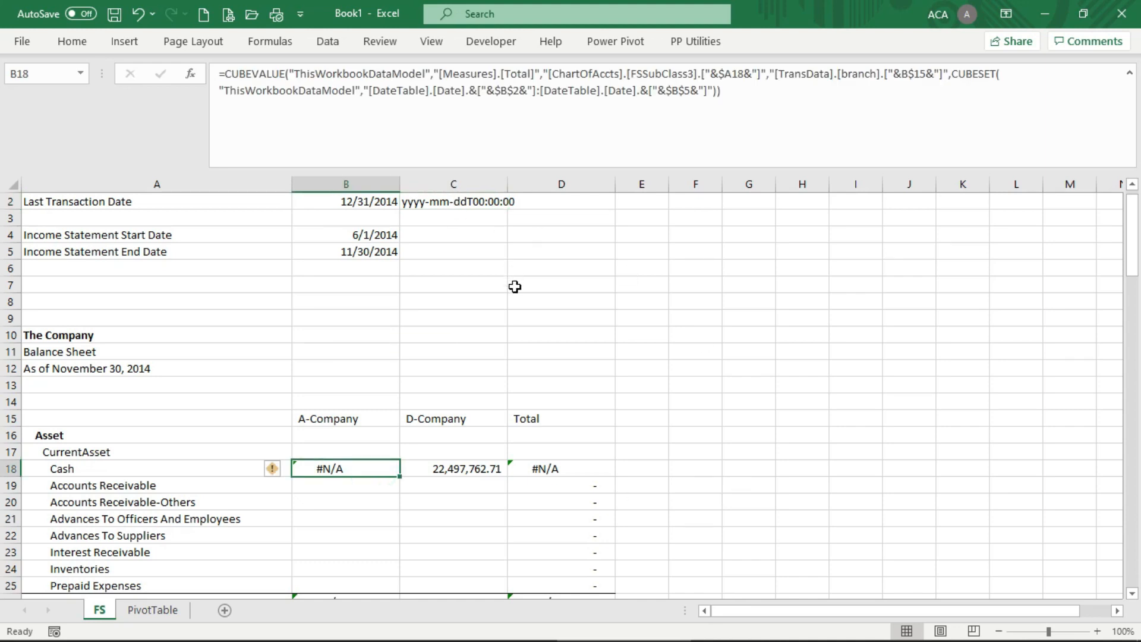
pyautogui.click(113, 365)
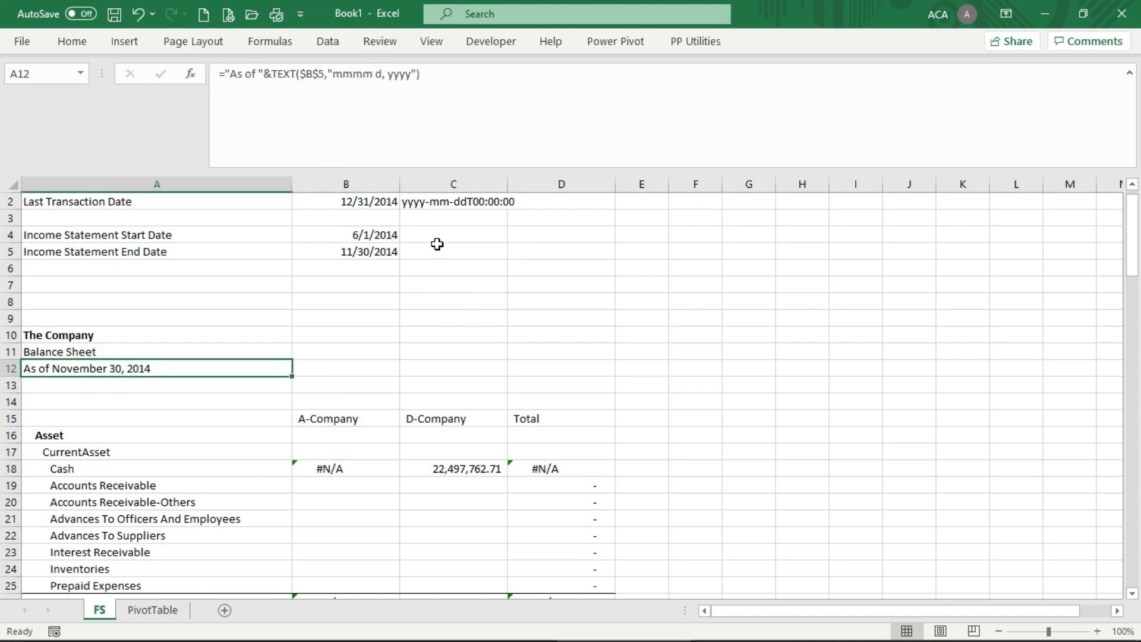
pyautogui.click(378, 474)
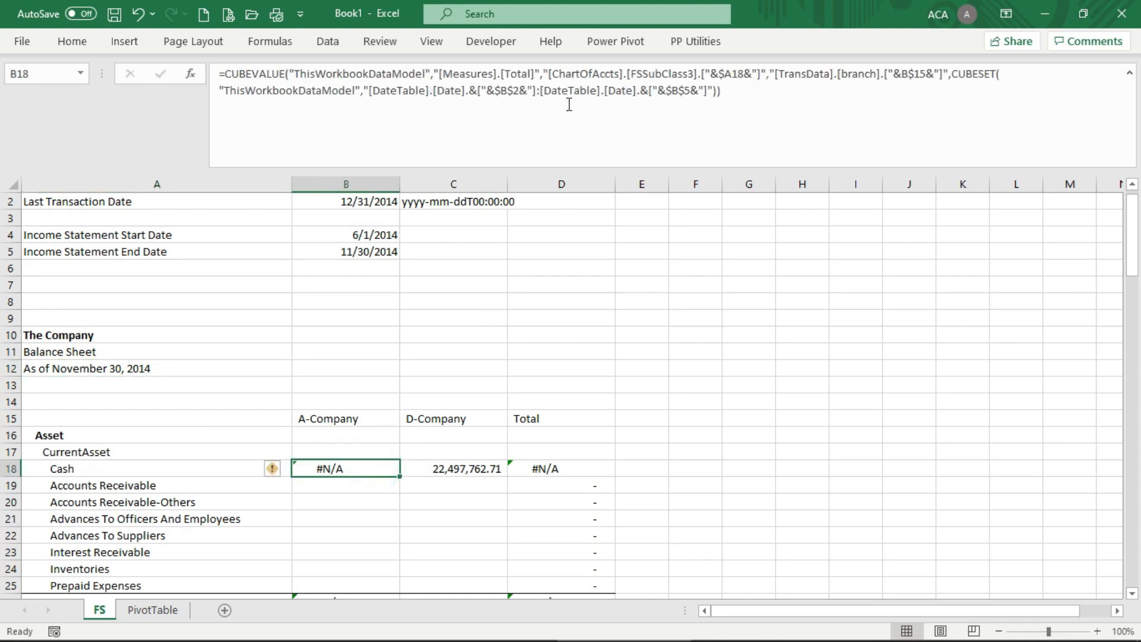
# Step: Wrap the $B$2 reference in B18's CUBESET expression in a TEXT function
pyautogui.click(497, 91)
pyautogui.write('text')
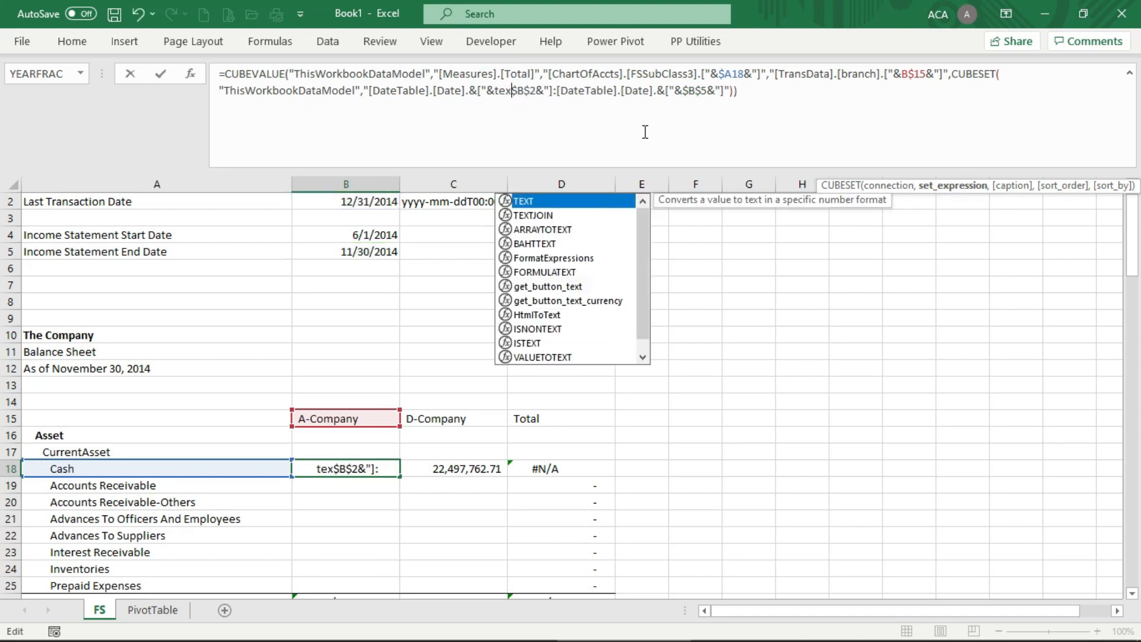
pyautogui.write('(')
pyautogui.press('Right')
pyautogui.press('Right')
pyautogui.press('Right')
pyautogui.press('Right')
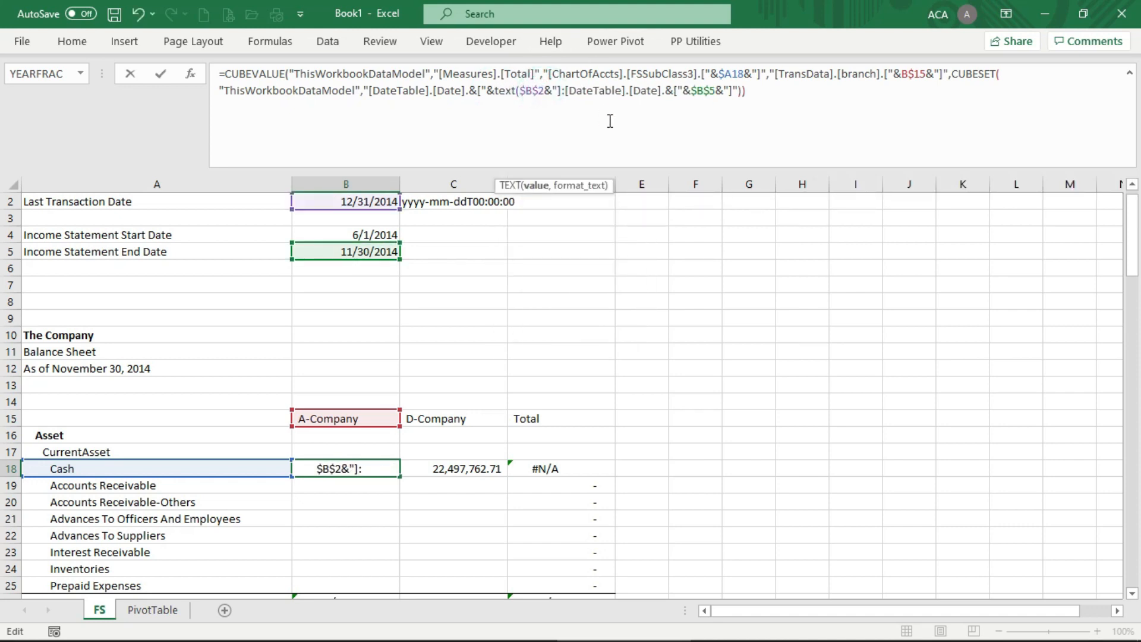
pyautogui.write(')')
pyautogui.press('Left')
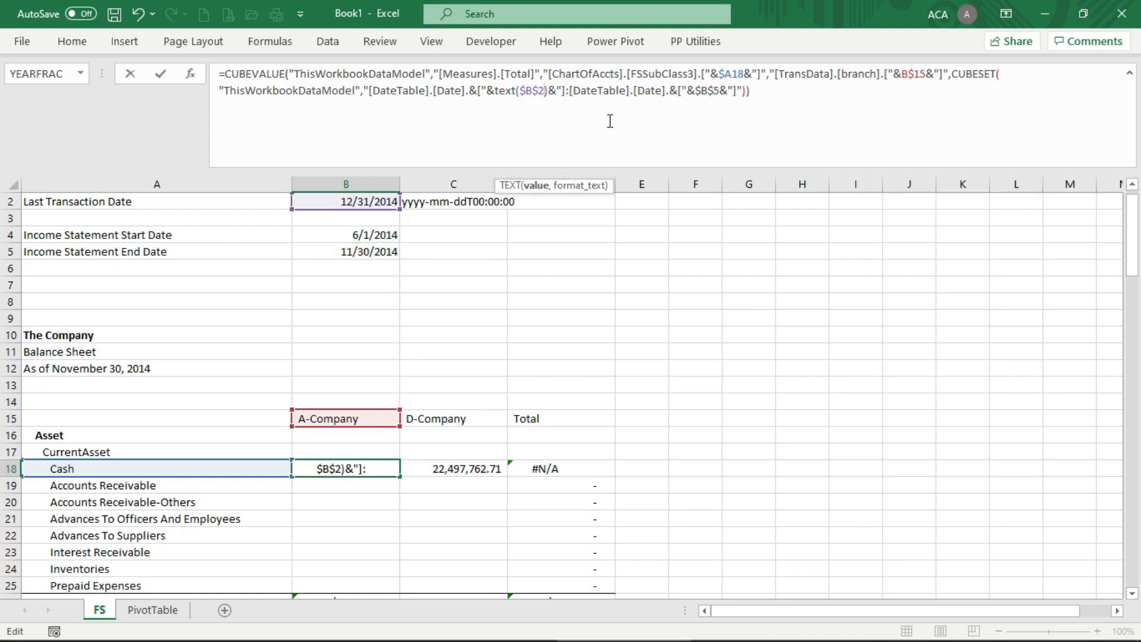
# Step: Give the TEXT function around $B$2 in B18's formula the format "yyyy-mm-dd"
pyautogui.write(',""')
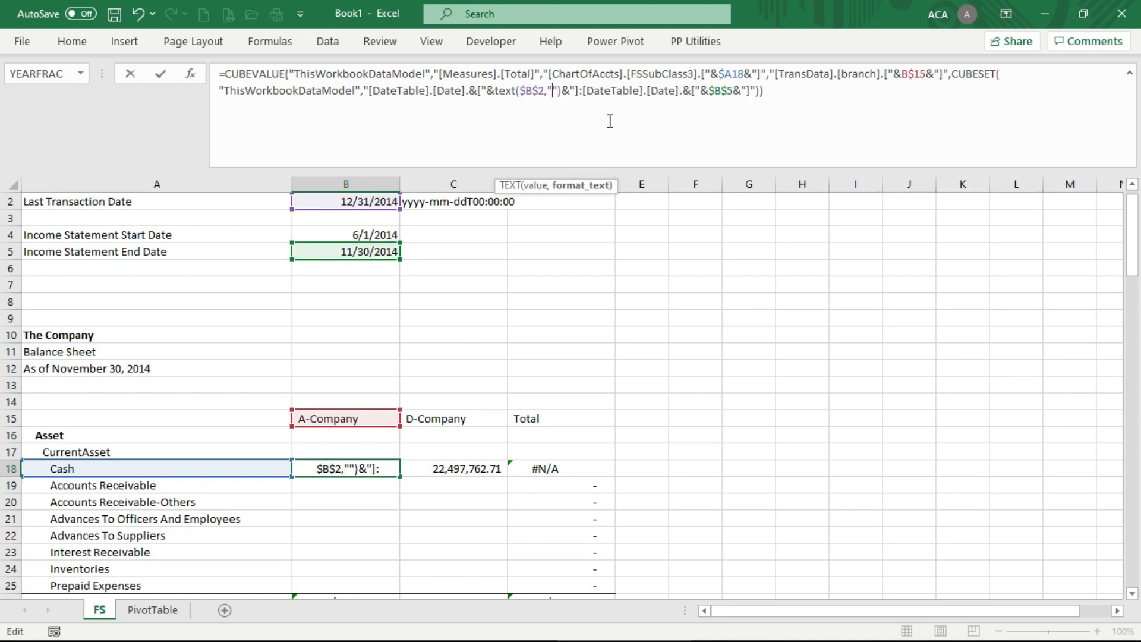
pyautogui.write('yyyy-')
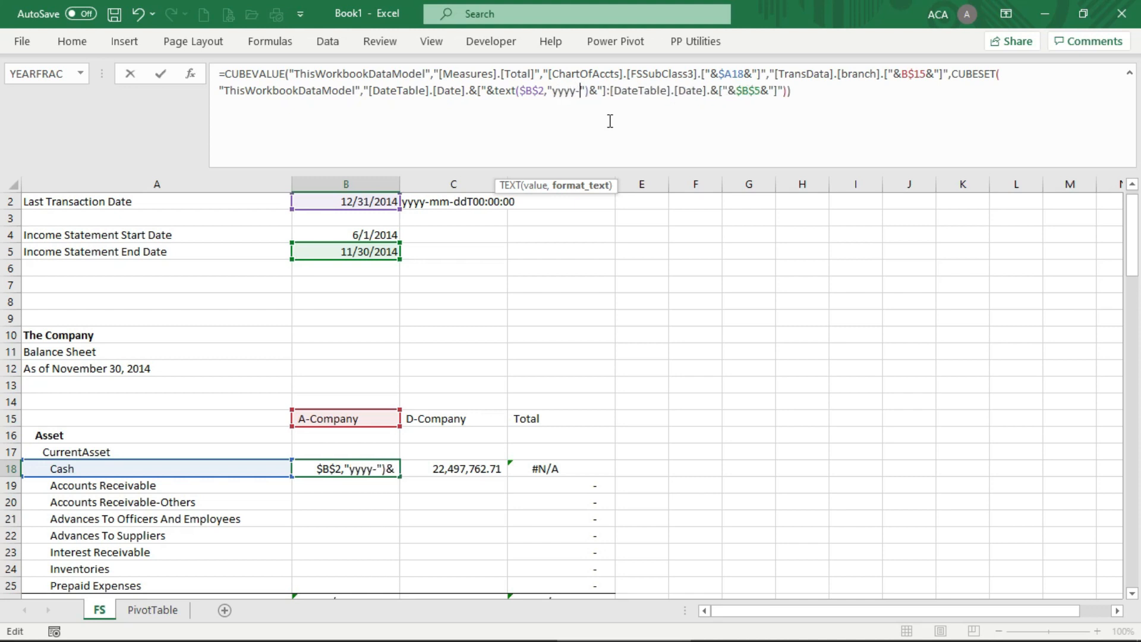
pyautogui.write('mm-dd')
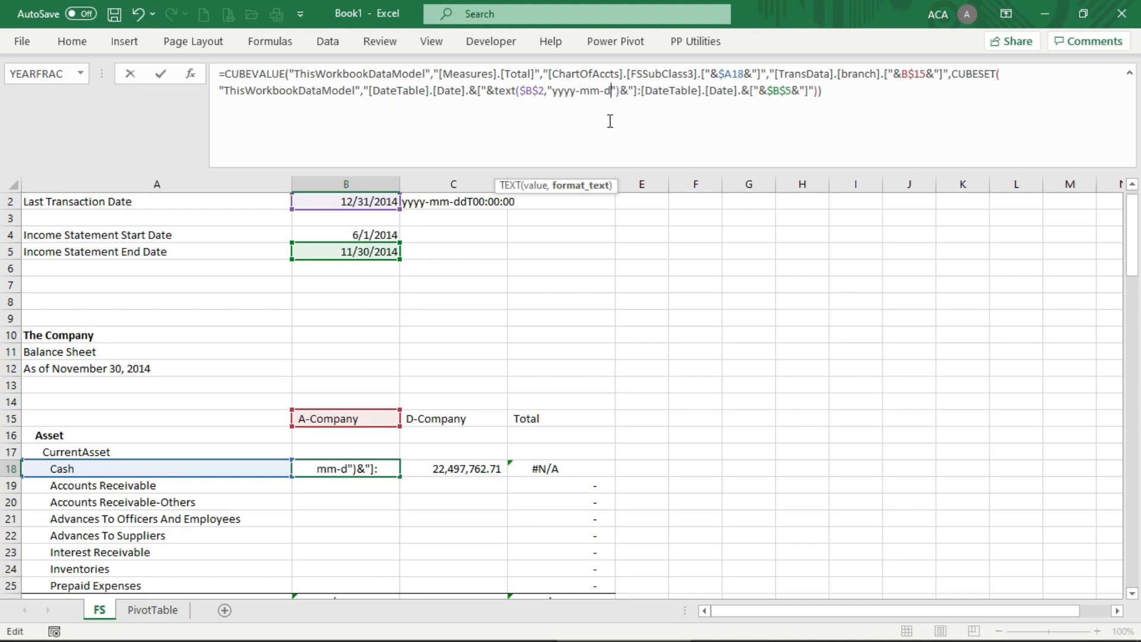
pyautogui.press('Right')
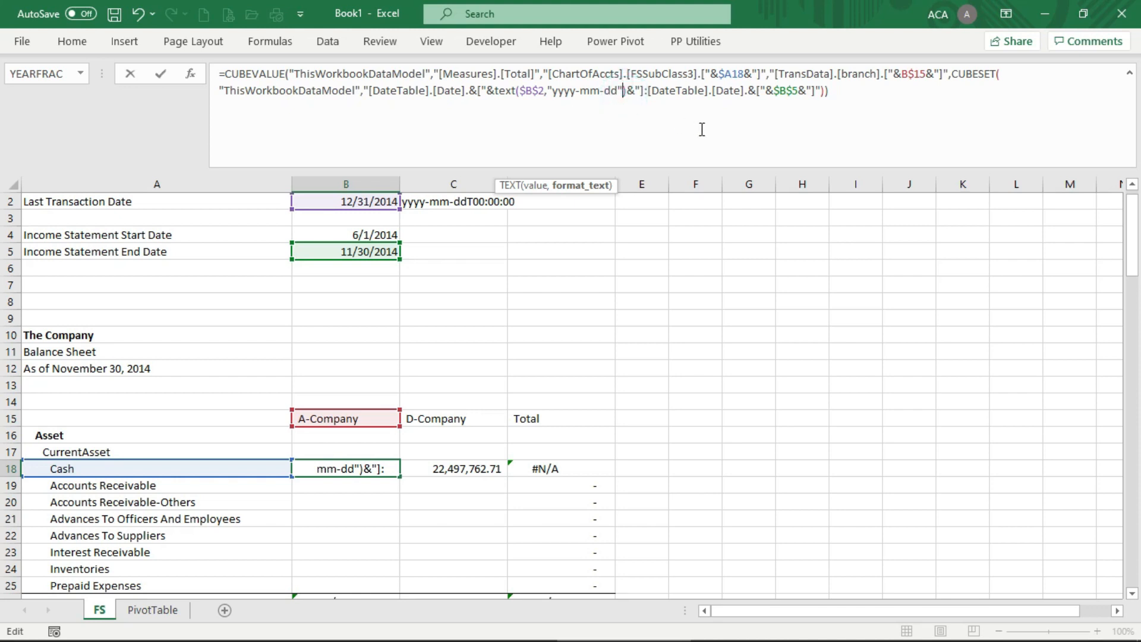
# Step: Append &"T00:00:00" after the $B$2 TEXT function in B18's CUBESET expression
pyautogui.press('Right')
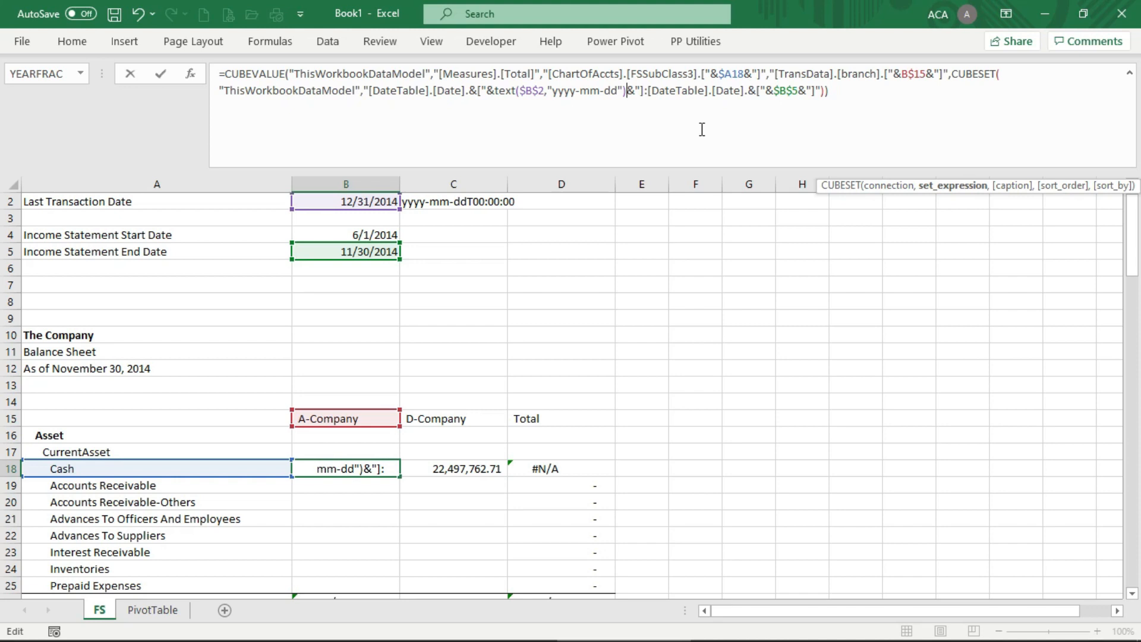
pyautogui.write('&')
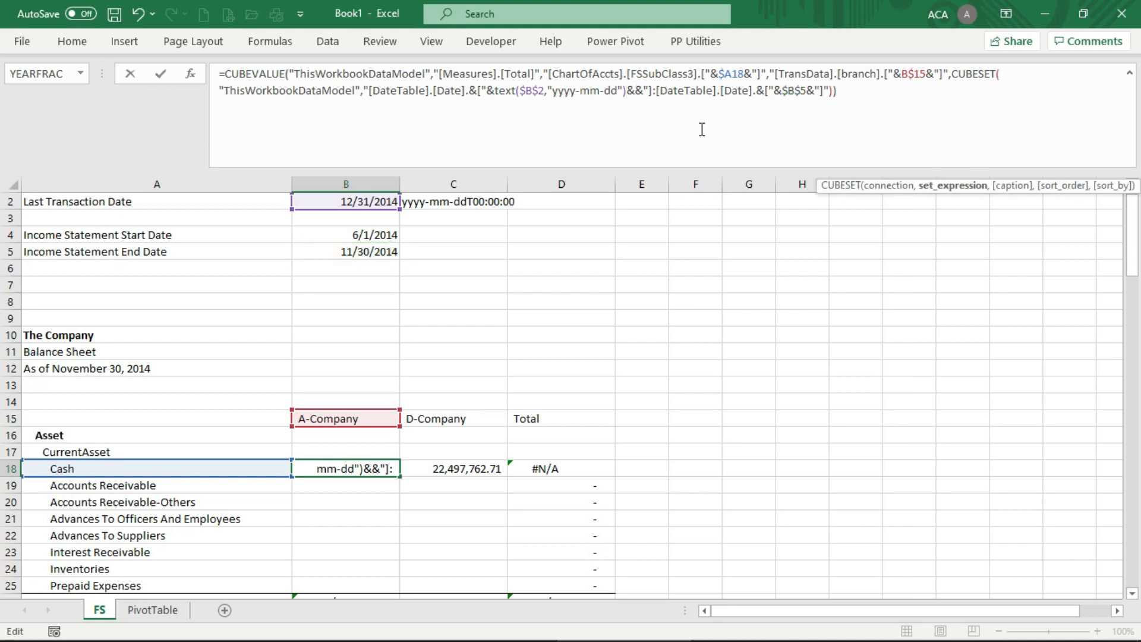
pyautogui.write('""')
pyautogui.press('Left')
pyautogui.write('T')
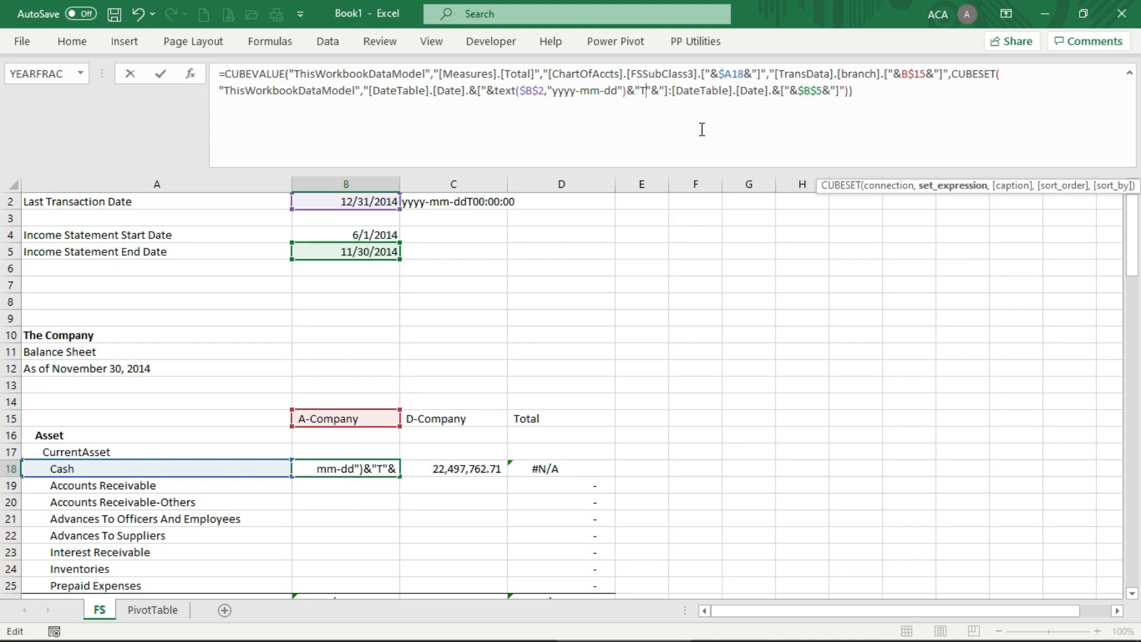
pyautogui.write('00:00:00')
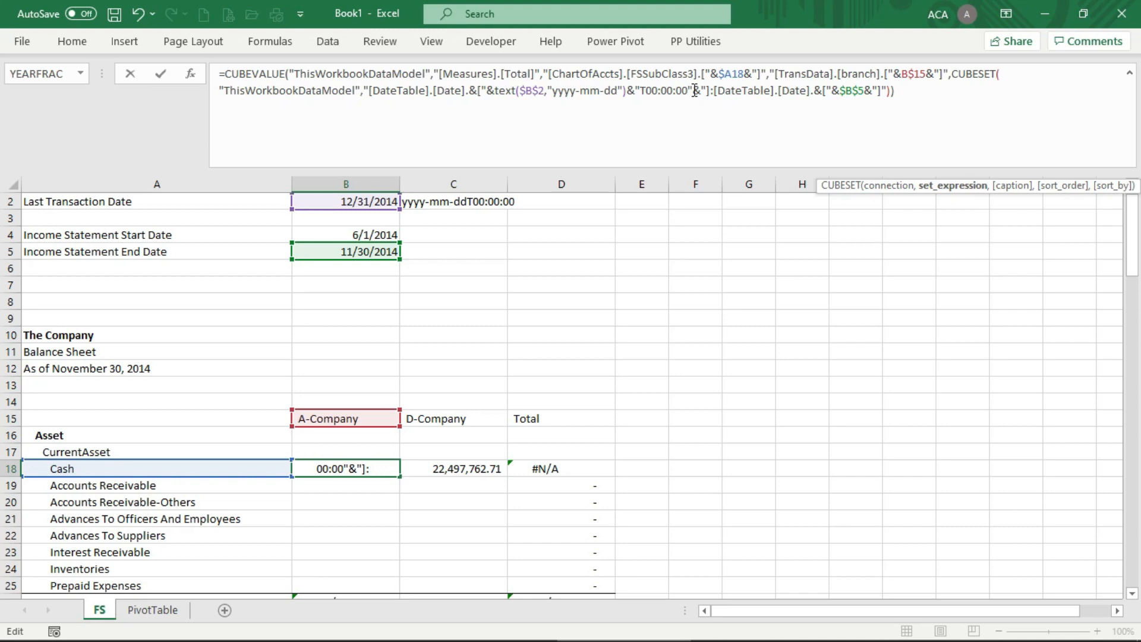
# Step: Copy the &"T00:00:00" suffix and wrap the $B$5 reference in a TEXT function
pyautogui.moveTo(697, 91); pyautogui.dragTo(630, 92)
pyautogui.hotkey('ctrl', 'c')
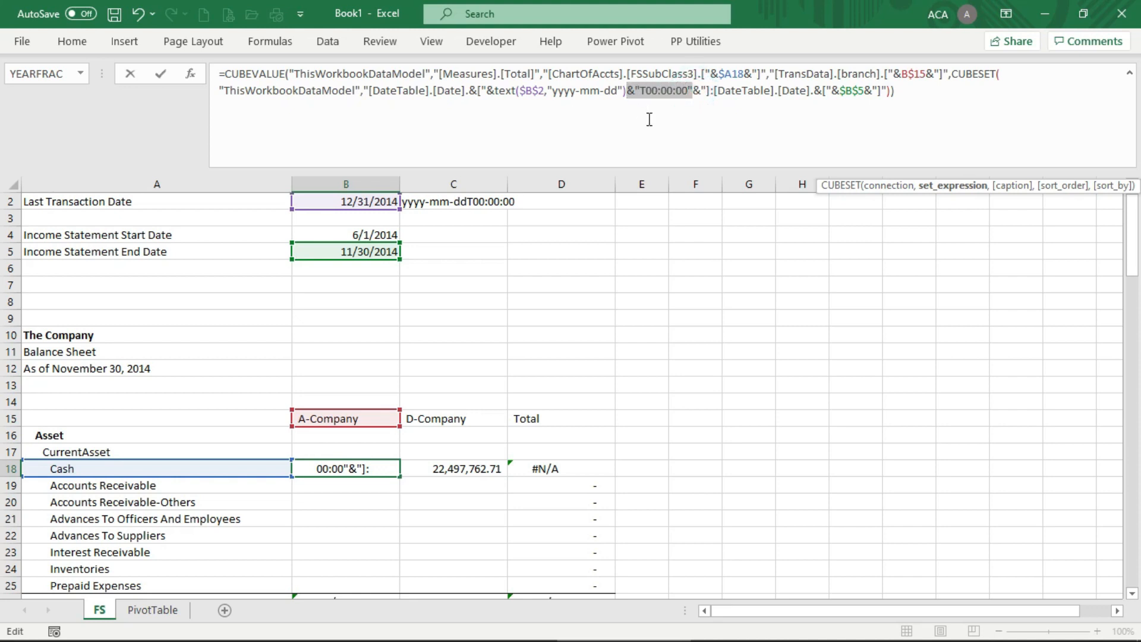
pyautogui.click(840, 90)
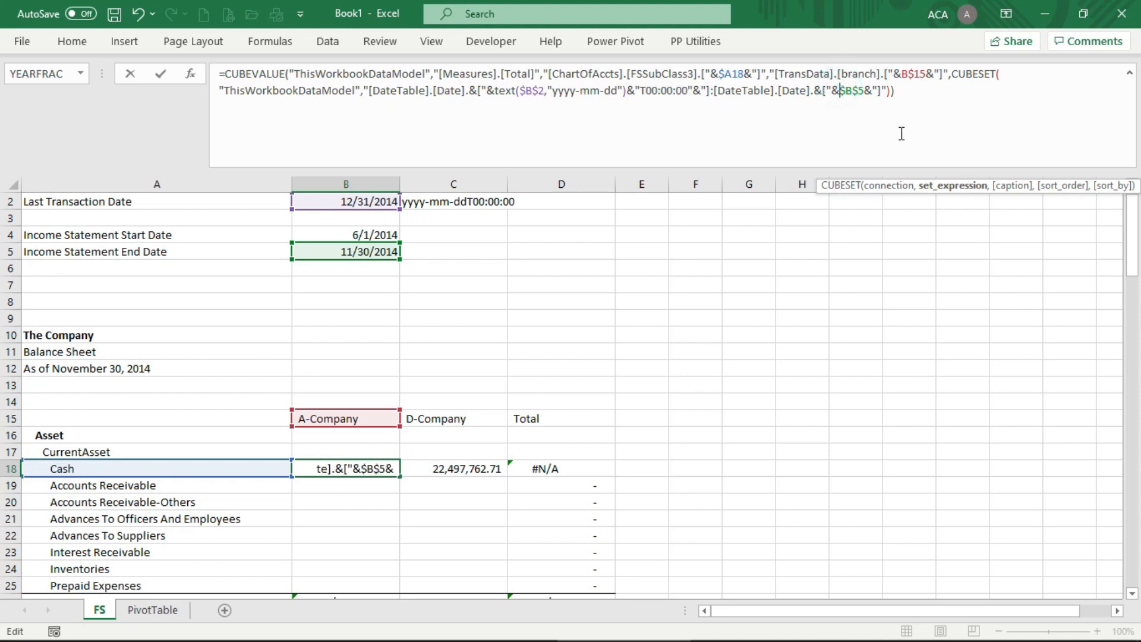
pyautogui.write('text')
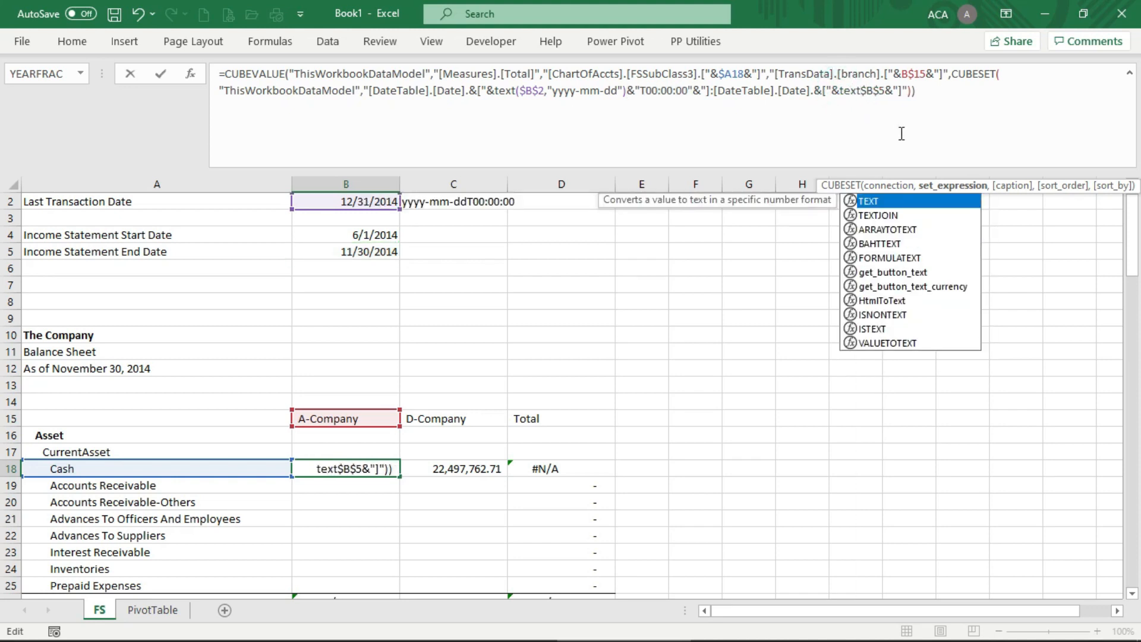
pyautogui.write('(')
pyautogui.click(892, 90)
pyautogui.write(')')
# Step: Format the $B$5 TEXT function as "yyyy-mm-dd", append the copied &"T00:00:00" suffix and commit B18's formula
pyautogui.press('Left')
pyautogui.write('"",')
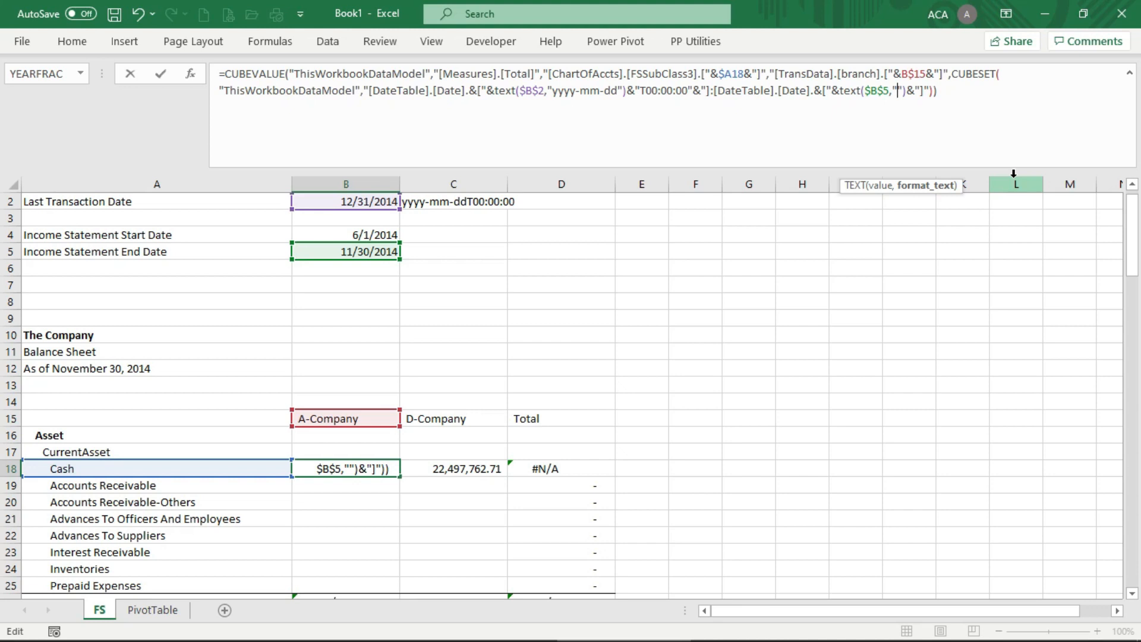
pyautogui.write('yyyy')
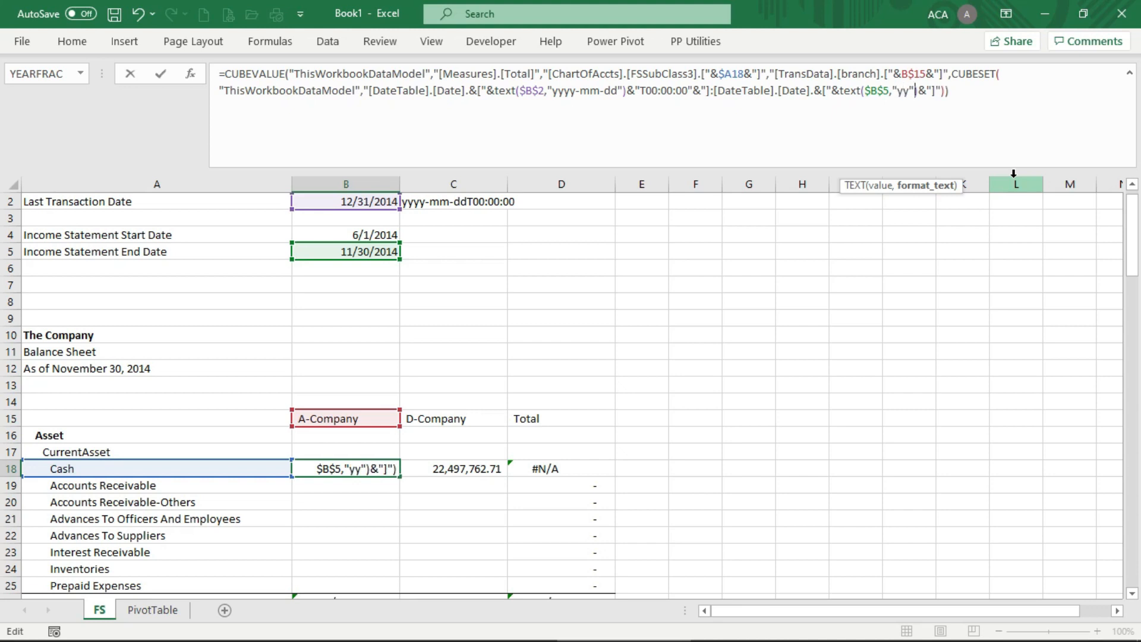
pyautogui.write('-mm-')
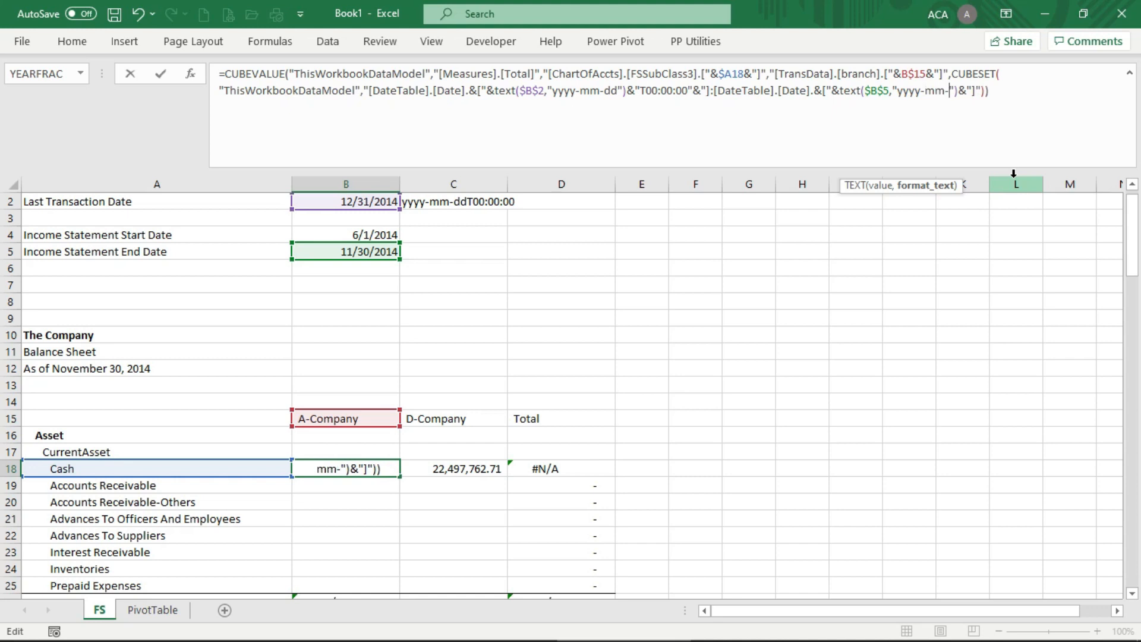
pyautogui.write('dd"')
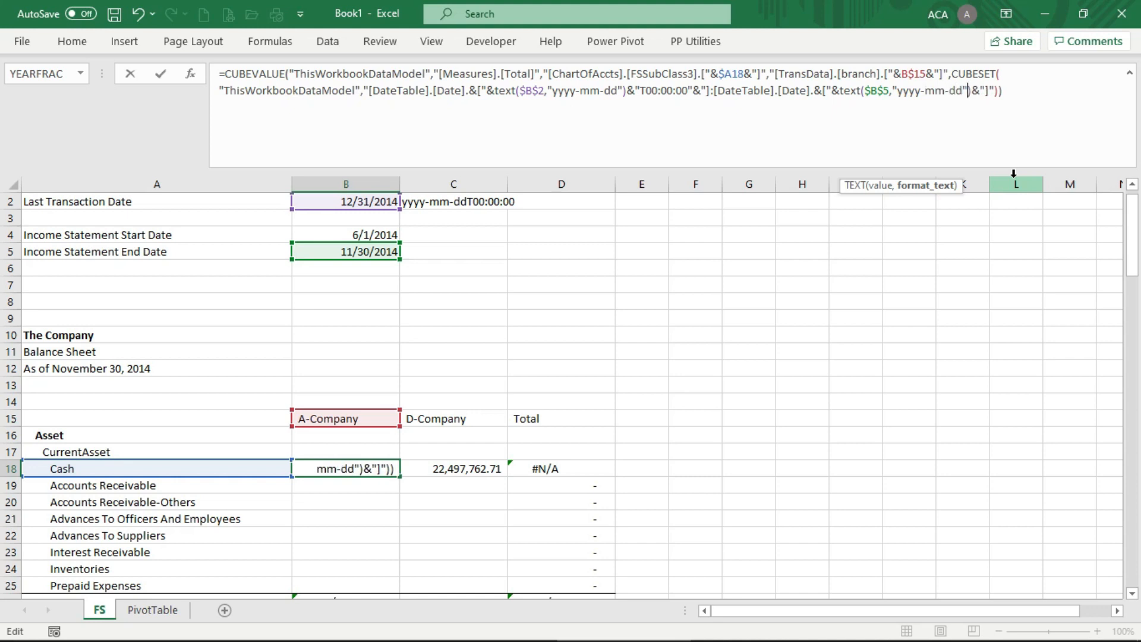
pyautogui.write(')')
pyautogui.hotkey('ctrl', 'v')
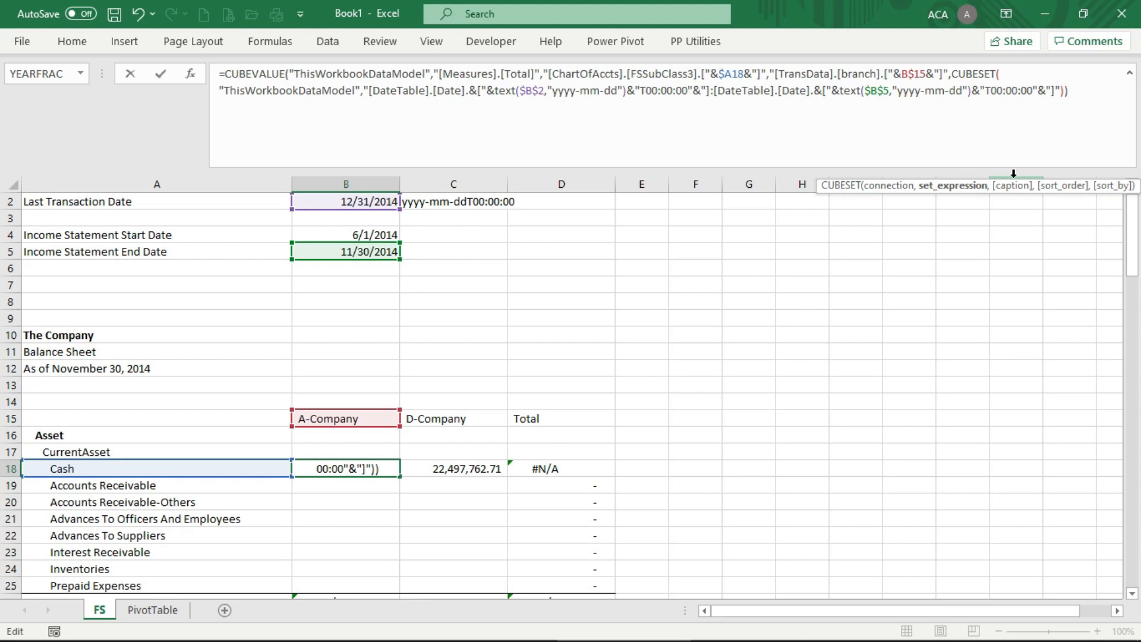
pyautogui.click(1078, 92)
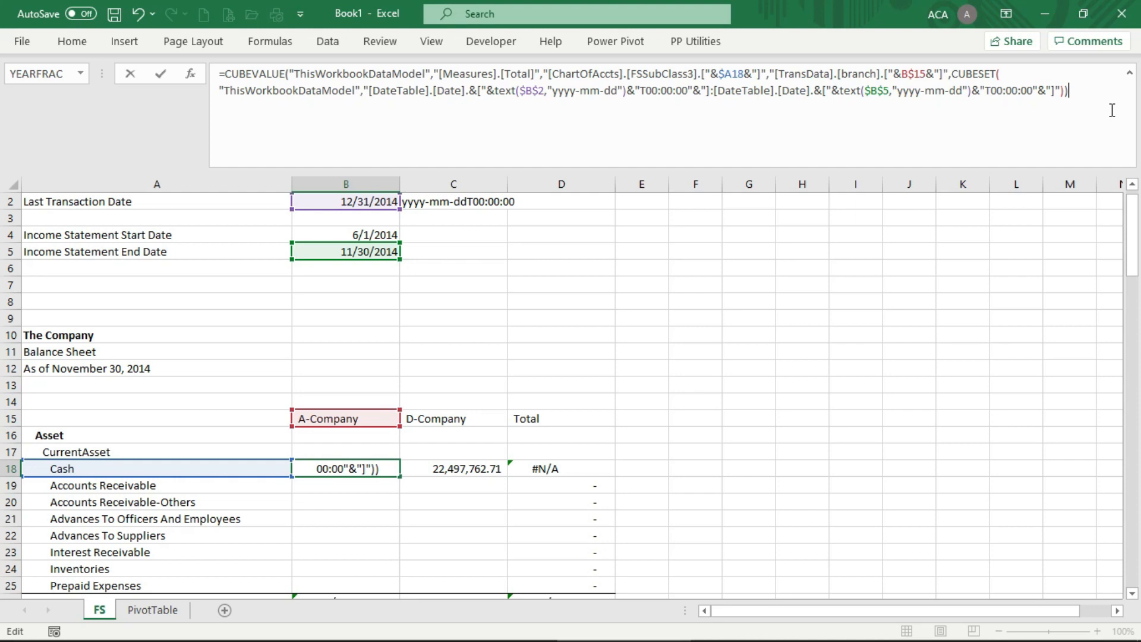
pyautogui.press('Return')
pyautogui.press('Up')
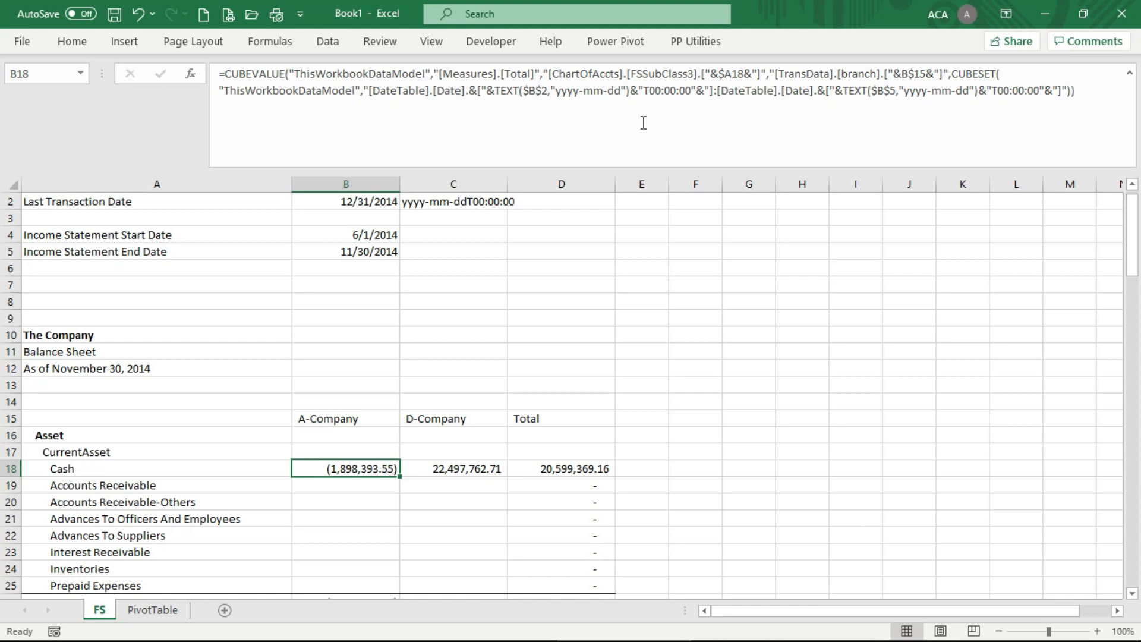
# Step: Change the date range's start reference in B18's formula to $B$1, the First Transaction Date, and commit it
pyautogui.click(546, 89)
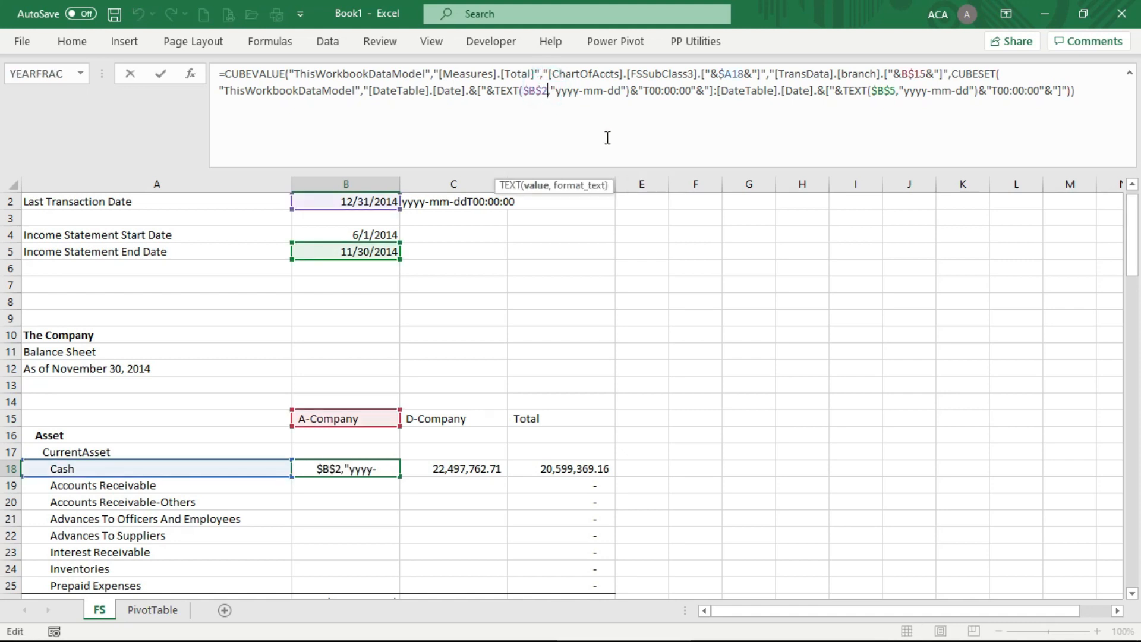
pyautogui.scroll(1, 705, 285)
pyautogui.press('BackSpace')
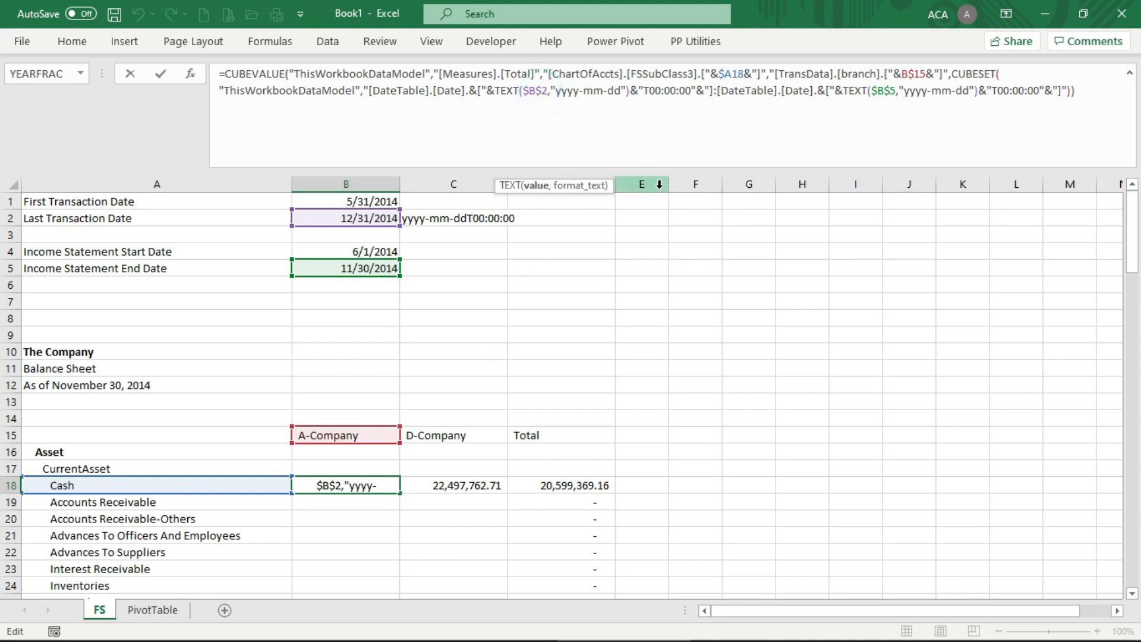
pyautogui.write('1')
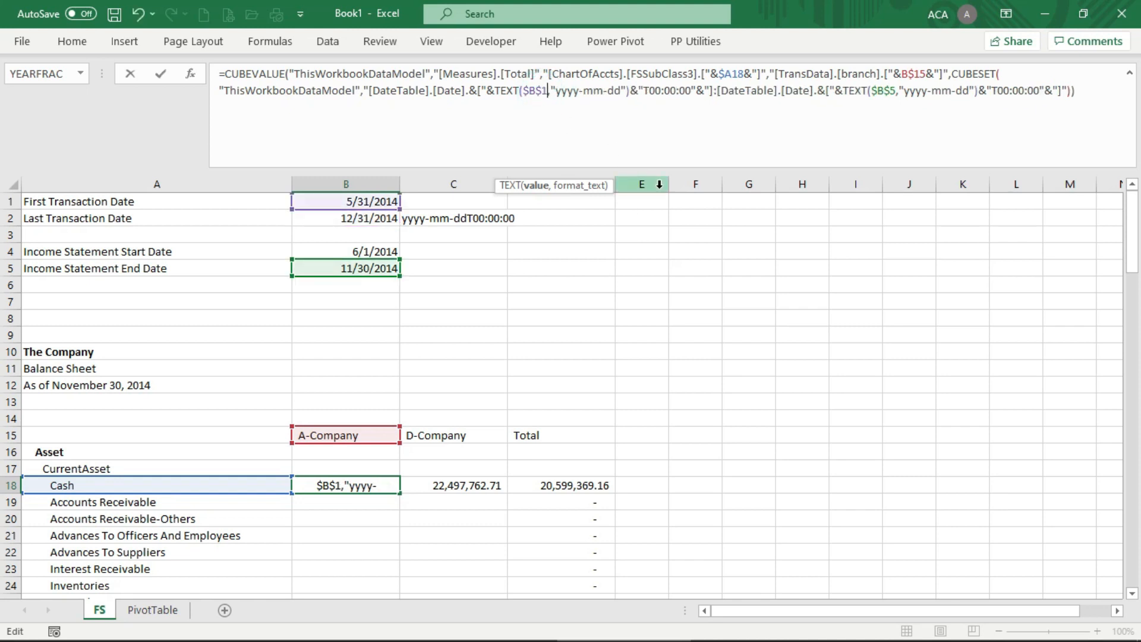
pyautogui.press('Return')
pyautogui.press('Up')
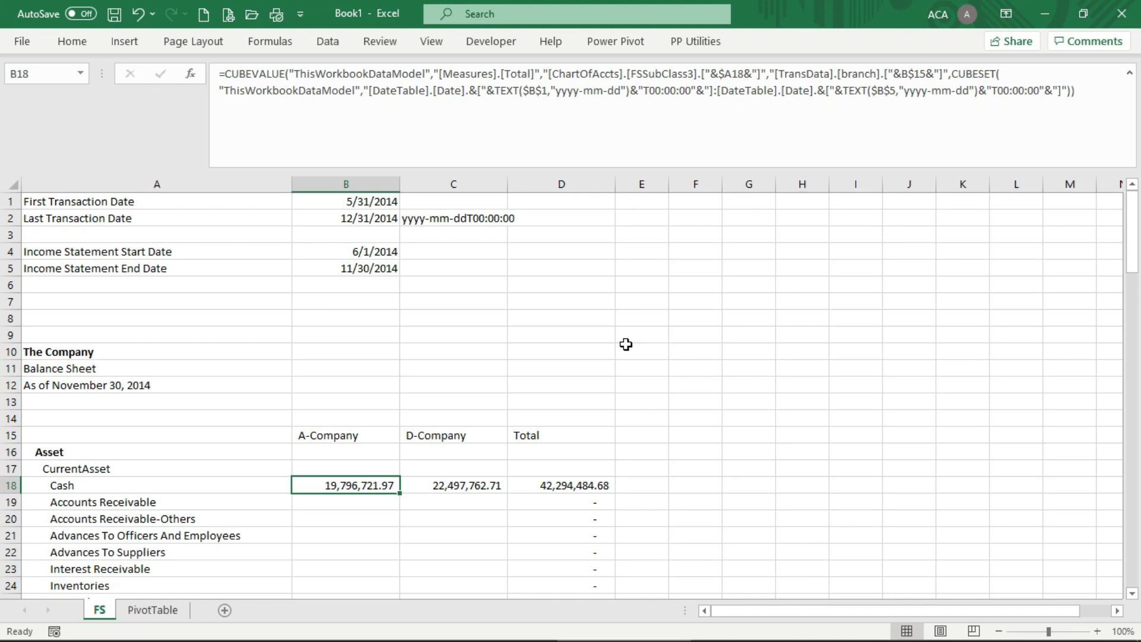
# Step: Copy B18's Cash formula to C18 for D-Company
pyautogui.hotkey('ctrl', 'c')
pyautogui.press('Right')
pyautogui.press('Return')
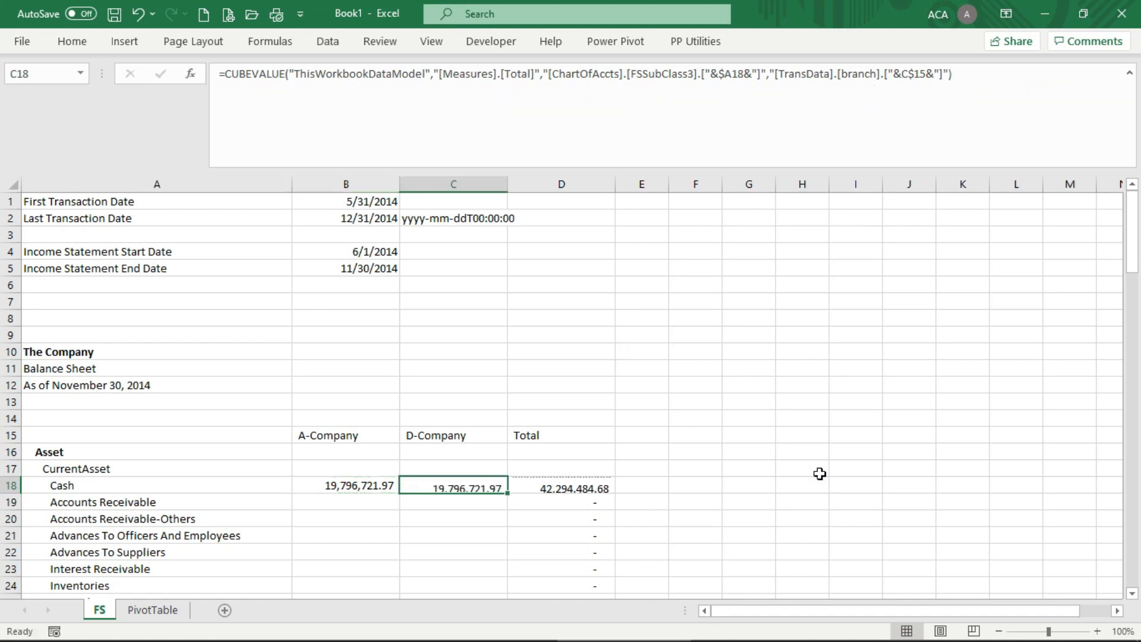
pyautogui.press('Left')
pyautogui.press('Left')
pyautogui.press('Right')
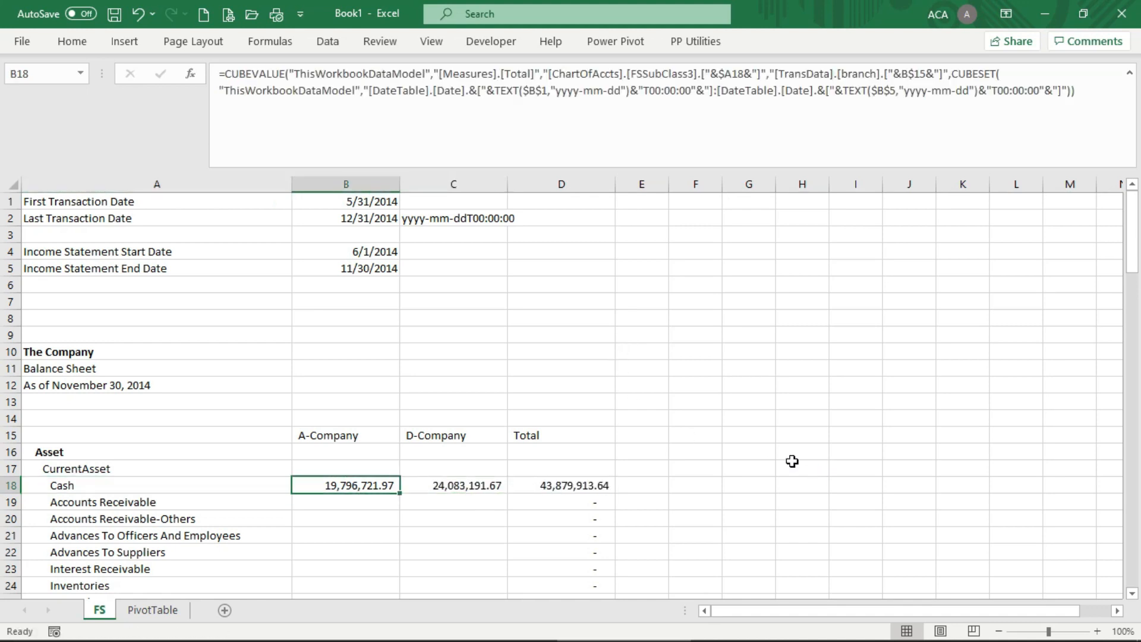
# Step: Set the Income Statement End Date in B5 to 12/31/2014
pyautogui.click(357, 272)
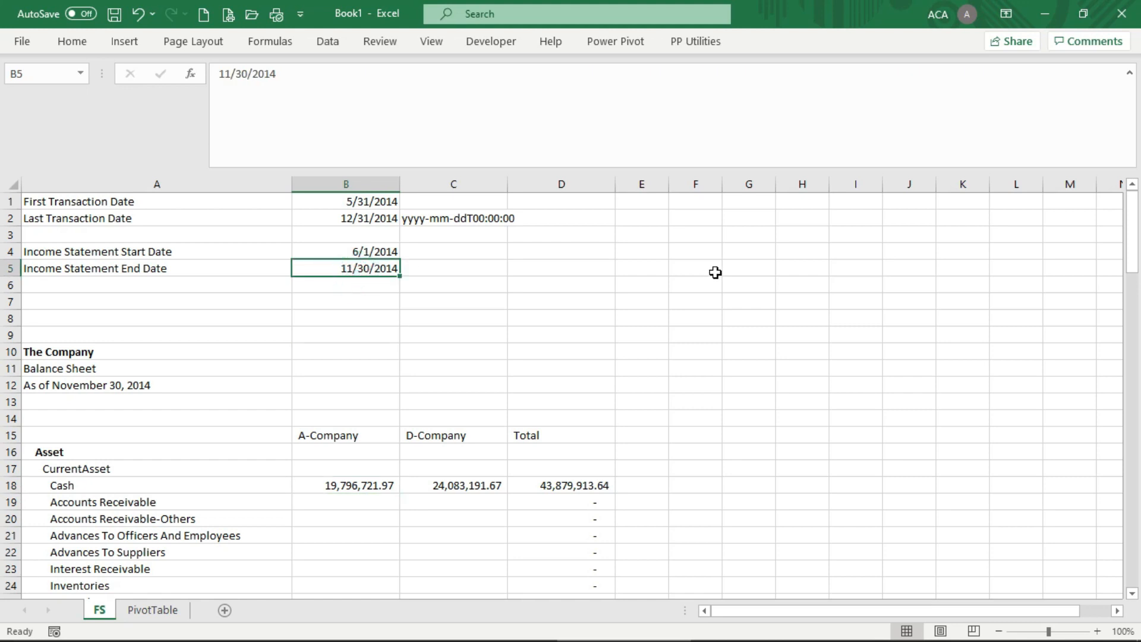
pyautogui.write('12/31/2014')
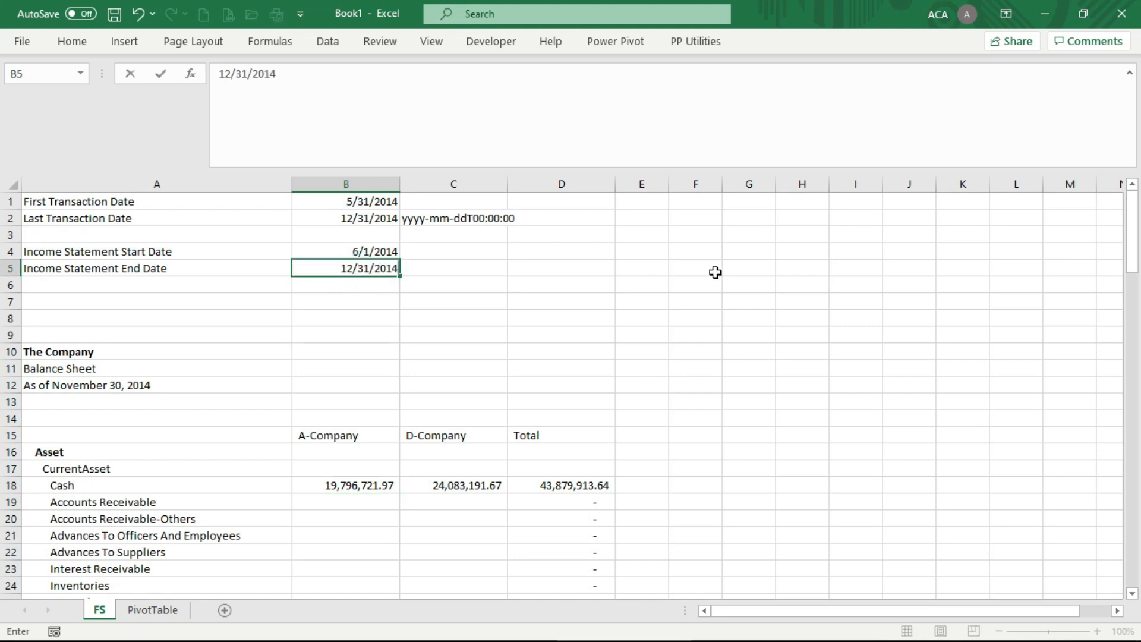
pyautogui.press('Return')
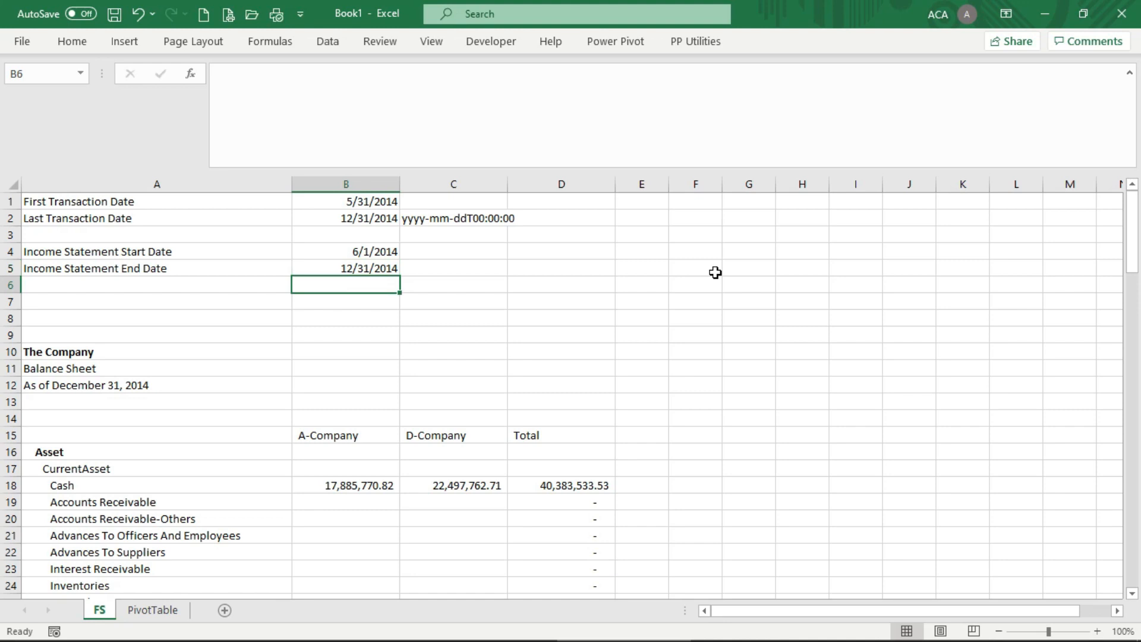
# Step: Compare the balance sheet's Cash amounts with both companies' Cash values on the PivotTable sheet, and return to the FS sheet
pyautogui.click(152, 611)
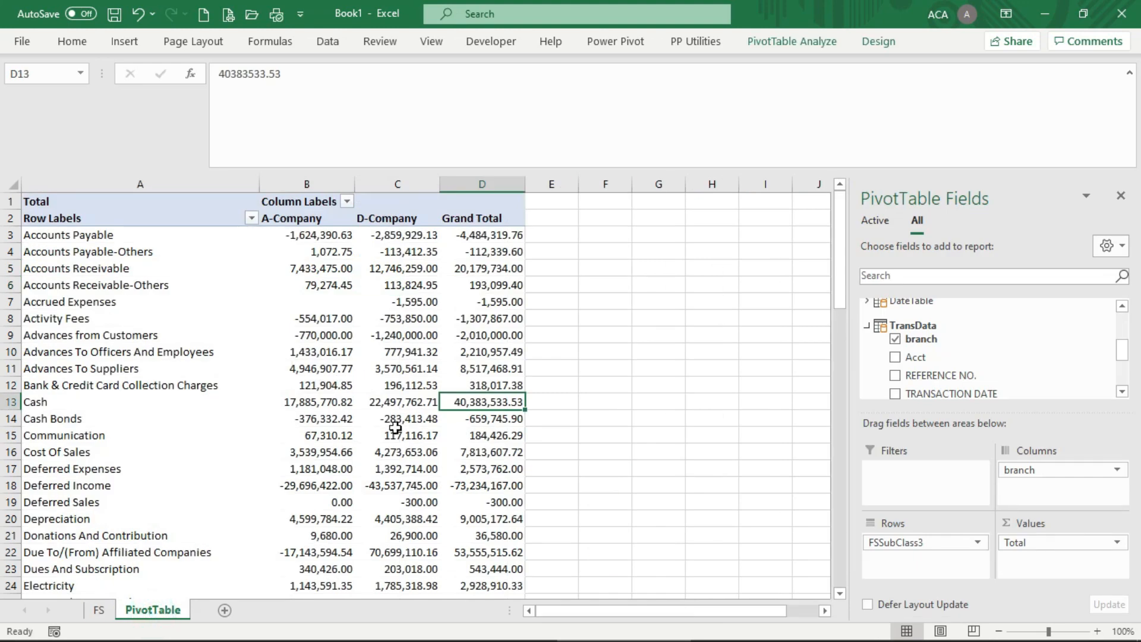
pyautogui.click(328, 416)
pyautogui.click(366, 406)
pyautogui.click(314, 399)
pyautogui.click(391, 406)
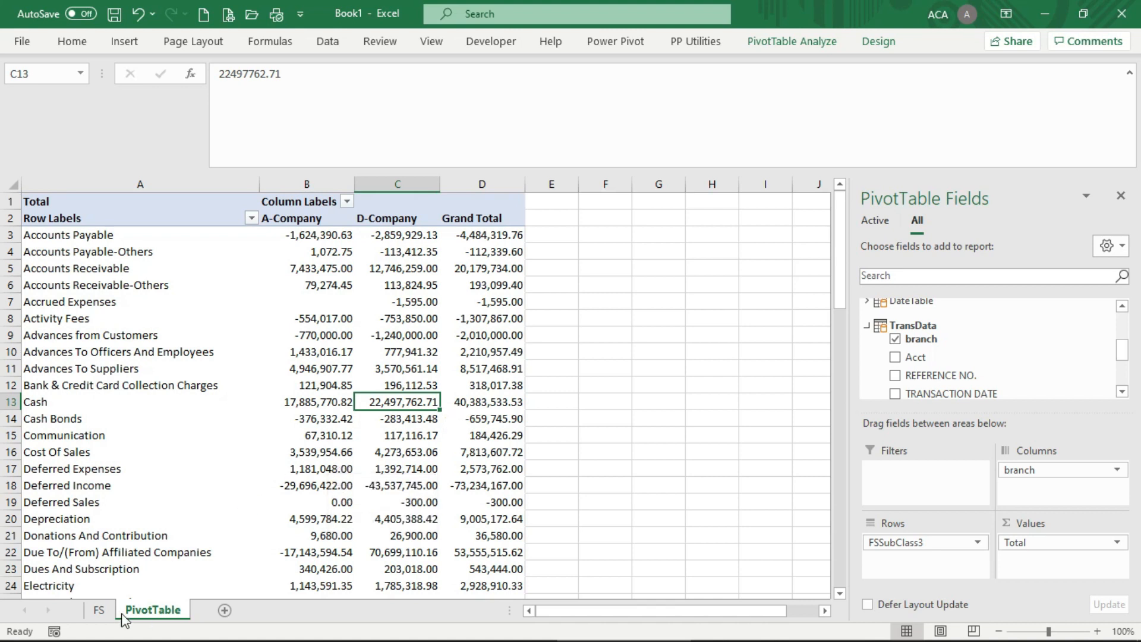
pyautogui.click(101, 611)
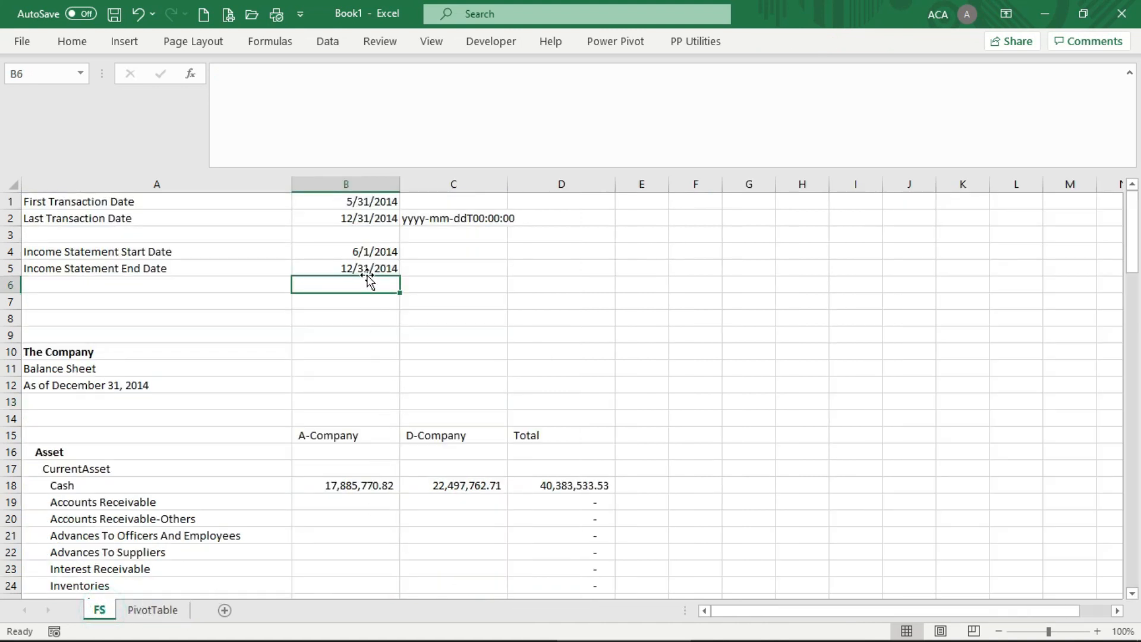
# Step: Set the Income Statement End Date in B5 to 11/30/2014
pyautogui.click(346, 269)
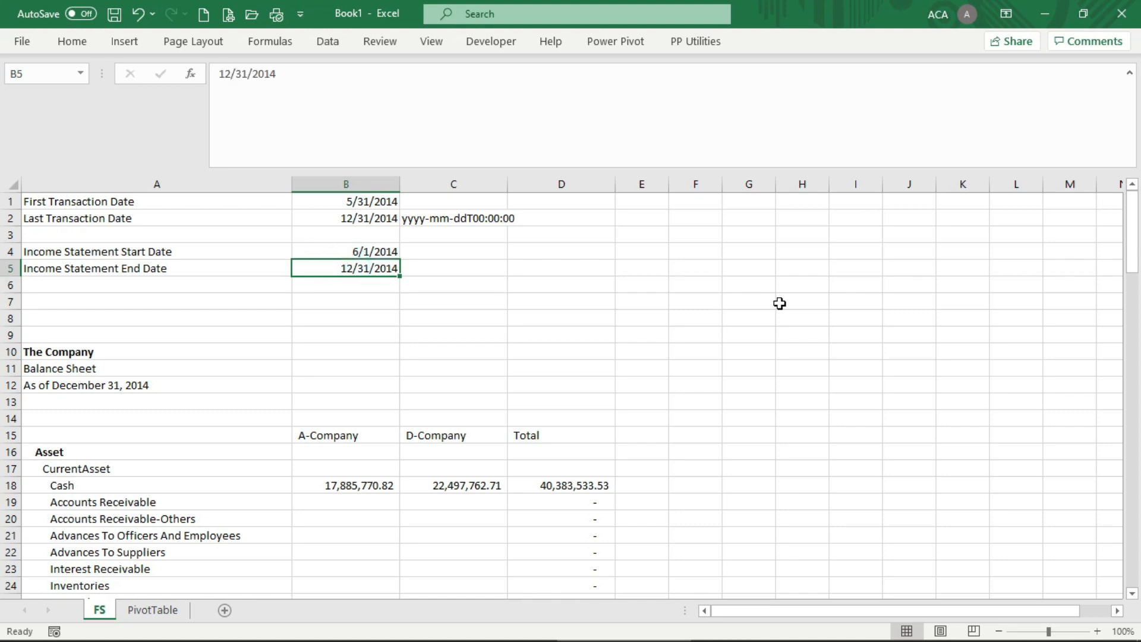
pyautogui.write('11/30/2014')
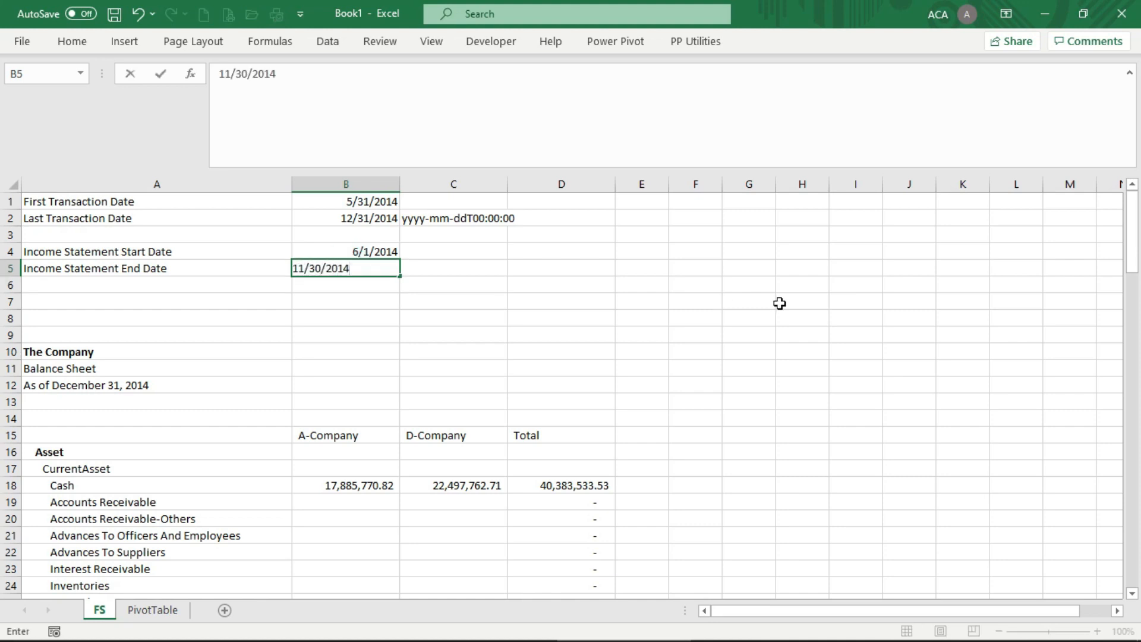
pyautogui.press('Return')
# Step: Set the Income Statement End Date in B5 to 10/31/2014
pyautogui.press('Up')
pyautogui.press('Up')
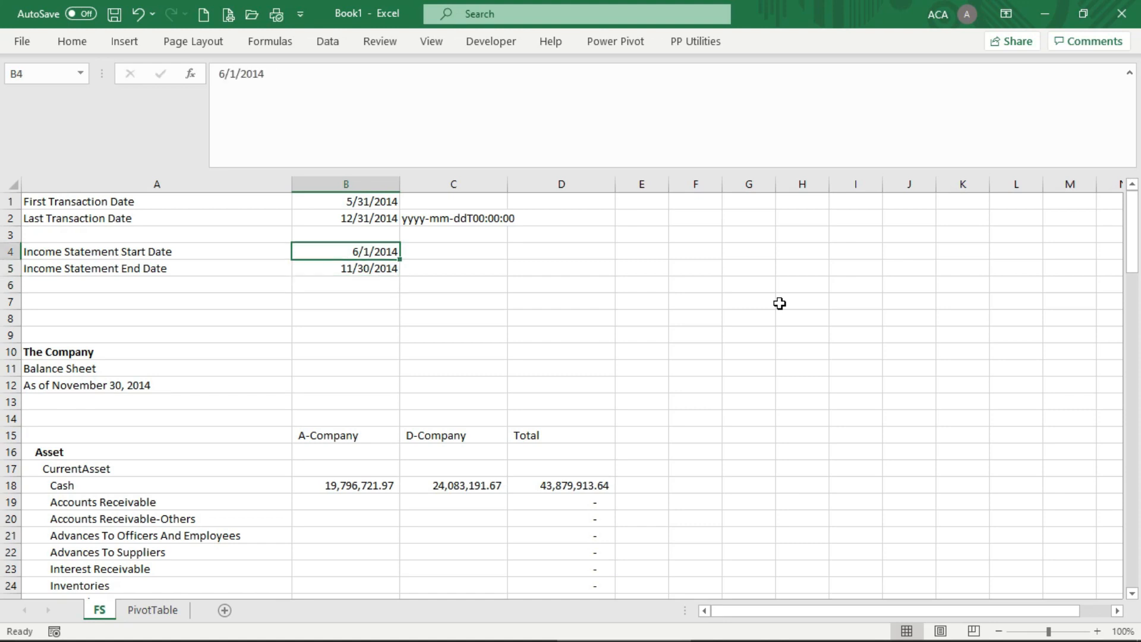
pyautogui.press('Down')
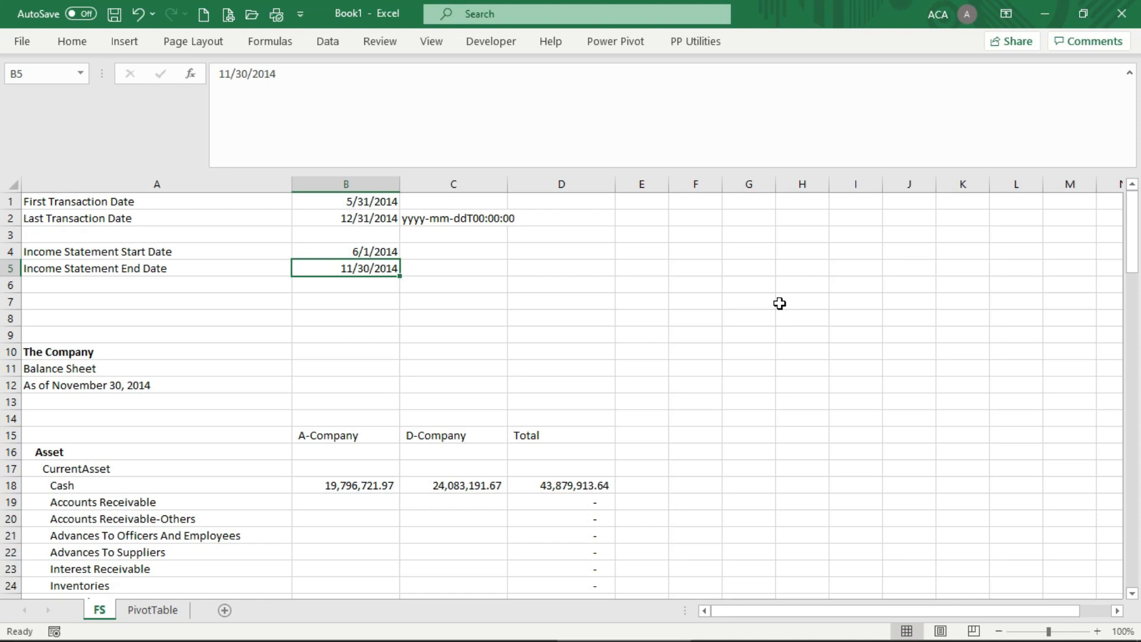
pyautogui.write('10/31/2014')
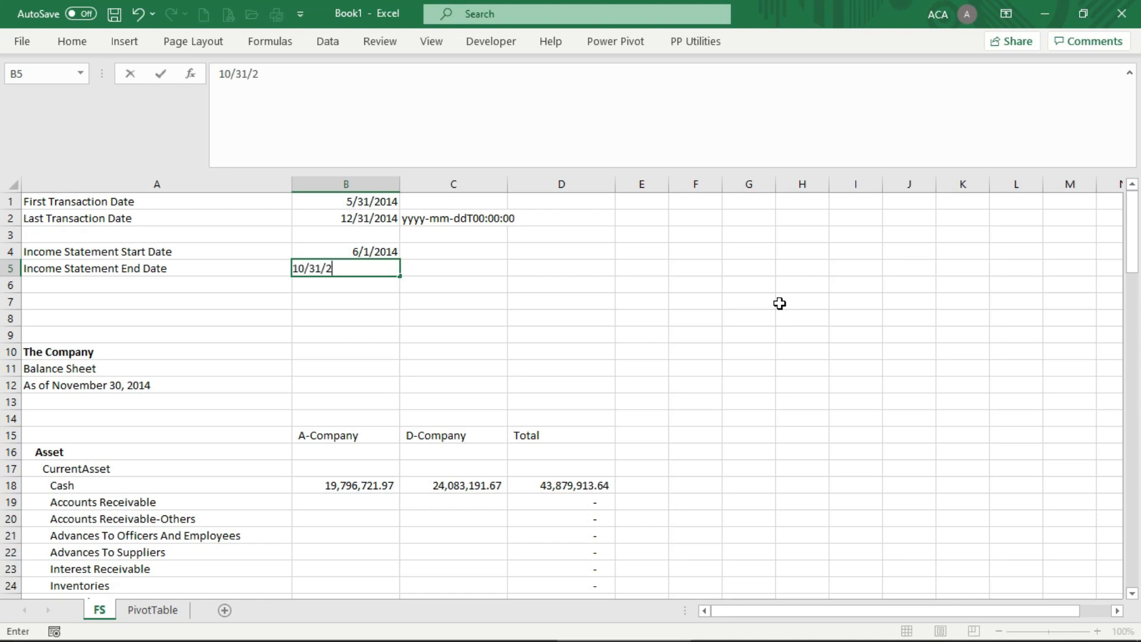
pyautogui.press('Return')
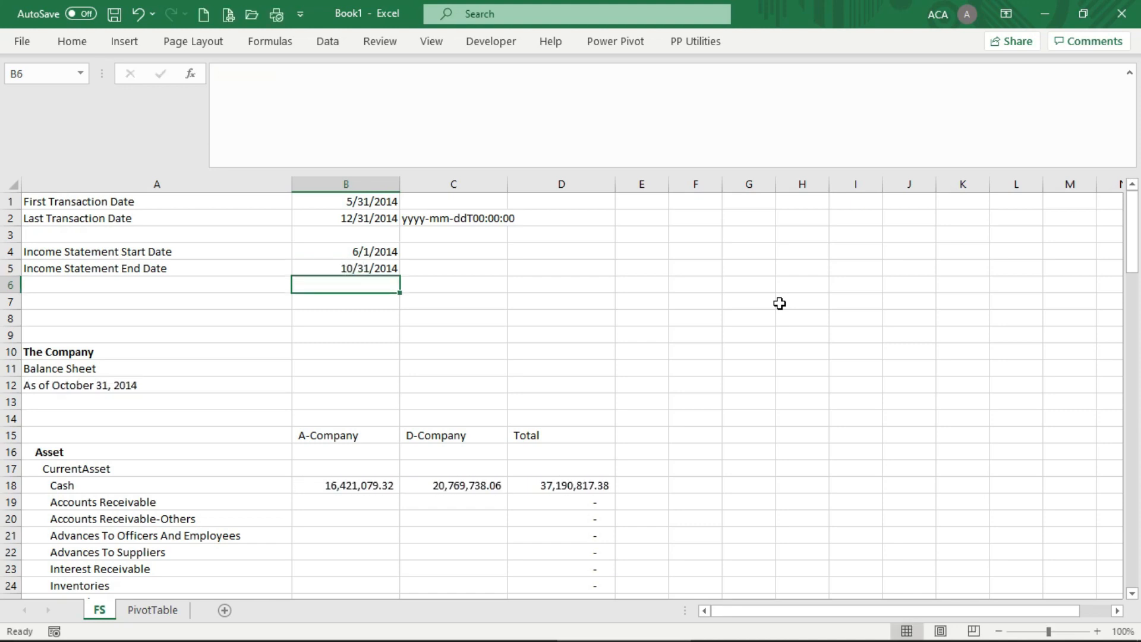
# Step: Wrap B18's CUBEVALUE formula in IFERROR, adding +0 to the value and returning 0 on error
pyautogui.click(390, 490)
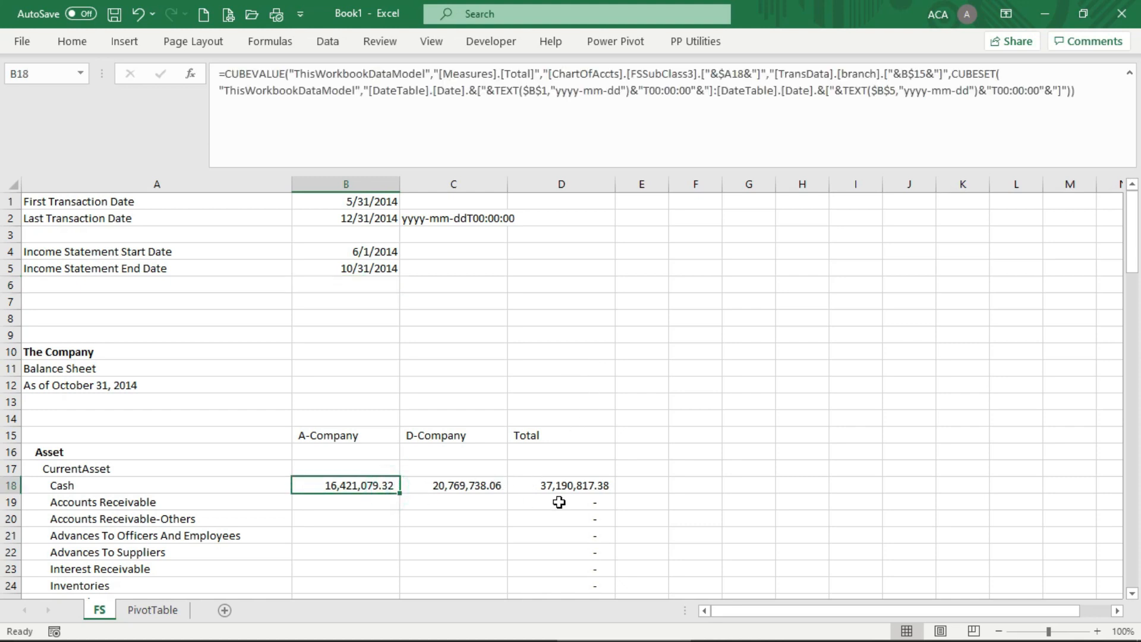
pyautogui.scroll(-6, 693, 499)
pyautogui.scroll(3, 693, 499)
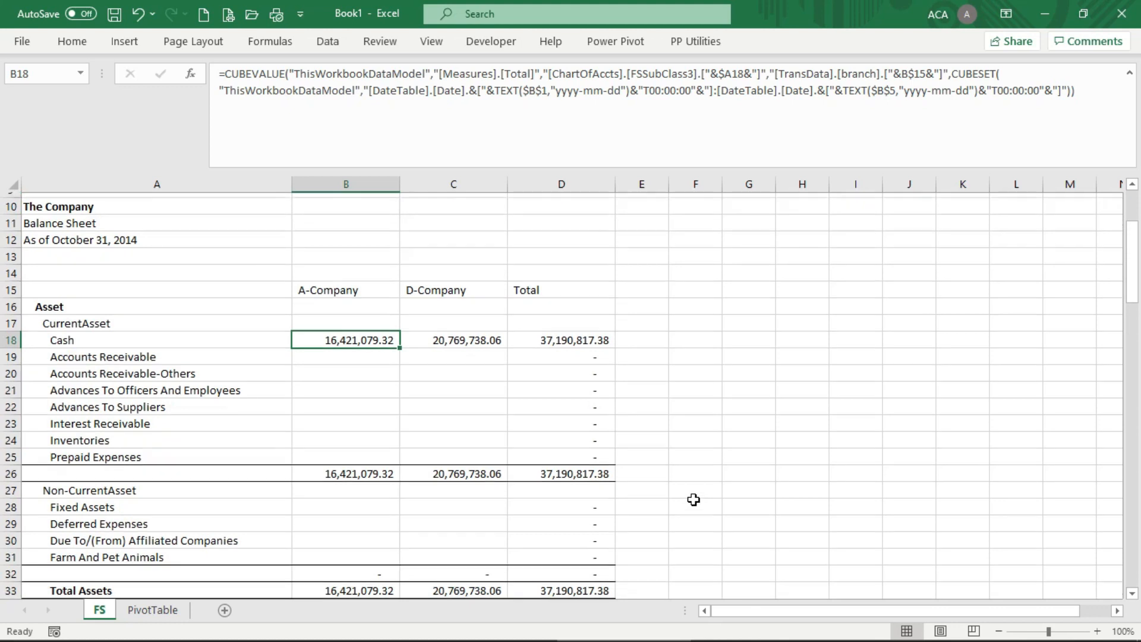
pyautogui.scroll(2, 694, 499)
pyautogui.scroll(1, 693, 499)
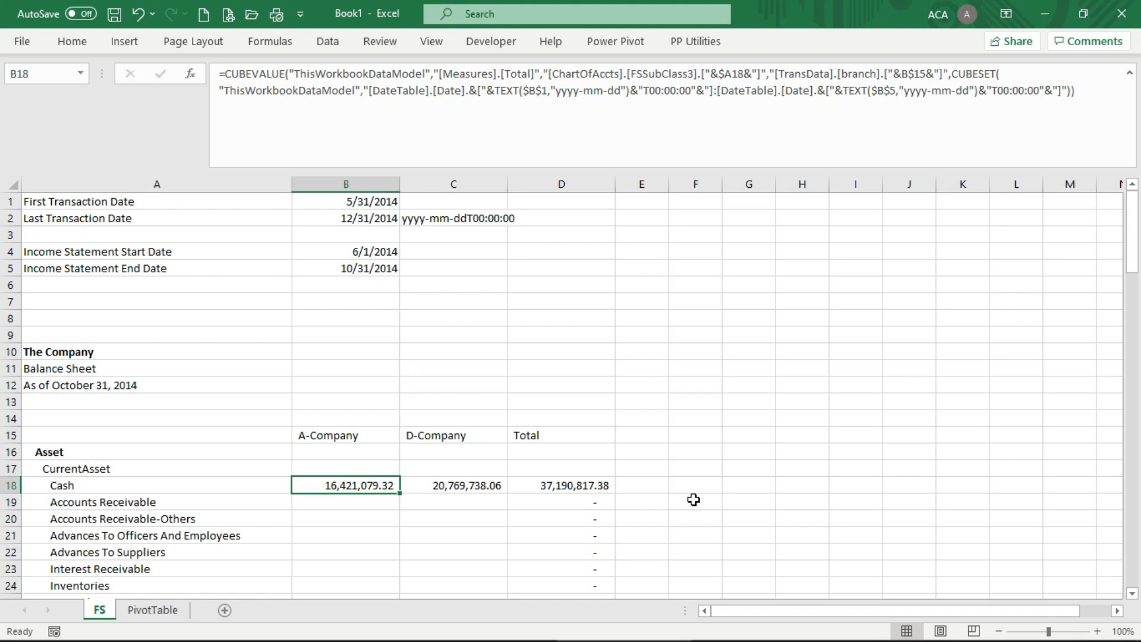
pyautogui.click(230, 76)
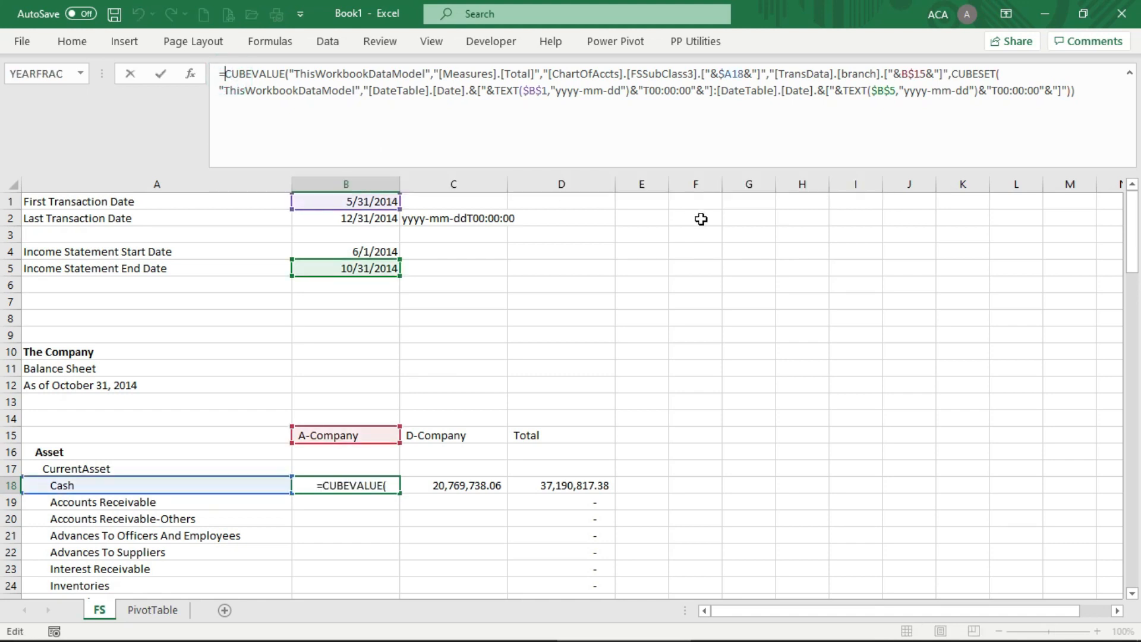
pyautogui.write('ifee')
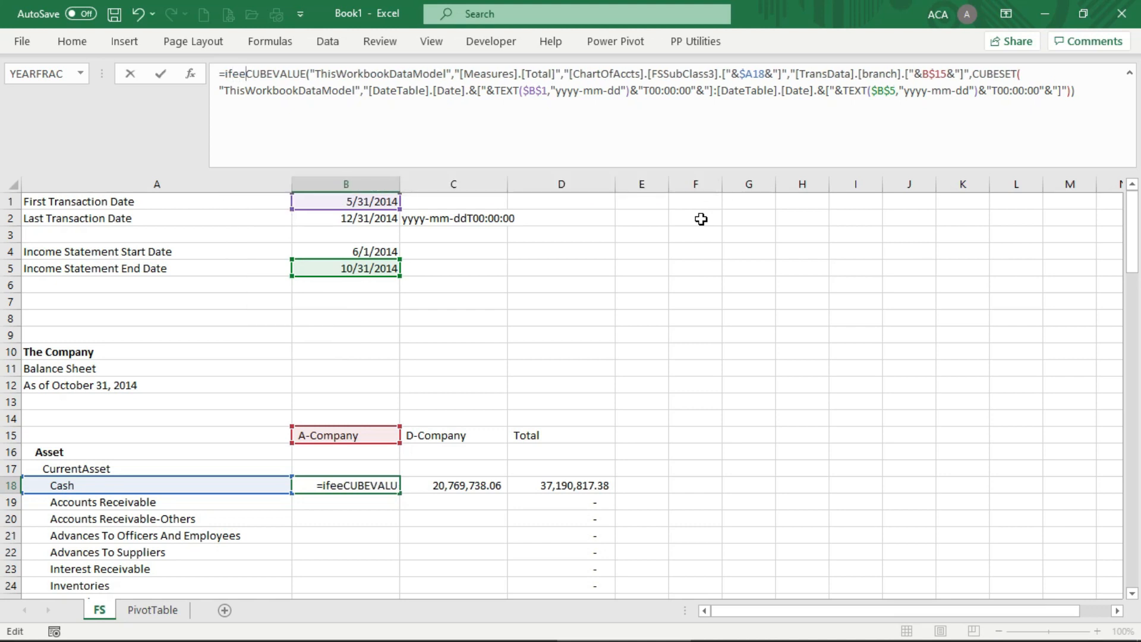
pyautogui.press('BackSpace')
pyautogui.press('Tab')
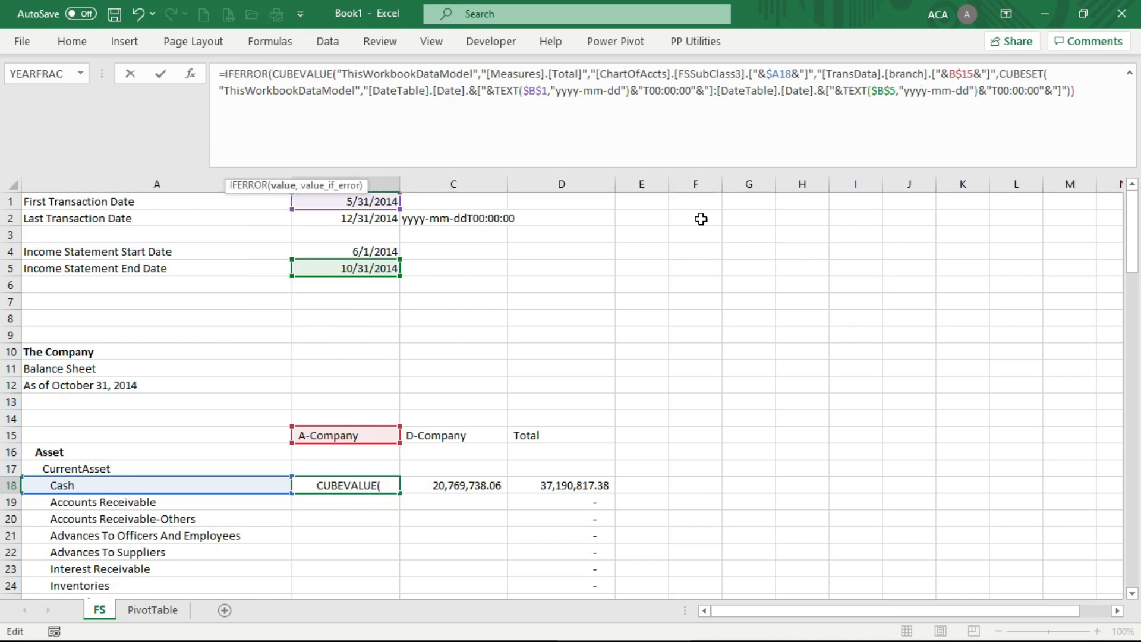
pyautogui.click(1101, 93)
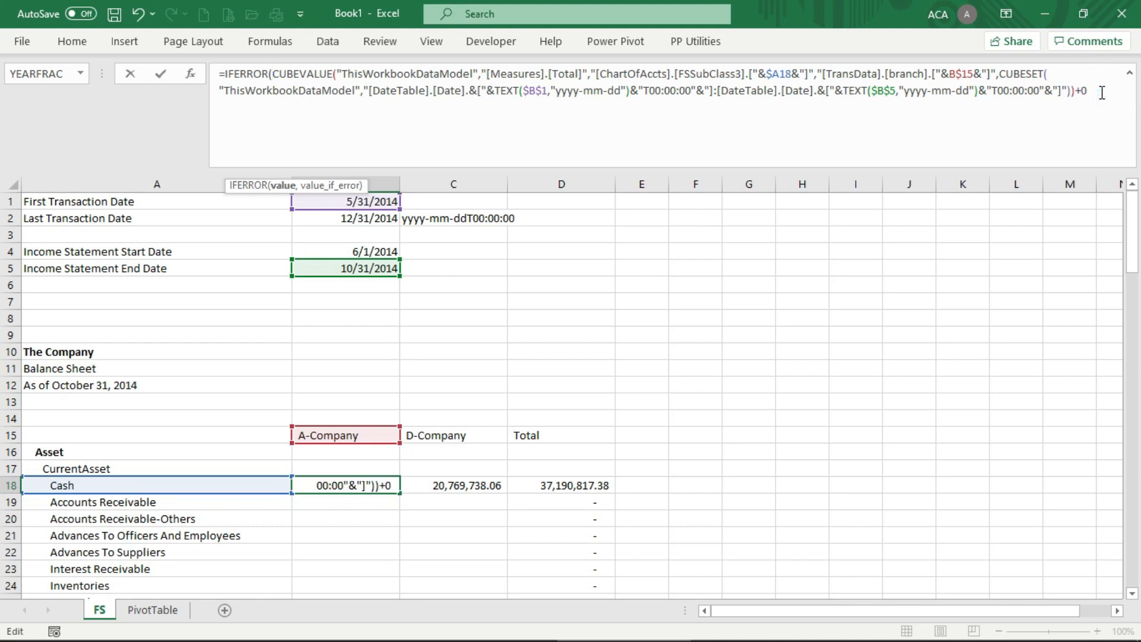
pyautogui.write(',0)')
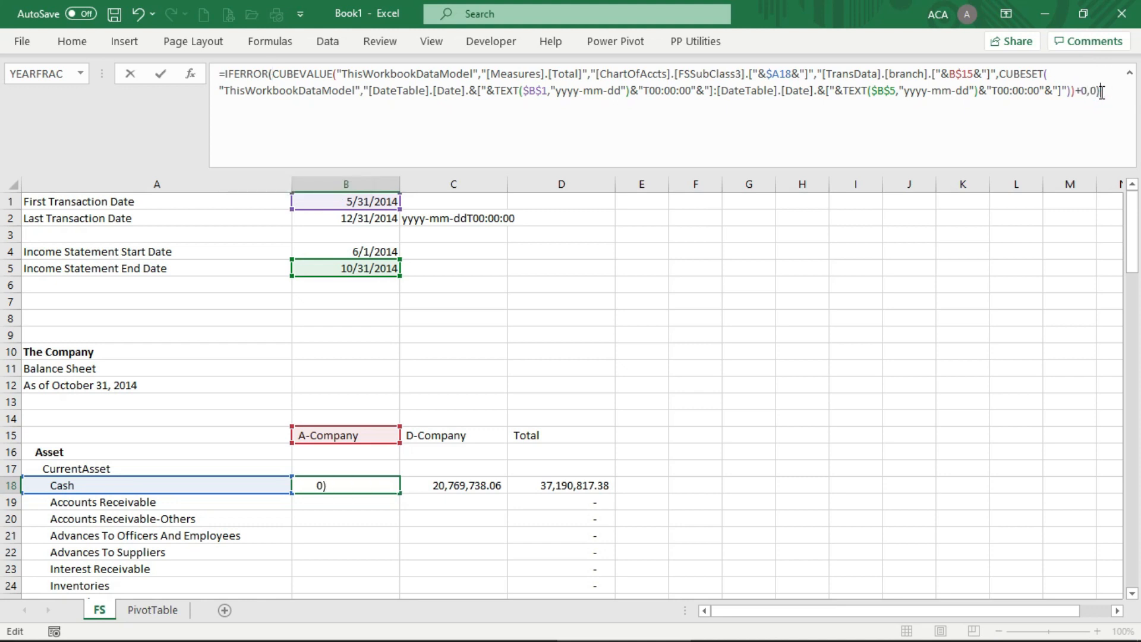
pyautogui.press('Return')
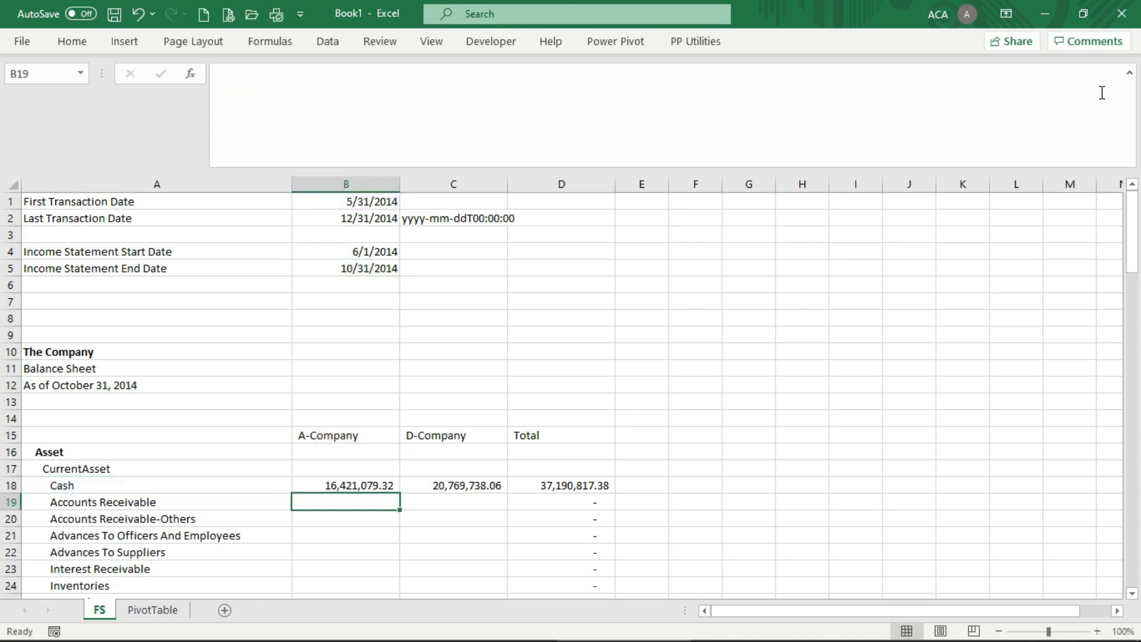
# Step: Copy B18's IFERROR formula to C18 for D-Company's Cash
pyautogui.press('Up')
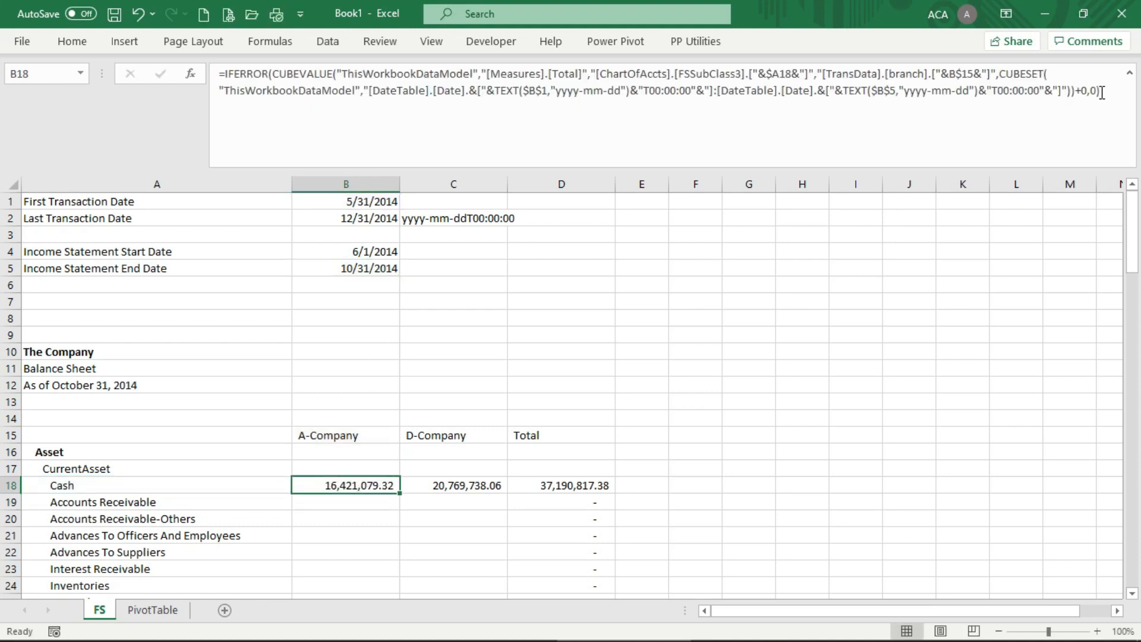
pyautogui.hotkey('ctrl', 'c')
pyautogui.press('Right')
pyautogui.press('Return')
pyautogui.press('Left')
pyautogui.press('Down')
pyautogui.press('Up')
pyautogui.press('Down')
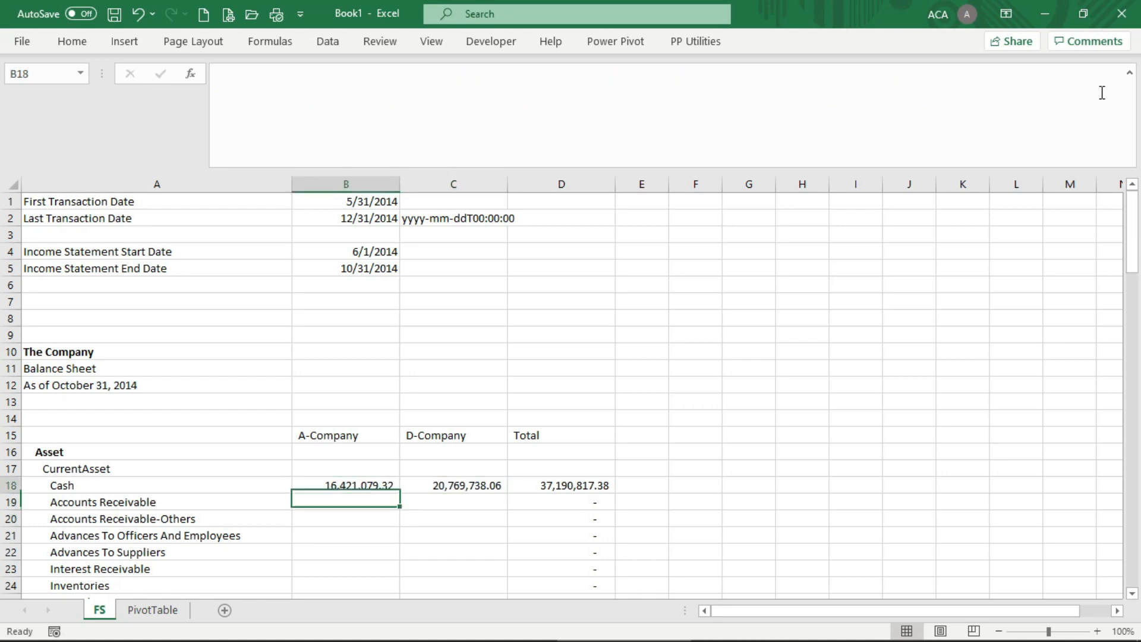
# Step: Copy the Cash formulas in B18:C18 down to the other current asset rows, 19 to 25
pyautogui.press('Up')
pyautogui.hotkey('shift', 'Right')
pyautogui.hotkey('ctrl', 'c')
pyautogui.press('Down')
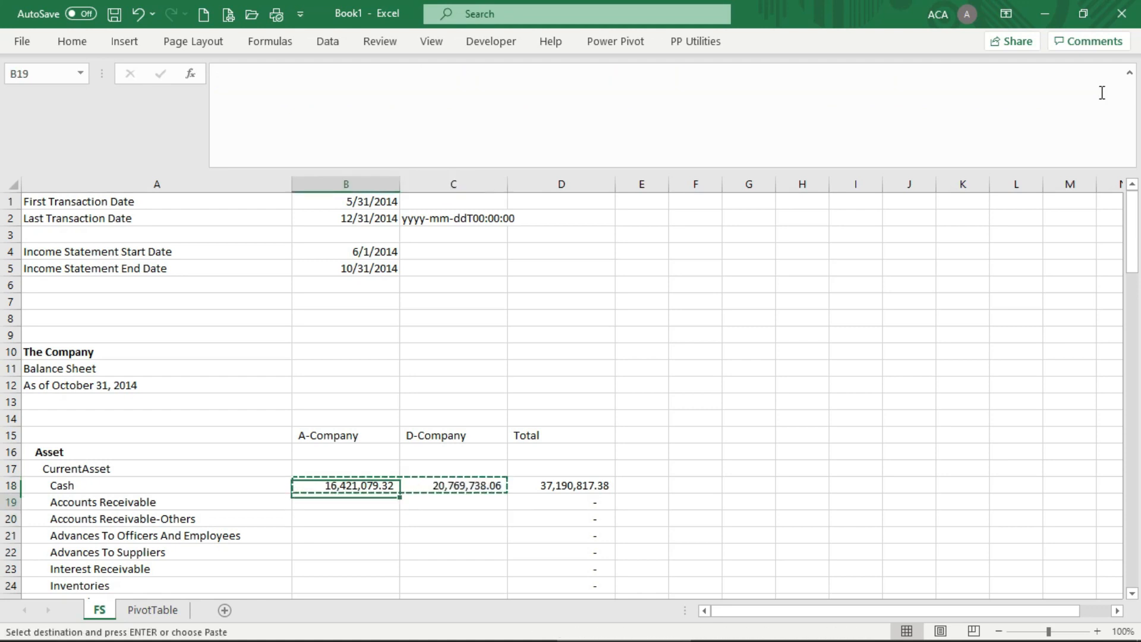
pyautogui.hotkey('shift', 'Down')
pyautogui.hotkey('shift', 'Down')
pyautogui.hotkey('shift', 'Down')
pyautogui.hotkey('shift', 'Down')
pyautogui.hotkey('shift', 'Down')
pyautogui.hotkey('shift', 'Down')
pyautogui.hotkey('shift', 'Down')
pyautogui.hotkey('shift', 'Down')
pyautogui.hotkey('shift', 'Down')
pyautogui.hotkey('shift', 'Down')
pyautogui.hotkey('shift', 'Down')
pyautogui.hotkey('shift', 'Down')
pyautogui.hotkey('shift', 'Down')
pyautogui.hotkey('shift', 'Down')
pyautogui.hotkey('shift', 'Down')
pyautogui.hotkey('shift', 'Down')
pyautogui.hotkey('shift', 'Down')
pyautogui.hotkey('shift', 'Up')
pyautogui.hotkey('shift', 'Up')
pyautogui.hotkey('shift', 'Up')
pyautogui.hotkey('shift', 'Up')
pyautogui.hotkey('shift', 'Up')
pyautogui.hotkey('shift', 'Up')
pyautogui.hotkey('shift', 'Up')
pyautogui.hotkey('shift', 'Up')
pyautogui.hotkey('shift', 'Up')
pyautogui.hotkey('shift', 'Up')
pyautogui.hotkey('shift', 'Up')
pyautogui.hotkey('shift', 'Up')
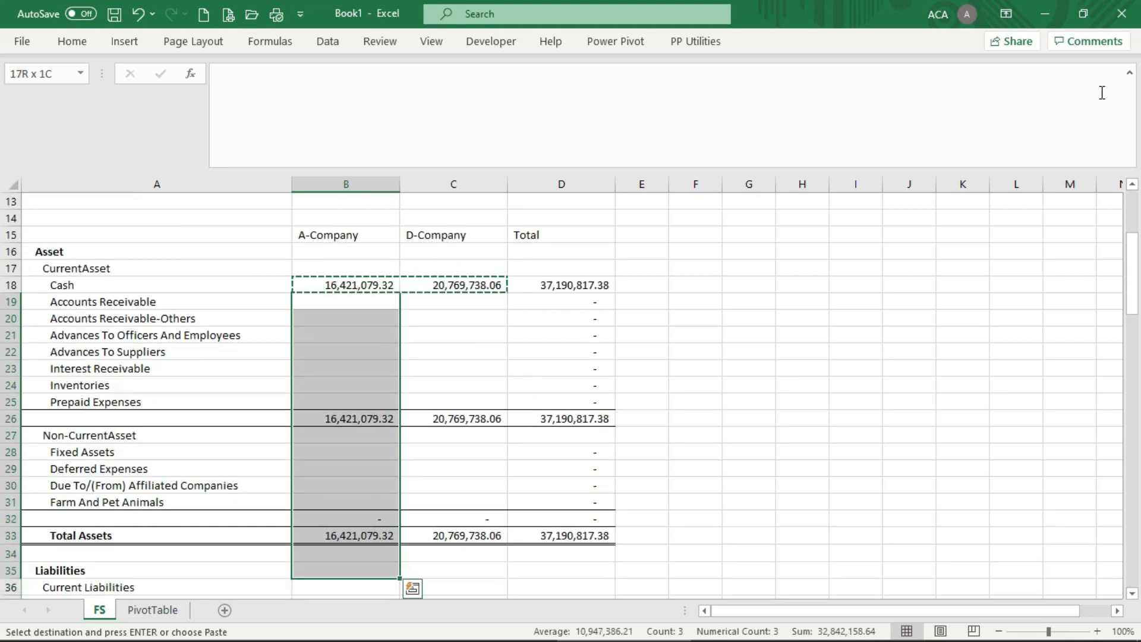
pyautogui.hotkey('shift', 'Down')
pyautogui.press('Return')
# Step: Copy the Prepaid Expenses formulas in B25:C25 to the non-current asset range B28:C31
pyautogui.press('Down')
pyautogui.press('Down')
pyautogui.press('Down')
pyautogui.press('Down')
pyautogui.press('Down')
pyautogui.press('Down')
pyautogui.hotkey('shift', 'Right')
pyautogui.hotkey('ctrl', 'c')
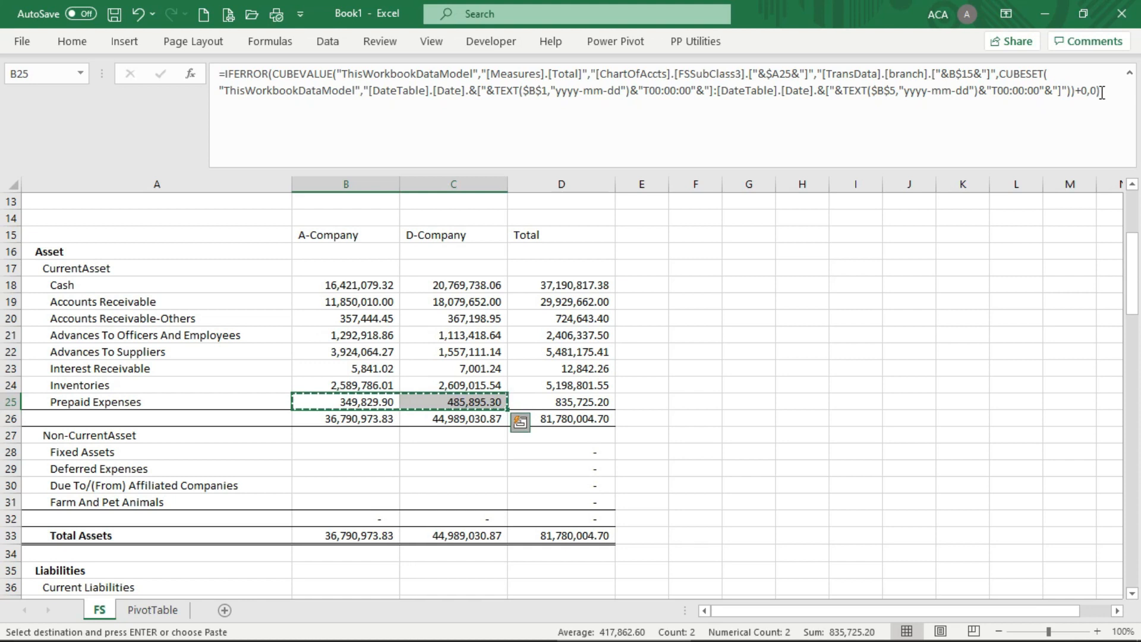
pyautogui.hotkey('ctrl', 'q')
pyautogui.press('Escape')
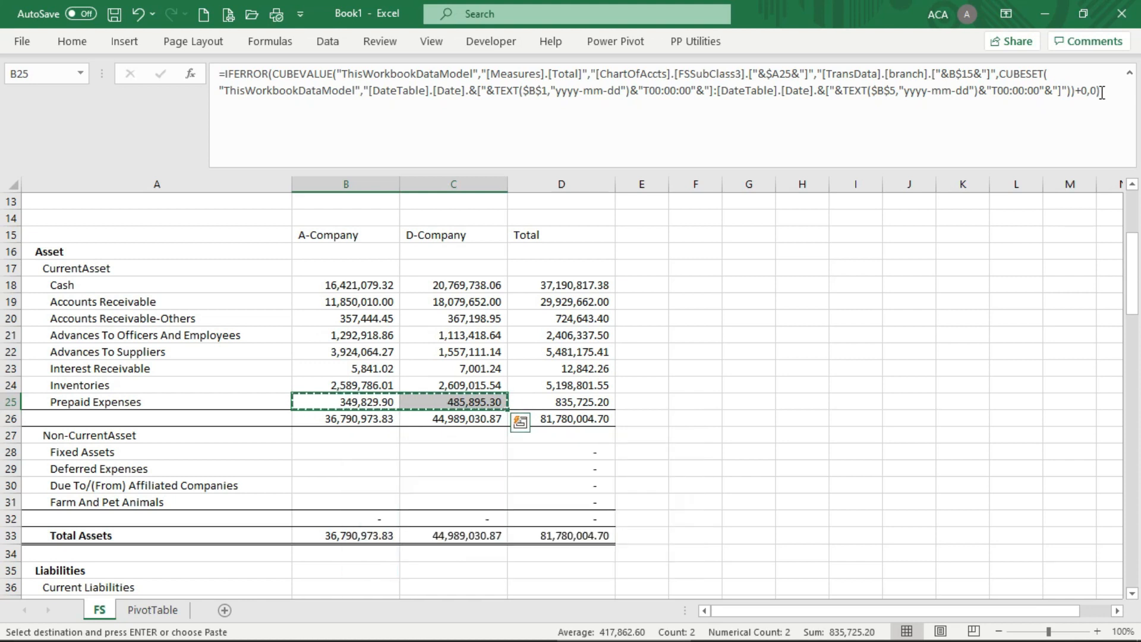
pyautogui.press('Down')
pyautogui.press('Down')
pyautogui.press('Down')
pyautogui.hotkey('shift', 'Down')
pyautogui.hotkey('shift', 'Down')
pyautogui.hotkey('shift', 'Down')
pyautogui.hotkey('shift', 'Right')
pyautogui.press('Return')
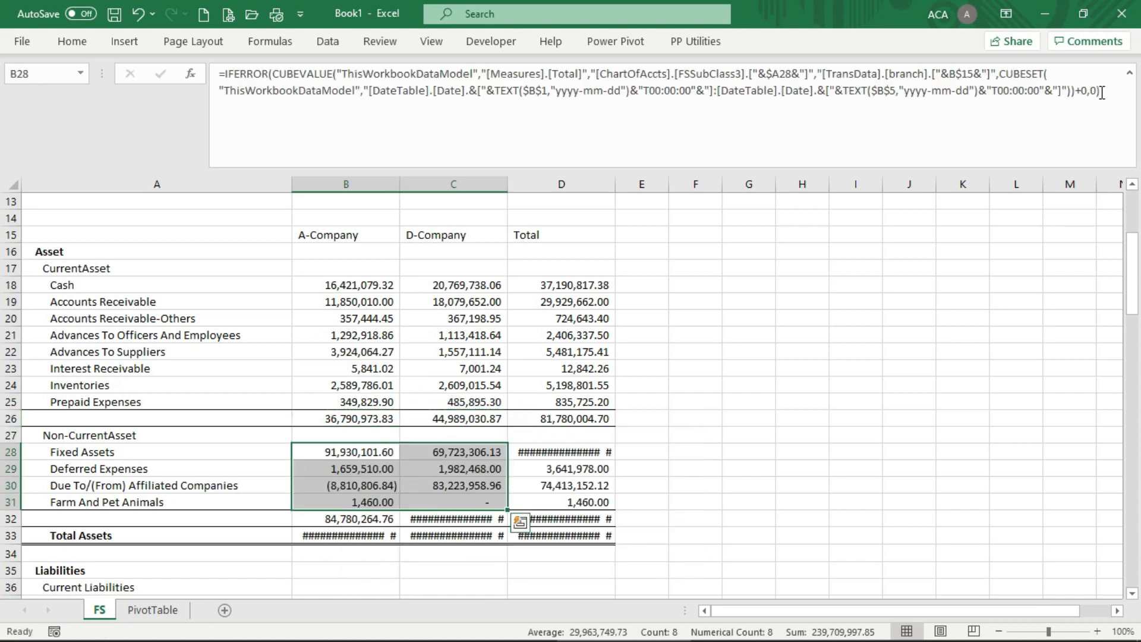
# Step: Widen columns B to D so that the large amounts fit in their cells
pyautogui.press('Down')
pyautogui.press('Down')
pyautogui.press('Down')
pyautogui.press('Down')
pyautogui.press('Down')
pyautogui.press('Down')
pyautogui.press('Down')
pyautogui.press('Down')
pyautogui.press('Down')
pyautogui.press('Down')
pyautogui.press('Down')
pyautogui.press('Down')
pyautogui.press('Down')
pyautogui.press('Down')
pyautogui.press('Down')
pyautogui.press('Down')
pyautogui.press('Up')
pyautogui.press('Up')
pyautogui.press('Up')
pyautogui.press('Up')
pyautogui.press('Up')
pyautogui.press('Up')
pyautogui.moveTo(346, 184); pyautogui.dragTo(676, 189)
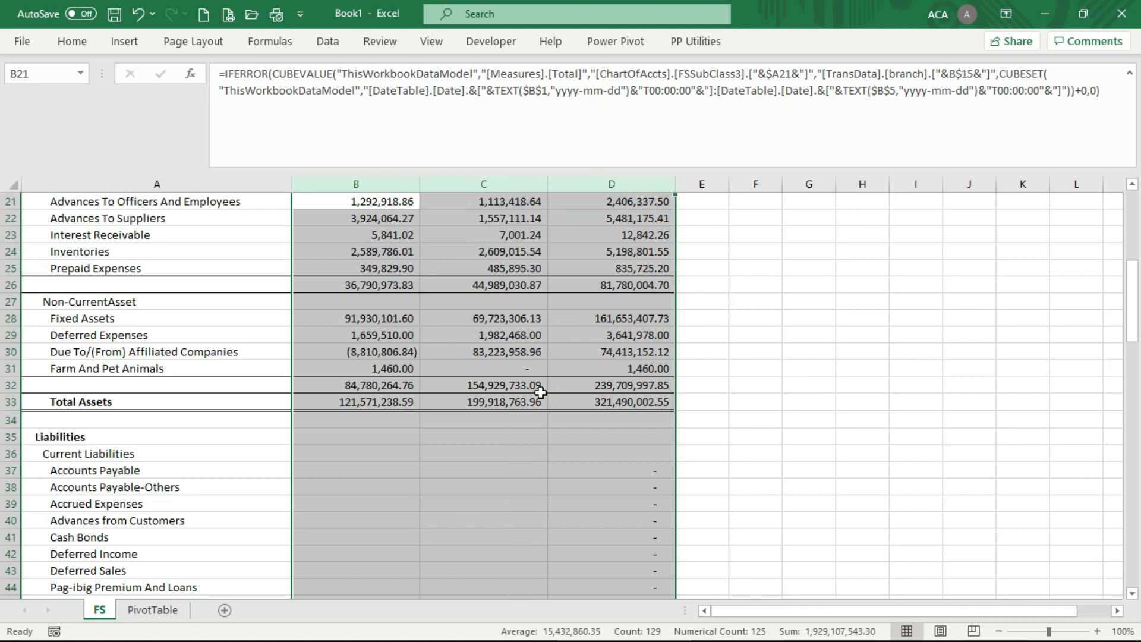
# Step: Copy the Fixed Assets formula in B28 to B37 for A-Company's Accounts Payable
pyautogui.click(497, 451)
pyautogui.click(412, 384)
pyautogui.click(368, 347)
pyautogui.press('Up')
pyautogui.press('Up')
pyautogui.hotkey('ctrl', 'c')
pyautogui.press('Down')
pyautogui.press('Down')
pyautogui.press('Down')
pyautogui.press('Down')
pyautogui.press('Down')
pyautogui.press('Down')
pyautogui.press('Down')
pyautogui.press('Down')
pyautogui.press('Down')
pyautogui.press('Down')
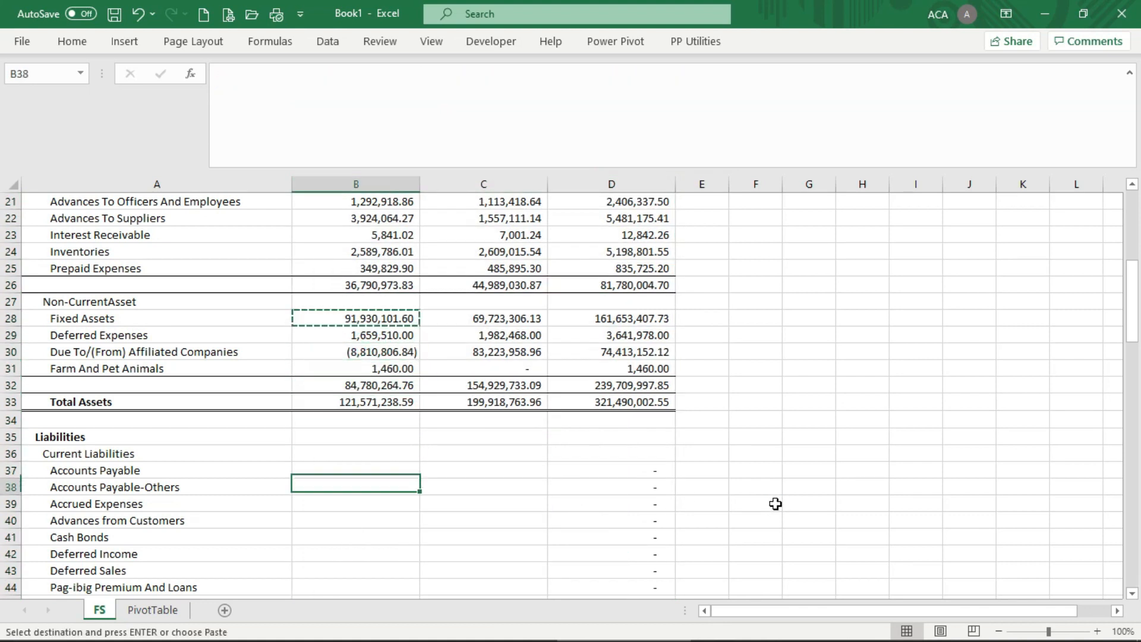
pyautogui.press('Up')
pyautogui.press('Return')
pyautogui.press('Down')
pyautogui.press('Up')
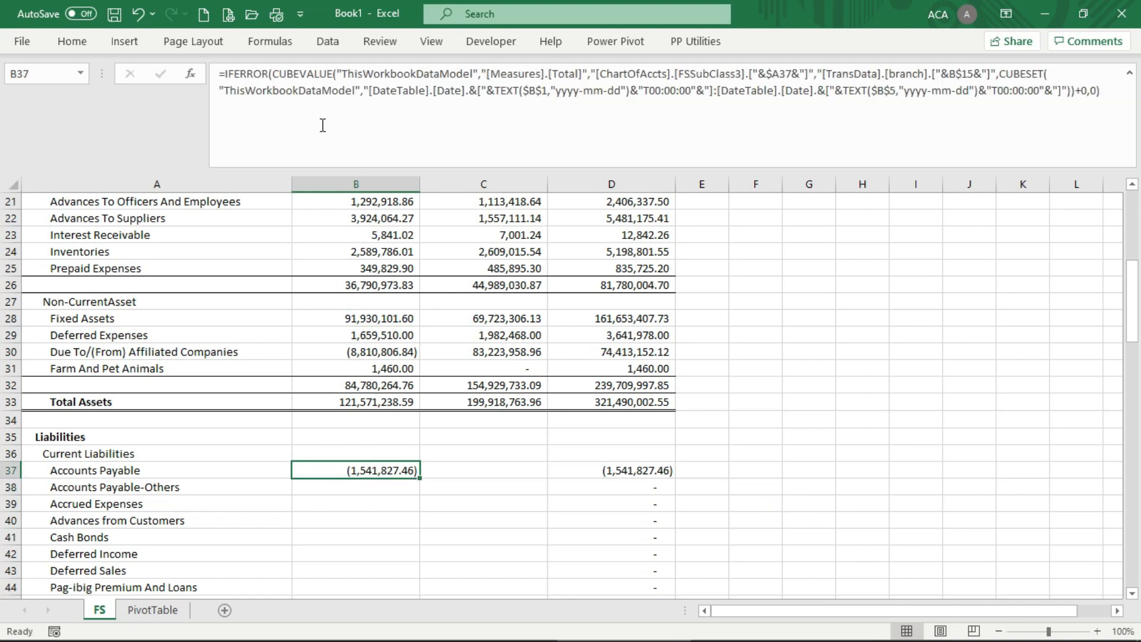
# Step: Put a minus sign before CUBEVALUE in B37's formula and copy the formula to C37 for D-Company
pyautogui.click(276, 74)
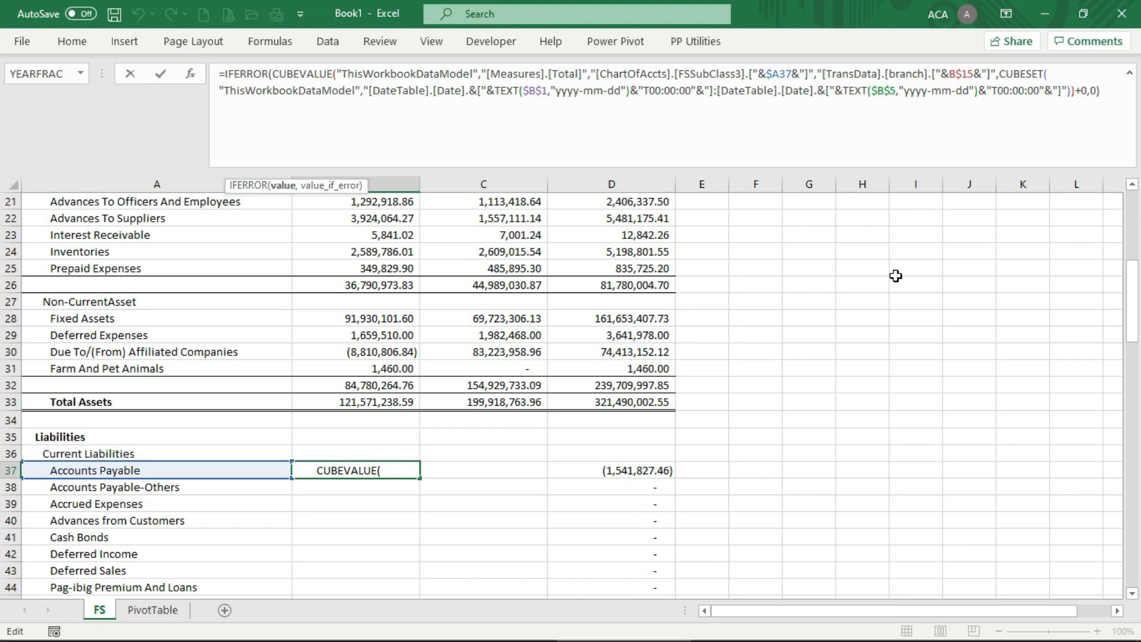
pyautogui.write('-')
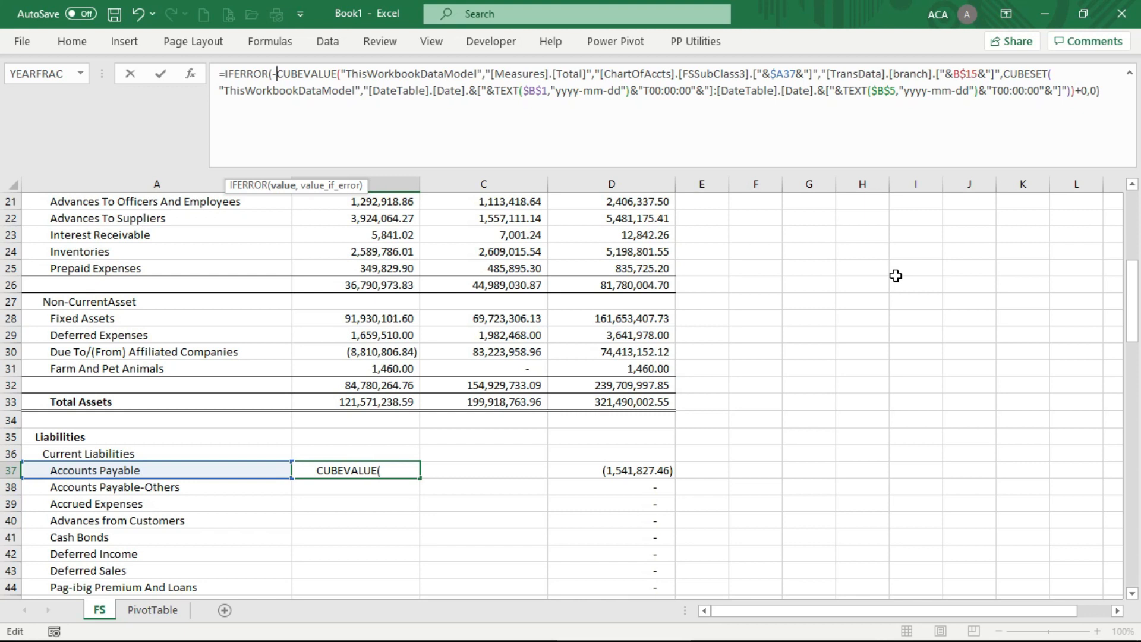
pyautogui.press('Return')
pyautogui.press('Up')
pyautogui.hotkey('ctrl', 'c')
pyautogui.press('Right')
pyautogui.press('Return')
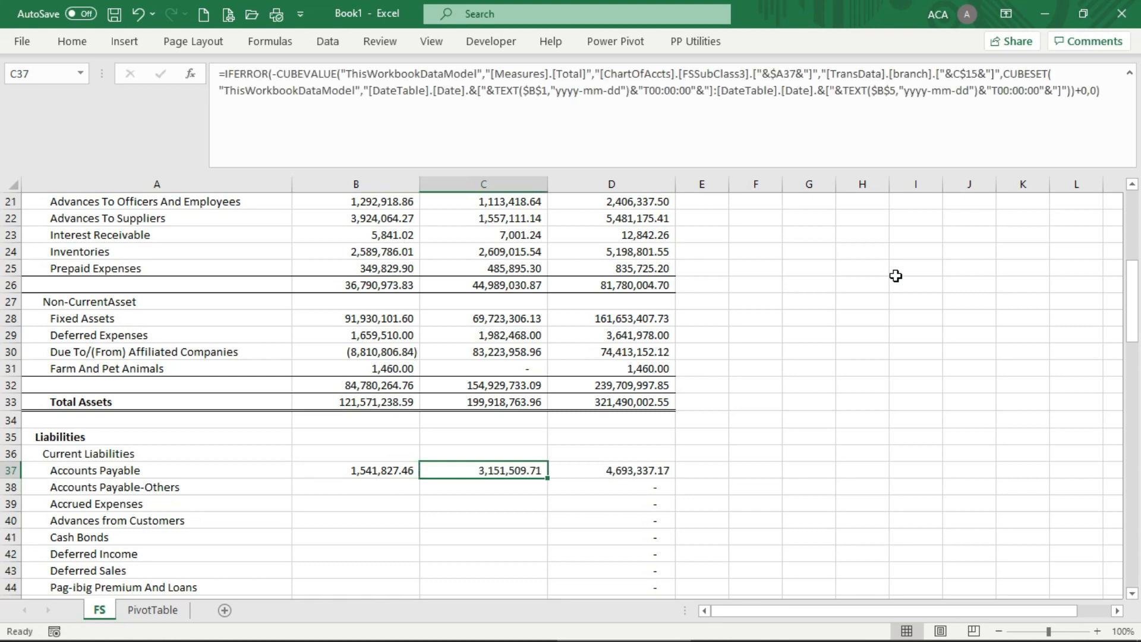
# Step: Copy the Accounts Payable formulas in B37:C37 to the remaining current liability rows B38:C51
pyautogui.press('Left')
pyautogui.hotkey('shift', 'Right')
pyautogui.hotkey('ctrl', 'c')
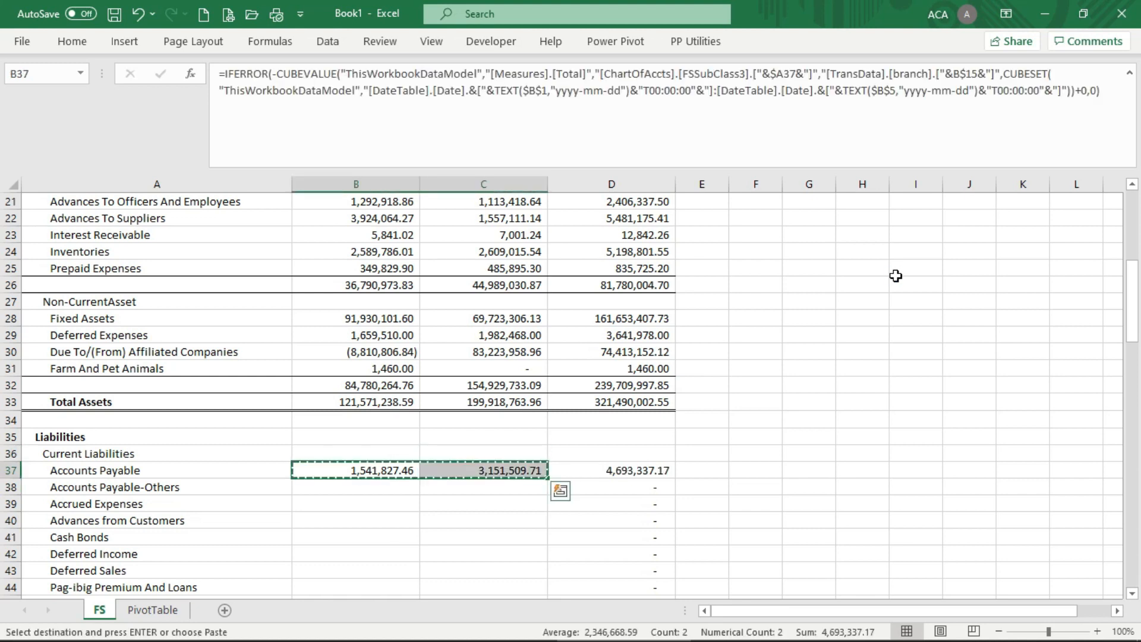
pyautogui.press('Down')
pyautogui.hotkey('shift', 'Down')
pyautogui.hotkey('shift', 'Down')
pyautogui.hotkey('shift', 'Down')
pyautogui.hotkey('shift', 'Down')
pyautogui.hotkey('shift', 'Down')
pyautogui.hotkey('shift', 'Down')
pyautogui.hotkey('shift', 'Down')
pyautogui.hotkey('shift', 'Down')
pyautogui.hotkey('shift', 'Down')
pyautogui.hotkey('shift', 'Down')
pyautogui.hotkey('shift', 'Down')
pyautogui.hotkey('shift', 'Down')
pyautogui.hotkey('shift', 'Down')
pyautogui.hotkey('shift', 'Down')
pyautogui.hotkey('shift', 'Down')
pyautogui.hotkey('shift', 'Down')
pyautogui.hotkey('shift', 'Down')
pyautogui.hotkey('shift', 'Down')
pyautogui.hotkey('shift', 'Down')
pyautogui.hotkey('shift', 'Down')
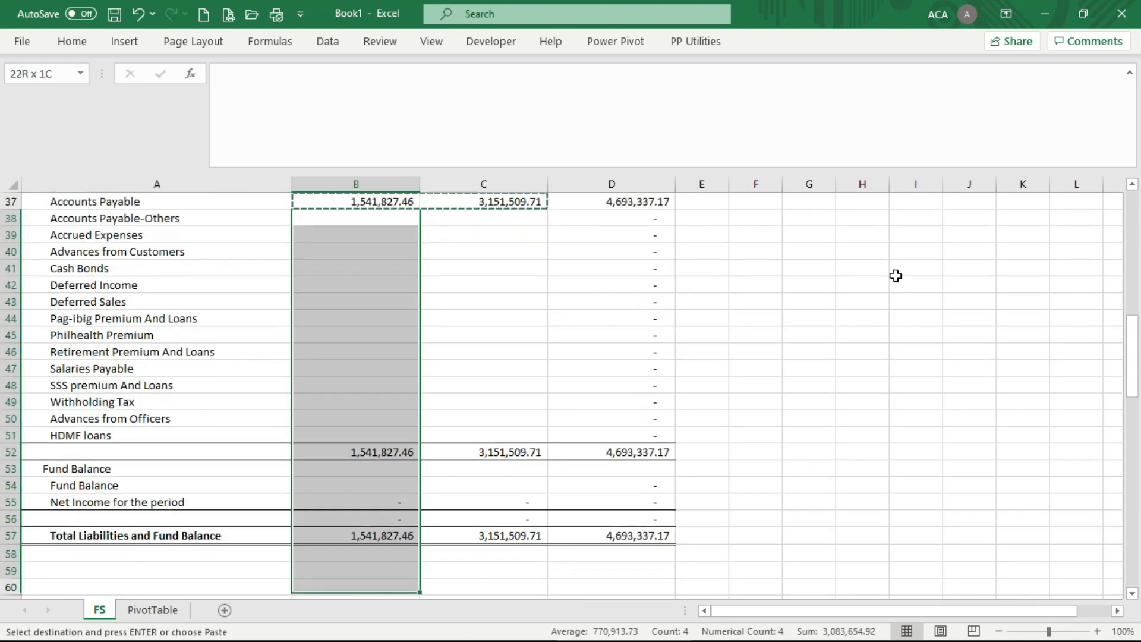
pyautogui.hotkey('shift', 'Up')
pyautogui.hotkey('shift', 'Up')
pyautogui.hotkey('shift', 'Up')
pyautogui.hotkey('shift', 'Up')
pyautogui.hotkey('shift', 'Up')
pyautogui.hotkey('shift', 'Up')
pyautogui.hotkey('shift', 'Up')
pyautogui.hotkey('shift', 'Up')
pyautogui.hotkey('ctrl', 'v')
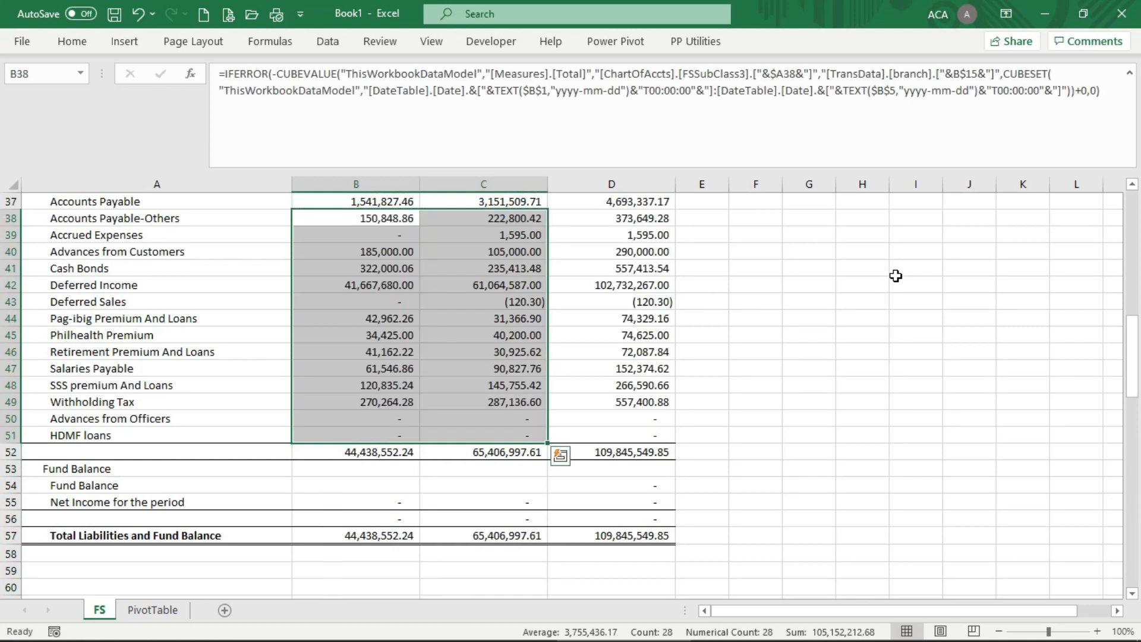
pyautogui.press('Escape')
# Step: Copy the HDMF loans formulas in B51:C51 to the Fund Balance cells B54:C54
pyautogui.press('Down')
pyautogui.press('Down')
pyautogui.press('Down')
pyautogui.press('Down')
pyautogui.press('Down')
pyautogui.press('Down')
pyautogui.press('Down')
pyautogui.press('Down')
pyautogui.press('Down')
pyautogui.press('Down')
pyautogui.press('Down')
pyautogui.press('Down')
pyautogui.press('Down')
pyautogui.press('Down')
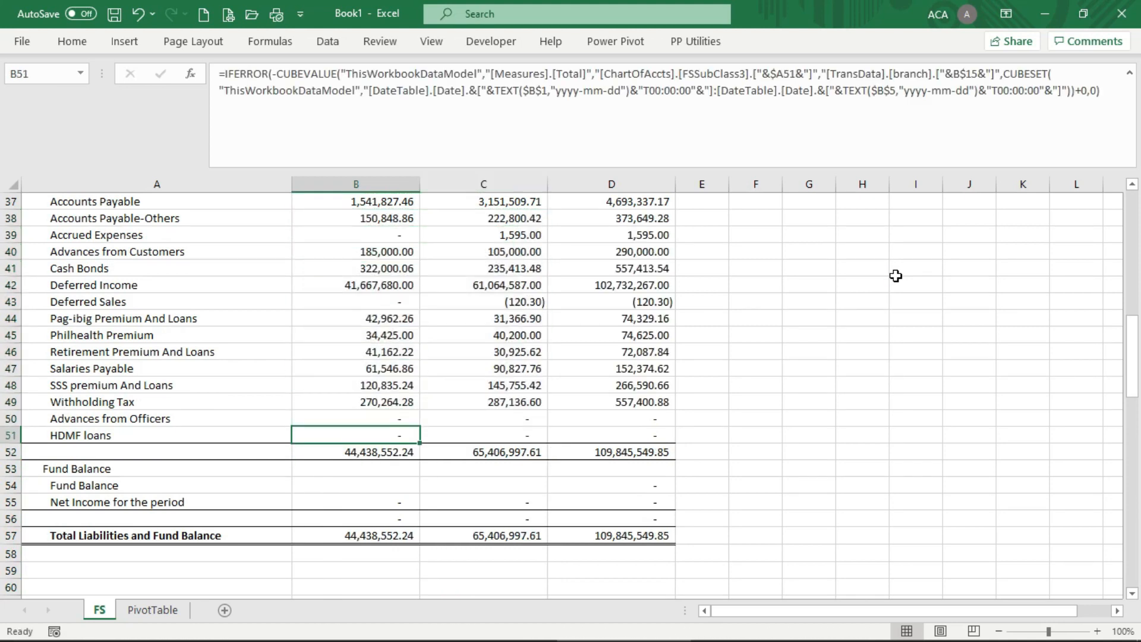
pyautogui.hotkey('shift', 'Right')
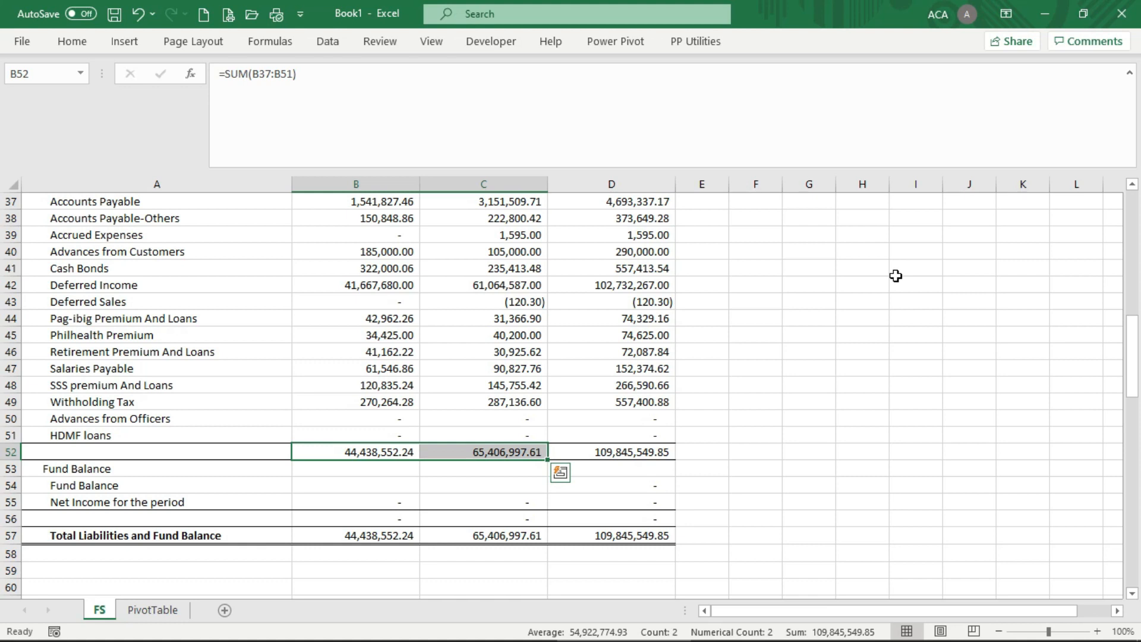
pyautogui.press('Up')
pyautogui.hotkey('shift', 'Right')
pyautogui.hotkey('ctrl', 'c')
pyautogui.press('Down')
pyautogui.press('Down')
pyautogui.press('Down')
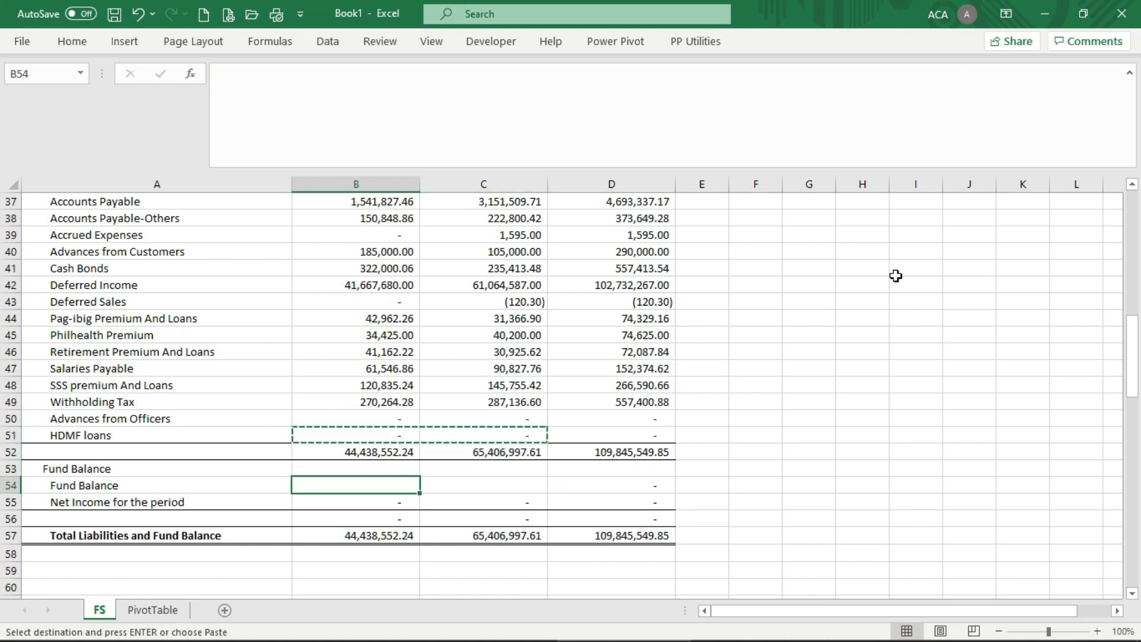
pyautogui.hotkey('shift', 'Right')
pyautogui.press('Return')
pyautogui.press('Down')
pyautogui.press('Down')
pyautogui.press('Up')
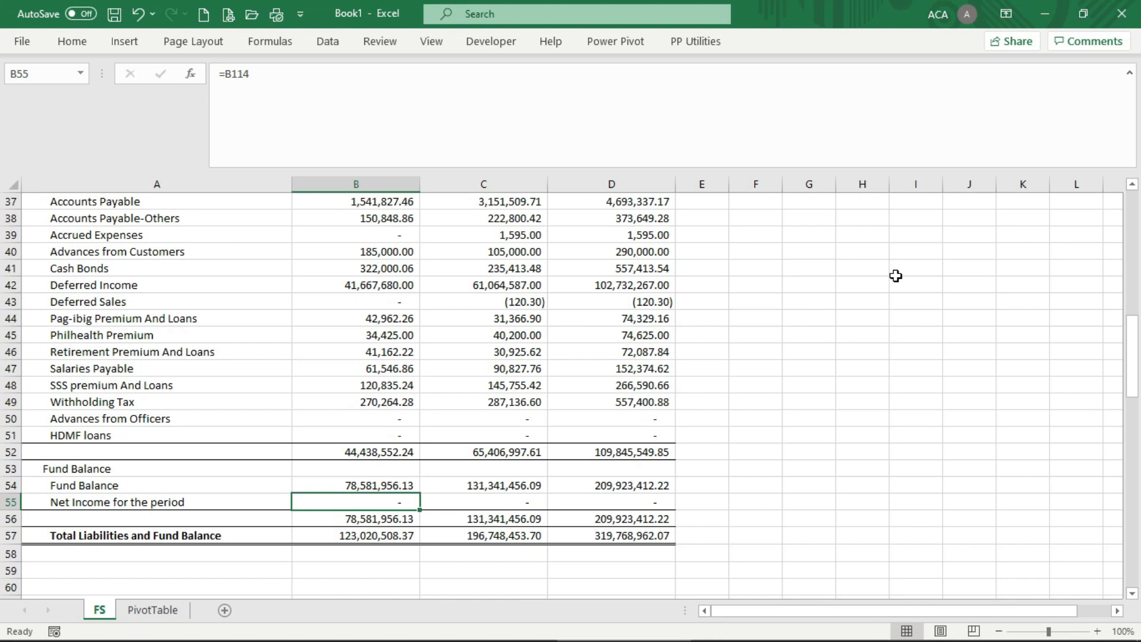
# Step: Copy the Fund Balance formula in B54 to B69 for Service Fee in the income statement
pyautogui.press('Up')
pyautogui.hotkey('ctrl', 'c')
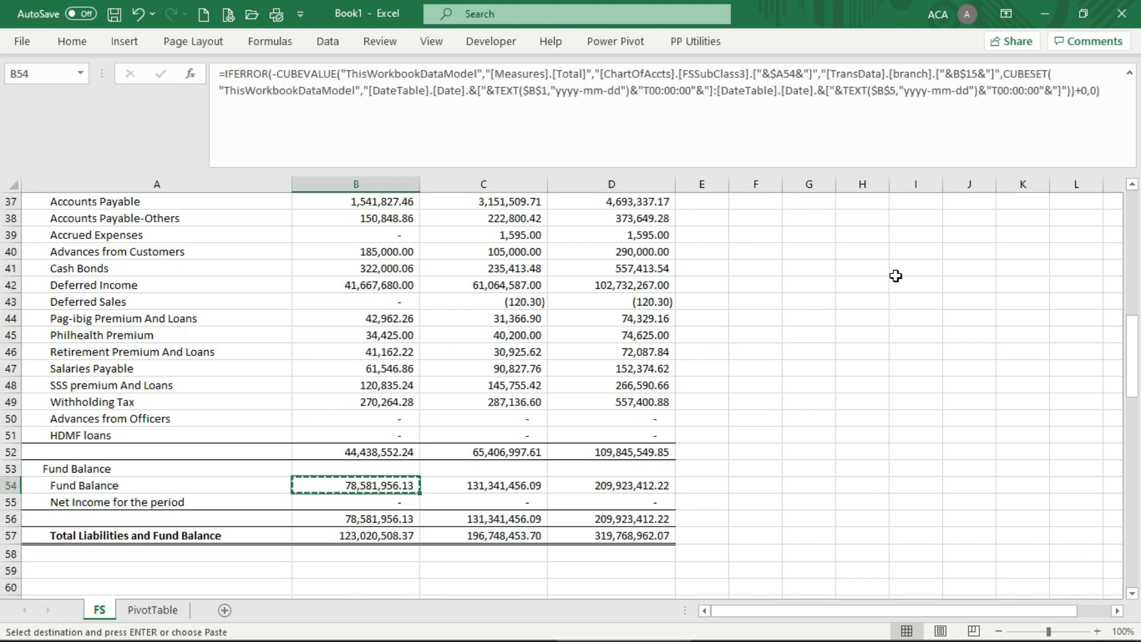
pyautogui.press('Down')
pyautogui.press('Down')
pyautogui.press('Down')
pyautogui.press('Down')
pyautogui.press('Down')
pyautogui.press('Down')
pyautogui.press('Down')
pyautogui.press('Down')
pyautogui.press('Down')
pyautogui.press('Down')
pyautogui.press('Down')
pyautogui.press('Down')
pyautogui.press('Down')
pyautogui.press('Down')
pyautogui.press('Down')
pyautogui.press('Down')
pyautogui.press('Down')
pyautogui.press('Down')
pyautogui.press('Down')
pyautogui.press('Down')
pyautogui.press('Up')
pyautogui.press('Up')
pyautogui.press('Up')
pyautogui.press('Up')
pyautogui.press('Up')
pyautogui.press('Up')
pyautogui.press('Up')
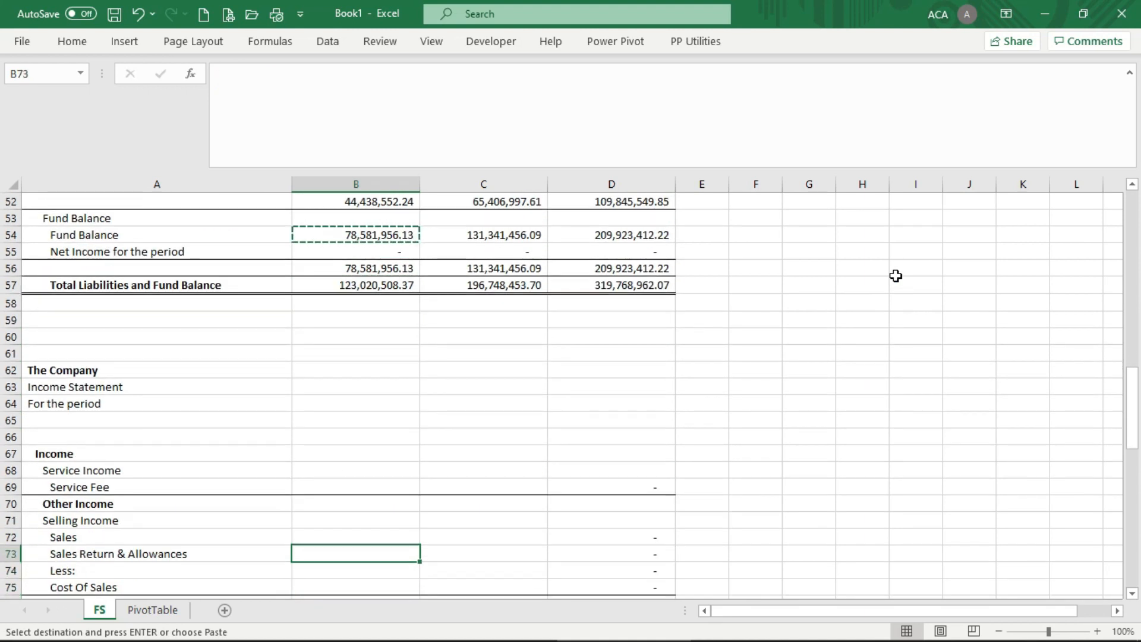
pyautogui.press('Down')
pyautogui.press('Return')
pyautogui.press('Down')
pyautogui.press('Up')
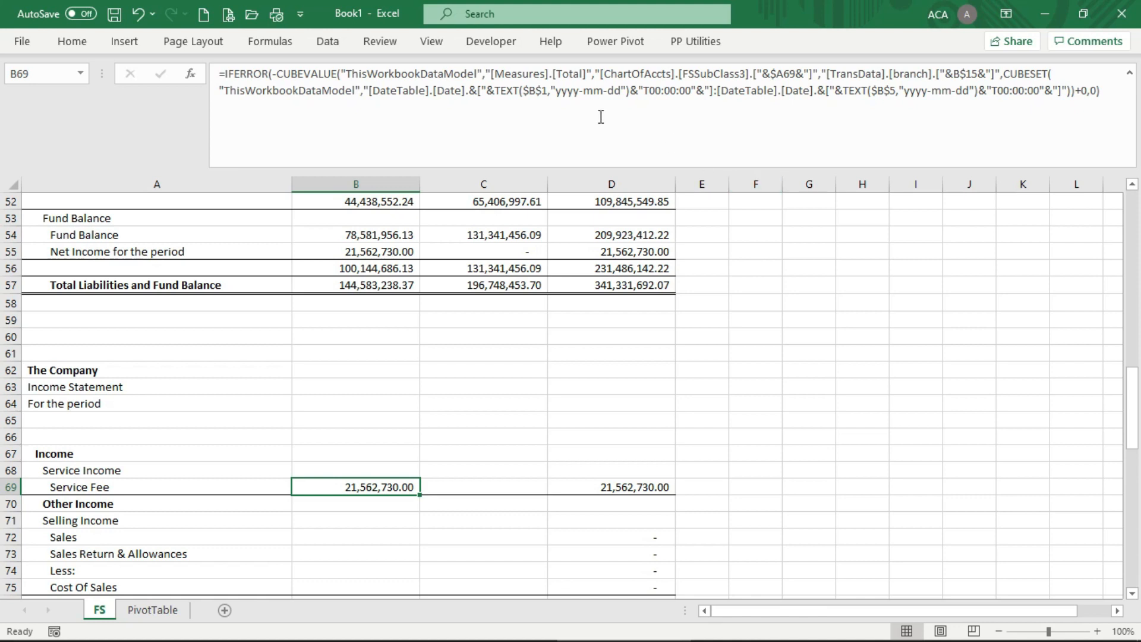
# Step: Change the start date reference in B69's Service Fee formula to $B$4 and copy the formula to C69
pyautogui.moveTo(542, 91); pyautogui.dragTo(552, 95)
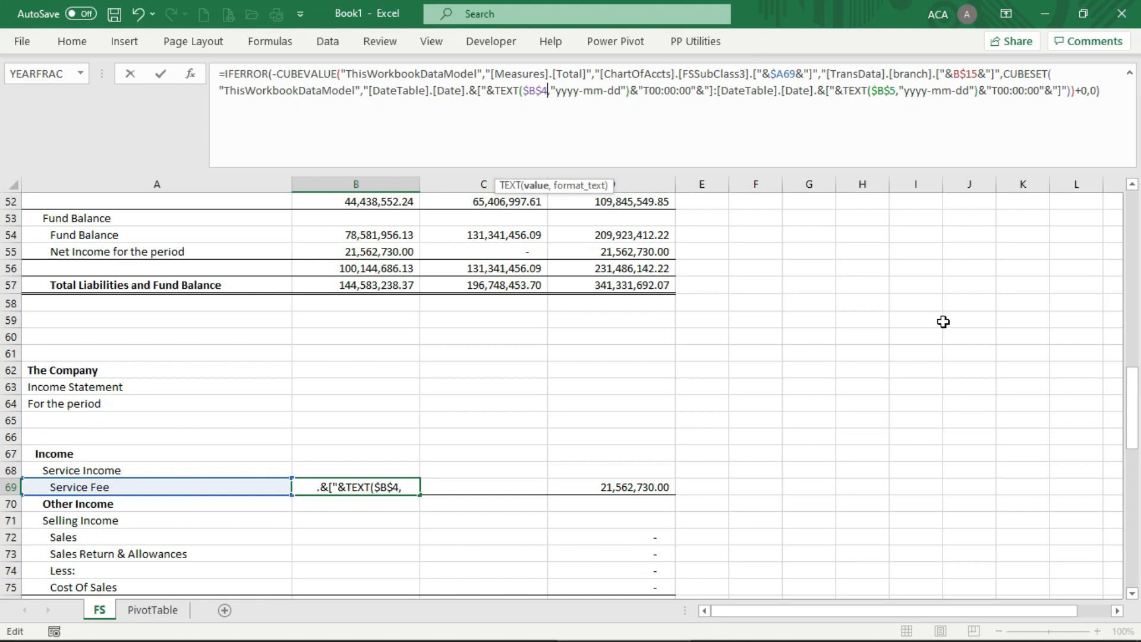
pyautogui.press('Return')
pyautogui.press('Up')
pyautogui.hotkey('ctrl', 'c')
pyautogui.press('Right')
pyautogui.press('Return')
pyautogui.press('Left')
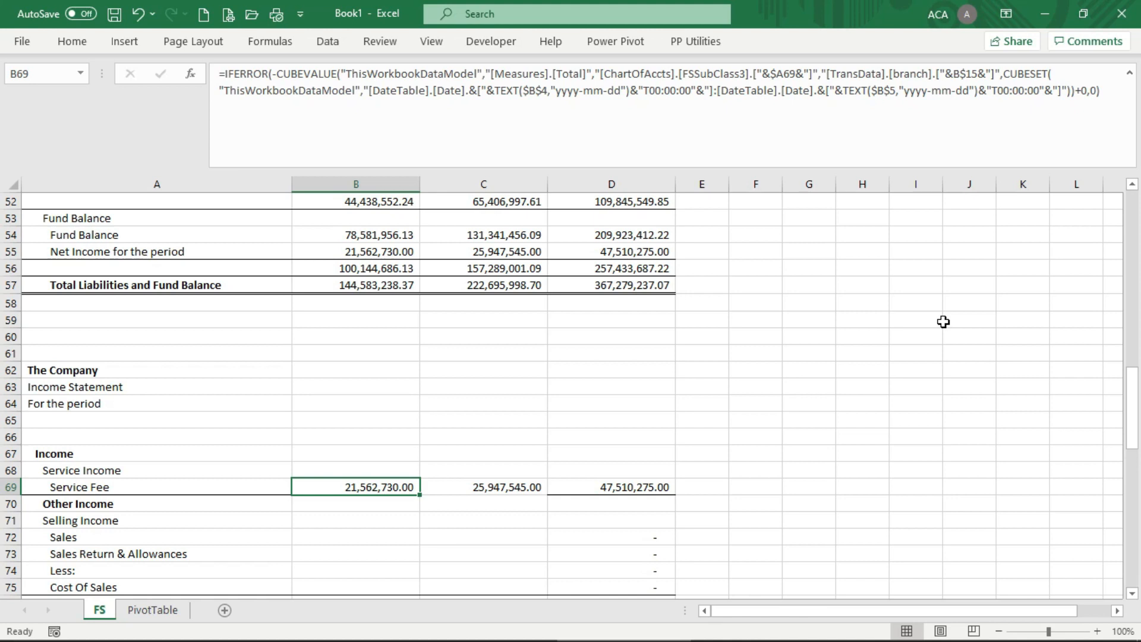
# Step: Copy the Service Fee formulas in B69:C69 to the Sales and Sales Return & Allowances rows B72:C73
pyautogui.hotkey('shift', 'Right')
pyautogui.hotkey('ctrl', 'c')
pyautogui.press('Down')
pyautogui.press('Down')
pyautogui.press('Down')
pyautogui.hotkey('shift', 'Down')
pyautogui.press('Return')
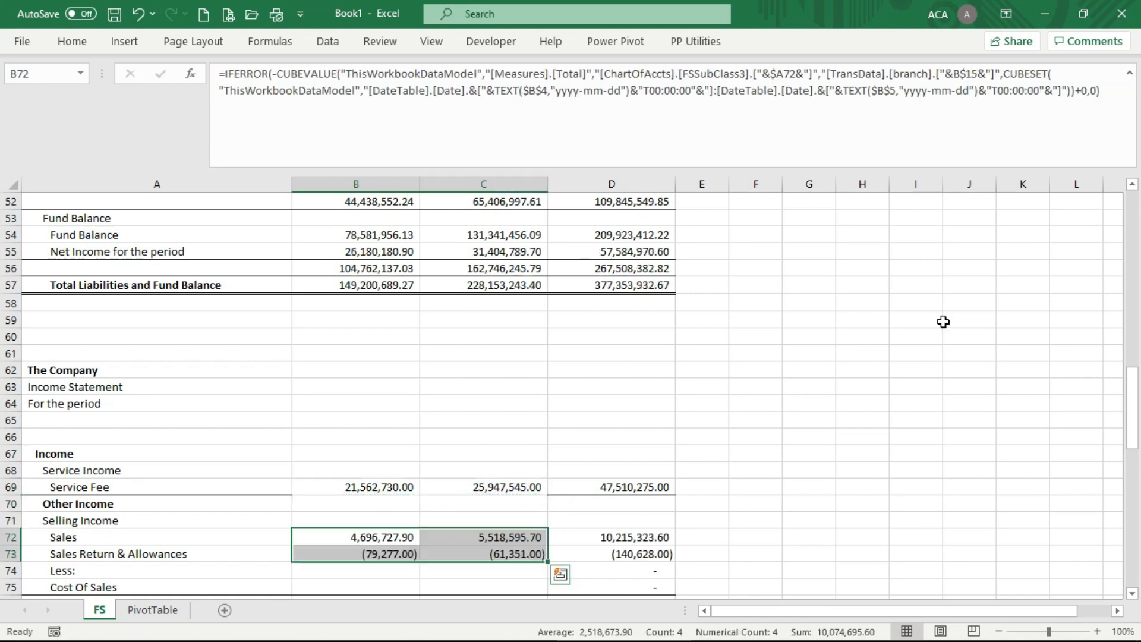
# Step: Copy the Sales Return & Allowances formula in B73 to B75 for Cost Of Sales
pyautogui.press('Down')
pyautogui.press('Down')
pyautogui.press('Down')
pyautogui.press('Up')
pyautogui.press('Up')
pyautogui.press('Up')
pyautogui.press('Down')
pyautogui.press('Down')
pyautogui.press('Down')
pyautogui.press('Down')
pyautogui.press('Down')
pyautogui.press('Down')
pyautogui.press('Down')
pyautogui.press('Down')
pyautogui.press('Down')
pyautogui.press('Down')
pyautogui.press('Down')
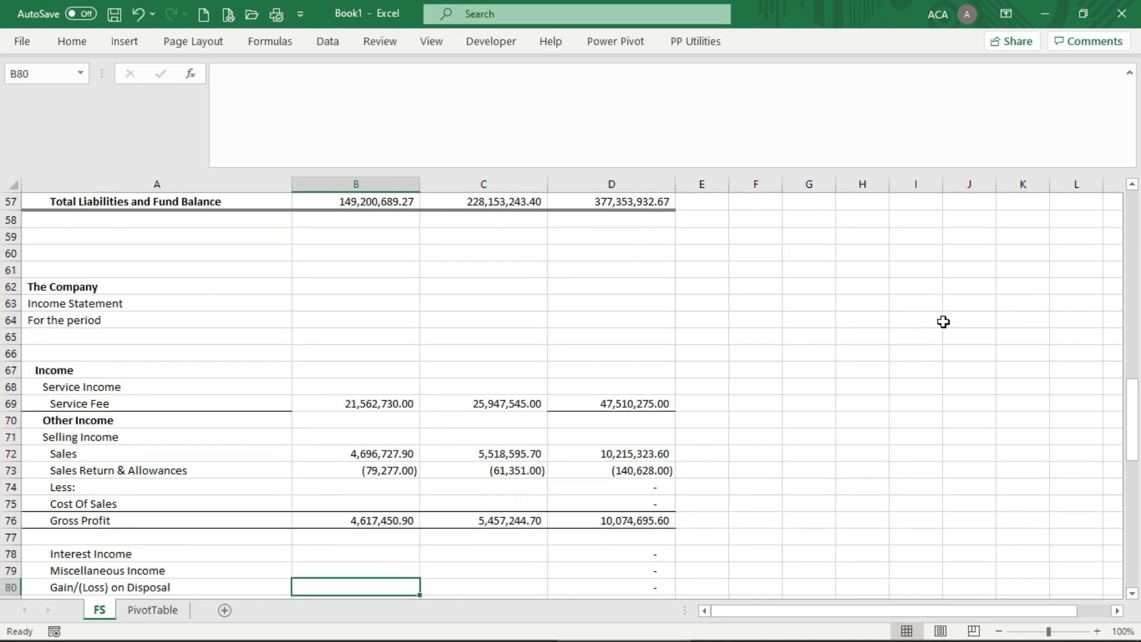
pyautogui.press('Up')
pyautogui.press('Up')
pyautogui.press('Up')
pyautogui.press('Up')
pyautogui.press('Up')
pyautogui.press('Up')
pyautogui.press('Up')
pyautogui.press('Up')
pyautogui.press('Up')
pyautogui.press('Up')
pyautogui.press('Up')
pyautogui.press('Down')
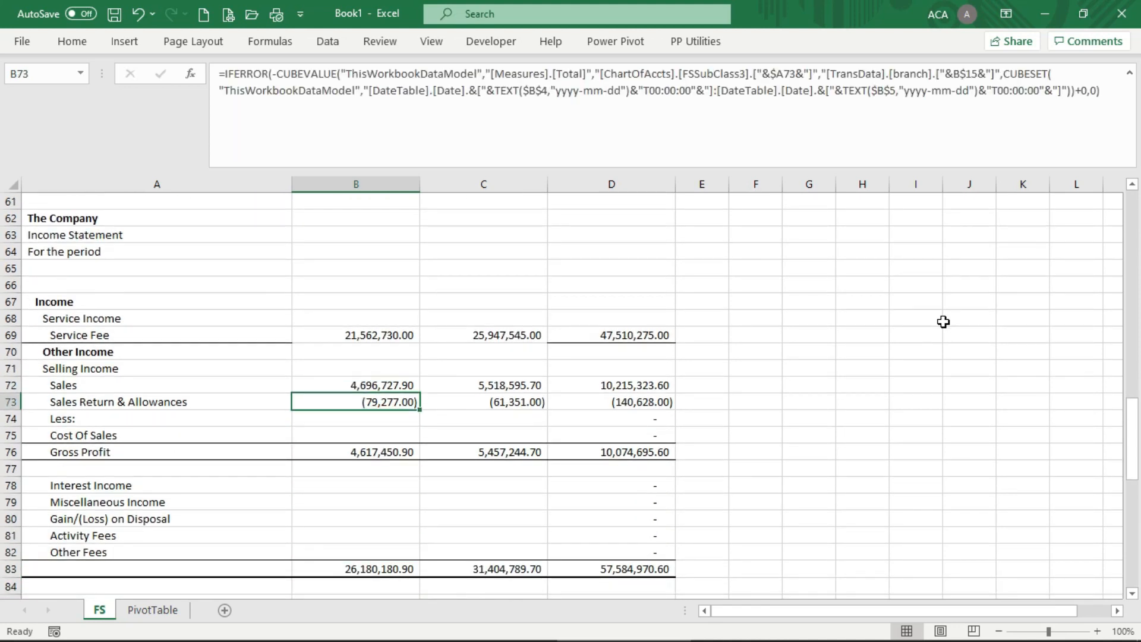
pyautogui.hotkey('ctrl', 'c')
pyautogui.press('Down')
pyautogui.press('Down')
pyautogui.press('Return')
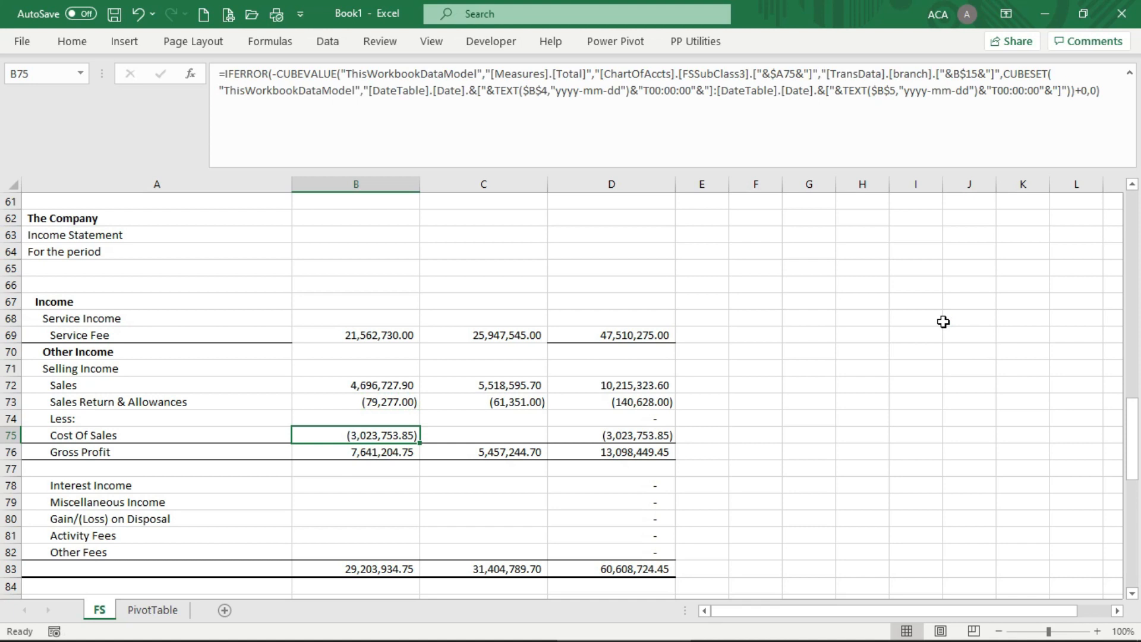
# Step: Remove the minus sign before CUBEVALUE in B75's Cost Of Sales formula, copy the formula to C75 and select B75:C75
pyautogui.click(269, 73)
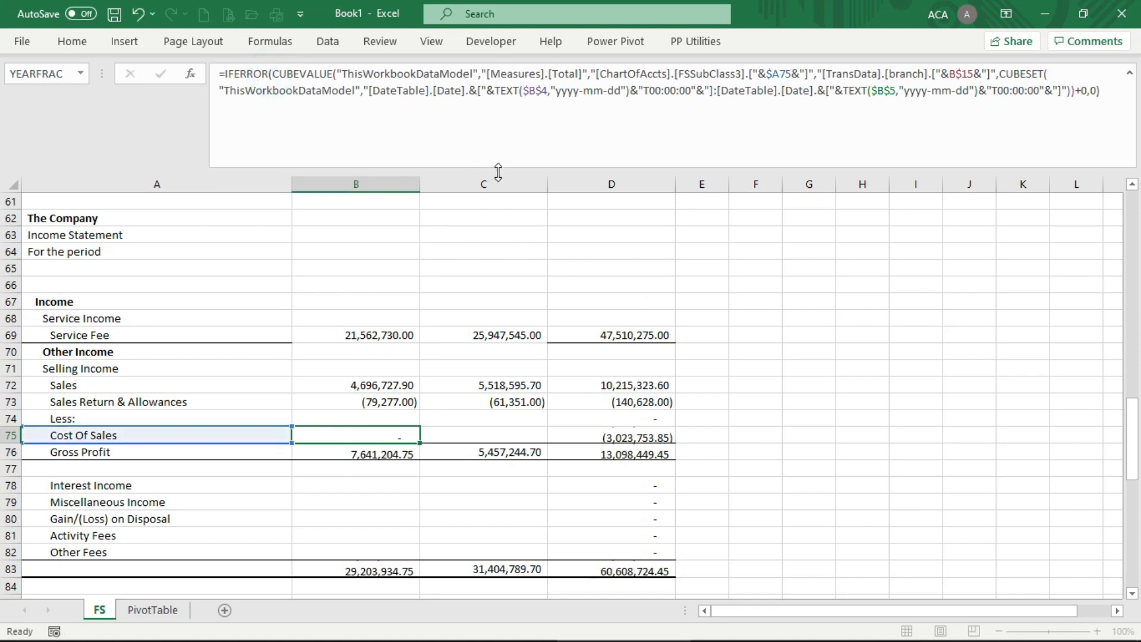
pyautogui.press('Up')
pyautogui.hotkey('ctrl', 'c')
pyautogui.press('Right')
pyautogui.press('Return')
pyautogui.press('Down')
pyautogui.press('Up')
pyautogui.press('Up')
pyautogui.press('Left')
pyautogui.press('Down')
pyautogui.hotkey('shift', 'Right')
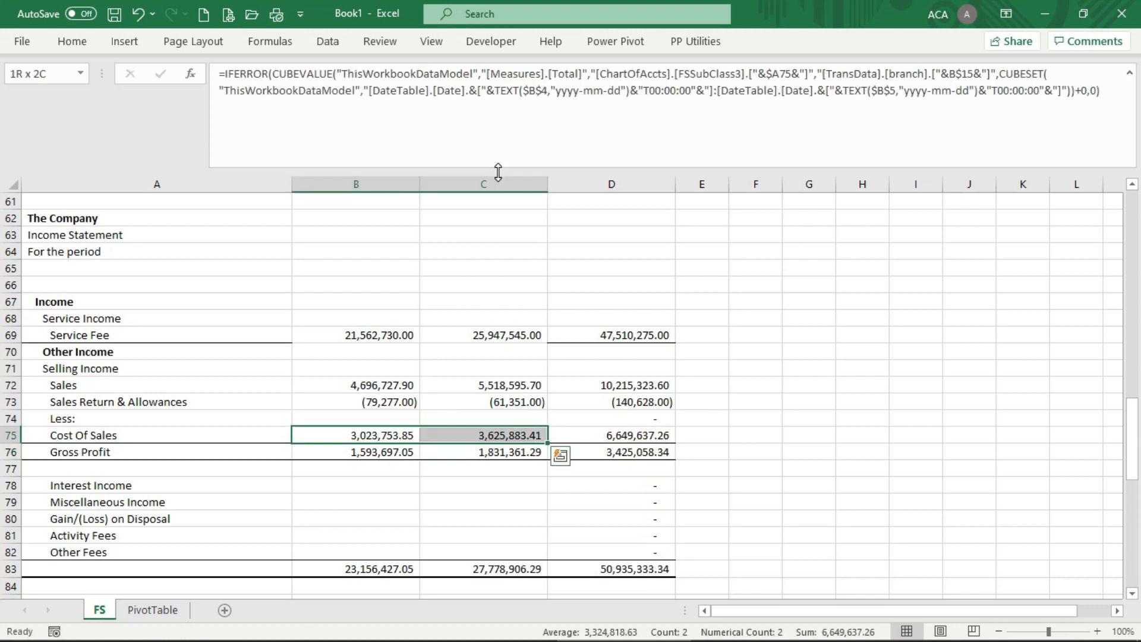
# Step: Copy the Sales formulas in B72:C72 to the Interest Income through Other Fees rows, B78:C82
pyautogui.hotkey('ctrl', 'c')
pyautogui.press('Down')
pyautogui.press('Down')
pyautogui.press('Down')
pyautogui.press('Up')
pyautogui.press('Up')
pyautogui.press('Up')
pyautogui.press('Up')
pyautogui.press('Up')
pyautogui.press('Up')
pyautogui.hotkey('shift', 'Right')
pyautogui.hotkey('ctrl', 'c')
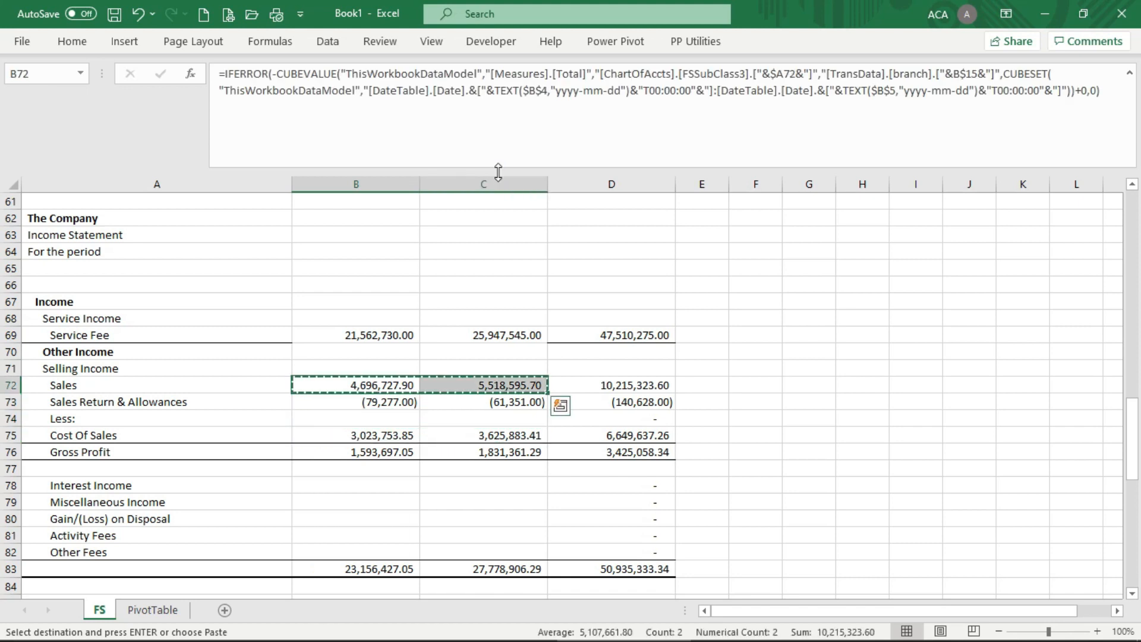
pyautogui.press('Down')
pyautogui.press('Down')
pyautogui.press('Down')
pyautogui.press('Down')
pyautogui.press('Down')
pyautogui.press('Down')
pyautogui.hotkey('shift', 'Down')
pyautogui.hotkey('shift', 'Down')
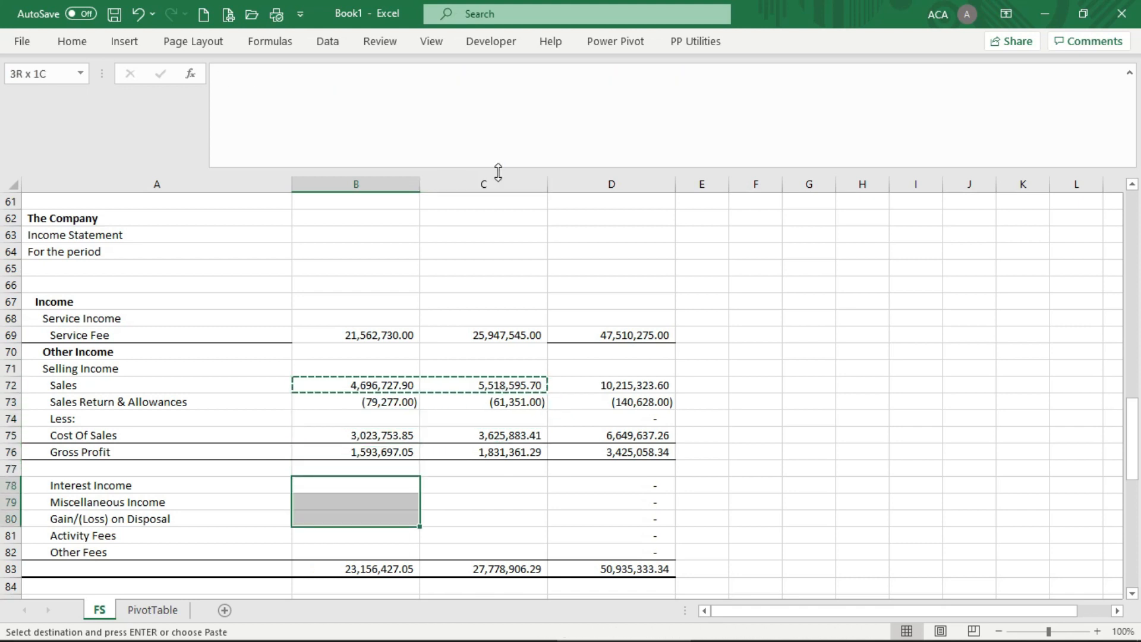
pyautogui.hotkey('shift', 'Down')
pyautogui.hotkey('shift', 'Down')
pyautogui.hotkey('ctrl', 'v')
pyautogui.press('Escape')
# Step: Copy the Cost Of Sales formulas in B75:C75 to all operating expense rows, B87:C112, from Bank & Credit Card Collection Charges to Seminars & Training
pyautogui.press('Up')
pyautogui.press('Up')
pyautogui.press('Up')
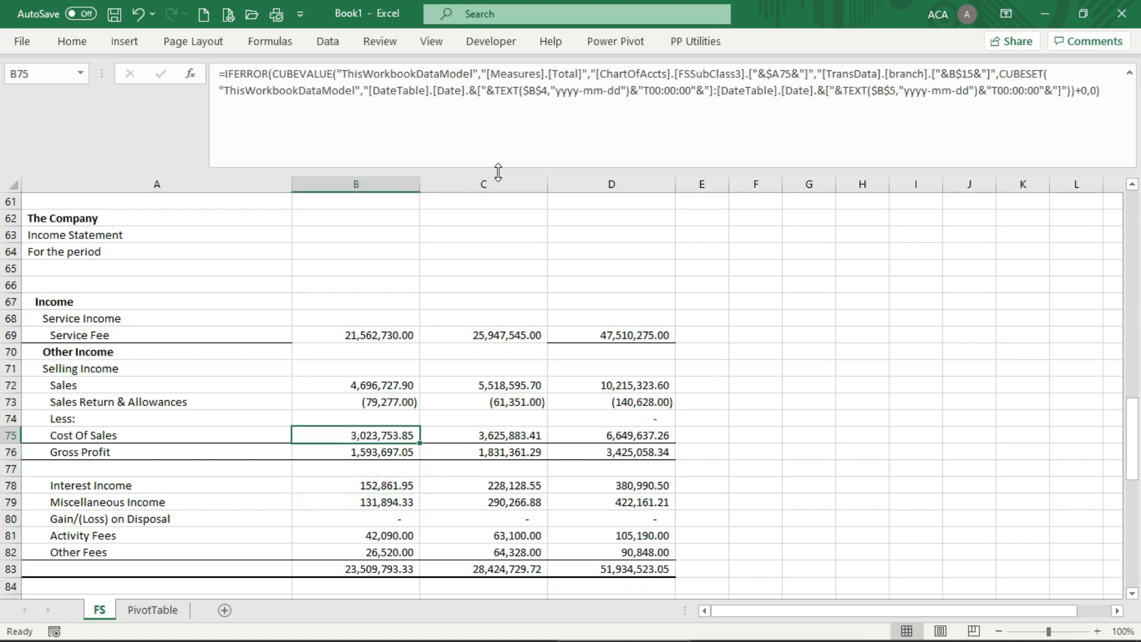
pyautogui.hotkey('shift', 'Right')
pyautogui.hotkey('ctrl', 'c')
pyautogui.press('Down')
pyautogui.press('Down')
pyautogui.press('Down')
pyautogui.press('Down')
pyautogui.press('Down')
pyautogui.press('Down')
pyautogui.press('Down')
pyautogui.press('Down')
pyautogui.press('Down')
pyautogui.press('Down')
pyautogui.press('Down')
pyautogui.press('Down')
pyautogui.press('Down')
pyautogui.press('Down')
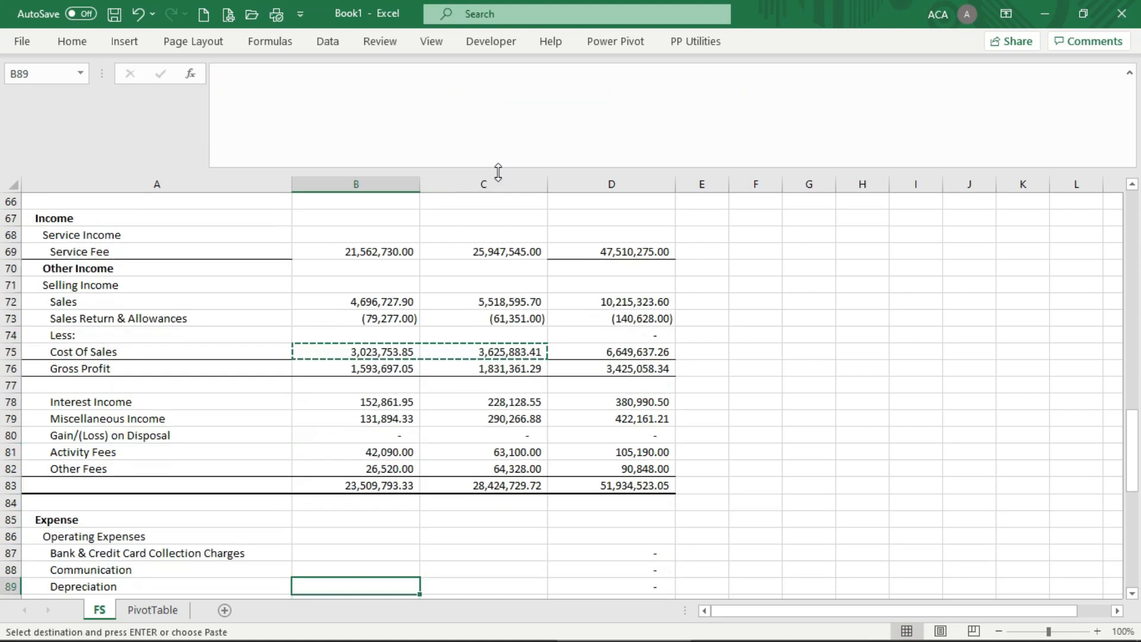
pyautogui.press('Down')
pyautogui.press('Down')
pyautogui.press('Down')
pyautogui.press('Down')
pyautogui.press('Down')
pyautogui.press('Up')
pyautogui.press('Up')
pyautogui.press('Up')
pyautogui.press('Up')
pyautogui.press('Up')
pyautogui.press('Up')
pyautogui.press('Up')
pyautogui.hotkey('shift', 'Down')
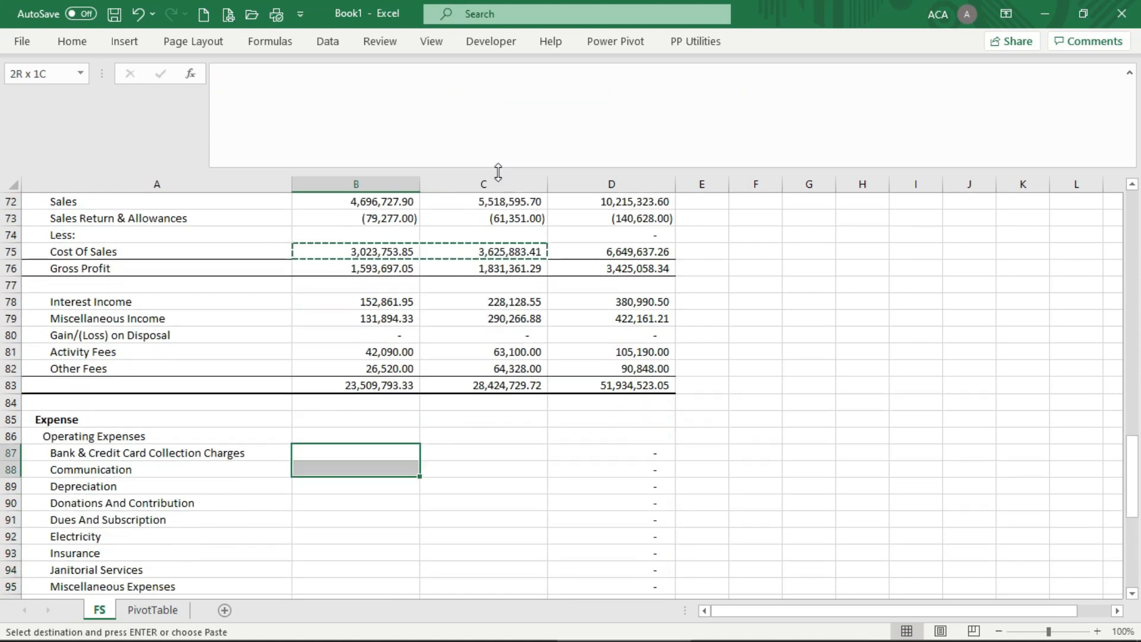
pyautogui.hotkey('shift', 'Down')
pyautogui.hotkey('shift', 'Down')
pyautogui.hotkey('shift', 'Down')
pyautogui.hotkey('shift', 'Down')
pyautogui.hotkey('shift', 'Down')
pyautogui.hotkey('shift', 'Down')
pyautogui.hotkey('shift', 'Down')
pyautogui.hotkey('shift', 'Down')
pyautogui.hotkey('shift', 'Down')
pyautogui.hotkey('shift', 'Down')
pyautogui.hotkey('shift', 'Down')
pyautogui.hotkey('shift', 'Down')
pyautogui.hotkey('shift', 'Down')
pyautogui.hotkey('shift', 'Down')
pyautogui.hotkey('shift', 'Down')
pyautogui.hotkey('shift', 'Down')
pyautogui.hotkey('shift', 'Down')
pyautogui.hotkey('shift', 'Down')
pyautogui.hotkey('shift', 'Down')
pyautogui.hotkey('shift', 'Down')
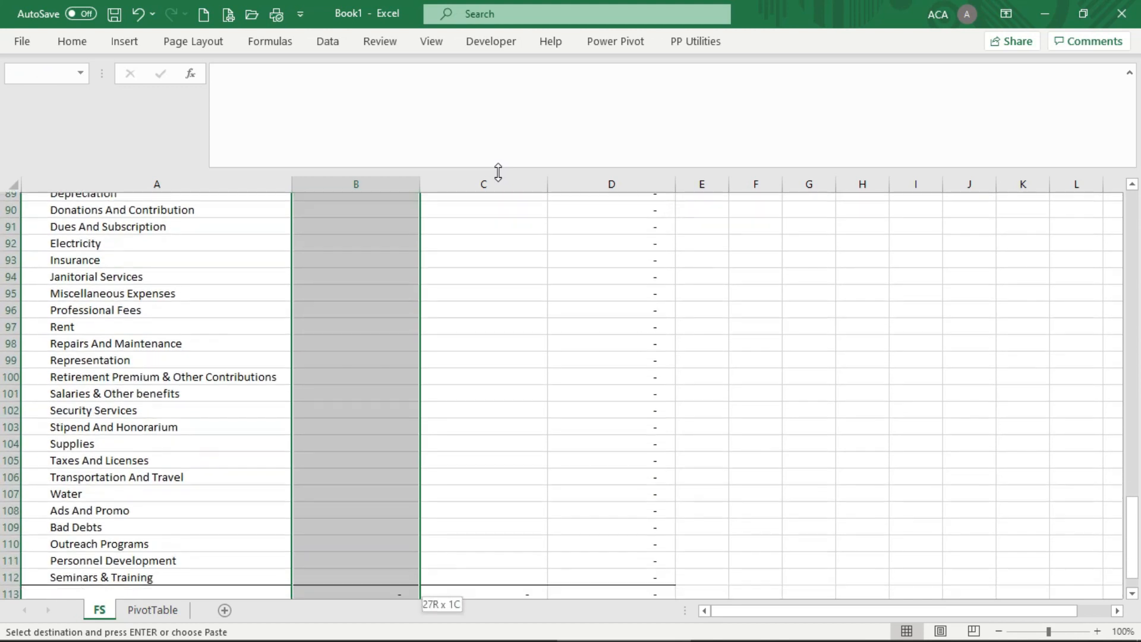
pyautogui.hotkey('shift', 'Down')
pyautogui.hotkey('shift', 'Down')
pyautogui.hotkey('shift', 'Up')
pyautogui.hotkey('shift', 'Up')
pyautogui.hotkey('shift', 'Up')
pyautogui.hotkey('shift', 'Up')
pyautogui.hotkey('shift', 'Down')
pyautogui.press('Return')
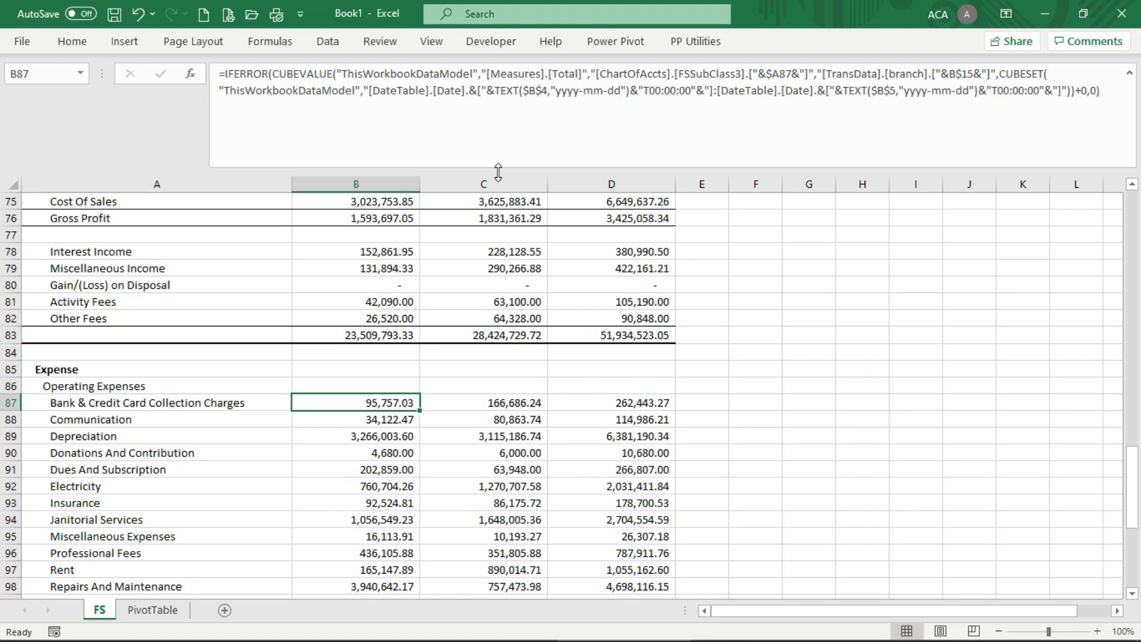
# Step: Check the filled operating expense formulas and the Net Income/(Loss) row at the end of the income statement
pyautogui.press('Down')
pyautogui.press('Down')
pyautogui.press('Up')
pyautogui.press('Up')
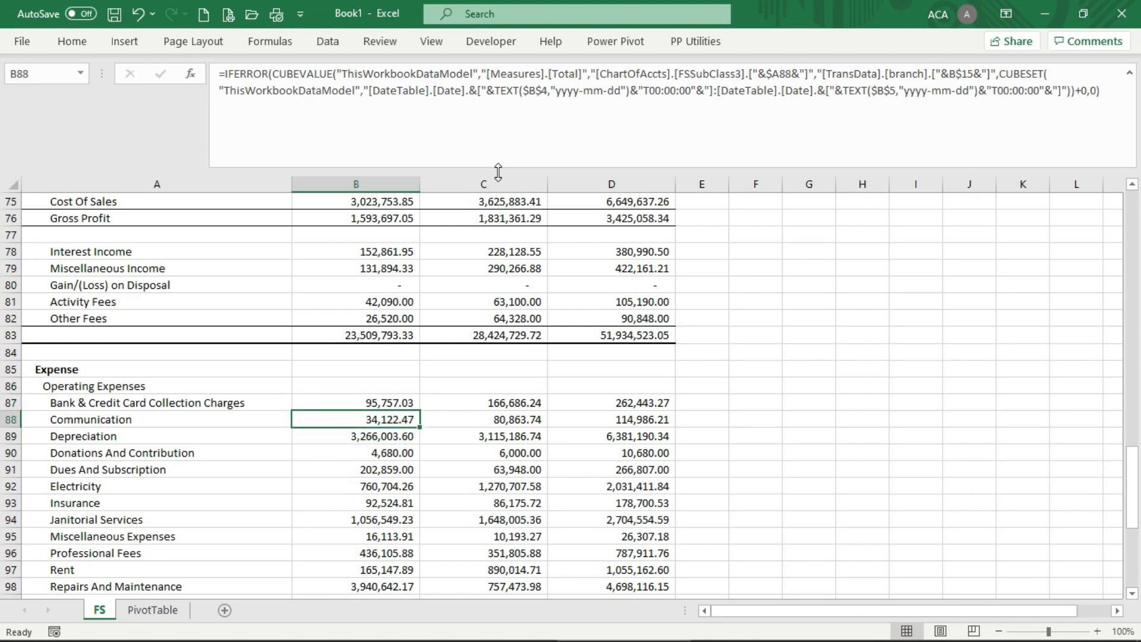
pyautogui.press('Right')
pyautogui.press('Right')
pyautogui.press('Left')
pyautogui.press('Left')
pyautogui.hotkey('ctrl', 'Down')
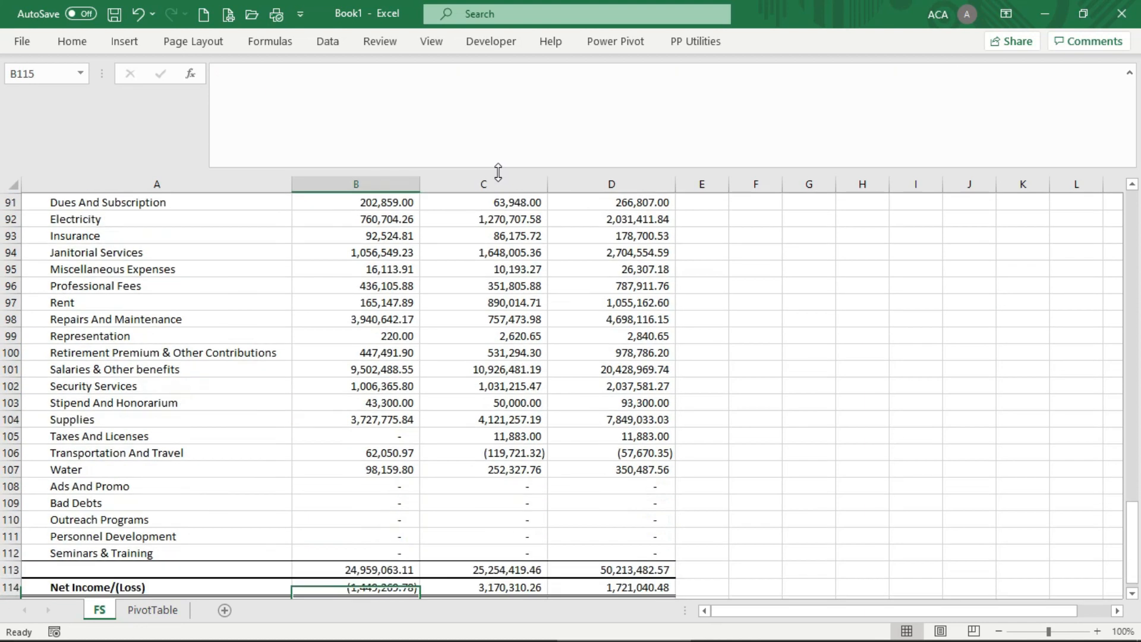
pyautogui.press('Down')
pyautogui.press('Down')
pyautogui.press('Down')
pyautogui.press('Up')
pyautogui.press('Up')
pyautogui.press('Up')
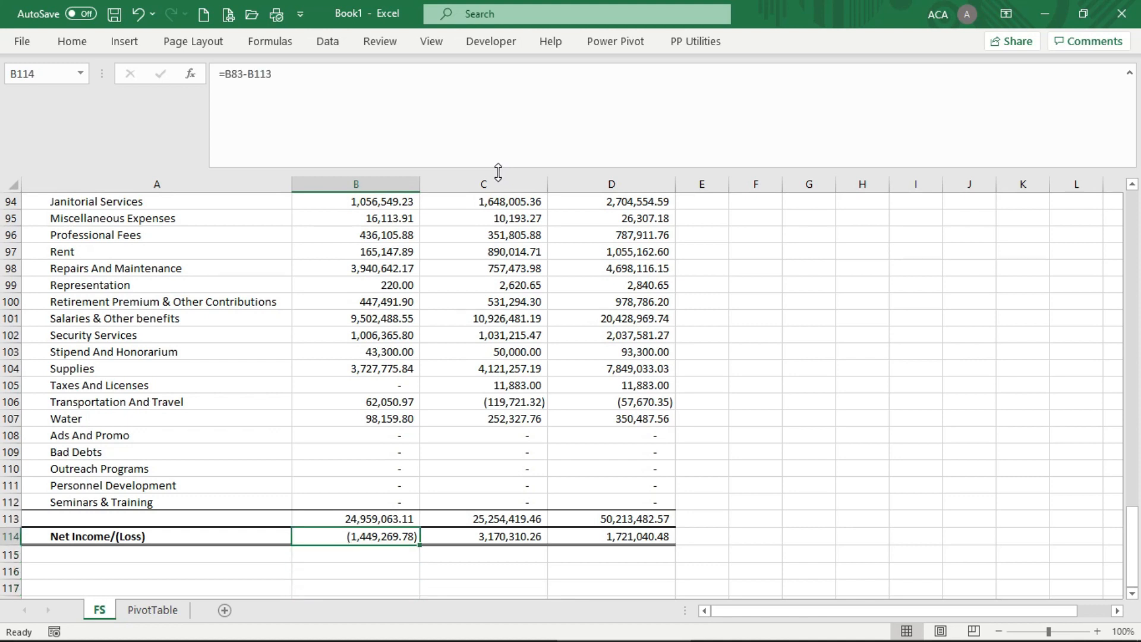
pyautogui.press('Up')
pyautogui.press('Up')
pyautogui.press('Up')
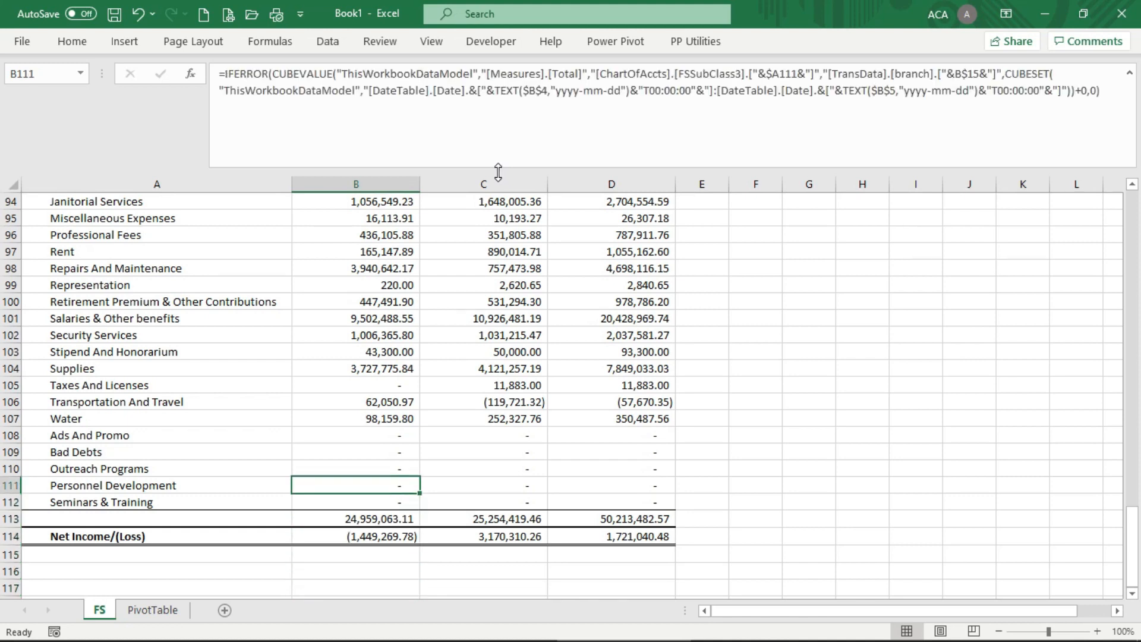
# Step: Review the income statement and balance sheet amounts upward to the Income Statement End Date in B5
pyautogui.press('Up')
pyautogui.press('Up')
pyautogui.press('Up')
pyautogui.press('Up')
pyautogui.press('Up')
pyautogui.press('Up')
pyautogui.press('Up')
pyautogui.press('Up')
pyautogui.press('Up')
pyautogui.press('Up')
pyautogui.press('Up')
pyautogui.press('Up')
pyautogui.press('Up')
pyautogui.press('Up')
pyautogui.press('Up')
pyautogui.press('Up')
pyautogui.press('Up')
pyautogui.press('Up')
pyautogui.press('Up')
pyautogui.press('Up')
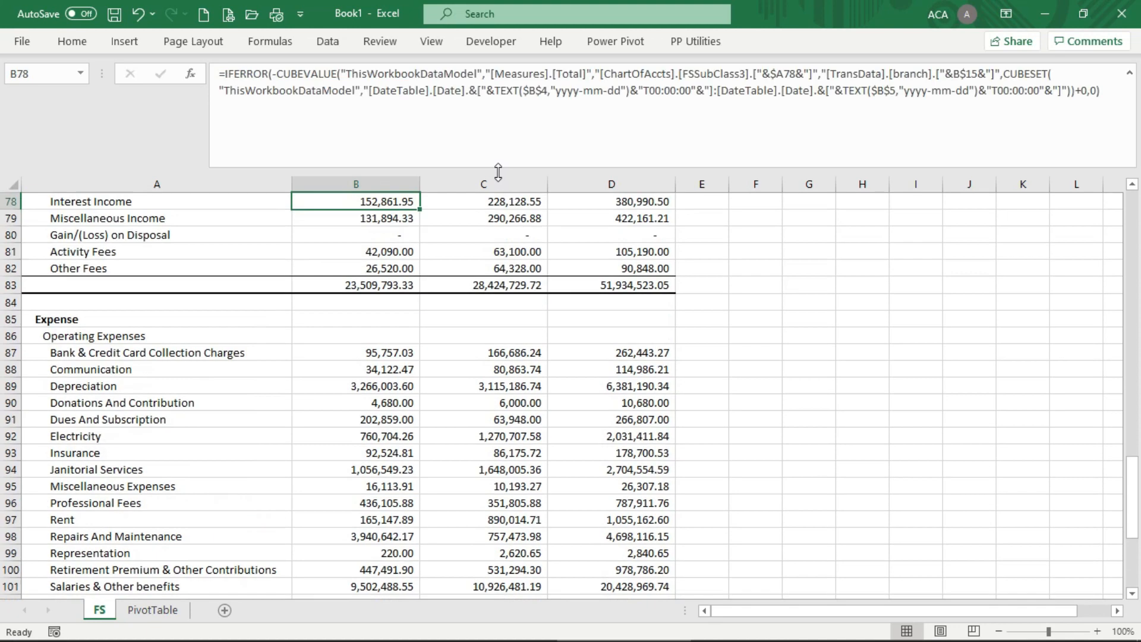
pyautogui.press('Up')
pyautogui.press('Up')
pyautogui.press('Up')
pyautogui.press('Up')
pyautogui.press('Up')
pyautogui.press('Up')
pyautogui.press('Up')
pyautogui.press('Up')
pyautogui.press('Up')
pyautogui.press('Up')
pyautogui.press('Up')
pyautogui.press('Up')
pyautogui.press('Up')
pyautogui.press('Up')
pyautogui.press('Up')
pyautogui.press('Up')
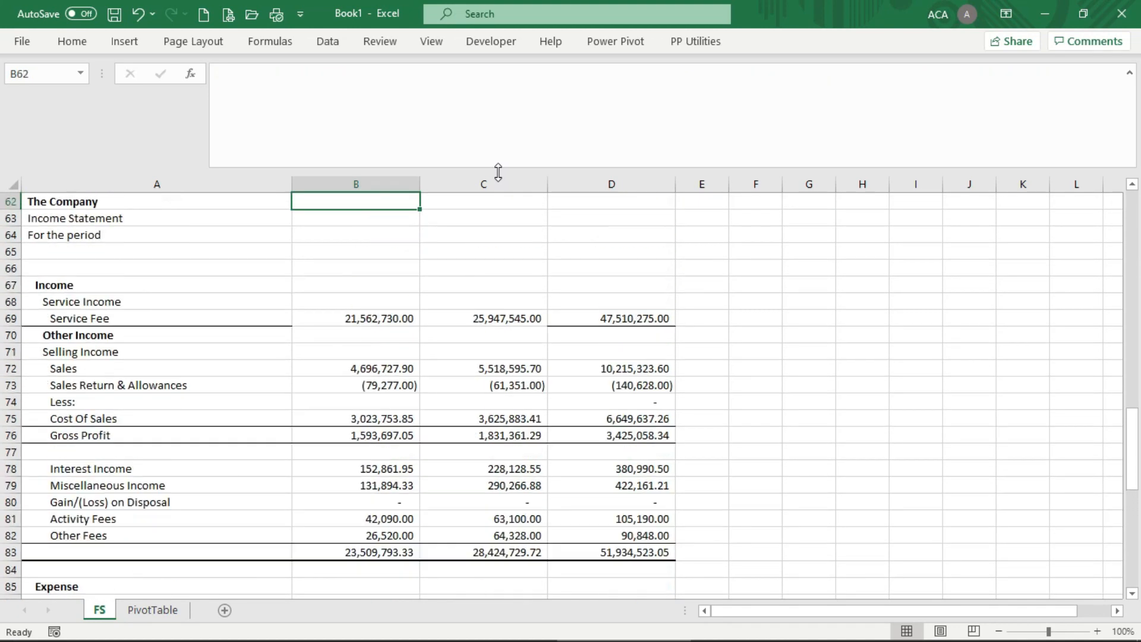
pyautogui.press('Up')
pyautogui.press('Up')
pyautogui.press('Up')
pyautogui.press('Up')
pyautogui.press('Up')
pyautogui.press('Up')
pyautogui.press('Up')
pyautogui.press('Up')
pyautogui.press('Up')
pyautogui.press('Up')
pyautogui.press('Up')
pyautogui.press('Up')
pyautogui.press('Up')
pyautogui.press('Up')
pyautogui.press('Up')
pyautogui.press('Up')
pyautogui.press('Up')
pyautogui.press('Up')
pyautogui.press('Up')
pyautogui.press('Up')
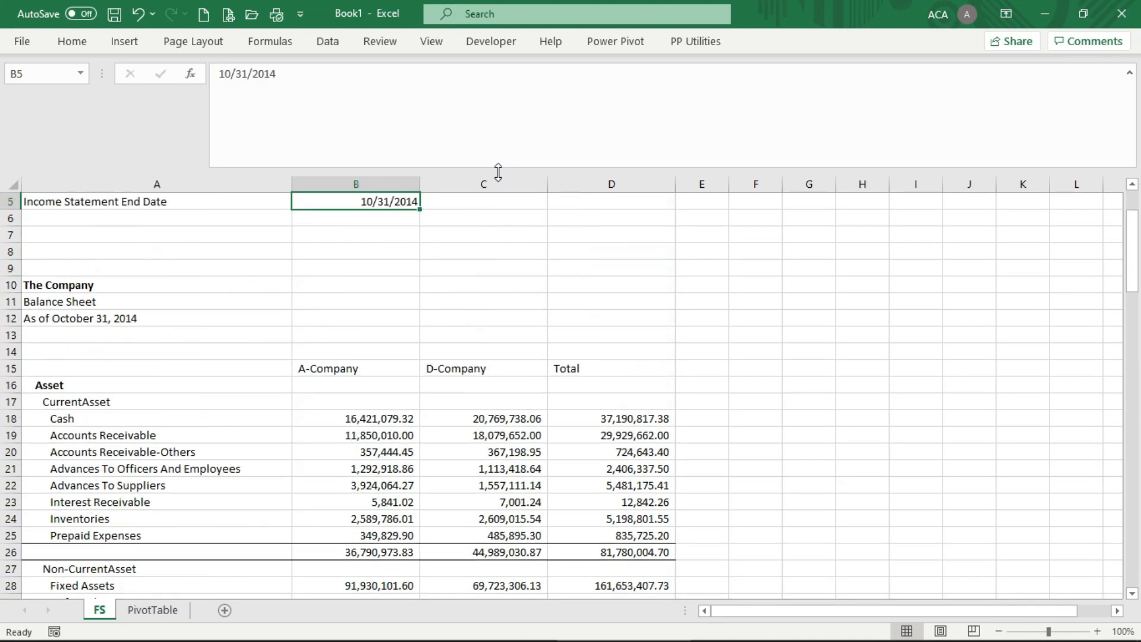
# Step: Add a balance check formula =B57-B33 in B58, below Total Liabilities and Fund Balance in the A-Company column
pyautogui.press('Up')
pyautogui.press('Up')
pyautogui.press('Up')
pyautogui.press('Up')
pyautogui.press('Down')
pyautogui.press('Down')
pyautogui.press('Down')
pyautogui.press('Down')
pyautogui.press('Down')
pyautogui.press('Down')
pyautogui.press('Down')
pyautogui.press('Down')
pyautogui.press('Down')
pyautogui.press('Down')
pyautogui.press('Down')
pyautogui.press('Down')
pyautogui.press('Down')
pyautogui.press('Down')
pyautogui.press('Down')
pyautogui.press('Down')
pyautogui.press('Down')
pyautogui.press('Down')
pyautogui.press('Down')
pyautogui.press('Down')
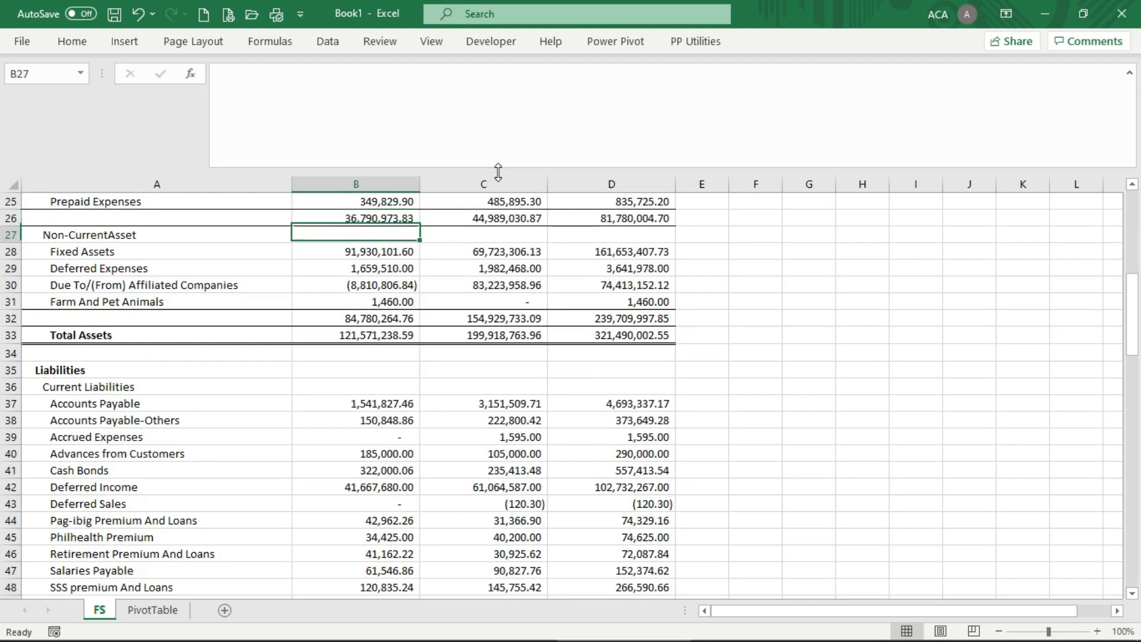
pyautogui.press('Down')
pyautogui.press('Down')
pyautogui.press('Down')
pyautogui.press('Down')
pyautogui.press('Down')
pyautogui.press('Down')
pyautogui.press('Down')
pyautogui.press('Down')
pyautogui.press('Down')
pyautogui.press('Down')
pyautogui.press('Down')
pyautogui.press('Down')
pyautogui.press('Down')
pyautogui.press('Down')
pyautogui.press('Down')
pyautogui.press('Down')
pyautogui.press('Down')
pyautogui.press('Down')
pyautogui.press('Down')
pyautogui.press('Down')
pyautogui.press('Up')
pyautogui.press('Up')
pyautogui.write('=')
pyautogui.press('Up')
pyautogui.write('-')
pyautogui.press('Up')
pyautogui.press('Up')
pyautogui.press('Up')
pyautogui.press('Up')
pyautogui.press('Up')
pyautogui.press('Up')
pyautogui.press('Up')
pyautogui.press('Up')
pyautogui.press('Up')
pyautogui.press('Up')
pyautogui.press('Up')
pyautogui.press('Up')
pyautogui.press('Up')
pyautogui.press('Up')
pyautogui.press('Up')
pyautogui.press('Up')
pyautogui.press('Up')
pyautogui.press('Up')
pyautogui.press('Up')
pyautogui.press('Up')
pyautogui.press('Up')
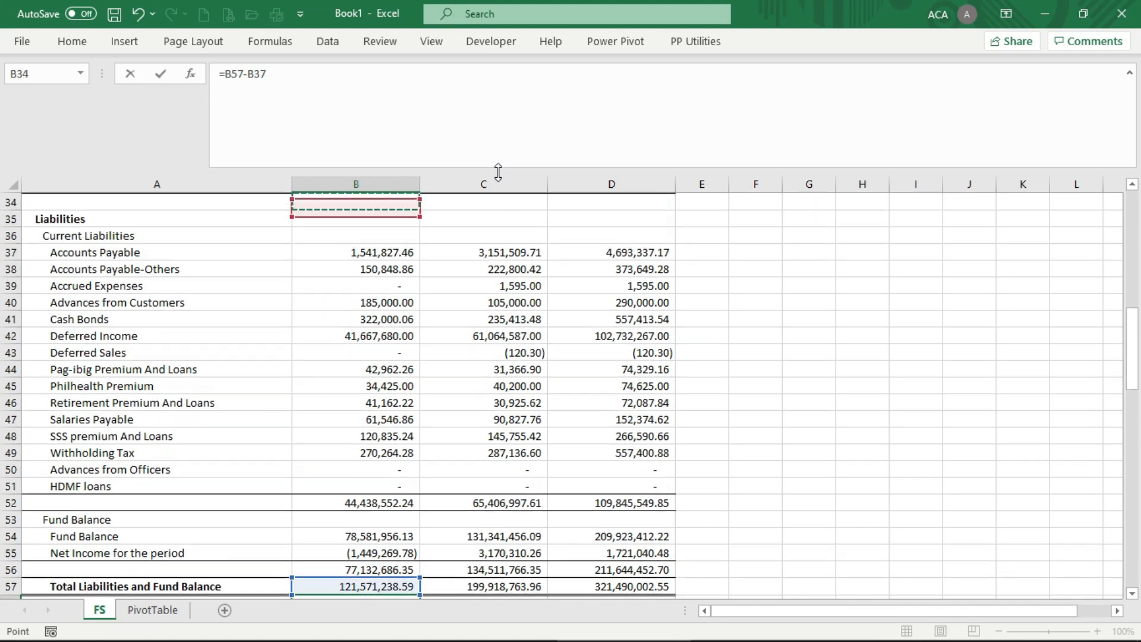
pyautogui.press('Up')
pyautogui.press('Up')
pyautogui.press('Down')
pyautogui.press('Down')
pyautogui.press('Down')
pyautogui.press('Down')
pyautogui.press('Down')
pyautogui.press('Down')
pyautogui.press('Down')
pyautogui.press('Down')
pyautogui.press('Down')
pyautogui.press('Down')
pyautogui.press('Down')
pyautogui.press('Down')
pyautogui.press('Down')
pyautogui.press('Down')
pyautogui.press('Down')
pyautogui.press('Down')
pyautogui.press('Down')
pyautogui.press('Down')
pyautogui.press('Down')
pyautogui.press('Down')
pyautogui.press('Down')
pyautogui.press('Up')
pyautogui.press('Up')
pyautogui.press('Down')
pyautogui.press('Return')
pyautogui.press('Return')
pyautogui.press('Up')
pyautogui.press('Up')
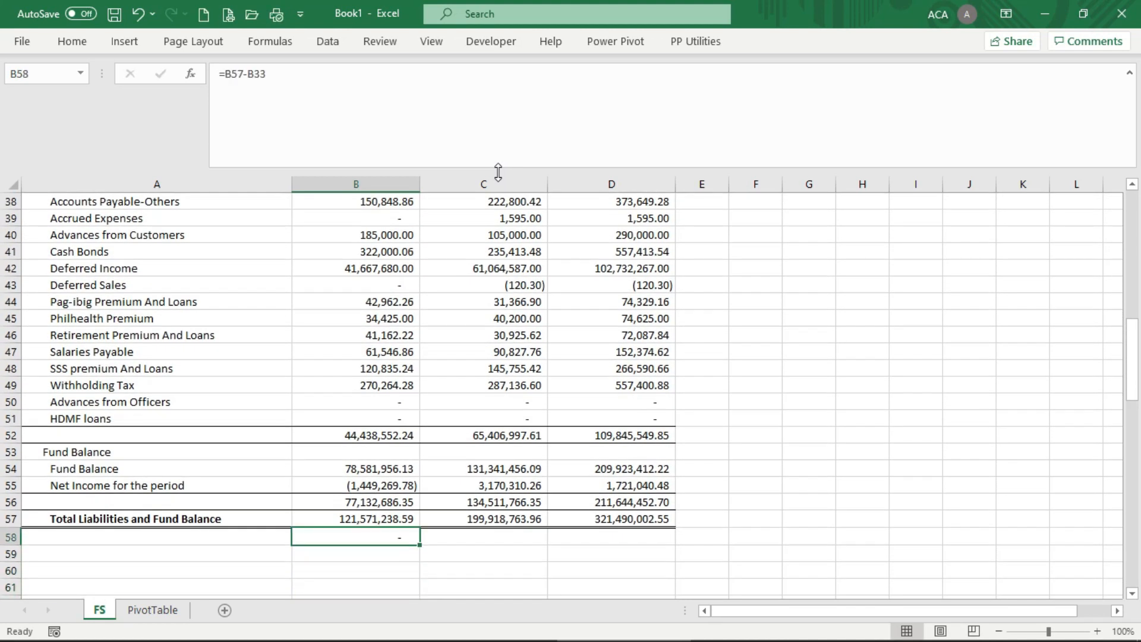
# Step: Copy the balance check formula from B58 to the D-Company and Total columns, C58:D58
pyautogui.hotkey('ctrl', 'c')
pyautogui.press('Right')
pyautogui.hotkey('shift', 'Right')
pyautogui.press('Return')
pyautogui.press('Up')
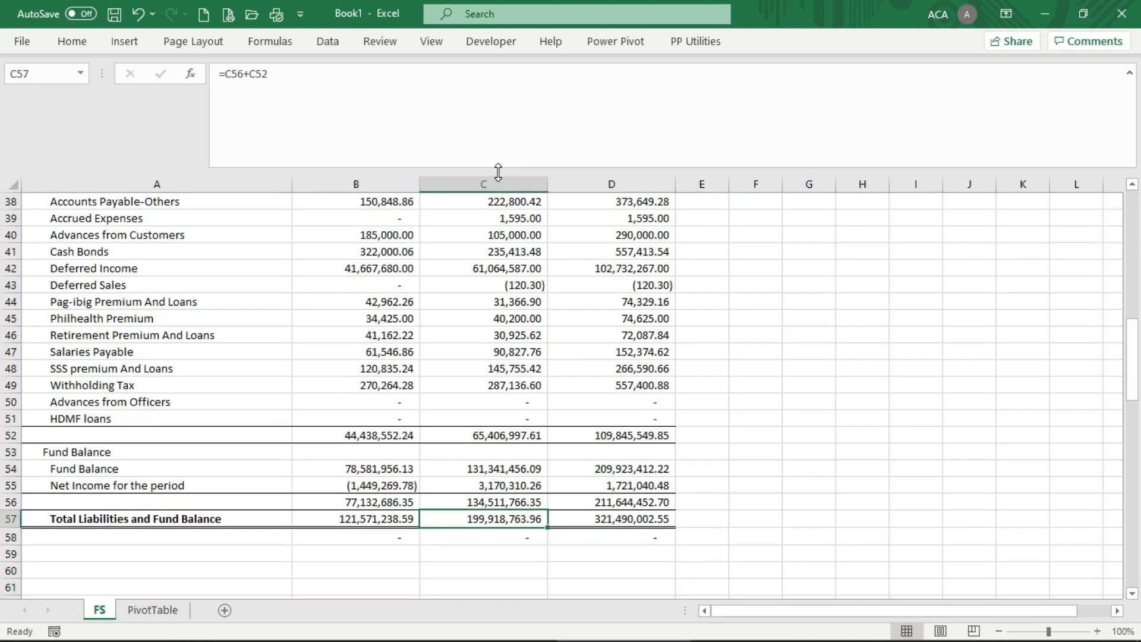
# Step: Set the Income Statement End Date in B5 to 12/31/2014
pyautogui.press('Left')
pyautogui.hotkey('ctrl', 'Home')
pyautogui.press('Down')
pyautogui.press('Down')
pyautogui.press('Down')
pyautogui.press('Down')
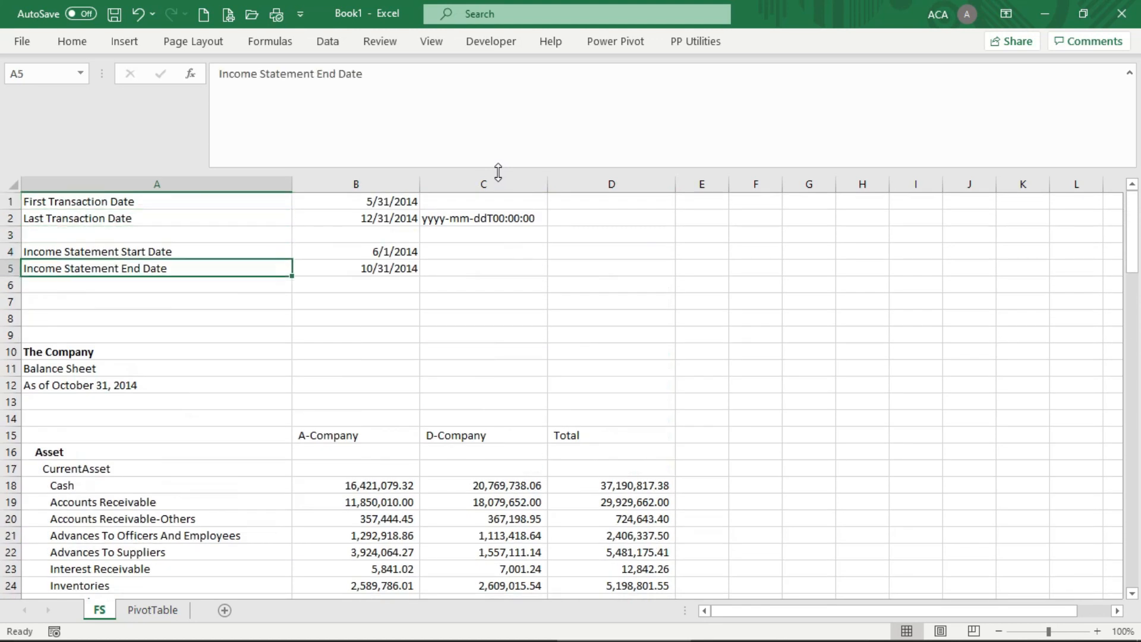
pyautogui.press('Right')
pyautogui.write('12/31/2014')
pyautogui.press('Return')
# Step: Check the balance sheet amounts, the row 58 balance check and the Service Fee amounts for the new end date
pyautogui.press('pagedown')
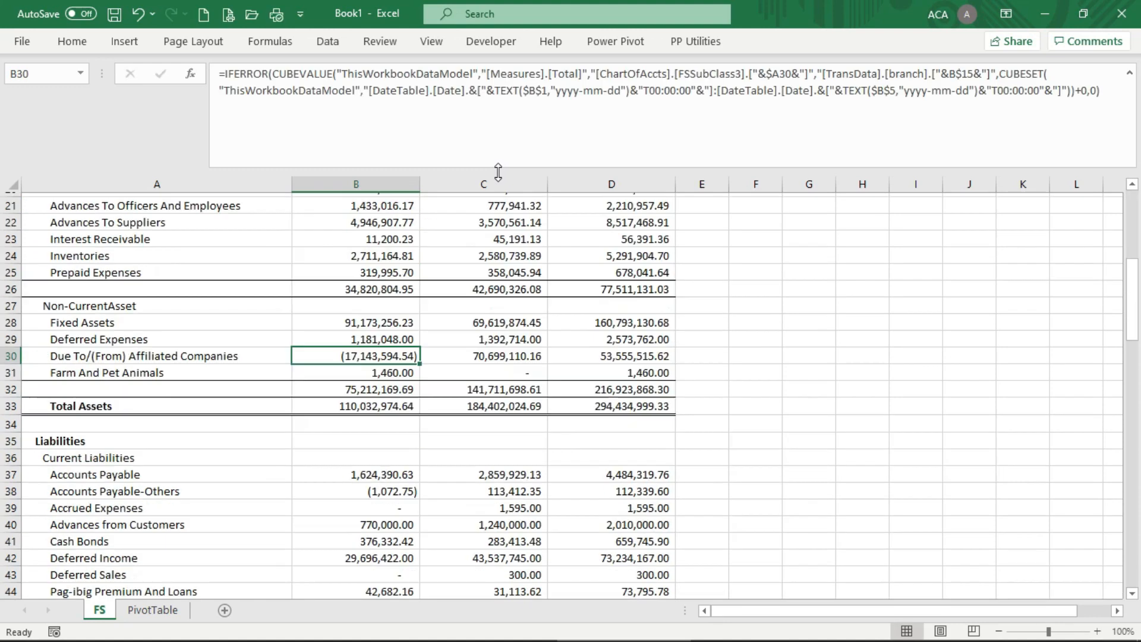
pyautogui.press('pagedown')
pyautogui.press('Down')
pyautogui.press('Down')
pyautogui.press('Down')
pyautogui.press('Down')
pyautogui.press('Down')
pyautogui.press('Down')
pyautogui.press('Down')
pyautogui.press('Down')
pyautogui.press('Down')
pyautogui.press('Down')
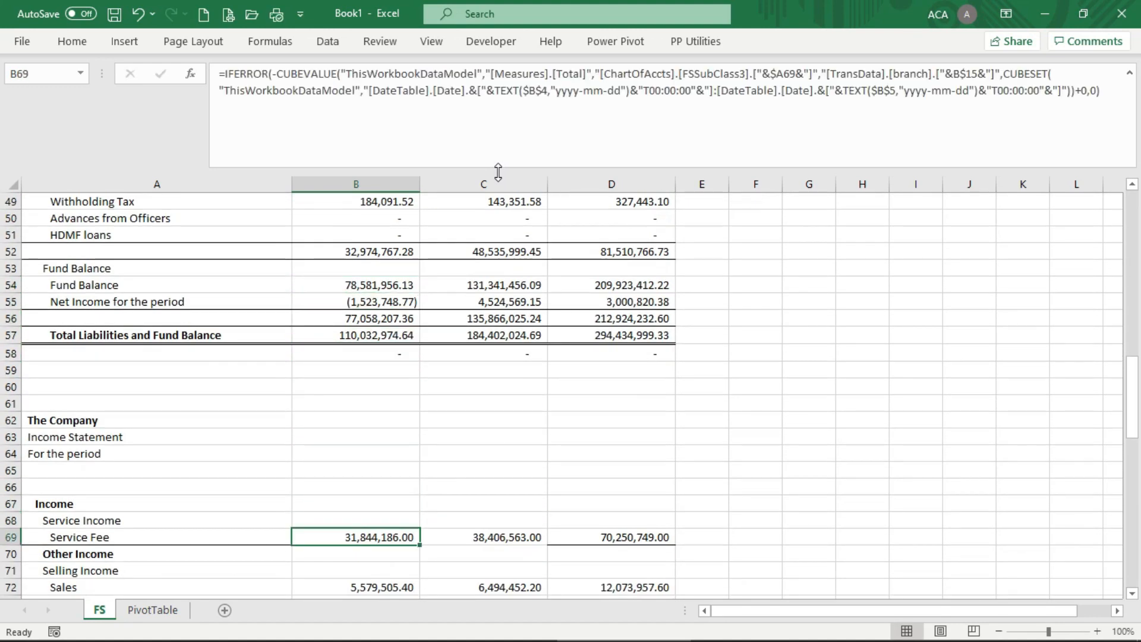
# Step: Add a bottom border to the Service Fee amounts in B69:C69
pyautogui.hotkey('shift', 'Right')
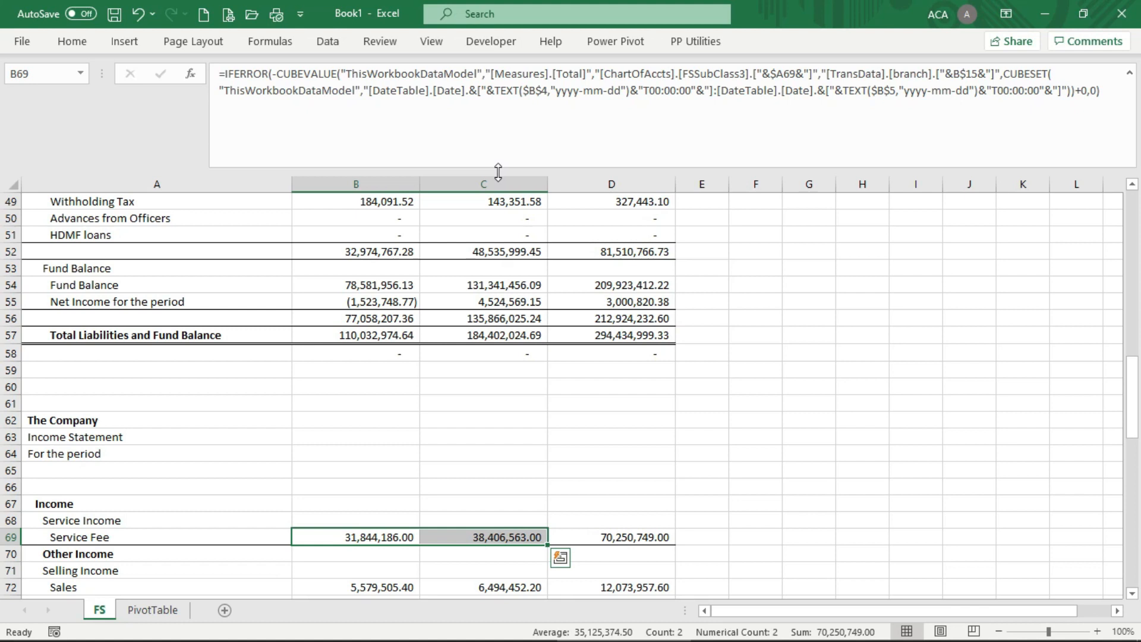
pyautogui.click(72, 43)
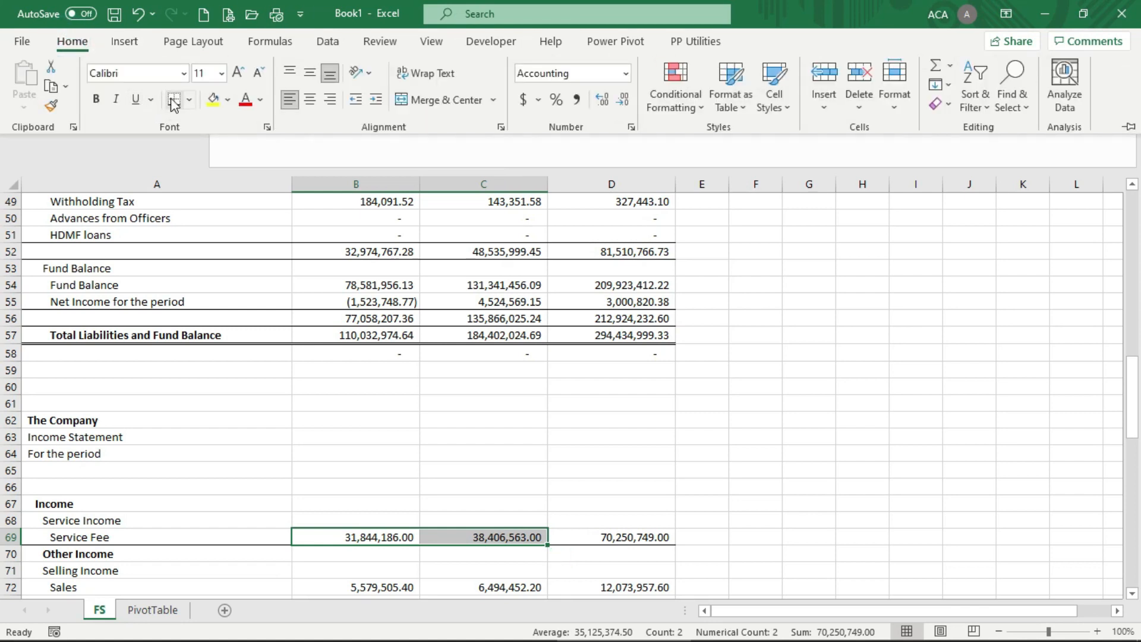
pyautogui.click(596, 453)
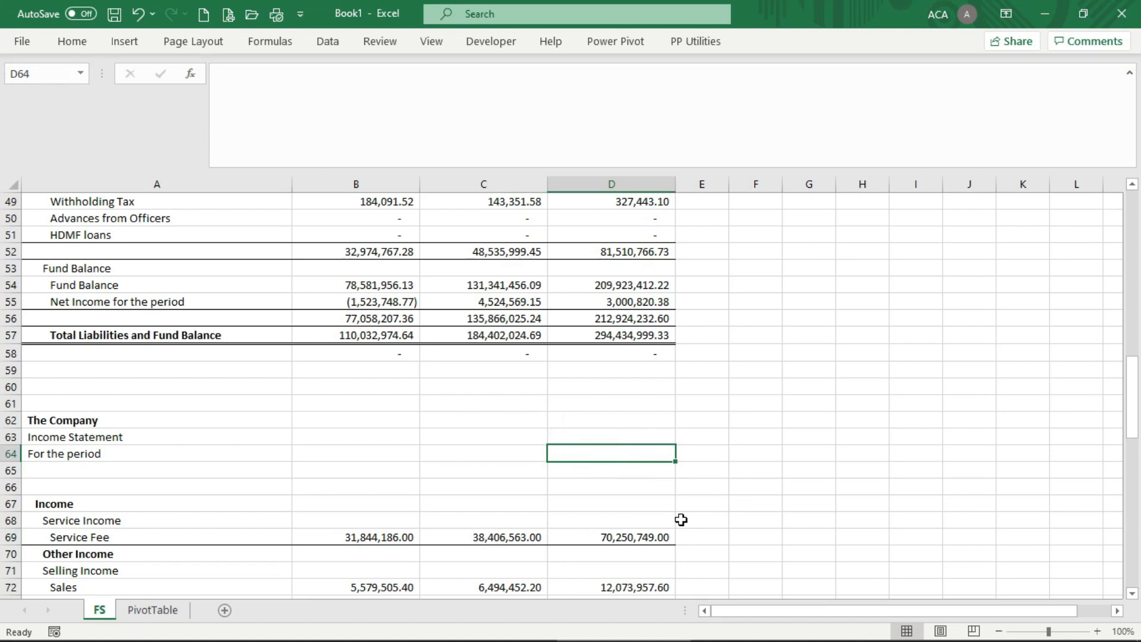
# Step: Set the Income Statement Start Date in B4 to 12/1/2014
pyautogui.scroll(16, 675, 497)
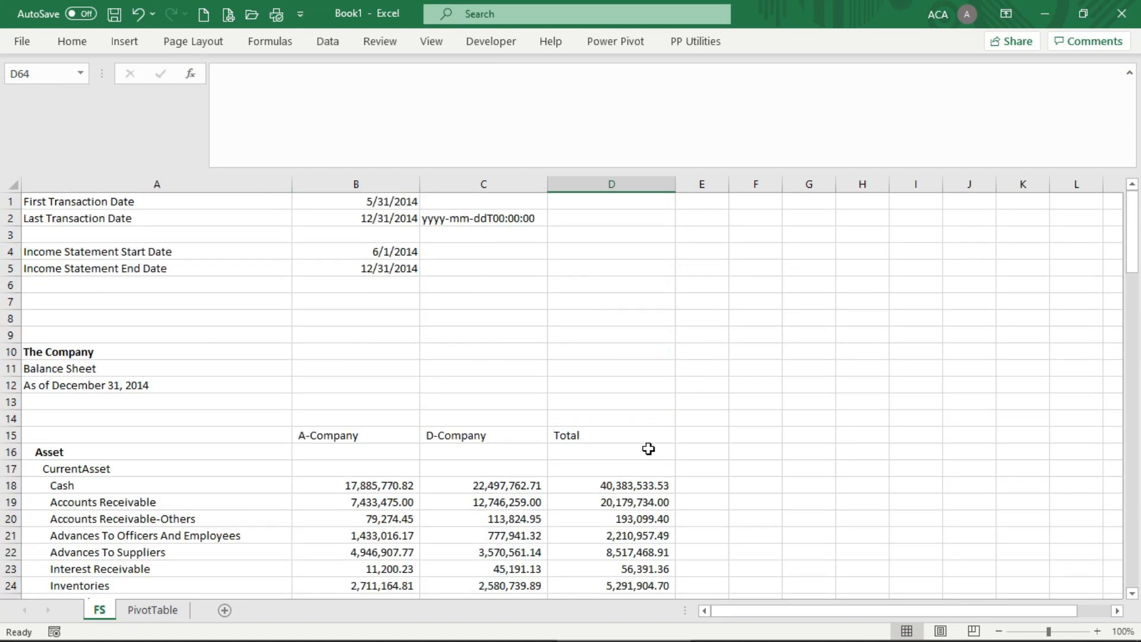
pyautogui.scroll(-5, 533, 452)
pyautogui.scroll(-5, 531, 489)
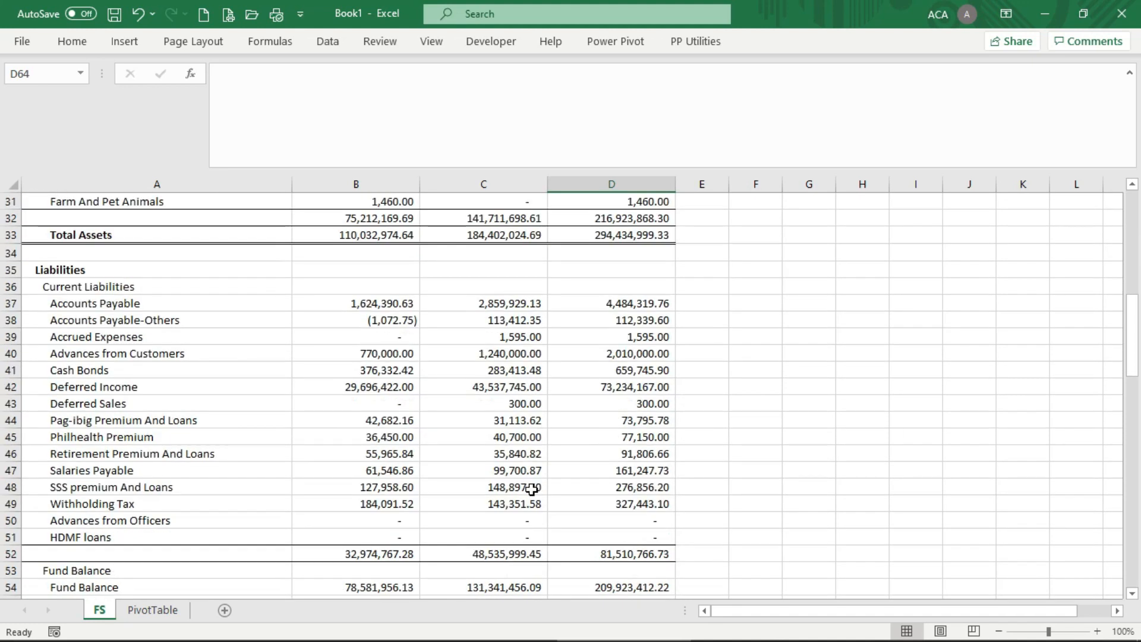
pyautogui.scroll(10, 531, 491)
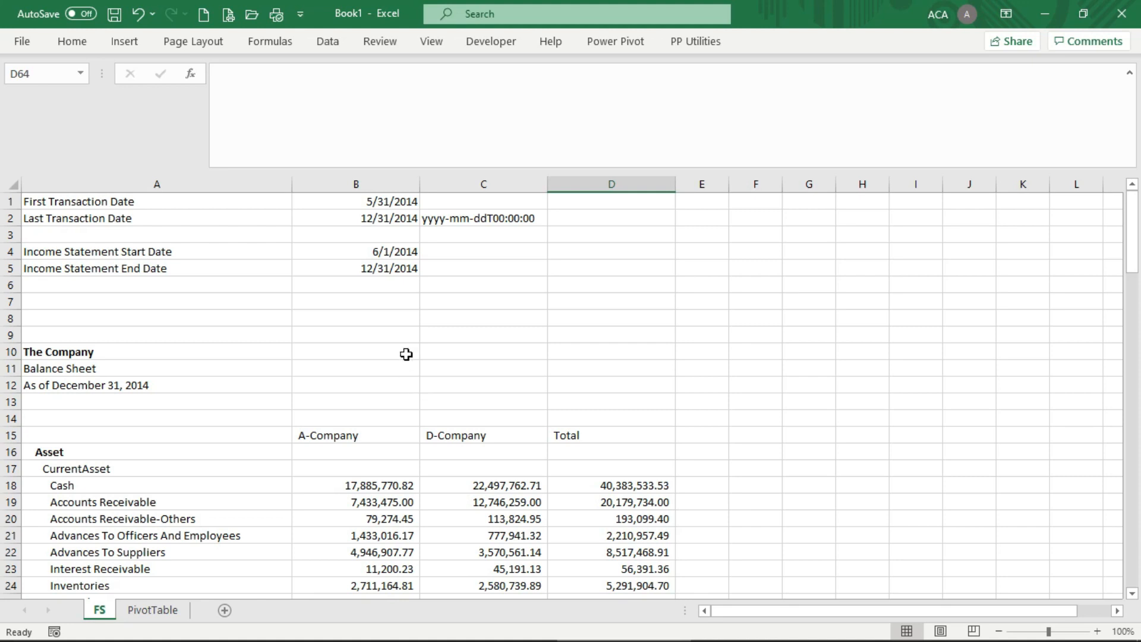
pyautogui.click(387, 252)
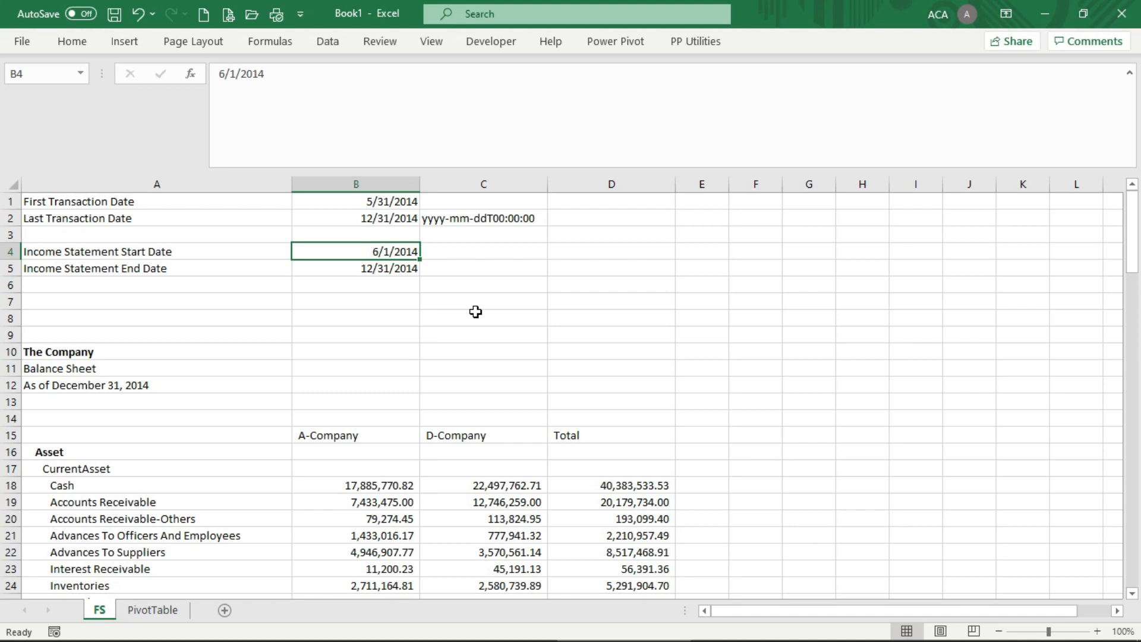
pyautogui.write('12/31')
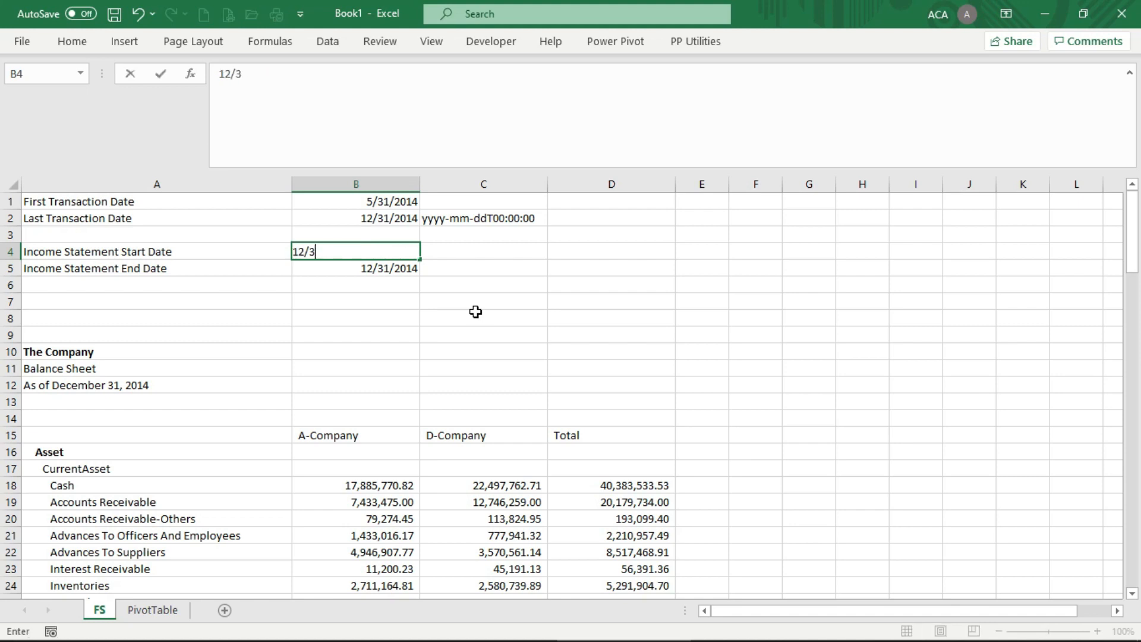
pyautogui.press('BackSpace')
pyautogui.press('BackSpace')
pyautogui.press('BackSpace')
pyautogui.write('/1/2014')
pyautogui.press('Return')
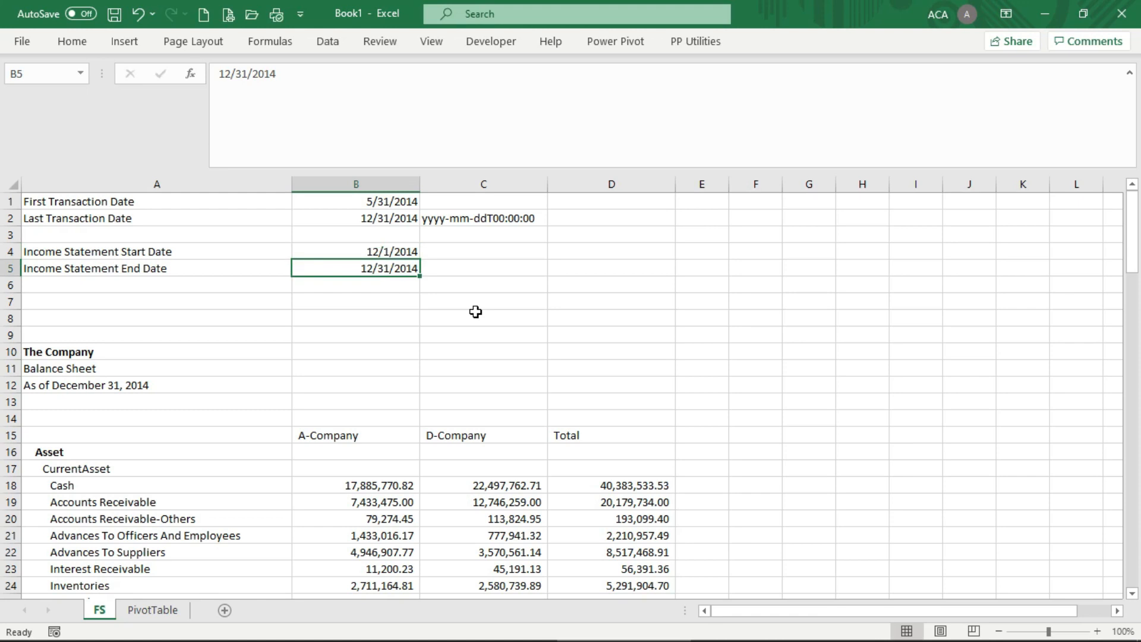
# Step: Check the row 58 balance check against the Fund Balance and Net Income rows for the new start date
pyautogui.press('pagedown')
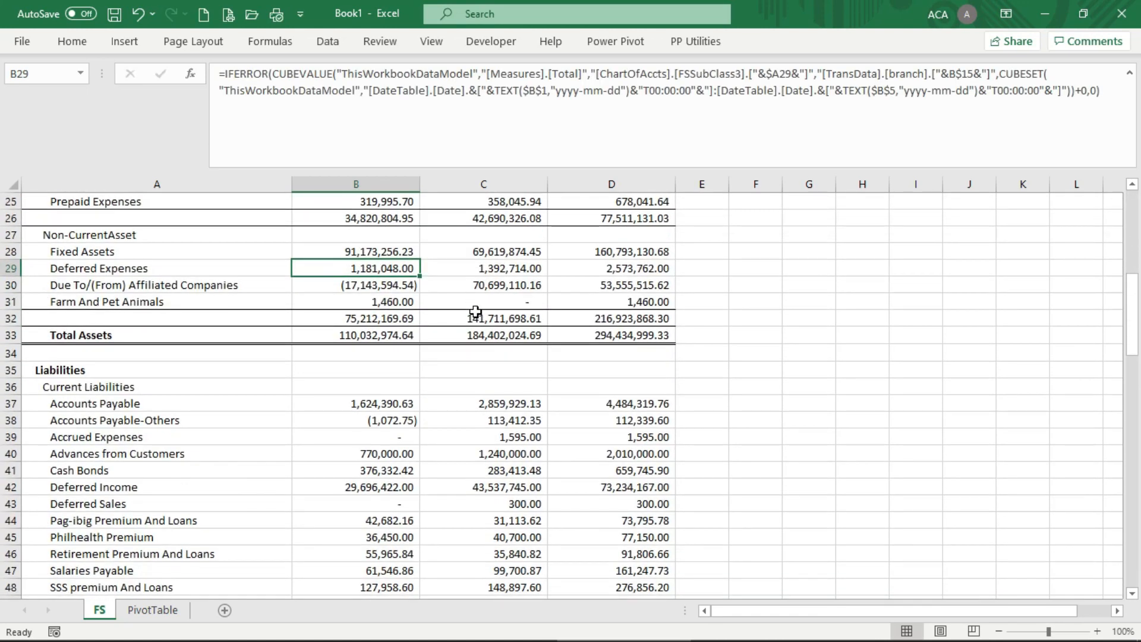
pyautogui.press('Down')
pyautogui.press('Down')
pyautogui.press('Down')
pyautogui.press('Down')
pyautogui.press('Down')
pyautogui.press('Down')
pyautogui.press('Down')
pyautogui.press('Down')
pyautogui.press('Down')
pyautogui.press('Down')
pyautogui.press('Down')
pyautogui.press('Down')
pyautogui.press('Down')
pyautogui.press('Down')
pyautogui.press('Down')
pyautogui.press('Down')
pyautogui.press('Down')
pyautogui.press('Down')
pyautogui.press('Down')
pyautogui.press('Down')
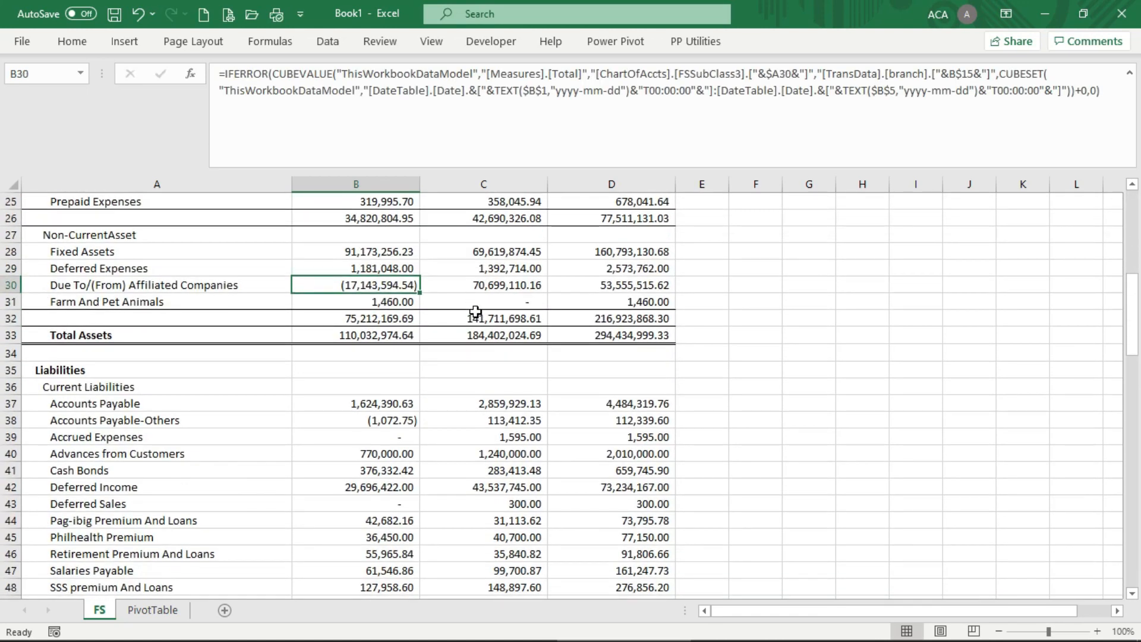
pyautogui.press('Up')
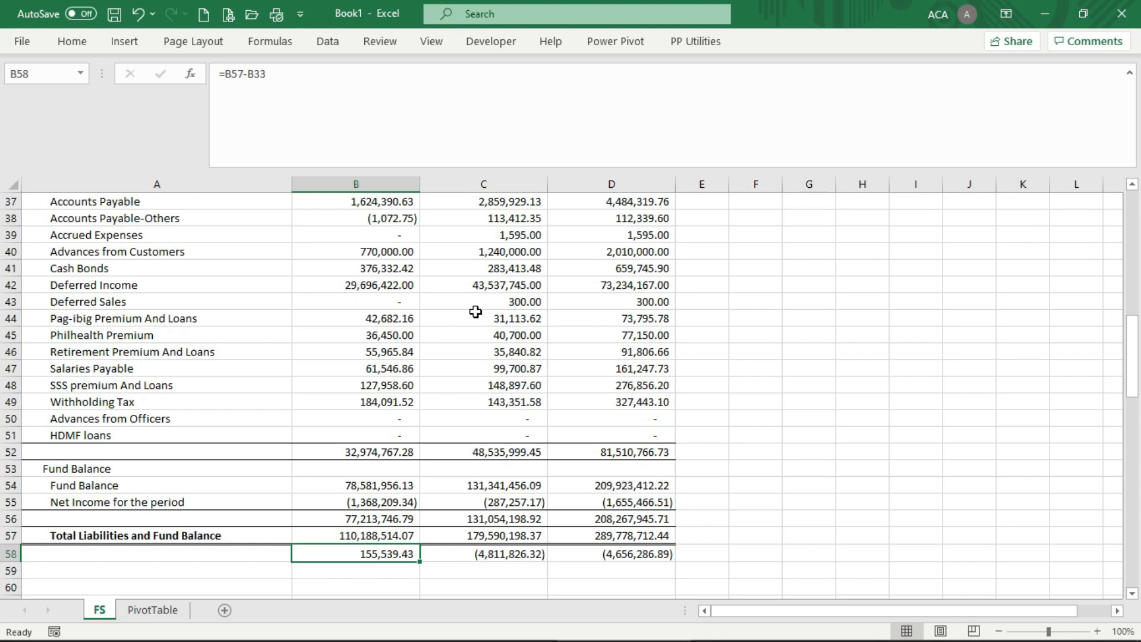
pyautogui.press('Up')
pyautogui.press('Up')
pyautogui.press('Up')
pyautogui.press('Up')
pyautogui.press('Down')
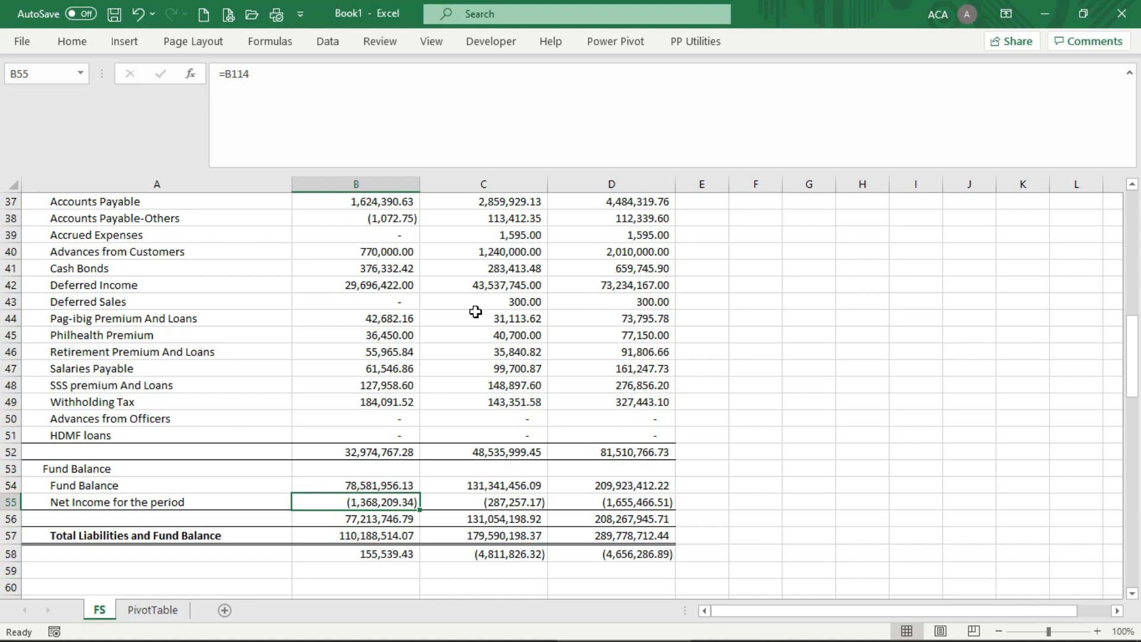
# Step: Review the statement dates, then compare the date ranges in the Fund Balance formula in B54 and the Service Fee formula in B69
pyautogui.press('pageup')
pyautogui.press('pageup')
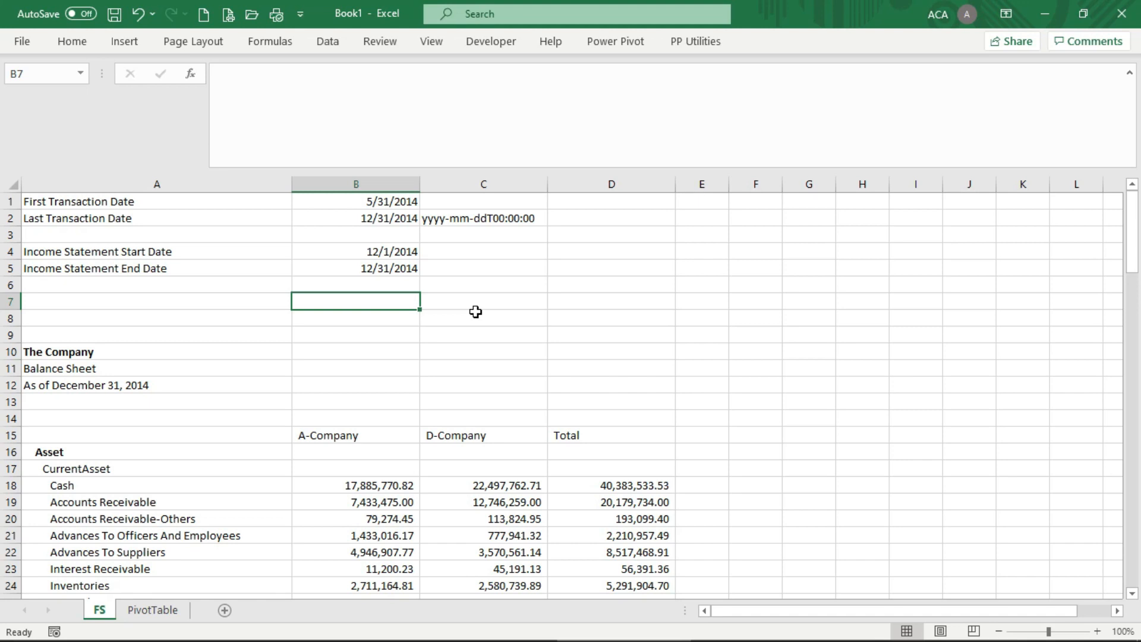
pyautogui.press('pagedown')
pyautogui.press('pagedown')
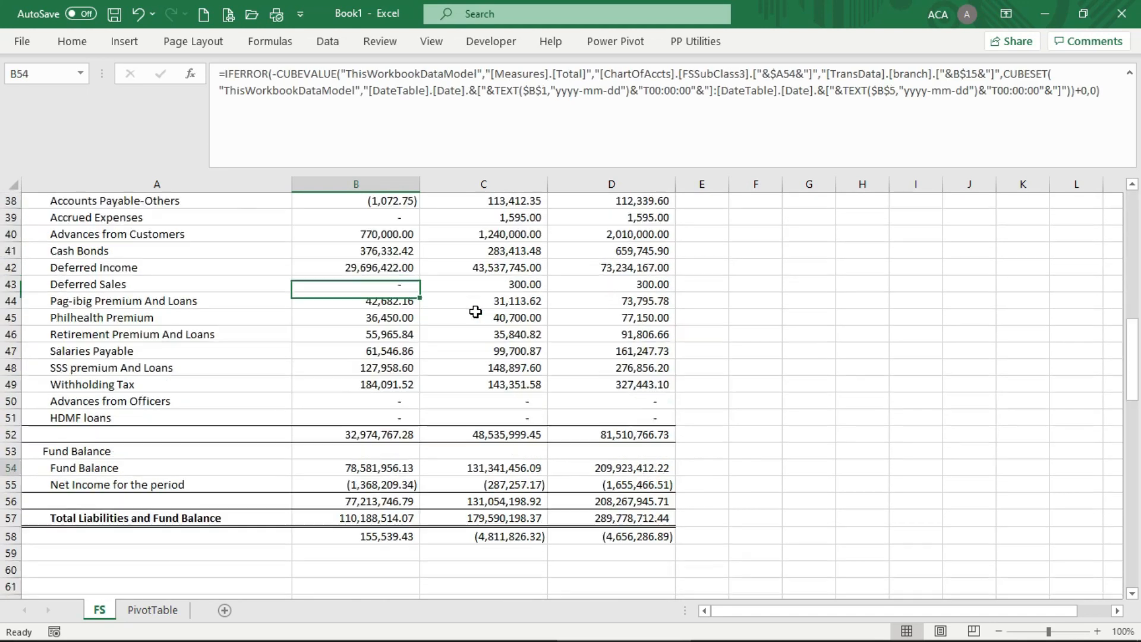
pyautogui.press('Up')
pyautogui.press('Down')
pyautogui.press('Down')
pyautogui.press('Down')
pyautogui.press('Up')
pyautogui.press('Up')
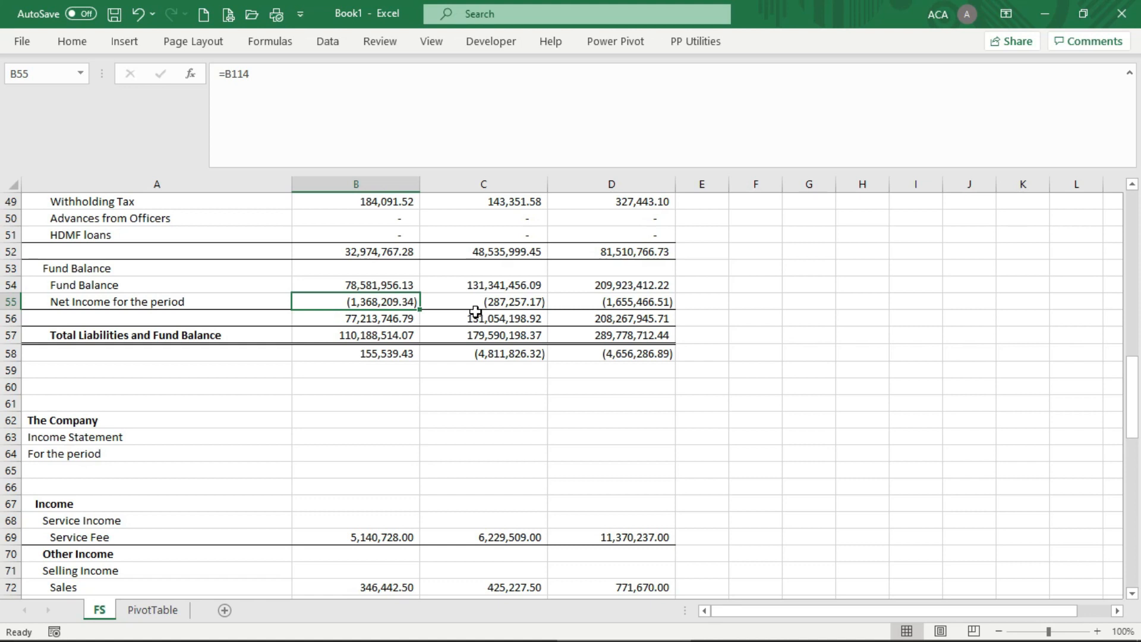
pyautogui.click(375, 538)
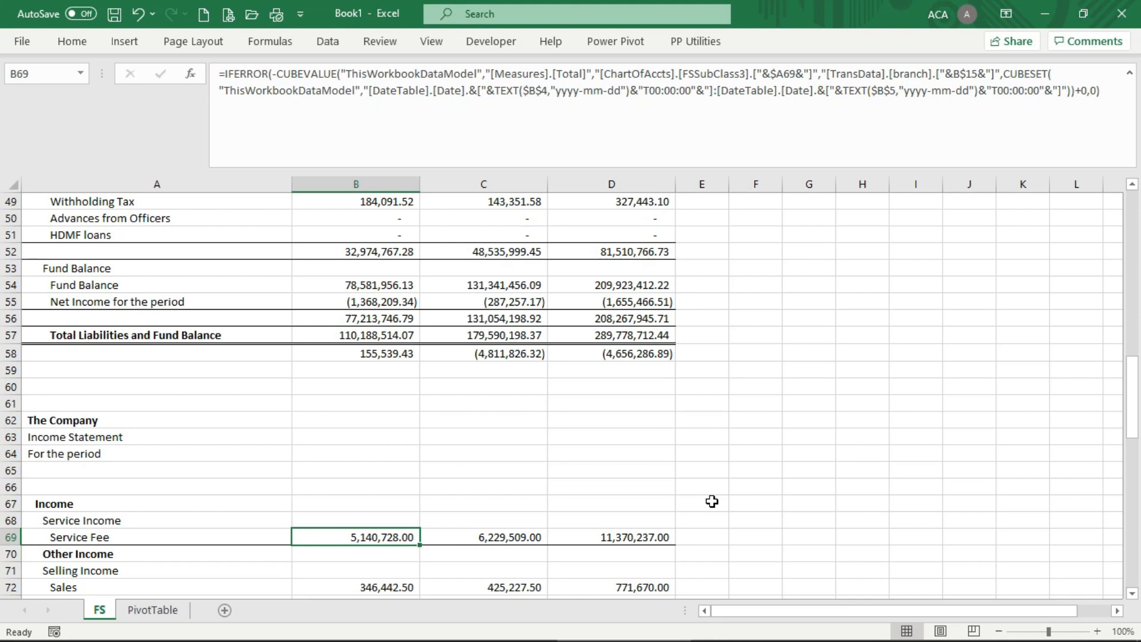
pyautogui.click(410, 288)
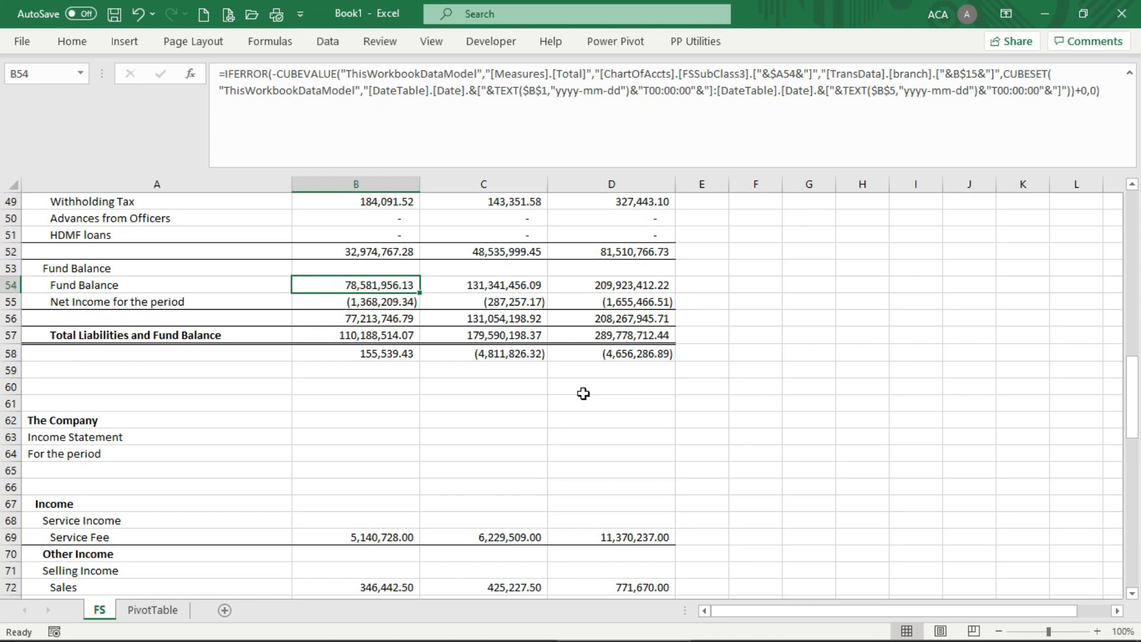
pyautogui.press('Down')
pyautogui.press('Up')
# Step: Copy the IFERROR expression from the Service Fee formula in B69 and add it with + to the end of the Fund Balance formula in B54
pyautogui.click(391, 535)
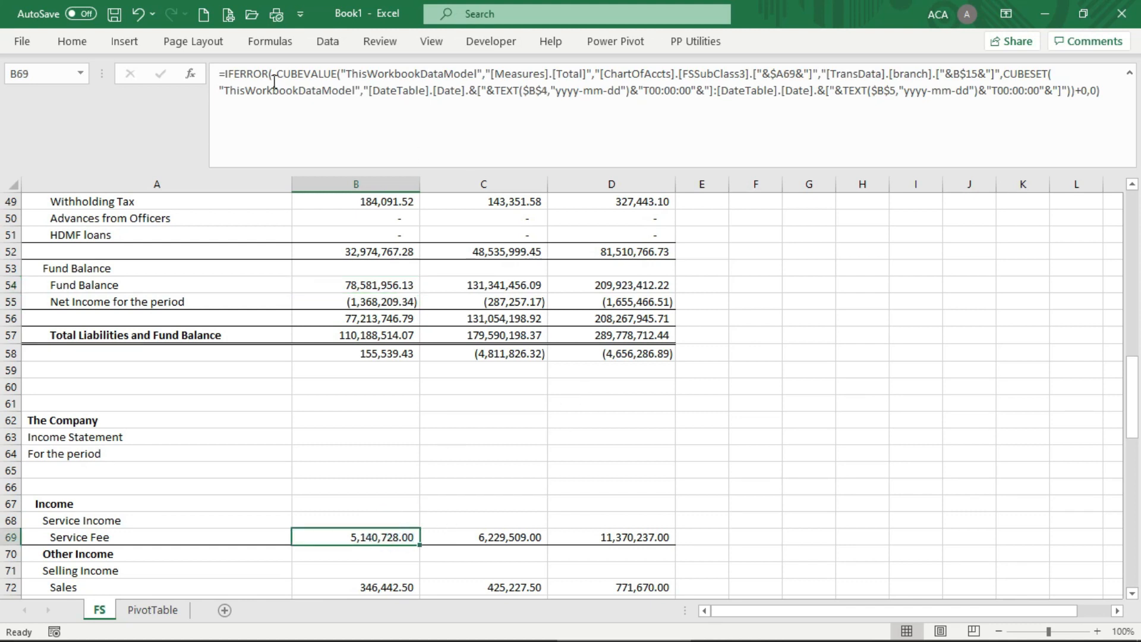
pyautogui.moveTo(223, 73); pyautogui.dragTo(982, 166)
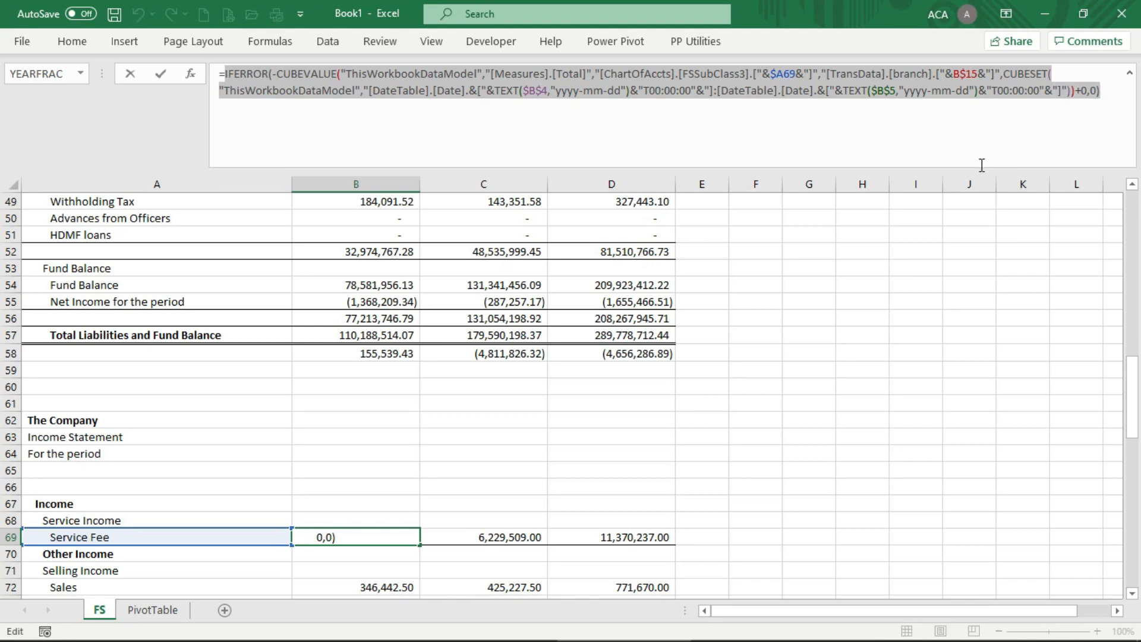
pyautogui.press('Escape')
pyautogui.click(382, 286)
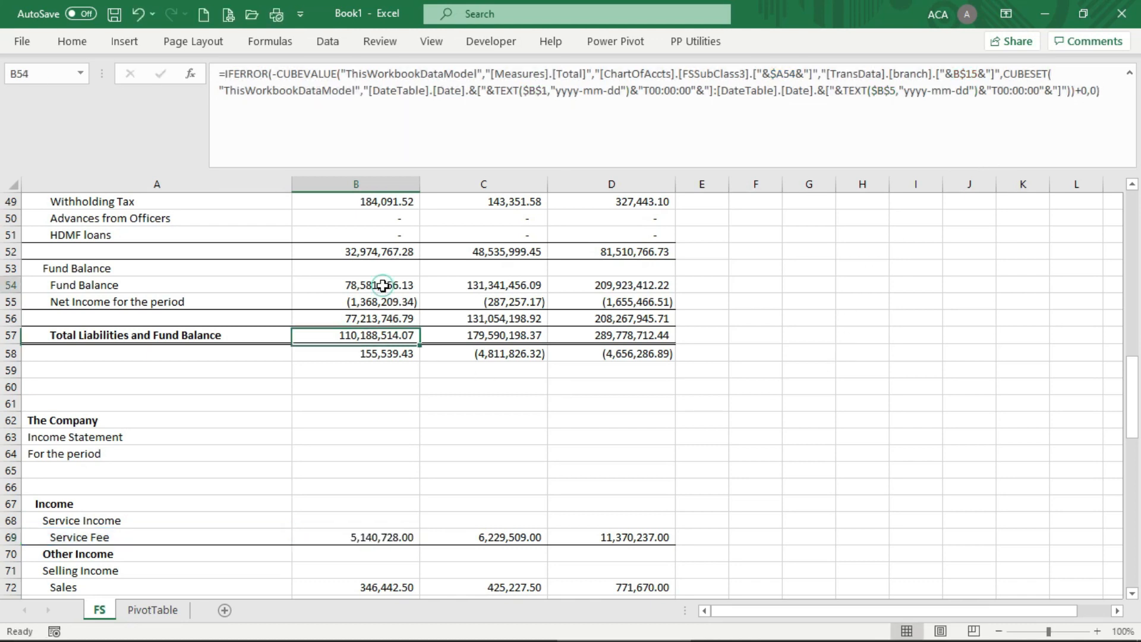
pyautogui.click(1117, 90)
pyautogui.write('+')
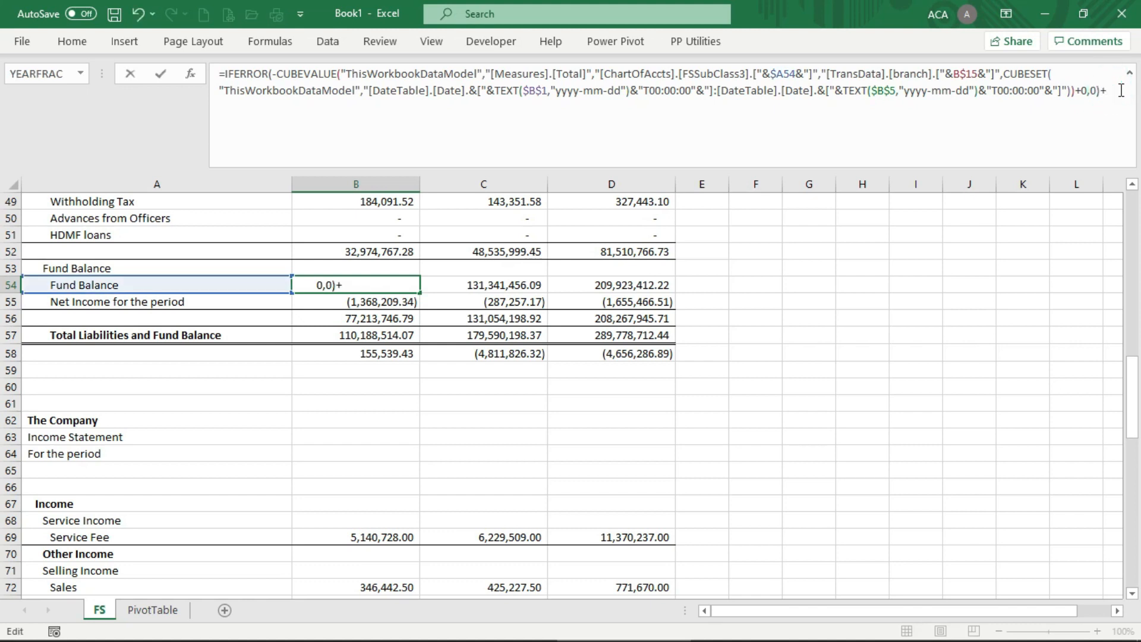
pyautogui.hotkey('ctrl', 'v')
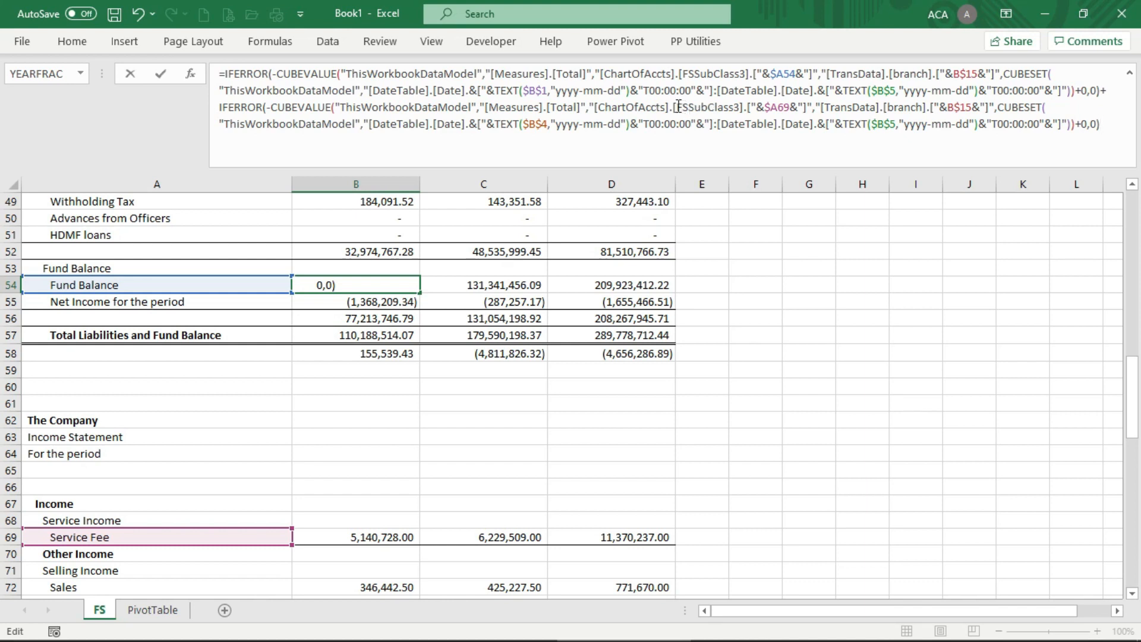
# Step: Change the account filter in B54's added expression to [ChartOfAccts].[FSClassification].[IS]
pyautogui.moveTo(677, 107); pyautogui.dragTo(743, 109)
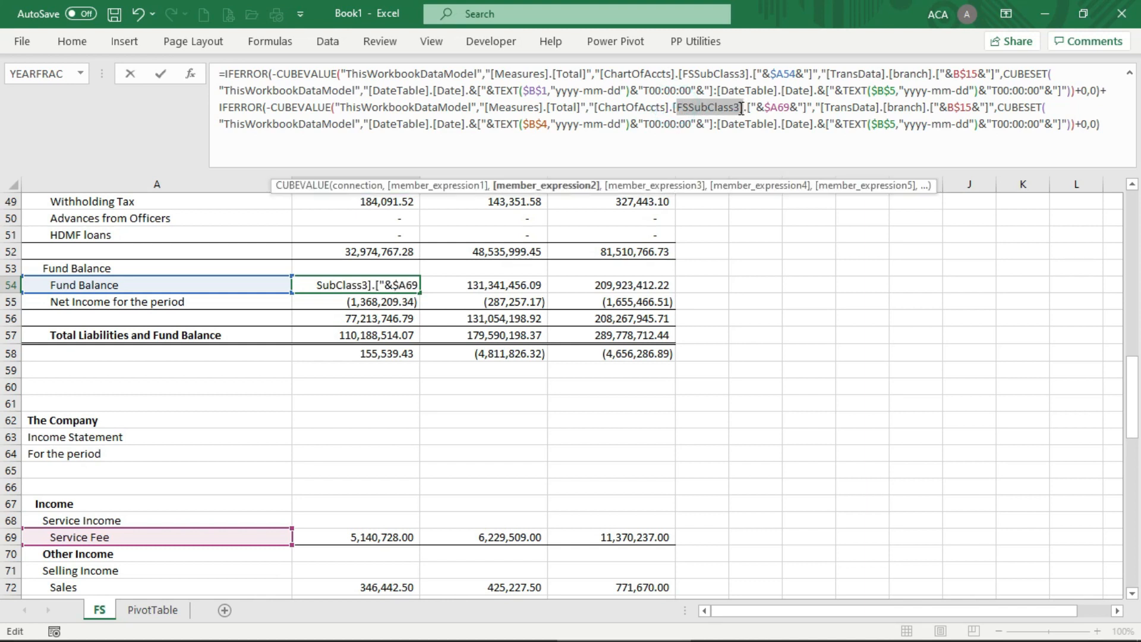
pyautogui.press('BackSpace')
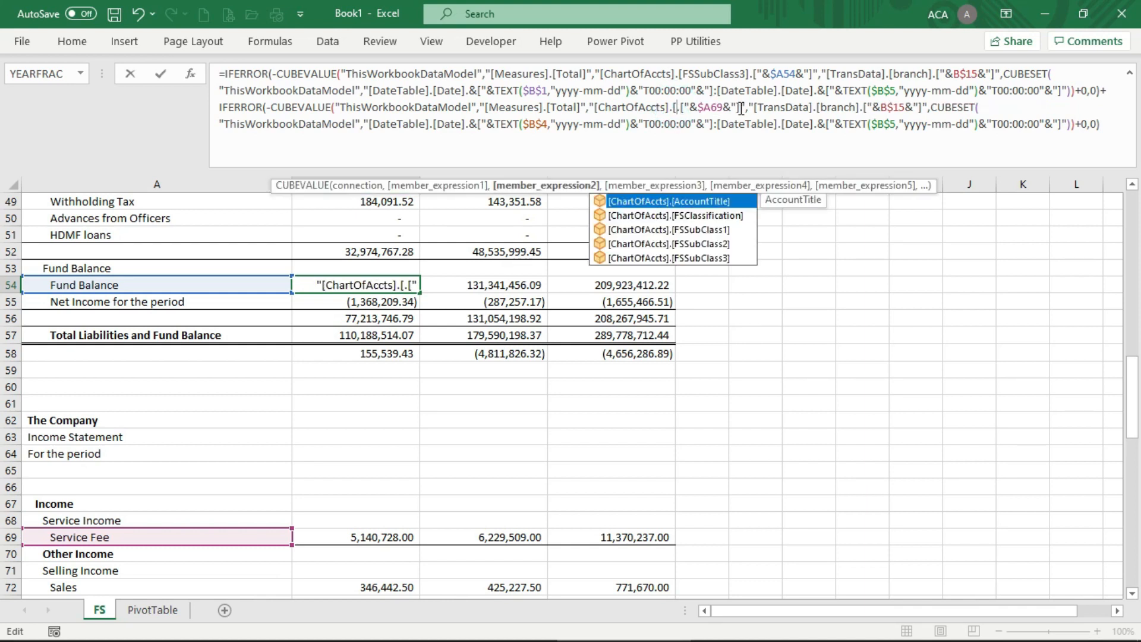
pyautogui.doubleClick(699, 216)
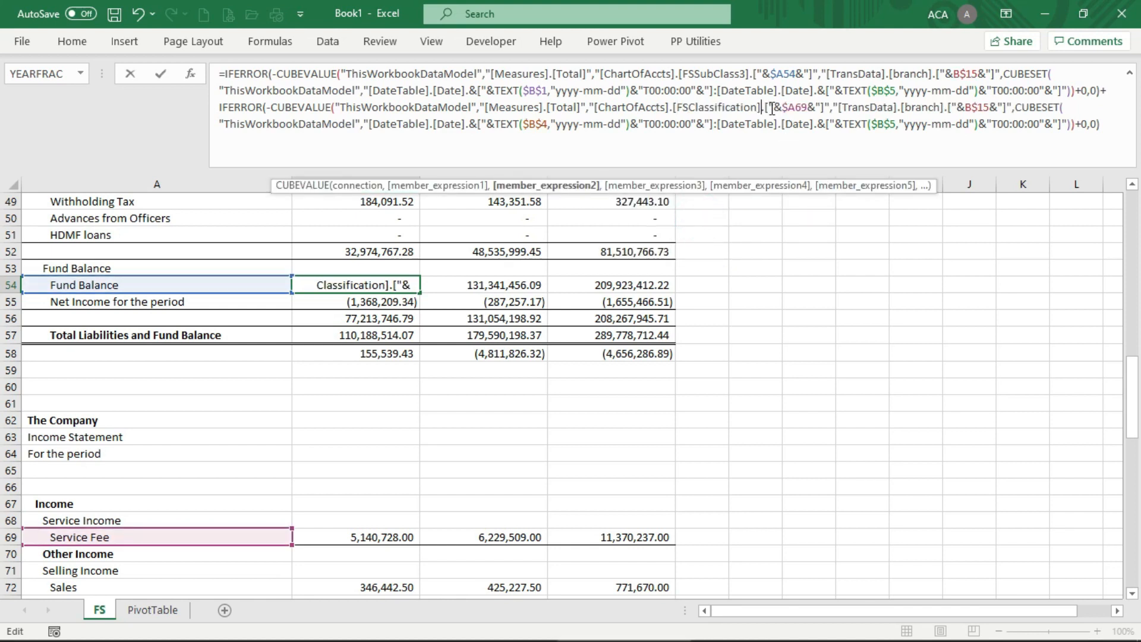
pyautogui.moveTo(768, 109); pyautogui.dragTo(826, 111)
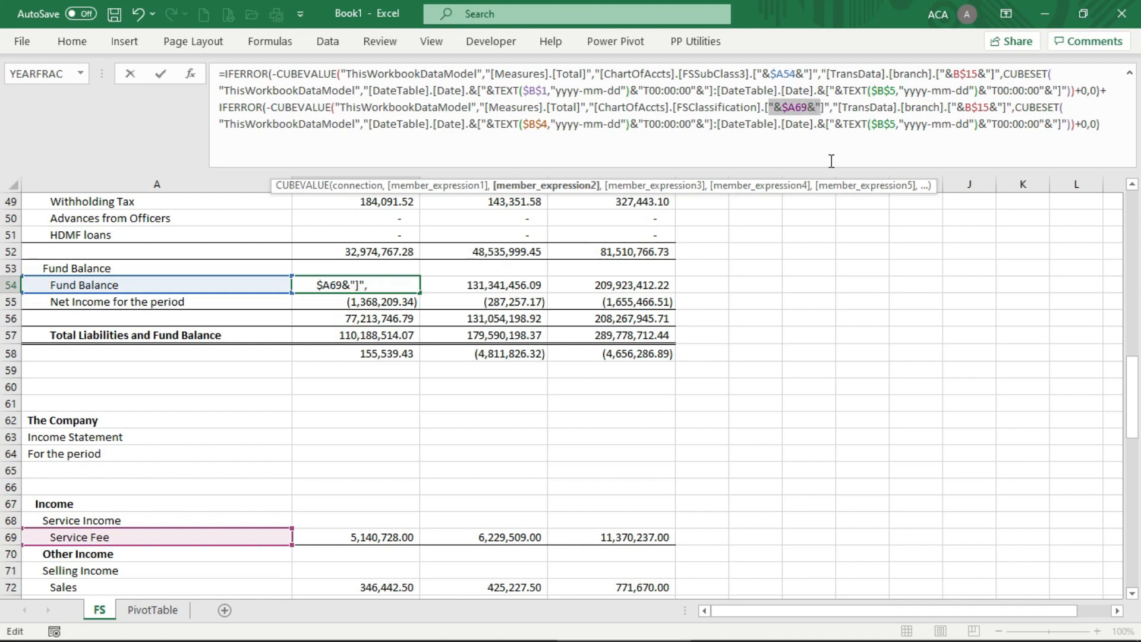
pyautogui.write('IS')
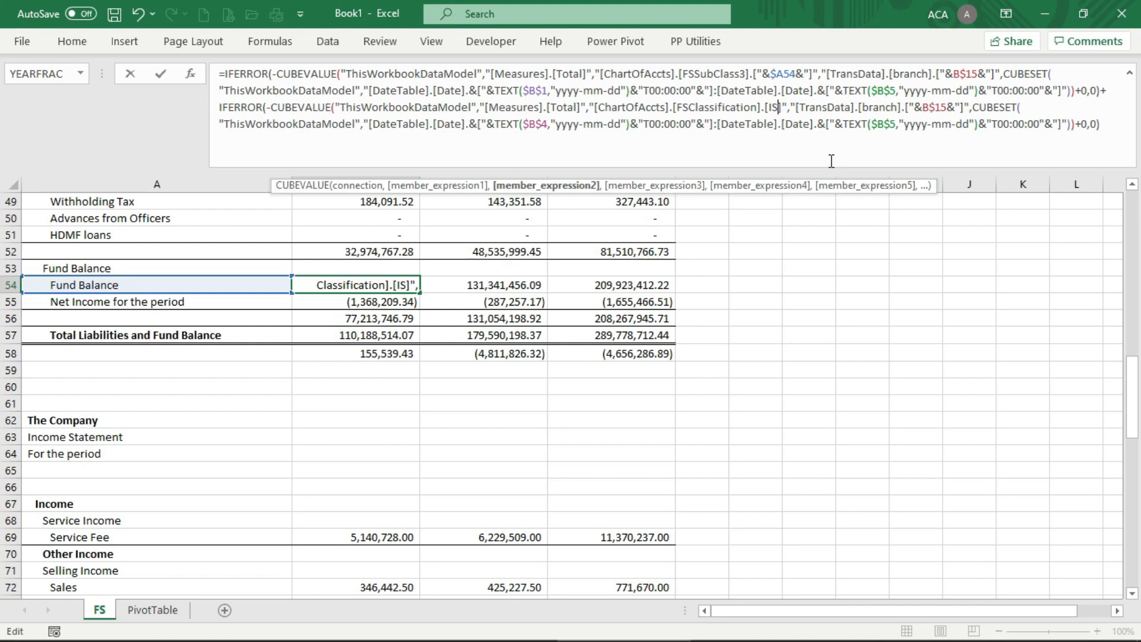
pyautogui.click(943, 105)
pyautogui.press('BackSpace')
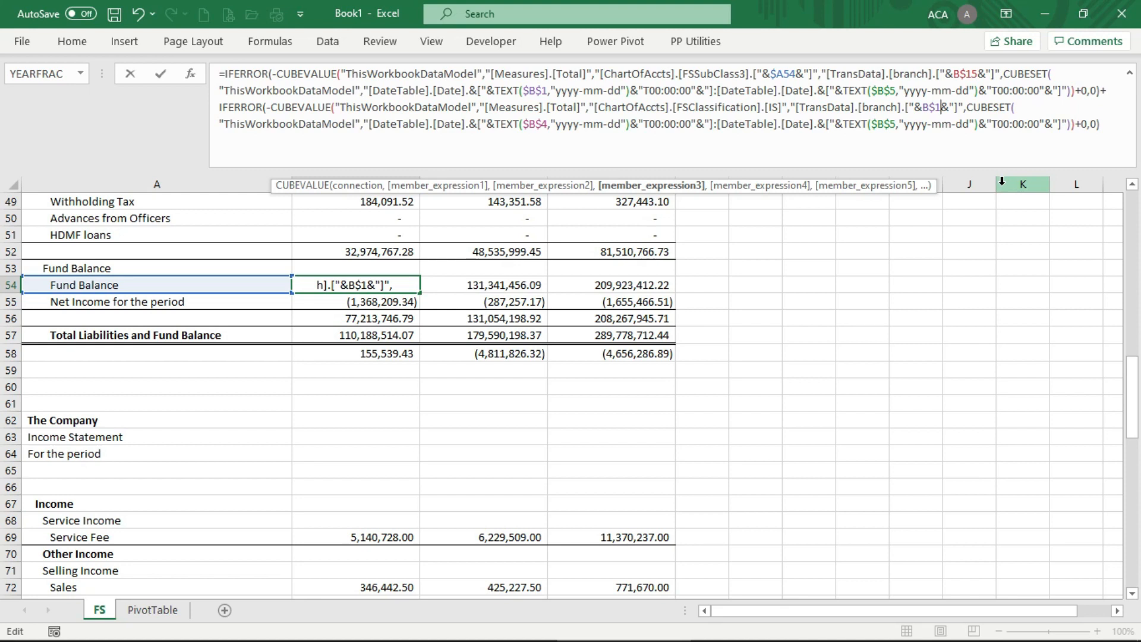
pyautogui.hotkey('ctrl', 'z')
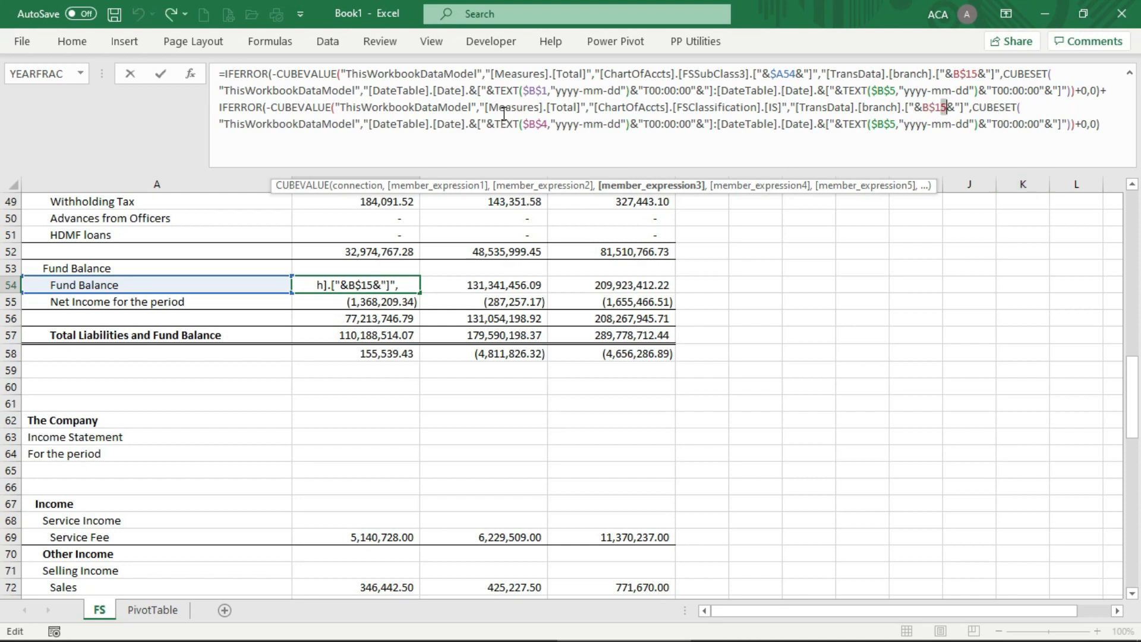
# Step: Set the date range in B54's added expression to run from $B$1 to $B$4-1 and enter the formula
pyautogui.click(546, 124)
pyautogui.press('BackSpace')
pyautogui.write('1')
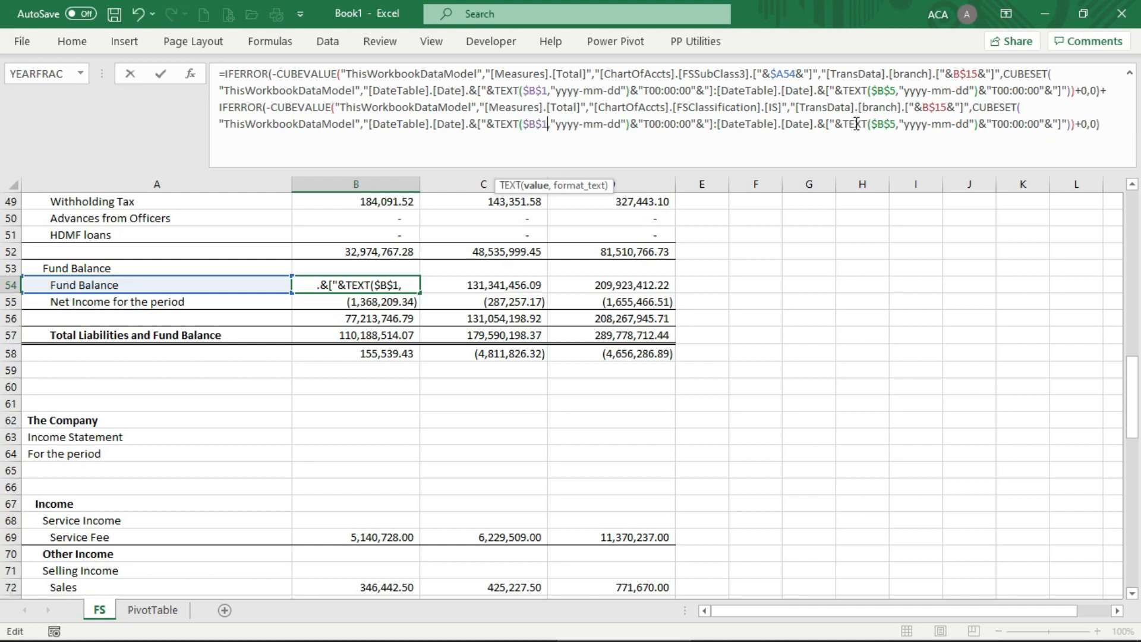
pyautogui.click(891, 124)
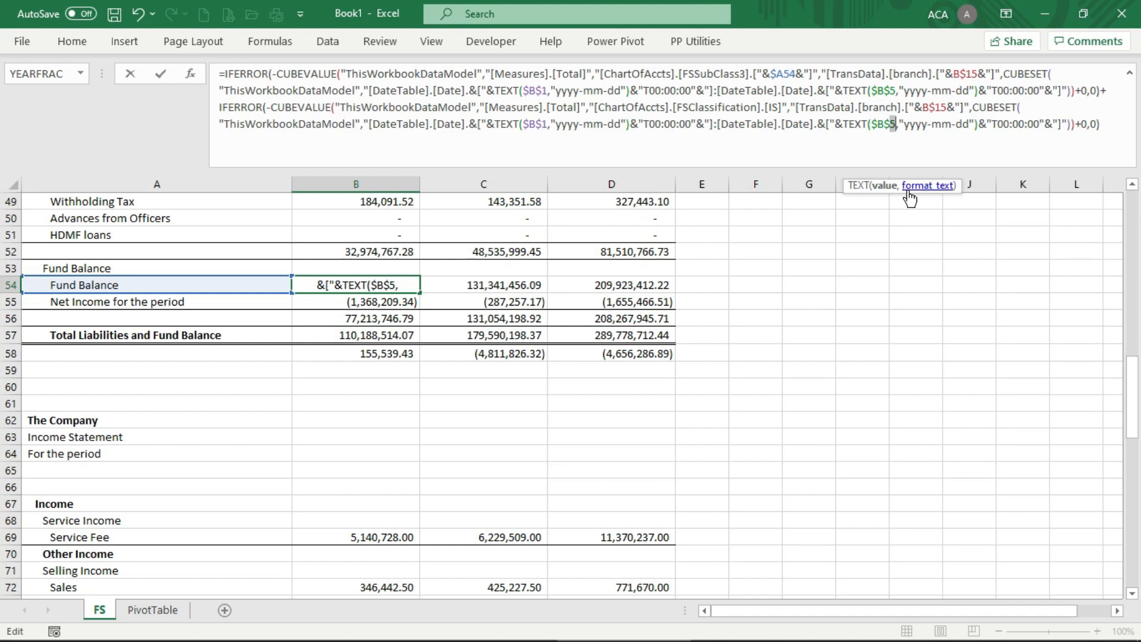
pyautogui.write('4-1')
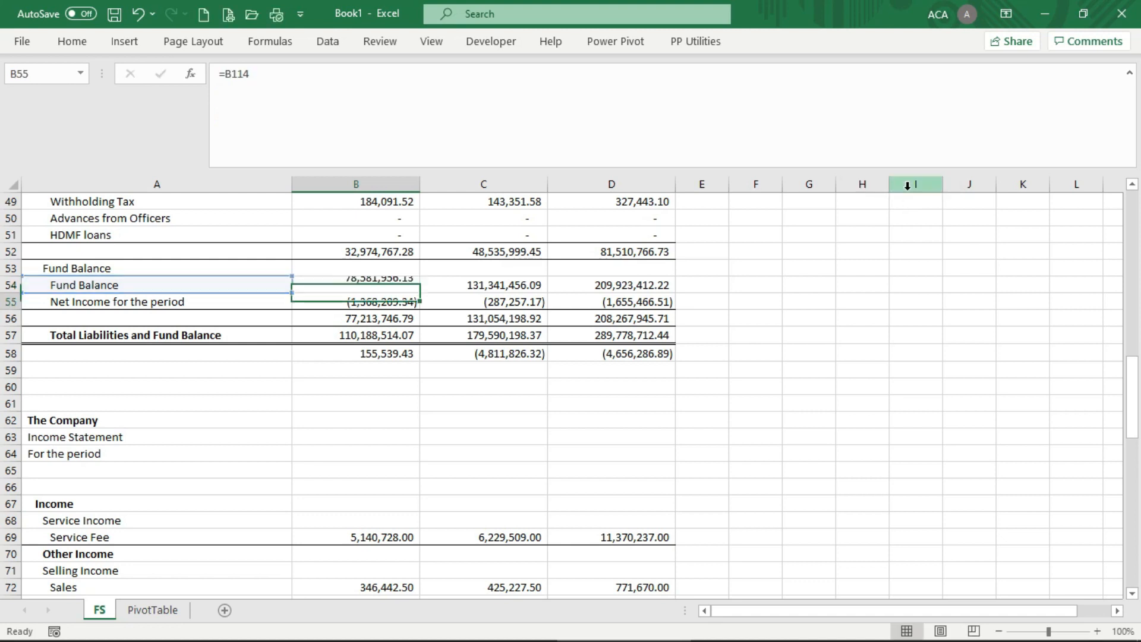
pyautogui.press('Return')
# Step: Check the recalculated A-Company Fund Balance and totals against the row 58 balance check
pyautogui.press('Up')
pyautogui.press('Down')
pyautogui.press('Up')
pyautogui.press('Down')
pyautogui.press('Down')
pyautogui.press('Down')
pyautogui.press('Up')
pyautogui.press('Up')
pyautogui.press('Up')
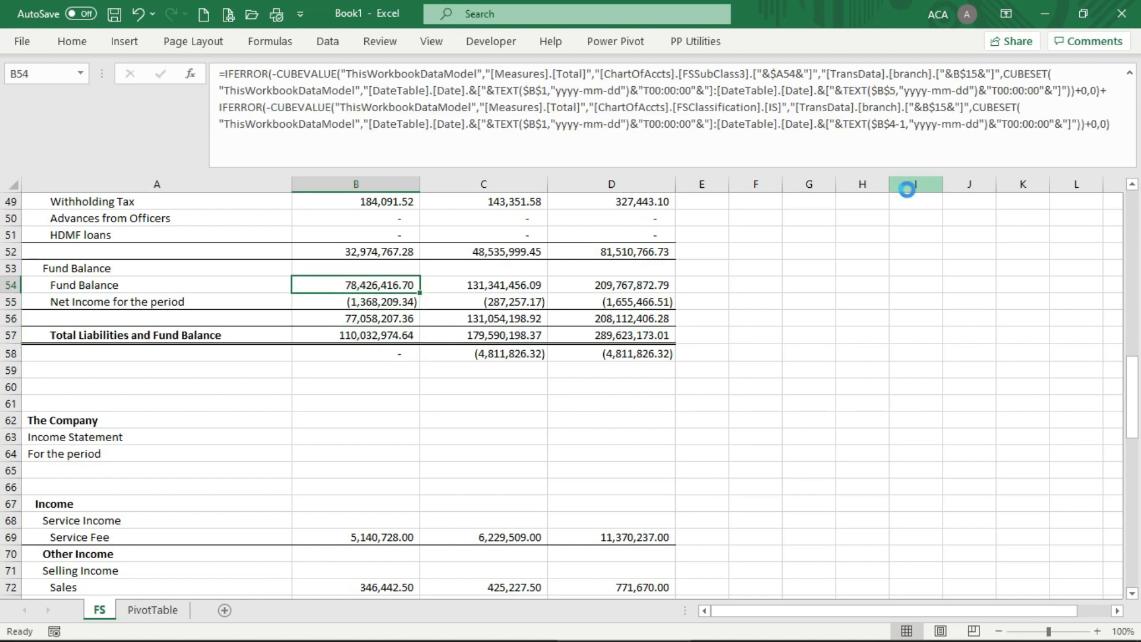
# Step: Copy the Fund Balance formula from B54 to C54 for D-Company and review the rows below it
pyautogui.hotkey('ctrl', 'c')
pyautogui.press('Right')
pyautogui.press('Return')
pyautogui.press('Down')
pyautogui.press('Down')
pyautogui.press('Up')
pyautogui.press('Up')
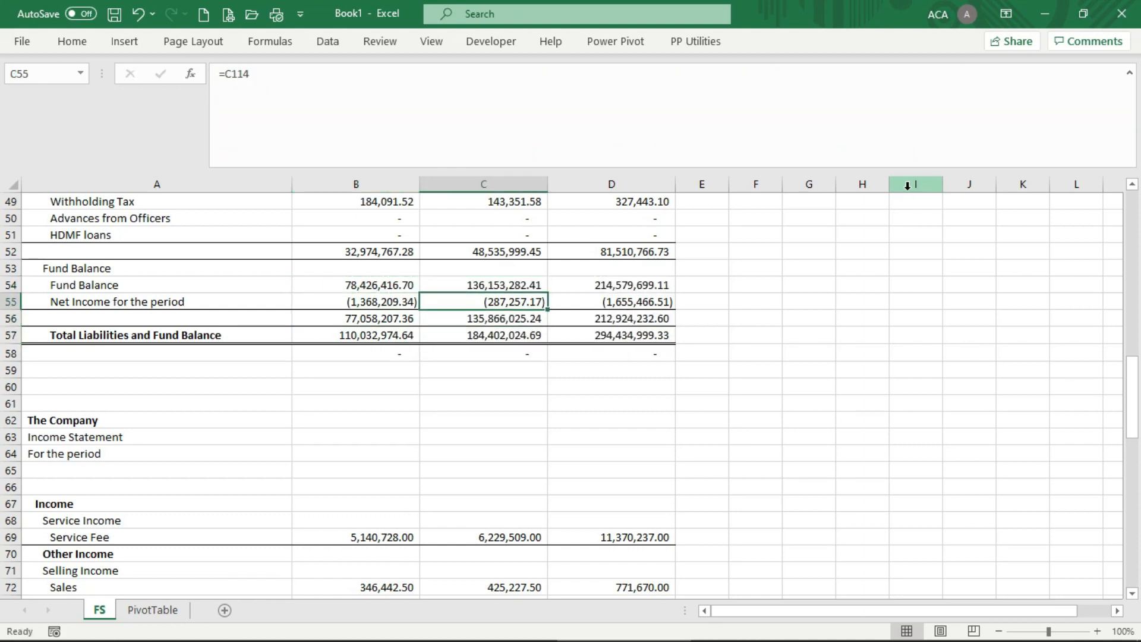
# Step: Set the Income Statement Start Date in B4 to 10/1/2014
pyautogui.press('pageup')
pyautogui.press('pageup')
pyautogui.press('Up')
pyautogui.press('Up')
pyautogui.press('Left')
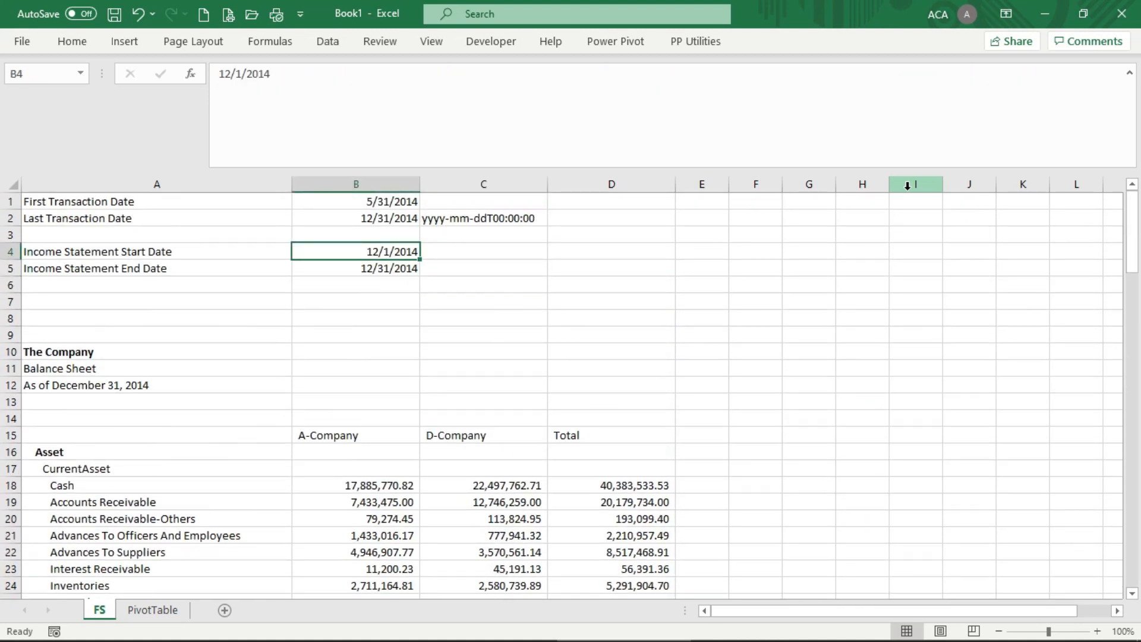
pyautogui.write('10/1/2014')
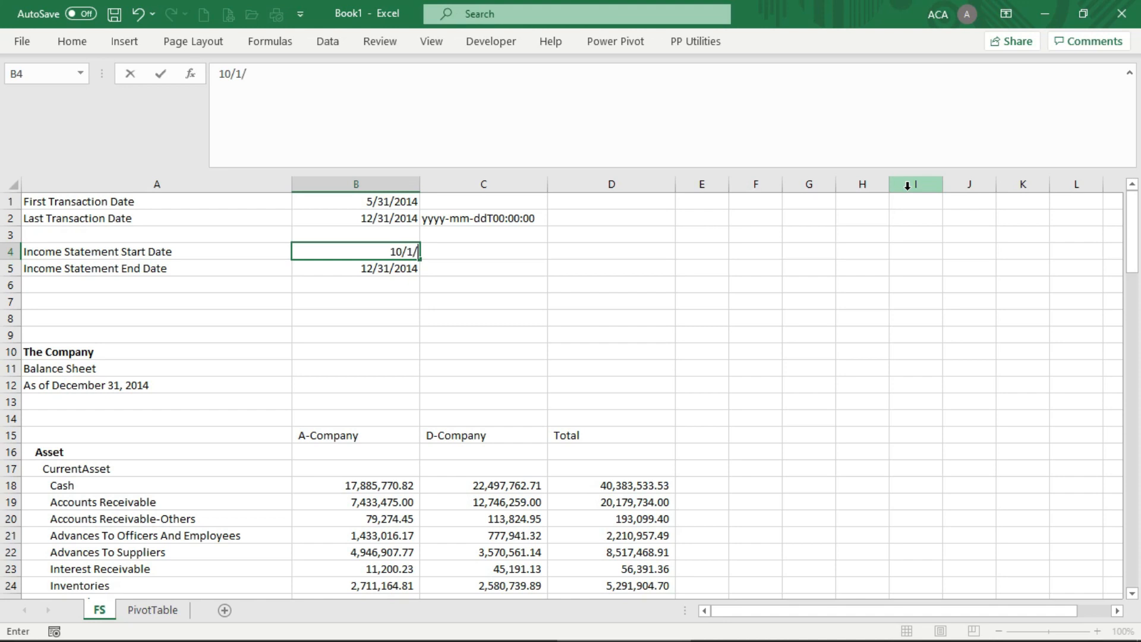
pyautogui.press('Return')
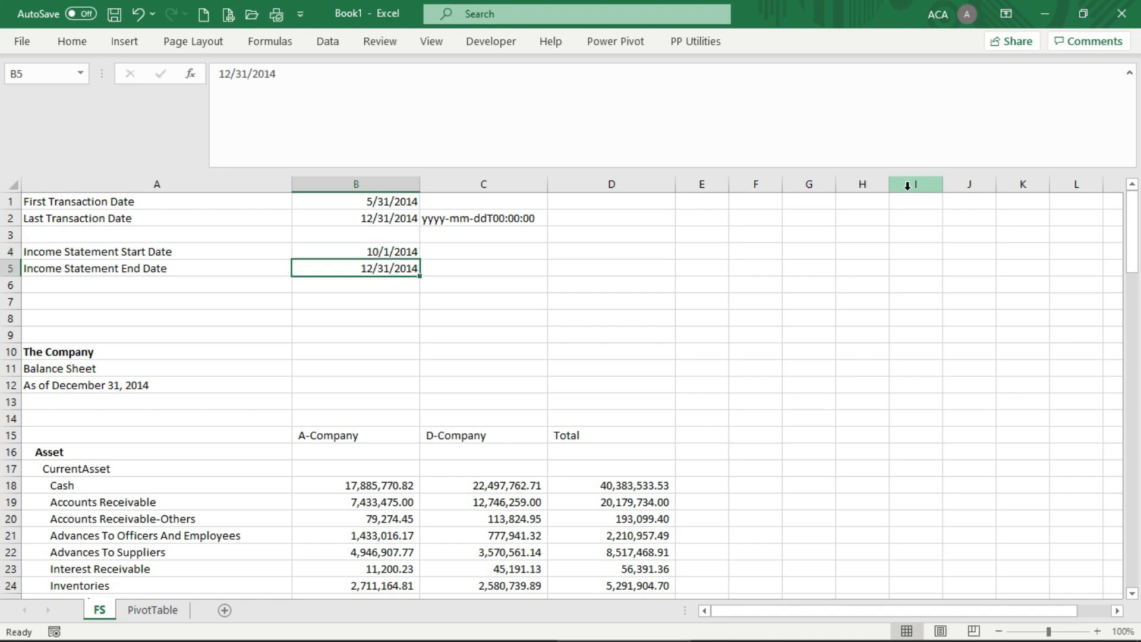
# Step: Review the balance sheet and income statement amounts down to row 83 for the new start date
pyautogui.press('Down')
pyautogui.press('Down')
pyautogui.press('Down')
pyautogui.press('Down')
pyautogui.press('Down')
pyautogui.press('Down')
pyautogui.press('Down')
pyautogui.press('Down')
pyautogui.press('Down')
pyautogui.press('Down')
pyautogui.press('Down')
pyautogui.press('Down')
pyautogui.press('Down')
pyautogui.press('Down')
pyautogui.press('Down')
pyautogui.press('Down')
pyautogui.press('Down')
pyautogui.press('Down')
pyautogui.press('Down')
pyautogui.press('Down')
pyautogui.press('Down')
pyautogui.press('Down')
pyautogui.press('Down')
pyautogui.press('Down')
pyautogui.press('Down')
pyautogui.press('Down')
pyautogui.press('Down')
pyautogui.press('Down')
pyautogui.press('Down')
pyautogui.press('Down')
pyautogui.press('Down')
pyautogui.press('Down')
pyautogui.press('Down')
pyautogui.press('Down')
pyautogui.press('Down')
pyautogui.press('Down')
pyautogui.press('Down')
pyautogui.press('Down')
pyautogui.press('Down')
pyautogui.press('Down')
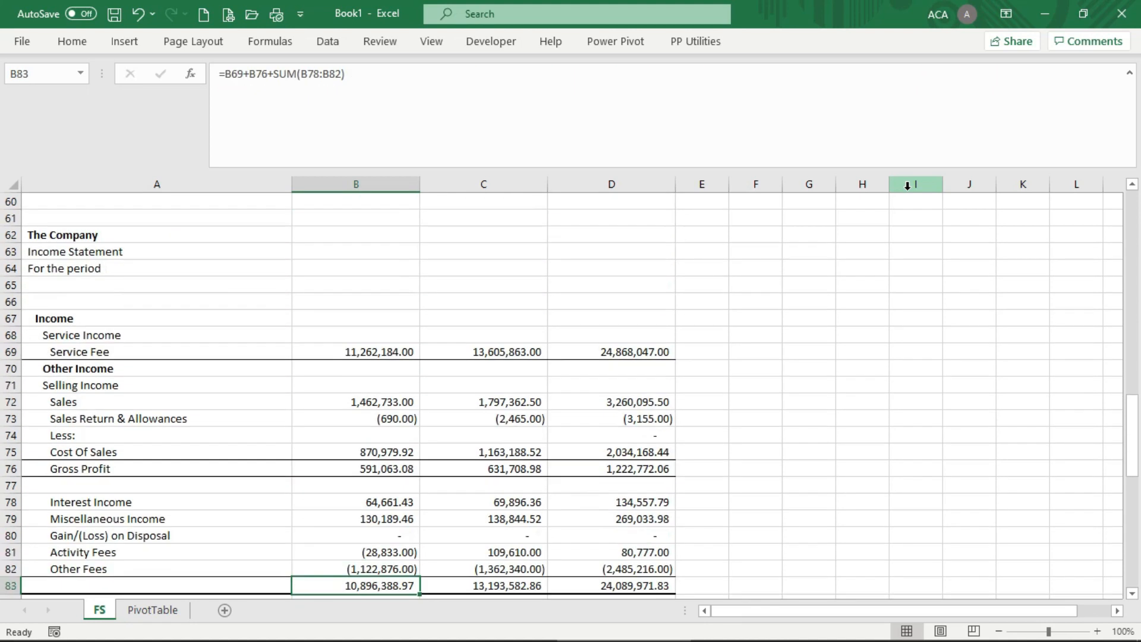
pyautogui.press('Up')
pyautogui.press('Up')
pyautogui.press('Up')
pyautogui.press('Up')
pyautogui.press('Up')
pyautogui.press('Up')
pyautogui.press('Up')
pyautogui.press('Up')
pyautogui.press('Up')
pyautogui.press('Up')
pyautogui.press('Up')
pyautogui.press('Up')
pyautogui.press('Up')
pyautogui.press('Up')
pyautogui.press('Up')
pyautogui.press('Up')
pyautogui.press('Up')
pyautogui.press('Up')
pyautogui.press('Up')
pyautogui.press('Up')
pyautogui.press('Up')
pyautogui.press('Up')
pyautogui.press('Up')
pyautogui.press('Up')
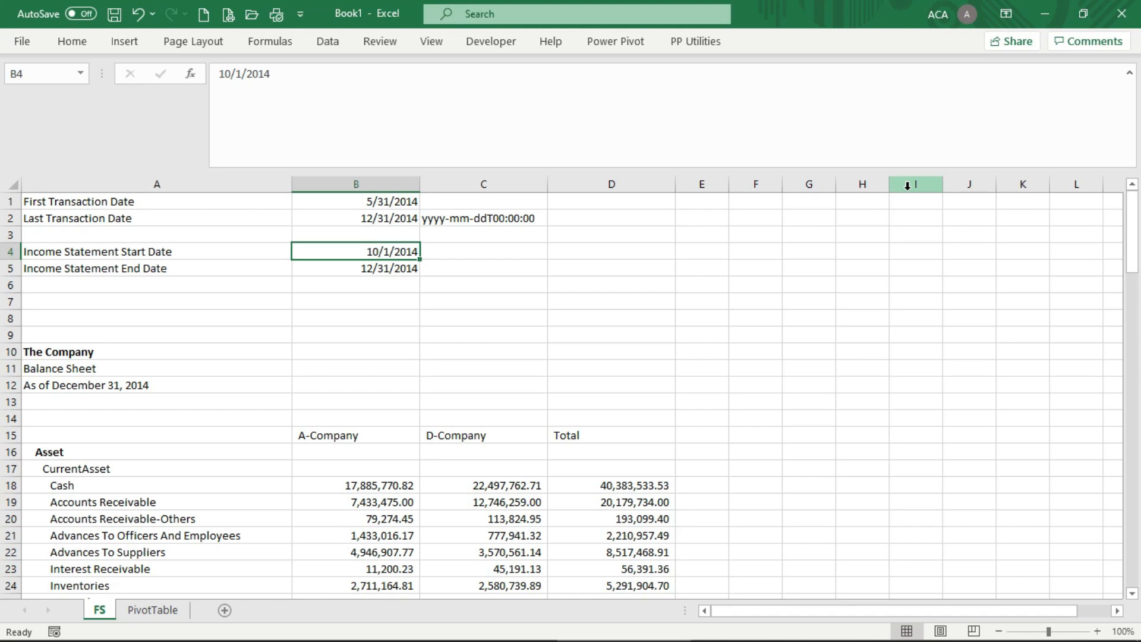
pyautogui.press('Up')
pyautogui.press('Up')
pyautogui.press('Up')
pyautogui.press('Down')
pyautogui.press('Right')
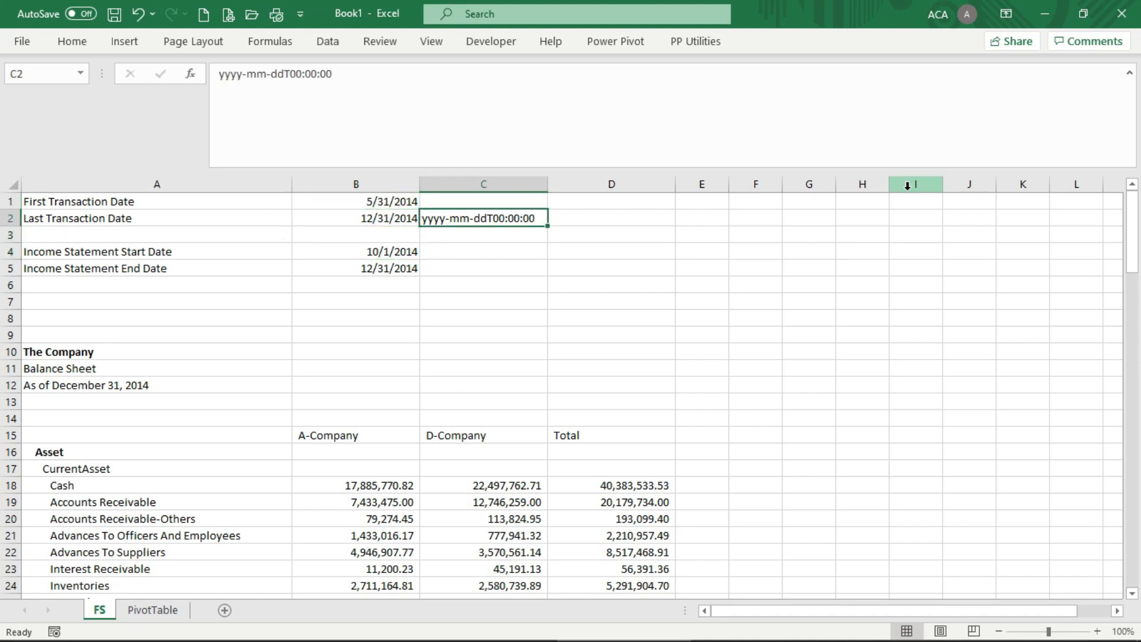
pyautogui.press('Down')
pyautogui.press('Down')
pyautogui.press('Down')
pyautogui.press('Down')
pyautogui.press('Down')
pyautogui.press('Down')
pyautogui.press('Down')
pyautogui.press('Down')
pyautogui.press('Down')
pyautogui.press('Down')
pyautogui.press('Down')
pyautogui.press('Down')
pyautogui.press('Down')
pyautogui.press('Down')
pyautogui.press('Down')
pyautogui.press('Down')
pyautogui.press('Down')
pyautogui.press('Down')
pyautogui.press('Down')
pyautogui.press('Down')
pyautogui.press('Up')
pyautogui.press('Up')
pyautogui.press('Up')
pyautogui.press('Up')
pyautogui.press('Up')
pyautogui.press('Up')
pyautogui.press('Up')
pyautogui.press('Up')
pyautogui.press('Up')
pyautogui.press('Up')
pyautogui.press('Up')
pyautogui.press('Up')
pyautogui.press('Up')
pyautogui.press('Up')
pyautogui.press('Up')
pyautogui.press('Up')
pyautogui.press('Up')
pyautogui.press('Up')
pyautogui.press('Up')
pyautogui.press('Up')
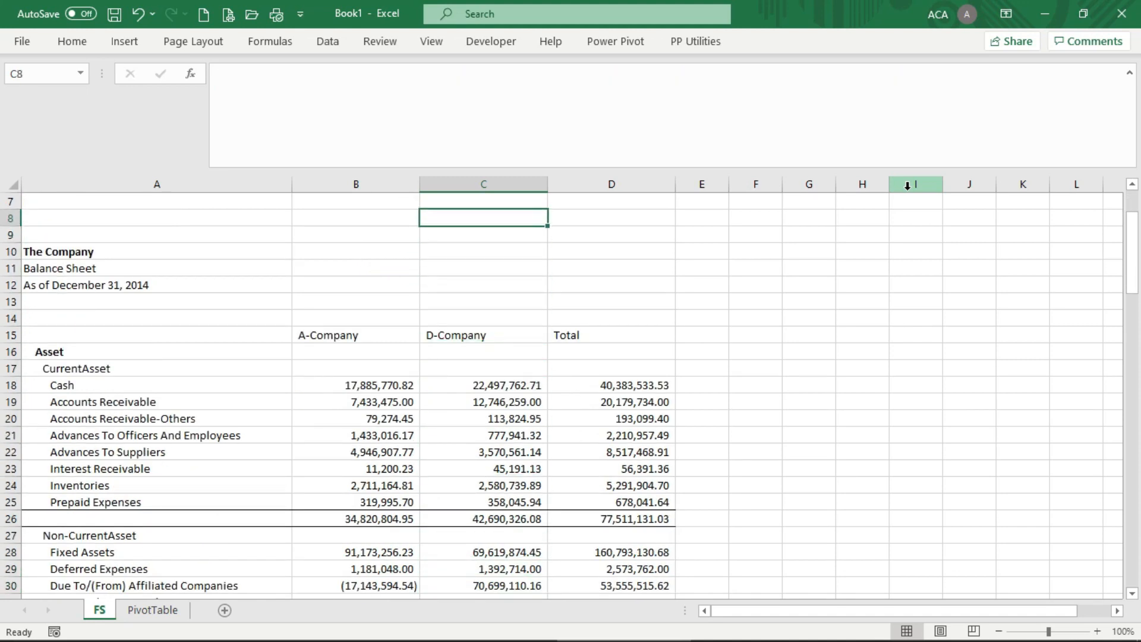
pyautogui.scroll(2, 891, 253)
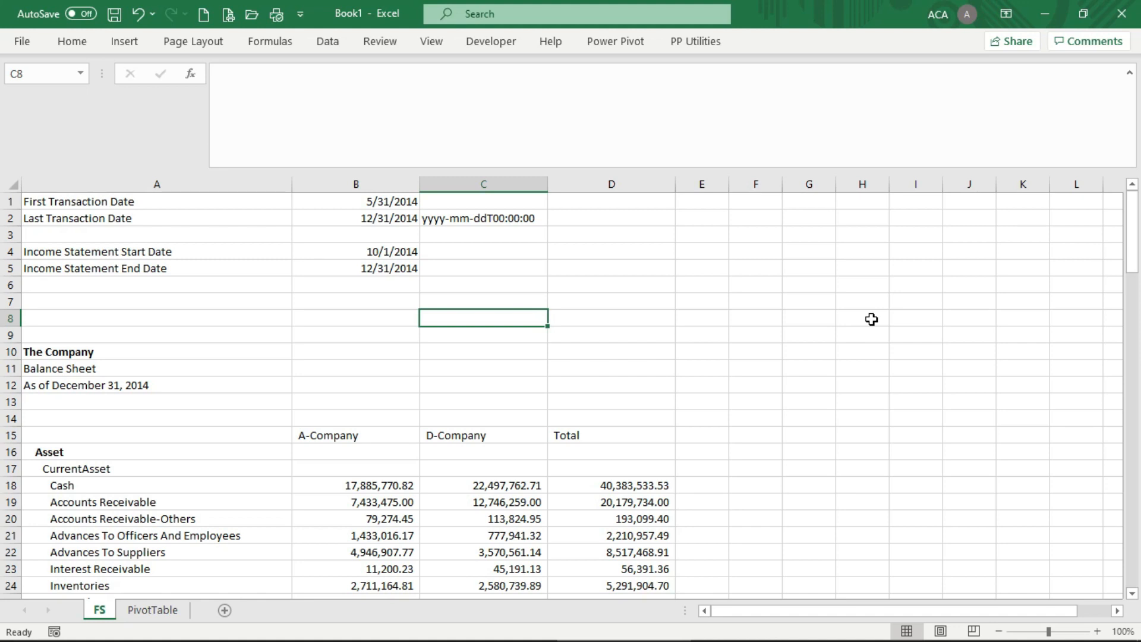
pyautogui.click(401, 200)
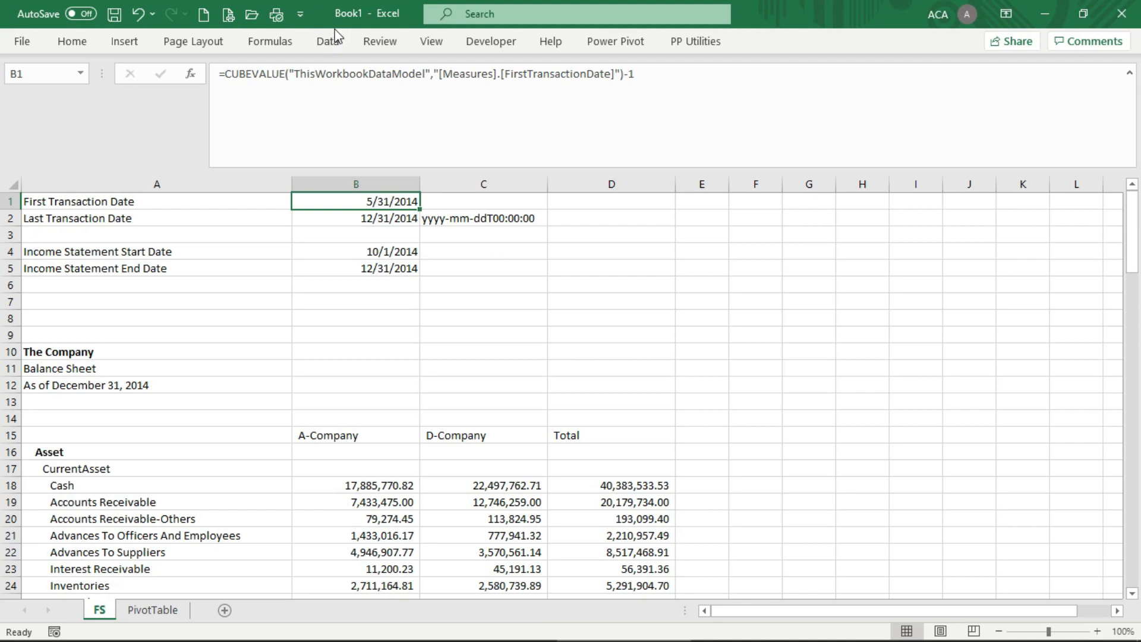
pyautogui.click(329, 43)
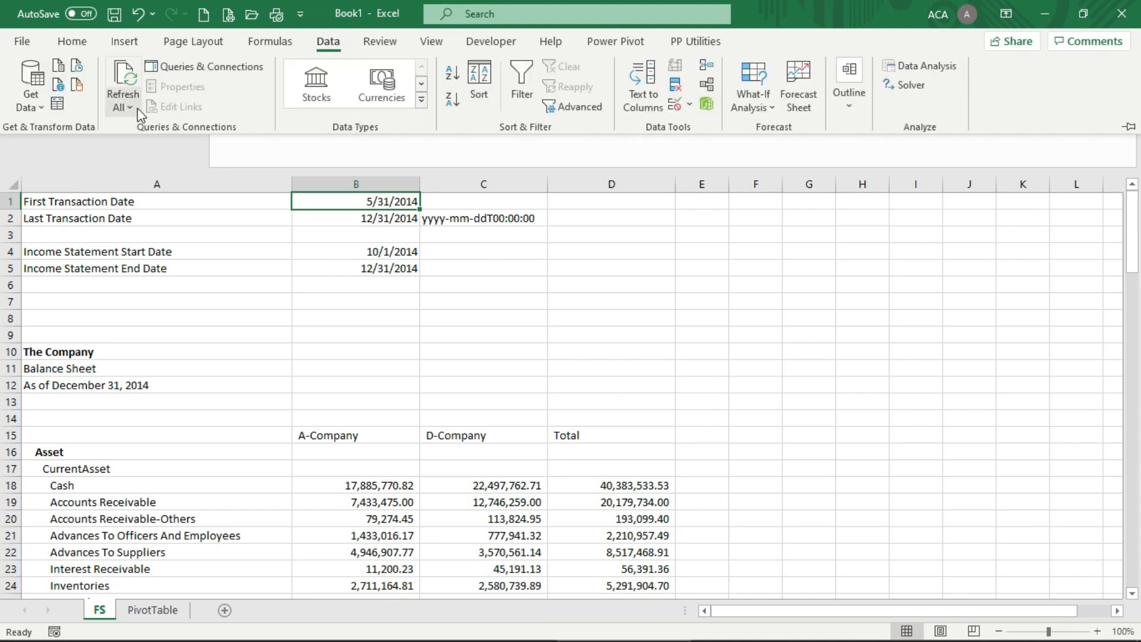
pyautogui.click(547, 335)
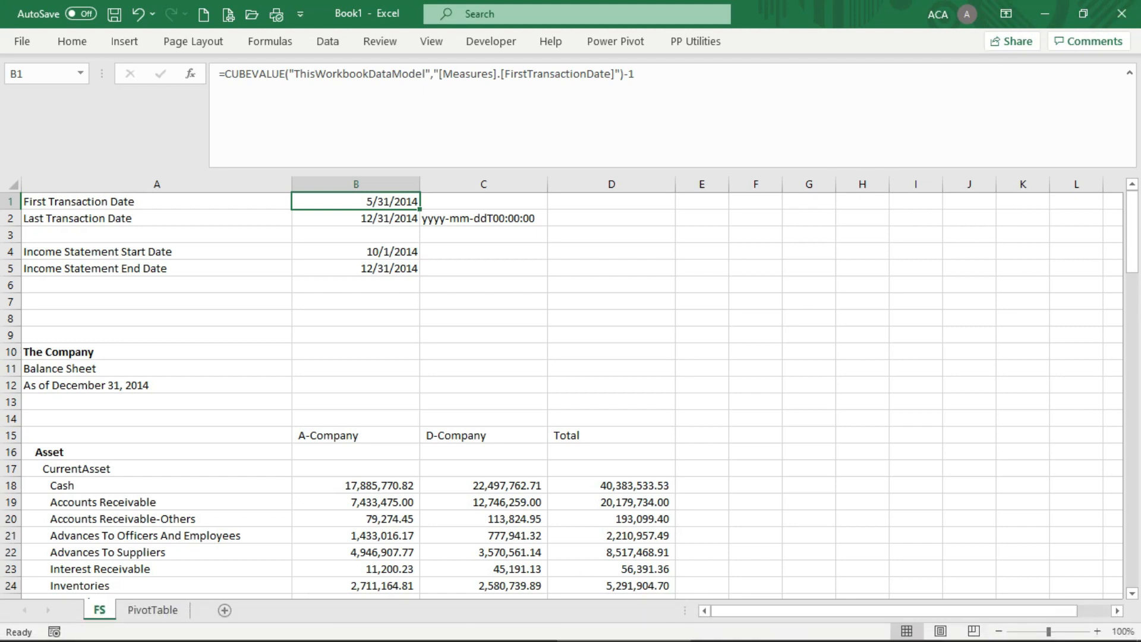
# Step: Switch to File Explorer and check the monthly workbooks in the D-Company-2015 folder under OtherData\Formatted
pyautogui.click(172, 624)
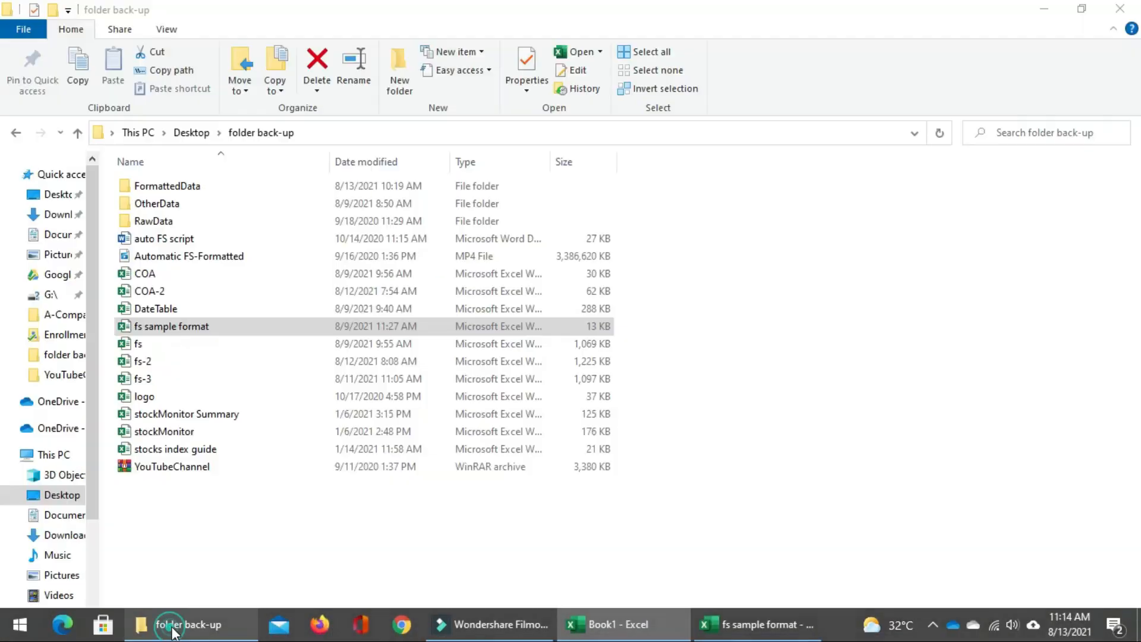
pyautogui.click(187, 204)
pyautogui.doubleClick(186, 204)
pyautogui.doubleClick(170, 187)
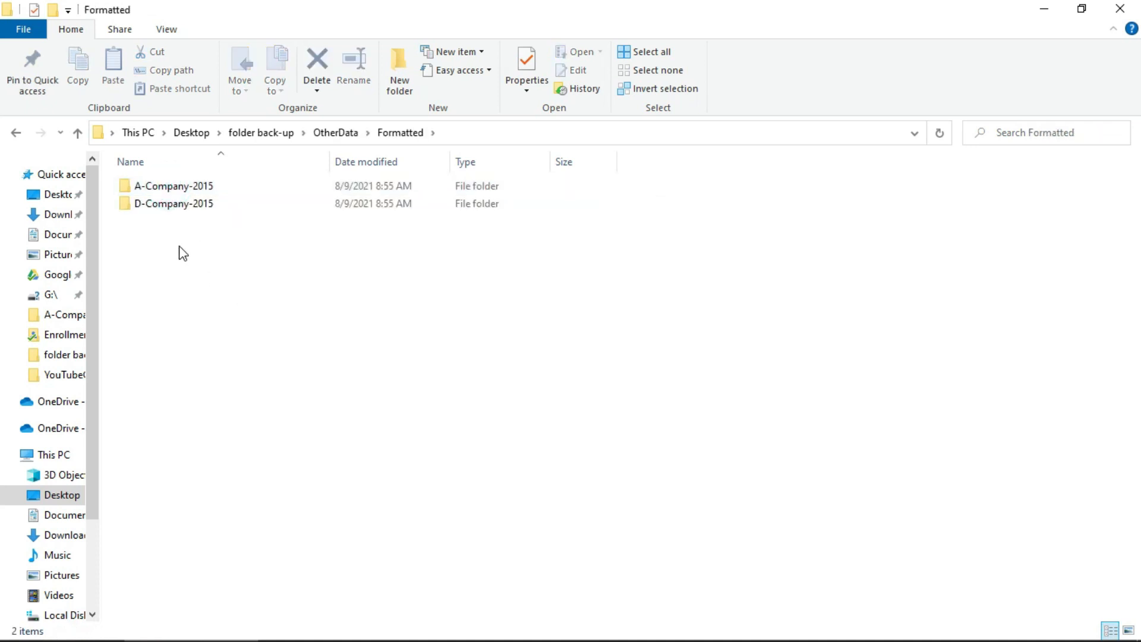
pyautogui.doubleClick(169, 205)
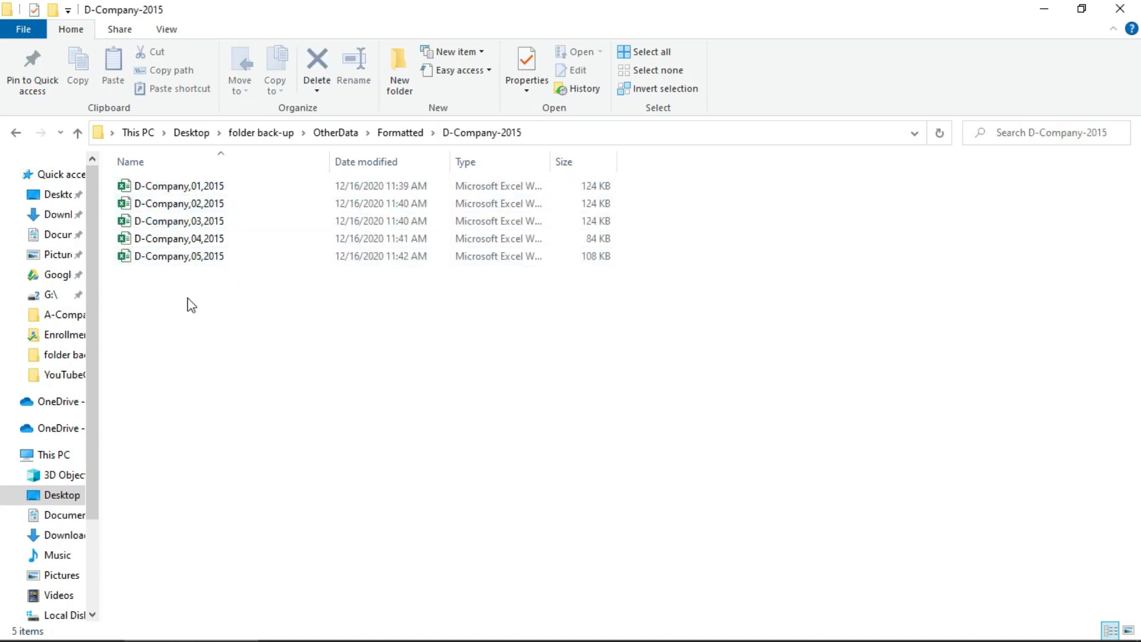
# Step: Copy the A-Company-2015 and D-Company-2015 folders from OtherData\Formatted into the FormattedData folder of folder back-up
pyautogui.click(77, 132)
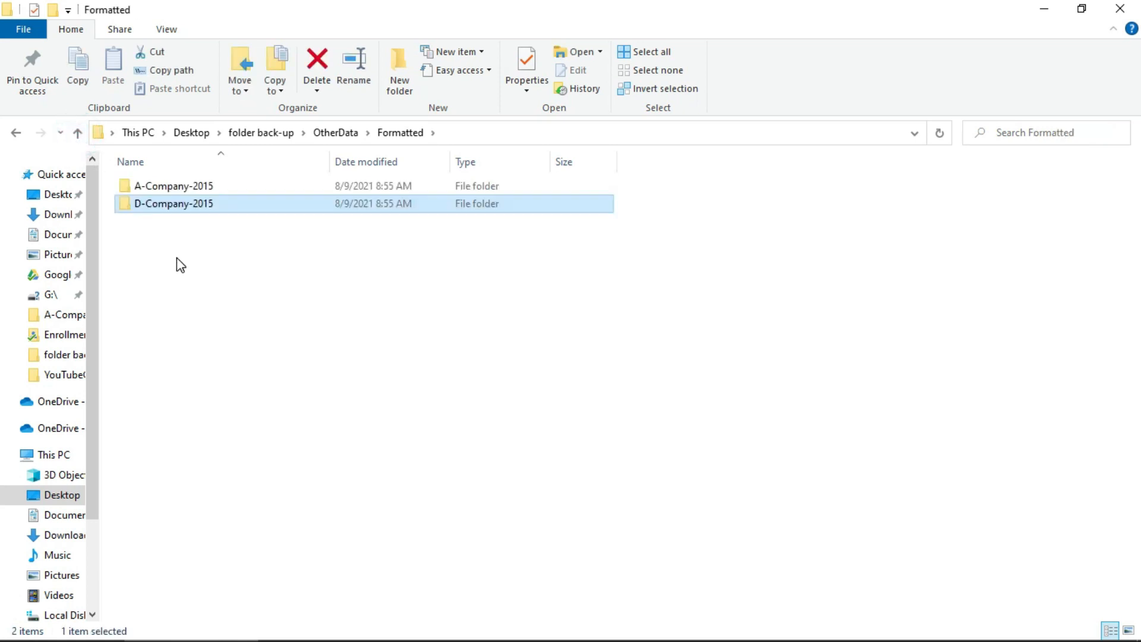
pyautogui.keyDown('ctrl'); pyautogui.click(174, 186); pyautogui.keyUp('ctrl')
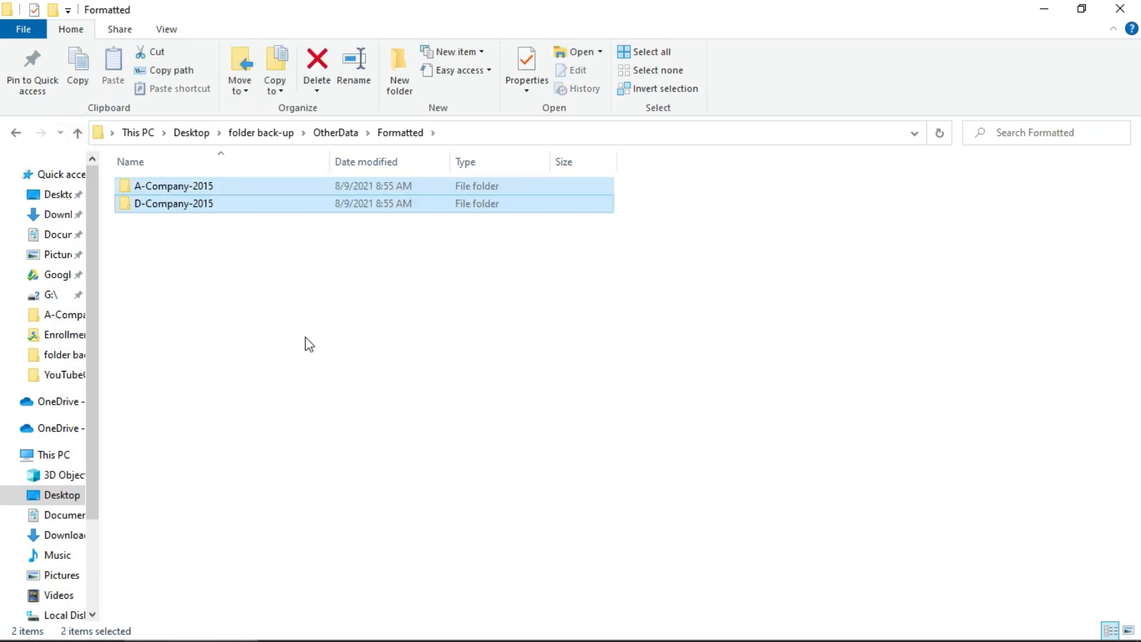
pyautogui.hotkey('ctrl', 'c')
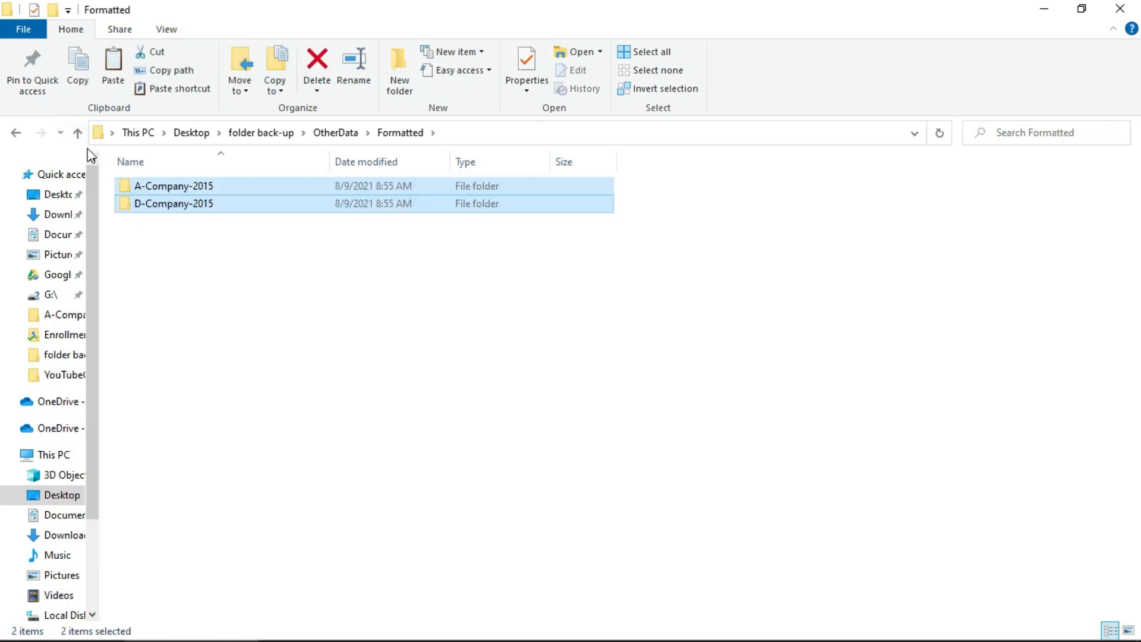
pyautogui.click(79, 133)
pyautogui.click(79, 132)
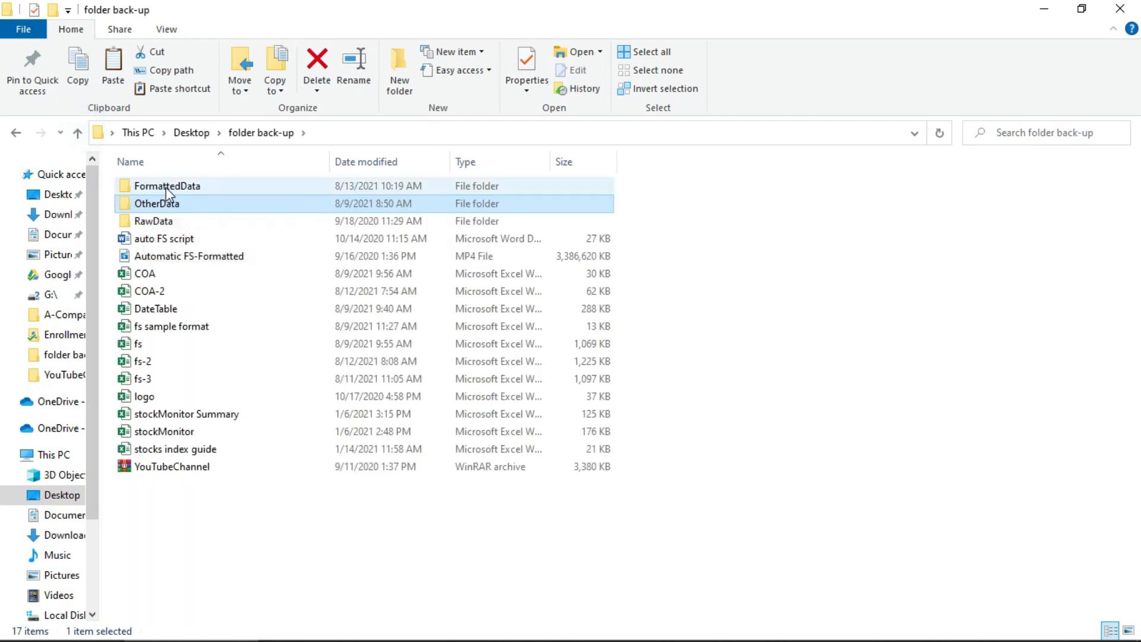
pyautogui.doubleClick(165, 186)
pyautogui.rightClick(218, 295)
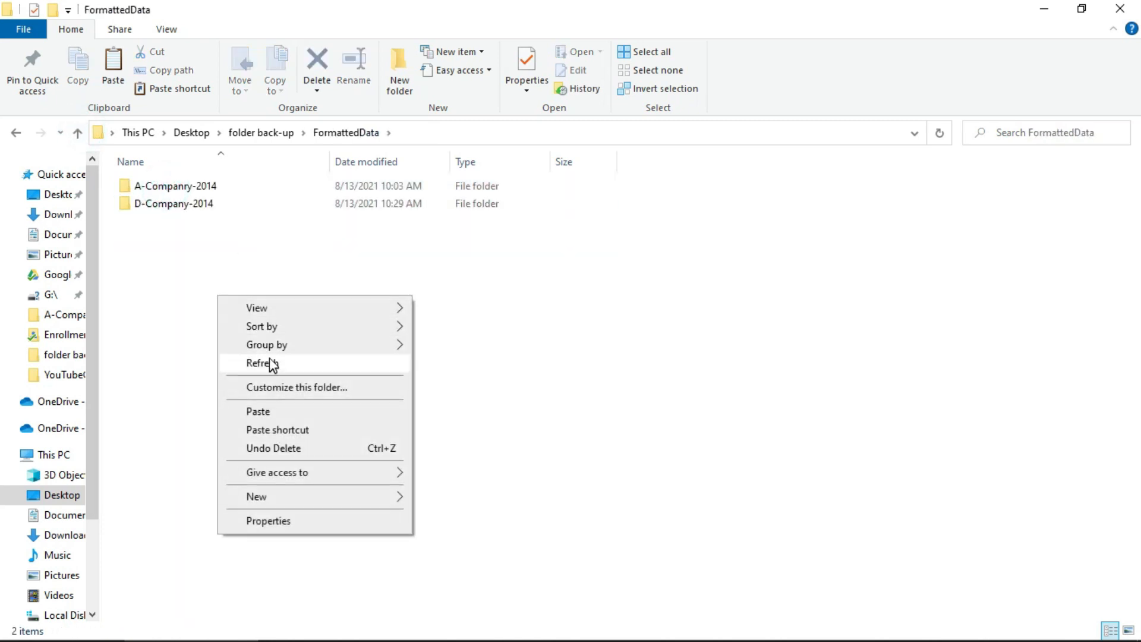
pyautogui.click(275, 412)
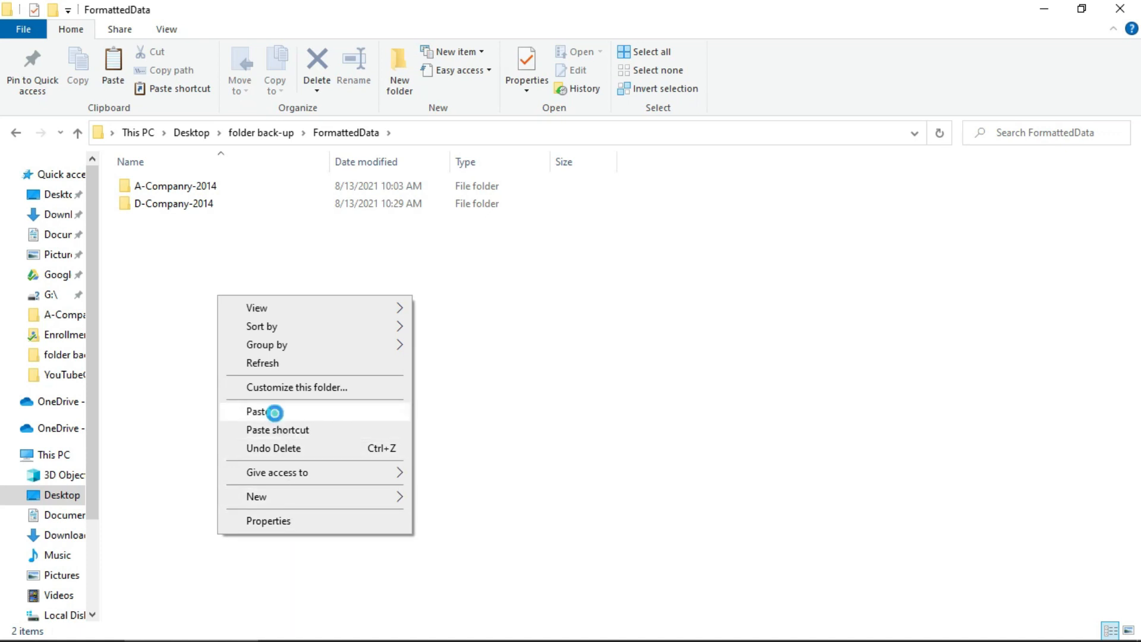
pyautogui.click(215, 327)
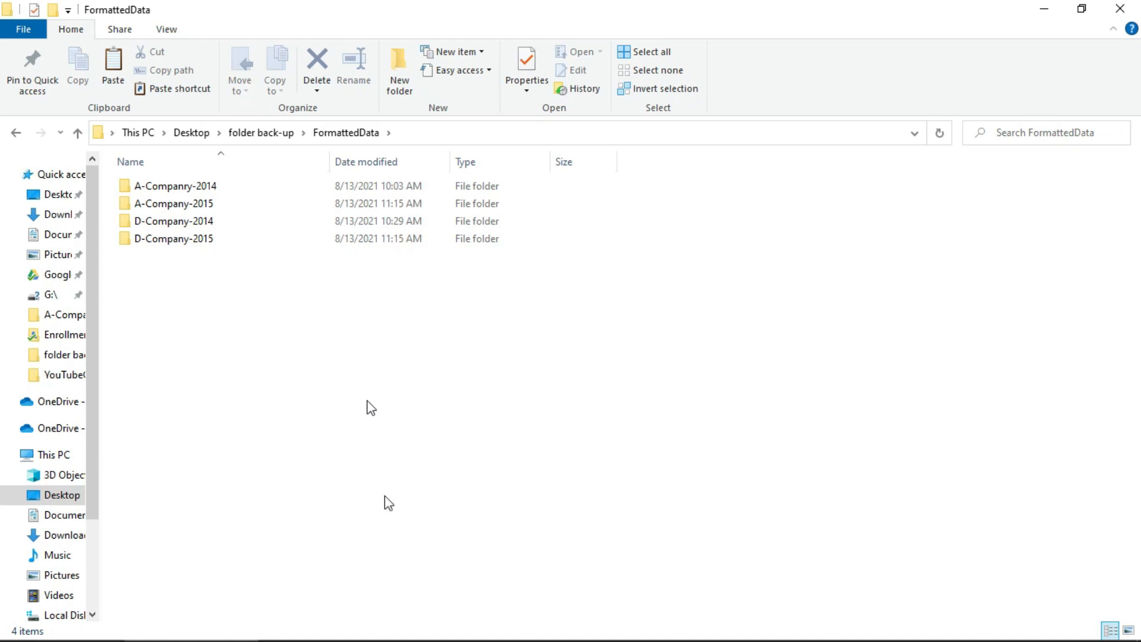
# Step: Switch back to Book1 in Excel, refresh all data connections and check the Last Transaction Date in B2
pyautogui.moveTo(435, 637)
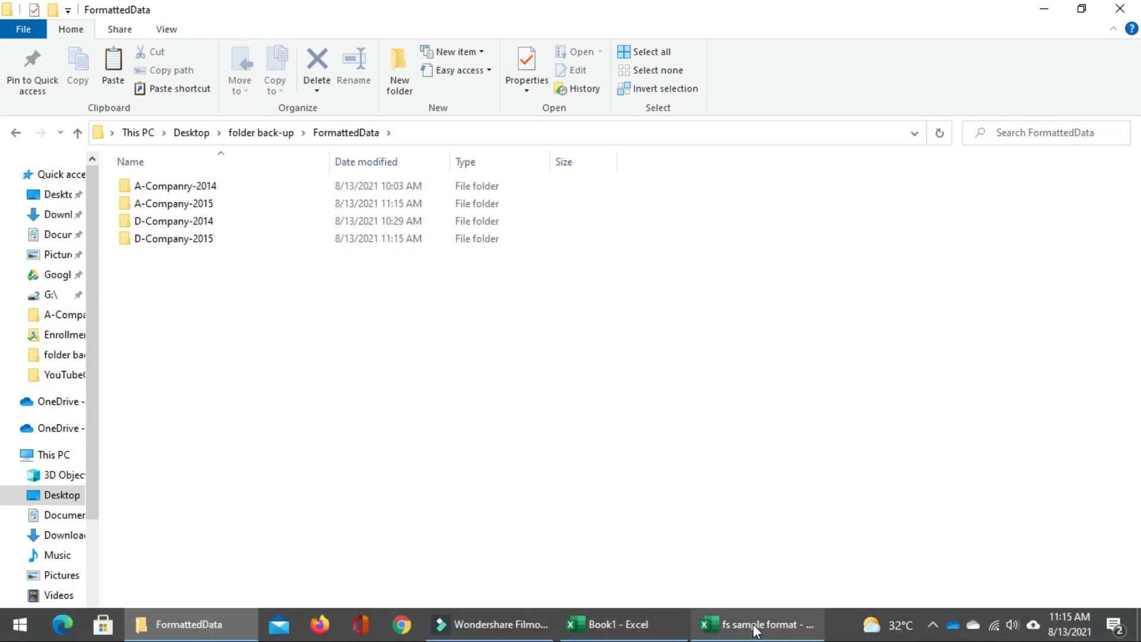
pyautogui.click(655, 634)
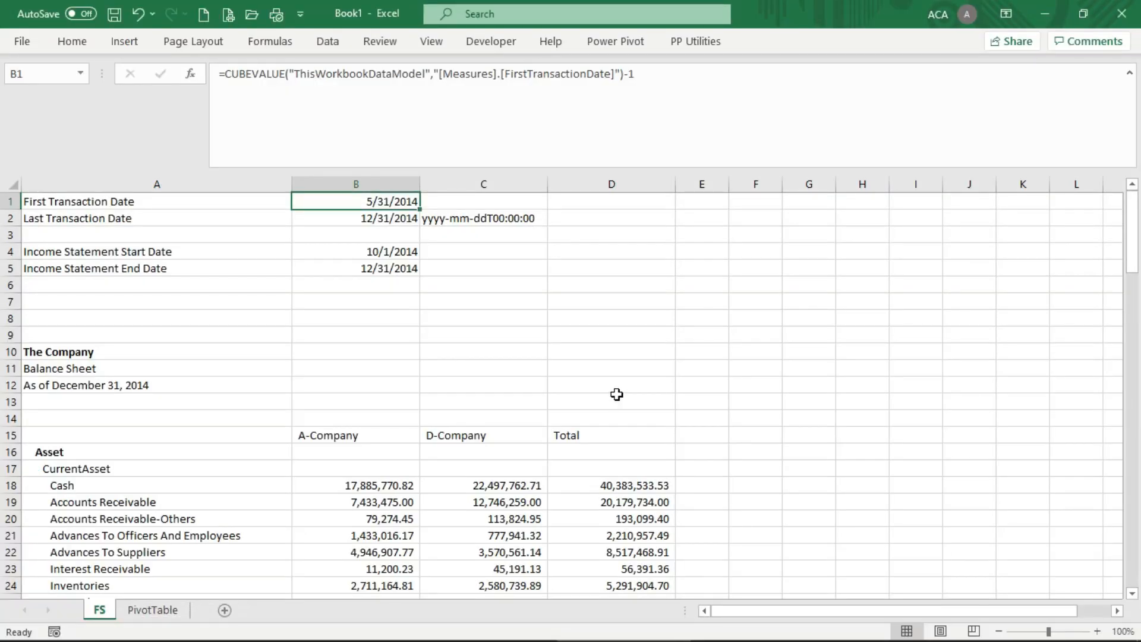
pyautogui.click(331, 44)
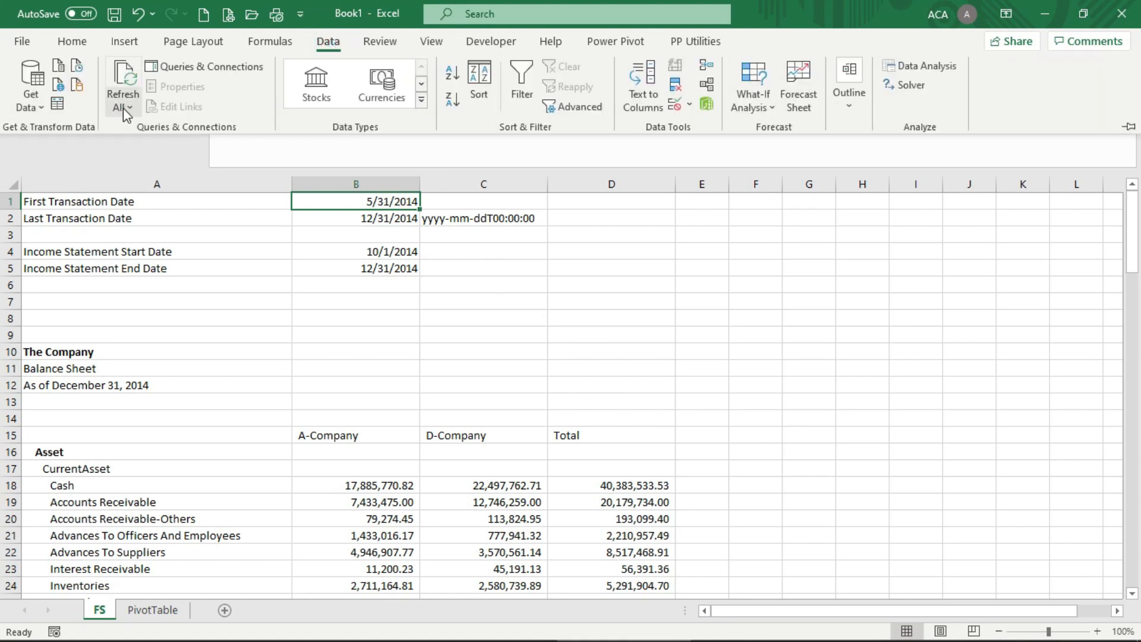
pyautogui.click(123, 108)
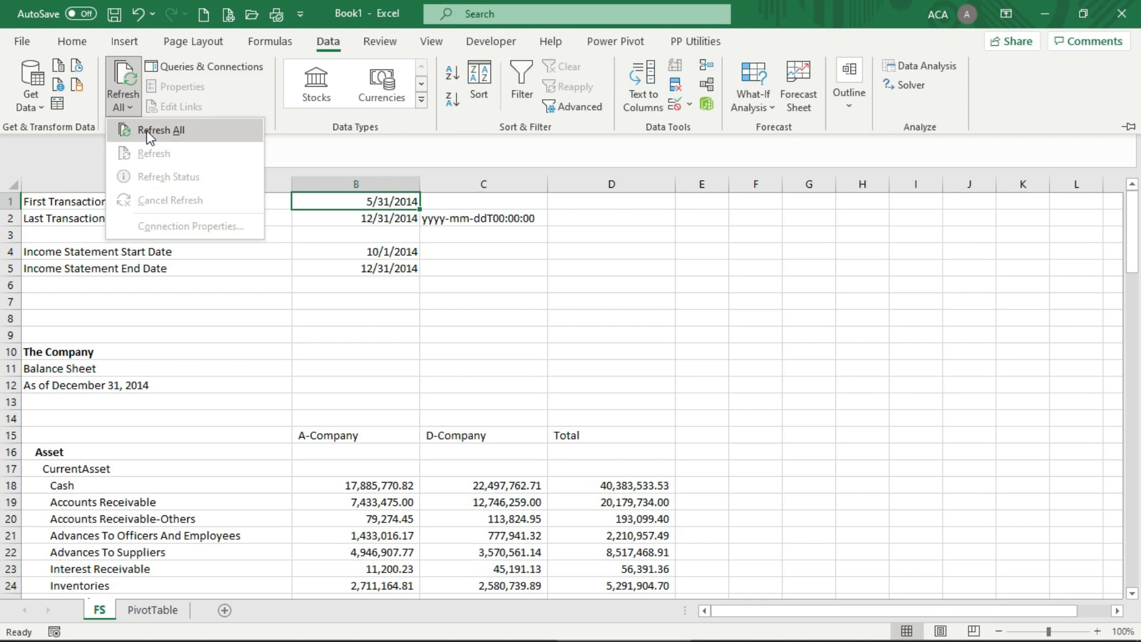
pyautogui.click(150, 131)
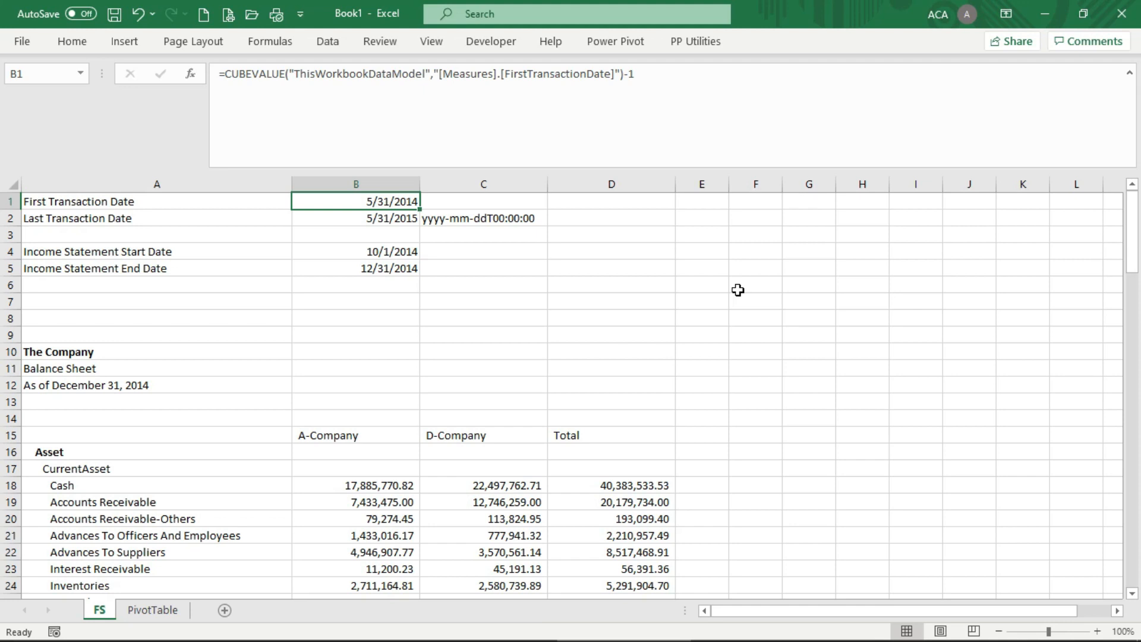
pyautogui.click(614, 354)
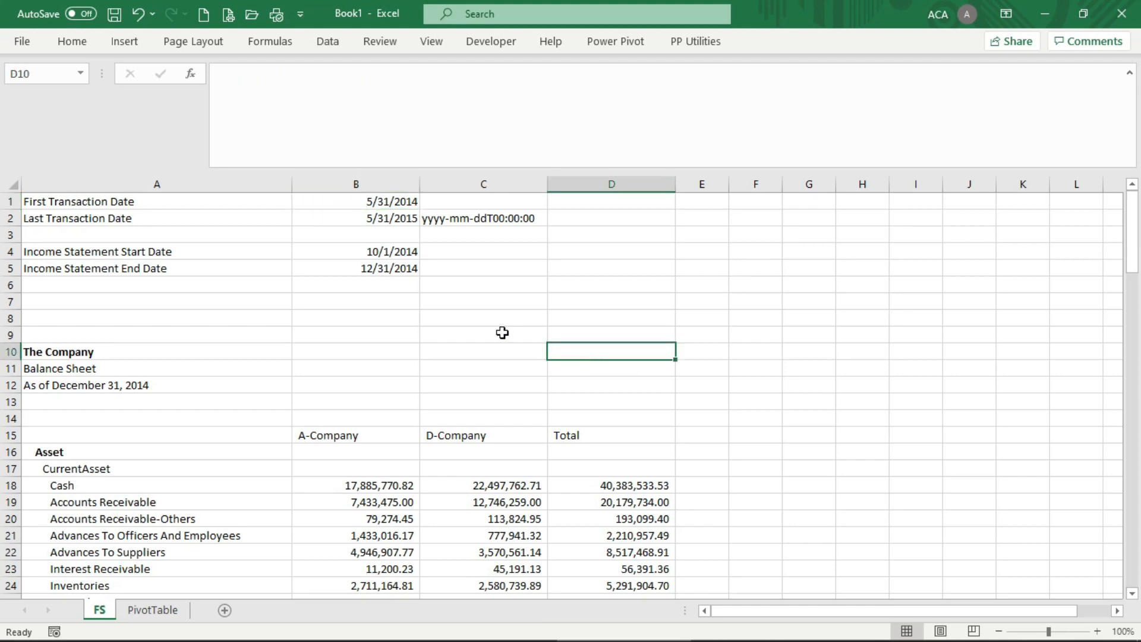
pyautogui.click(365, 219)
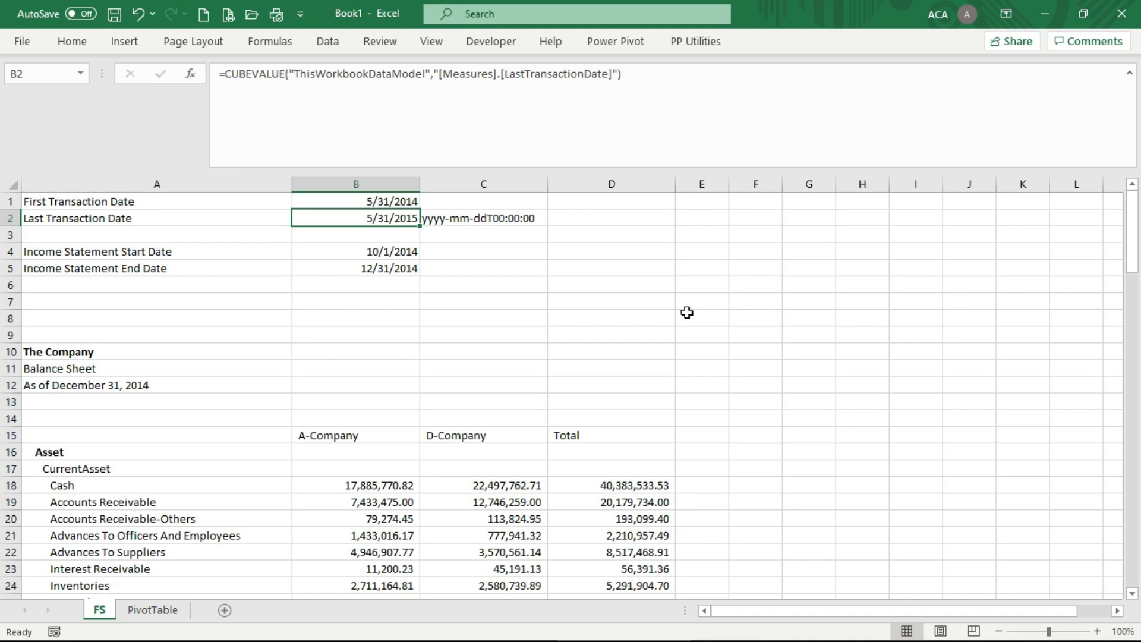
# Step: Set the Income Statement Start Date in B4 to 1/1/2015
pyautogui.click(393, 255)
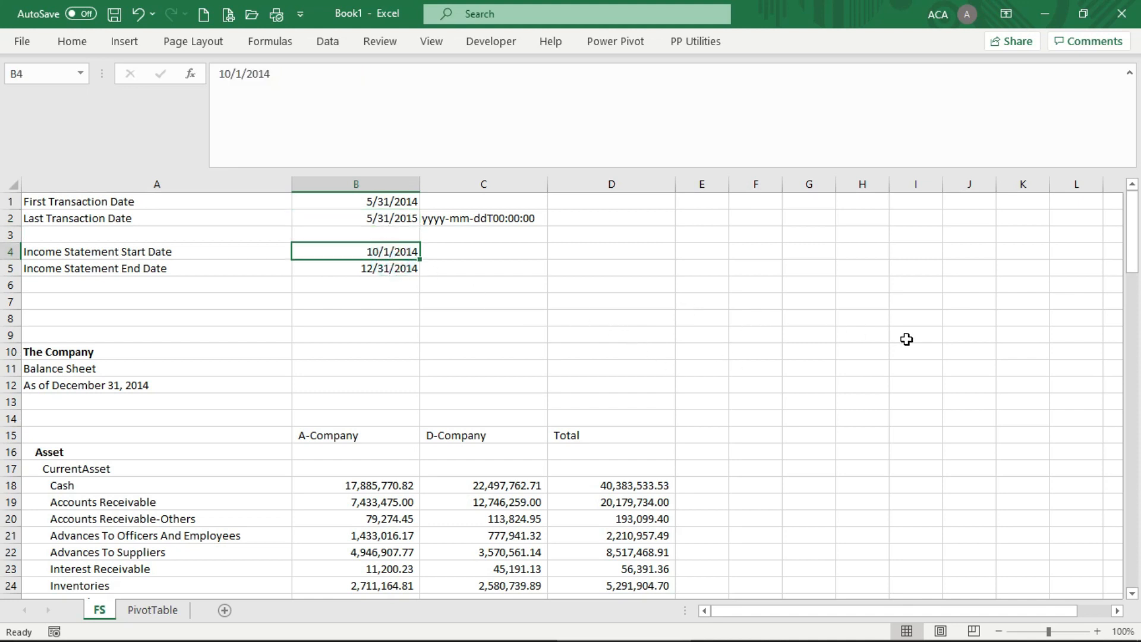
pyautogui.click(353, 270)
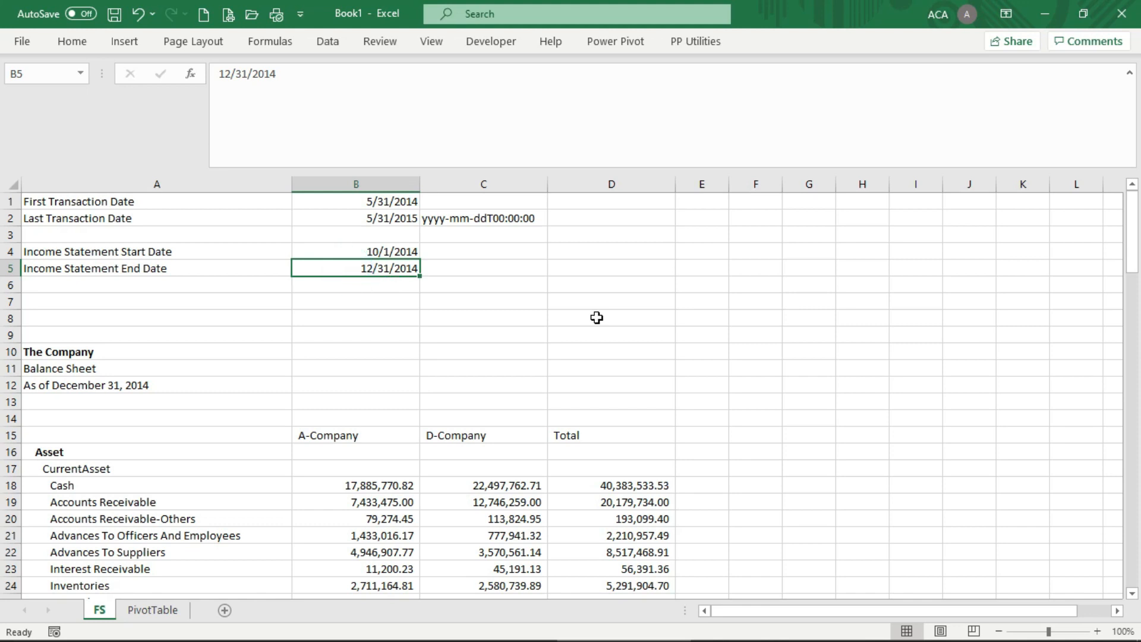
pyautogui.press('Up')
pyautogui.write('1/1/')
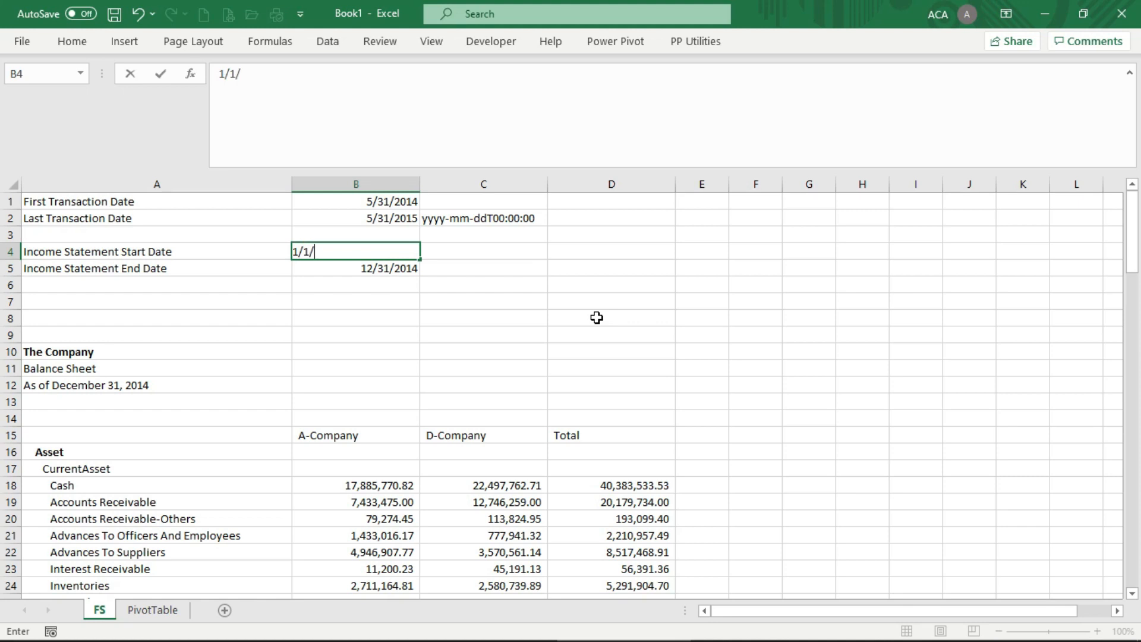
pyautogui.write('2015')
pyautogui.press('Return')
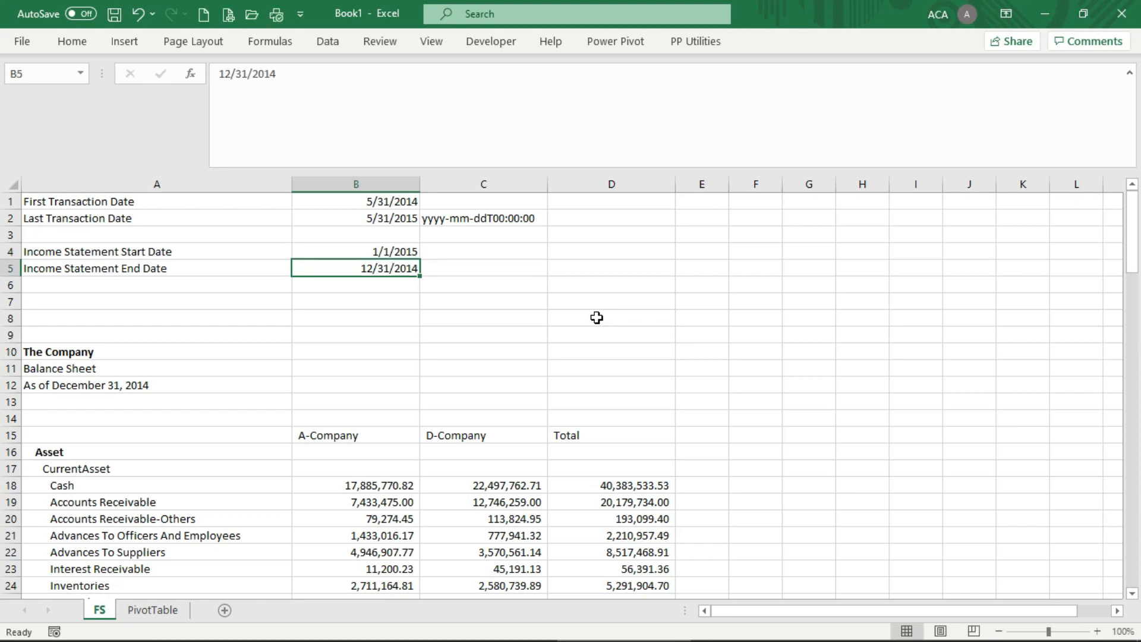
# Step: Set the Income Statement End Date in B5 to 1/31/2015 and review the balance sheet down to the Fund Balance rows
pyautogui.write('1/31/2015')
pyautogui.press('Return')
pyautogui.scroll(-1, 749, 437)
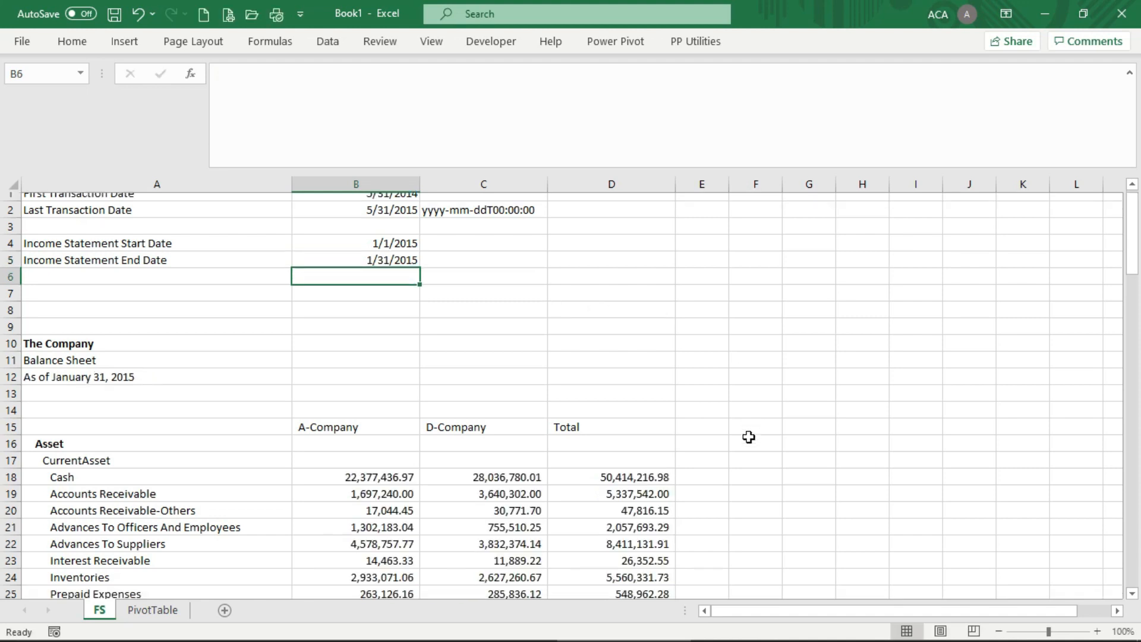
pyautogui.scroll(-16, 748, 437)
pyautogui.scroll(6, 750, 454)
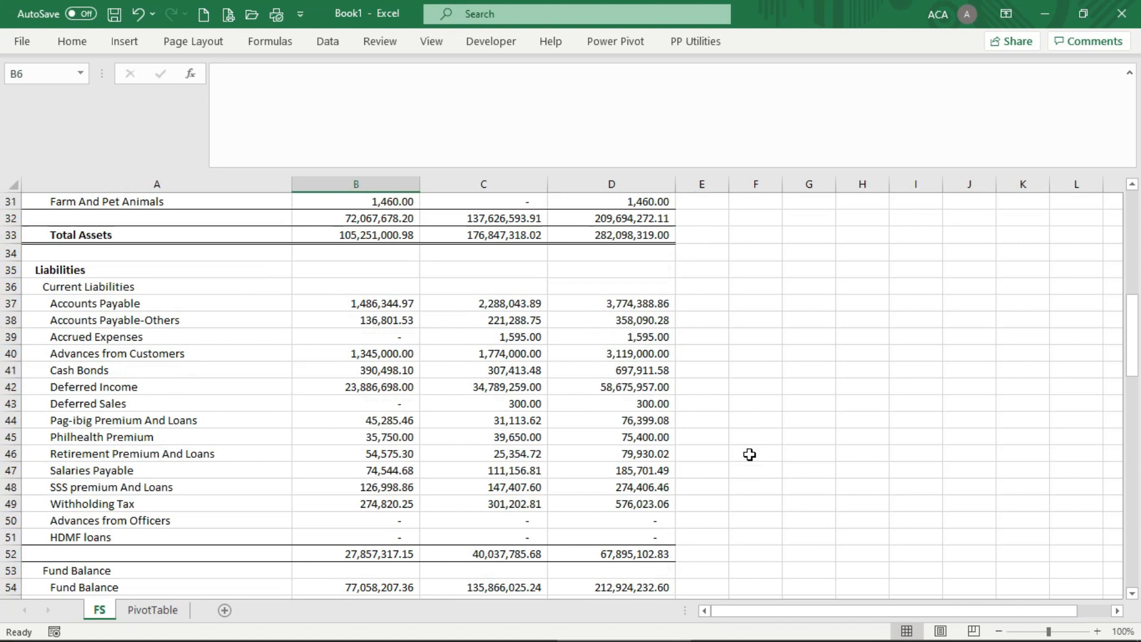
pyautogui.scroll(10, 750, 454)
# Step: Set the Income Statement End Date in B5 to 5/31/2015 and review the balance sheet down to the balance check
pyautogui.click(407, 268)
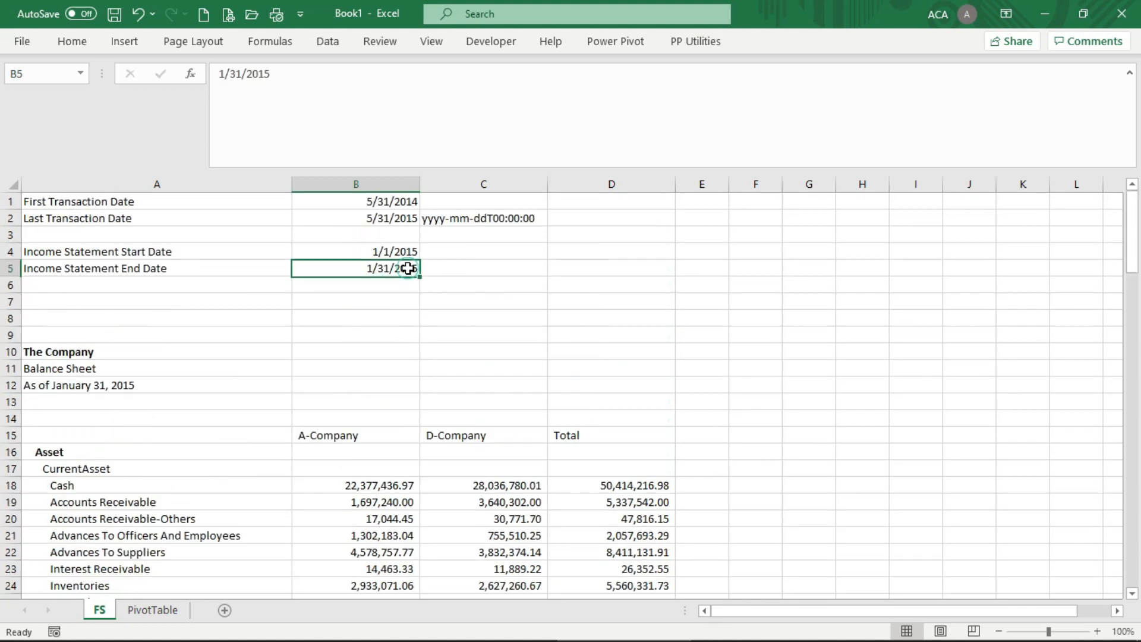
pyautogui.write('5/31/2018')
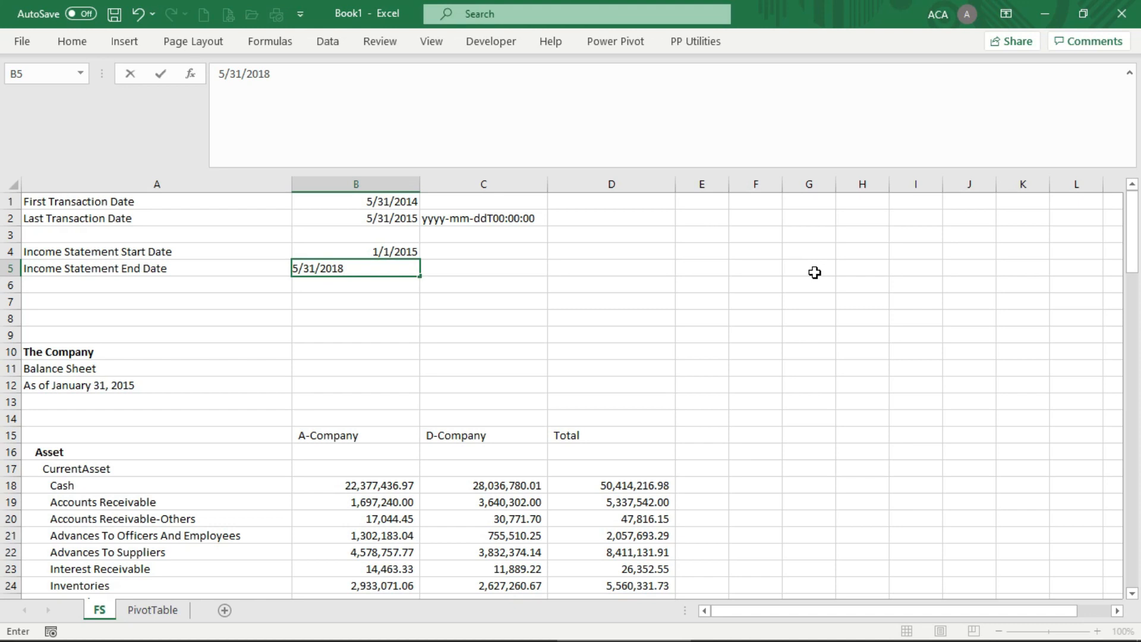
pyautogui.press('BackSpace')
pyautogui.write('5')
pyautogui.press('Return')
pyautogui.scroll(-7, 792, 388)
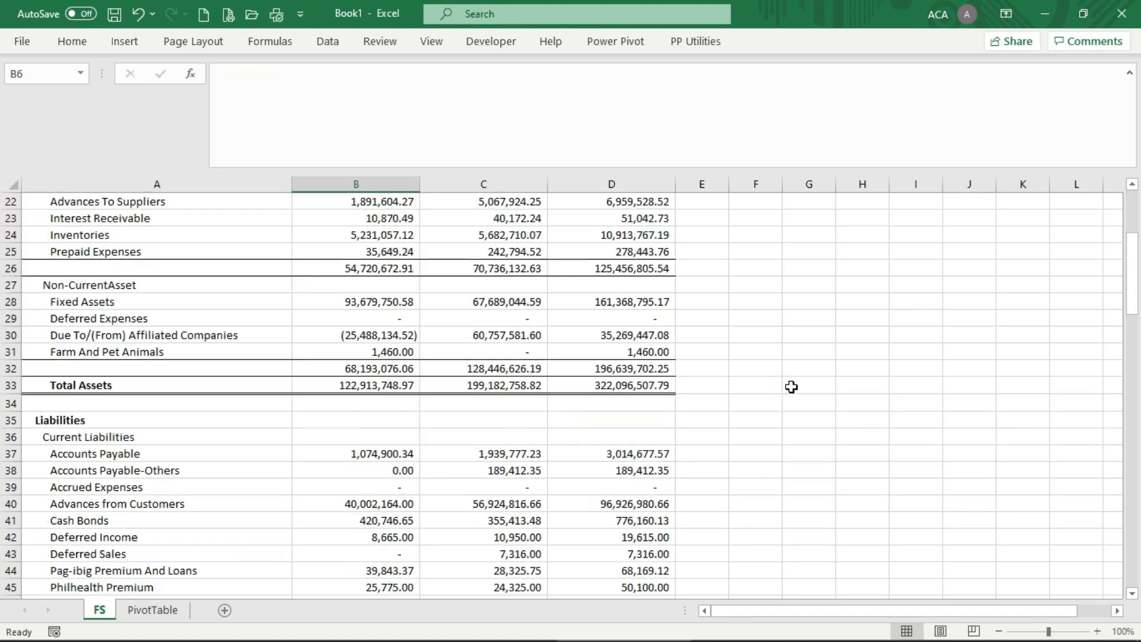
pyautogui.scroll(-6, 793, 407)
pyautogui.scroll(5, 792, 405)
pyautogui.scroll(8, 792, 405)
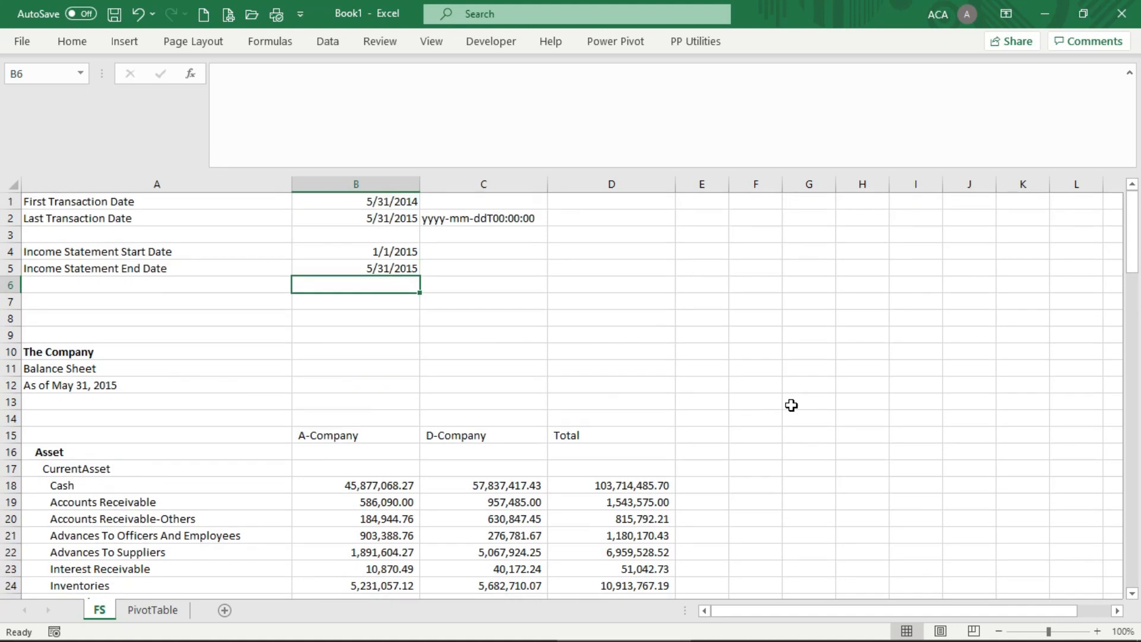
# Step: Inspect the A-Company formulas for Cash in B18 and Accounts Receivable-Others in B20
pyautogui.click(584, 450)
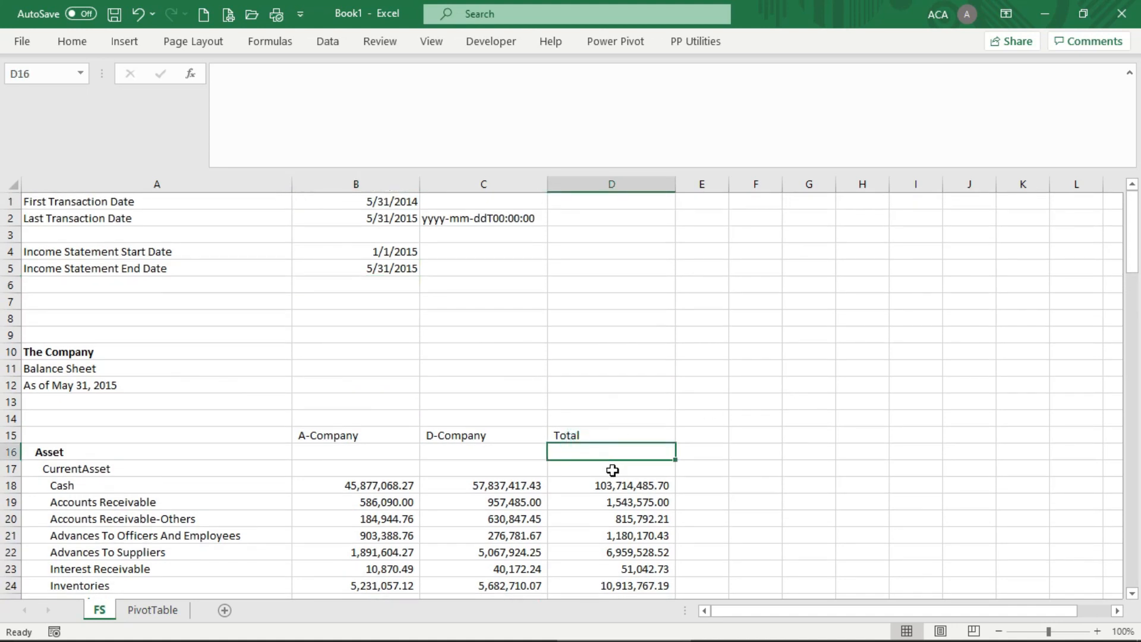
pyautogui.click(503, 483)
pyautogui.click(350, 485)
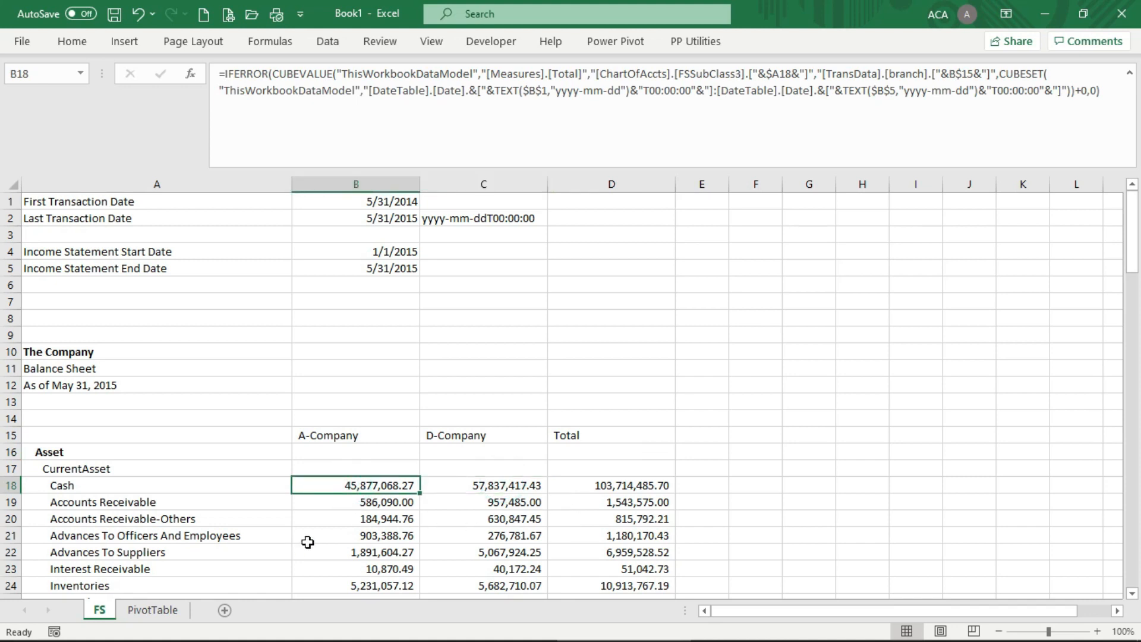
pyautogui.click(357, 520)
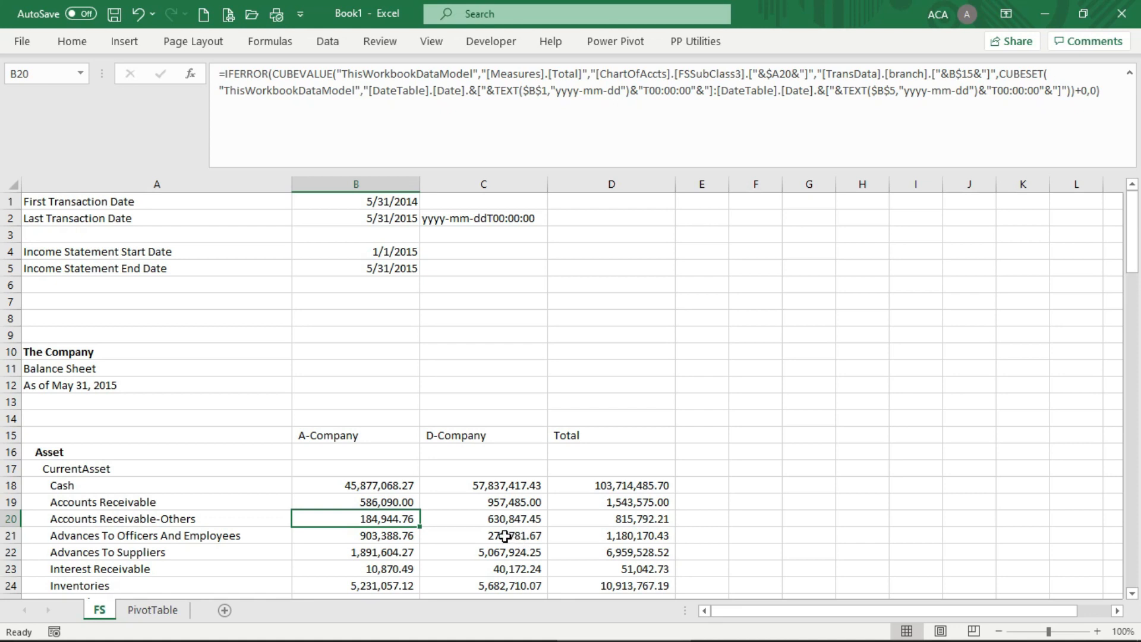
# Step: Check the row 58 balance check and inspect the A-Company Service Fee formula in B69
pyautogui.scroll(-10, 504, 536)
pyautogui.scroll(10, 504, 536)
pyautogui.scroll(-13, 506, 528)
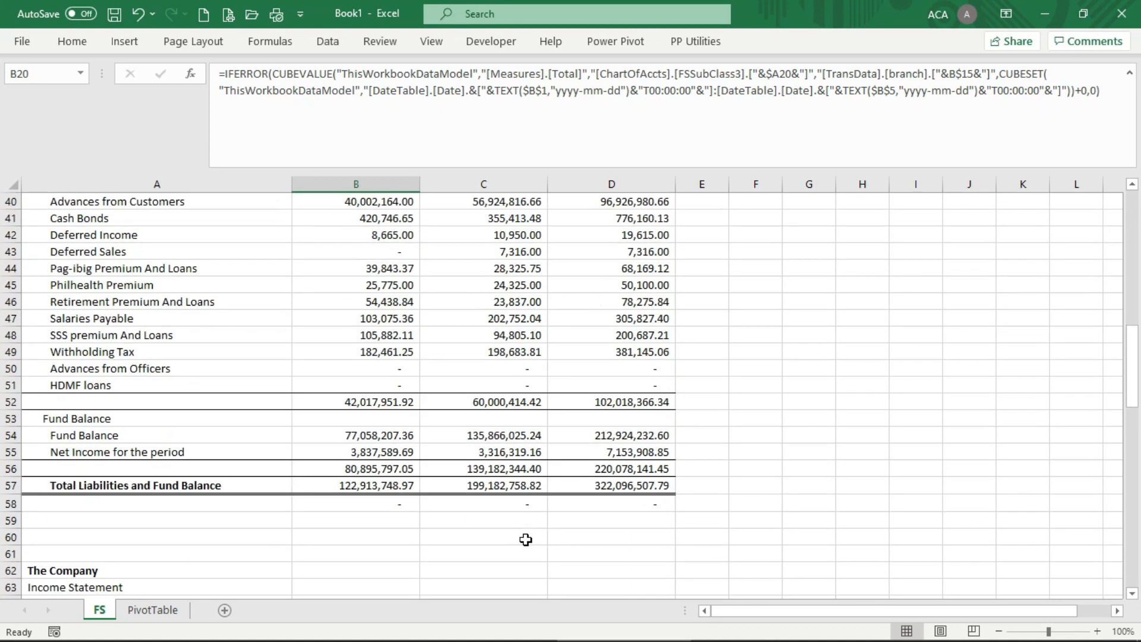
pyautogui.scroll(-4, 526, 539)
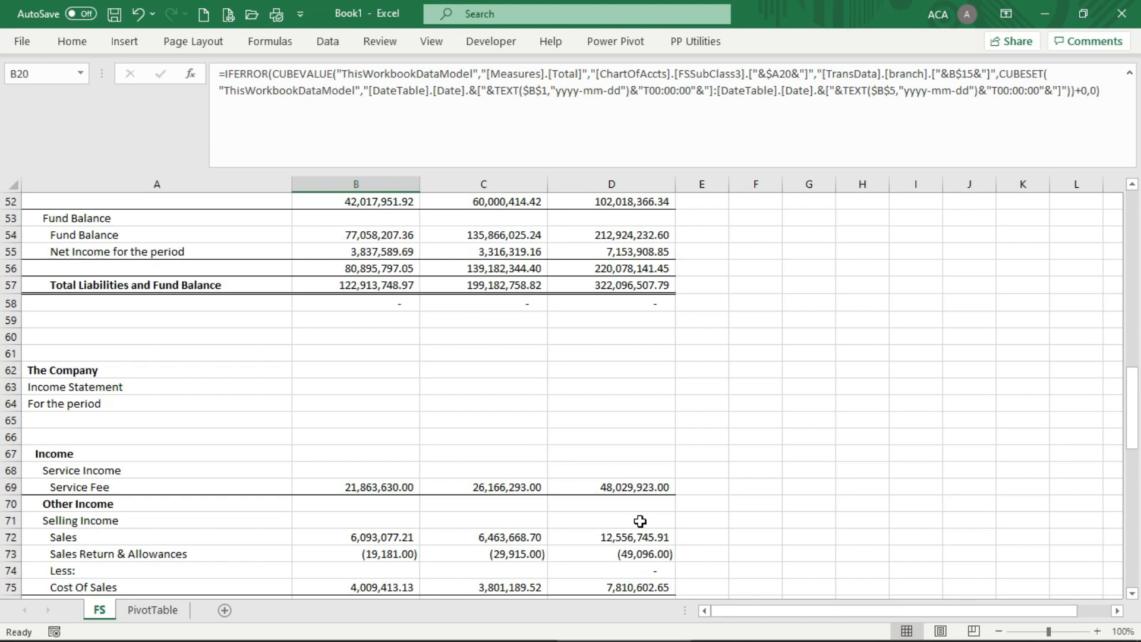
pyautogui.click(356, 483)
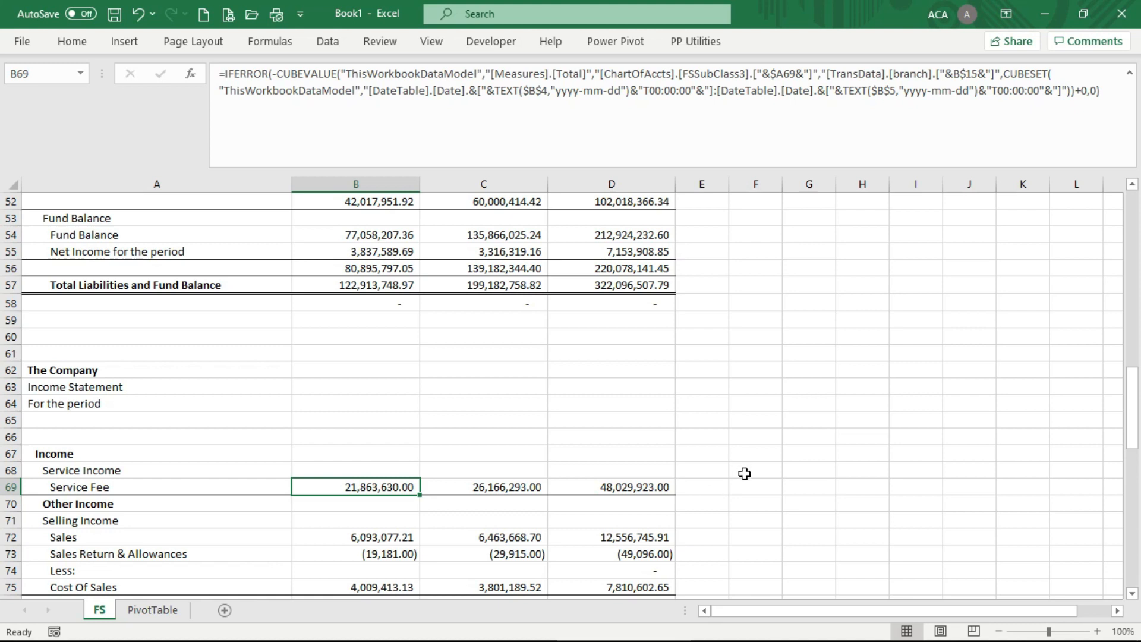
pyautogui.scroll(17, 745, 474)
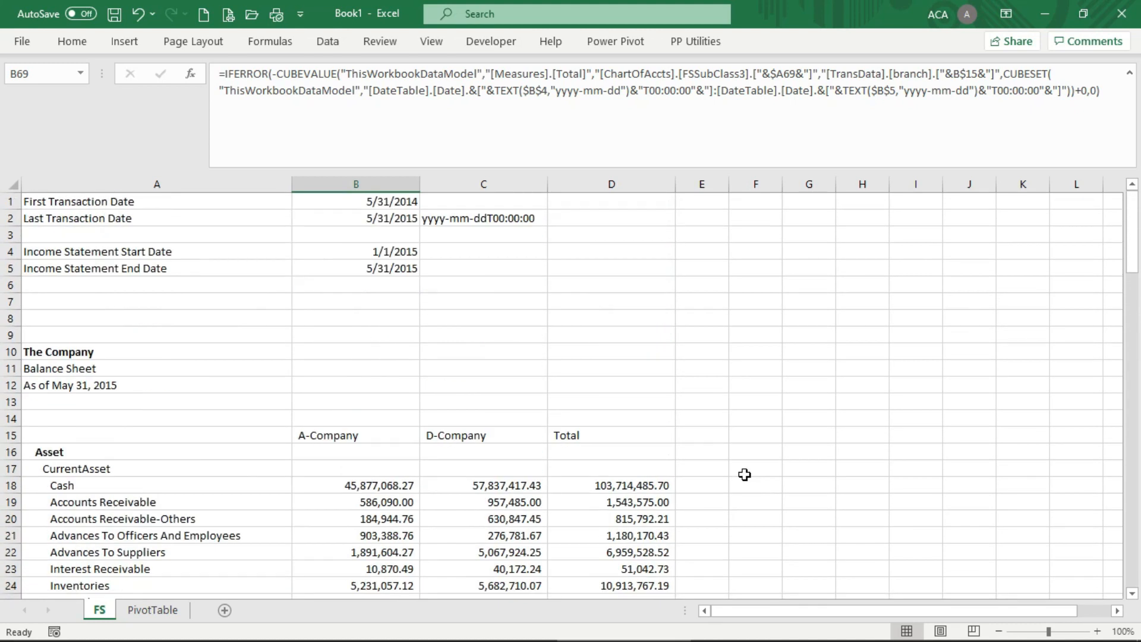